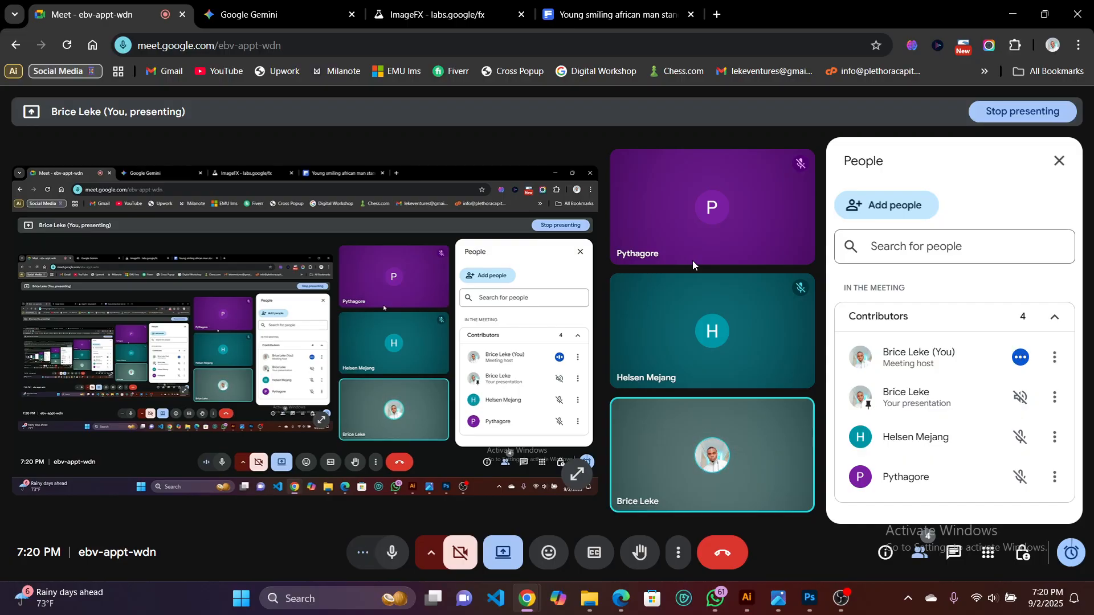
Switch from the meeting to Photoshop and maximize its window.
mouse_move(668, 222)
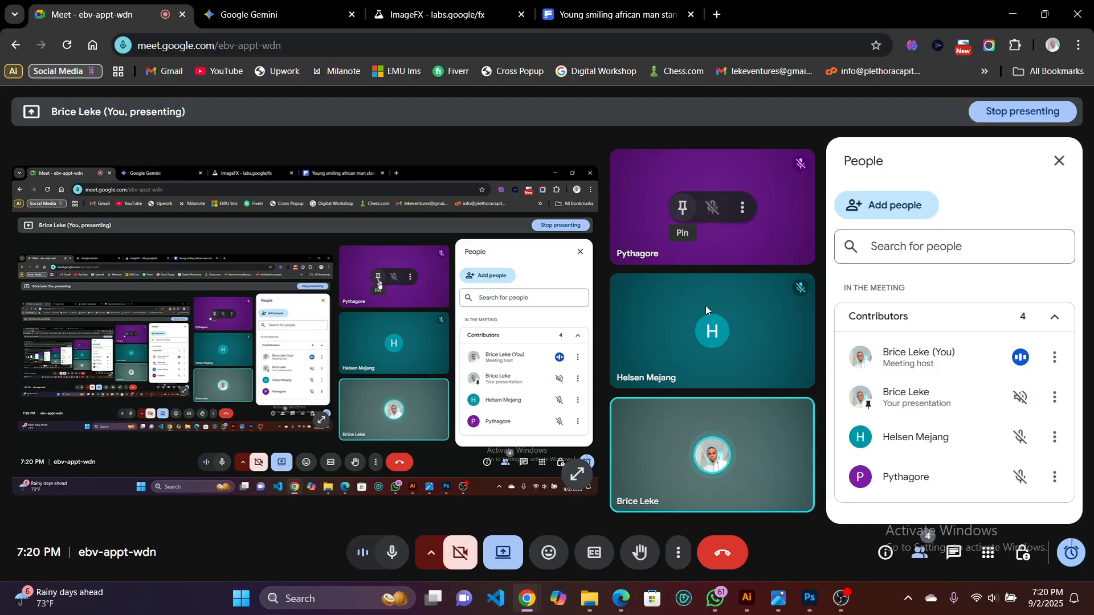
mouse_move(767, 488)
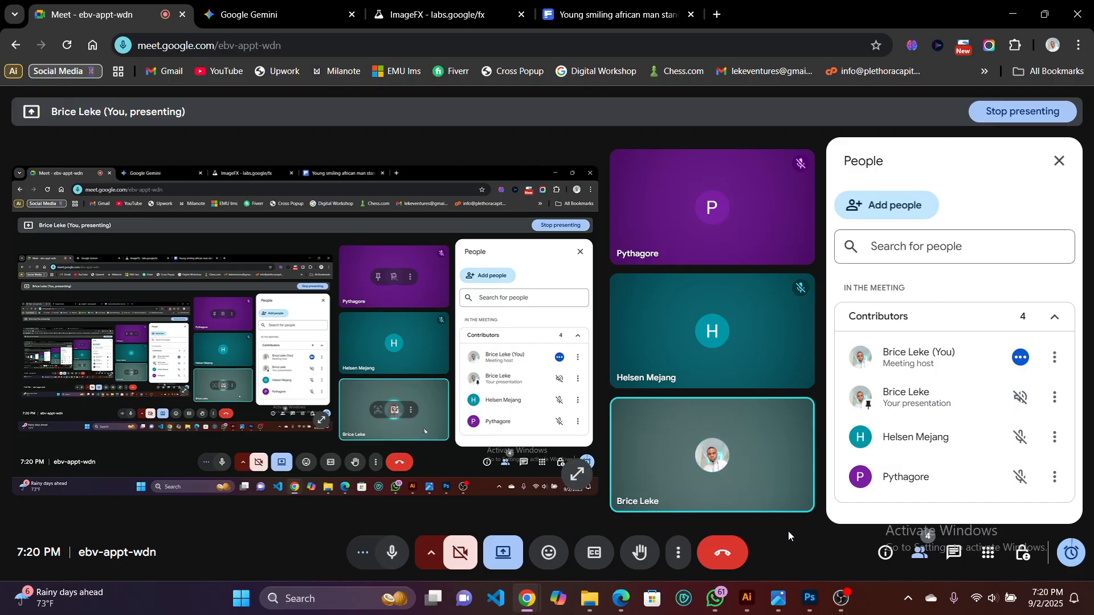
left_click(811, 603)
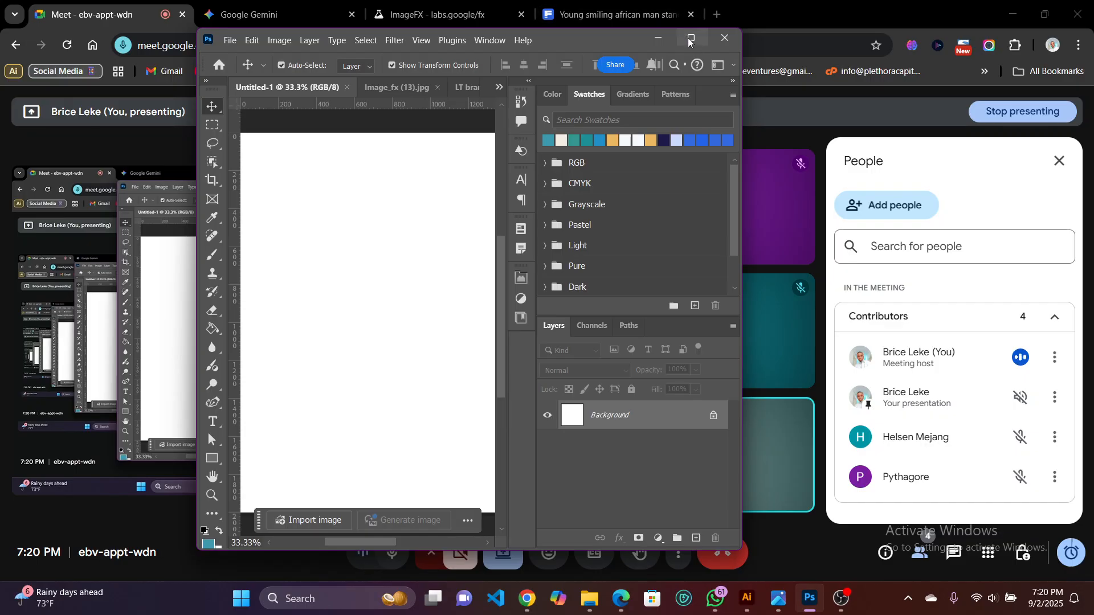
left_click(691, 39)
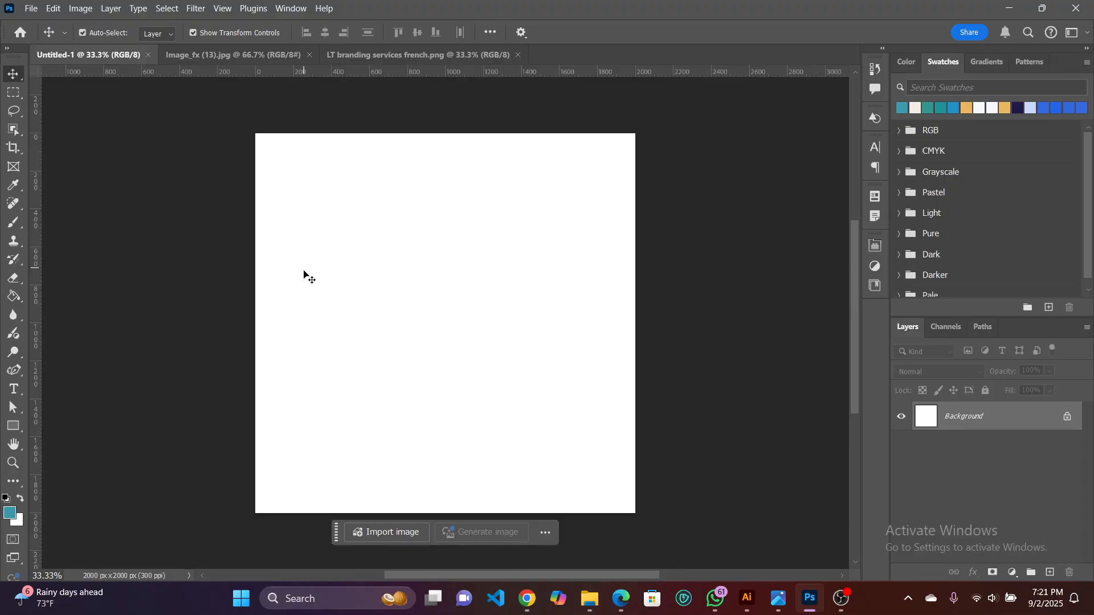
Draw a gold rectangle about 862 × 233 px in the upper left area of the canvas, then deselect it.
left_click(13, 426)
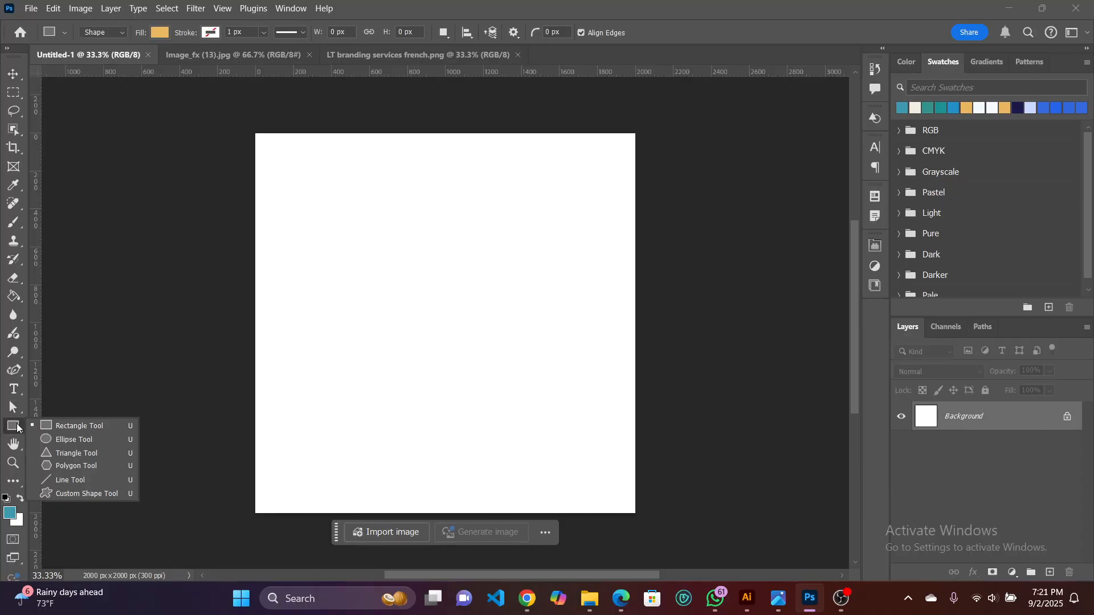
left_click(66, 423)
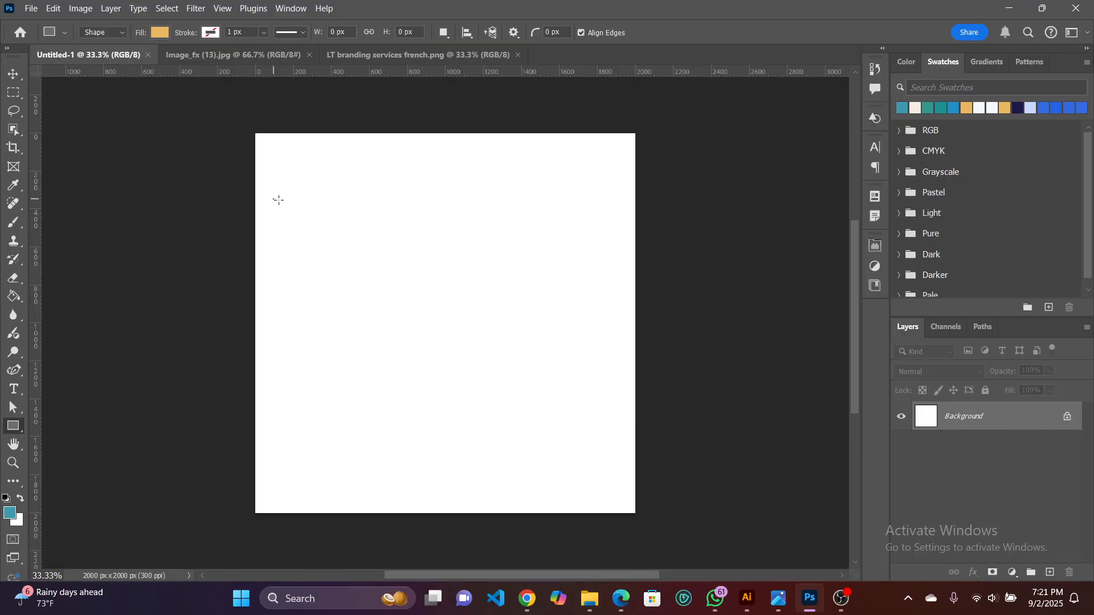
left_click_drag(274, 199, 437, 242)
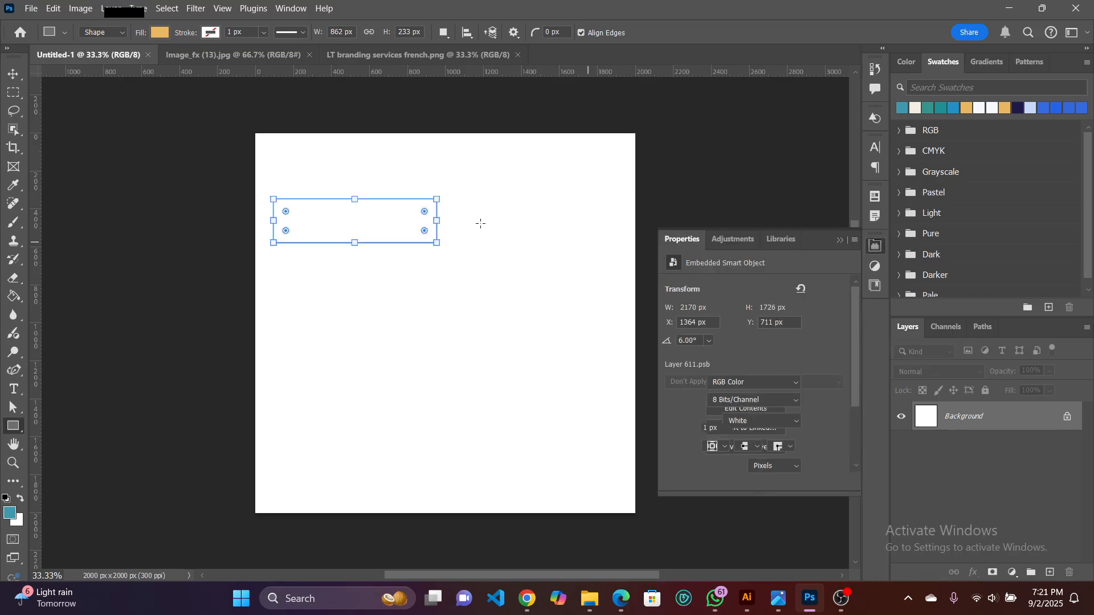
left_click(13, 74)
left_click(357, 400)
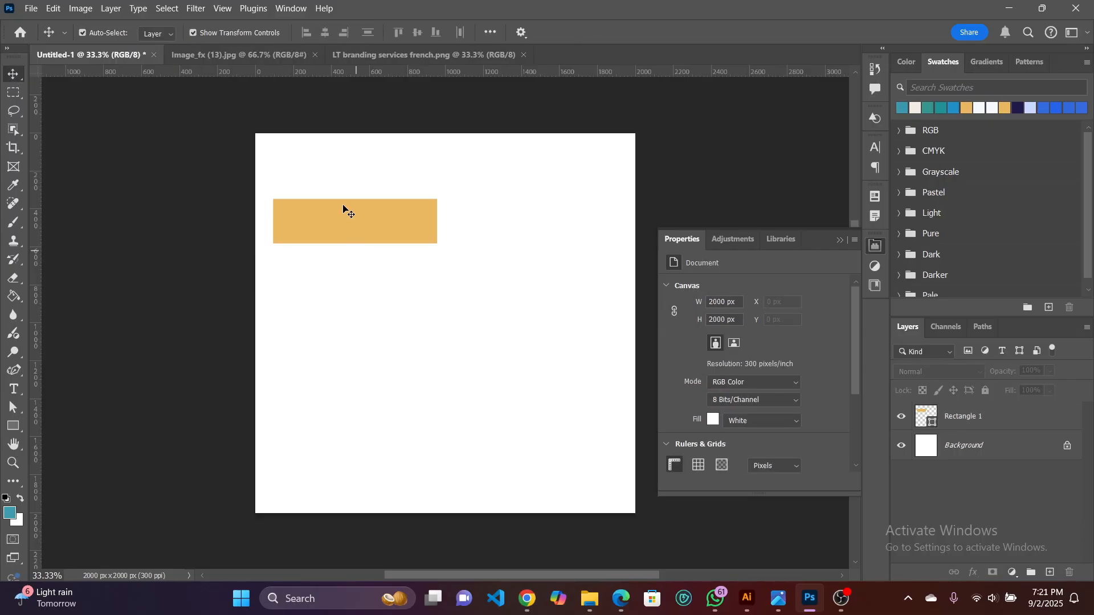
left_click_drag(340, 223, 340, 223)
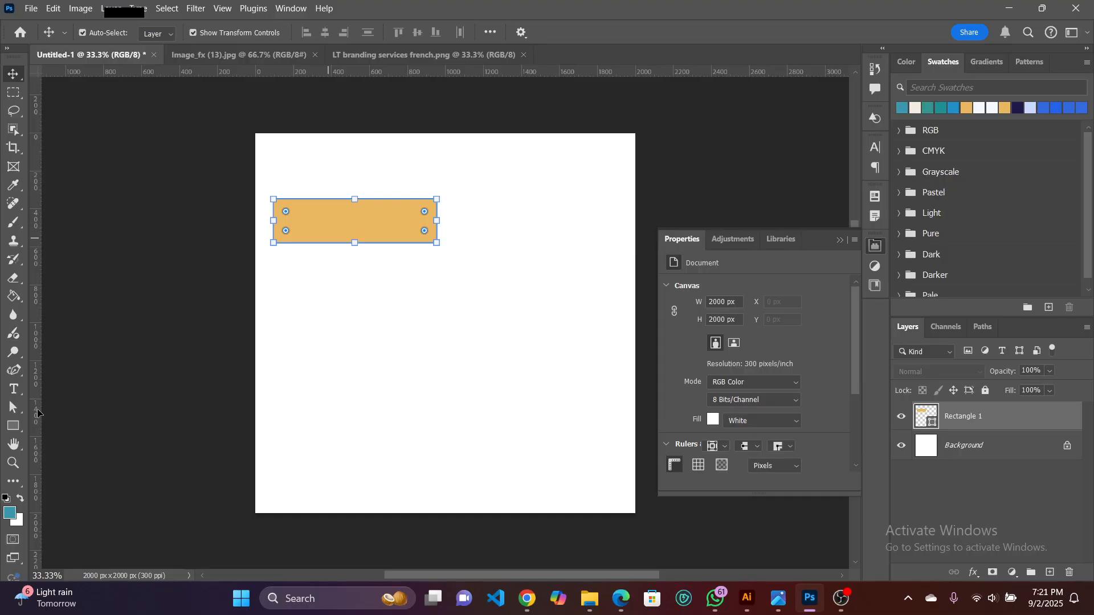
left_click(13, 426)
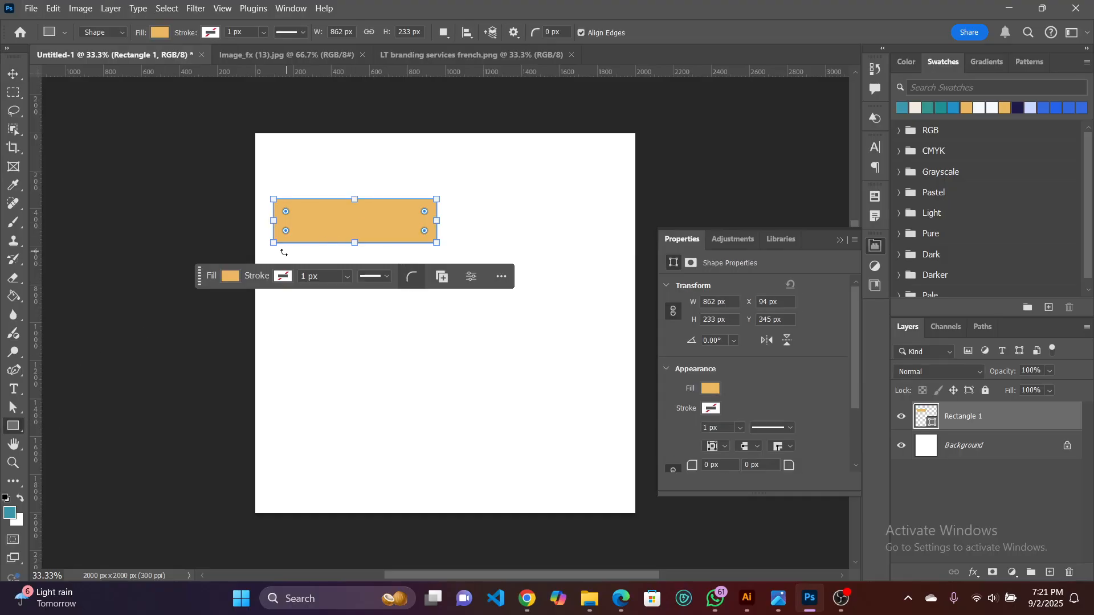
left_click(305, 363)
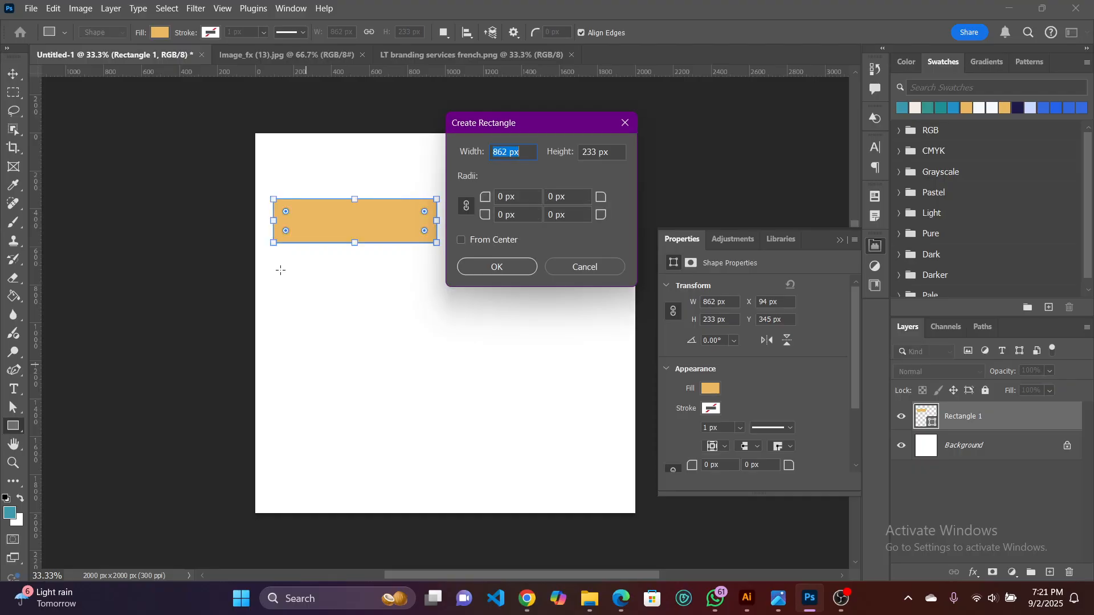
left_click(589, 266)
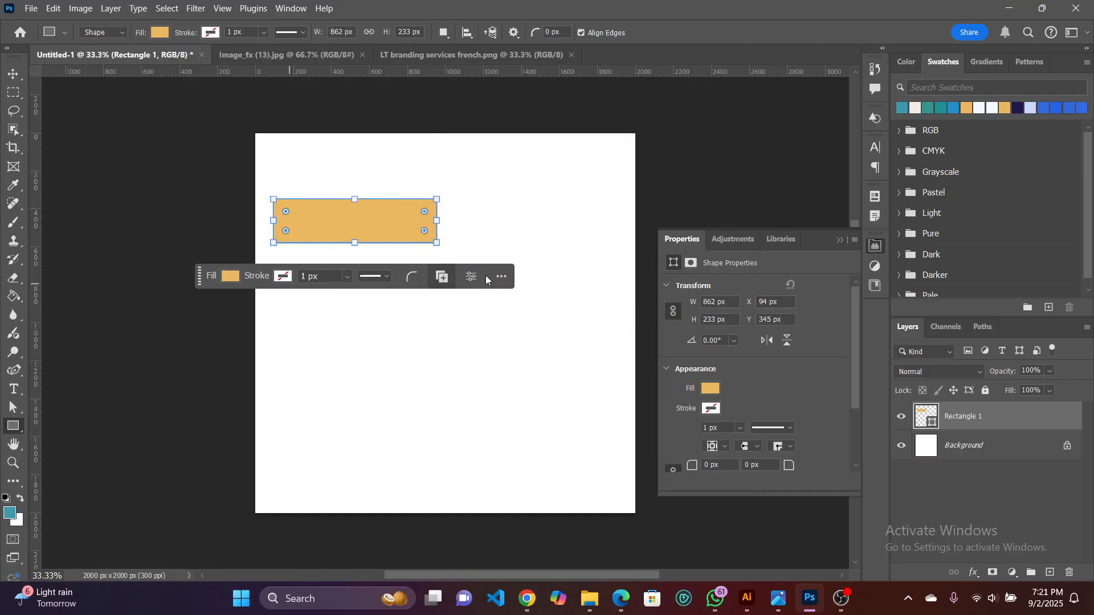
left_click(13, 74)
left_click(80, 176)
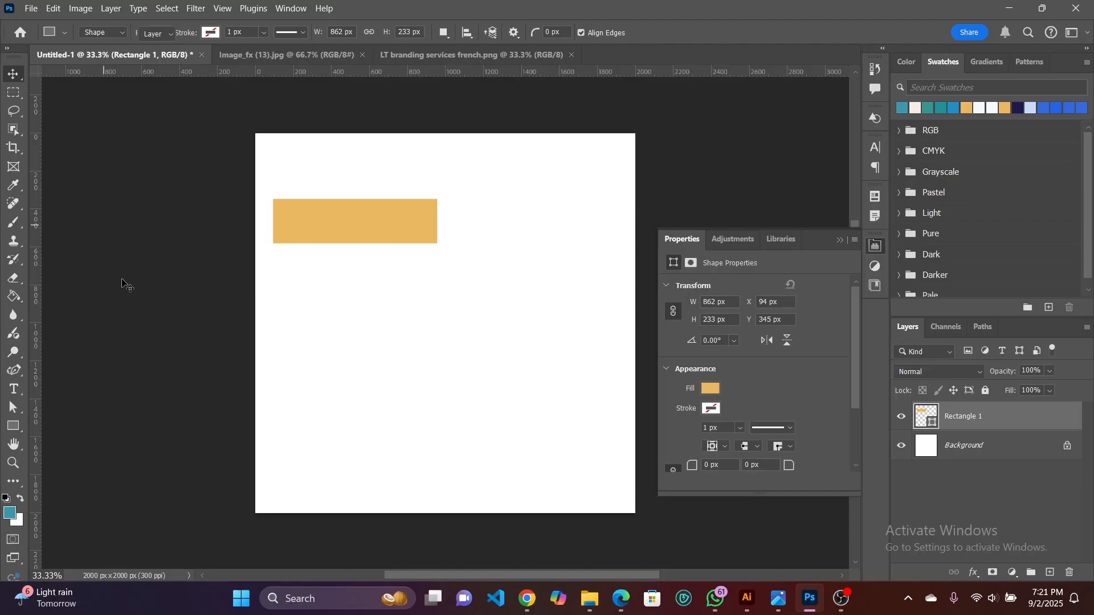
Draw a thin bar about 783 × 83 px just below the gold rectangle and fill it with dark navy.
left_click(12, 427)
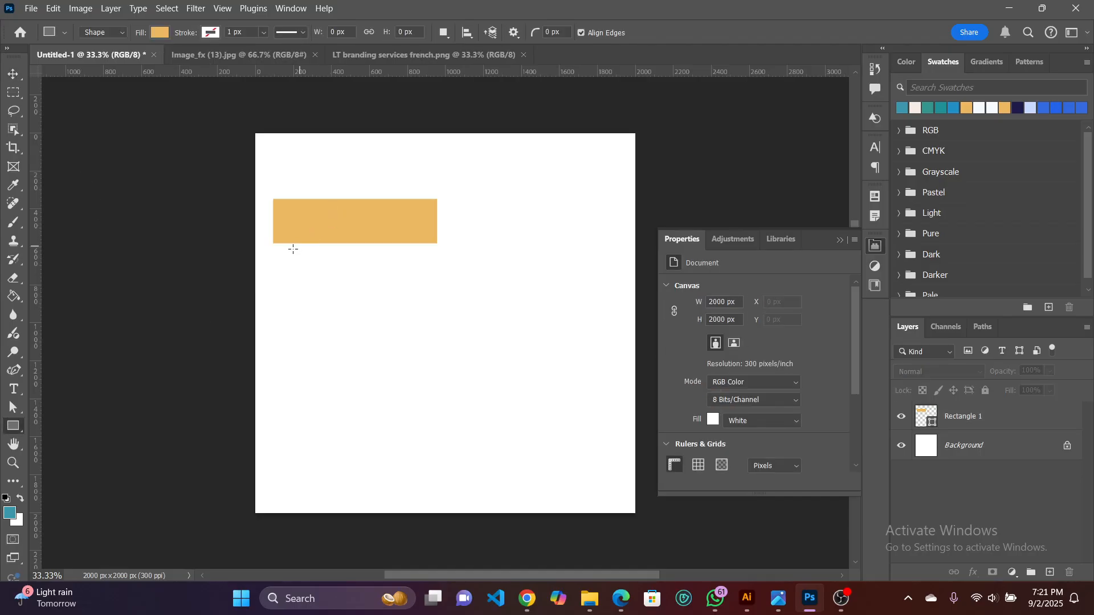
left_click_drag(275, 256, 424, 272)
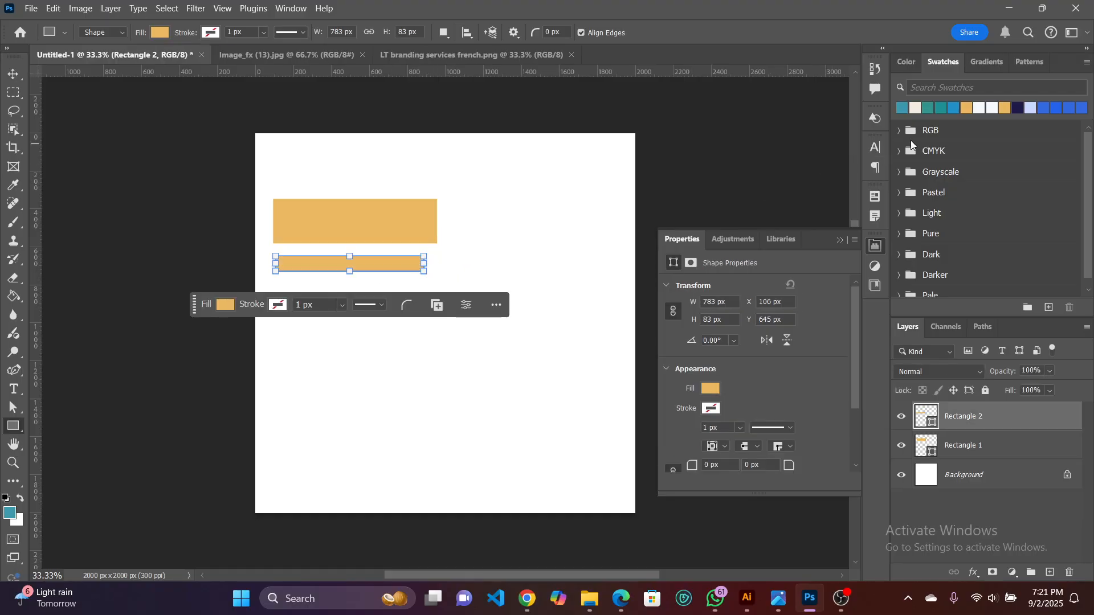
left_click(1018, 107)
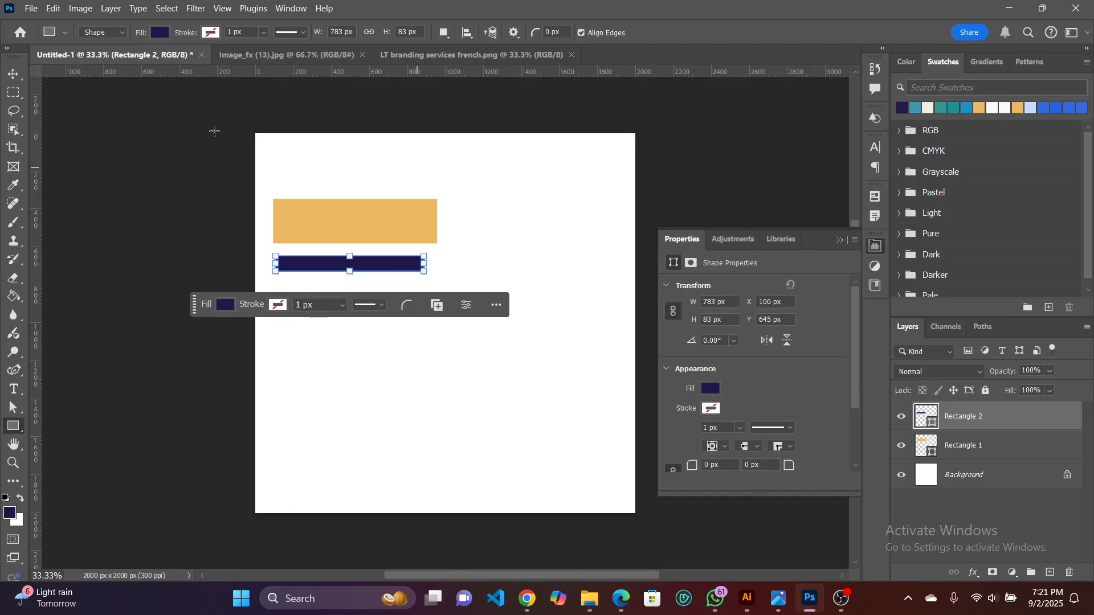
left_click(14, 74)
left_click(171, 204)
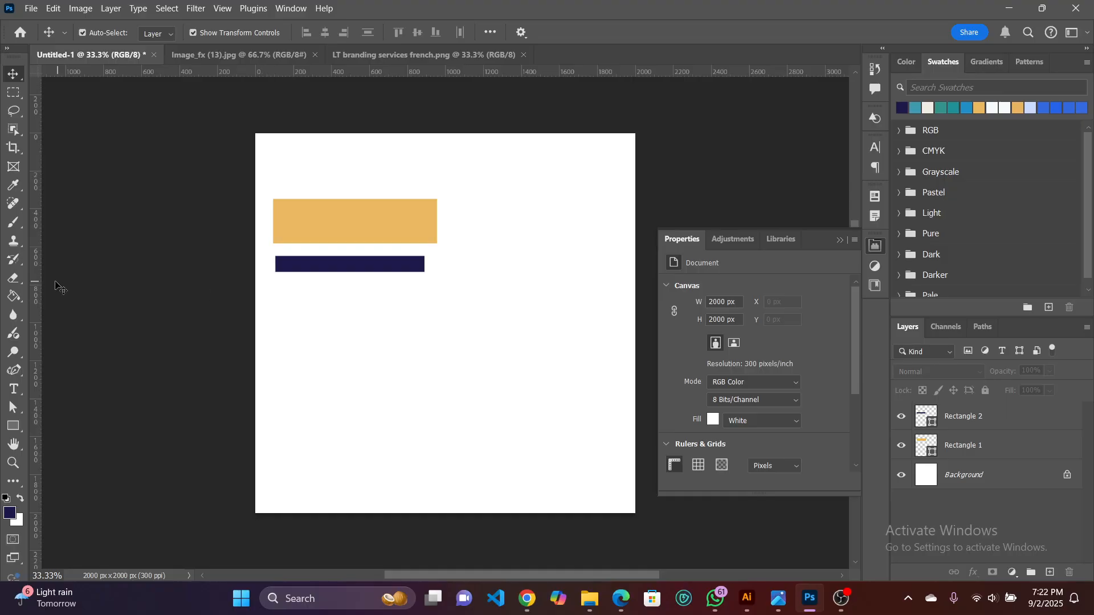
Draw a rectangle about 788 × 440 px below the navy bar and fill it with blue.
left_click(13, 426)
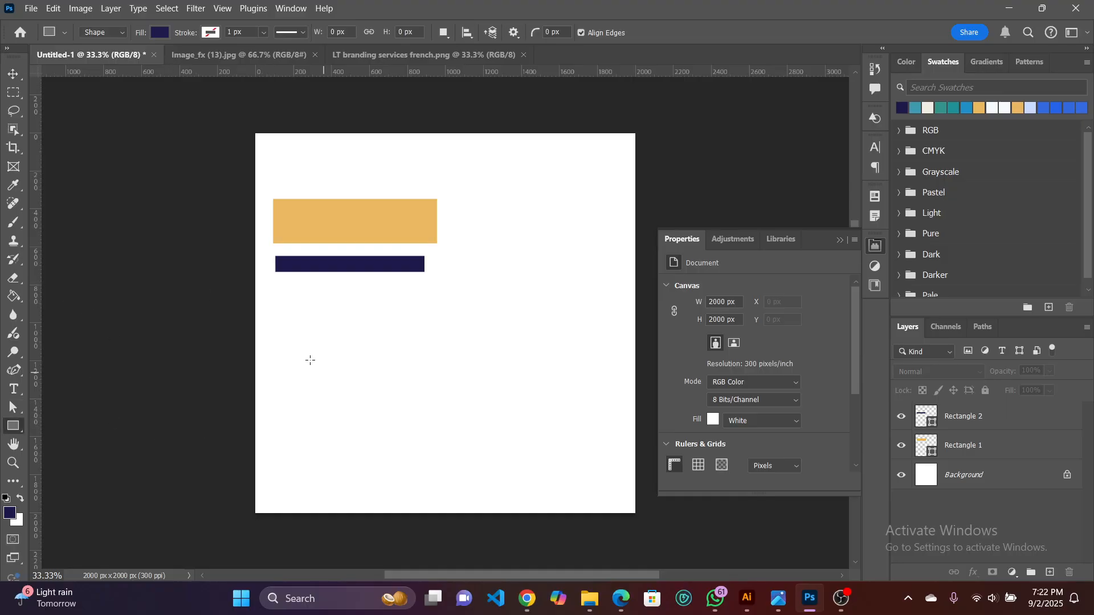
left_click_drag(350, 333, 431, 386)
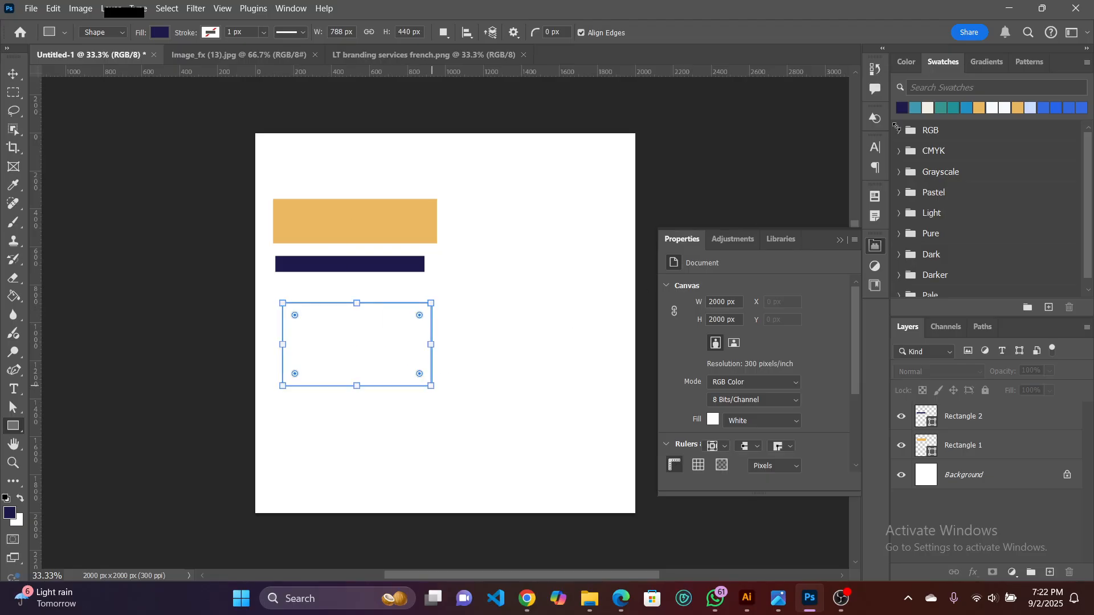
left_click(966, 107)
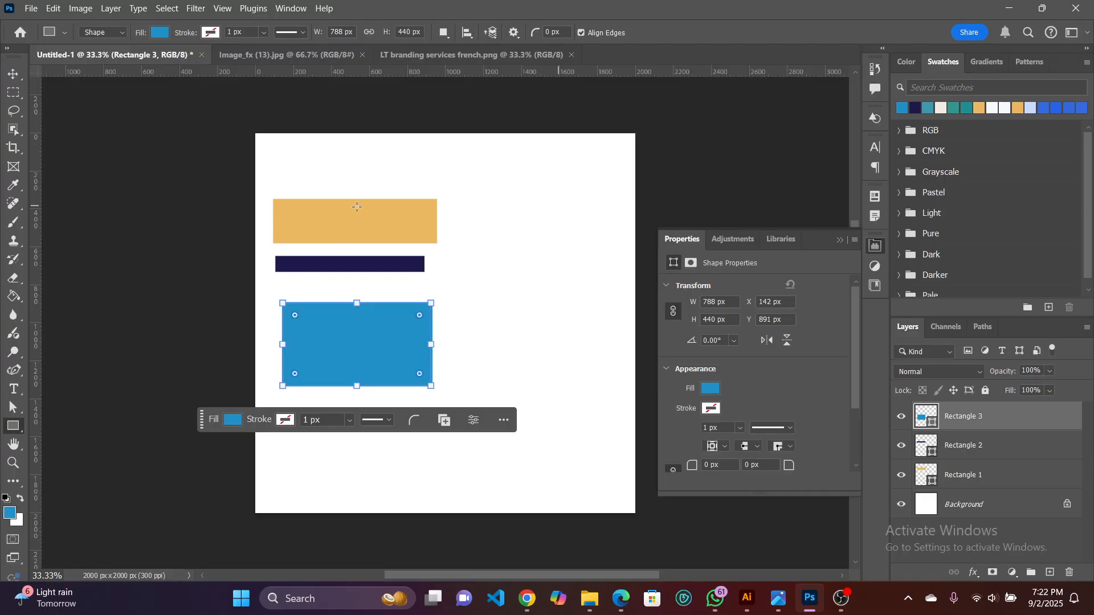
left_click(13, 73)
left_click(134, 208)
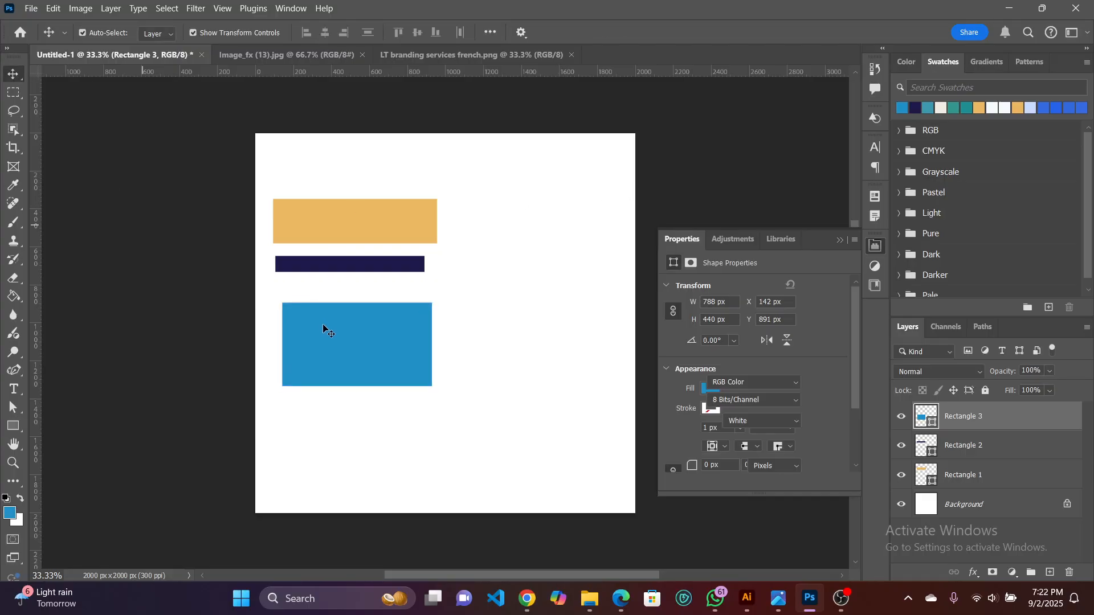
Move the blue rectangle slightly up and left to line up with the navy bar's left edge, then deselect it.
left_click_drag(320, 324, 313, 318)
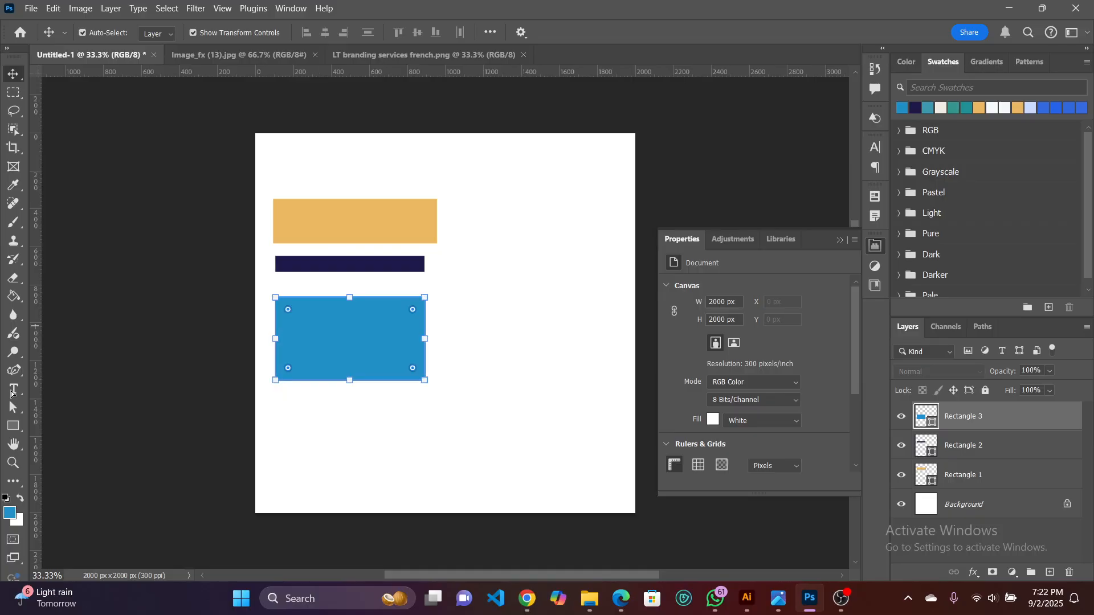
left_click(8, 427)
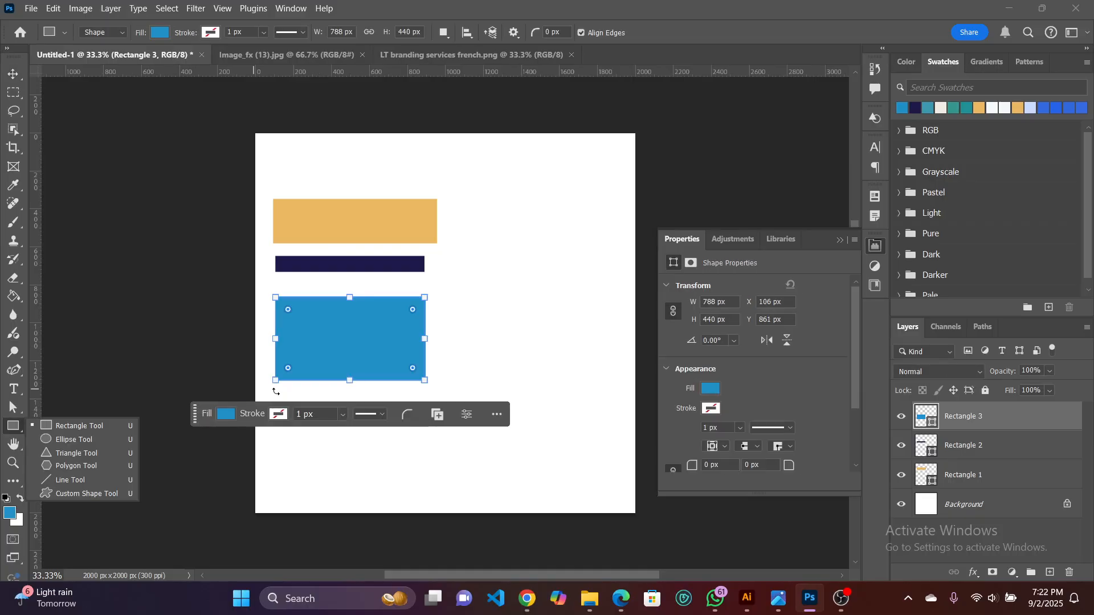
left_click(14, 73)
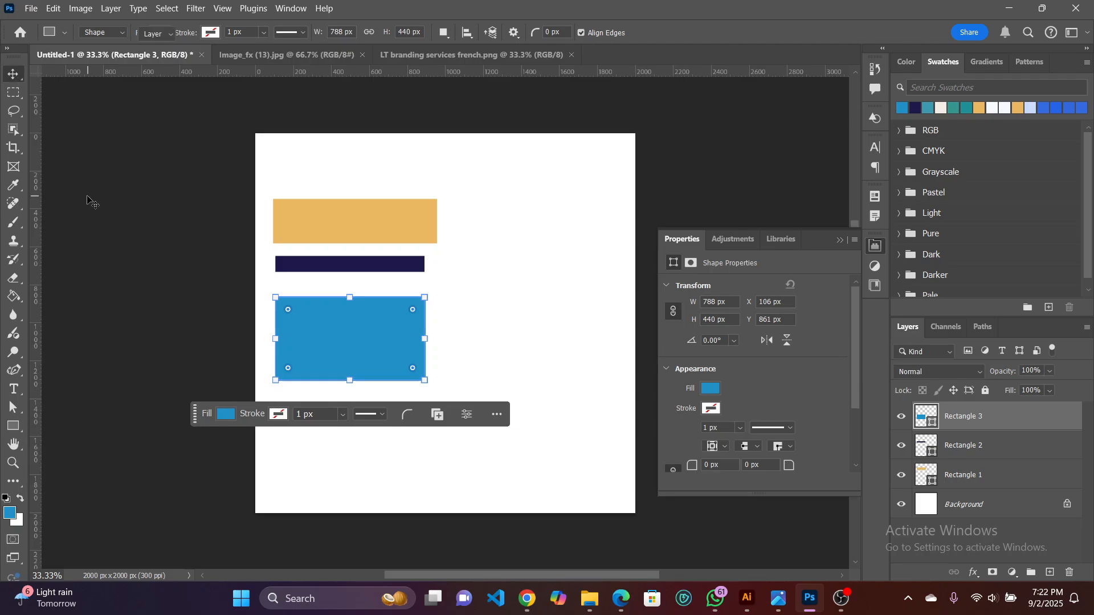
left_click(87, 199)
Draw a small blue rectangle about 393 × 94 px below the large blue block and deselect it.
left_click(9, 432)
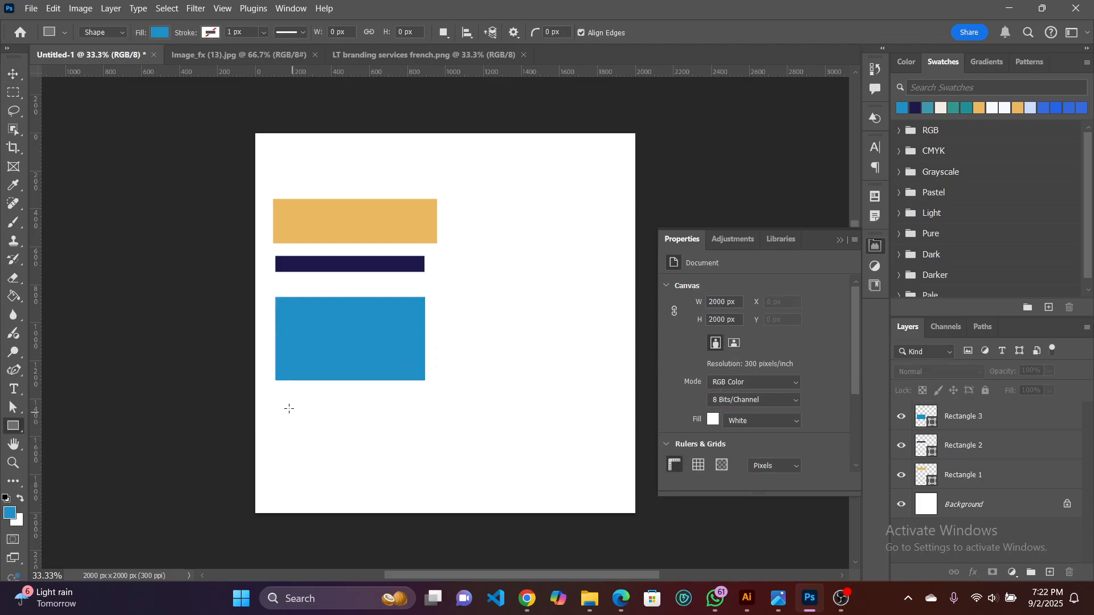
left_click_drag(285, 402, 359, 420)
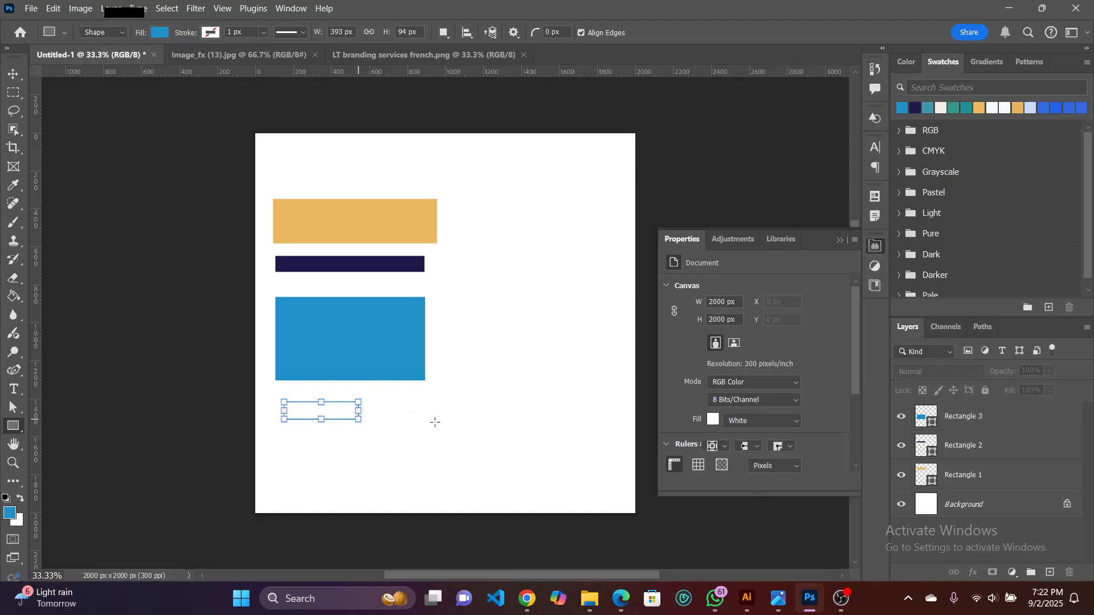
left_click(10, 73)
left_click(118, 228)
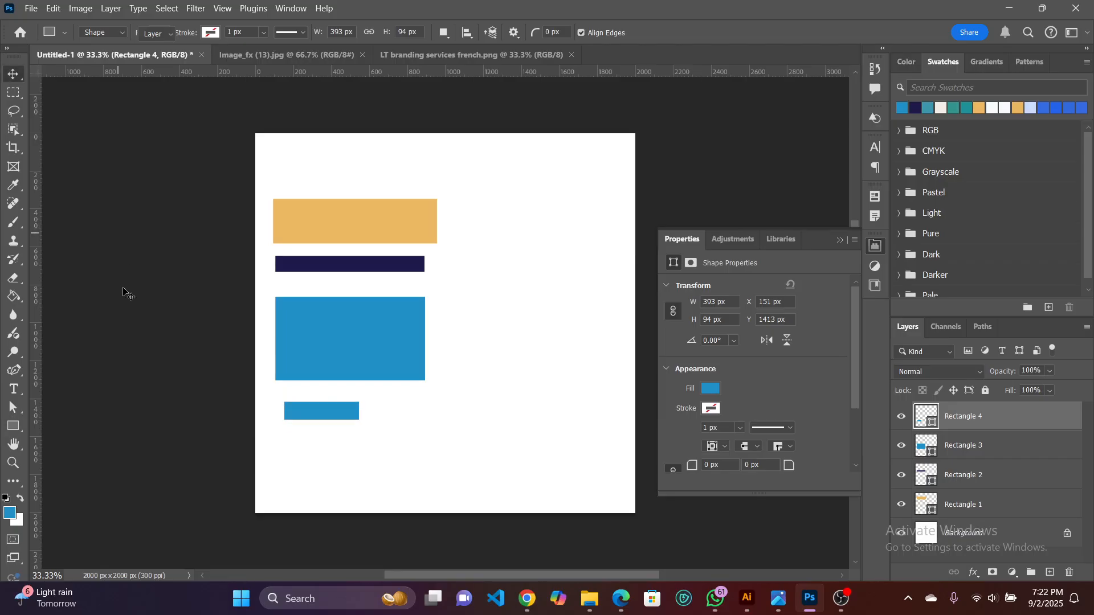
Draw a tall rectangle about 630 × 1217 px in the lower right area of the canvas and fill it with dark navy.
left_click(12, 427)
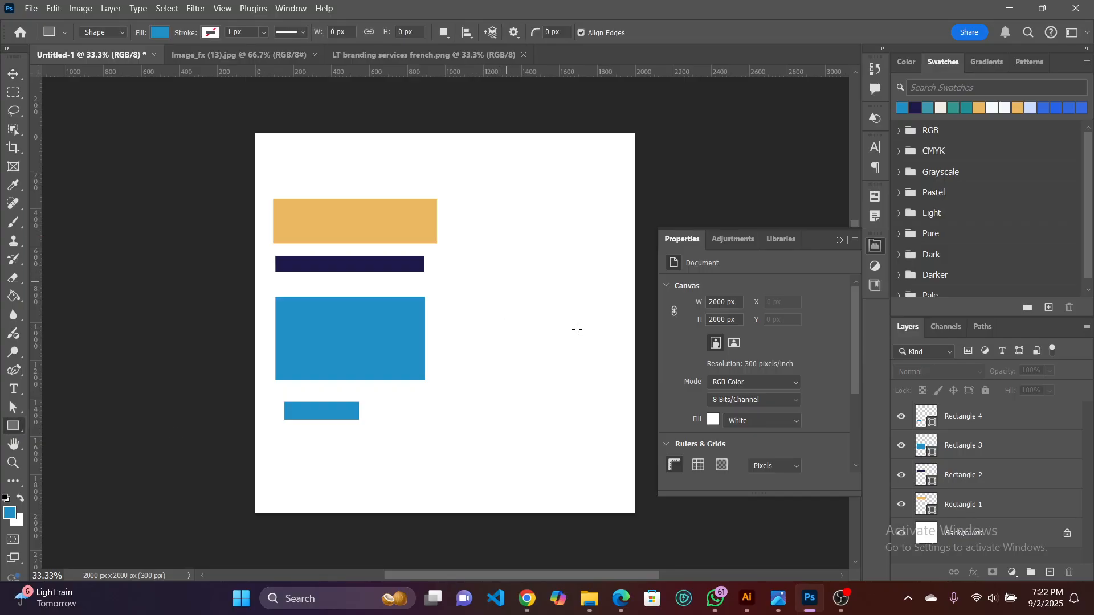
left_click_drag(501, 281, 620, 511)
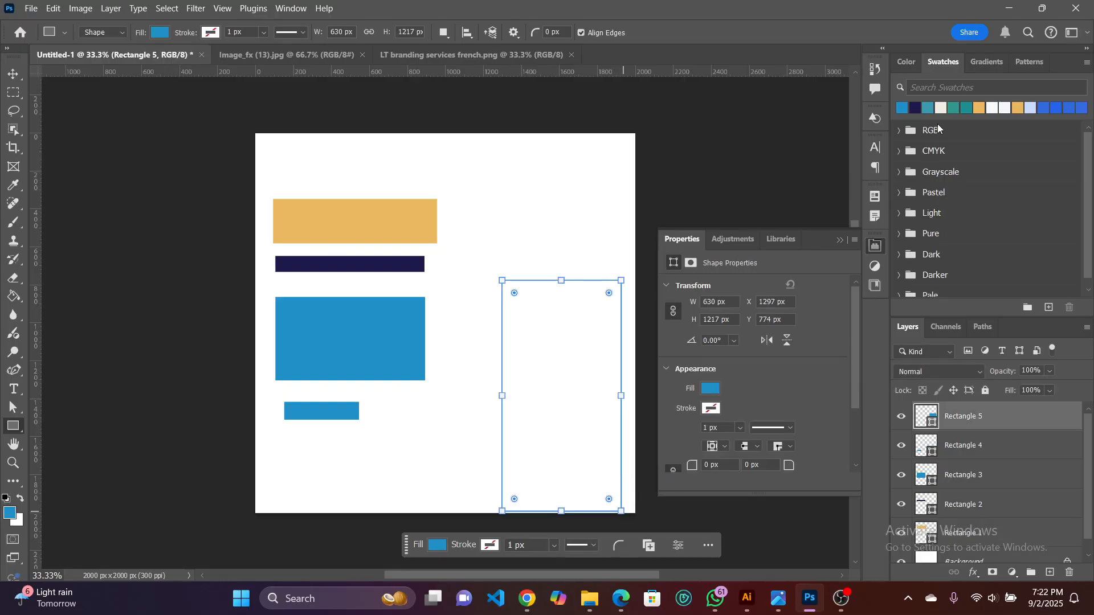
left_click(915, 108)
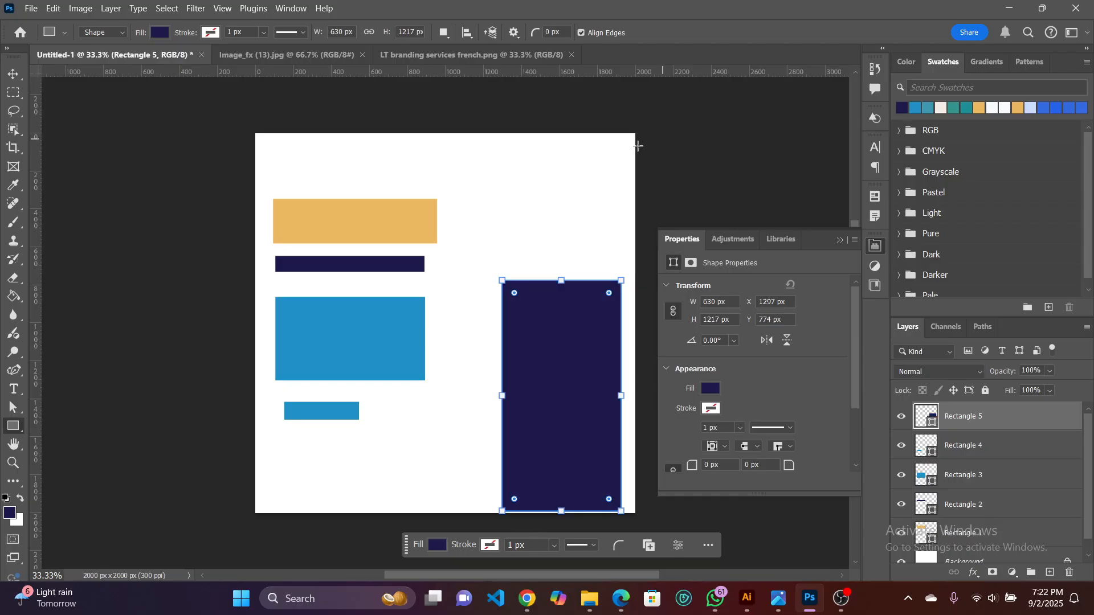
left_click(14, 74)
left_click(112, 219)
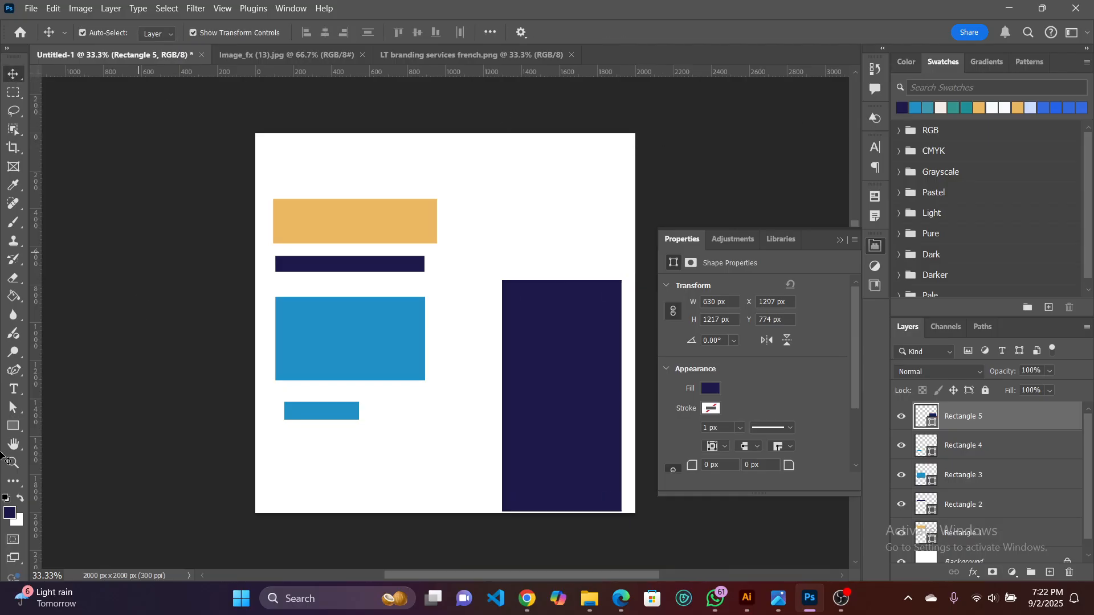
Draw a wide strip about 1998 × 335 px across the bottom of the canvas and fill it with gold.
left_click(19, 426)
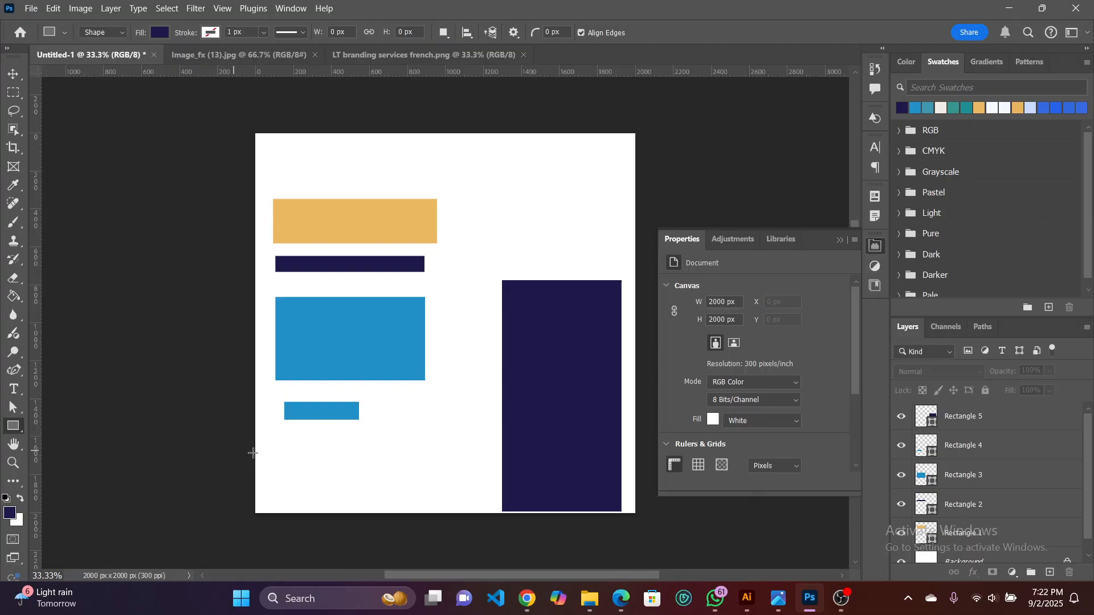
mouse_move(251, 459)
left_mouse_down()
mouse_move(328, 459)
mouse_move(403, 507)
mouse_move(629, 523)
left_mouse_up()
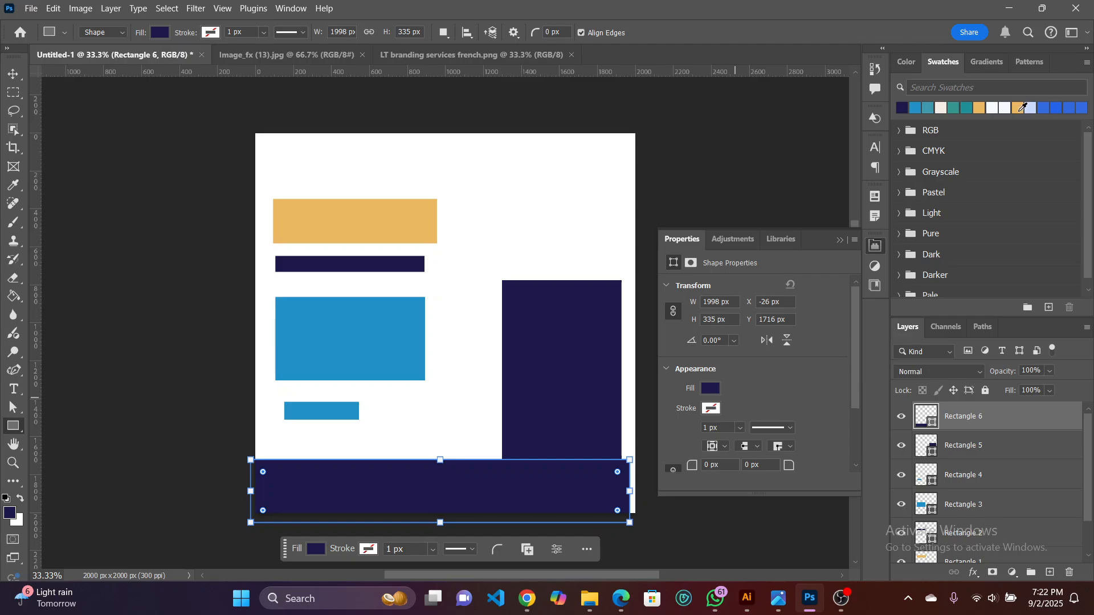
left_click(979, 107)
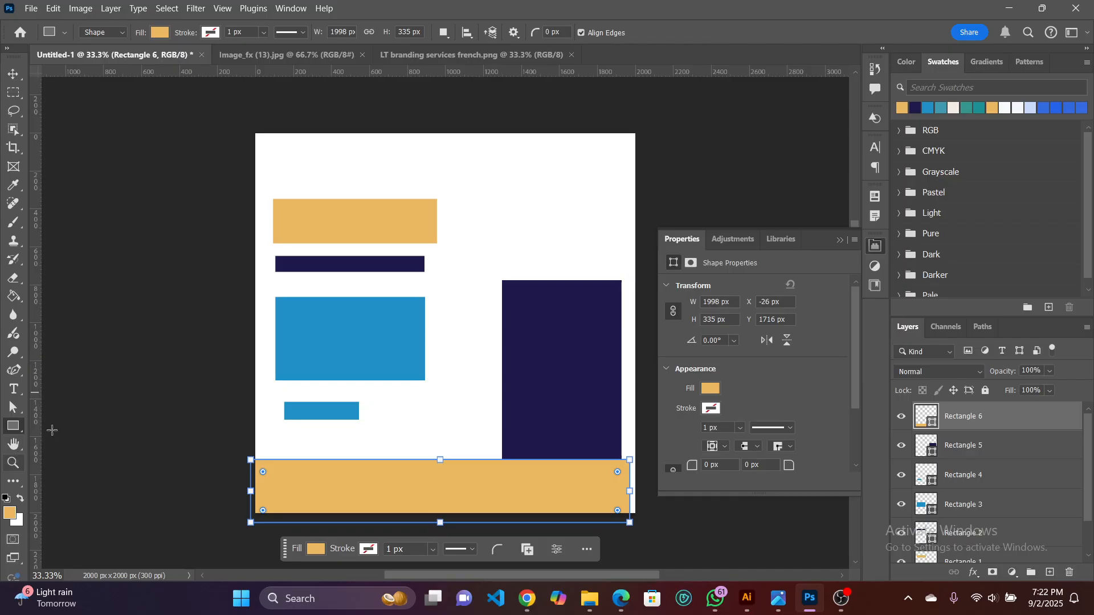
left_click(12, 74)
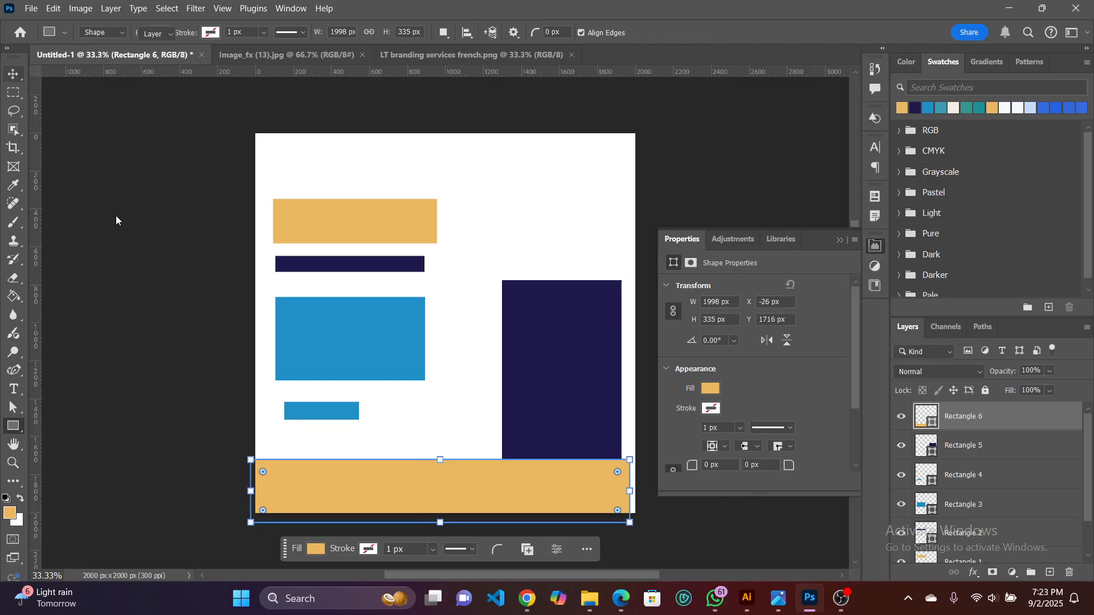
Draw a small gold rectangle about 286 × 83 px near the canvas's upper right corner and deselect it.
left_click(102, 407)
key("u")
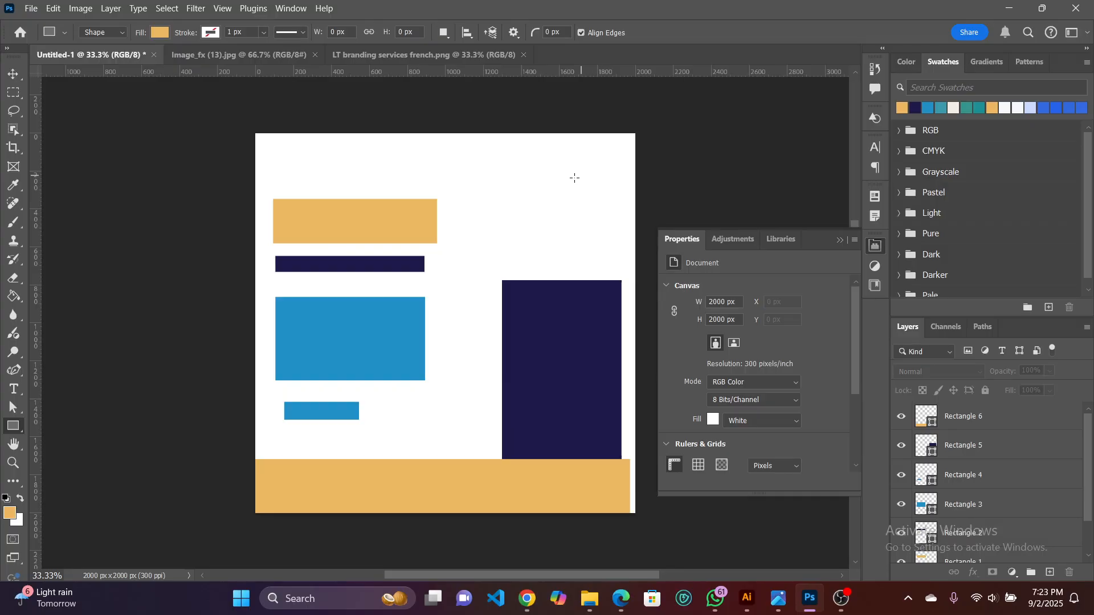
left_click_drag(556, 177, 611, 194)
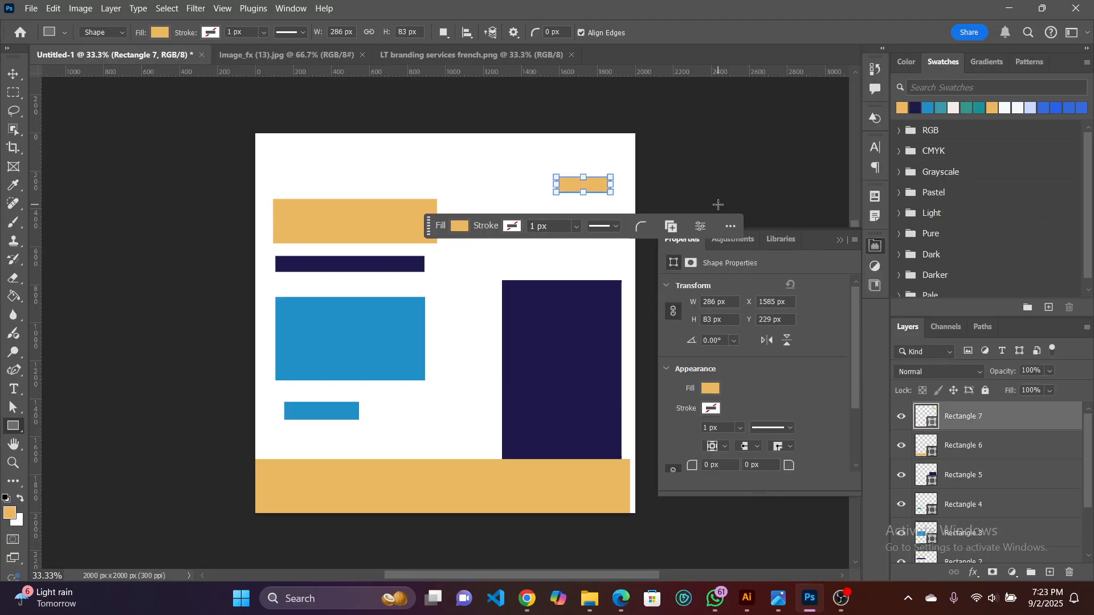
left_click(13, 74)
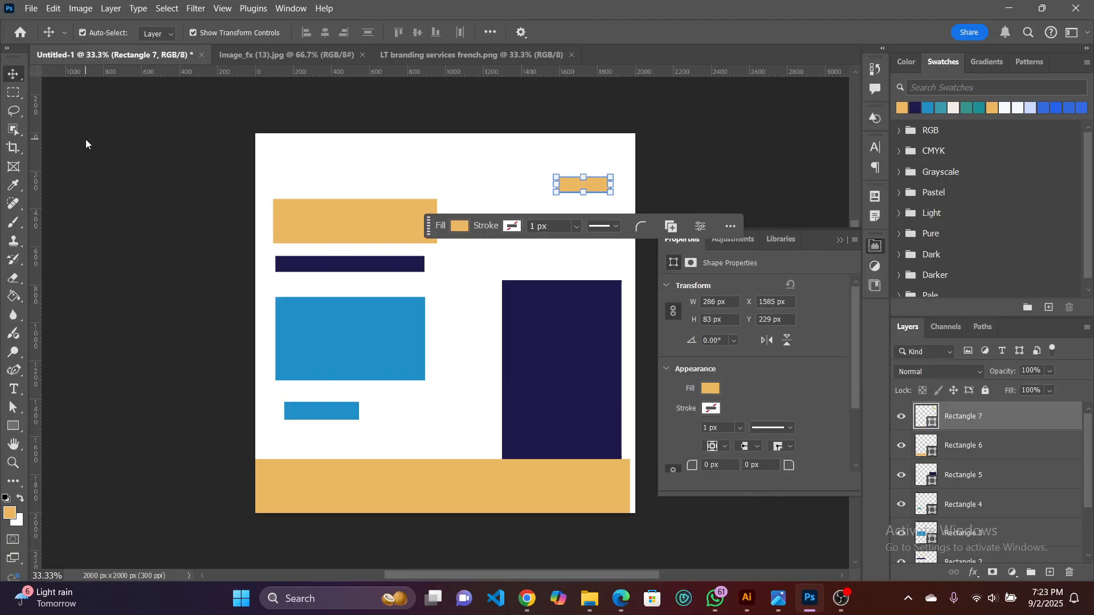
left_click(114, 170)
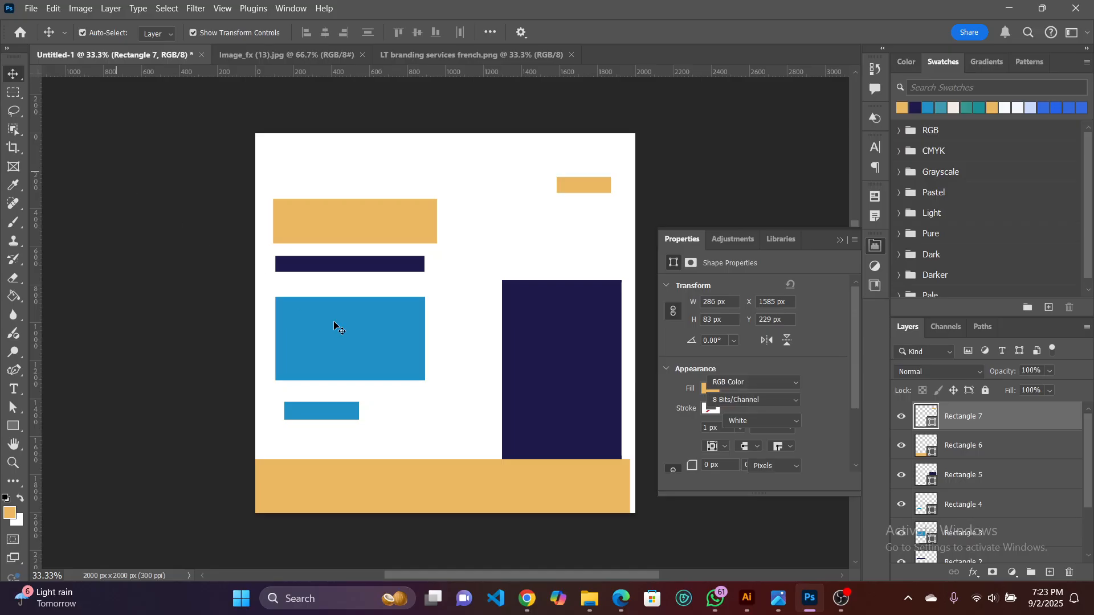
Collapse the shape properties and shift the gold bottom strip to meet the canvas's right edge, then deselect it.
left_click(843, 241)
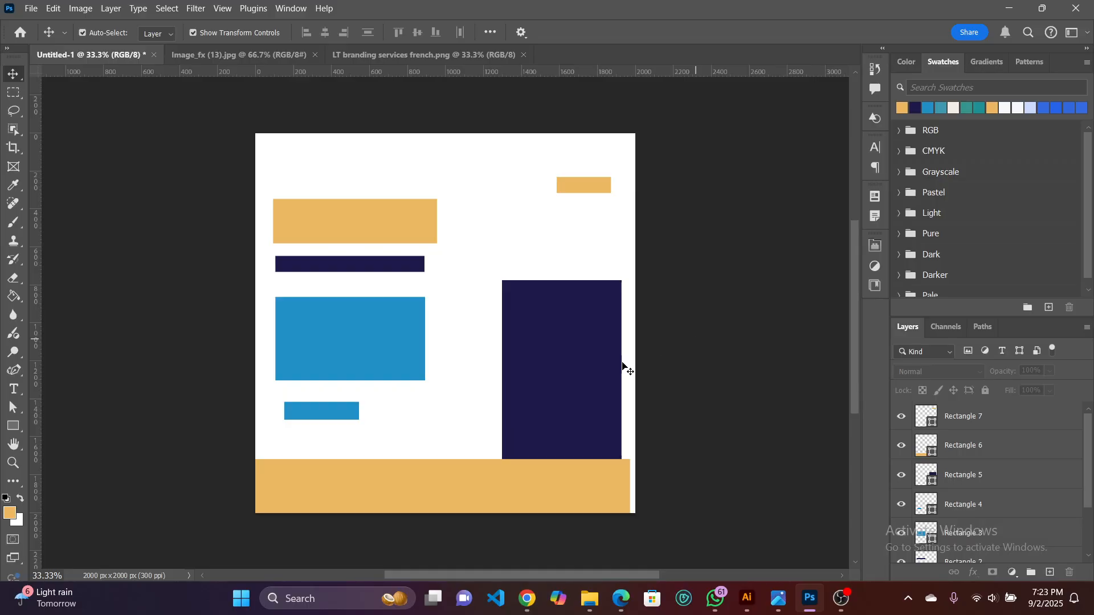
mouse_move(585, 501)
left_mouse_down()
mouse_move(600, 505)
mouse_move(595, 493)
left_mouse_up()
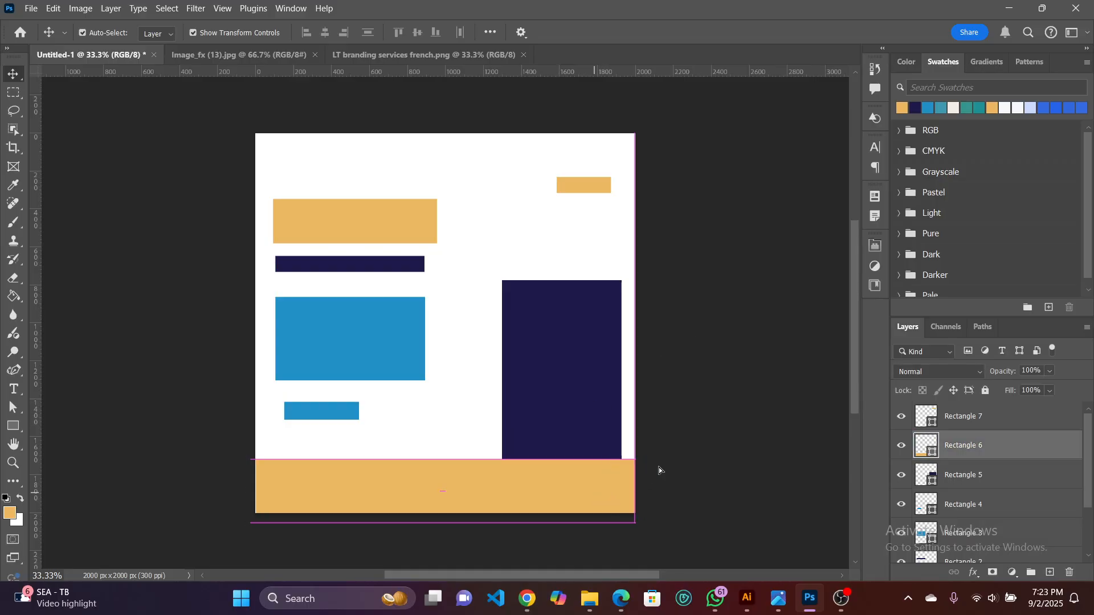
left_click(712, 454)
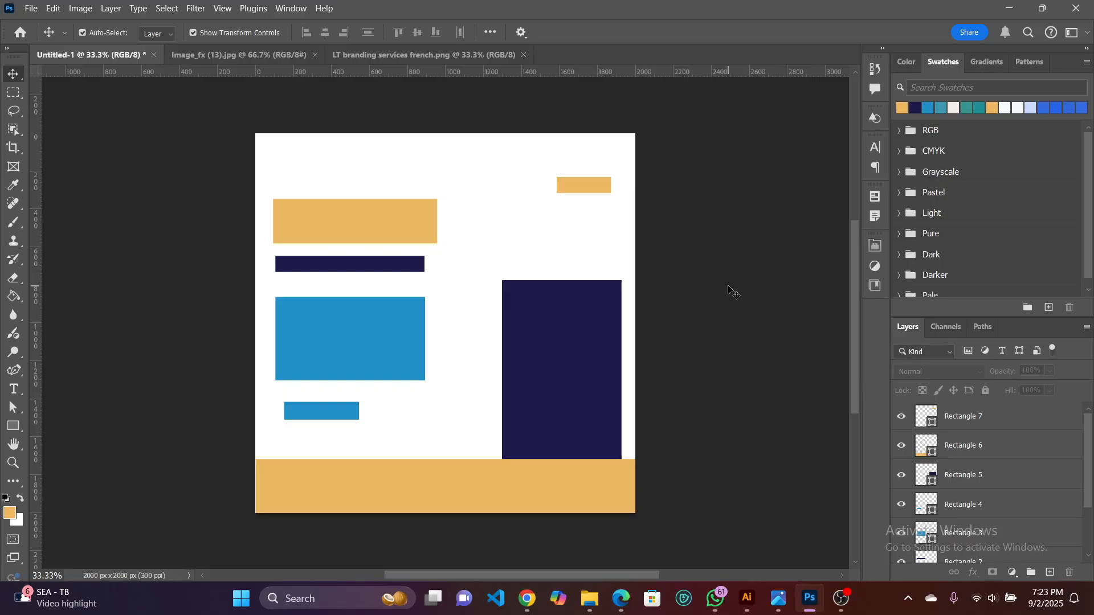
Move the large gold rectangle slightly up, and scale the navy bar to about 125%, placing it just beneath with left edges aligned.
mouse_move(337, 225)
left_mouse_down()
mouse_move(339, 203)
mouse_move(338, 215)
left_mouse_up()
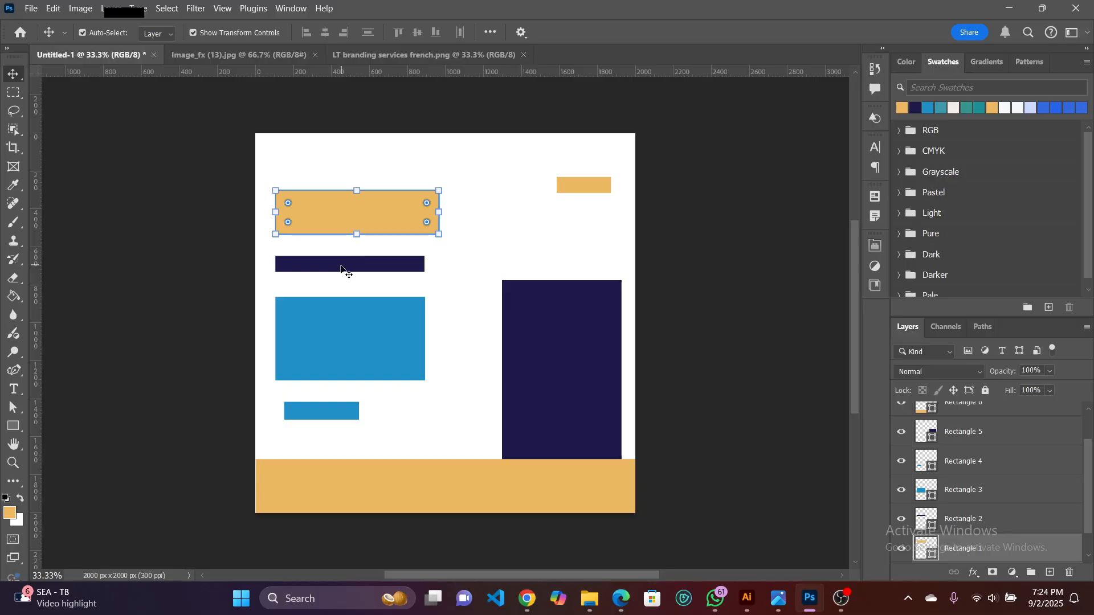
mouse_move(343, 267)
left_mouse_down()
mouse_move(340, 254)
mouse_move(350, 261)
left_mouse_up()
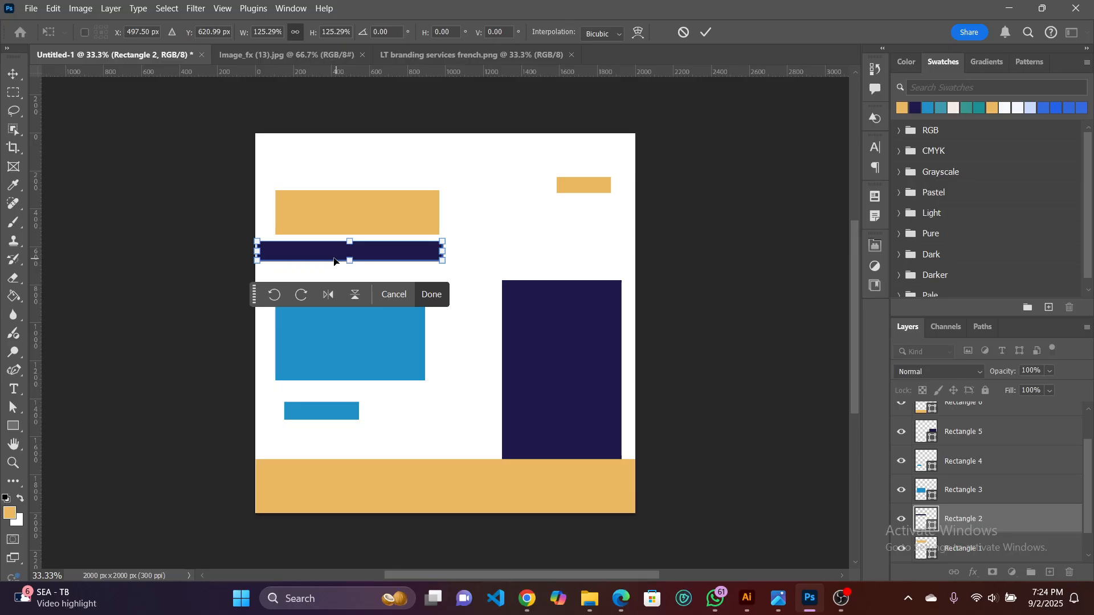
left_click(13, 74)
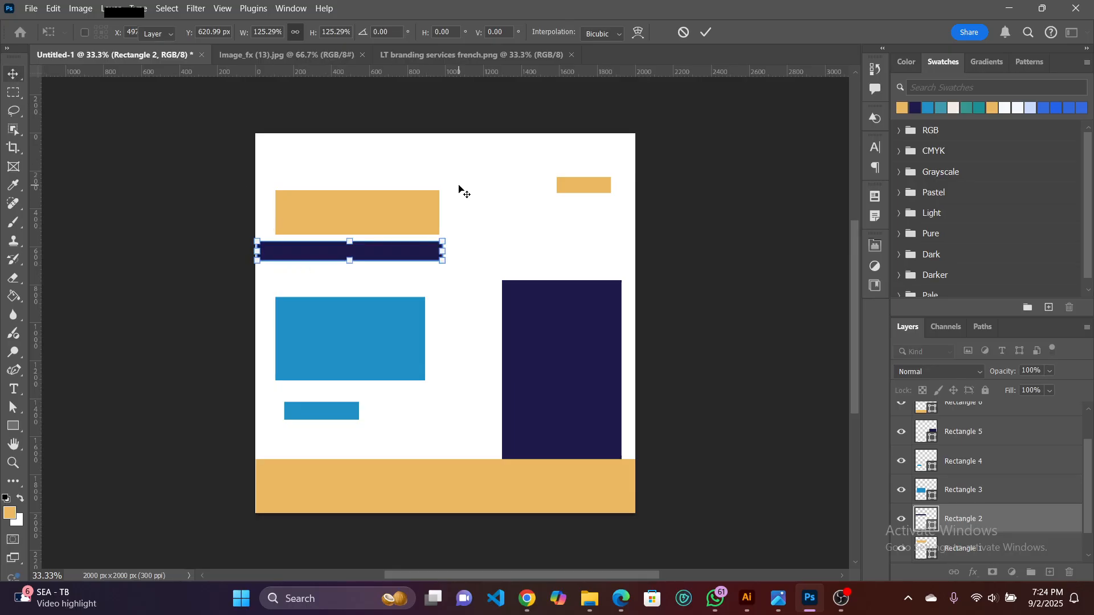
left_click(458, 186)
left_click_drag(396, 252, 430, 260)
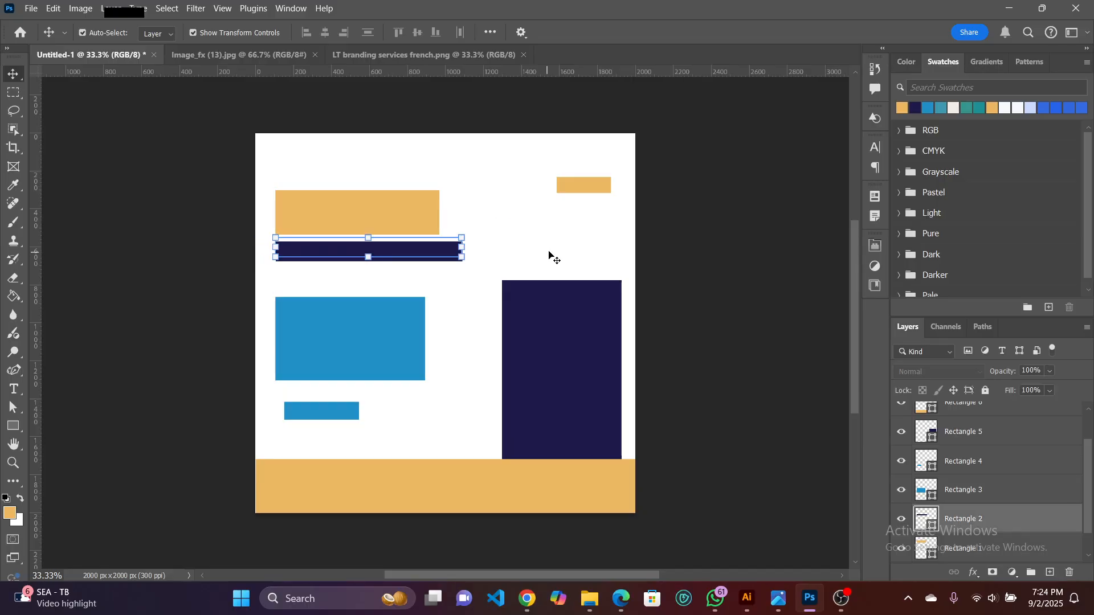
key("ctrl+z")
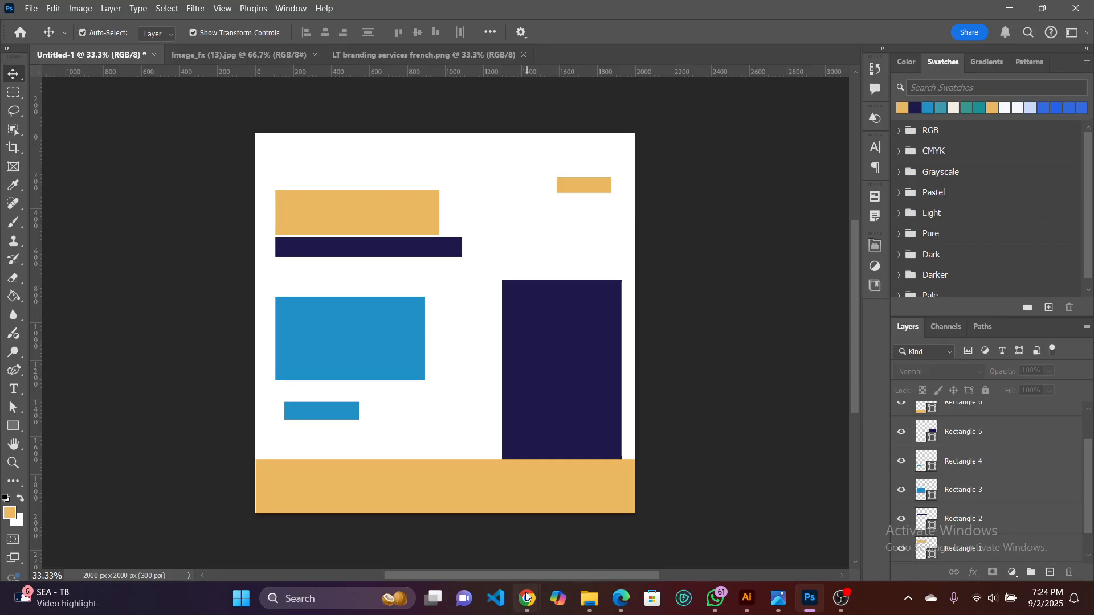
Switch to Chrome and open the Google Gemini conversation.
mouse_move(527, 604)
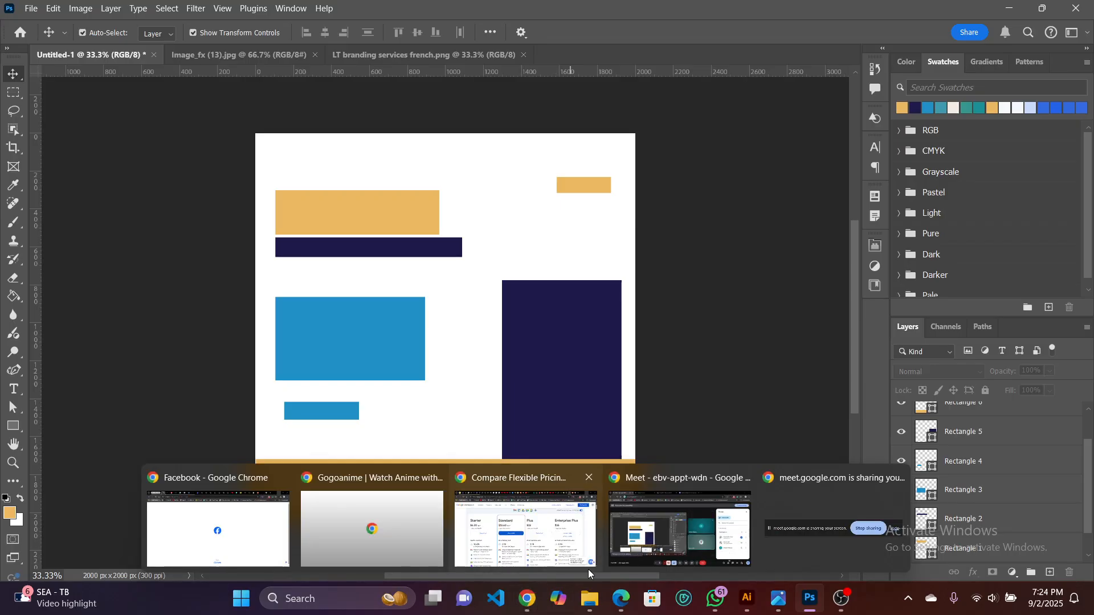
left_click(738, 525)
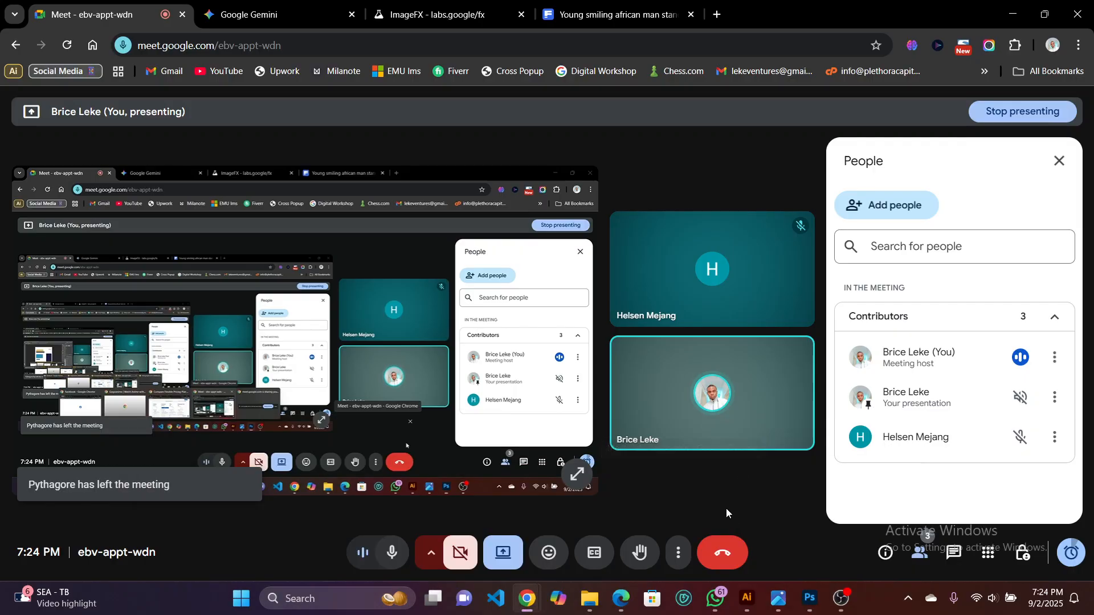
left_click(258, 17)
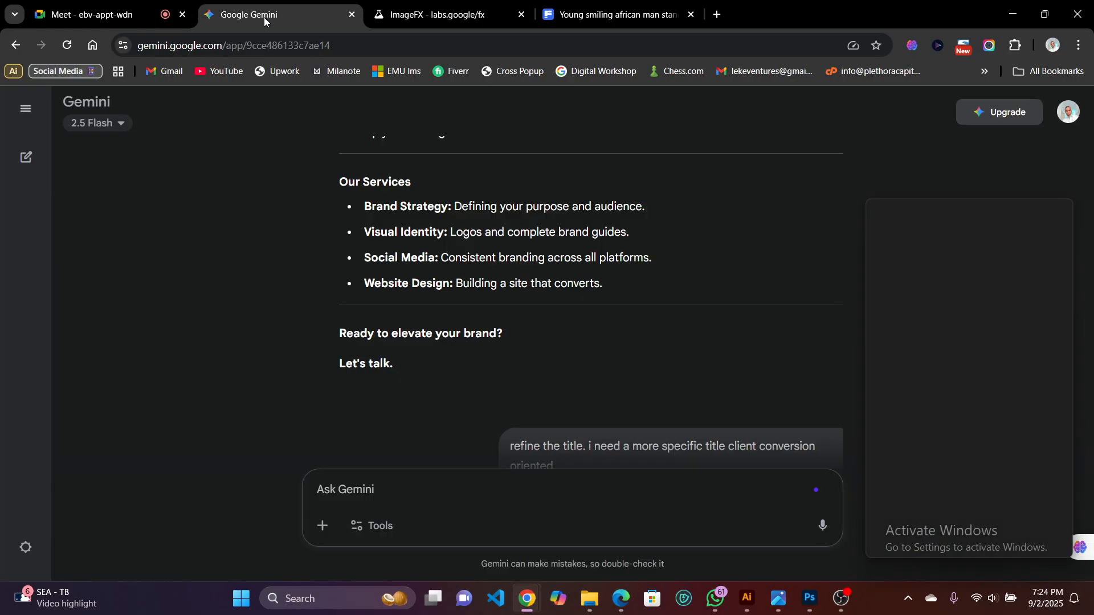
left_click(119, 16)
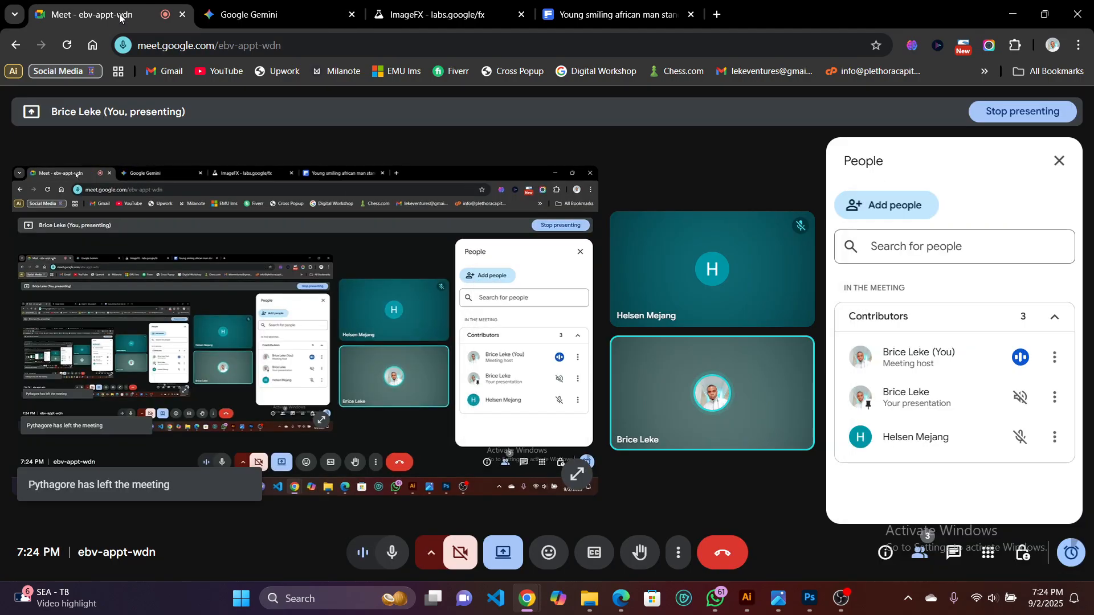
left_click(289, 15)
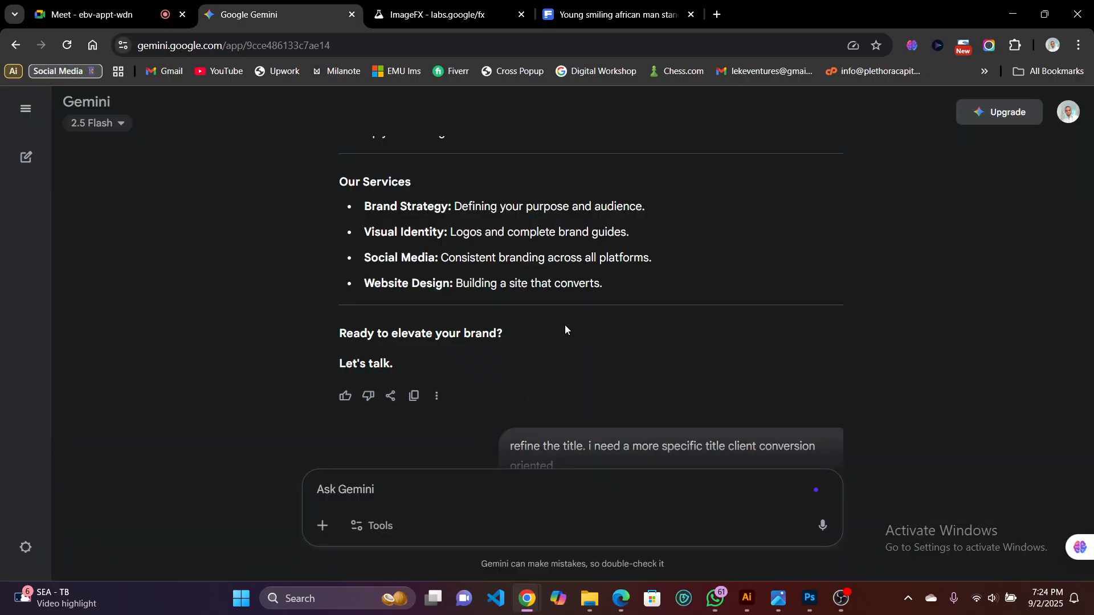
Skim the Gemini conversation from the first flyer copy request through the refined title reply.
scroll(616, 315, "up", 10)
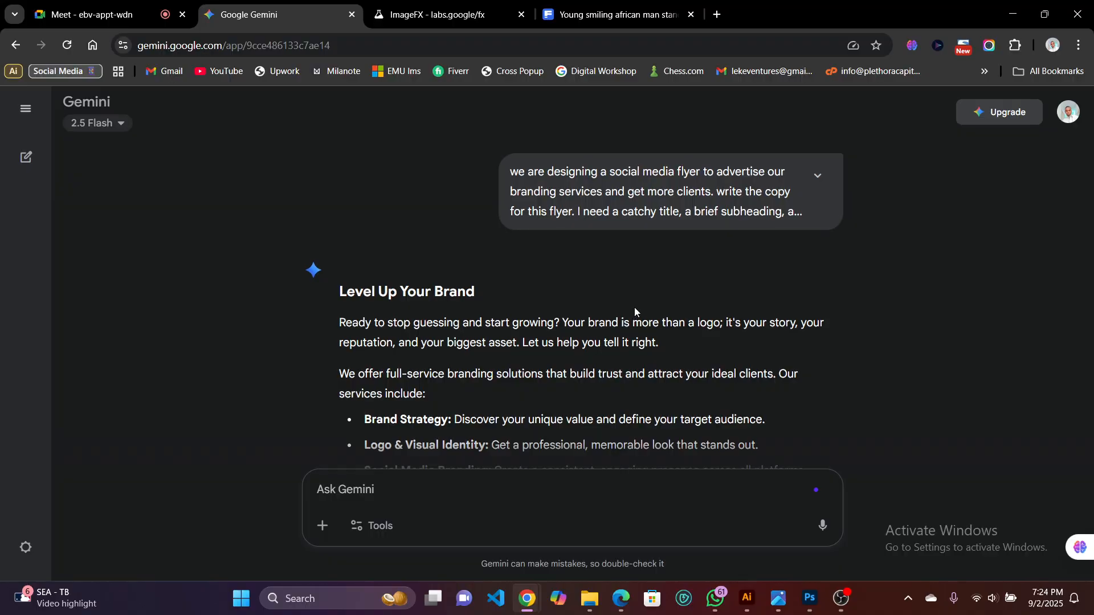
scroll(634, 306, "down", 8)
scroll(636, 294, "down", 6)
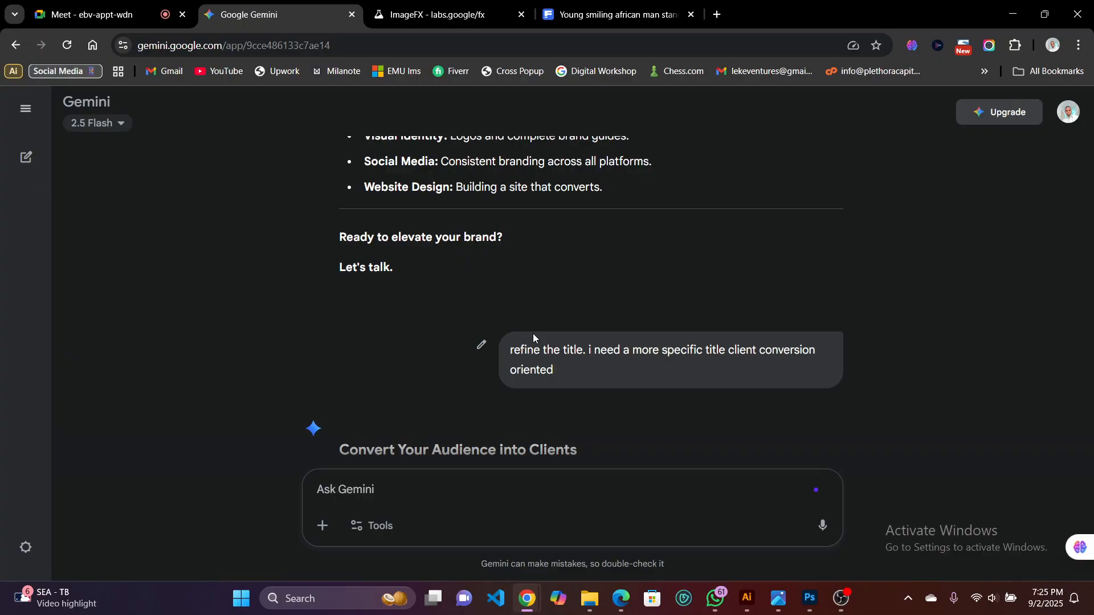
scroll(576, 299, "down", 5)
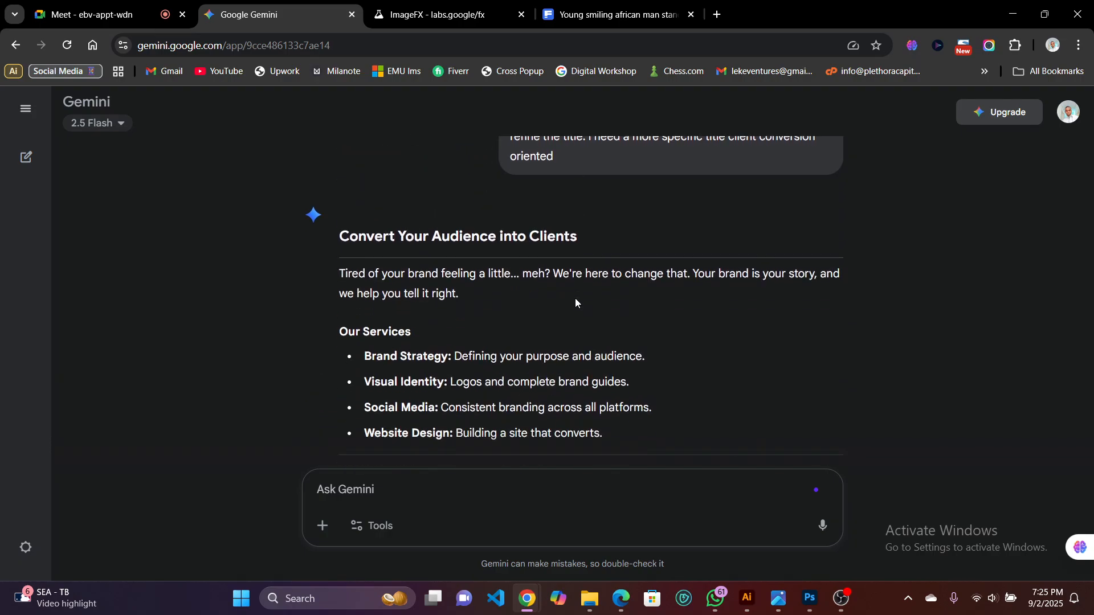
scroll(577, 298, "up", 15)
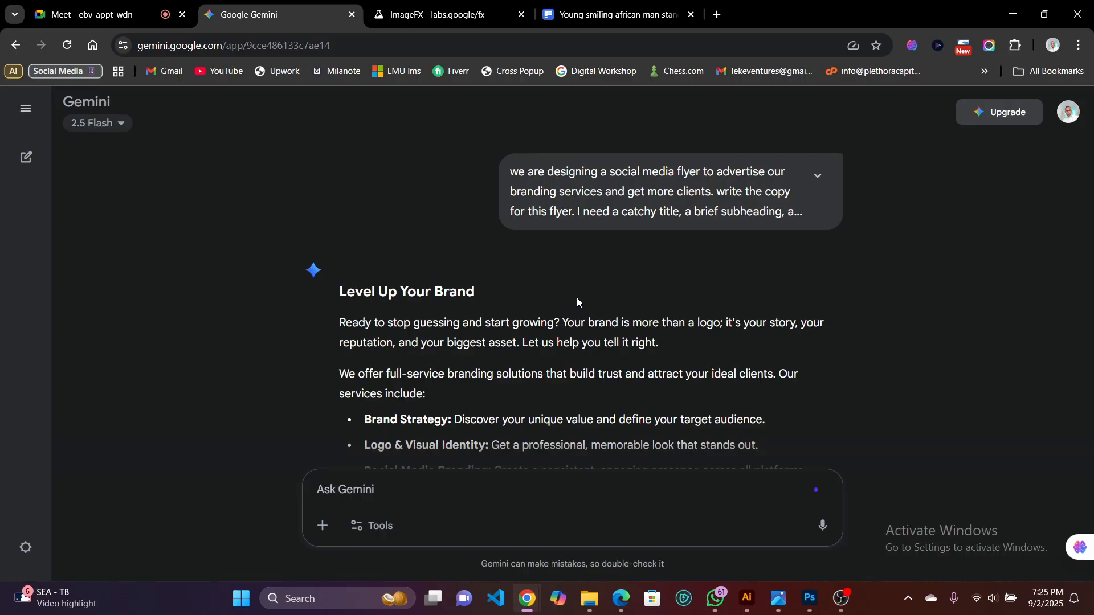
Expand the first flyer copy prompt and read its full text together with Gemini's reply.
left_click(817, 176)
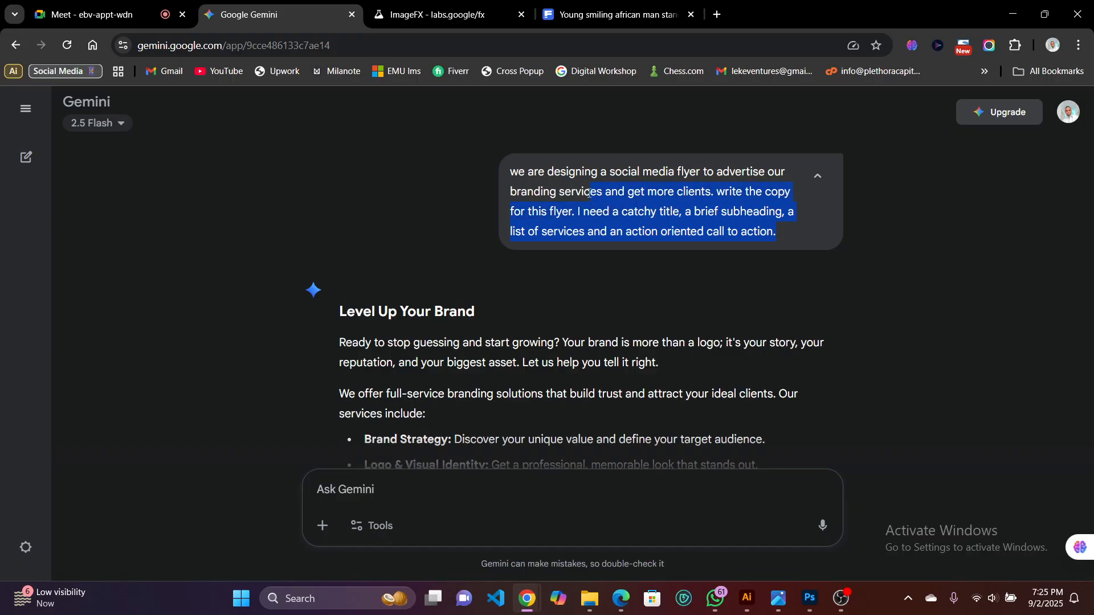
left_click_drag(569, 193, 516, 176)
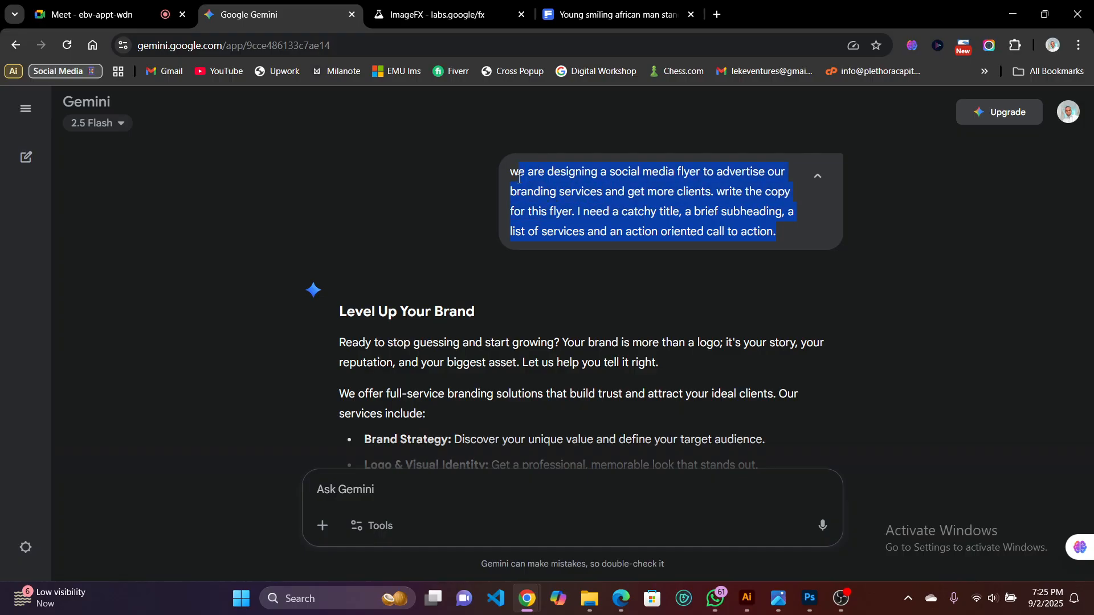
left_click(558, 210)
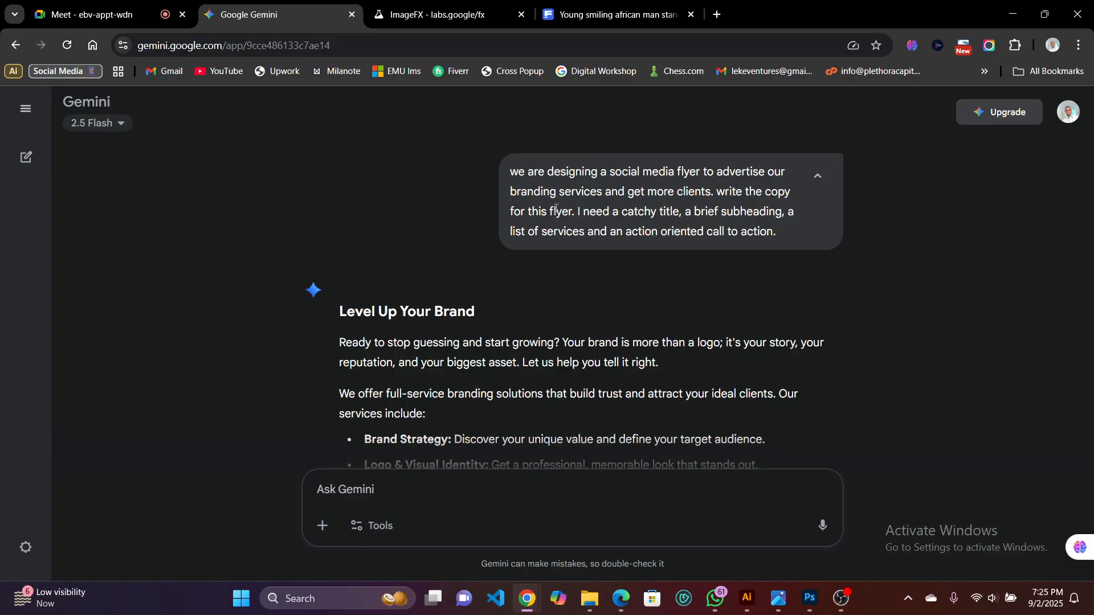
scroll(535, 282, "down", 4)
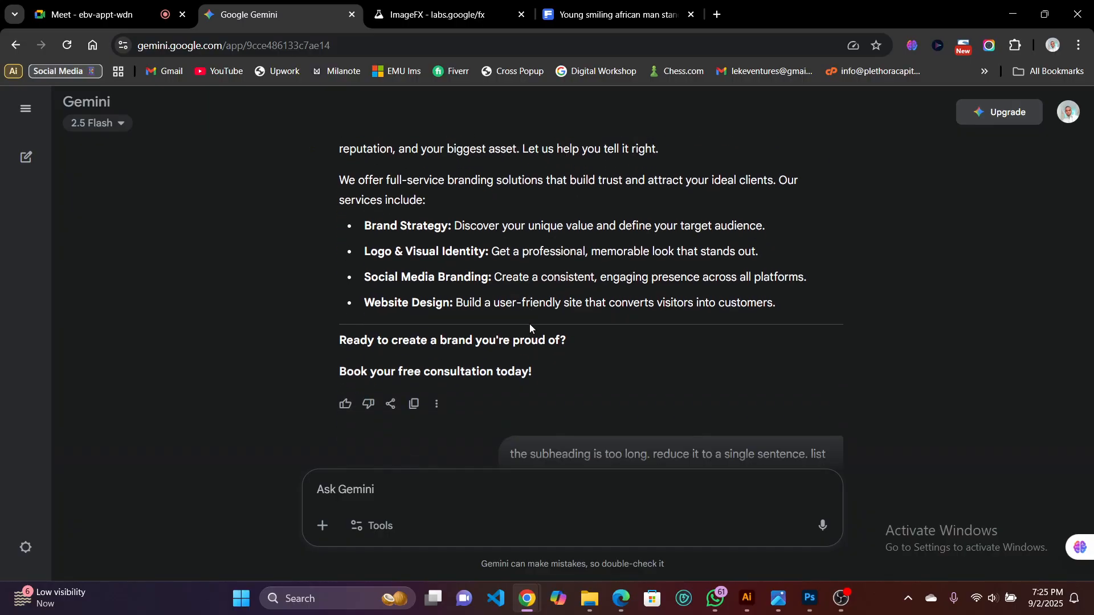
scroll(529, 326, "up", 4)
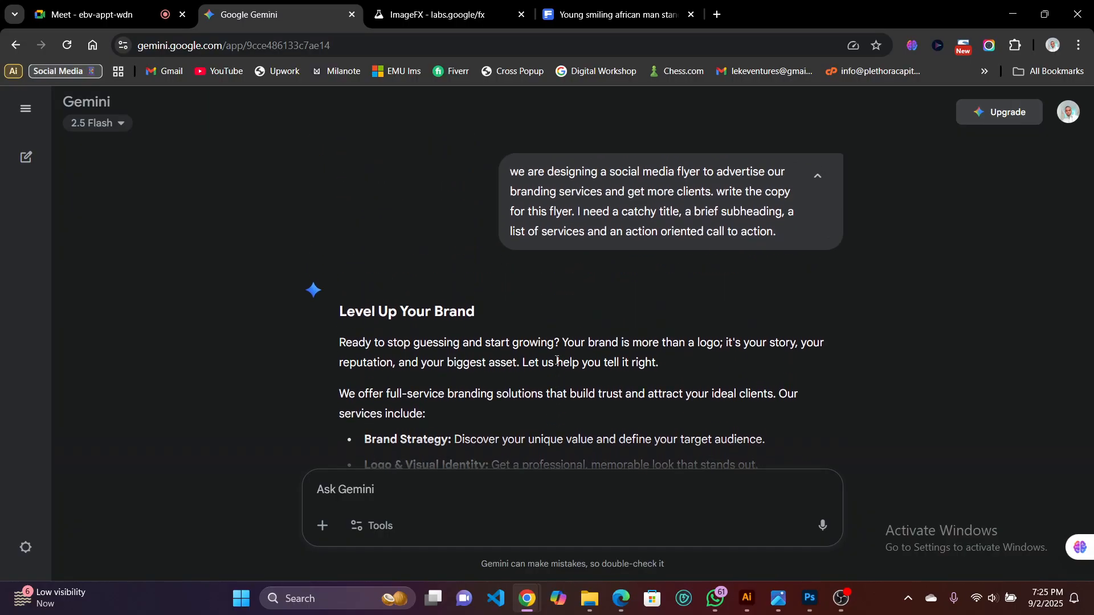
Examine the follow-up prompt asking for a shorter subheading, services list and call to action, along with Gemini's revised copy.
scroll(557, 360, "down", 5)
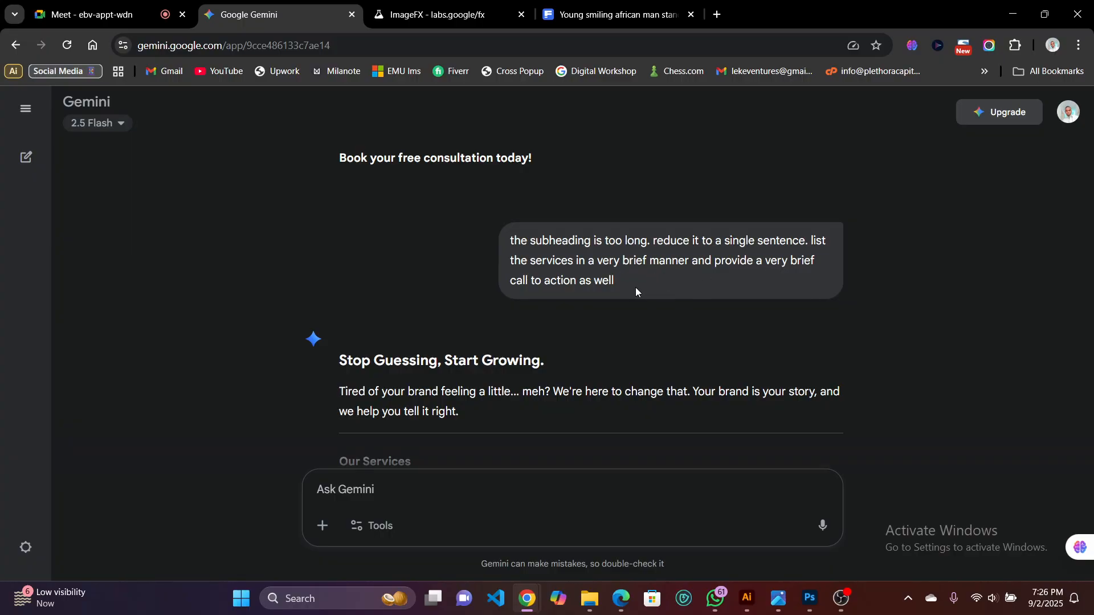
scroll(592, 288, "down", 3)
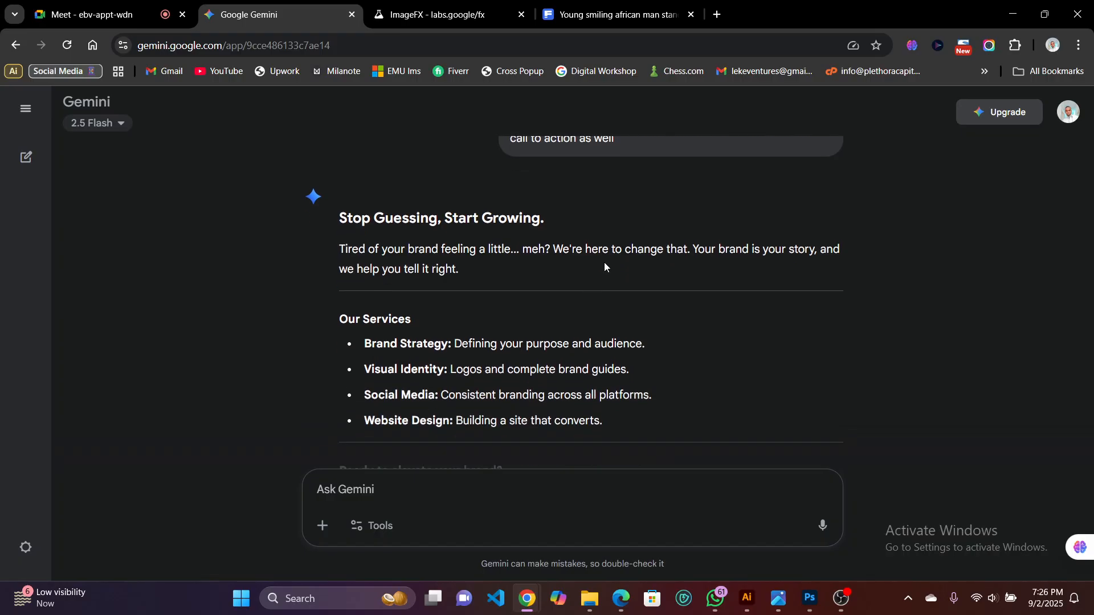
scroll(627, 251, "up", 3)
scroll(603, 237, "down", 3)
left_click_drag(459, 271, 342, 254)
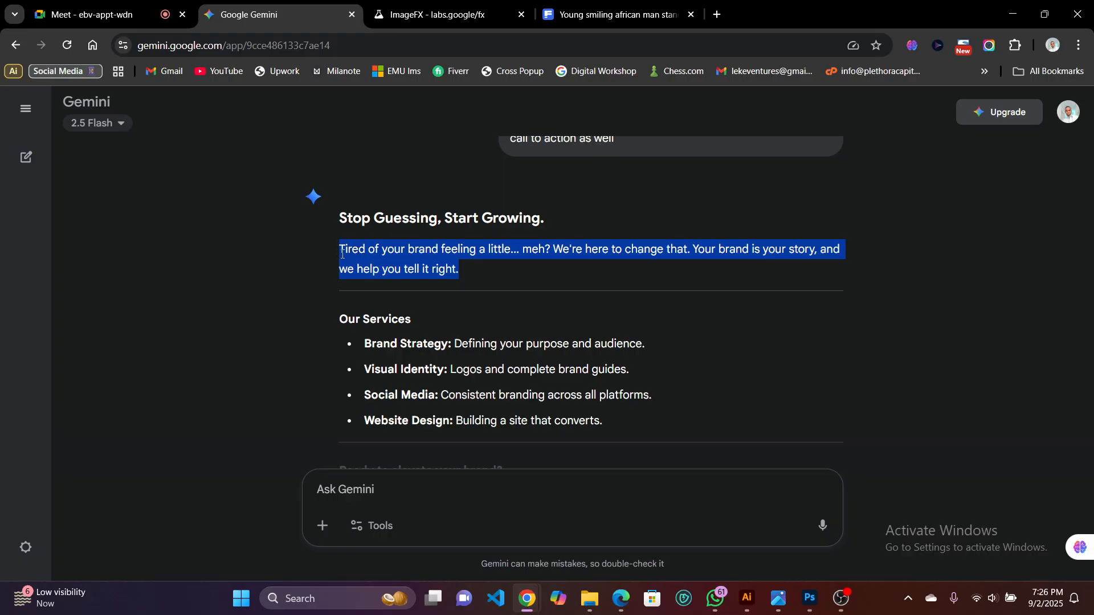
scroll(563, 302, "down", 3)
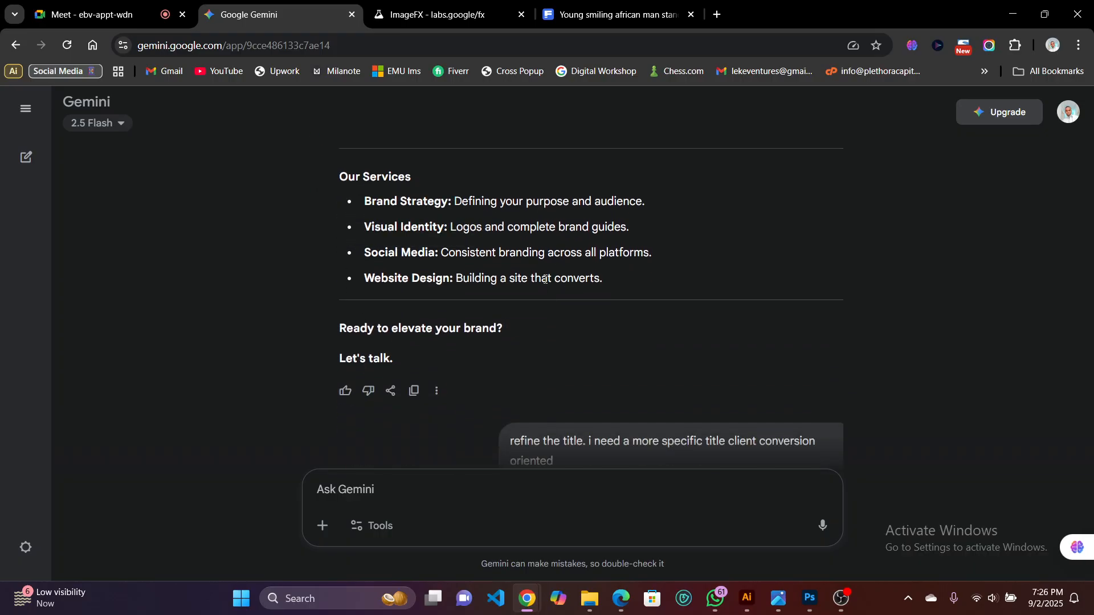
scroll(544, 279, "up", 2)
scroll(509, 259, "up", 2)
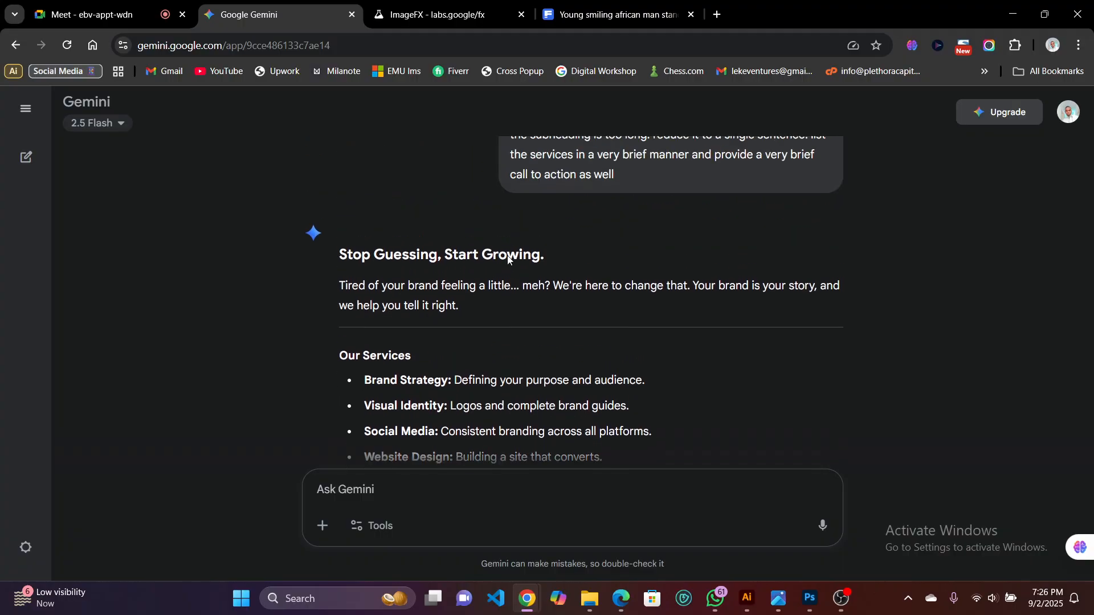
scroll(509, 259, "up", 1)
Examine the prompt asking for a more specific, client-conversion-oriented title and the copy Gemini wrote for it.
scroll(518, 346, "down", 3)
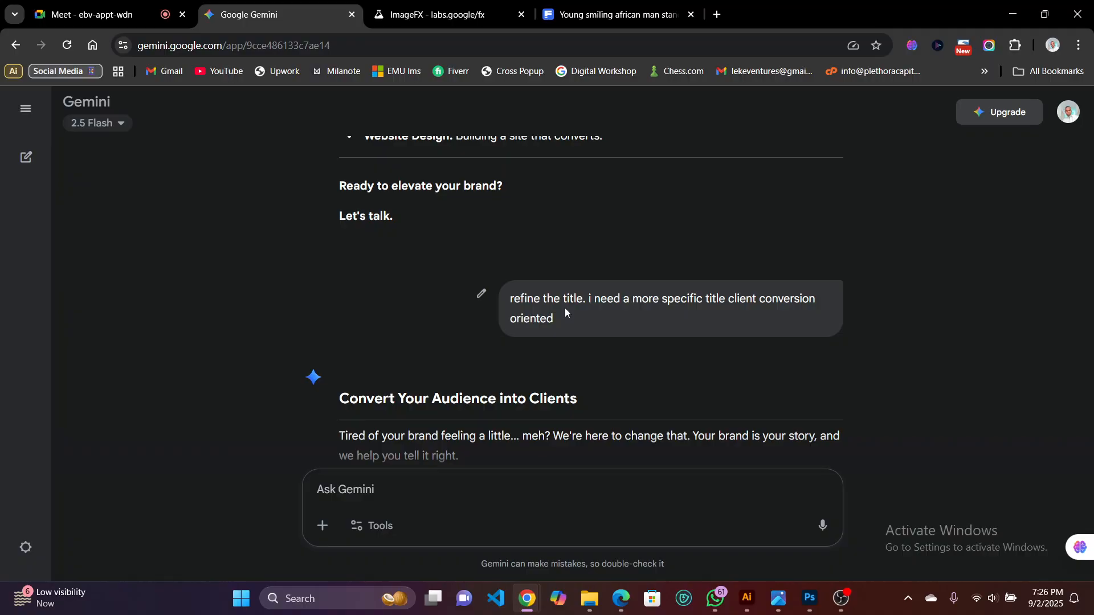
scroll(565, 311, "down", 2)
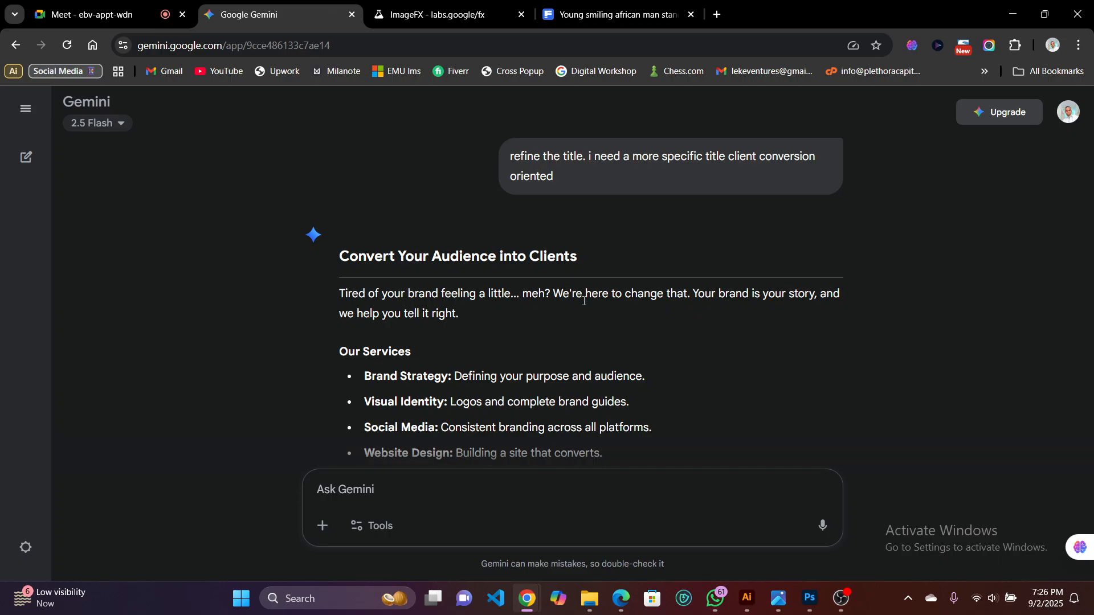
scroll(586, 301, "up", 1)
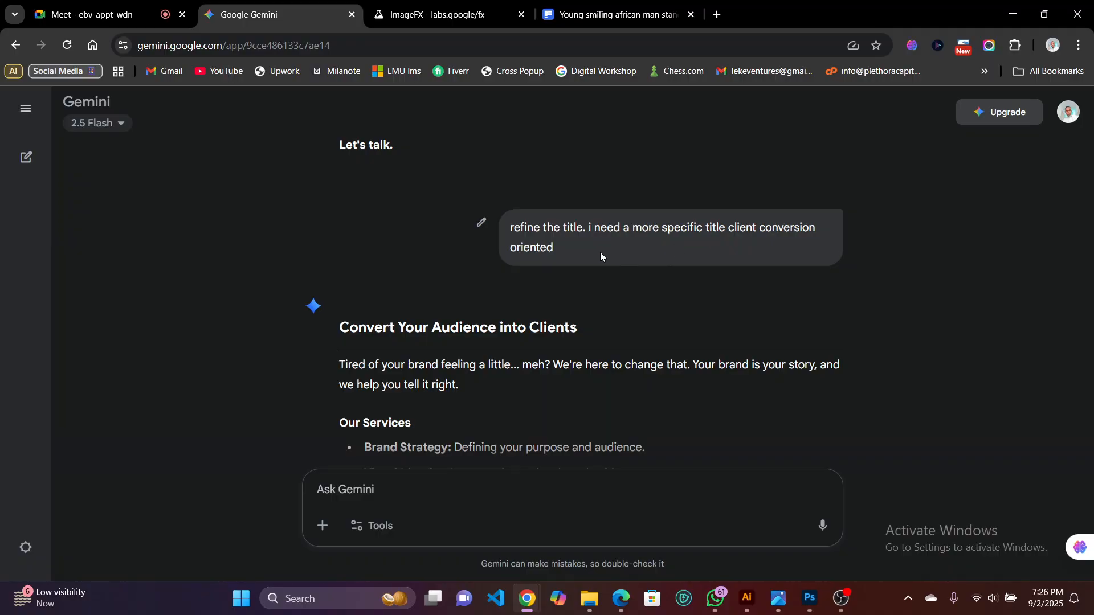
scroll(573, 254, "down", 2)
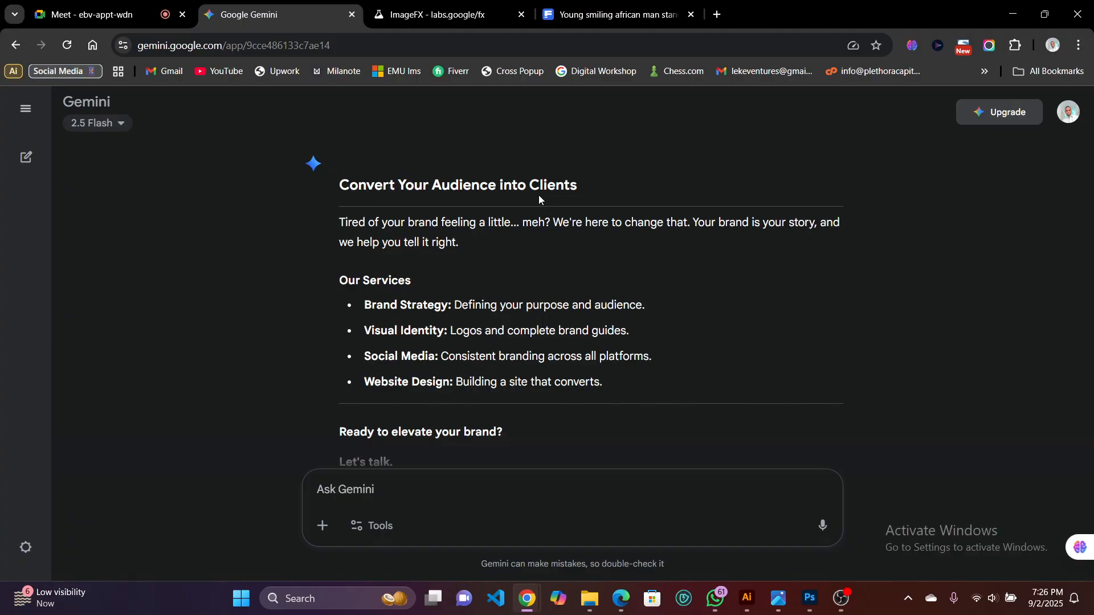
Compare Gemini's refined title "Convert Your Audience into Clients" with the title and copy of its first reply.
left_click_drag(578, 185, 335, 182)
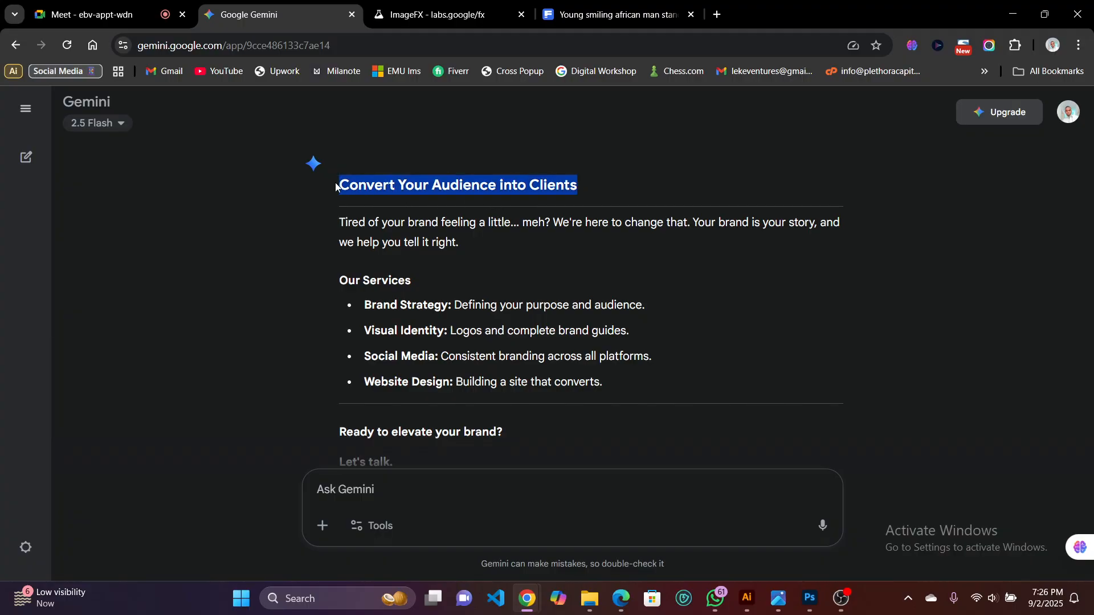
scroll(480, 230, "down", 2)
scroll(480, 229, "up", 10)
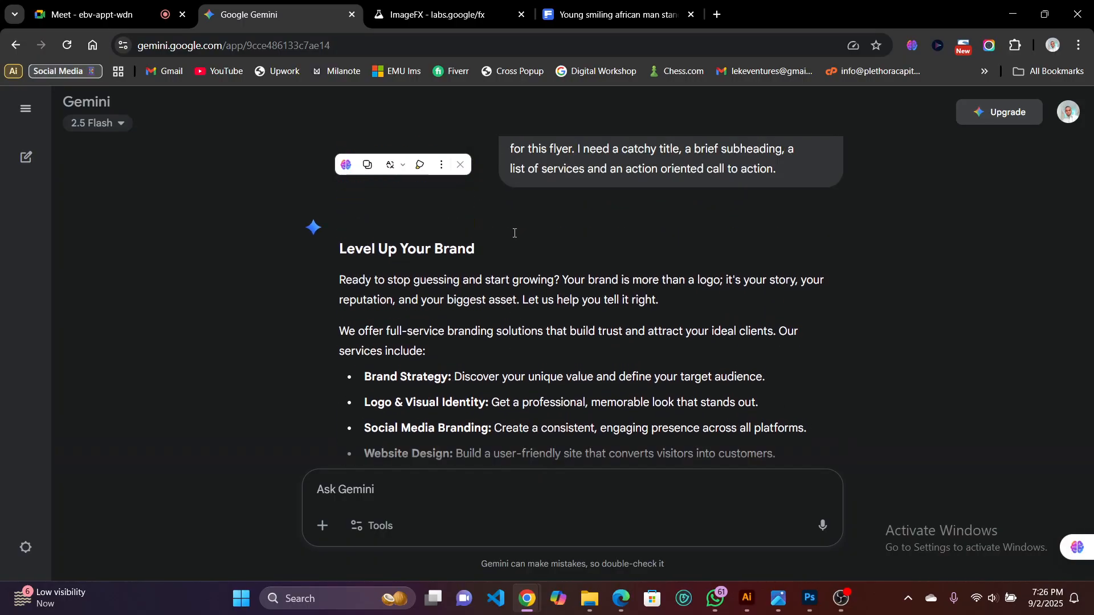
scroll(477, 326, "down", 12)
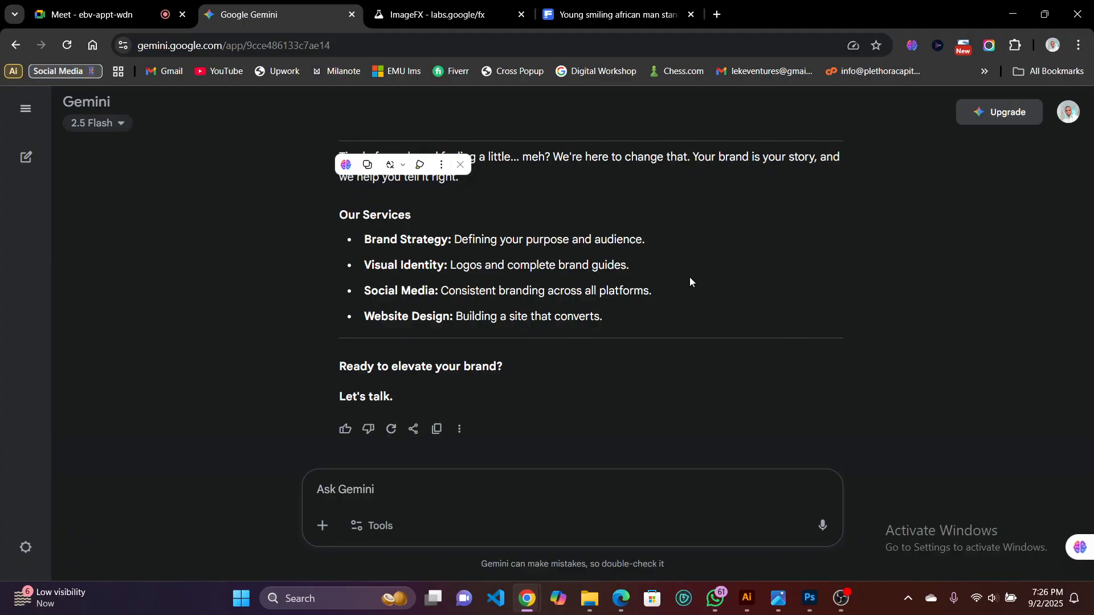
scroll(688, 279, "up", 3)
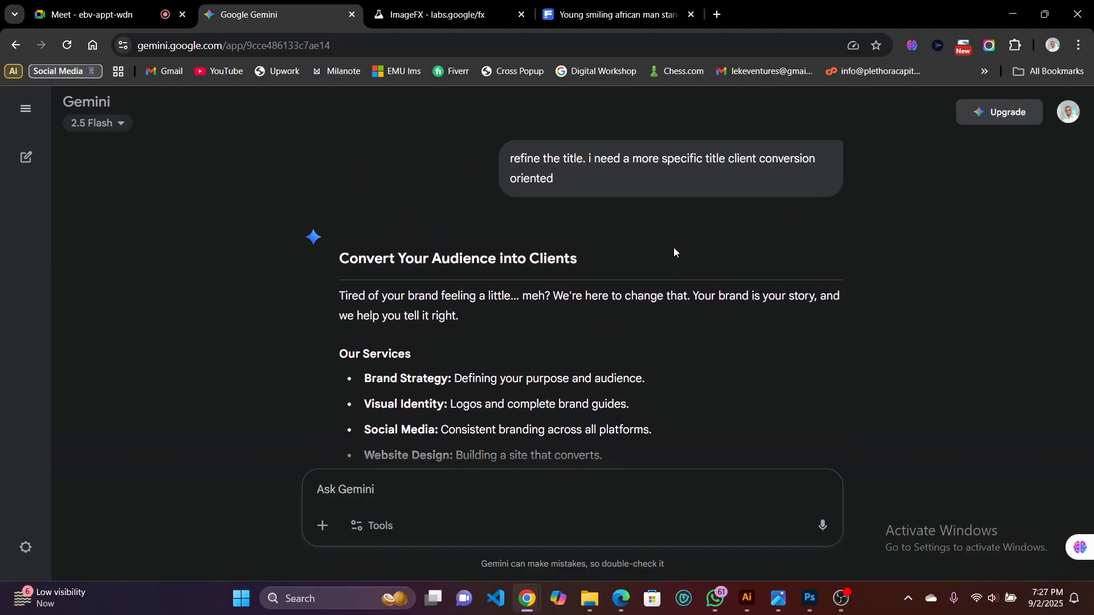
left_click_drag(582, 270, 387, 251)
left_click_drag(401, 250, 364, 262)
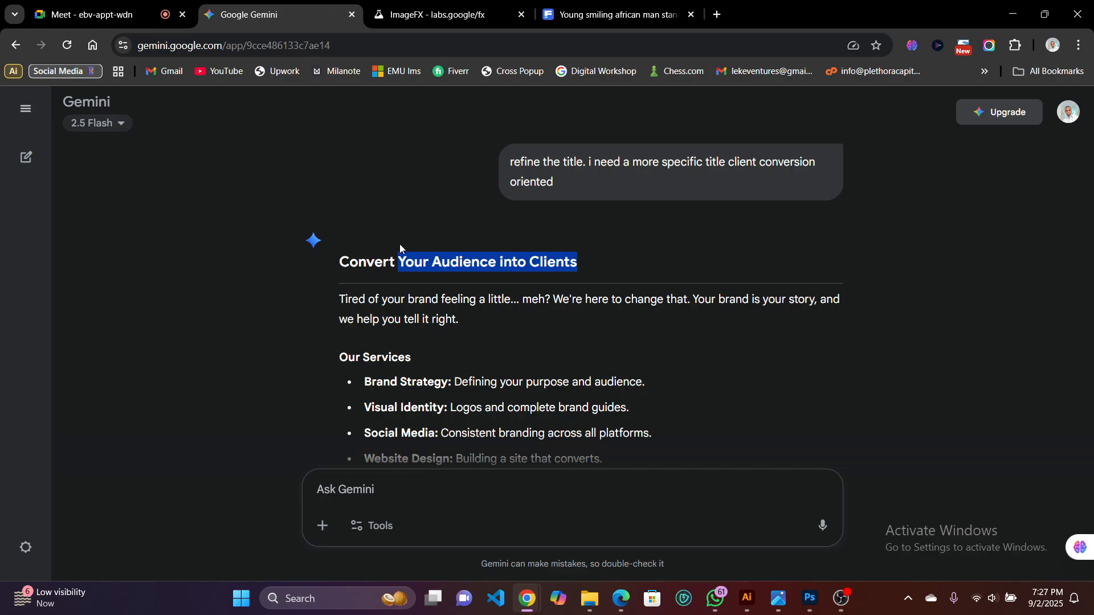
left_click_drag(400, 245, 467, 277)
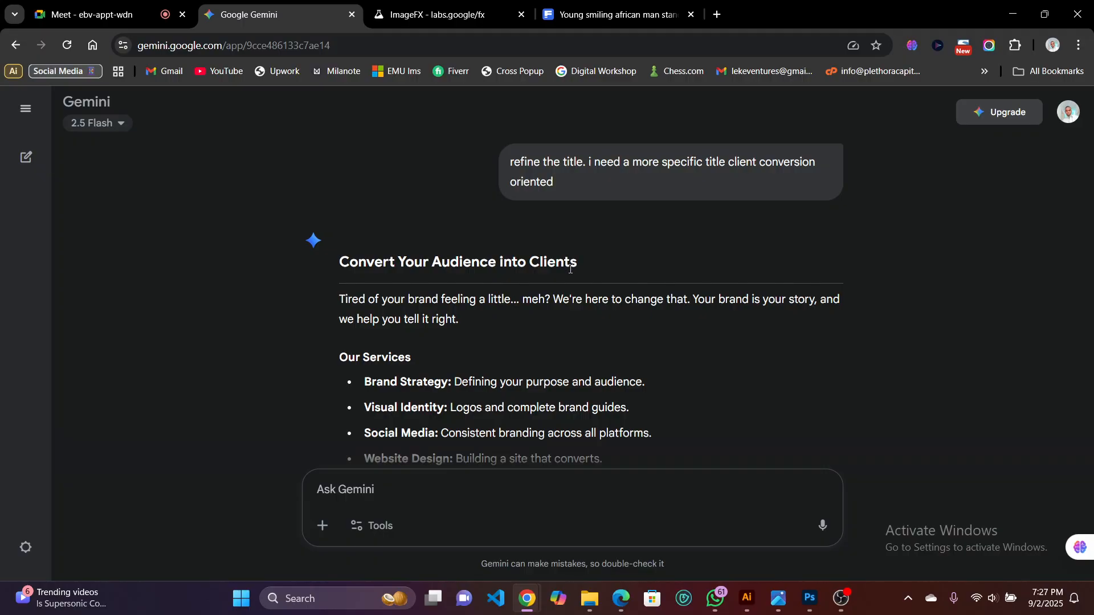
scroll(570, 269, "down", 3)
scroll(528, 339, "up", 2)
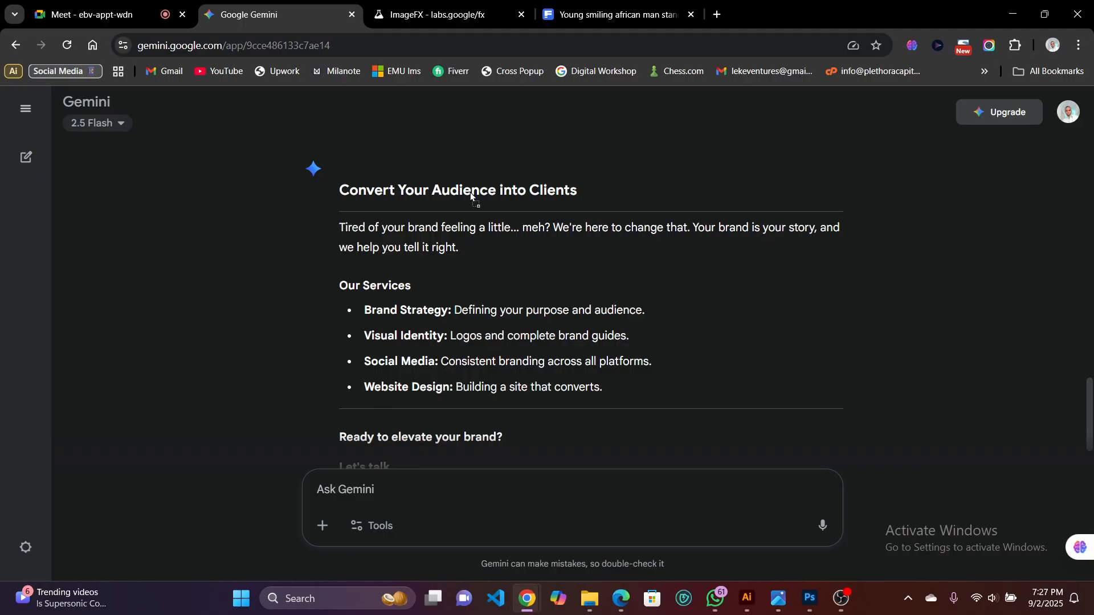
Copy the title "Convert Your Audience into Clients" from Gemini's latest reply and switch to Photoshop.
left_click_drag(340, 189, 573, 191)
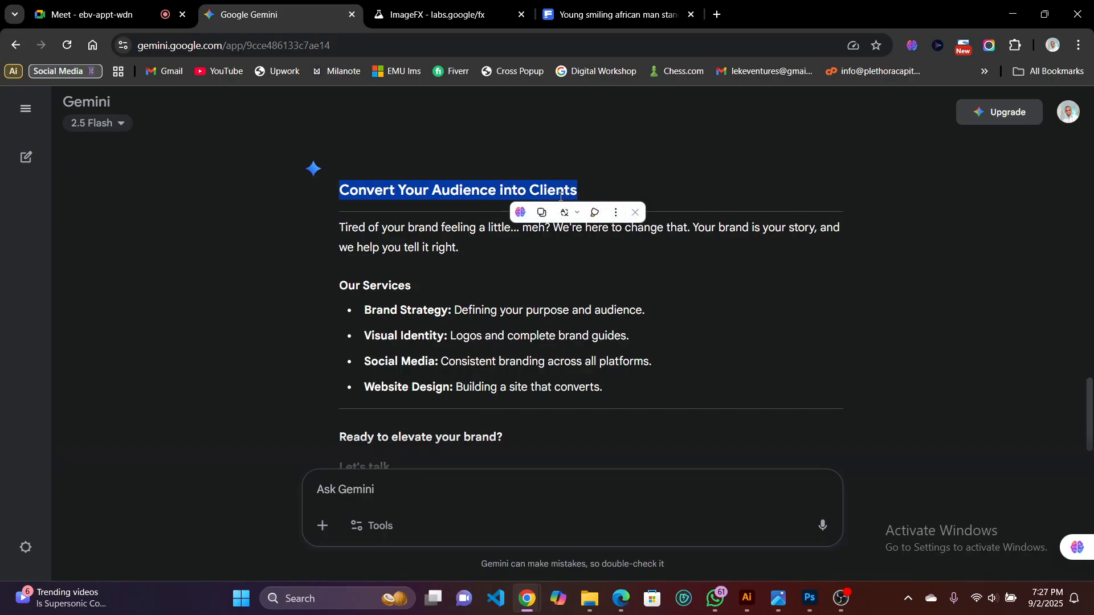
mouse_move(809, 598)
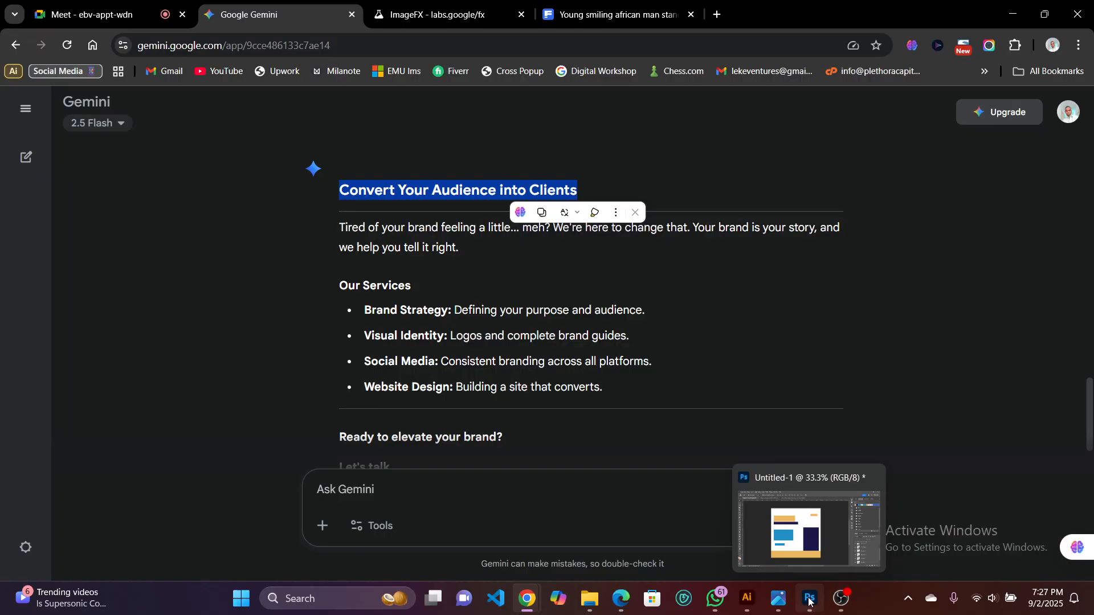
left_click(795, 522)
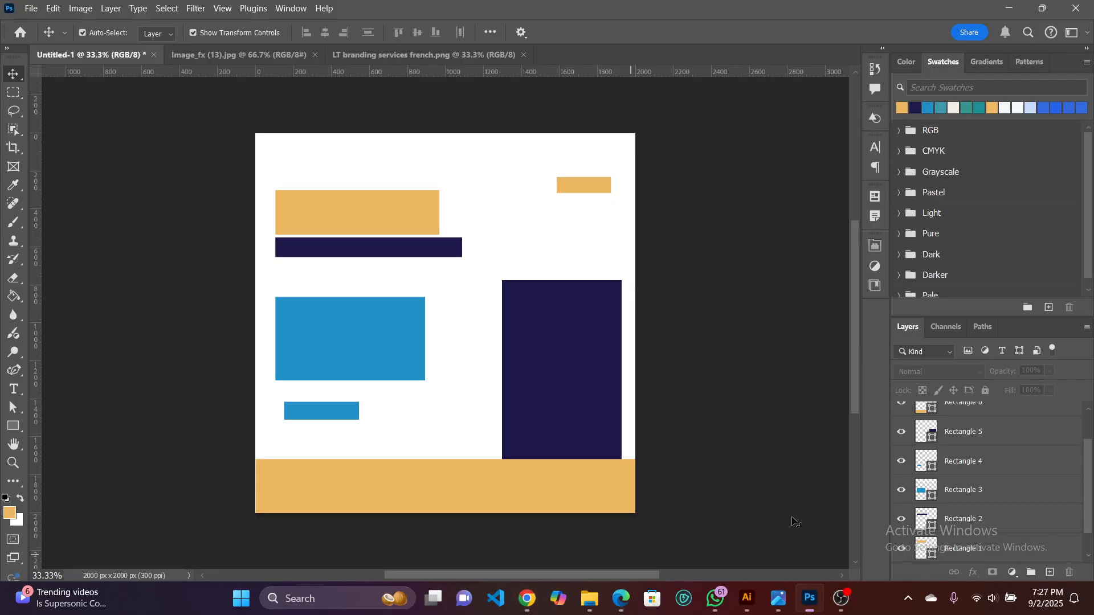
Delete the large gold placeholder rectangle above the navy bar.
left_click(396, 215)
left_click_drag(395, 213, 396, 213)
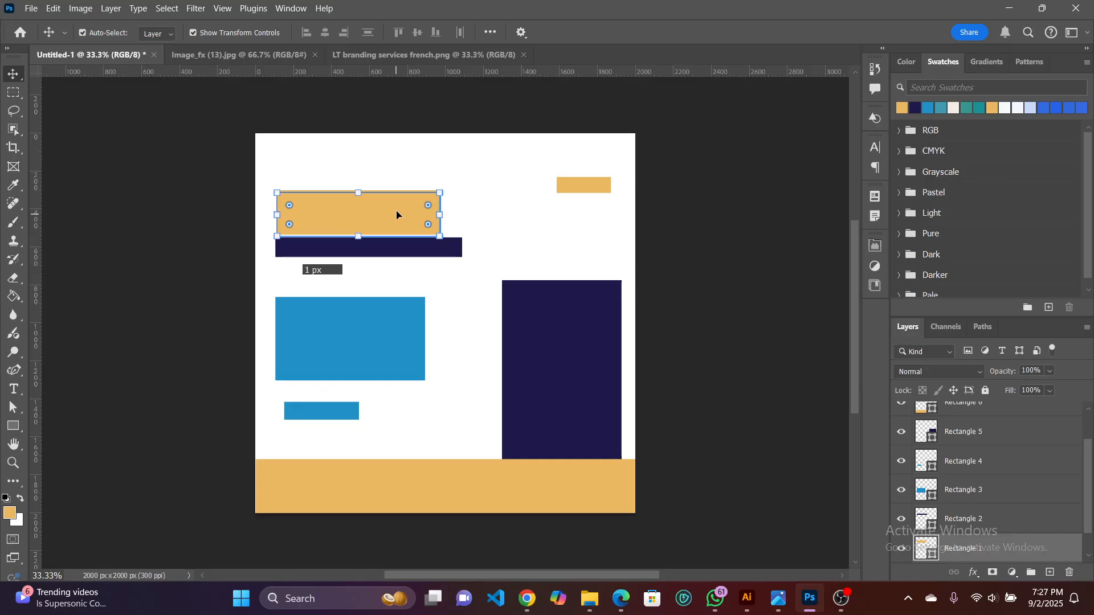
key("Delete")
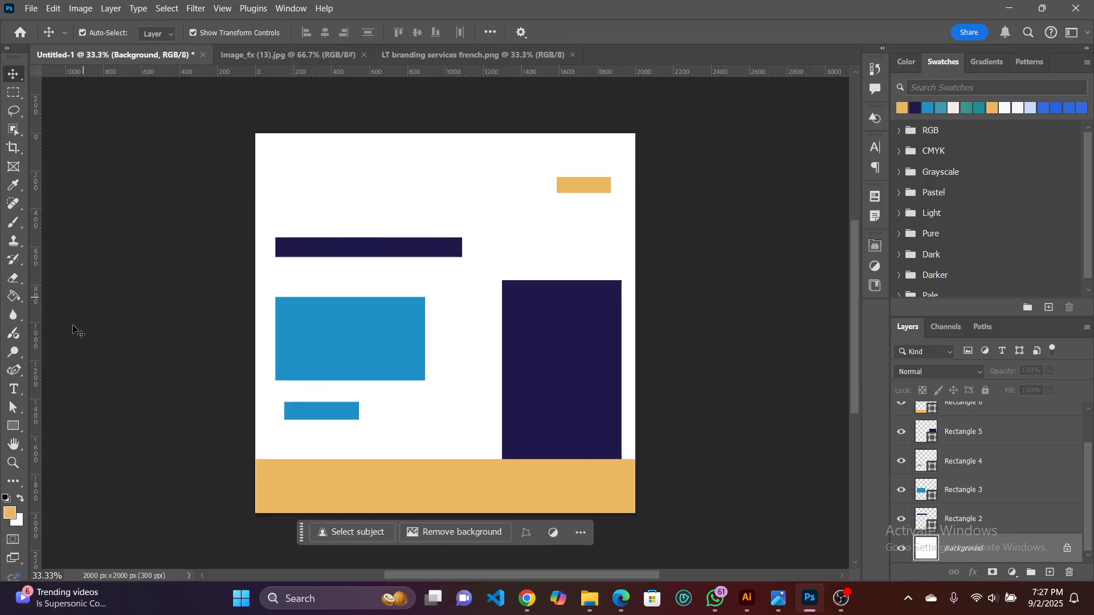
Paste the title "Convert Your Audience into Clients" as text in the flyer's upper-left area and color it dark navy.
left_click(16, 389)
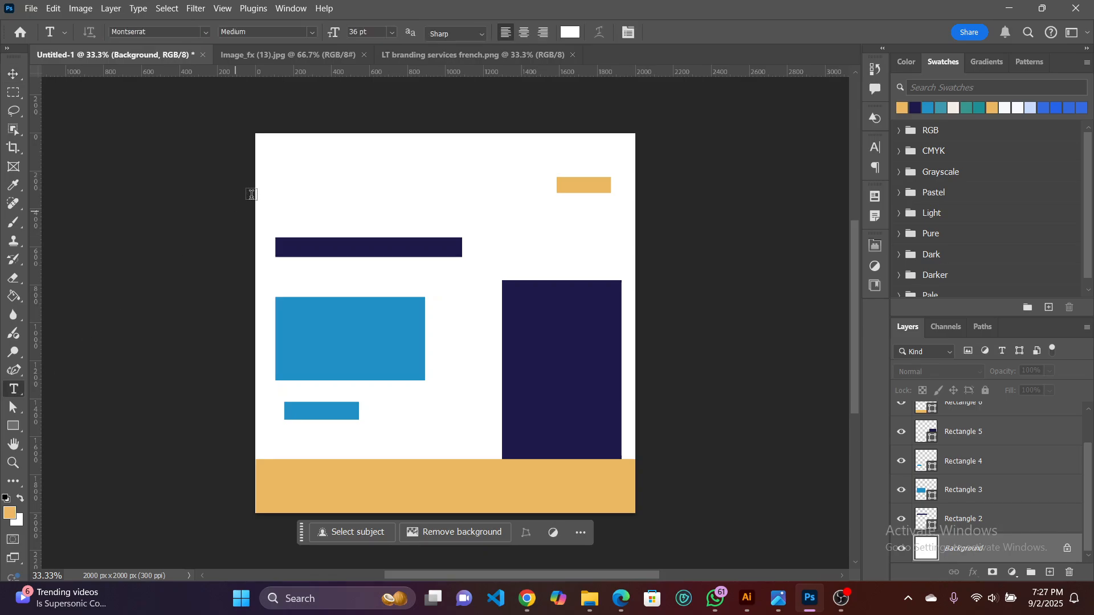
left_click(290, 194)
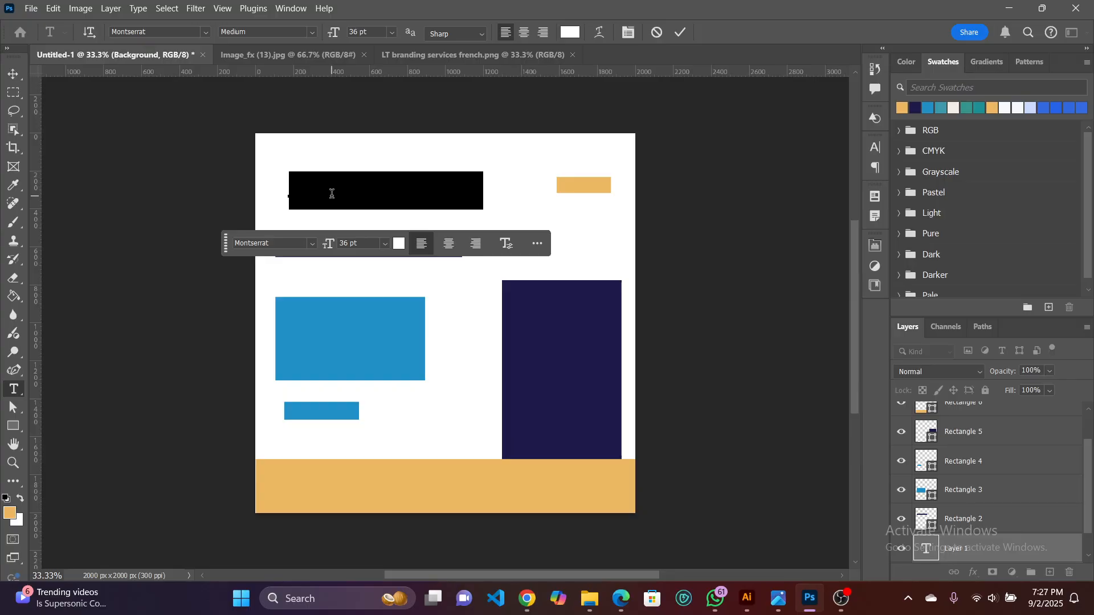
key("ctrl")
key("ctrl+v")
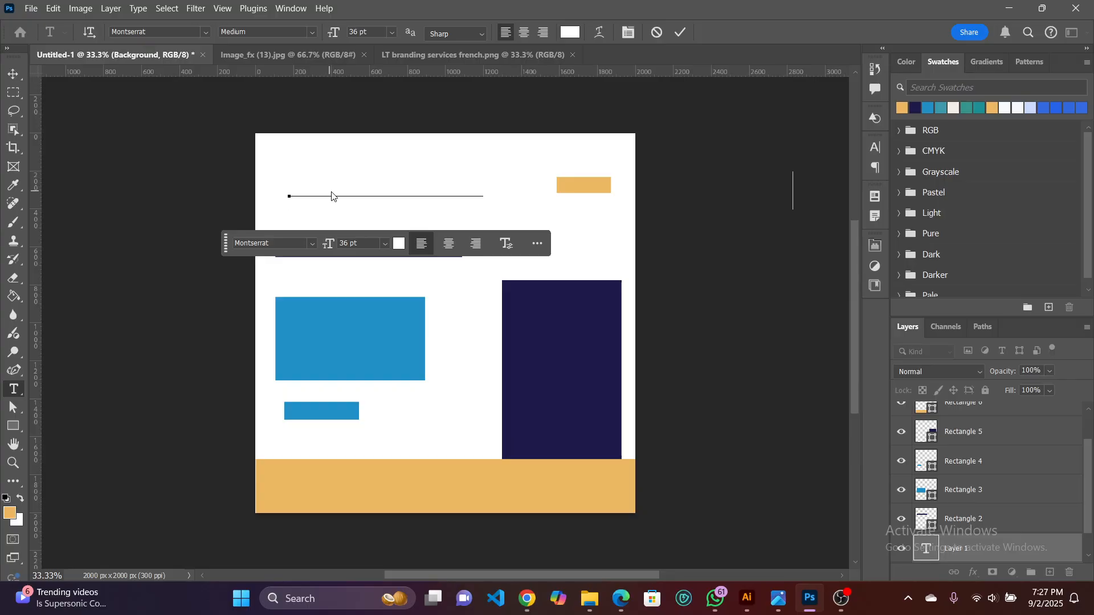
left_click(341, 183)
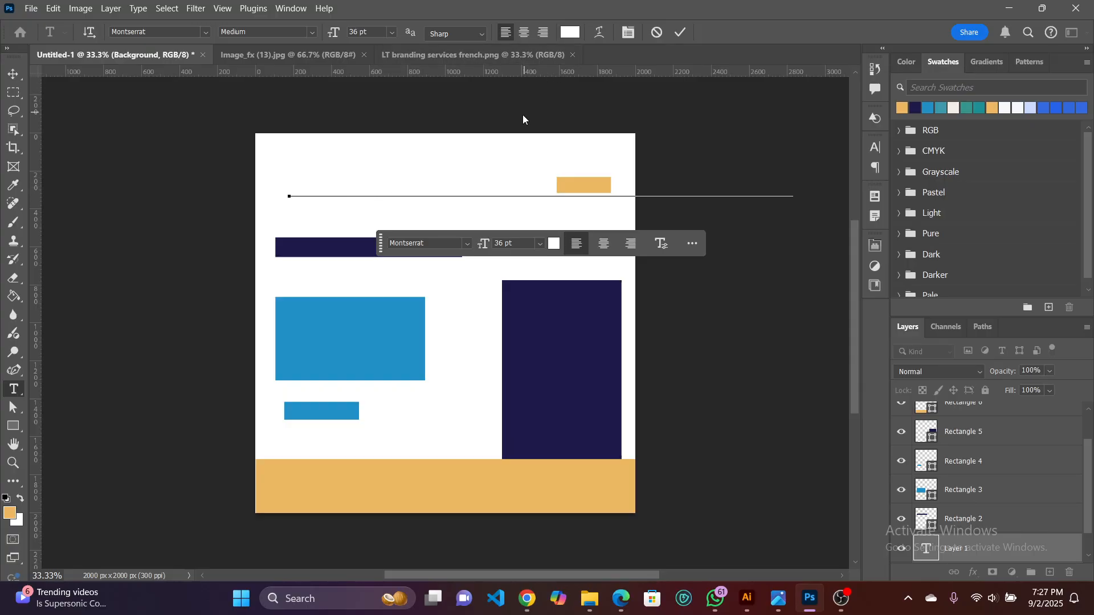
key("ctrl+a")
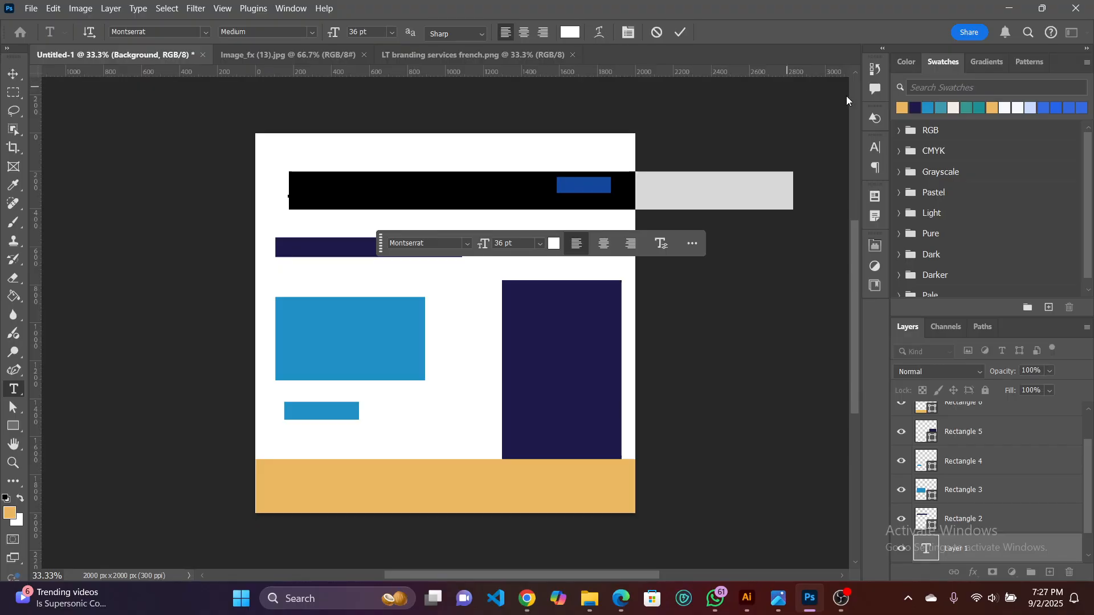
left_click(915, 107)
left_click(414, 190)
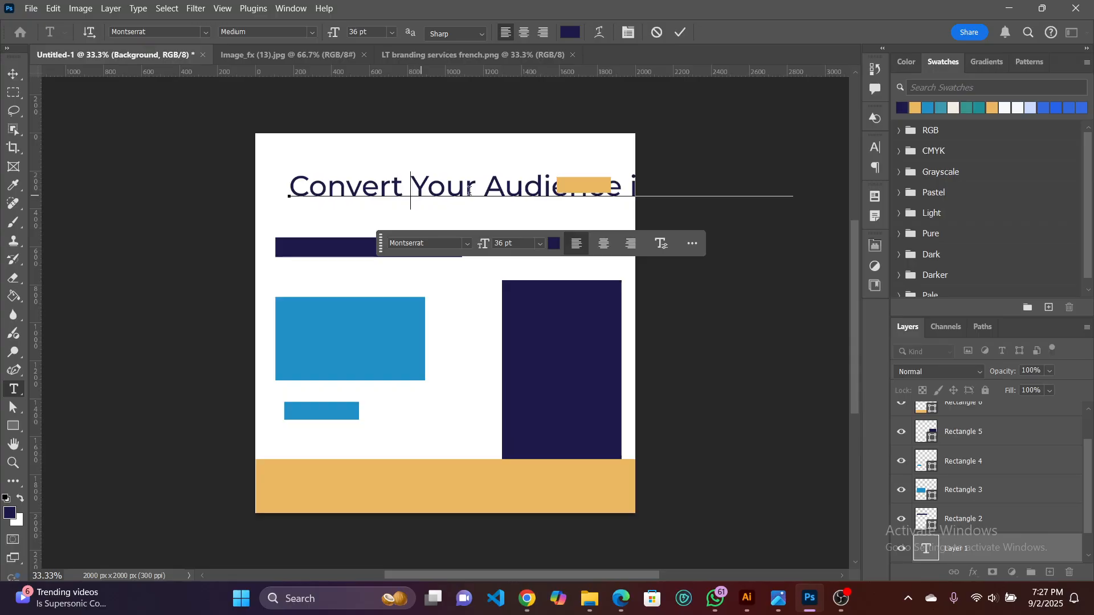
Set the whole title in Montserrat ExtraBold at 30 pt.
key("ctrl+a")
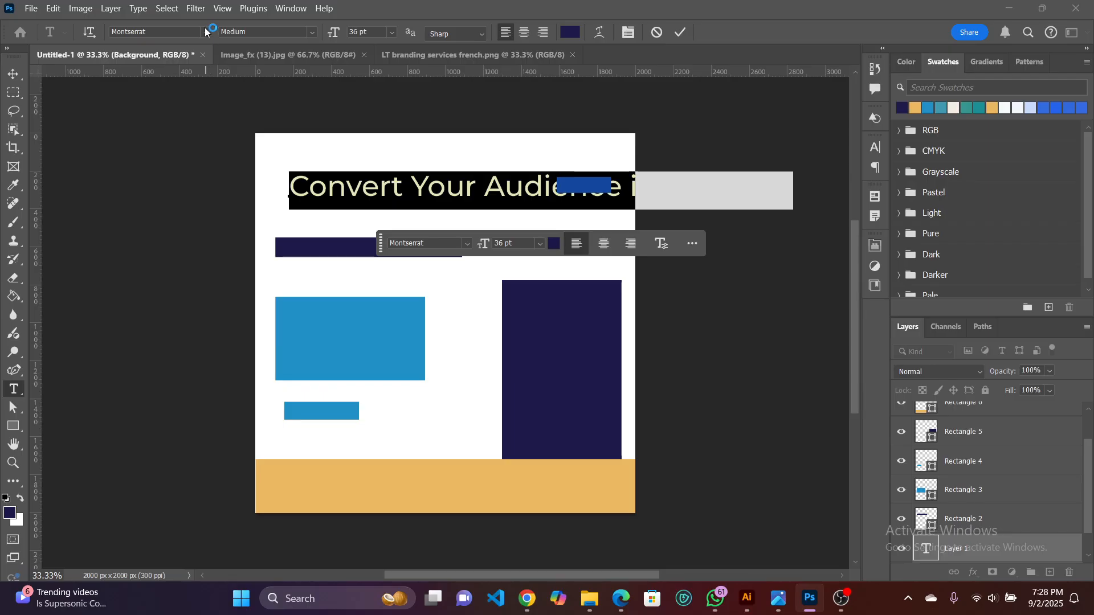
left_click(206, 32)
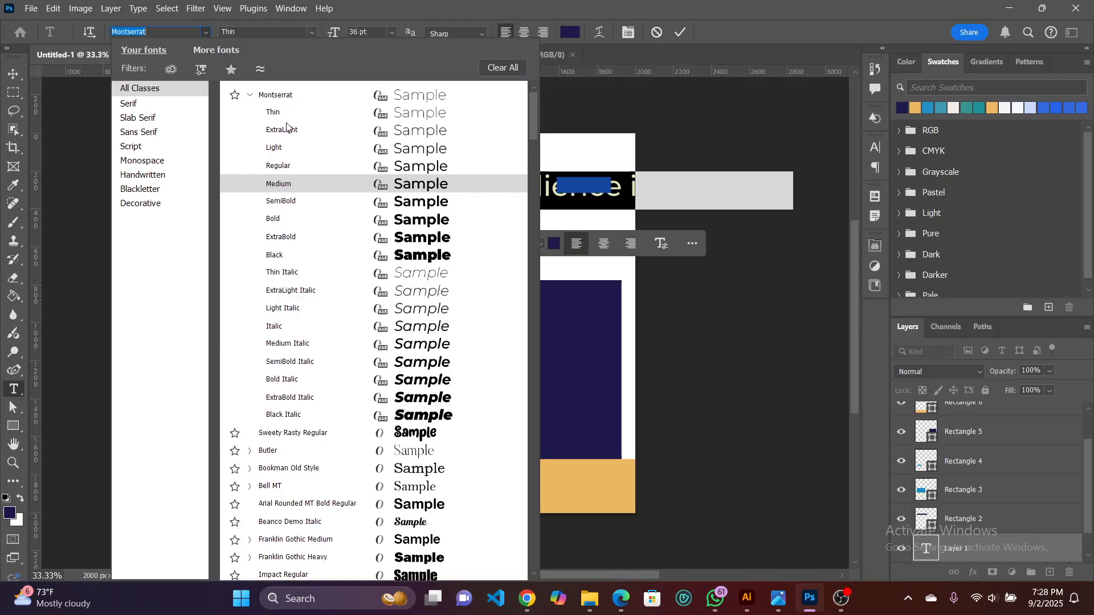
left_click(342, 239)
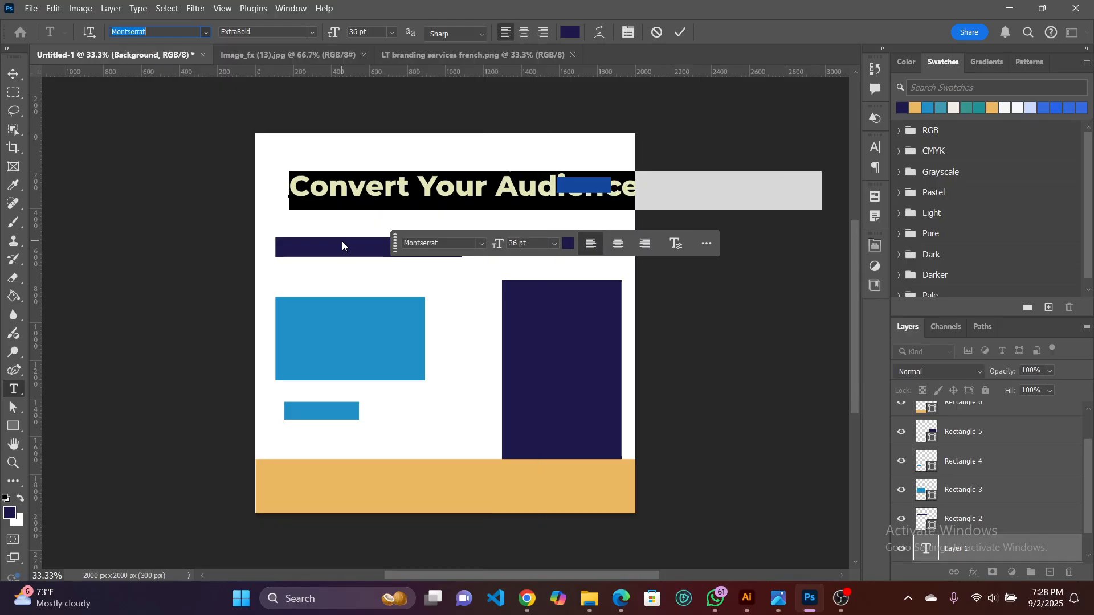
left_click(392, 33)
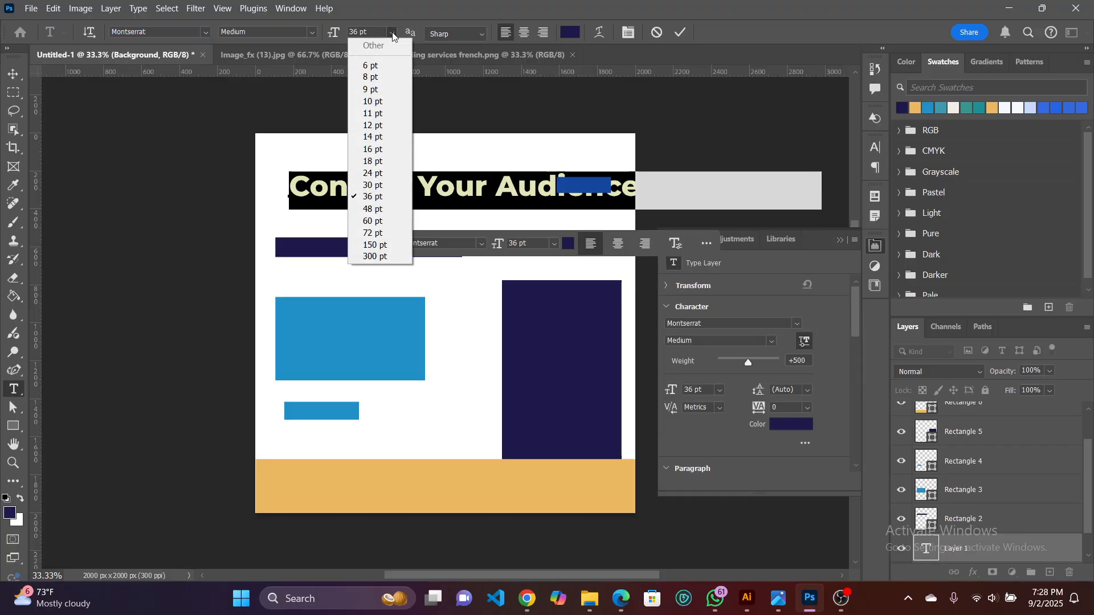
left_click(363, 186)
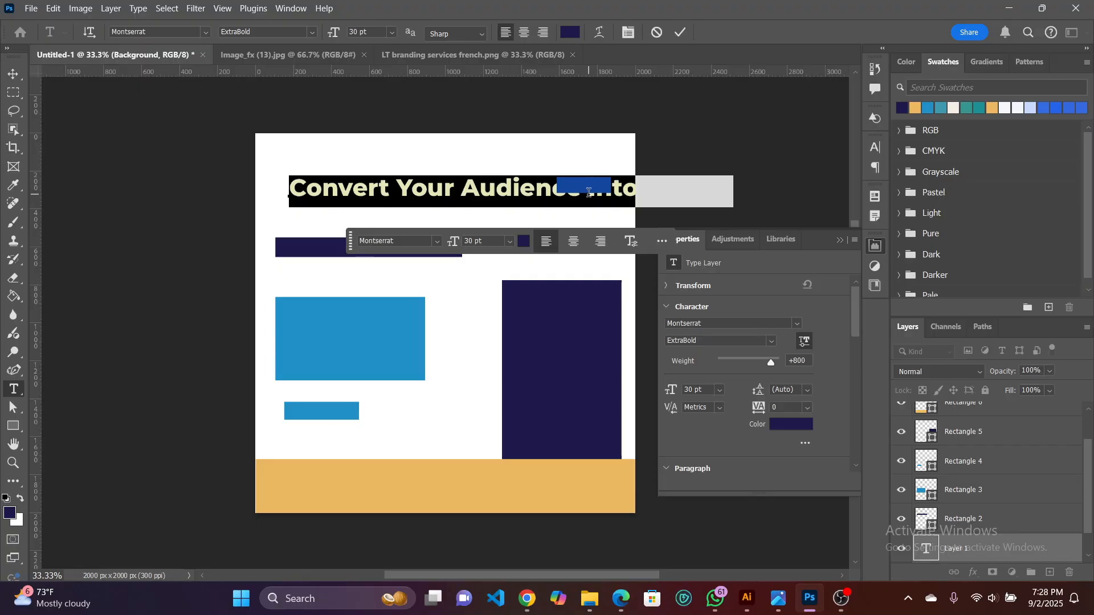
Break the title into the lines "Convert Your", "Audience into" and "Clients", and move it up clear of the navy bar.
left_click(461, 191)
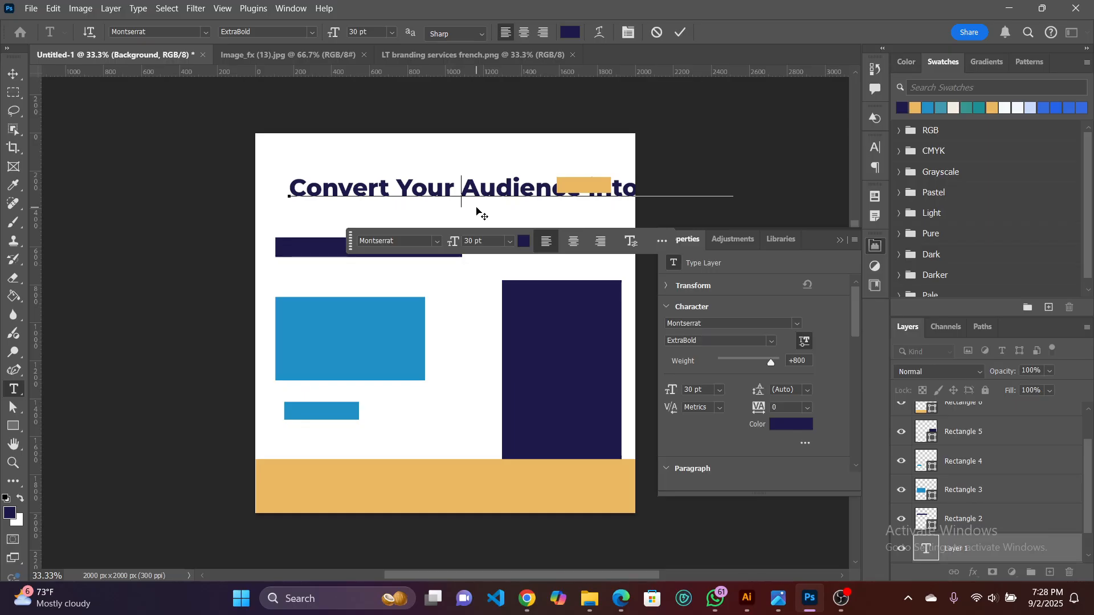
key("Delete")
key("Return")
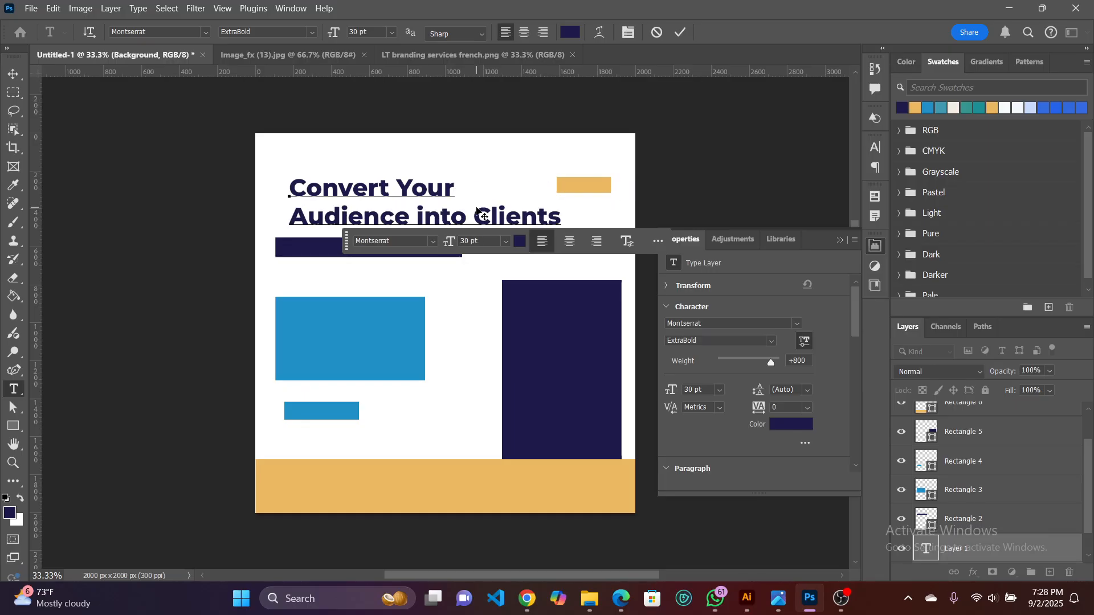
left_click(473, 220)
key("BackSpace")
key("Return")
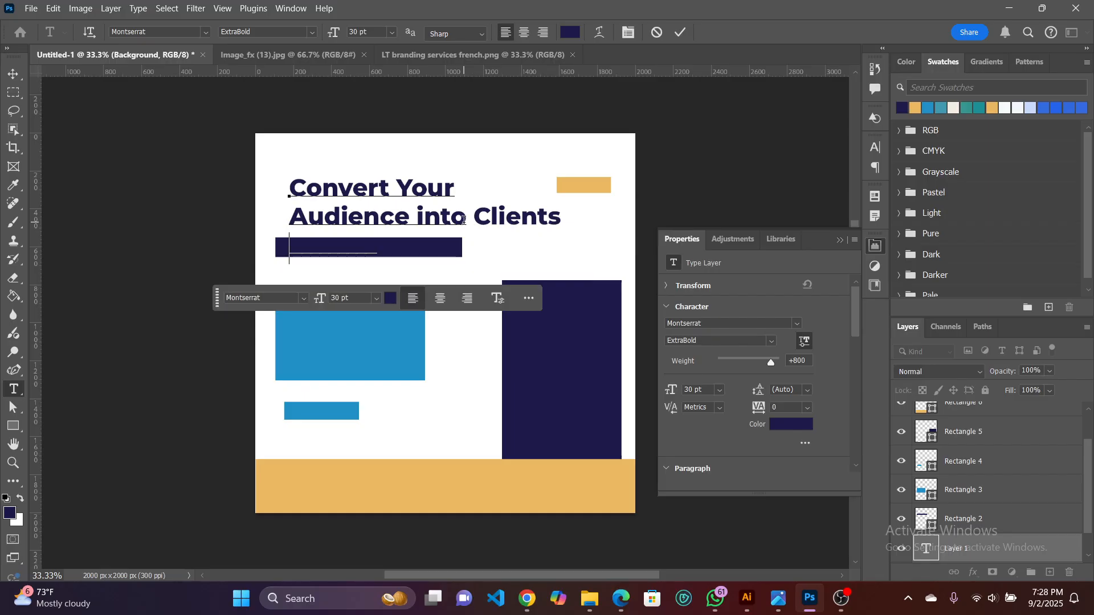
left_click(12, 74)
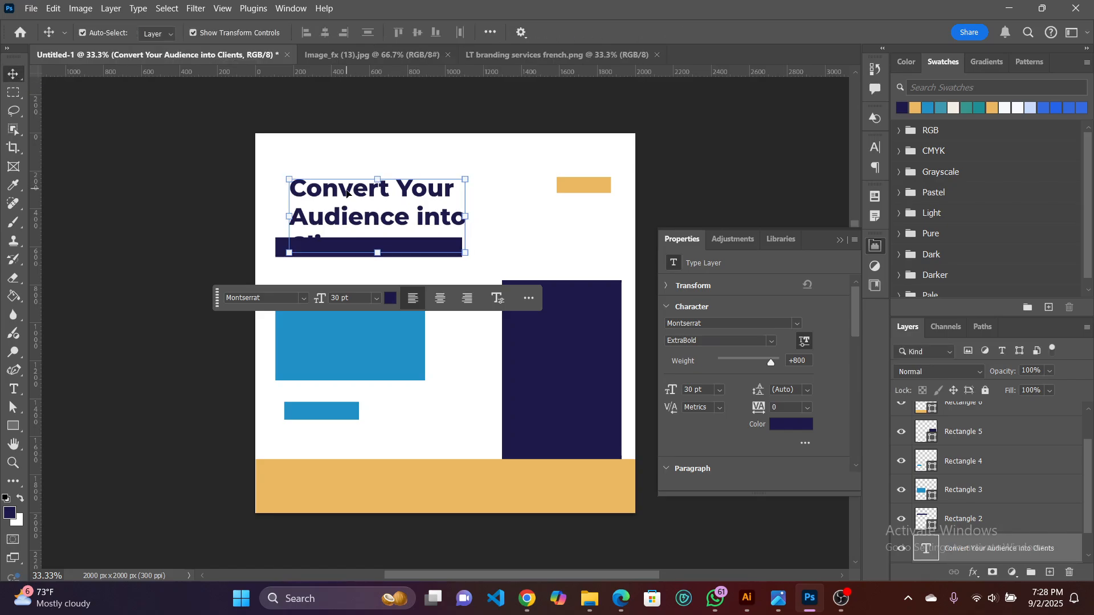
left_click_drag(346, 193, 345, 169)
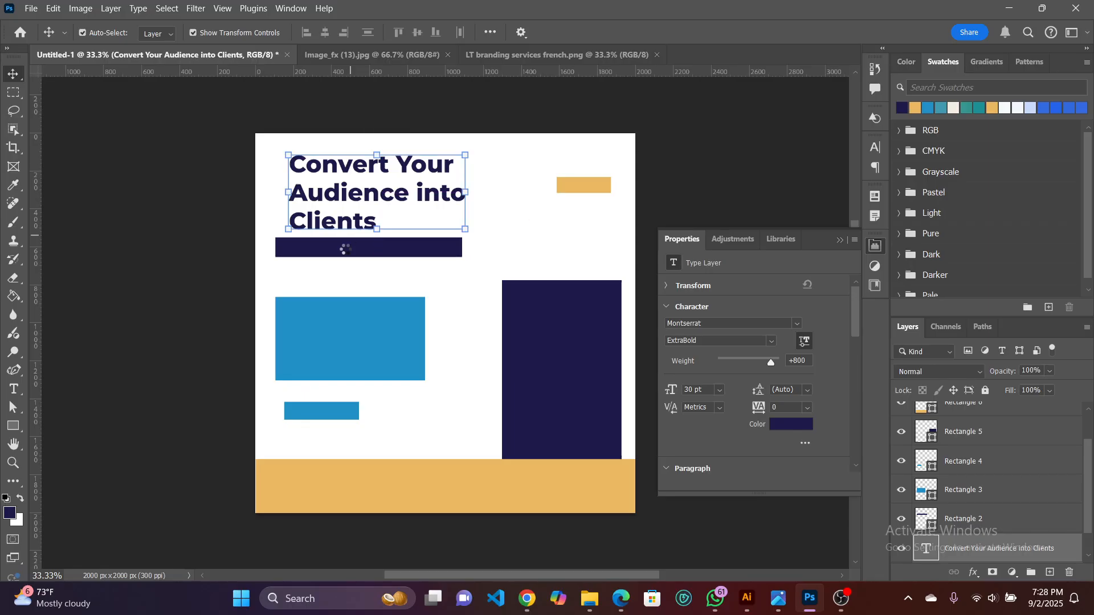
left_click_drag(341, 230, 298, 229)
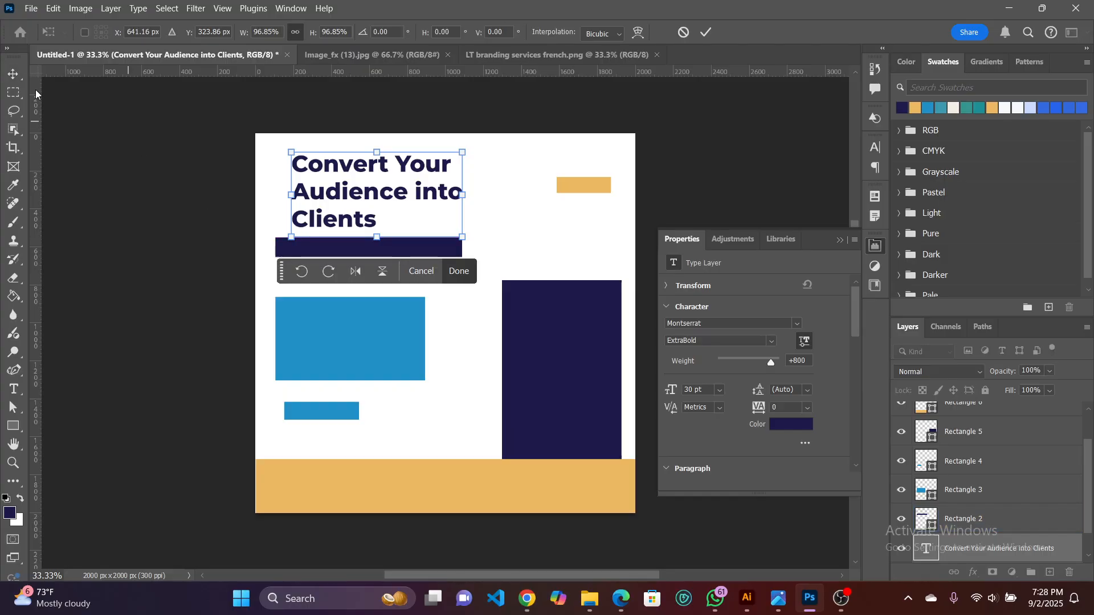
left_click(118, 172)
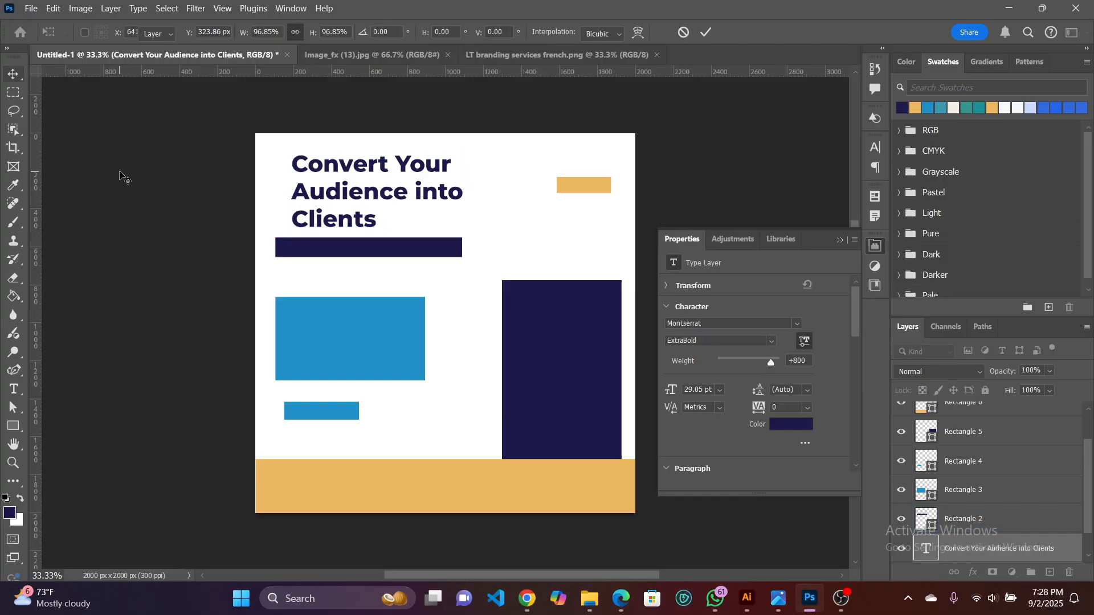
left_click(124, 181)
Delete the navy placeholder bar directly beneath the title and deselect everything.
left_click(341, 244)
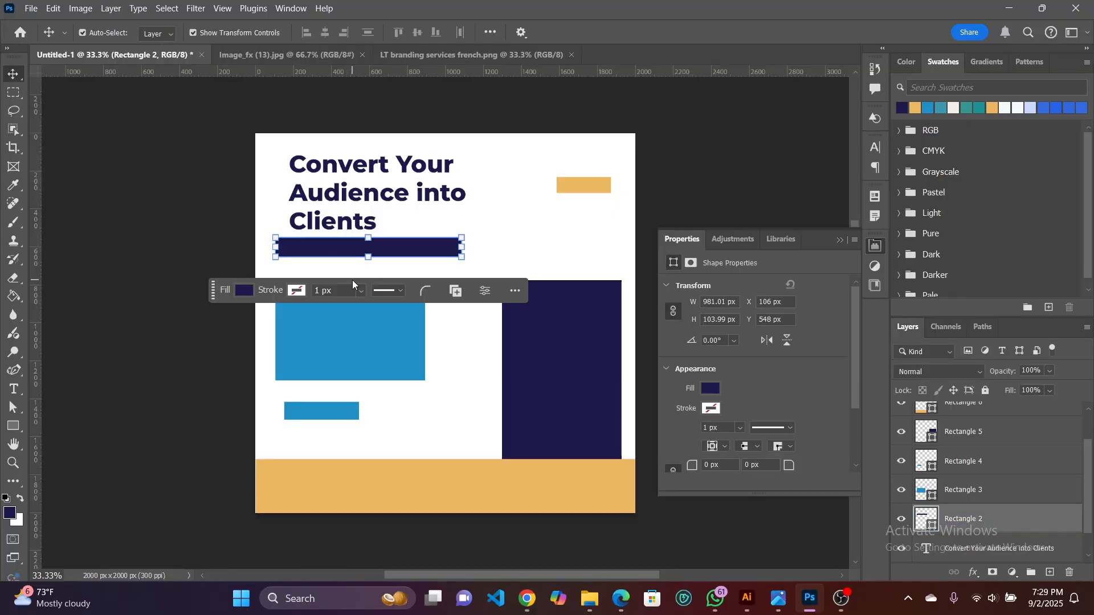
key("Delete")
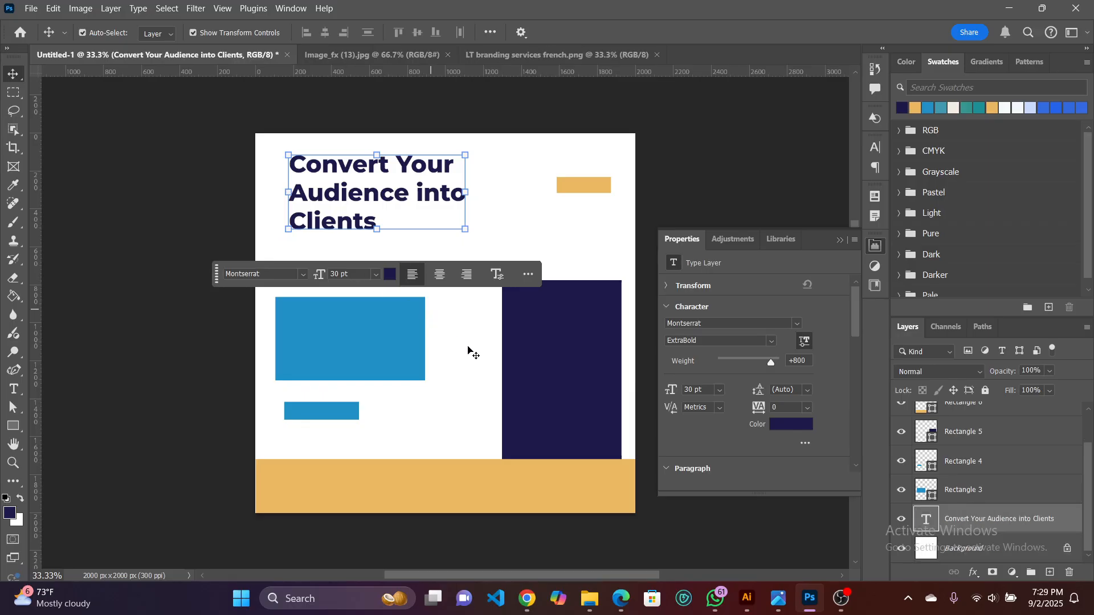
left_click(478, 312)
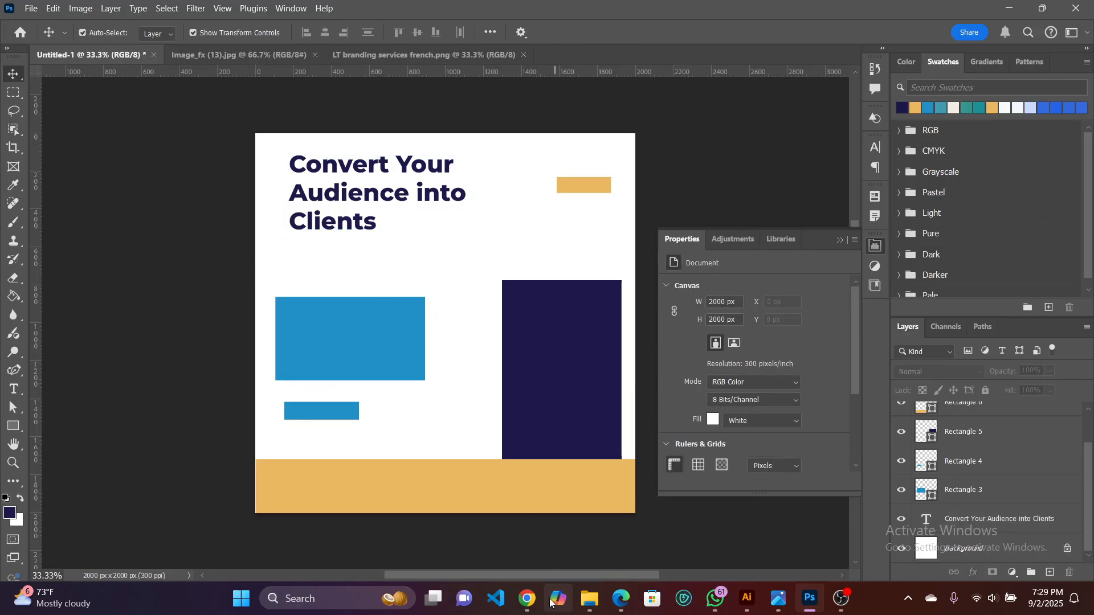
Switch to the Gemini conversation in Chrome and review the subheading under the refined title.
mouse_move(527, 598)
left_click(641, 539)
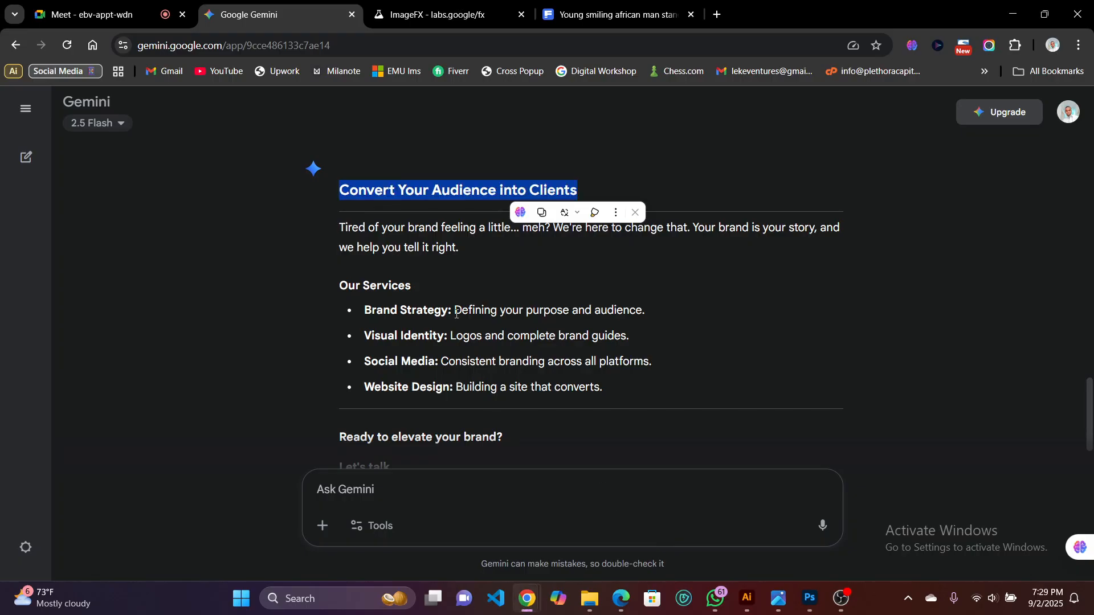
left_click(478, 255)
scroll(473, 255, "up", 2)
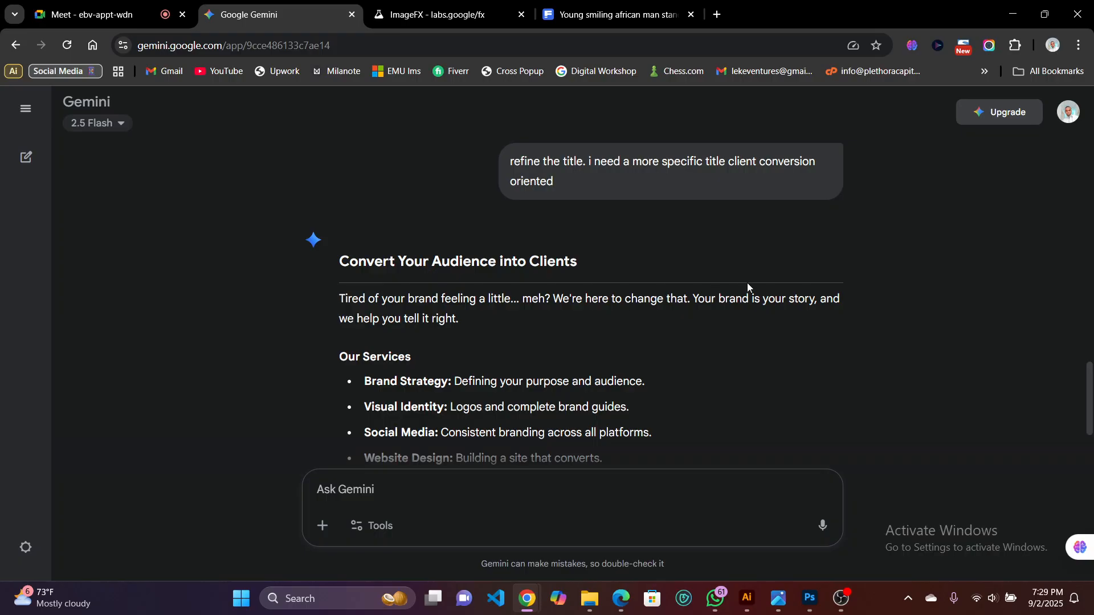
Copy the sentences "Tired of your brand feeling a little... meh? We're here to change that." from the Gemini reply.
right_click(687, 307)
left_click(667, 316)
left_click_drag(690, 302, 343, 293)
left_click(334, 300)
left_click_drag(340, 297, 550, 299)
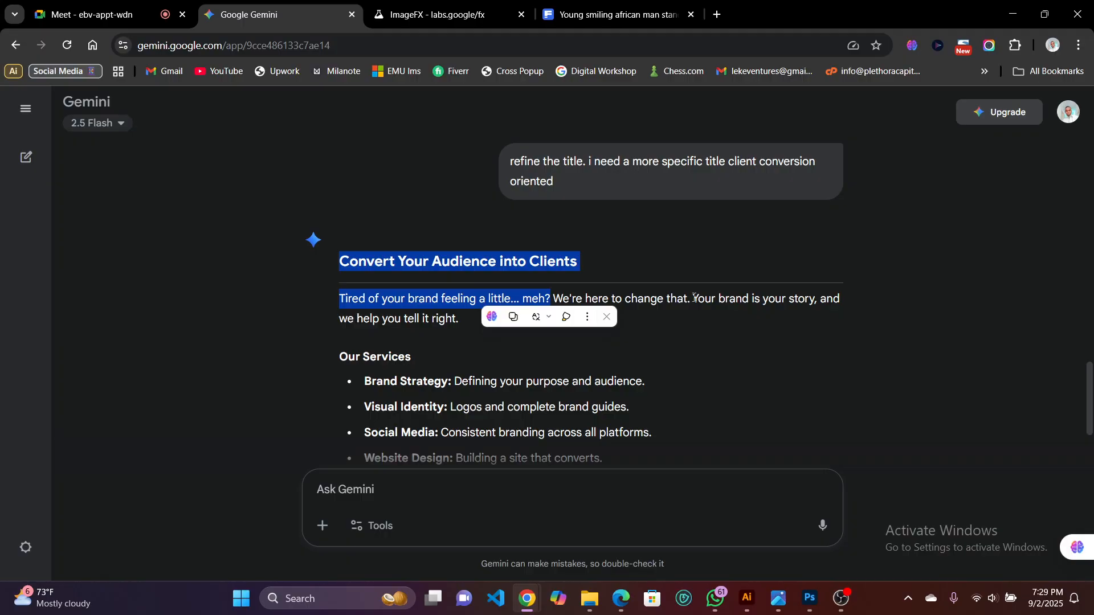
left_click_drag(691, 298, 340, 298)
key("ctrl+c")
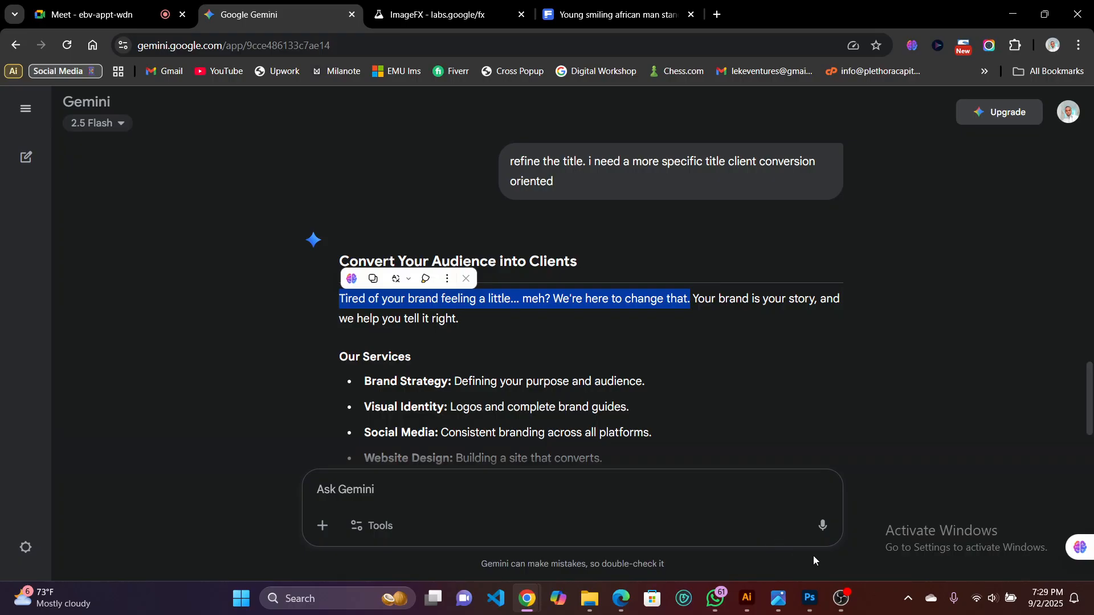
Switch to Photoshop and draw a paragraph text box beneath the title, set in Montserrat SemiBold at 14 pt.
mouse_move(814, 584)
left_click(818, 533)
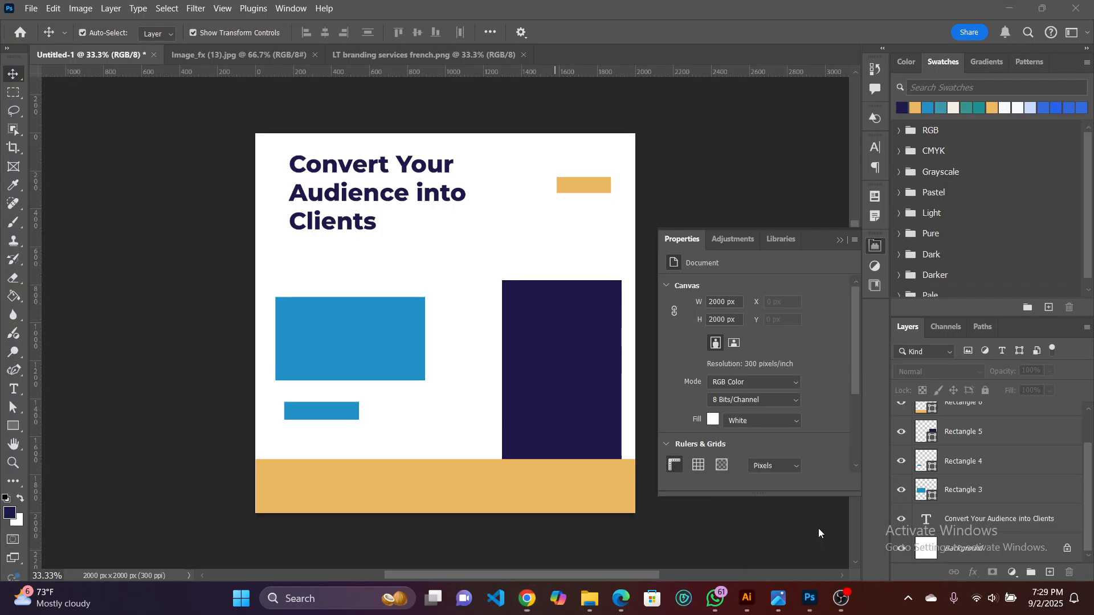
left_click(13, 390)
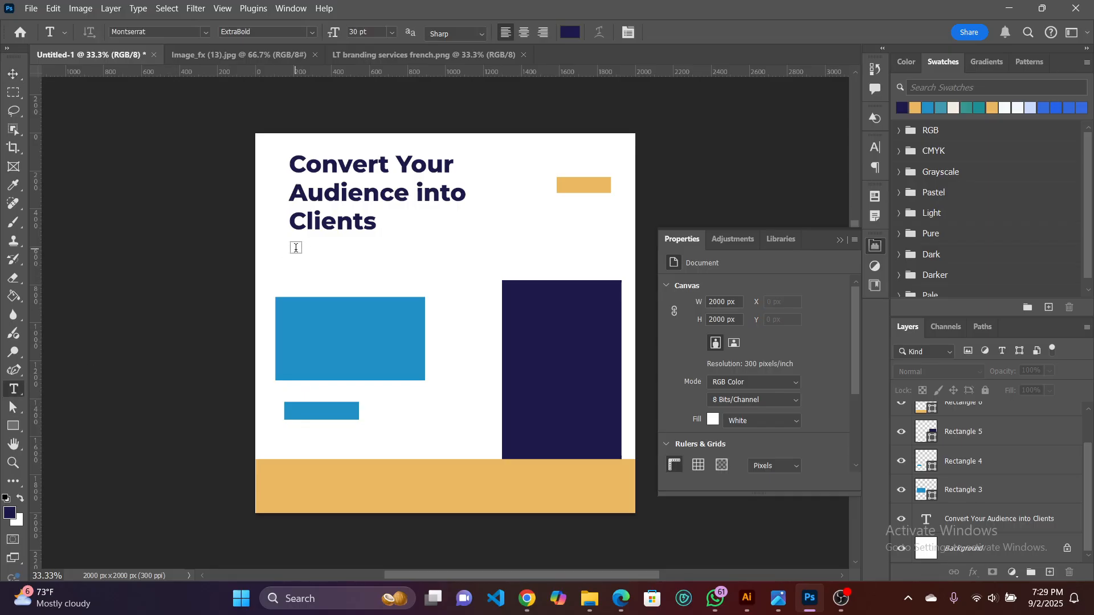
left_click_drag(288, 255, 471, 293)
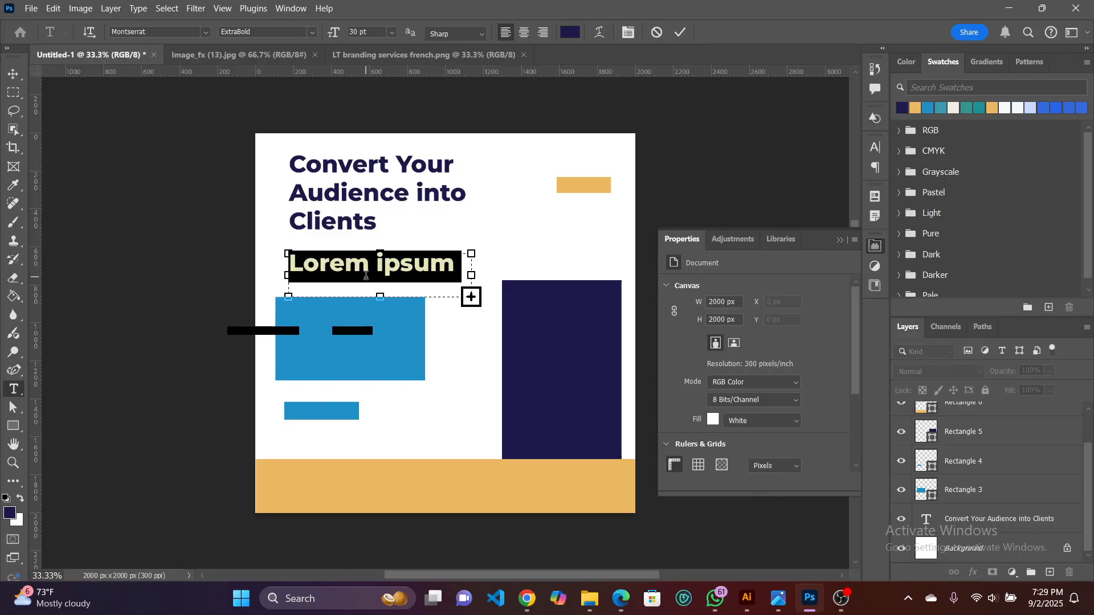
left_click(312, 31)
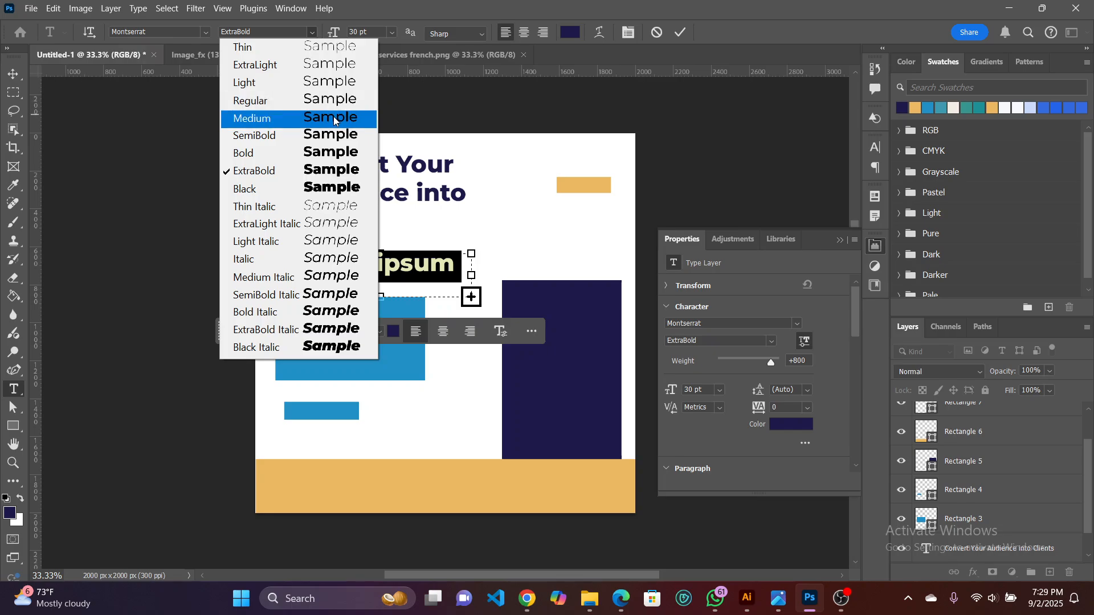
left_click(336, 135)
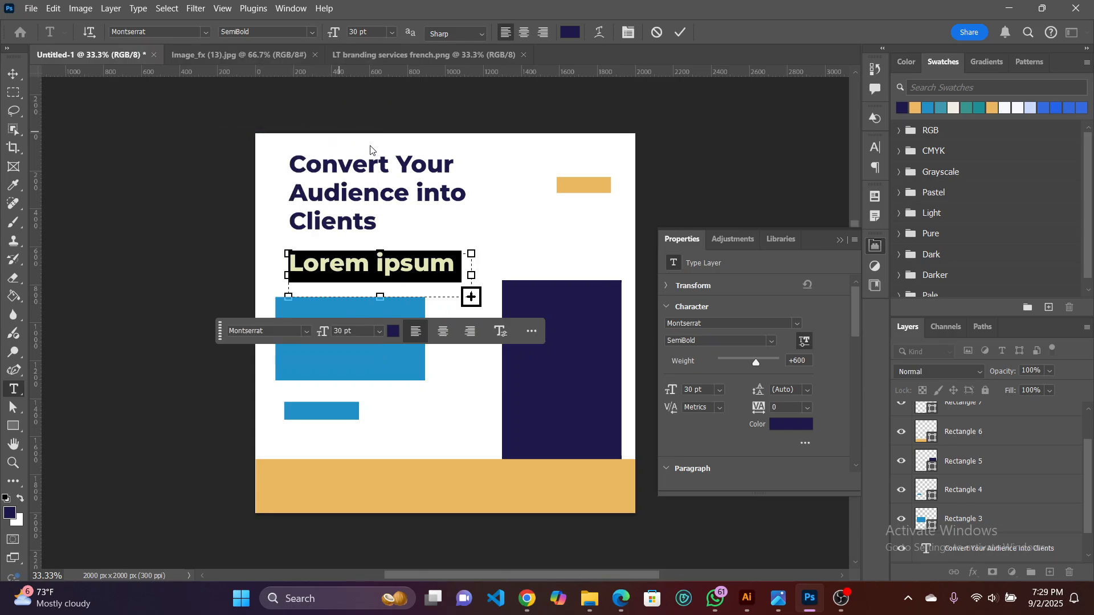
left_click(392, 32)
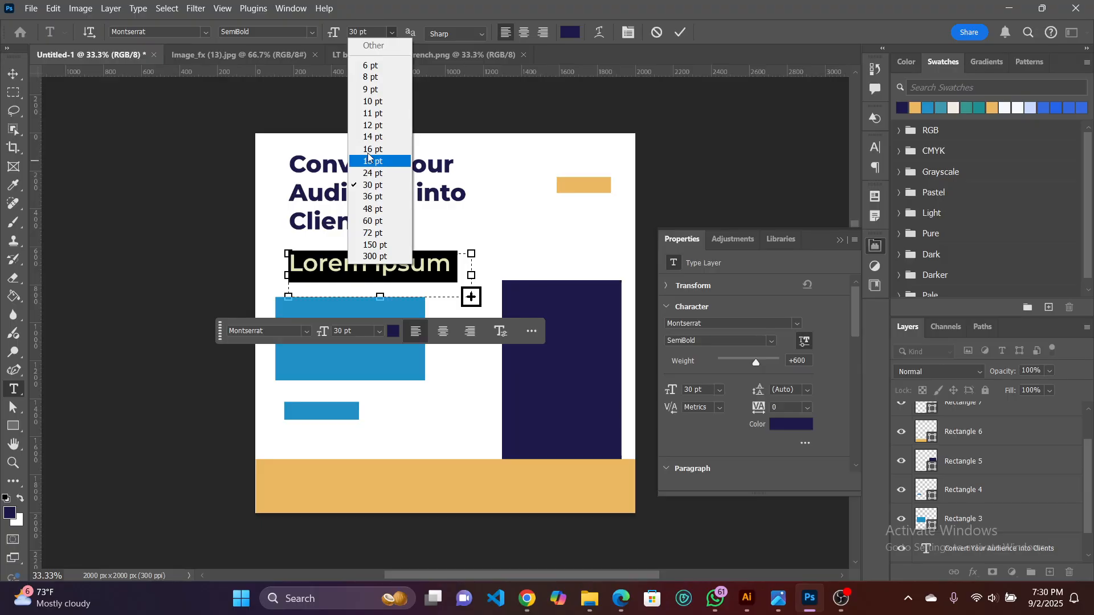
left_click(372, 137)
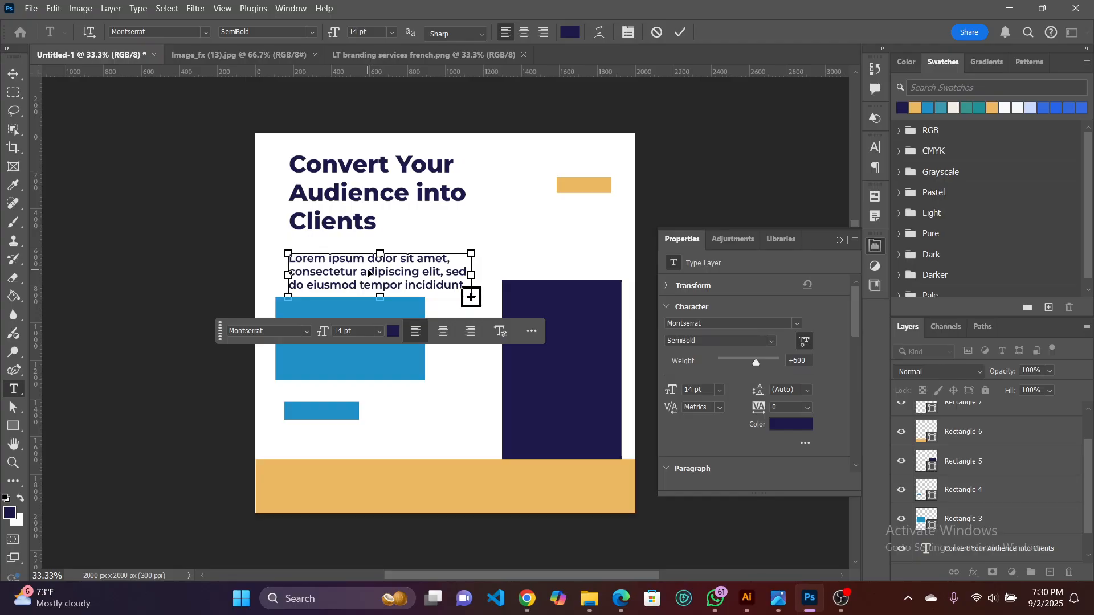
Fill the text box with the copied subheading, then move it up close under the title and right-align it.
key("ctrl+v")
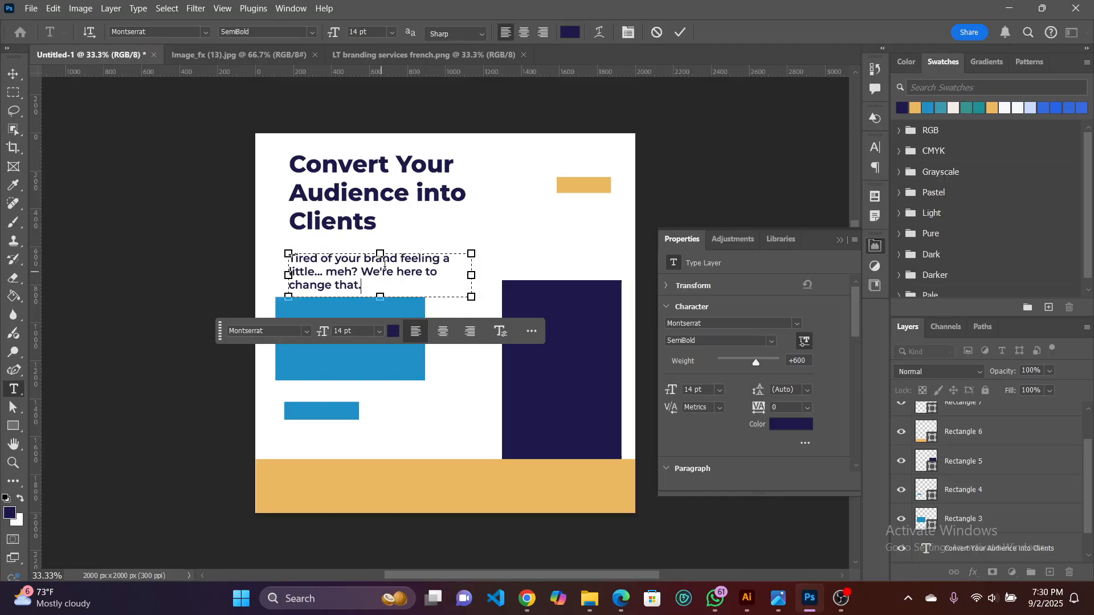
left_click(11, 73)
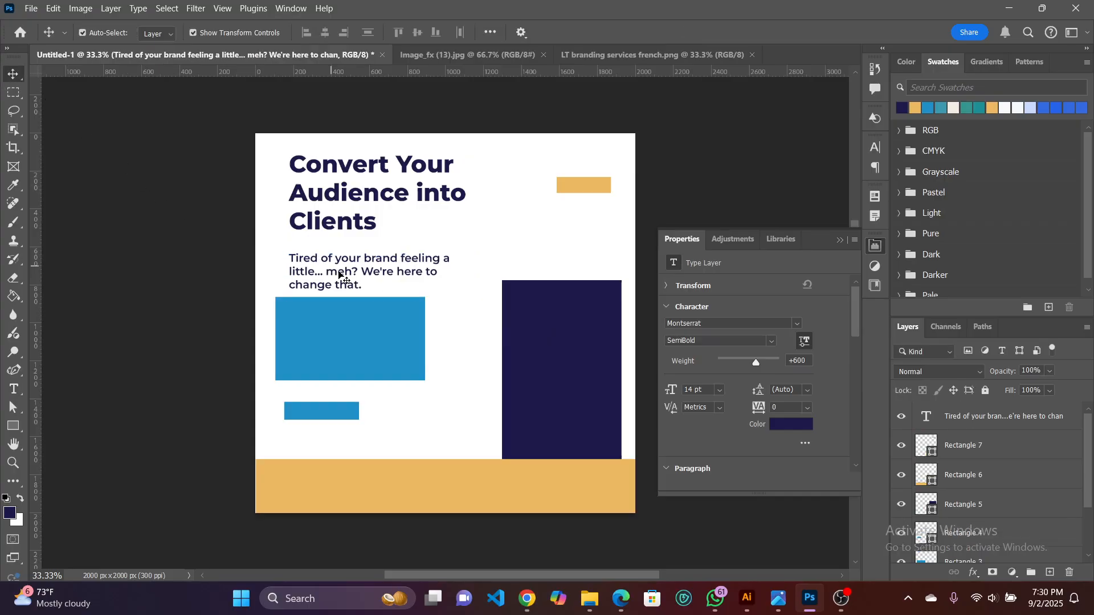
left_click(338, 275)
left_click_drag(337, 277, 336, 266)
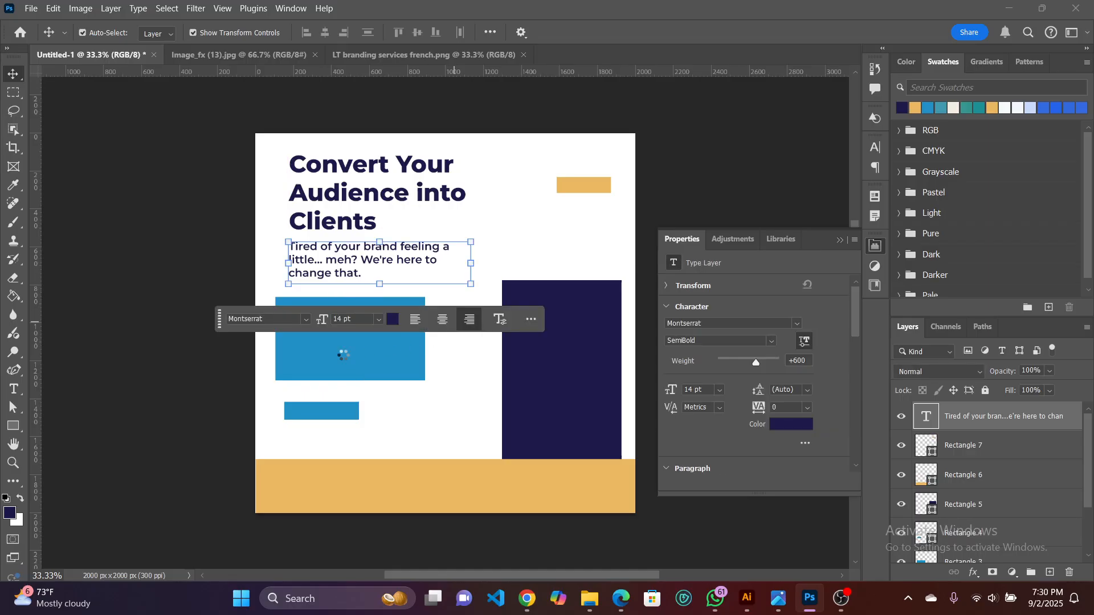
key("ctrl+shift+r")
Align the large blue rectangle with the title's left edge and enlarge it to about 868 × 497 px.
left_click(349, 361)
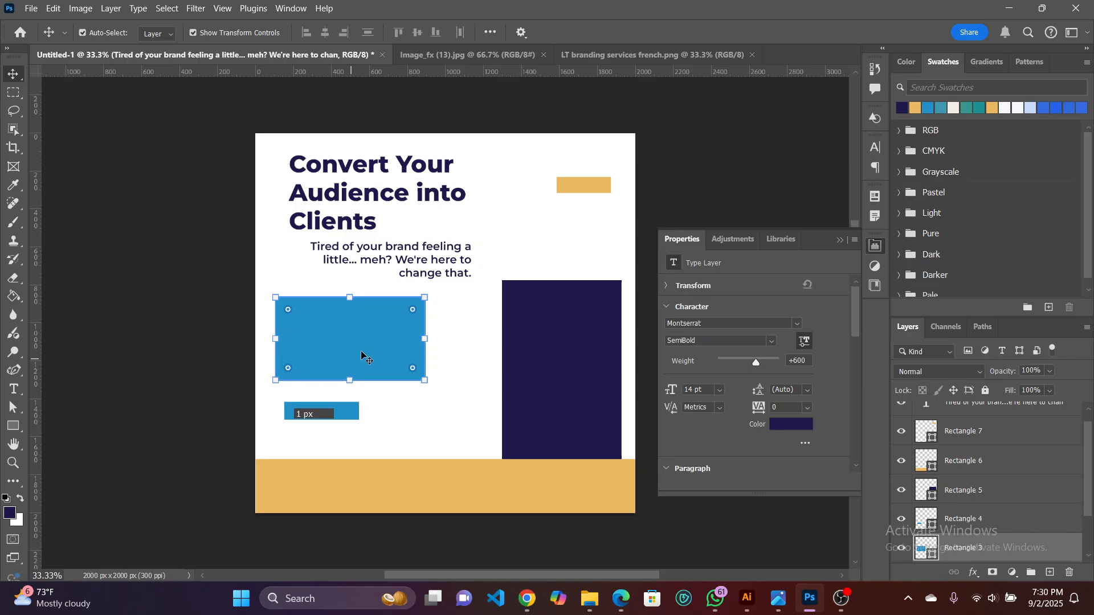
left_click_drag(377, 347, 368, 353)
left_click_drag(368, 356, 370, 355)
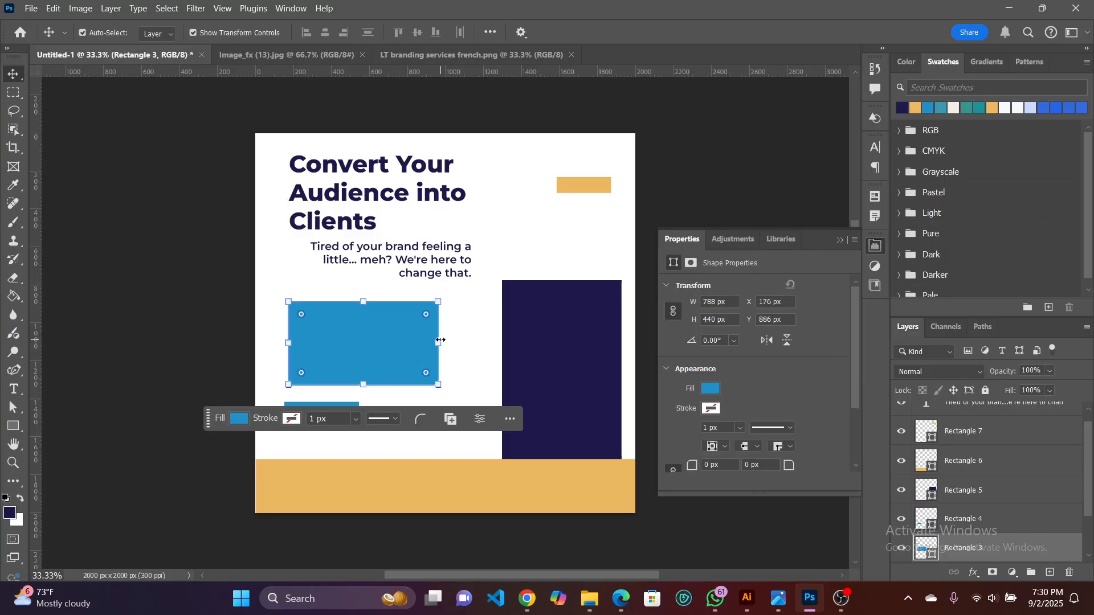
left_click_drag(440, 340, 457, 340)
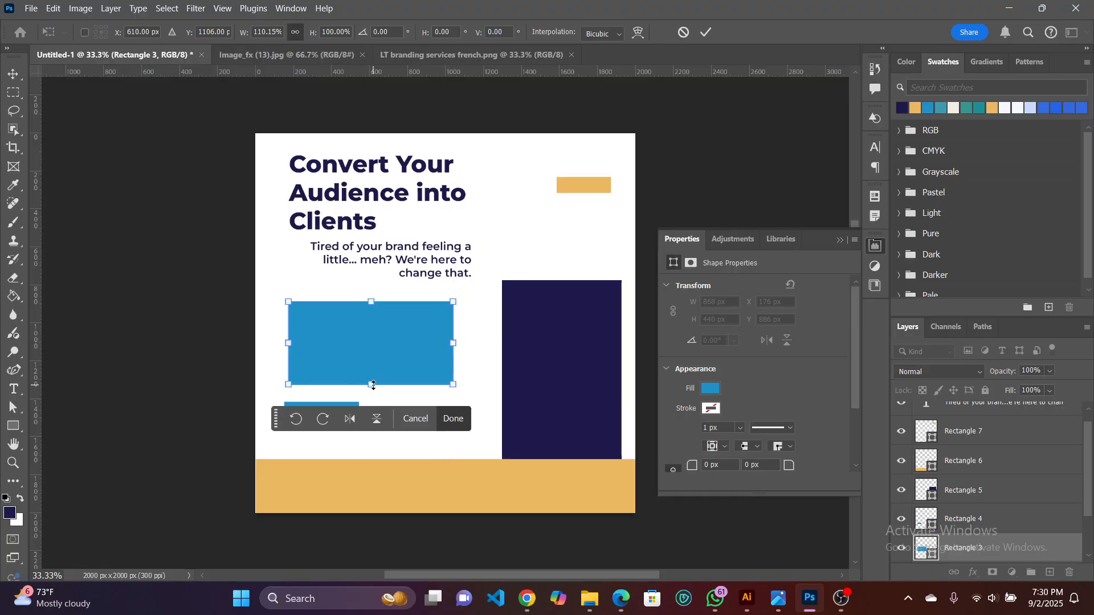
left_click_drag(374, 385, 373, 394)
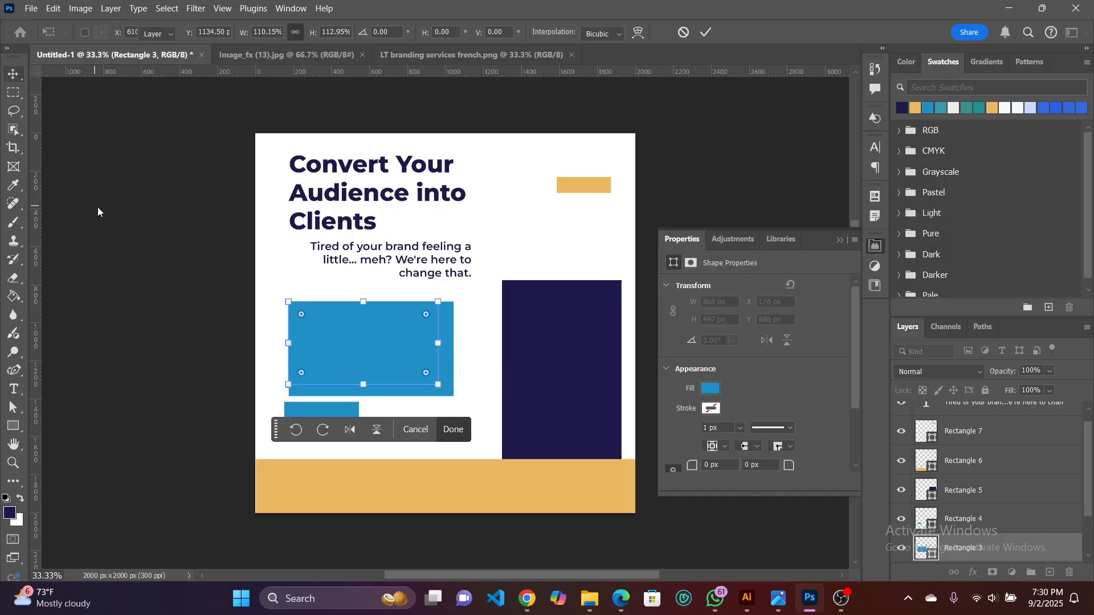
key("Return")
Switch to the Gemini conversation in Chrome and copy the four service items from Brand Strategy to Website Design.
mouse_move(528, 599)
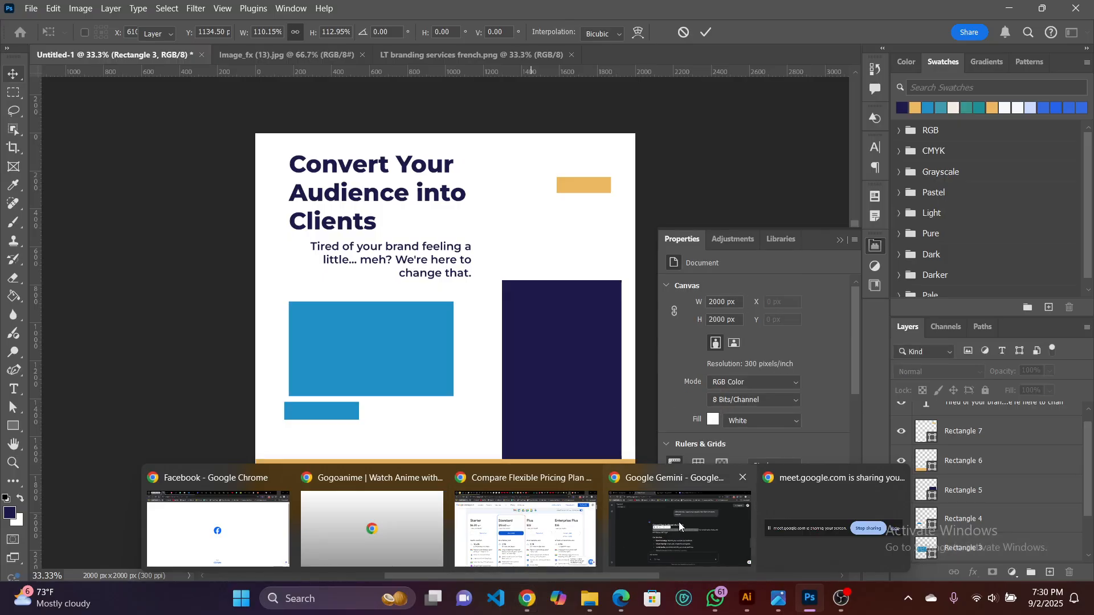
left_click(682, 521)
scroll(496, 384, "down", 1)
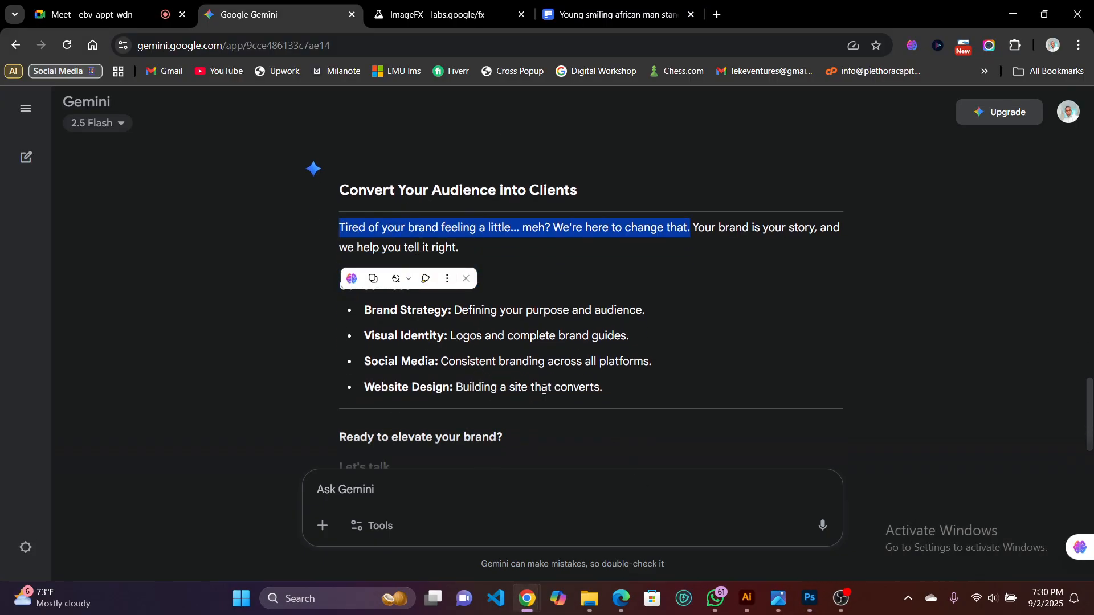
left_click_drag(605, 387, 367, 318)
key("ctrl+c")
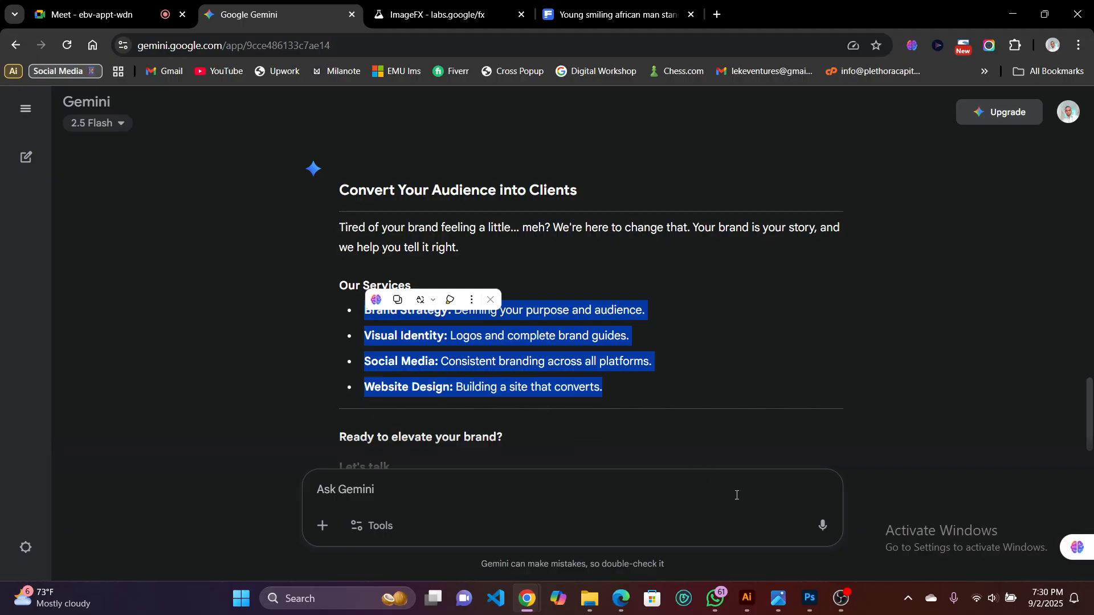
Switch back to Photoshop and draw a left-aligned paragraph text box starting inside the large blue rectangle.
mouse_move(808, 595)
left_click(801, 538)
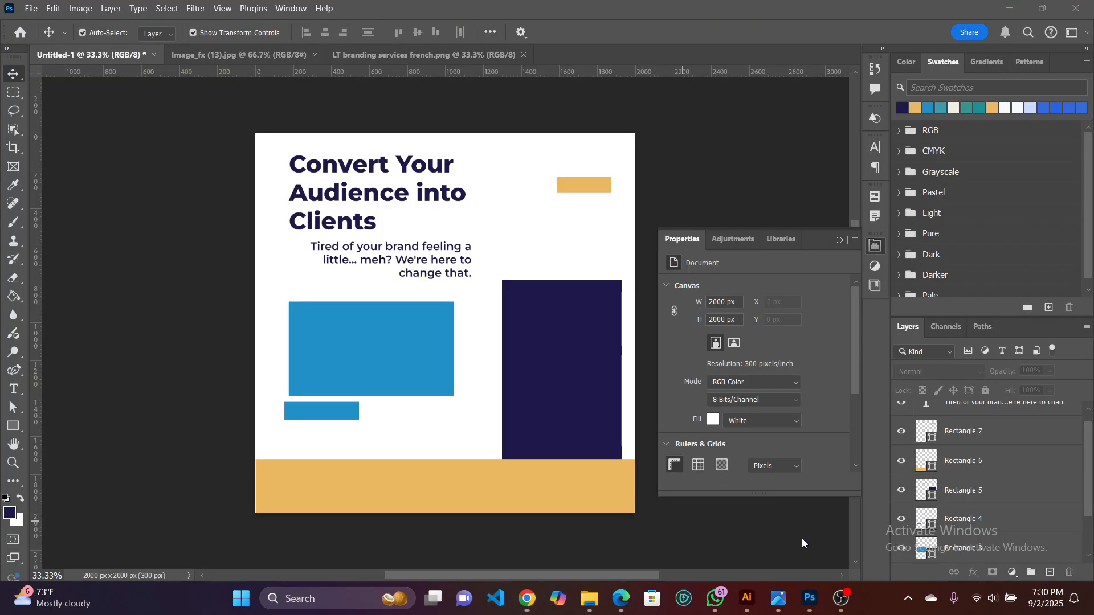
left_click(12, 389)
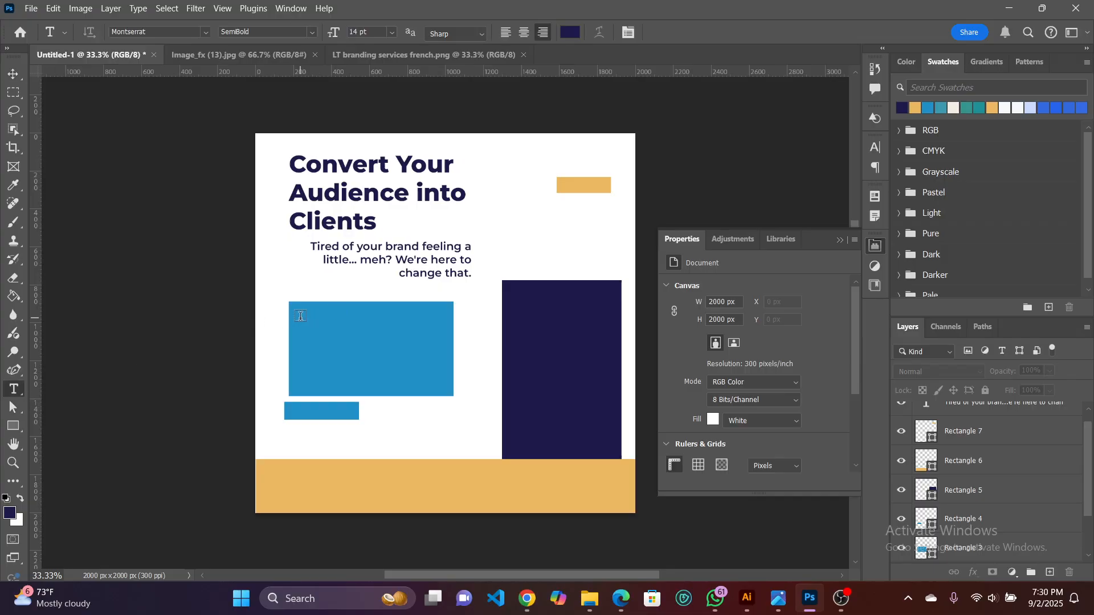
left_click_drag(301, 319, 515, 464)
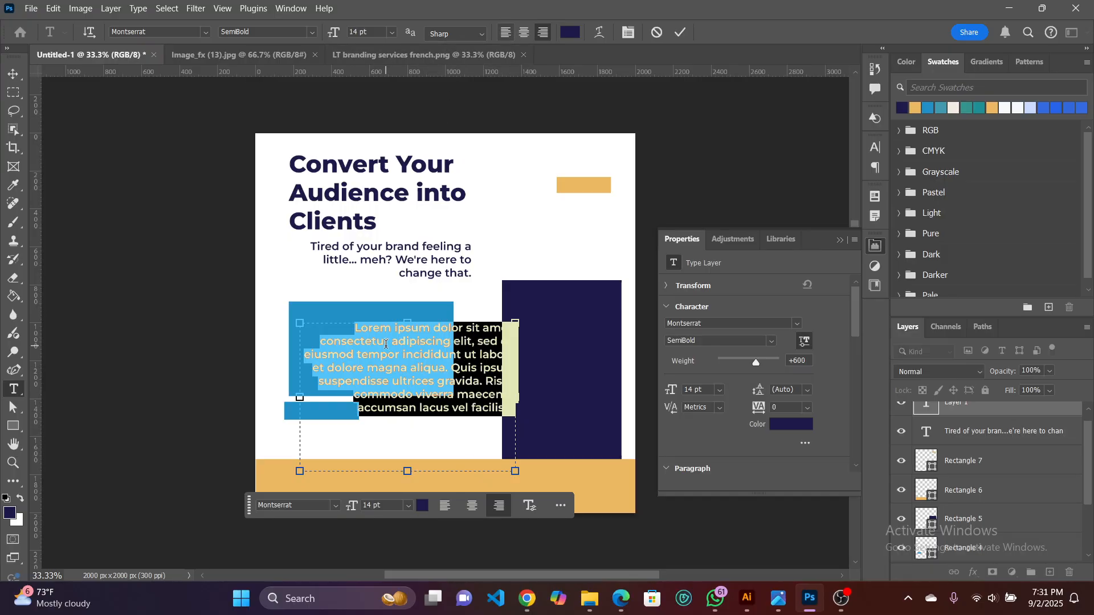
left_click(505, 33)
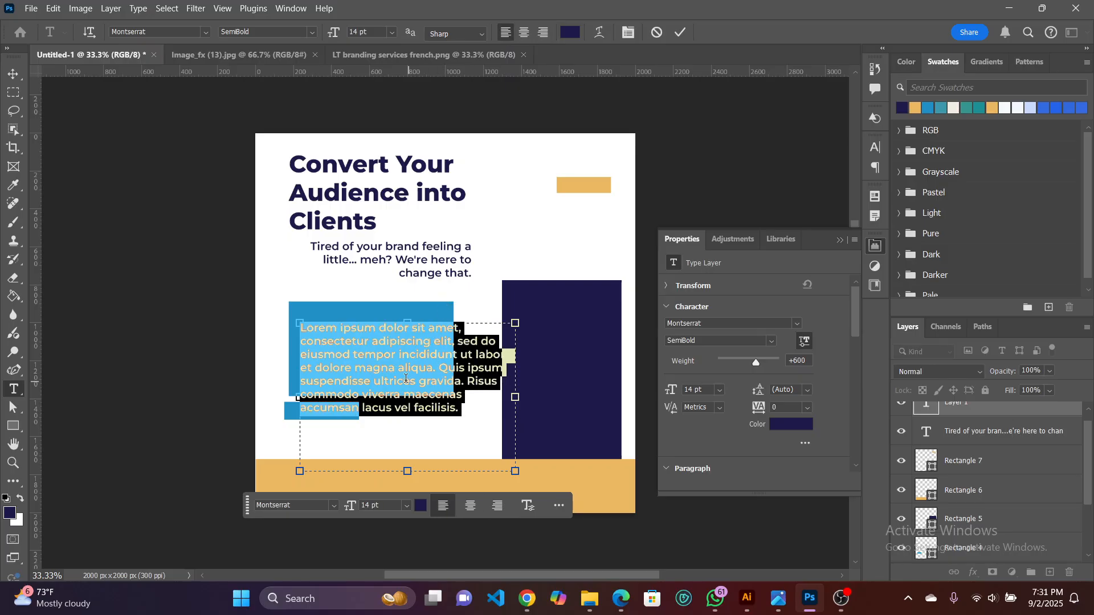
Replace the placeholder text with the copied services list and remove the blank lines between the four items.
left_click(406, 385)
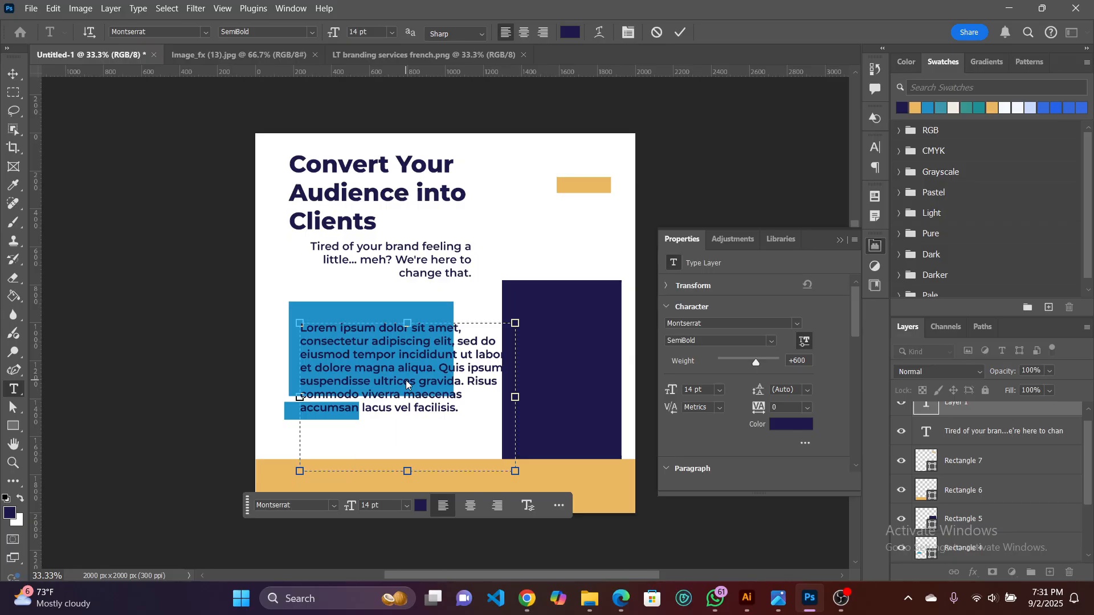
key("ctrl+a")
key("ctrl+v")
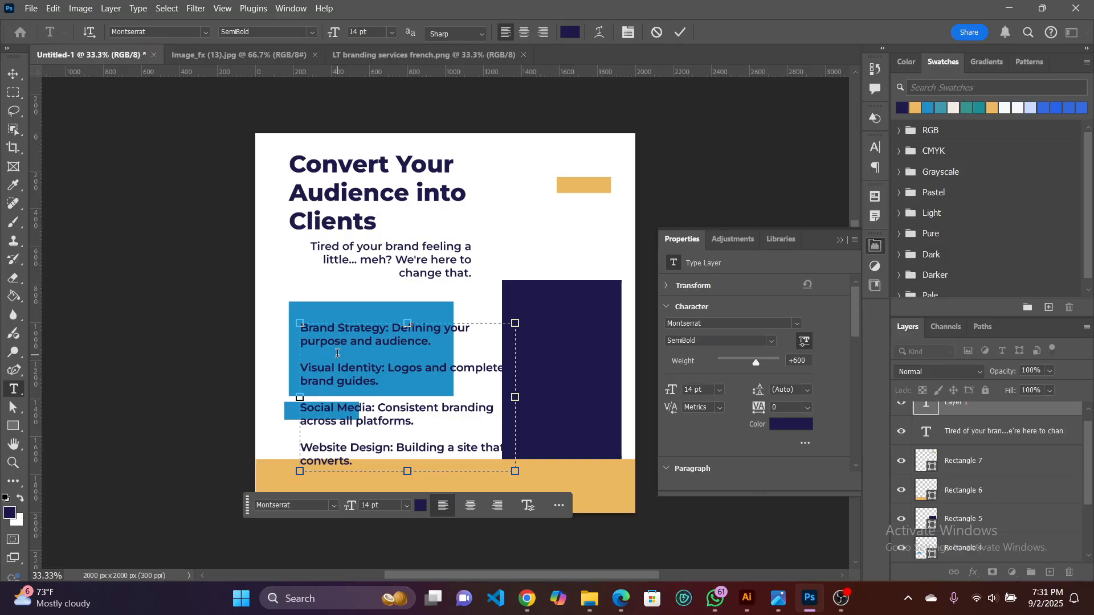
left_click(338, 353)
key("BackSpace")
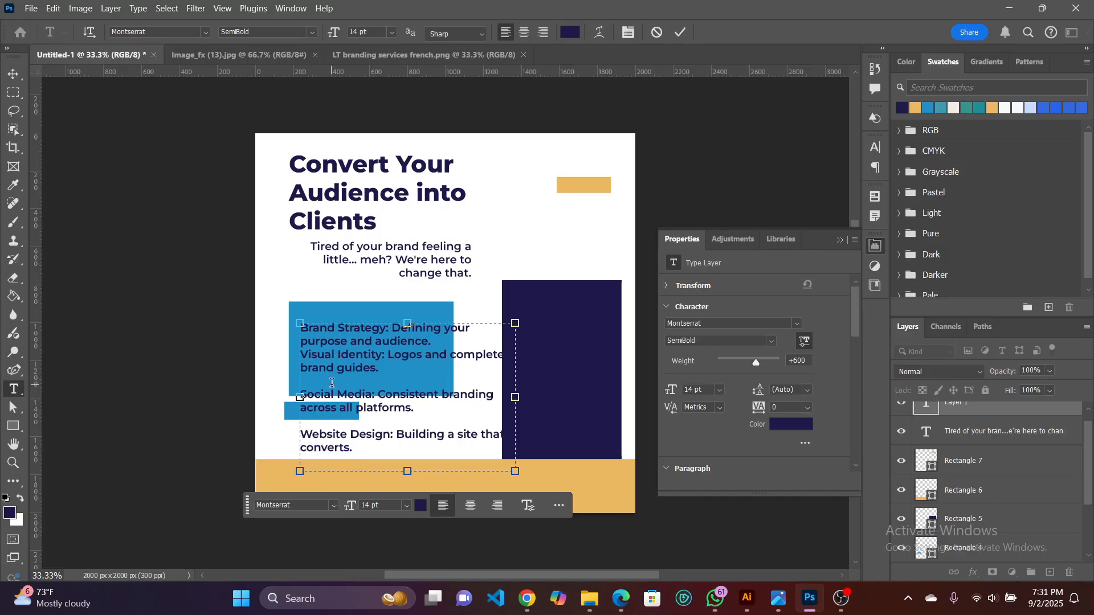
key("Delete")
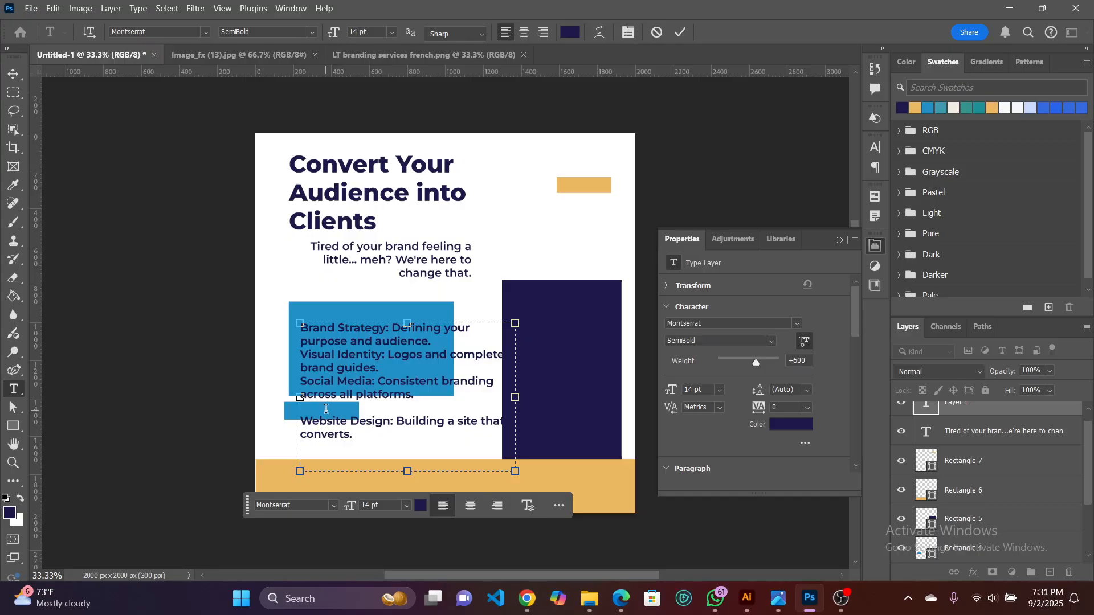
key("Delete")
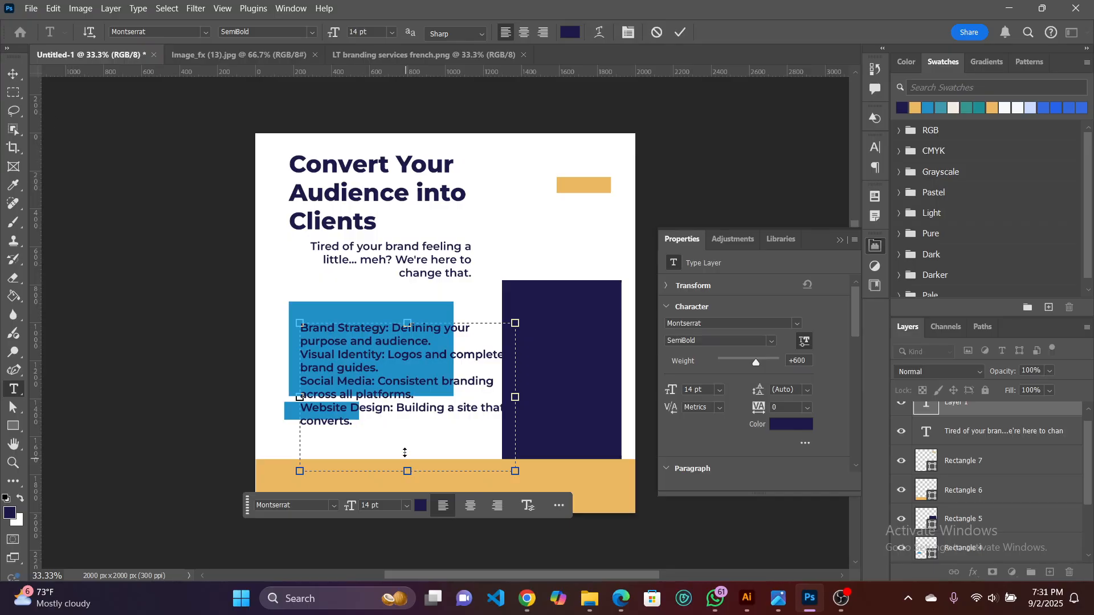
Shorten the services text box to about 716 px high and narrow it clear of the navy rectangle.
left_click_drag(404, 453, 407, 459)
left_click_drag(515, 391, 495, 393)
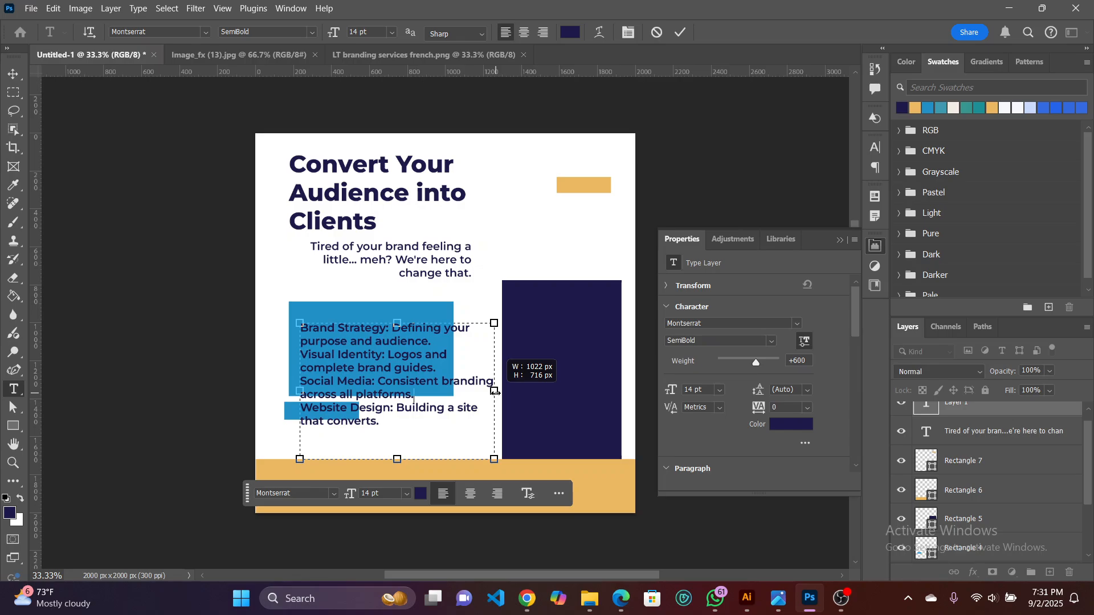
left_click_drag(385, 360, 385, 360)
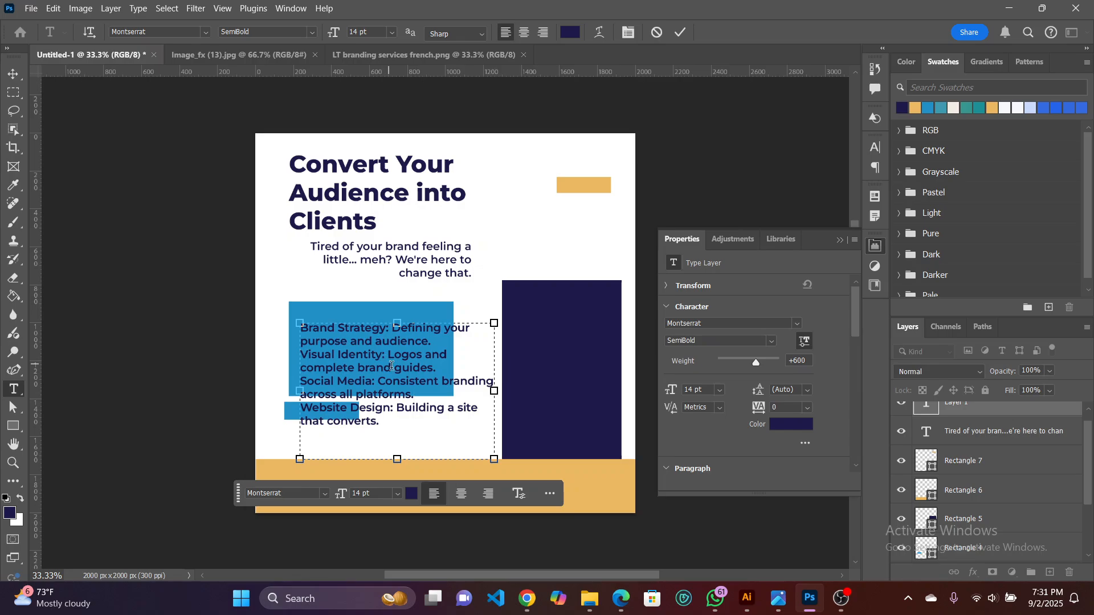
left_click_drag(494, 391, 480, 395)
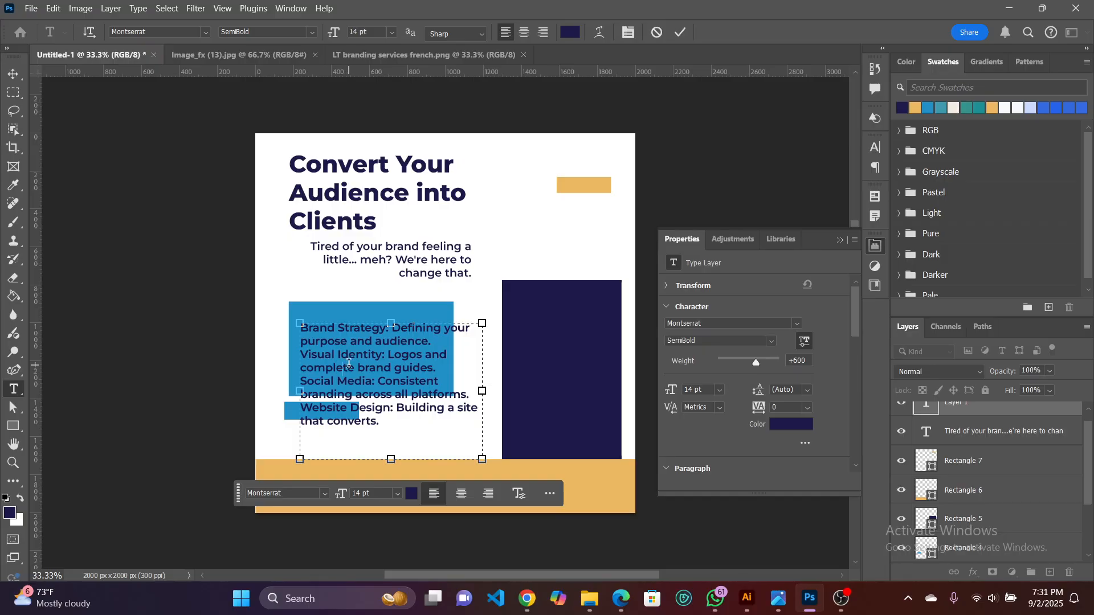
Set the font size of the whole services list to 13 pt.
key("ctrl+a")
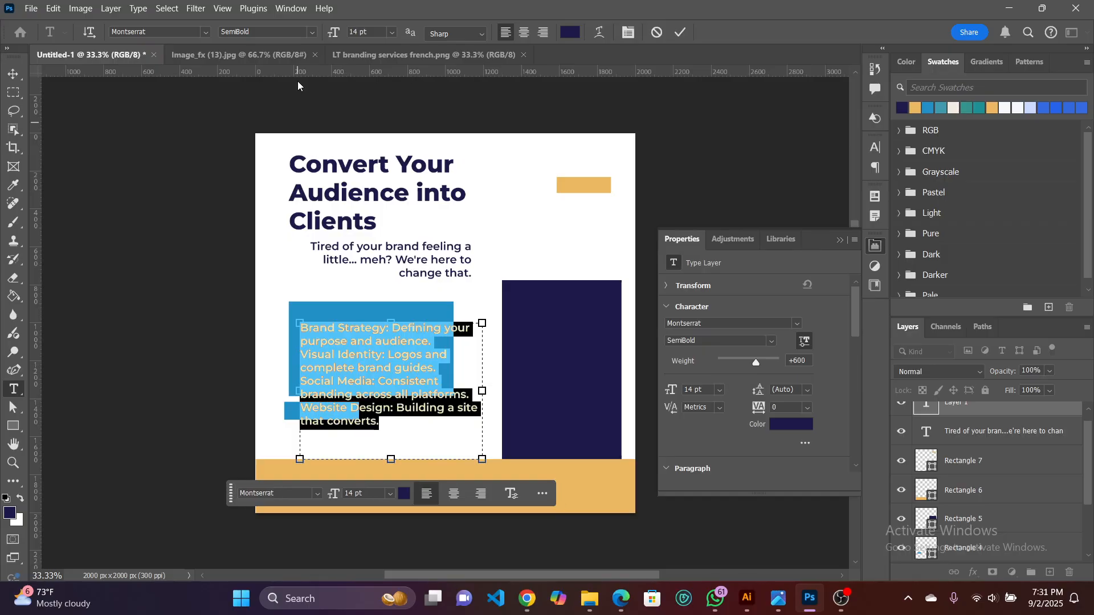
left_click(392, 33)
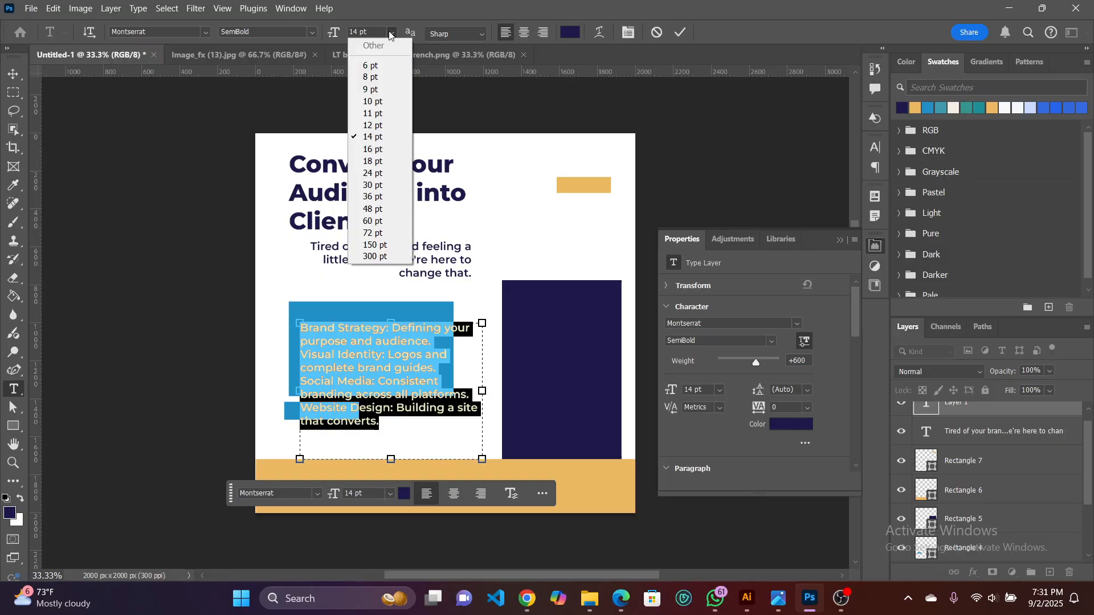
left_click(388, 125)
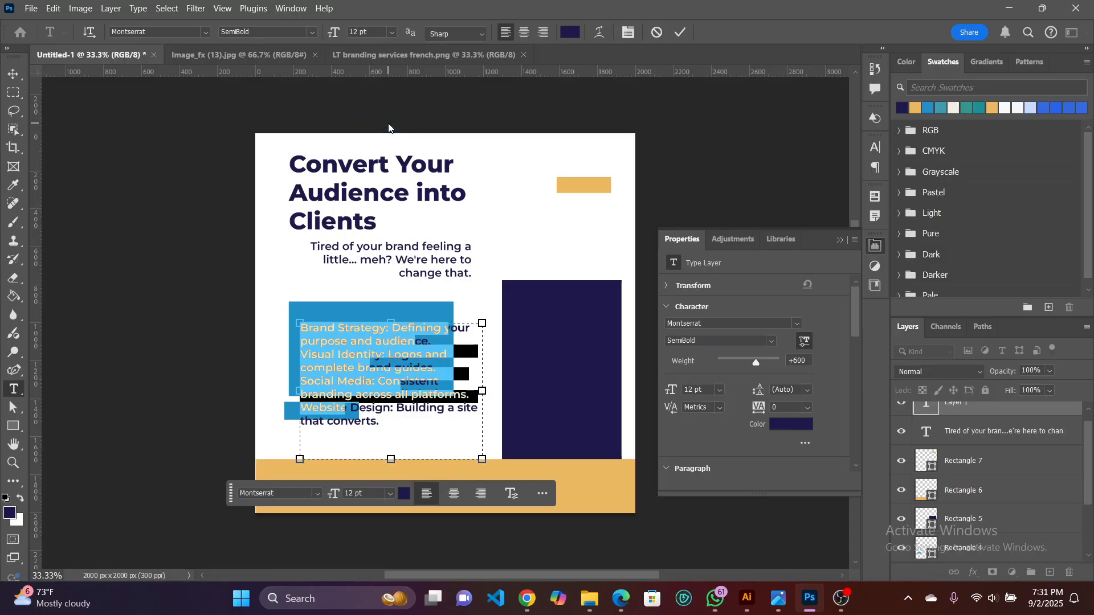
left_click(353, 32)
key("Up")
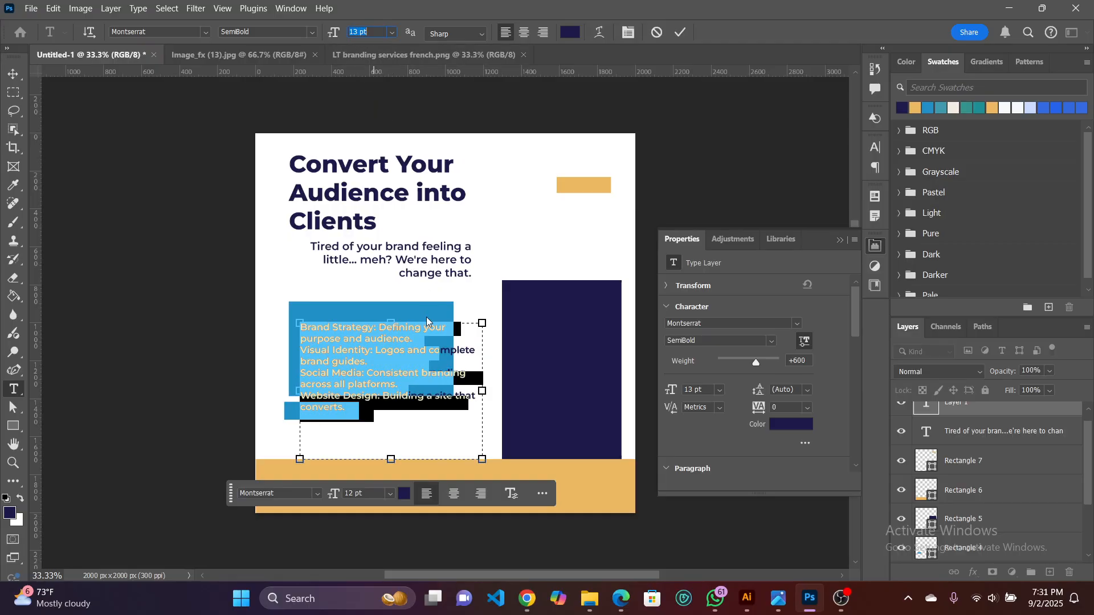
Shorten the services text box to about 545 px high and narrow it slightly so it fits closely around the list.
left_click(373, 348)
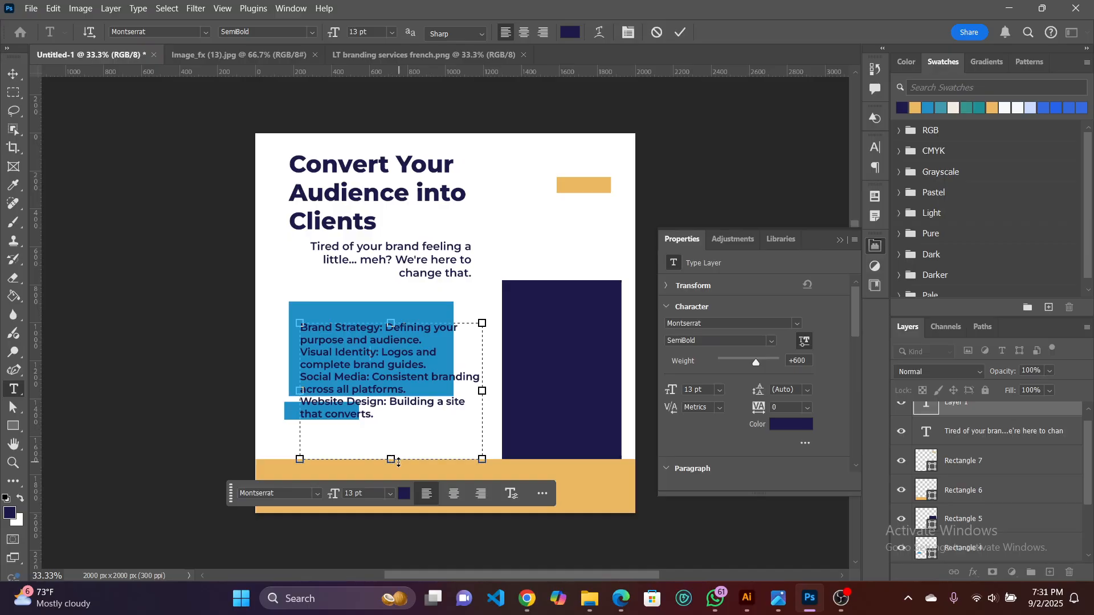
left_click_drag(391, 459, 387, 419)
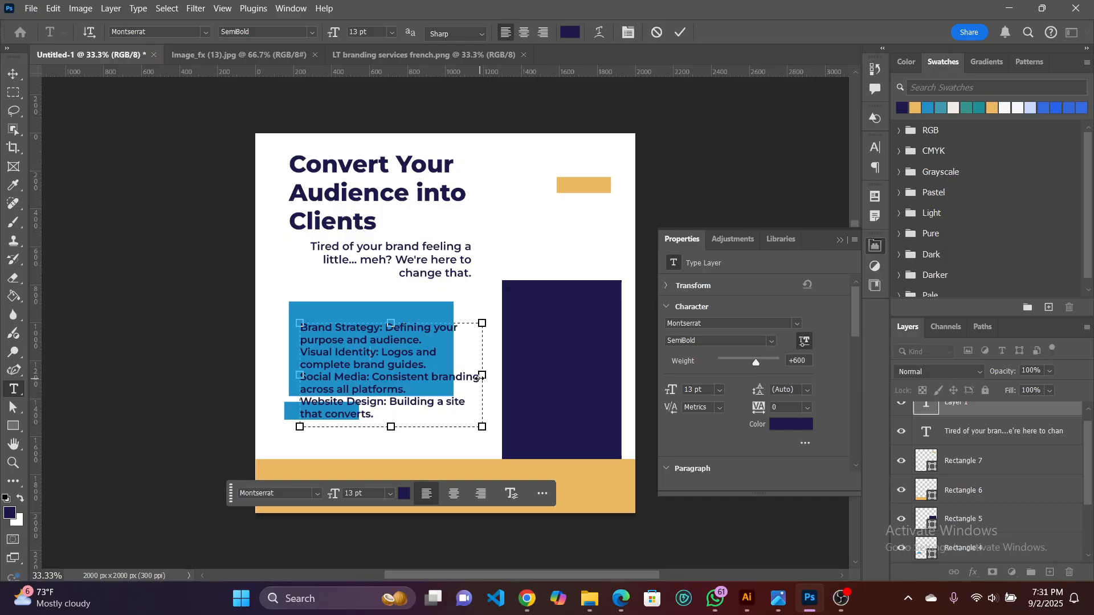
left_click_drag(481, 376, 467, 376)
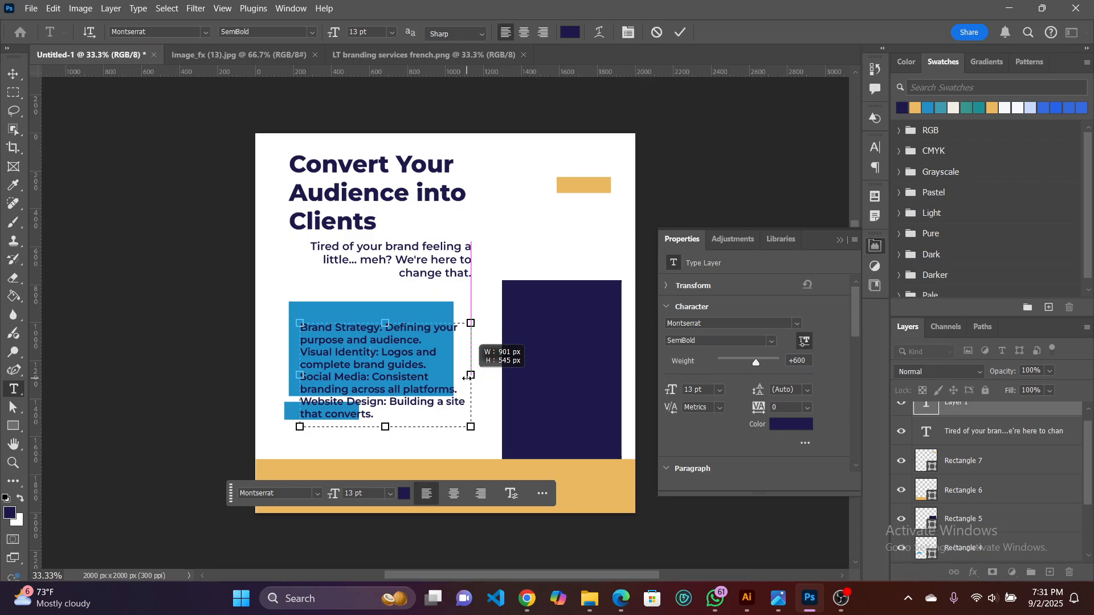
left_click_drag(464, 379, 492, 365)
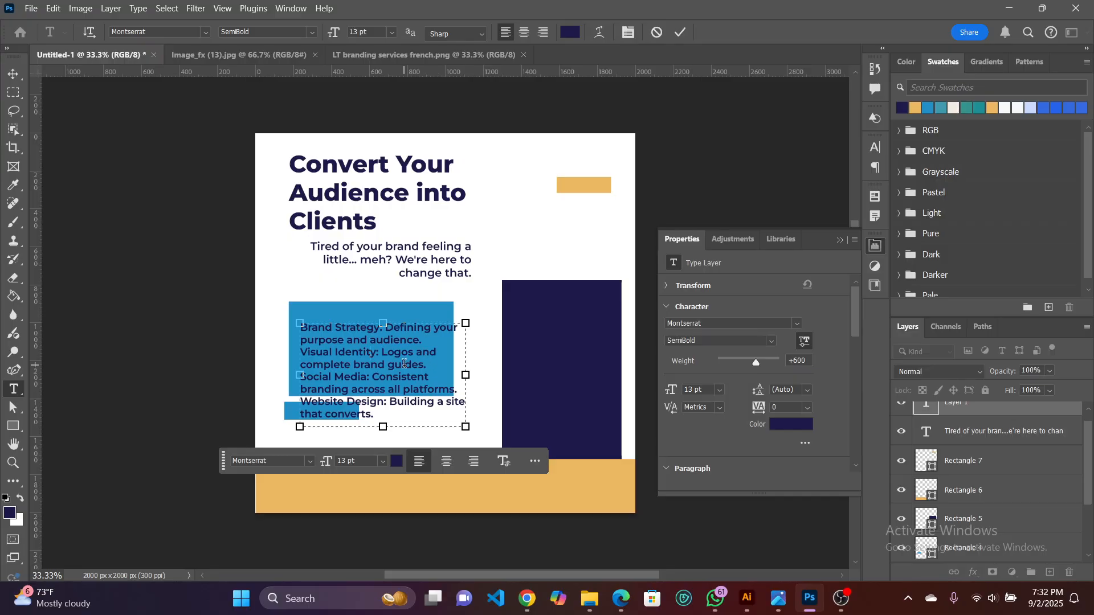
Recolour the whole services list white and shift it up and left over the large blue rectangle.
key("ctrl+a")
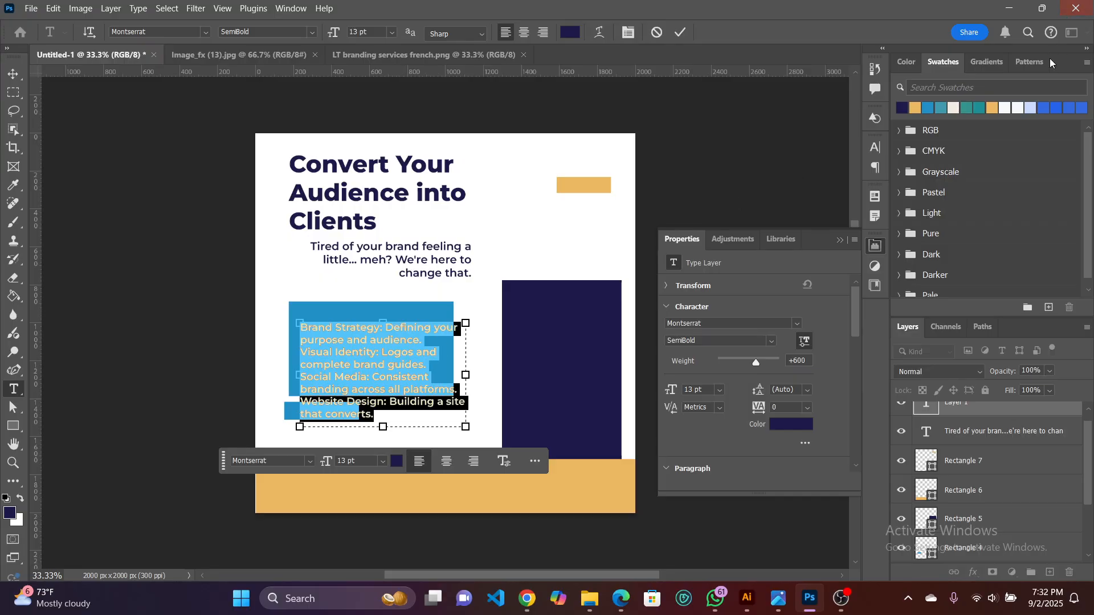
left_click(1017, 109)
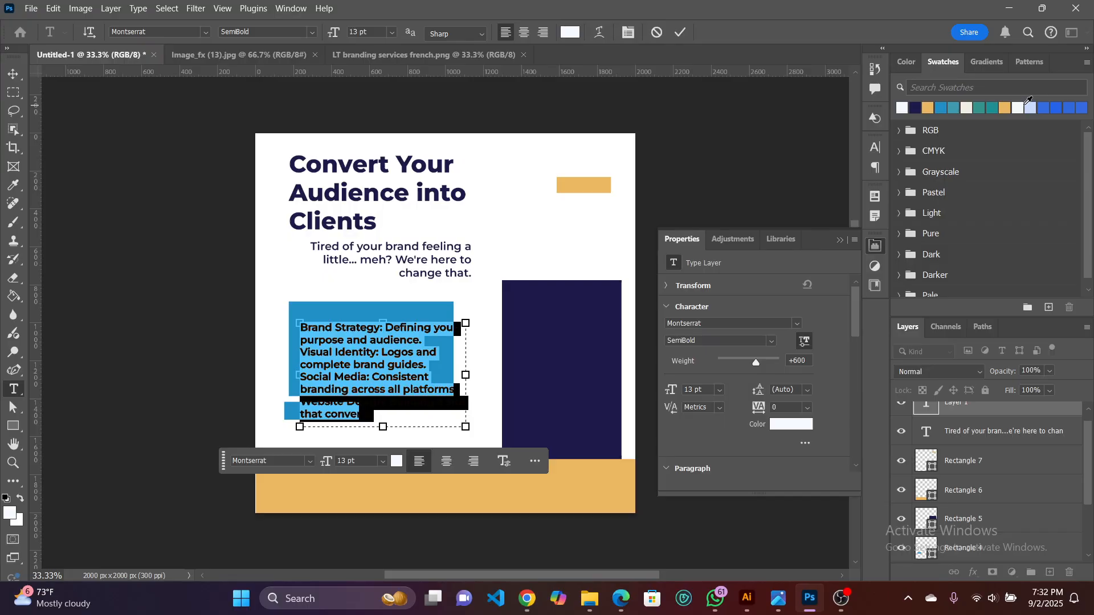
left_click(1023, 106)
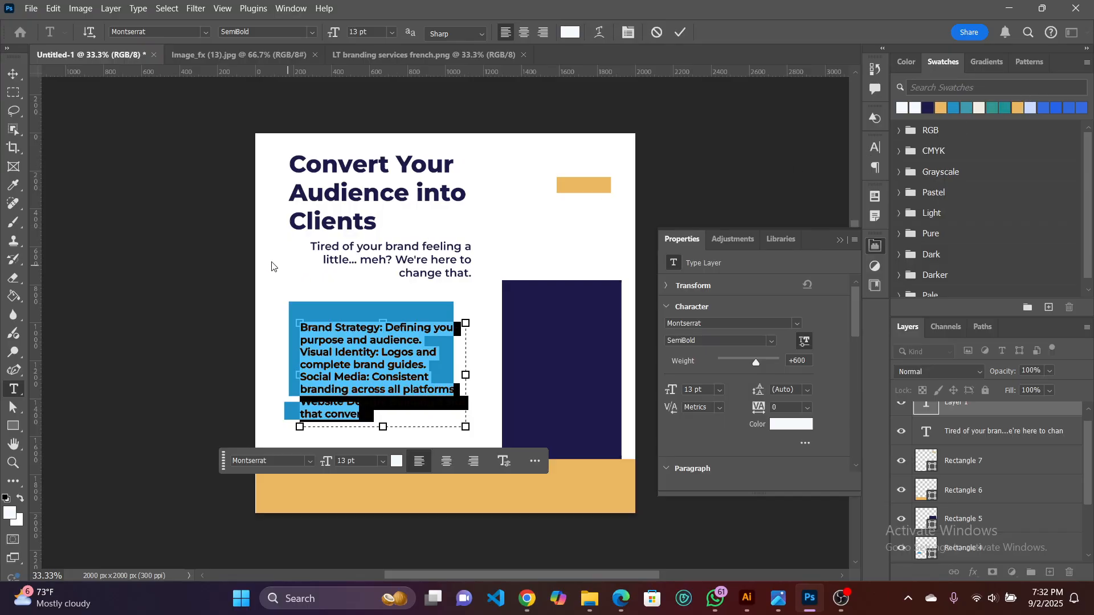
left_click(13, 72)
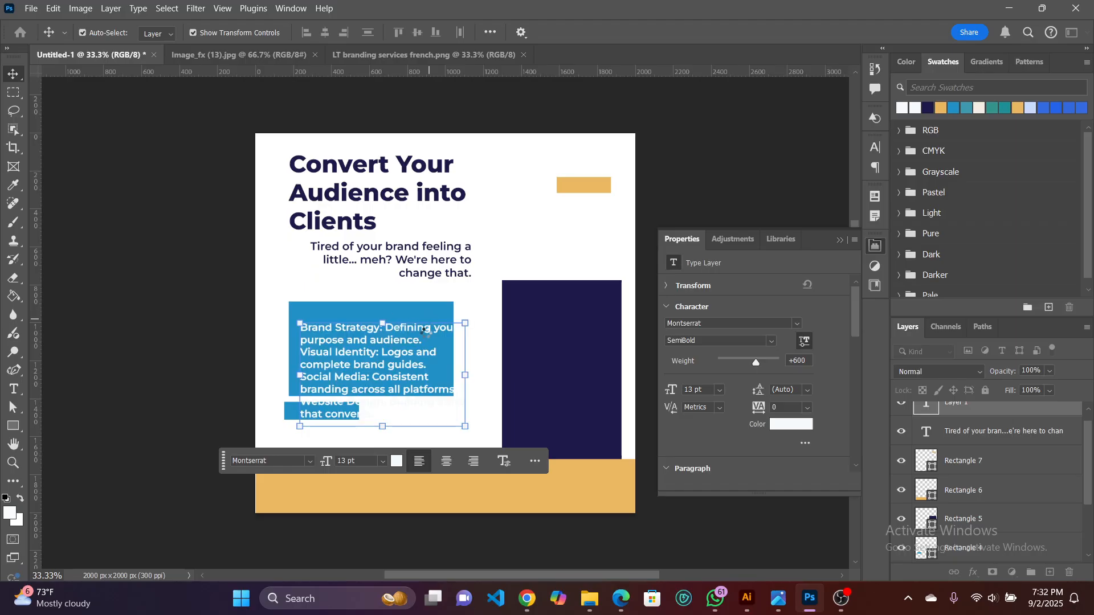
mouse_move(414, 329)
left_mouse_down()
mouse_move(408, 320)
mouse_move(410, 328)
left_mouse_up()
key("ctrl+t")
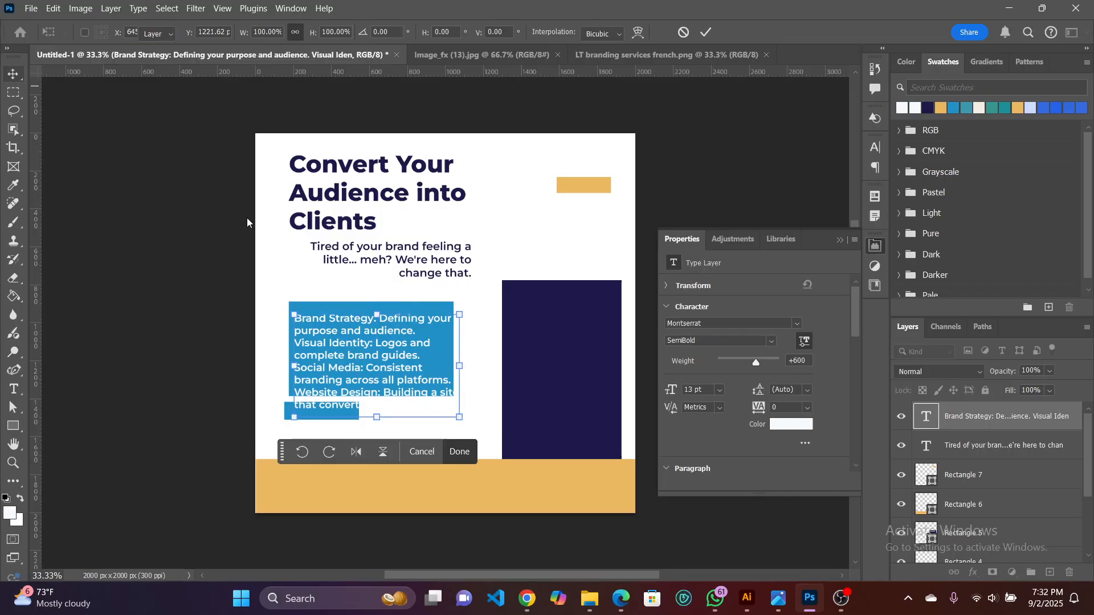
Enlarge the large blue rectangle upward and to the right to about 929 × 585 px.
left_click(345, 308)
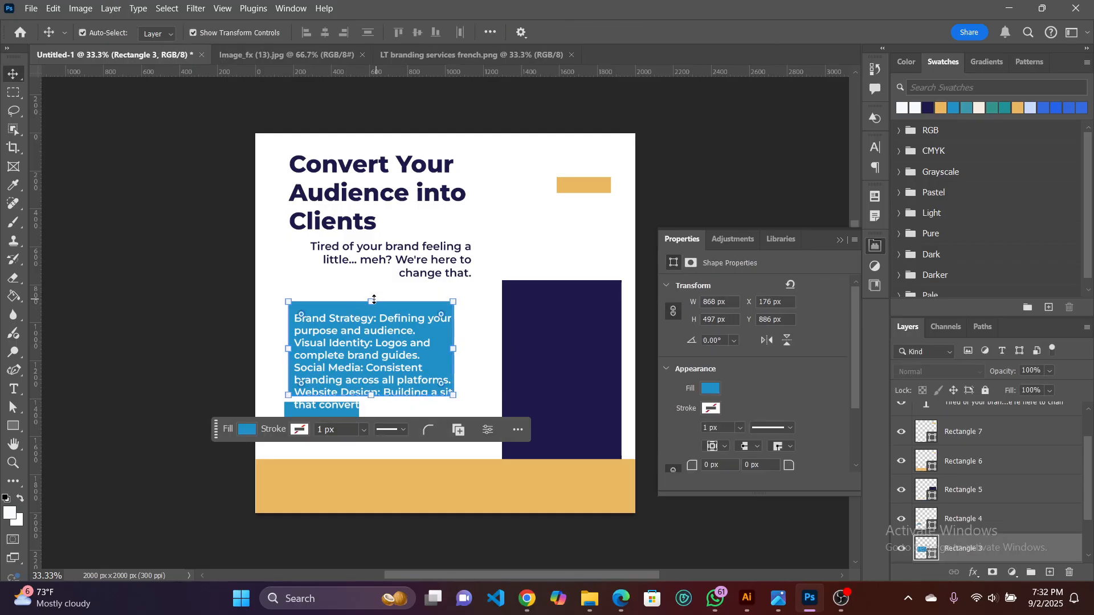
key("ctrl+t")
left_click_drag(371, 302, 373, 285)
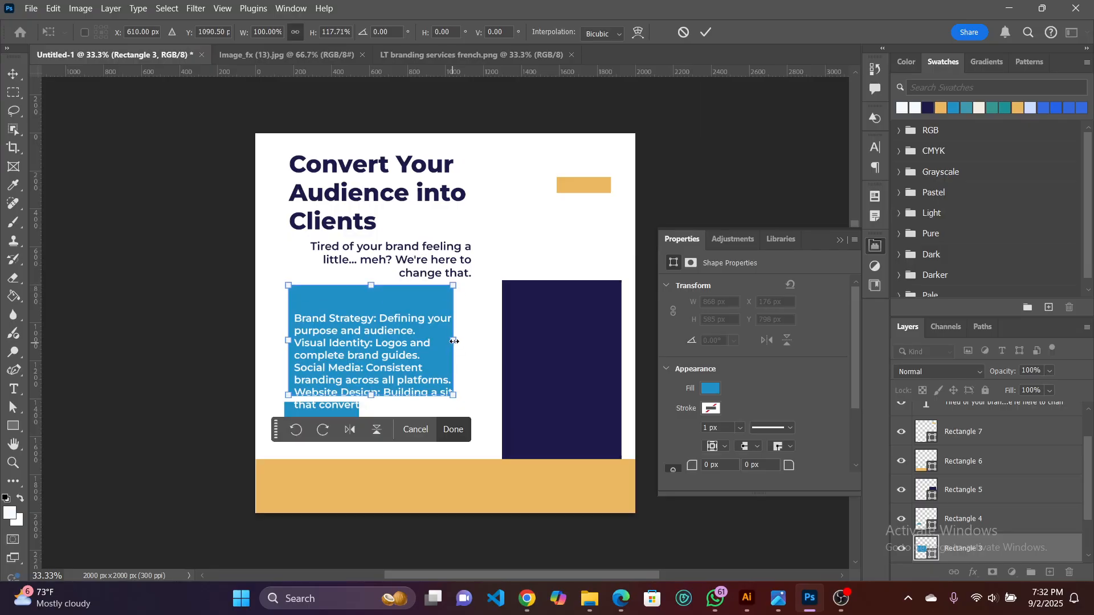
left_click_drag(453, 340, 465, 340)
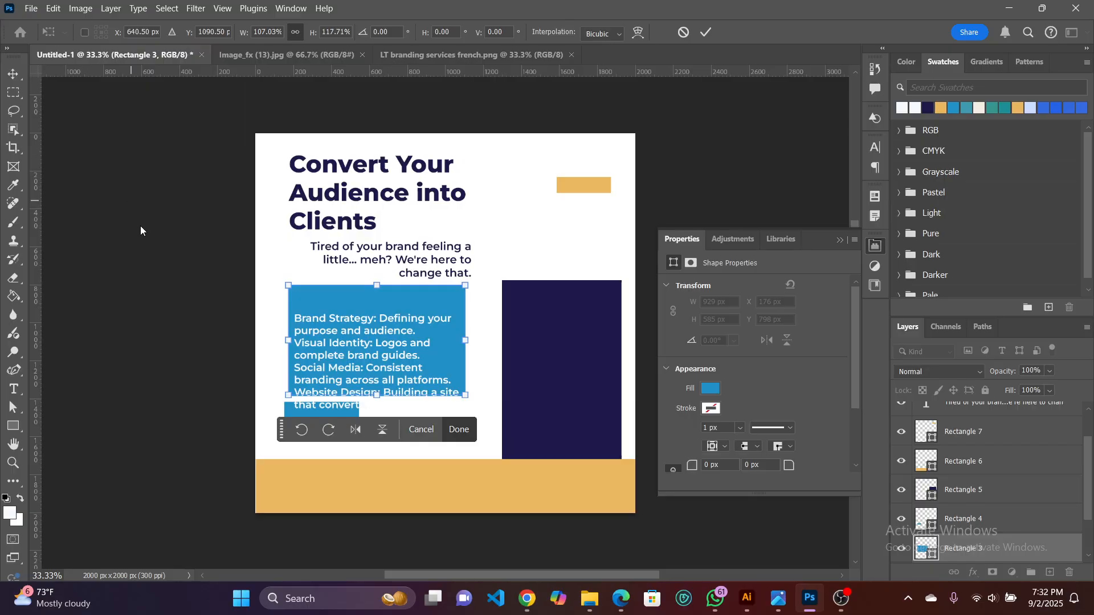
key("Return")
Move the white services list up so it sits fully inside the enlarged blue rectangle, and deselect it.
left_click_drag(347, 367, 348, 346)
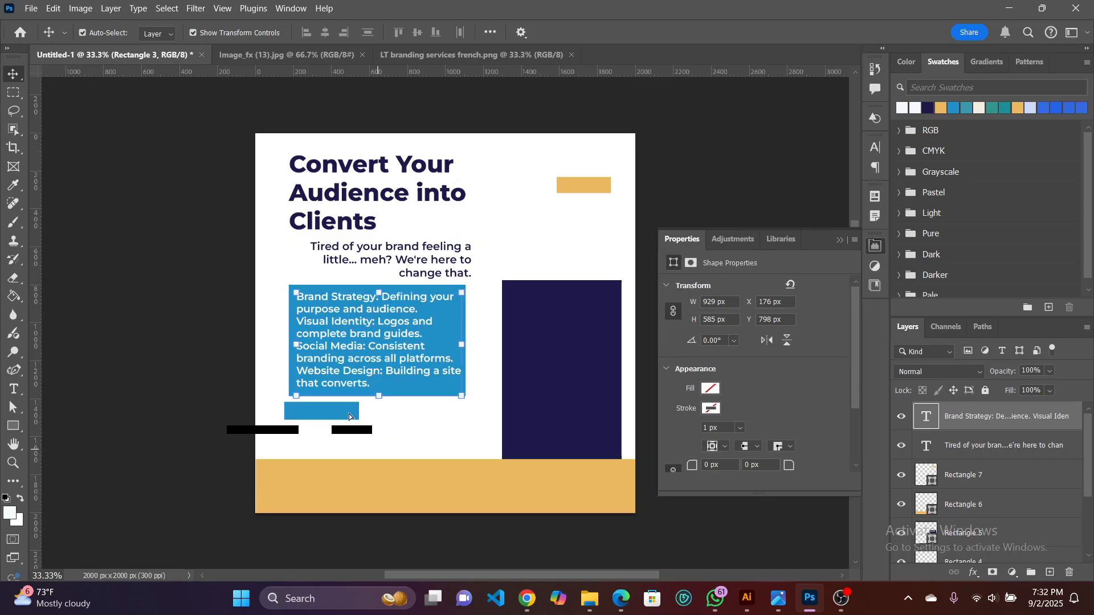
left_click(377, 430)
left_click(108, 343)
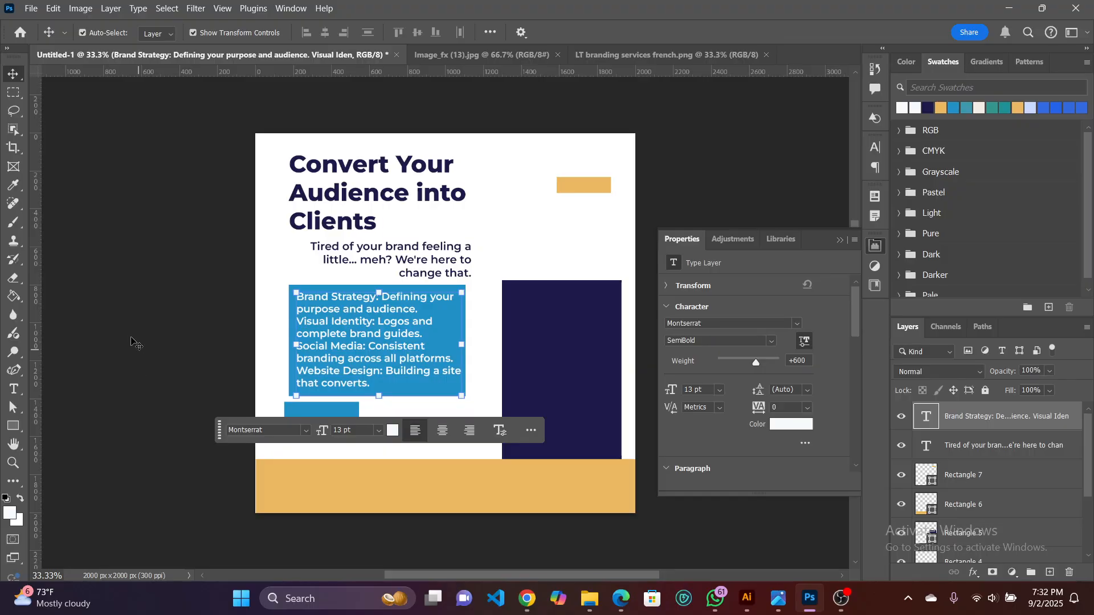
left_click(131, 342)
Left-align the whole "Tired of your brand feeling a little... meh?" subheading.
left_click(430, 262)
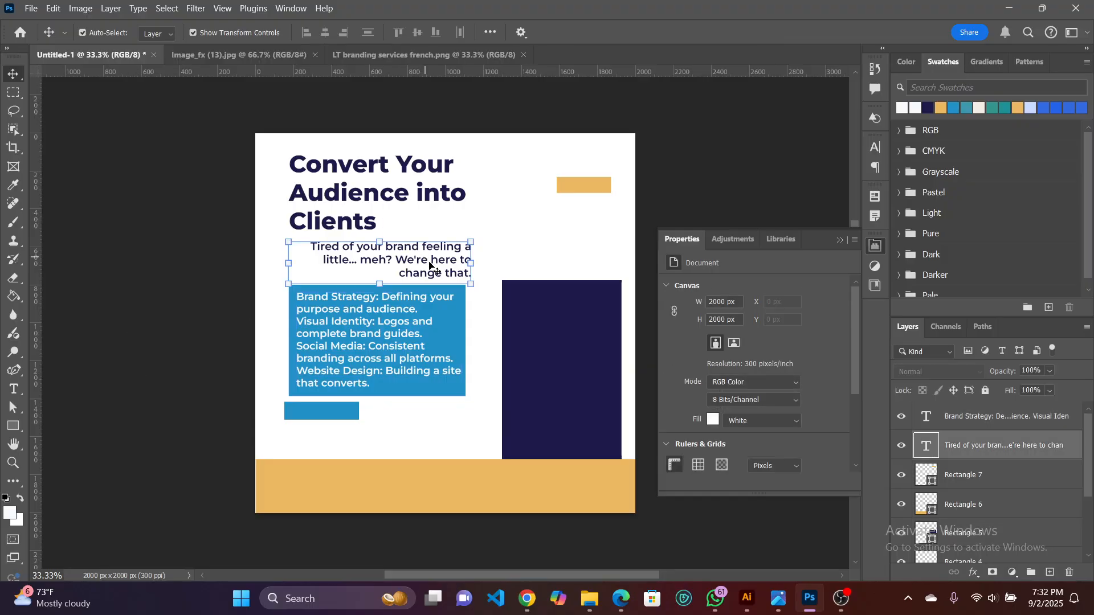
double_click(433, 265)
left_click(428, 260)
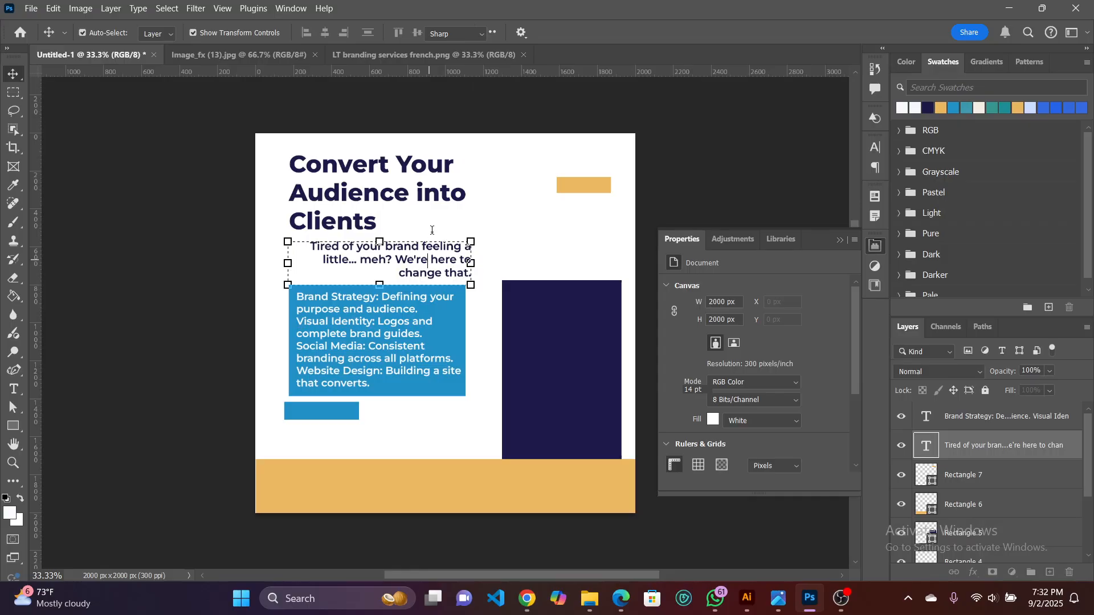
key("ctrl+shift+Left")
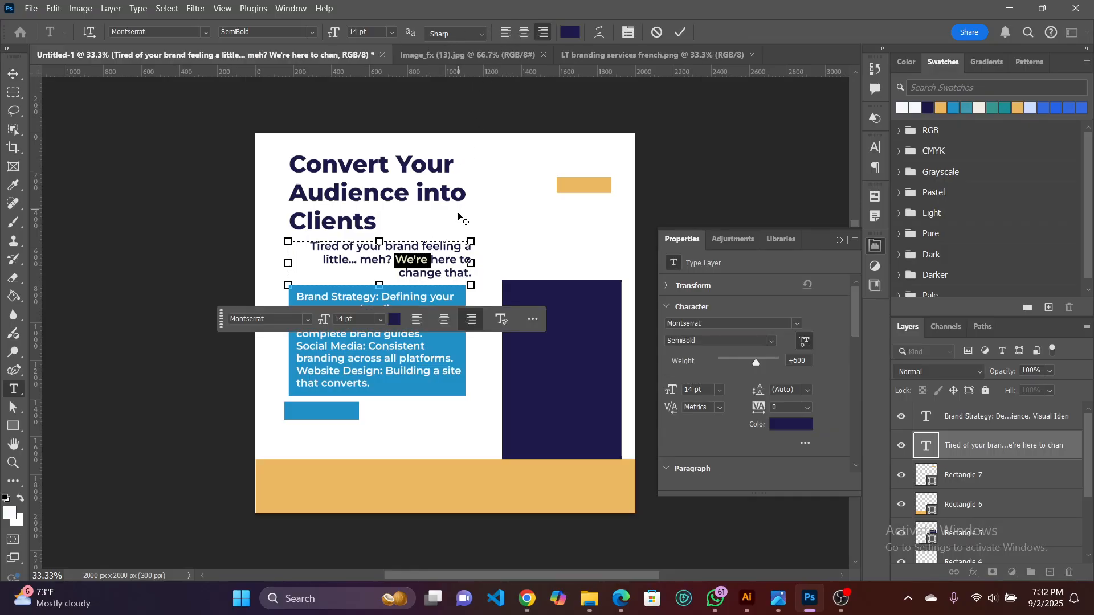
key("ctrl+a")
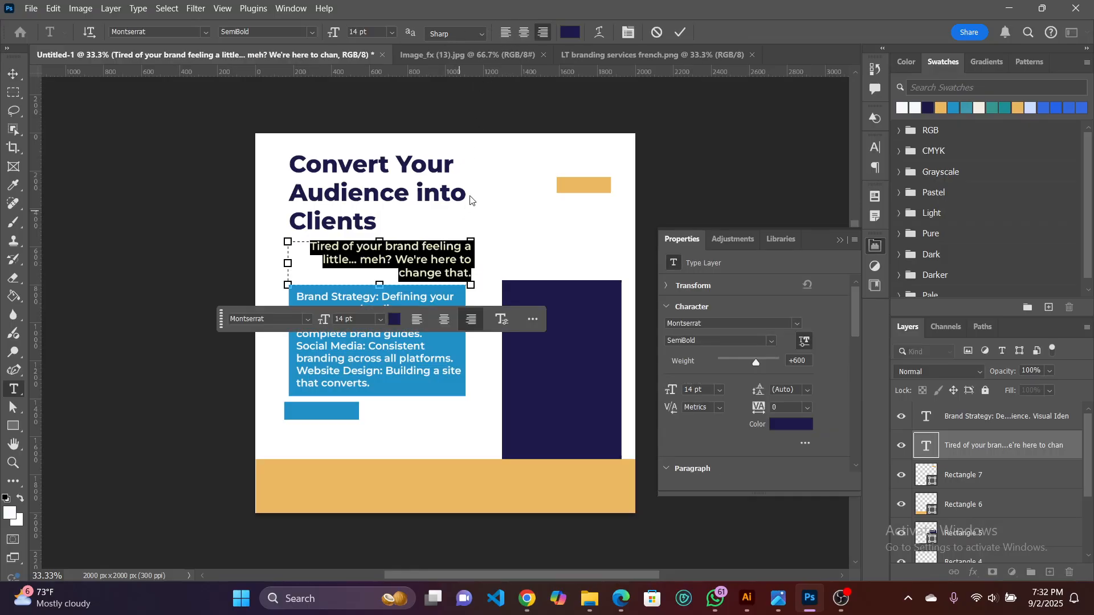
left_click(504, 32)
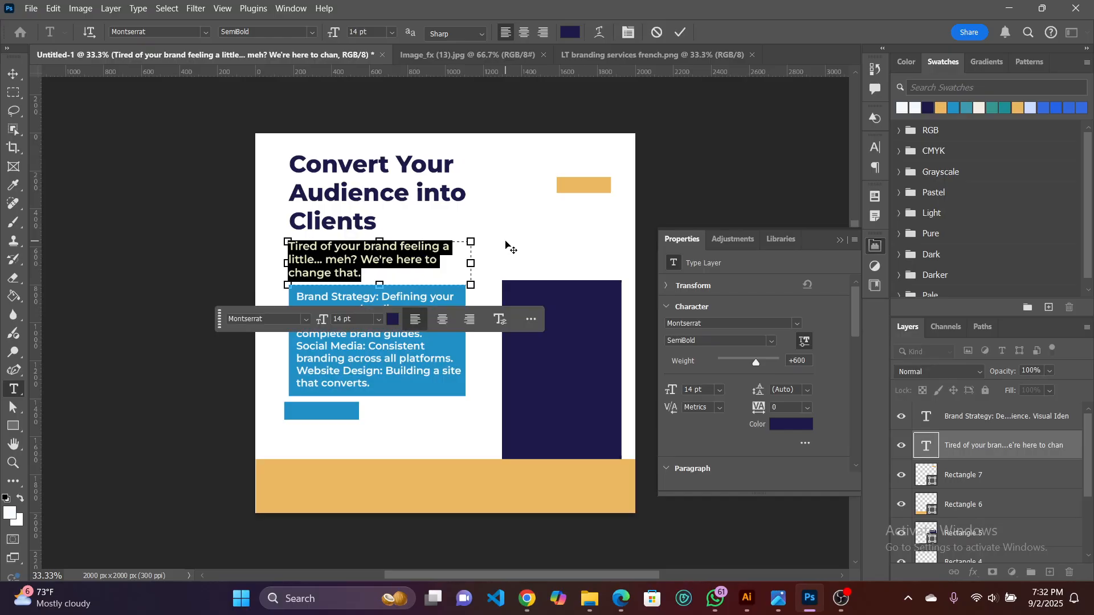
left_click(406, 431)
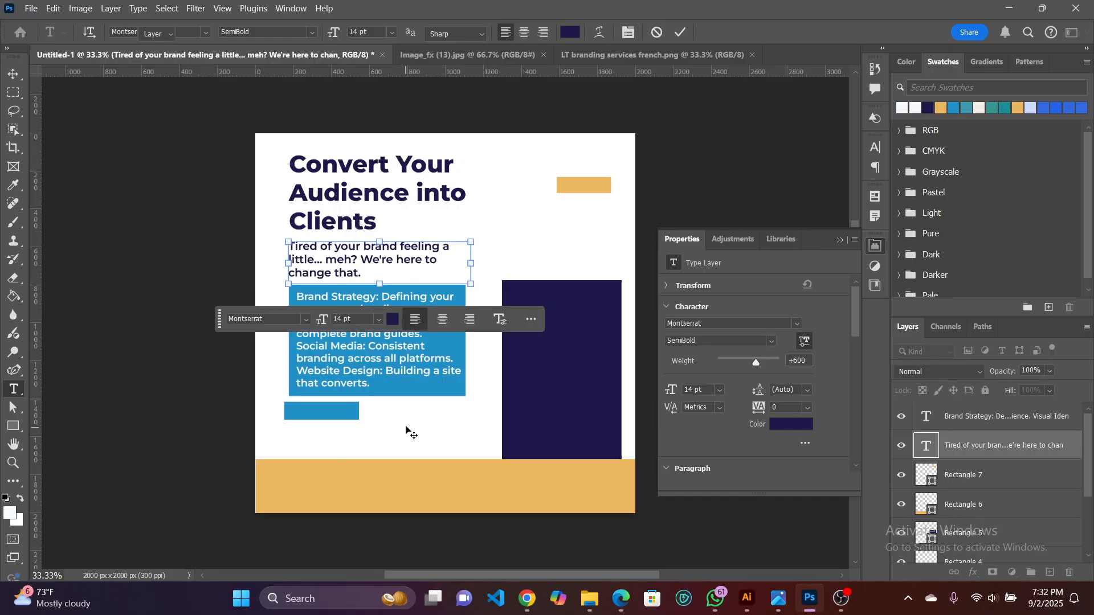
Enlarge the small blue rectangle below the services box to about 594 × 130 px, its left edge in line with that box.
left_click_drag(340, 415, 398, 416)
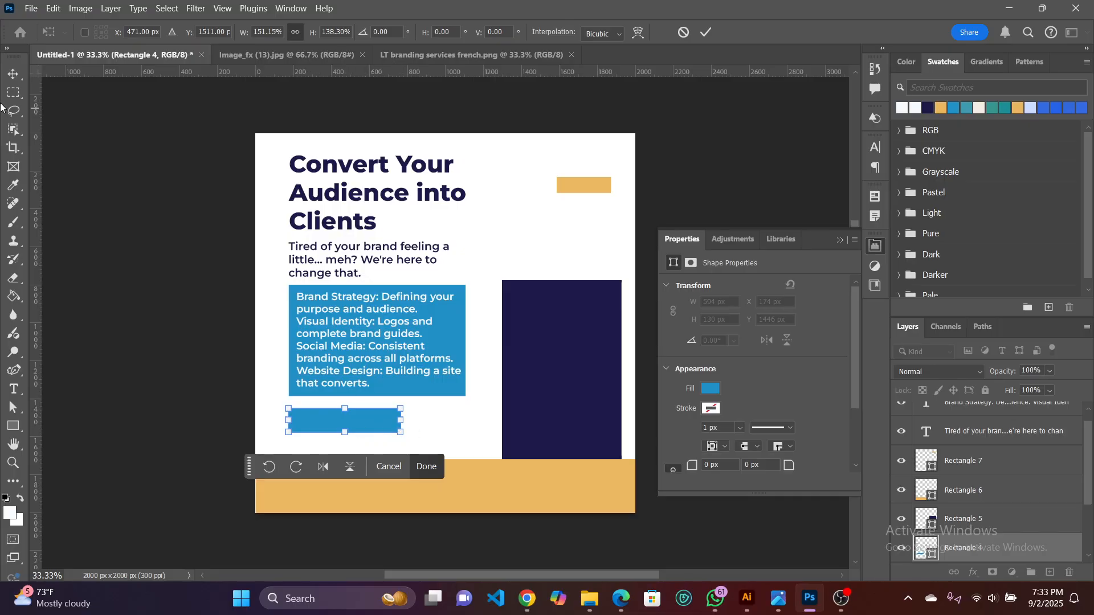
left_click(16, 75)
key("Right")
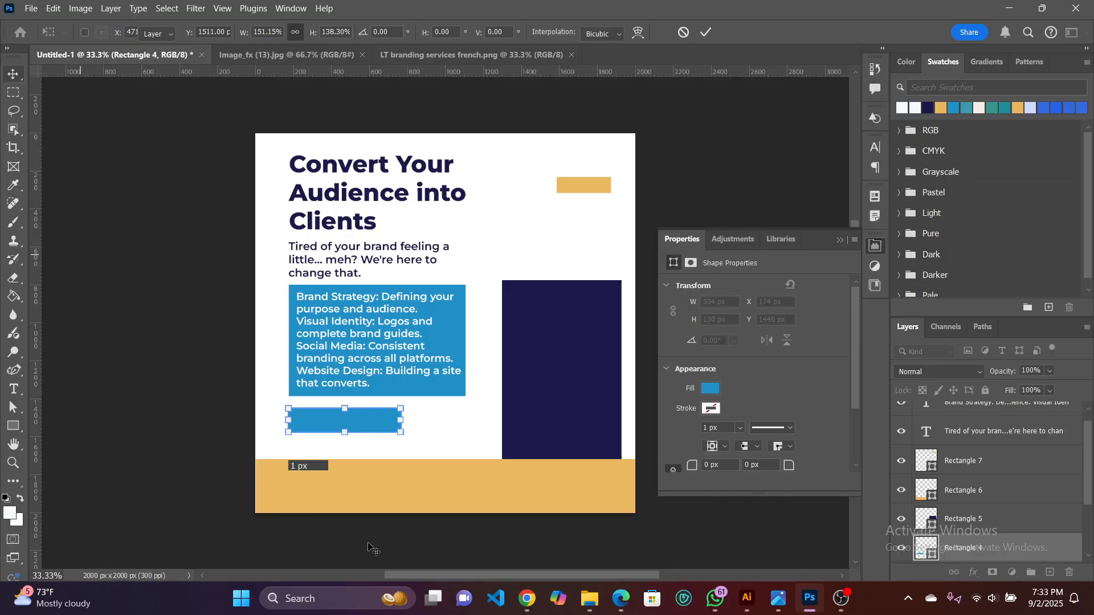
left_click(489, 557)
Switch to Gemini in Chrome to read the closing call-to-action copy, and return to Photoshop.
left_click(526, 598)
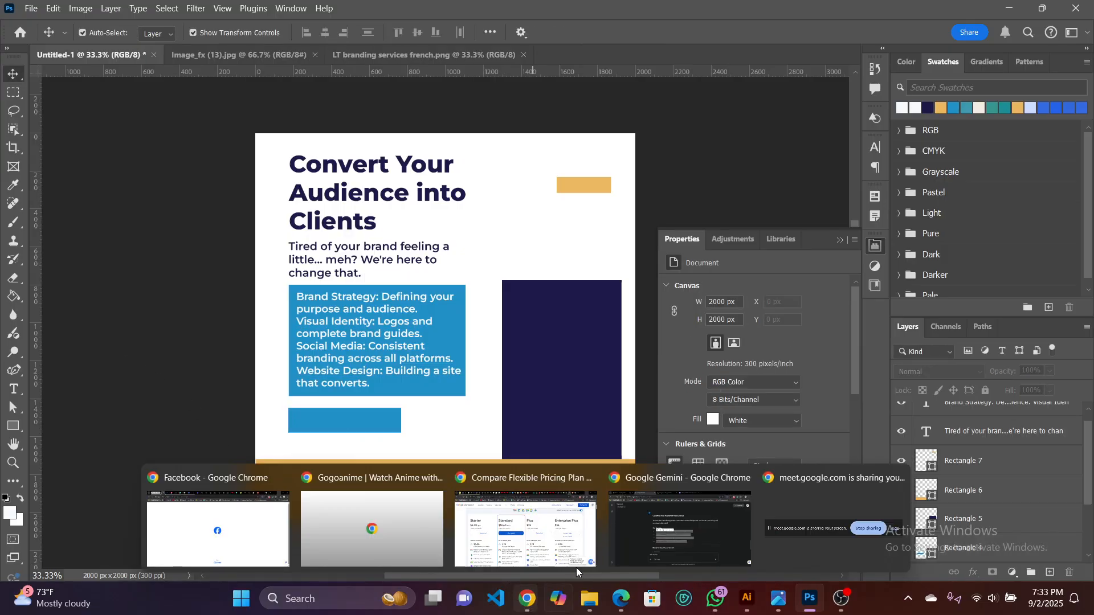
left_click(689, 522)
scroll(565, 411, "down", 1)
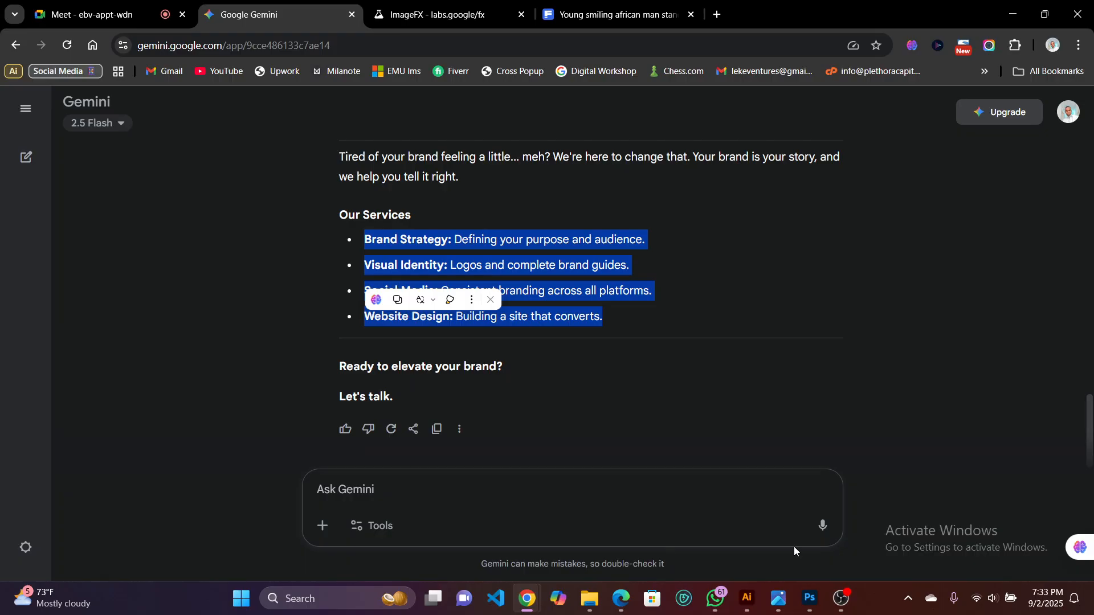
left_click(804, 596)
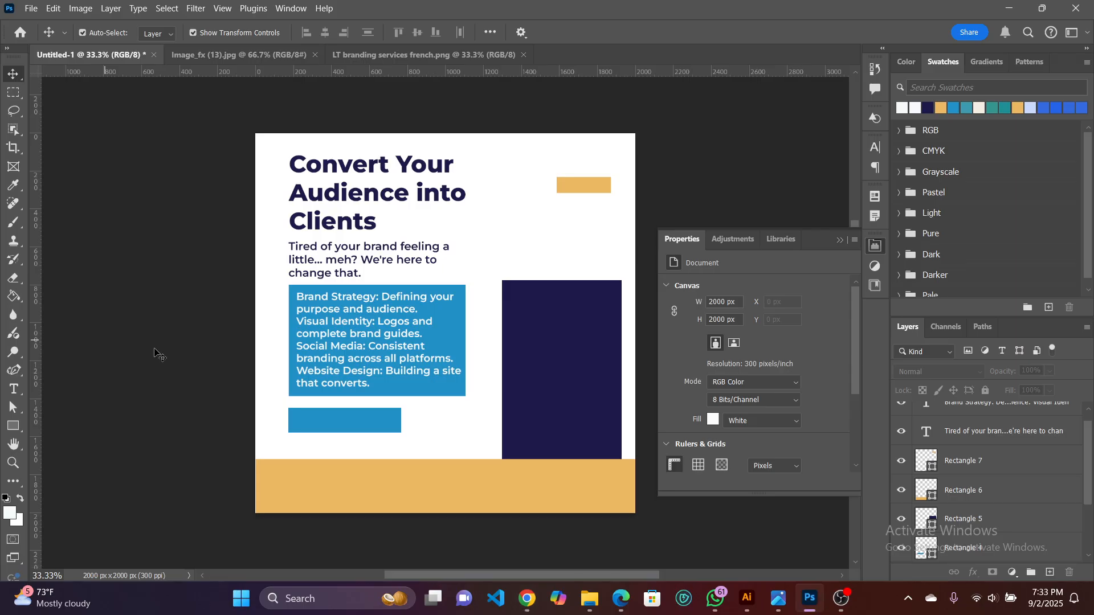
Add a "Contact us Now" text line in navy Montserrat SemiBold, 14 pt, below the small blue rectangle.
left_click(303, 449)
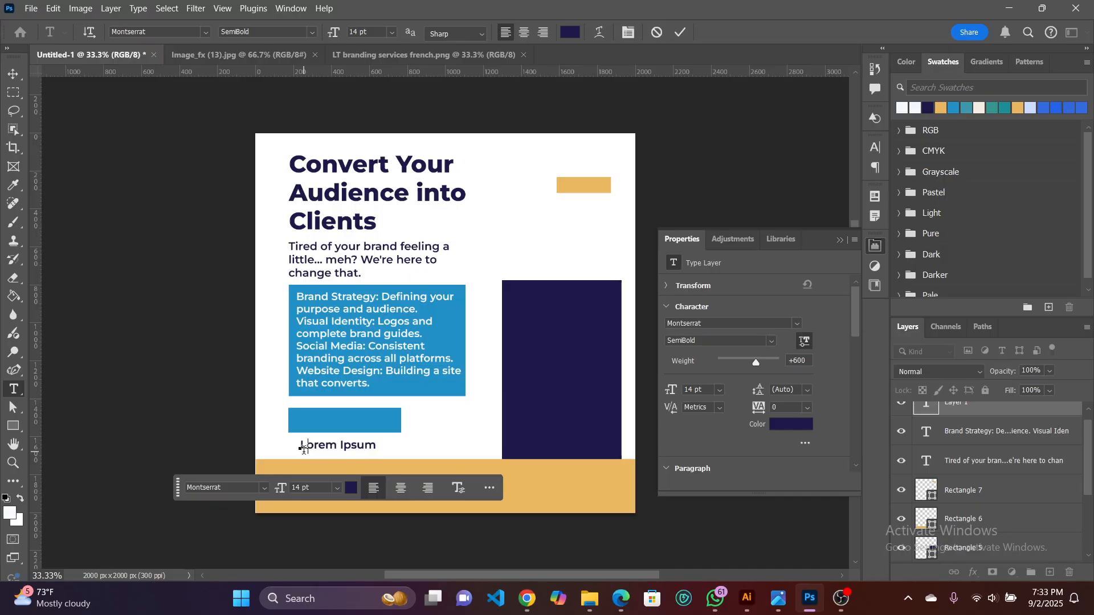
type("Contac")
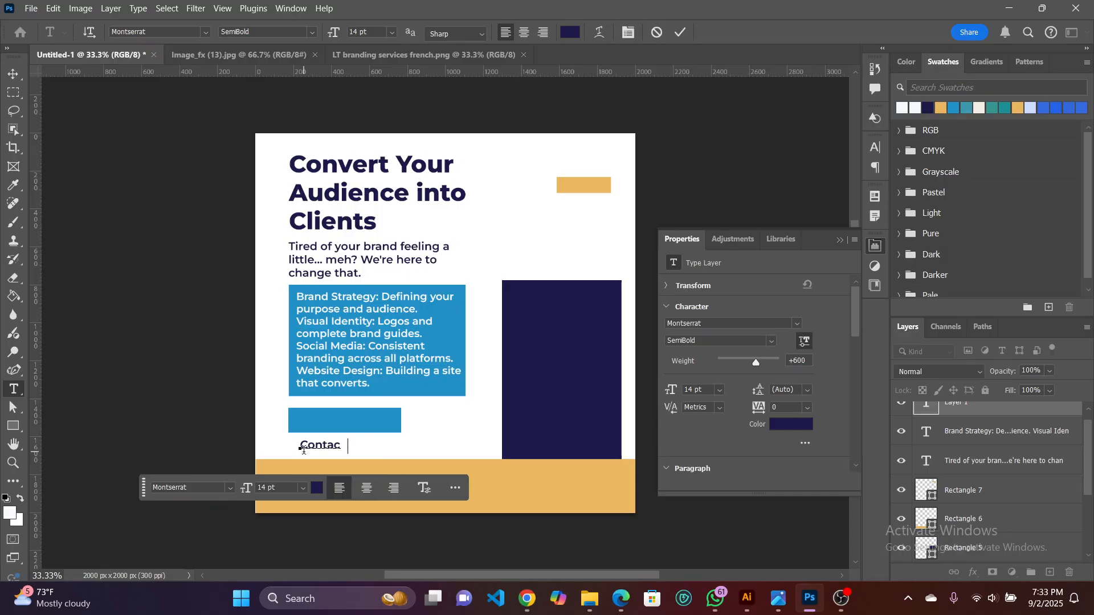
type("t us Now")
key("ctrl")
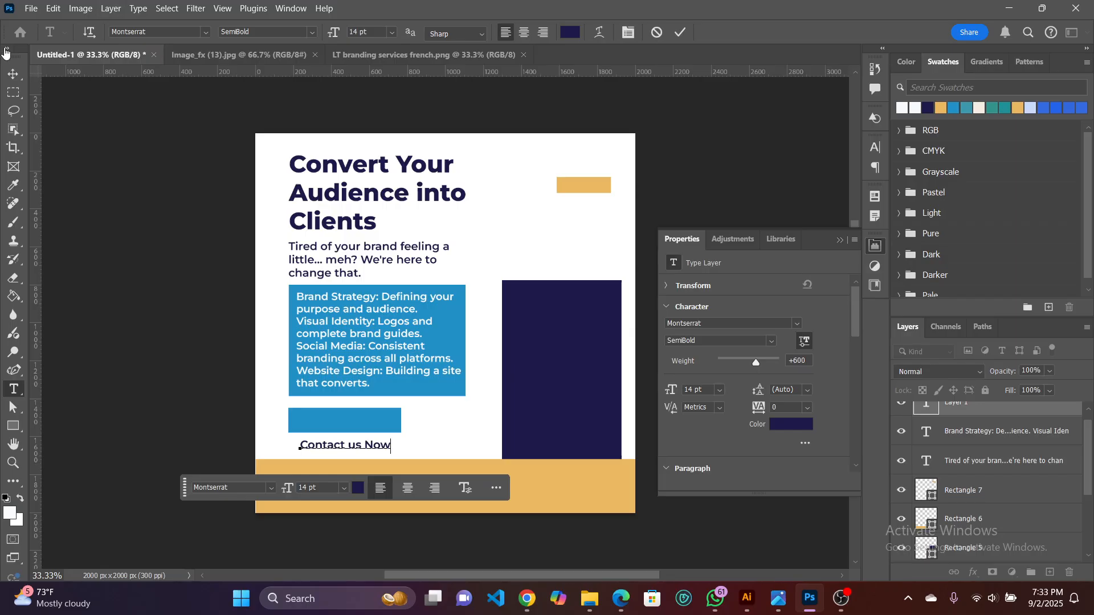
Move the "Contact us Now" text onto the small blue rectangle and deselect it.
left_click(12, 74)
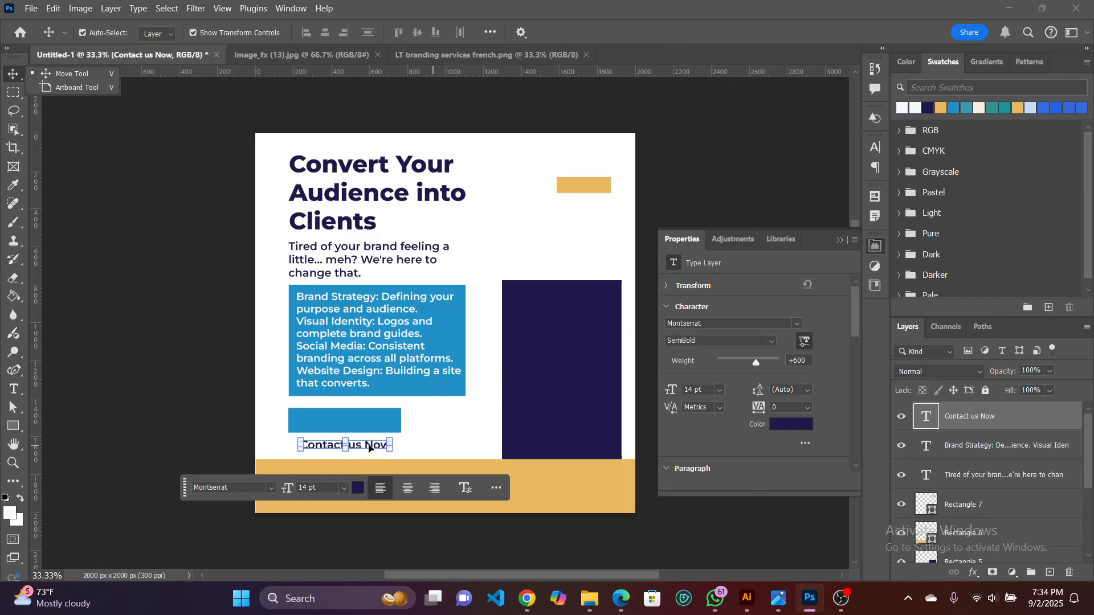
left_click_drag(370, 447, 366, 423)
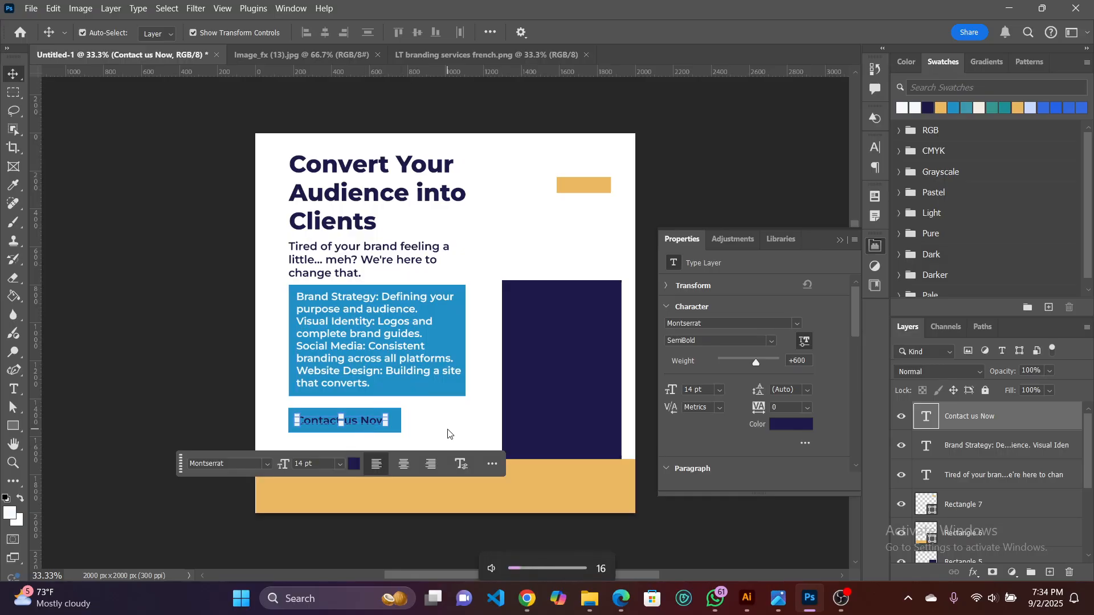
key("XF86AudioRaiseVolume")
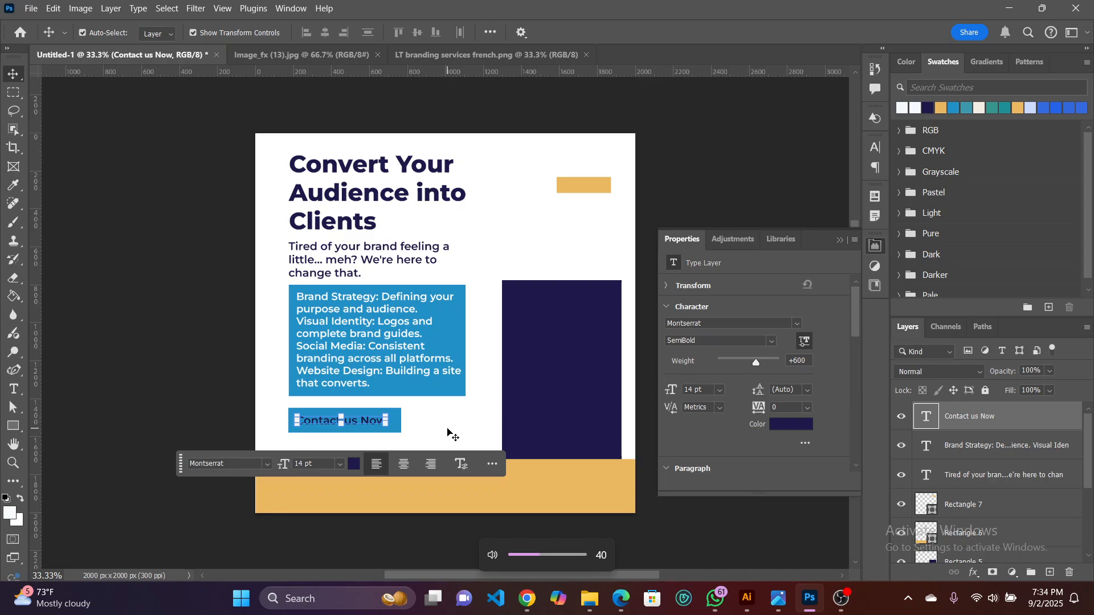
left_click(447, 431)
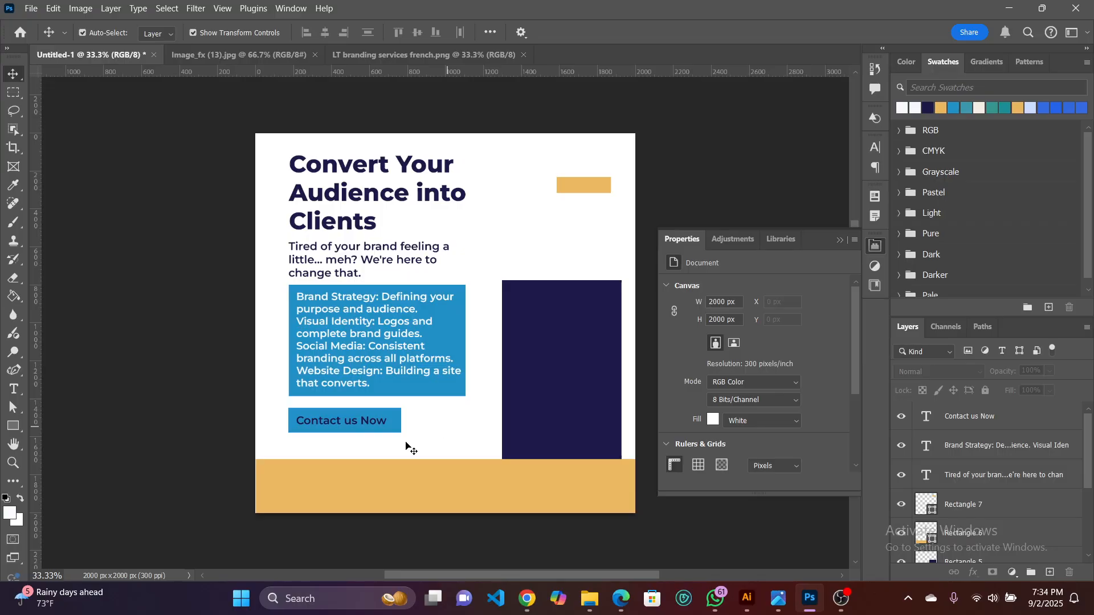
scroll(455, 422, "up", 1)
scroll(456, 424, "up", 2)
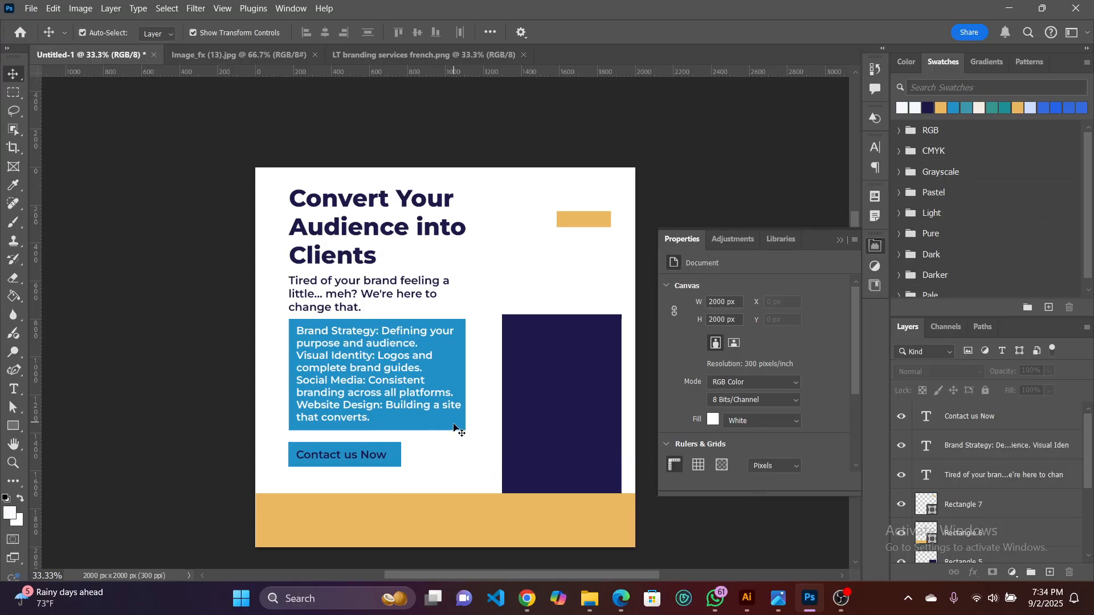
scroll(466, 449, "down", 1)
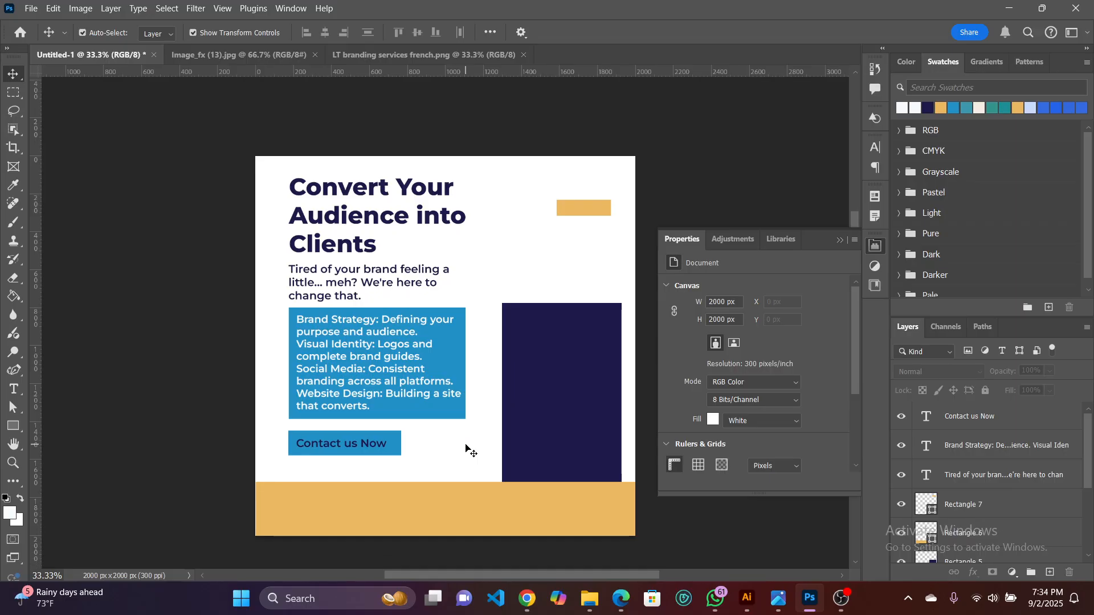
left_click(323, 335)
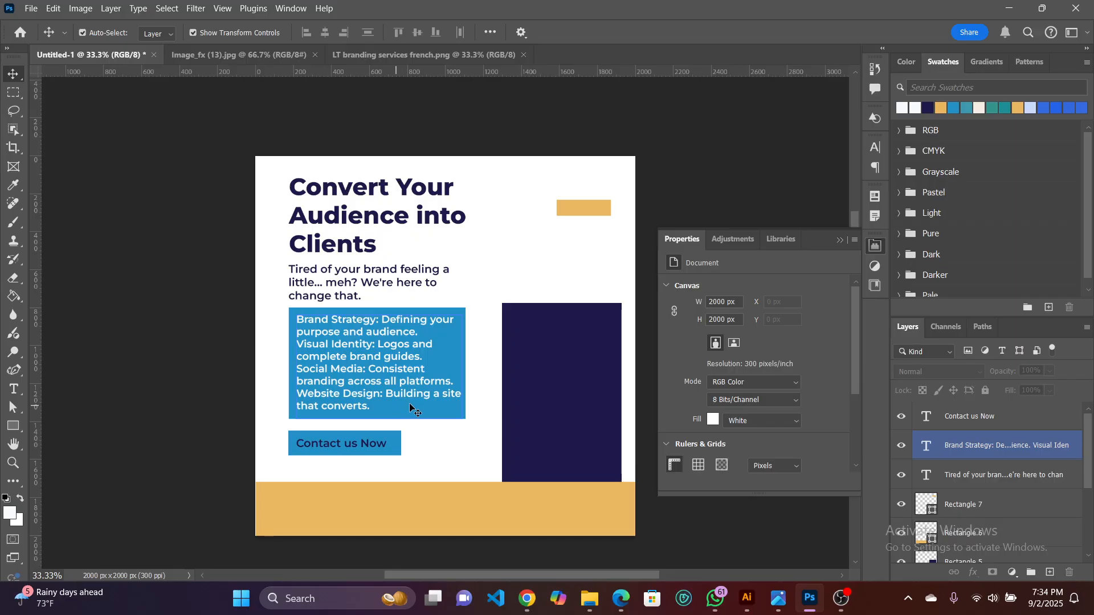
Delete the tall navy placeholder rectangle beside the services text from the flyer.
left_click(534, 398)
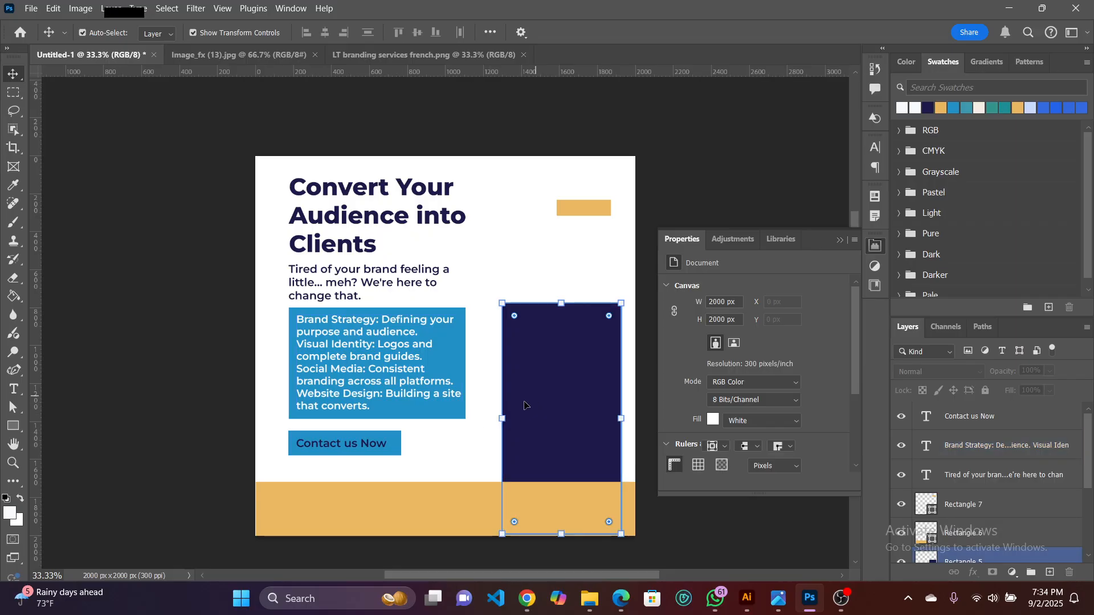
key("Delete")
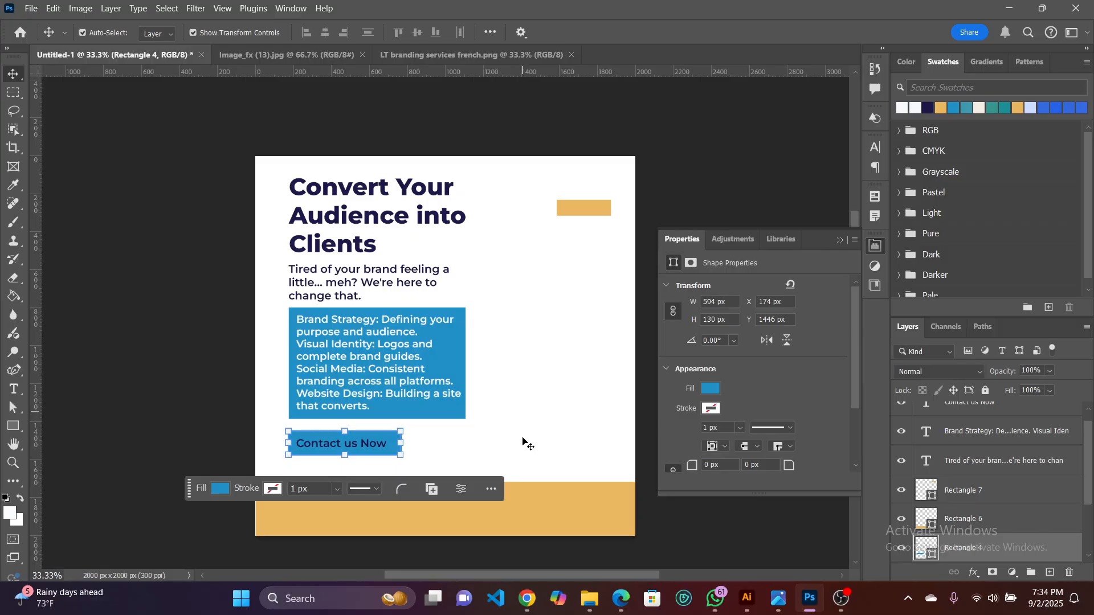
Switch to Chrome and copy the address of the ImageFX page, labs.google/fx/tools/image-fx.
left_click(527, 598)
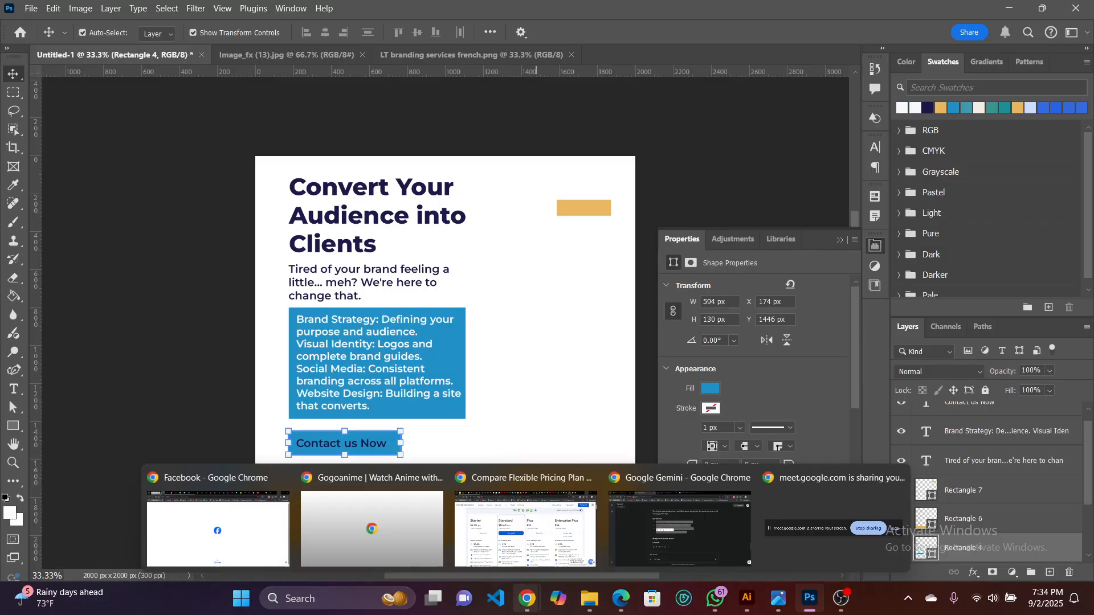
left_click(699, 534)
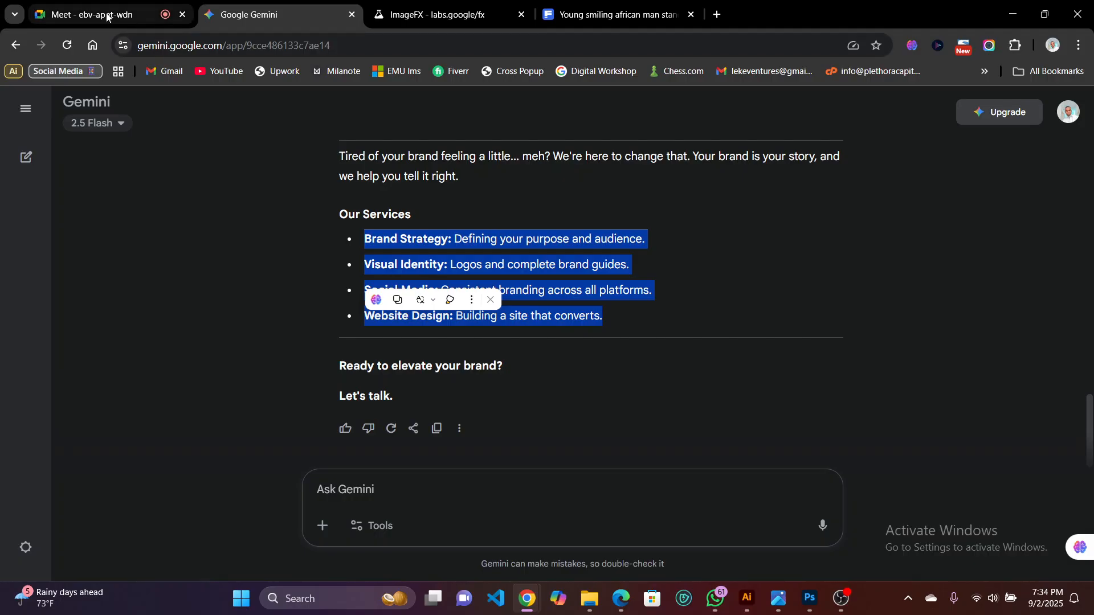
left_click(152, 17)
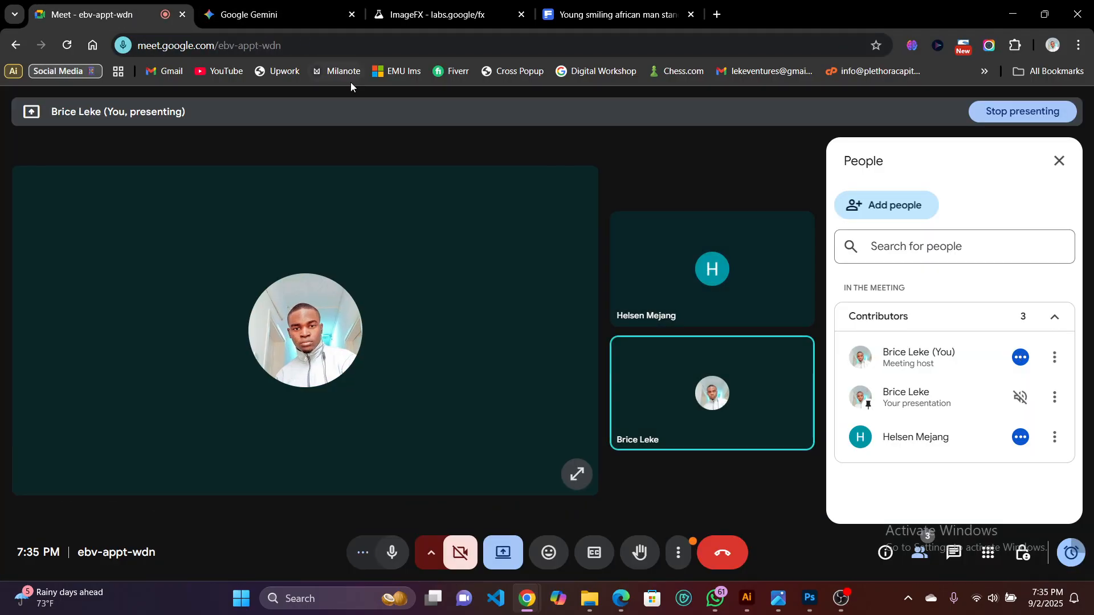
left_click(266, 16)
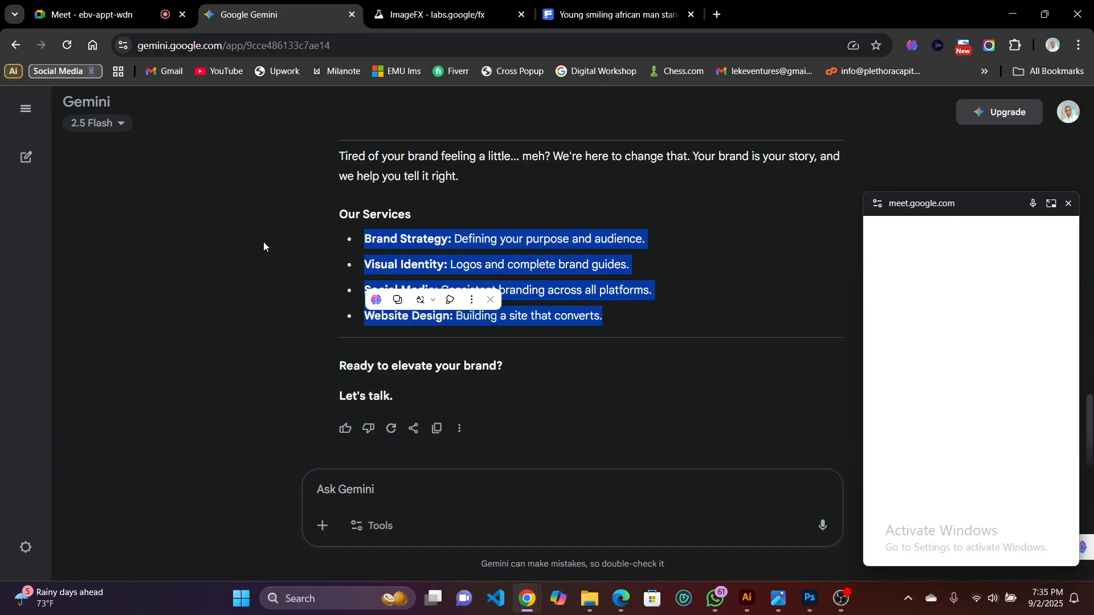
left_click(450, 15)
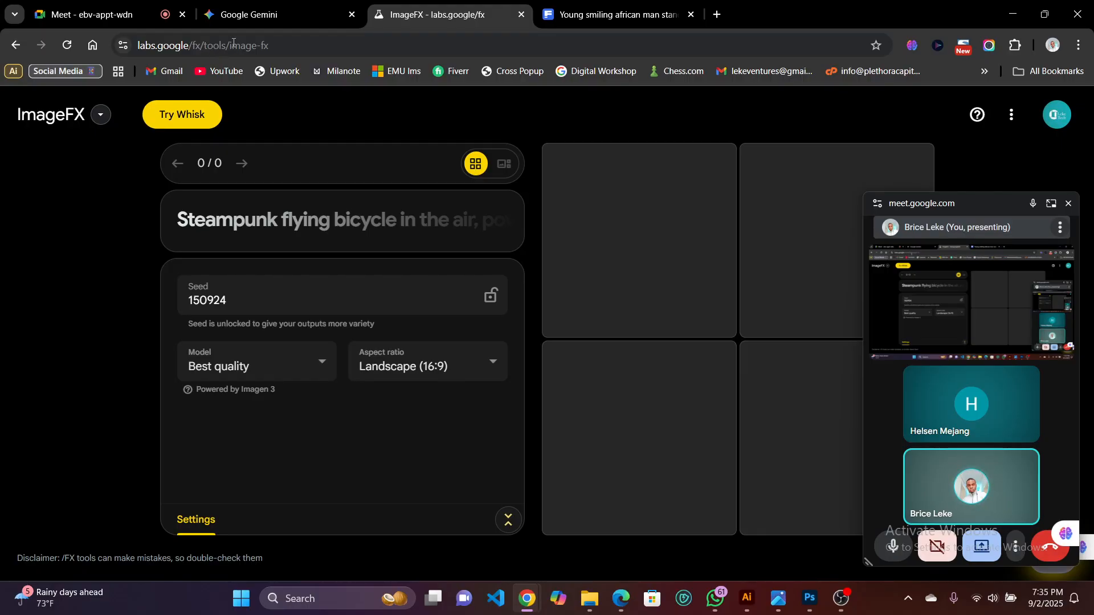
left_click_drag(268, 46, 121, 41)
key("ctrl+c")
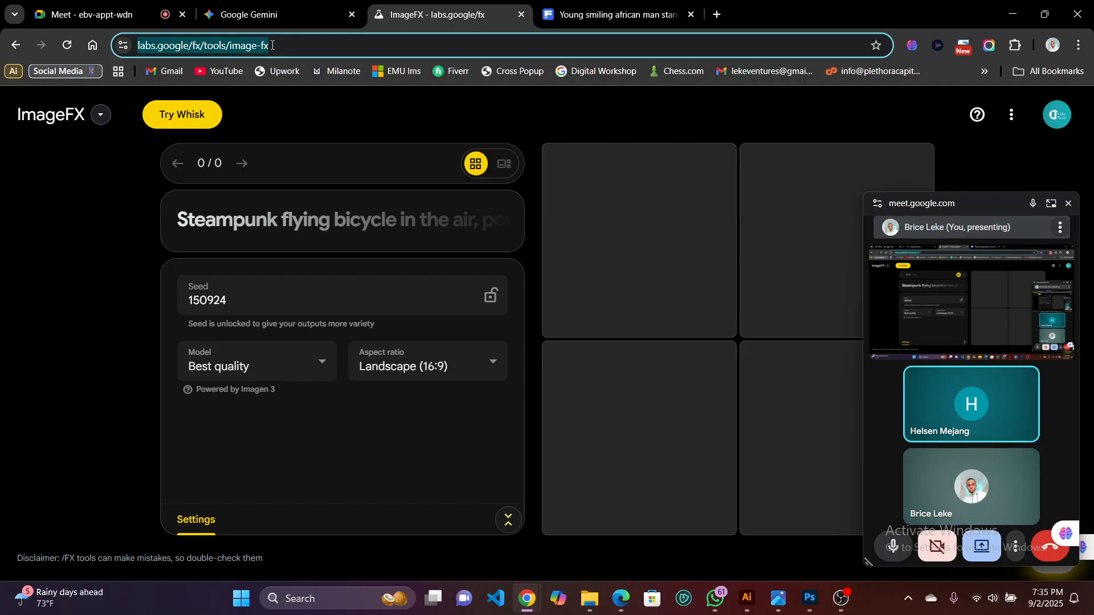
Send the copied ImageFX link in the Google Meet call chat, return to ImageFX and close the floating meeting window.
left_click(97, 19)
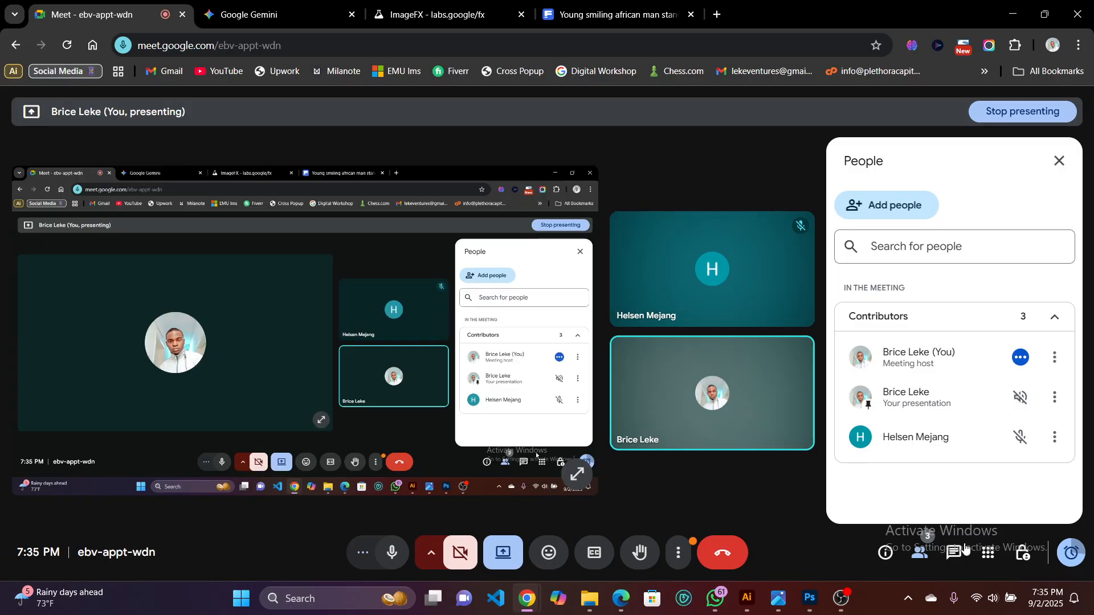
left_click(954, 551)
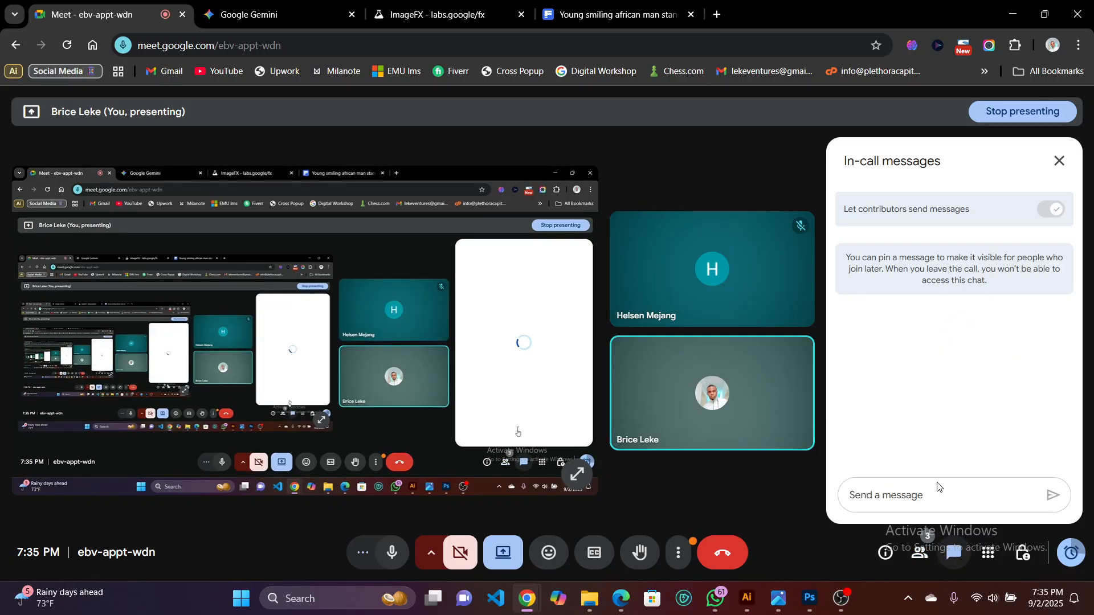
left_click(940, 494)
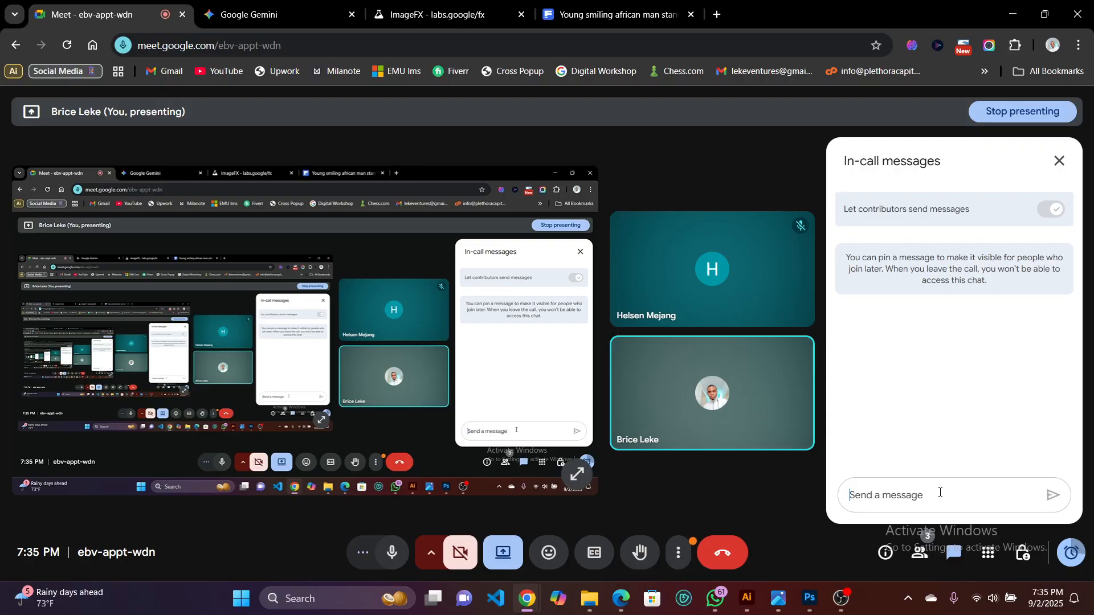
key("ctrl+v")
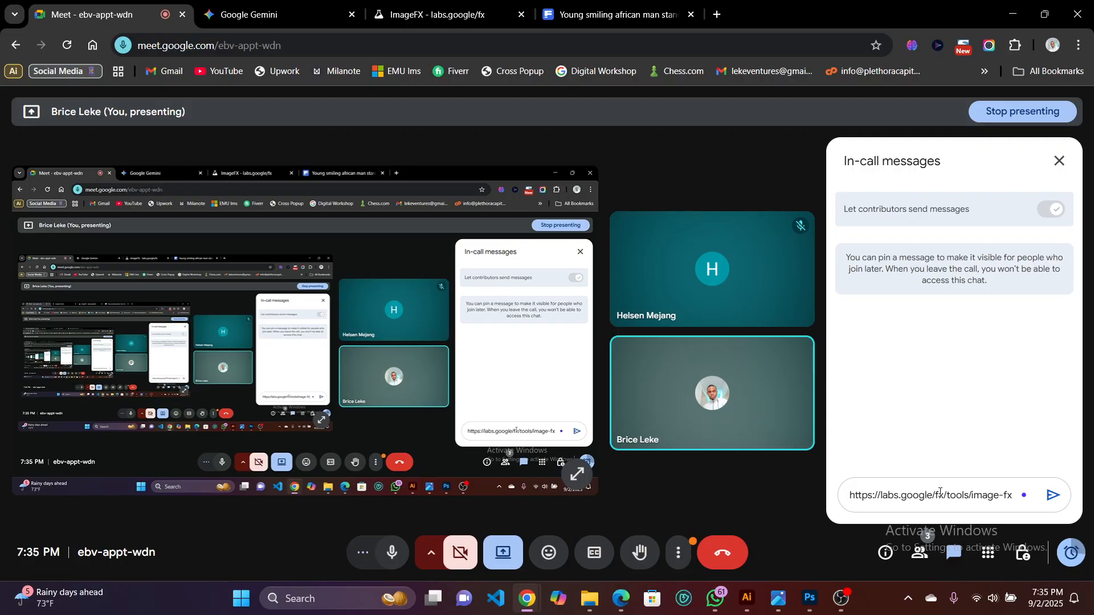
key("Return")
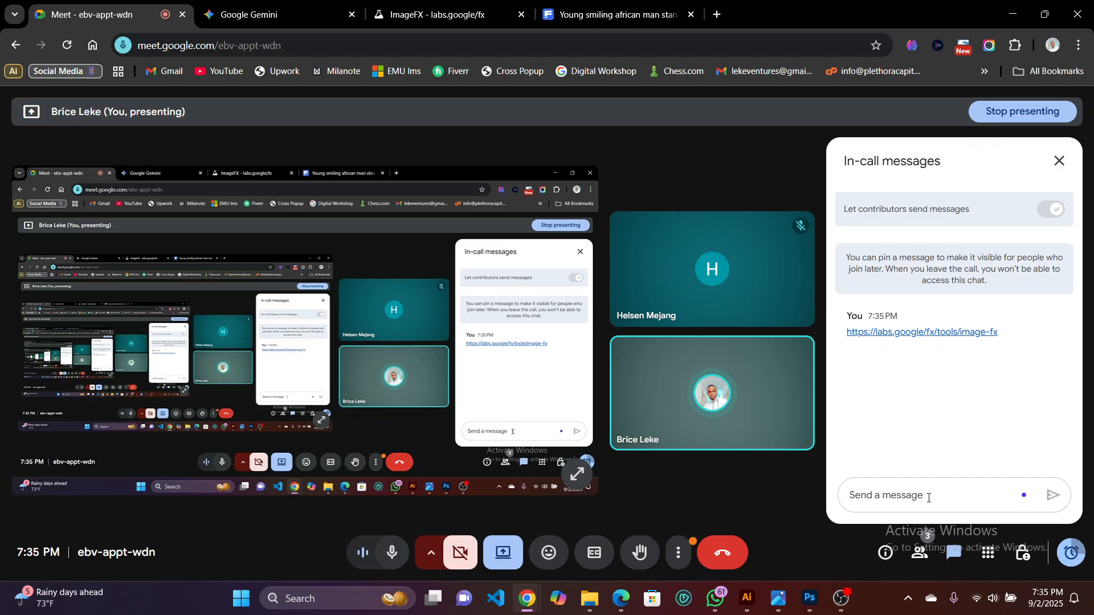
left_click(414, 19)
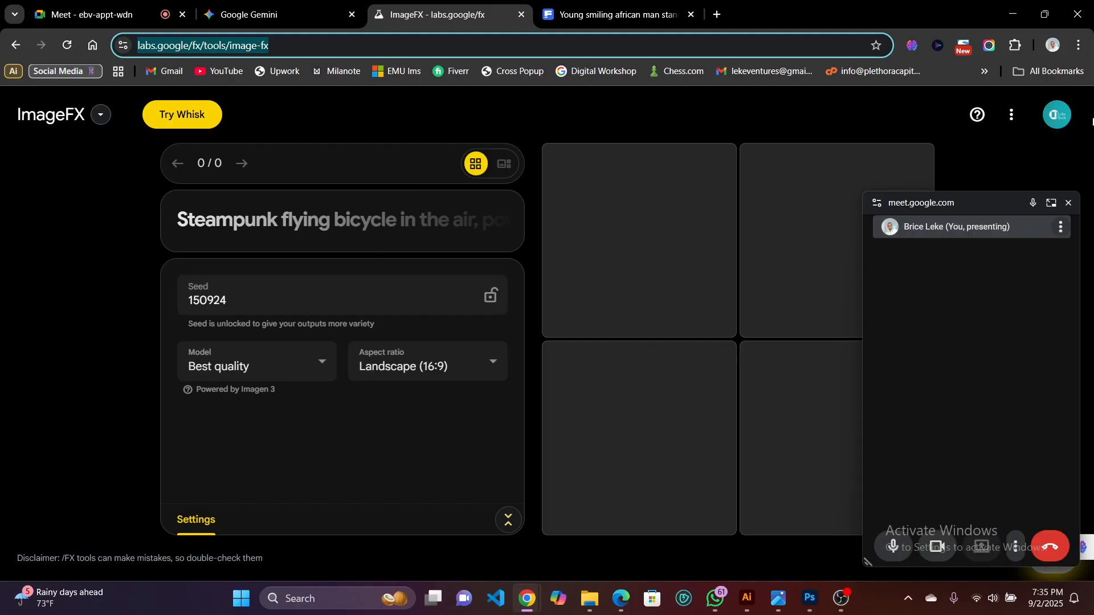
left_click(1074, 203)
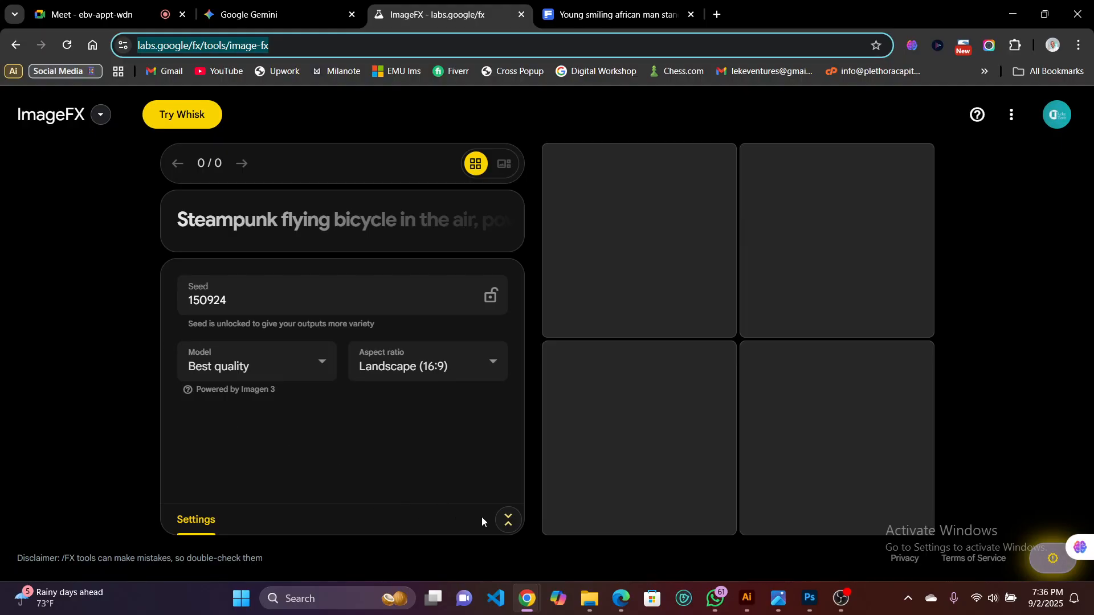
Look over ImageFX's prompt and settings areas, the Whisk notice and the image library, and return to the generator.
left_click(510, 521)
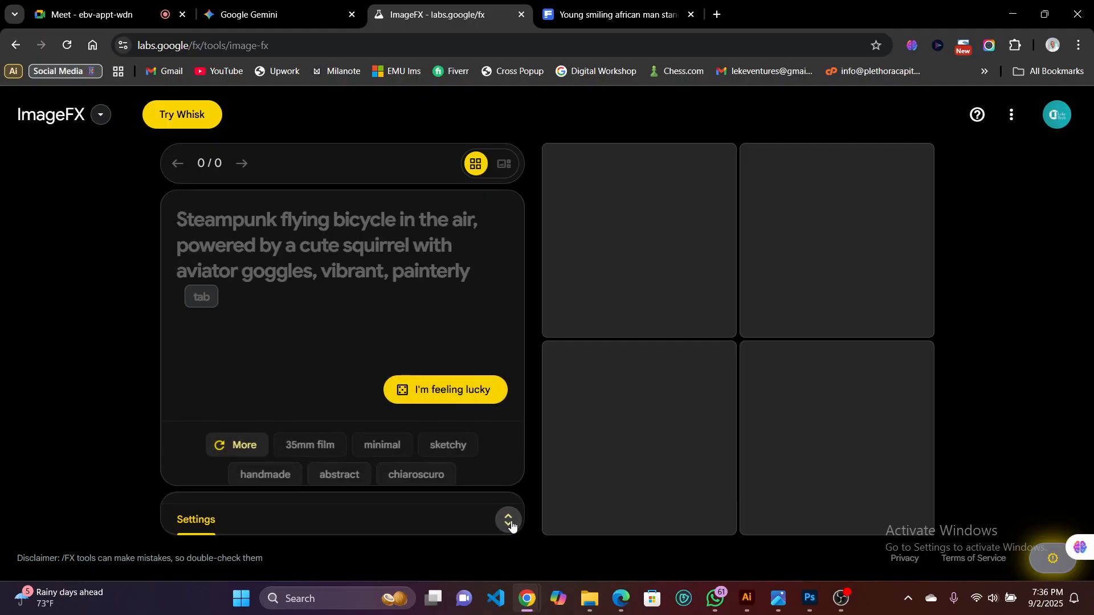
left_click(510, 521)
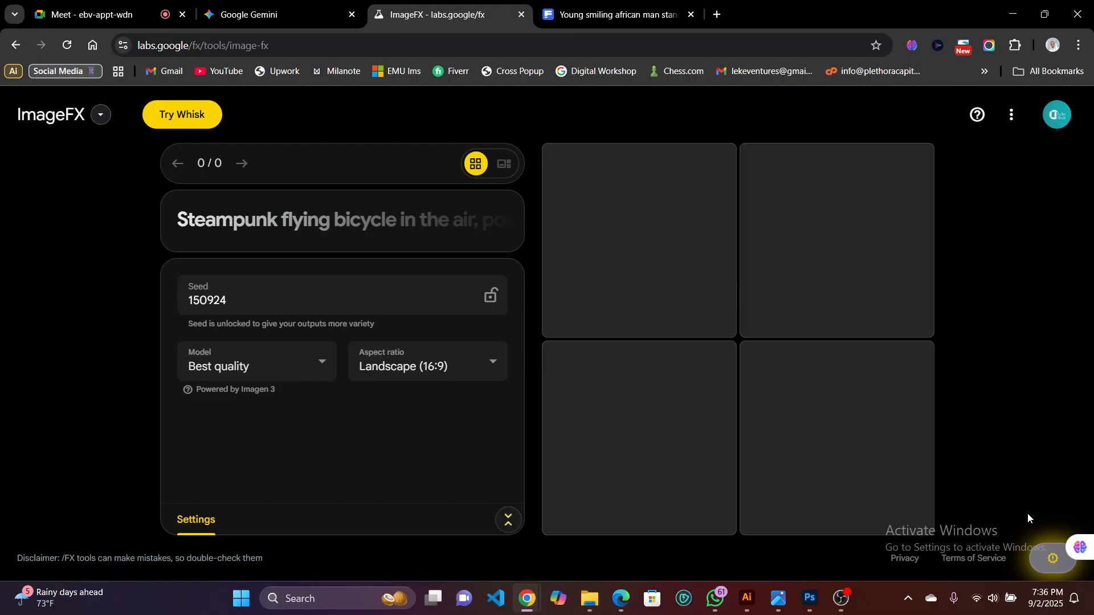
left_click(1048, 557)
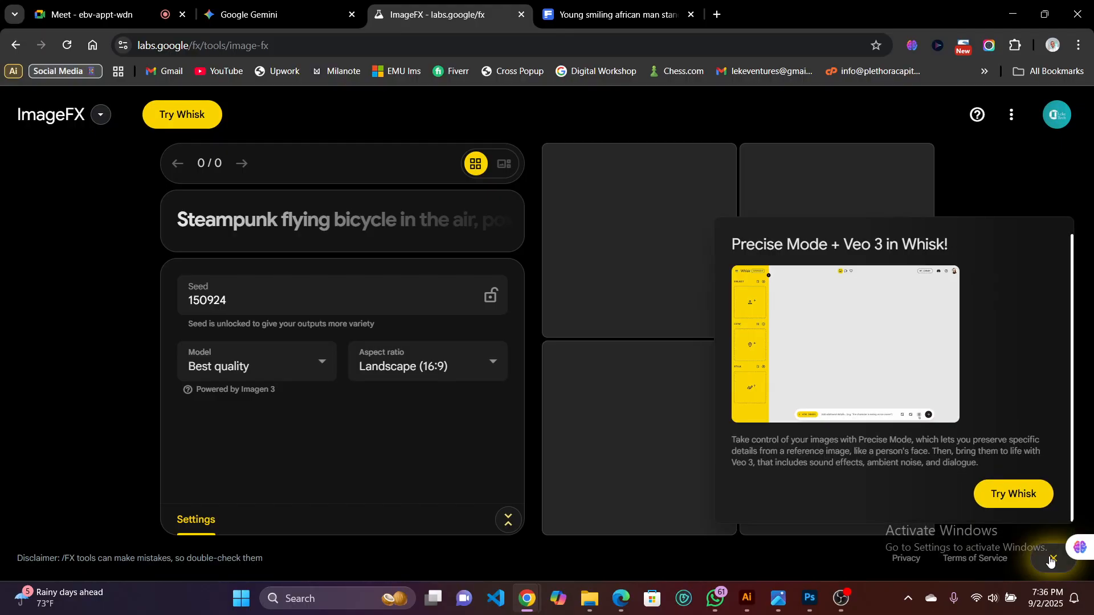
left_click(1050, 560)
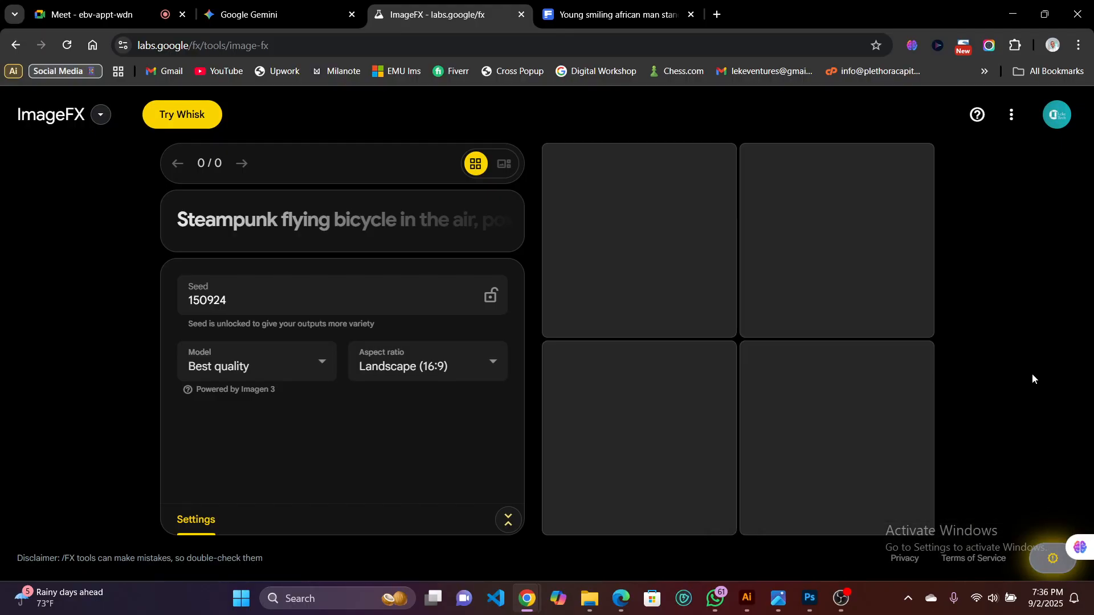
left_click(1053, 122)
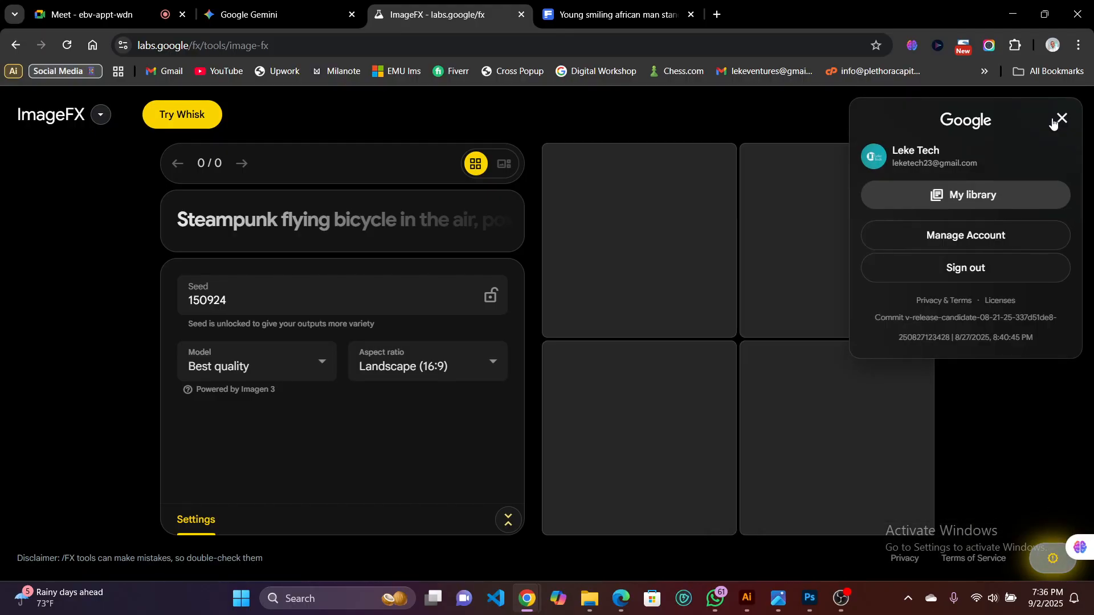
left_click(1000, 194)
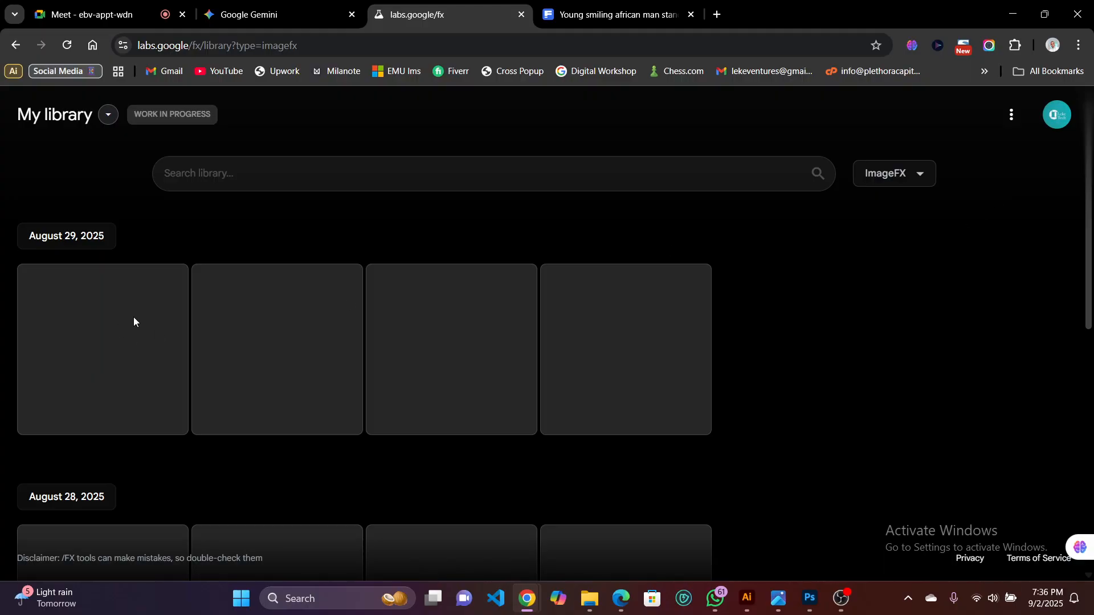
left_click(16, 45)
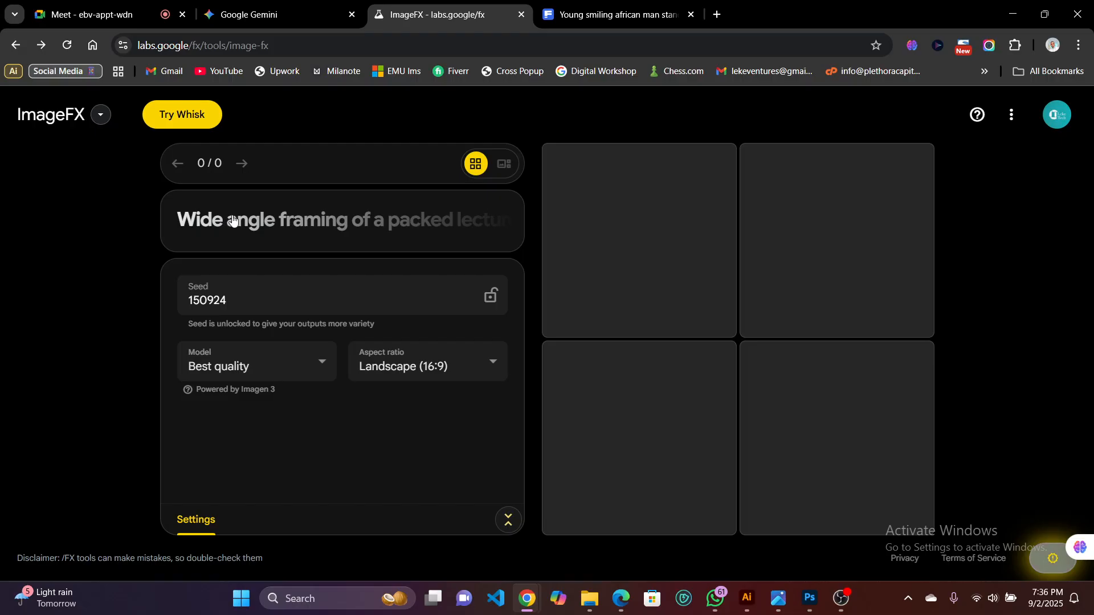
Generate images from the suggested prompt about a gorilla in a tweed suit lecturing in a packed hall.
left_click(231, 220)
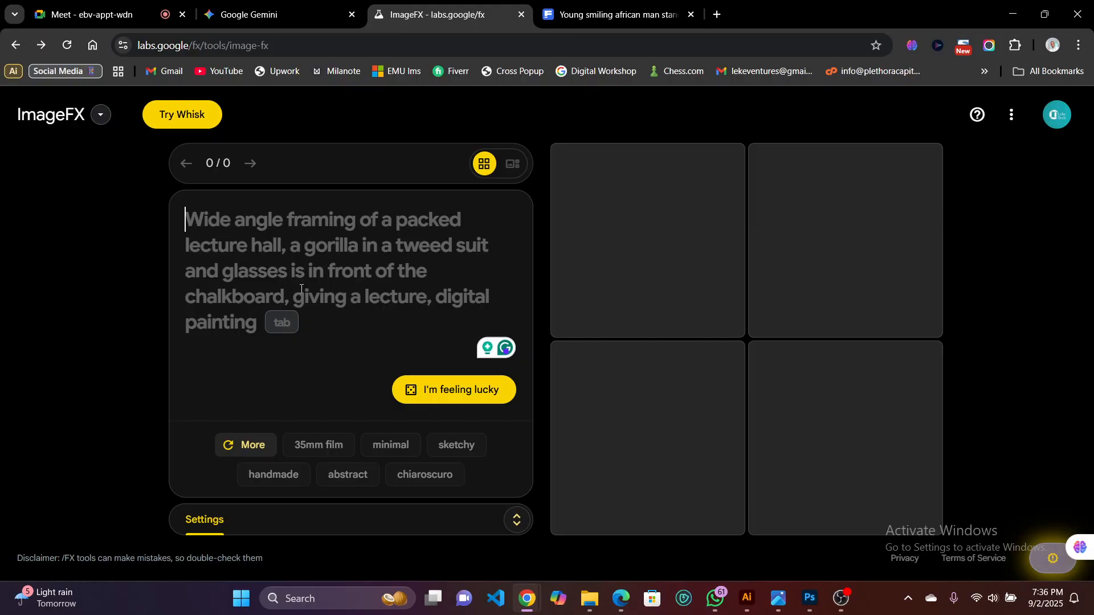
key("Tab")
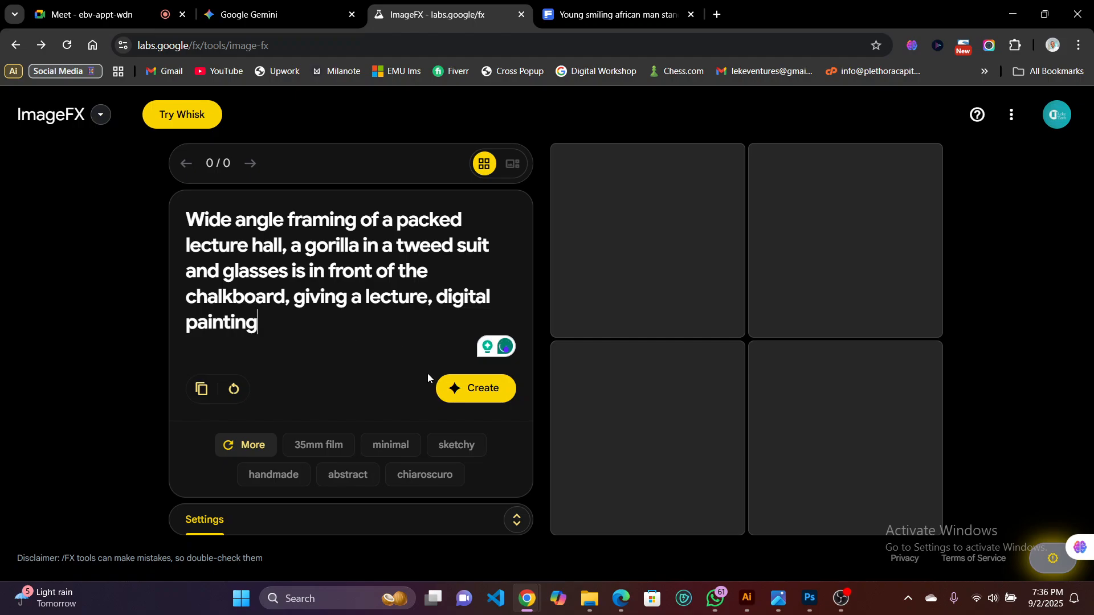
left_click(483, 393)
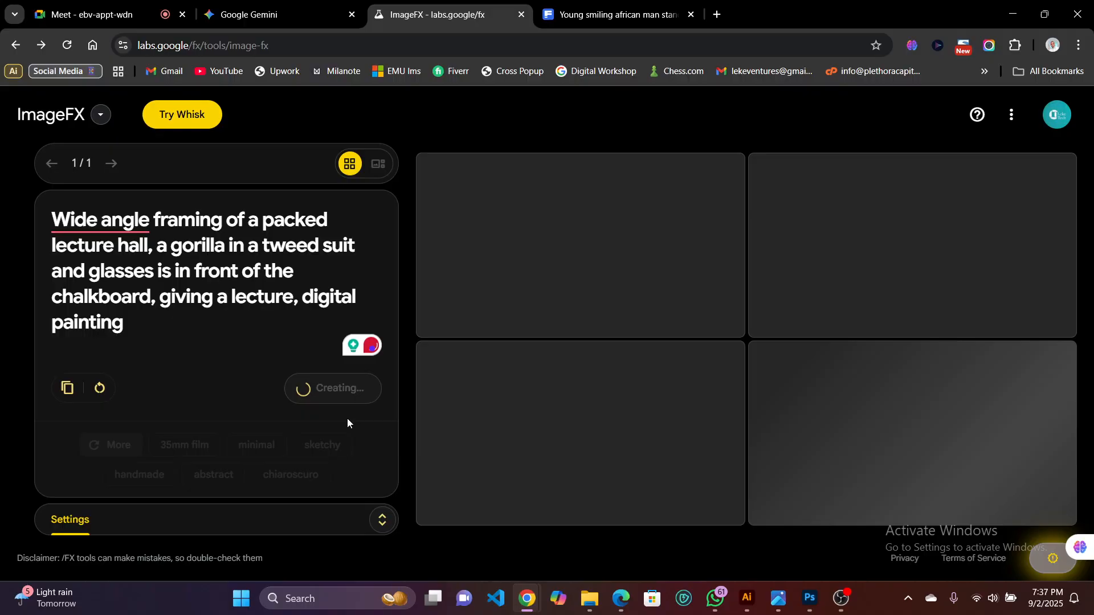
Set the ImageFX output aspect ratio to Square.
left_click(382, 523)
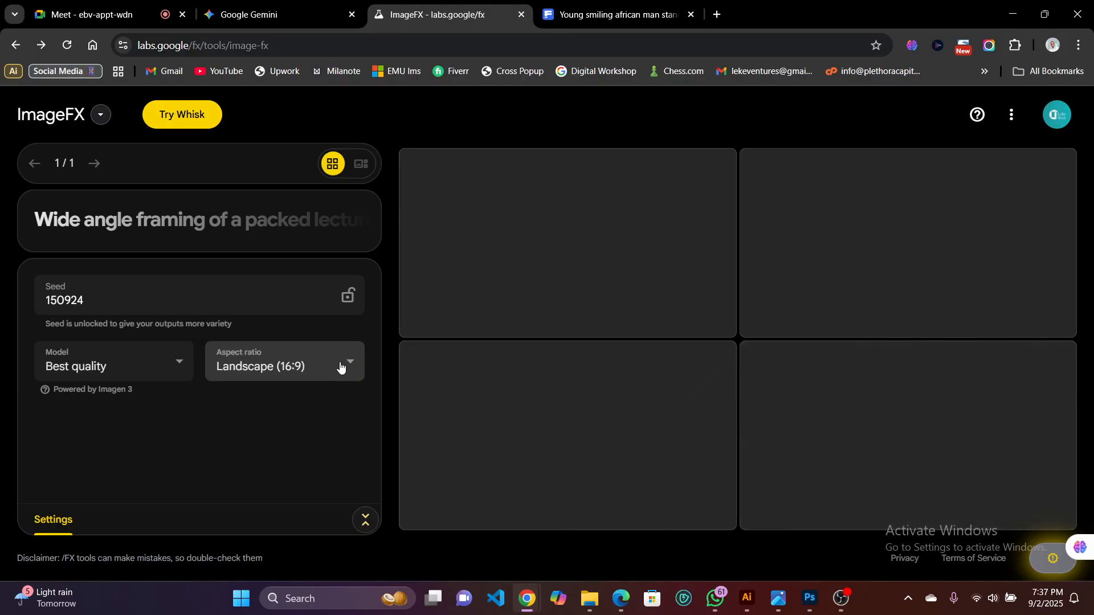
left_click(342, 367)
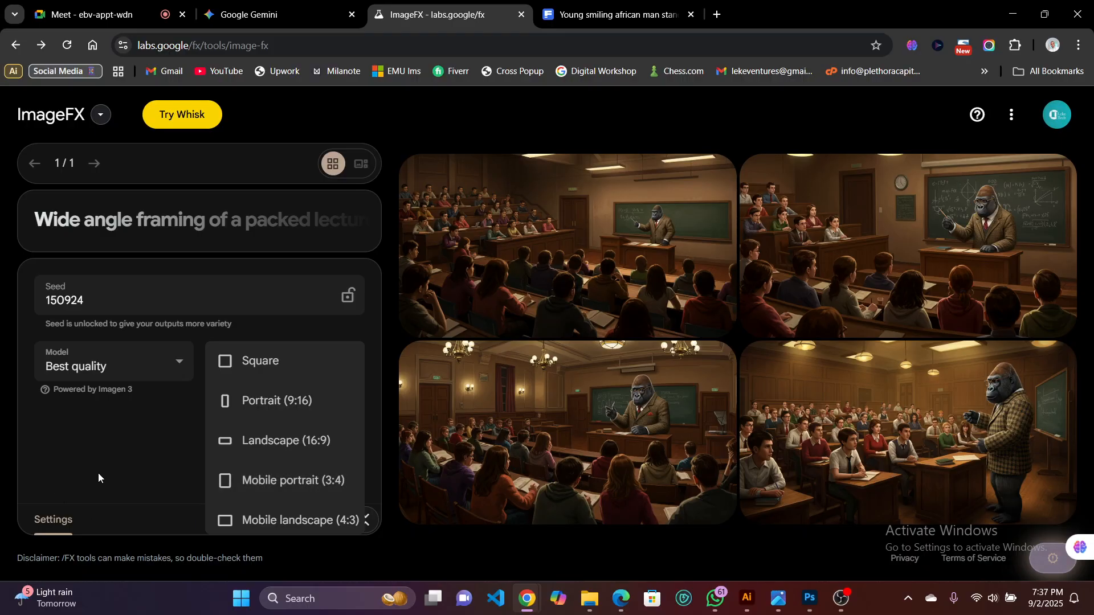
left_click(84, 470)
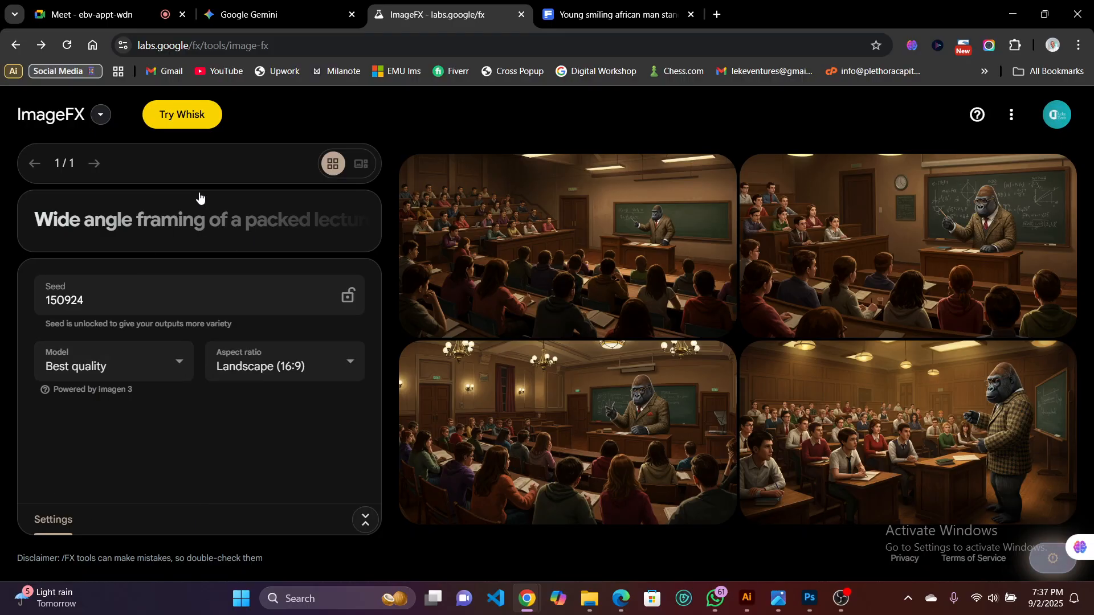
left_click(350, 357)
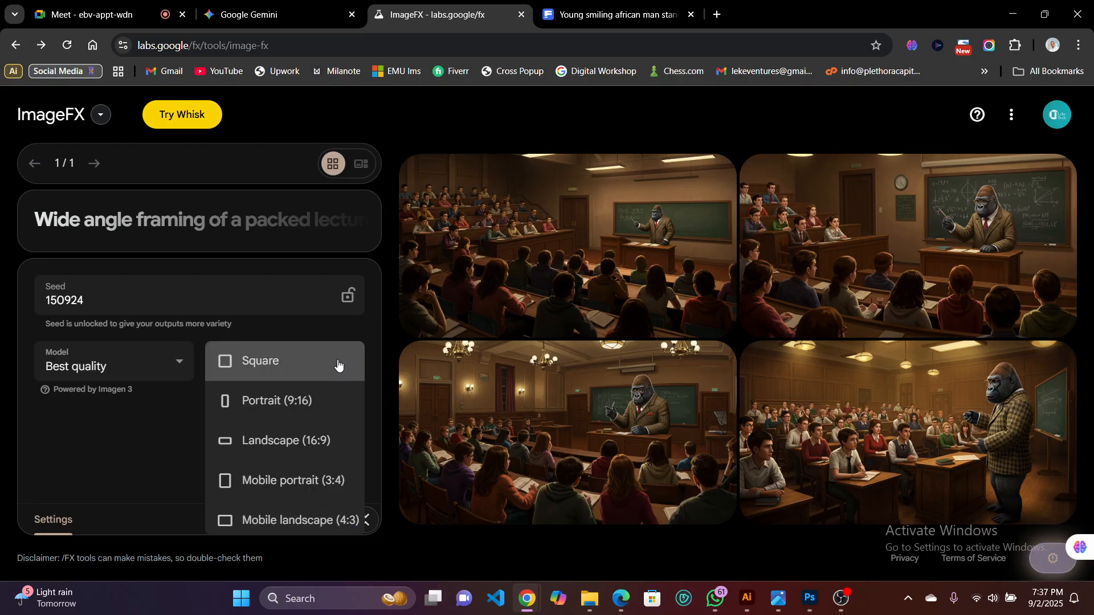
left_click(337, 365)
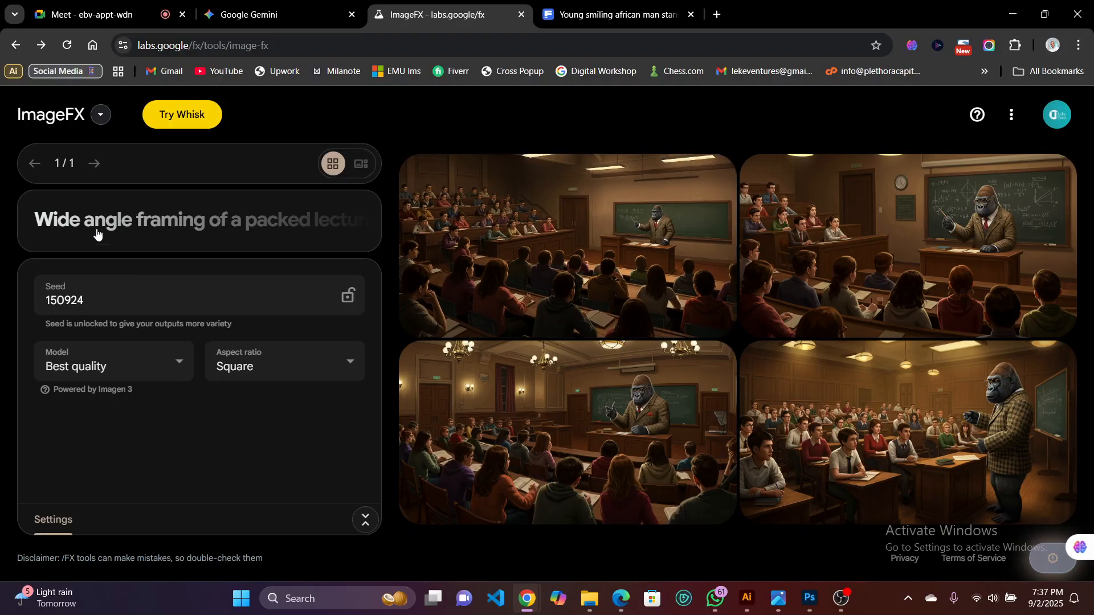
Replace the gorilla lecture prompt with "a black beautiful lady dressed in a casual profesional outfit".
left_click(131, 224)
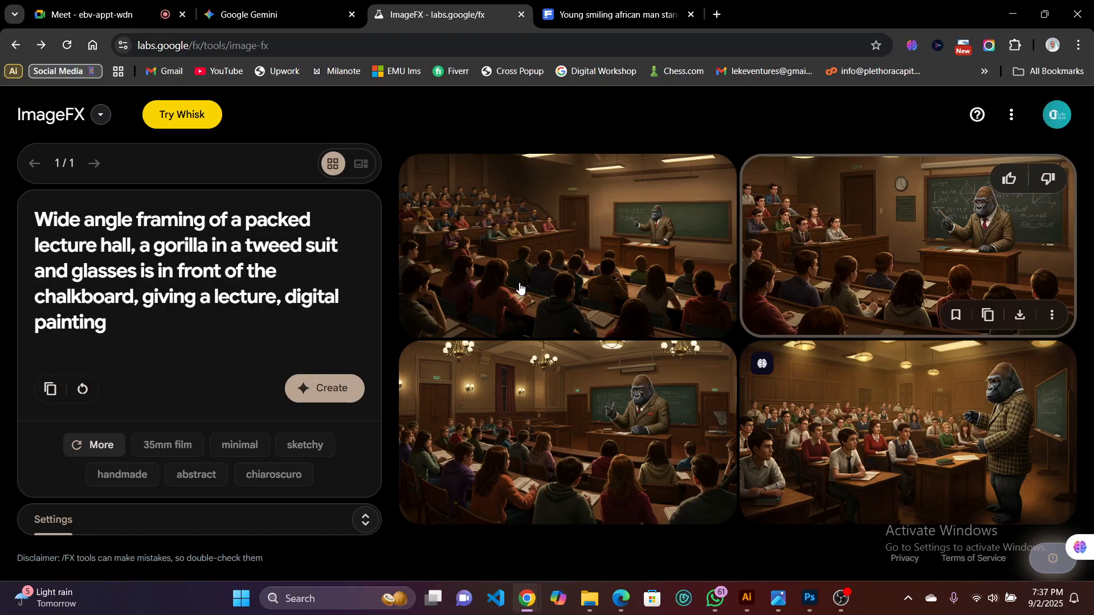
left_click(206, 336)
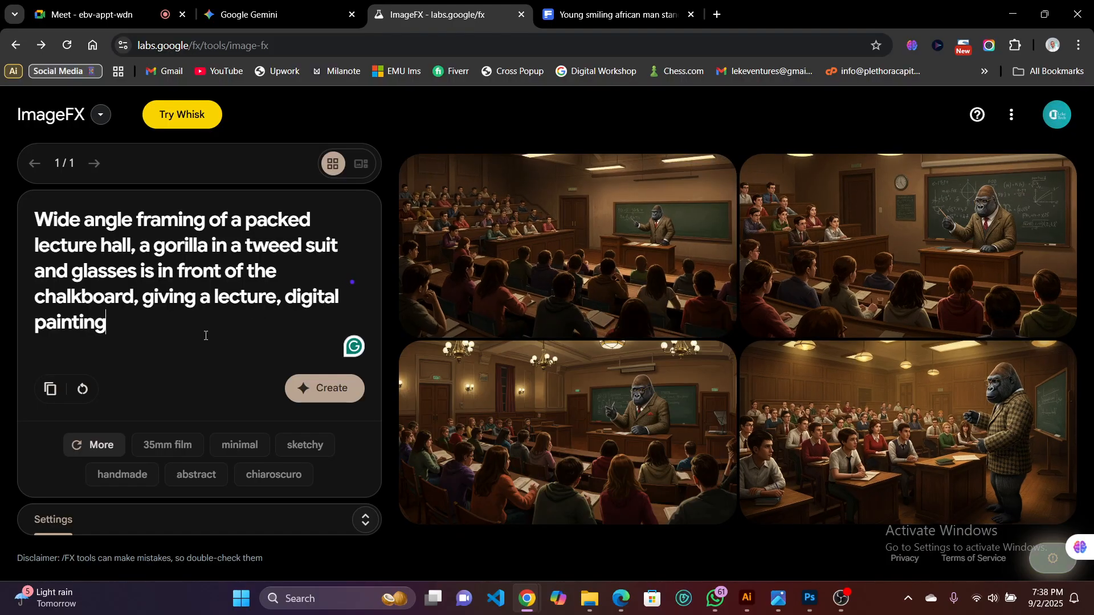
key("ctrl+a")
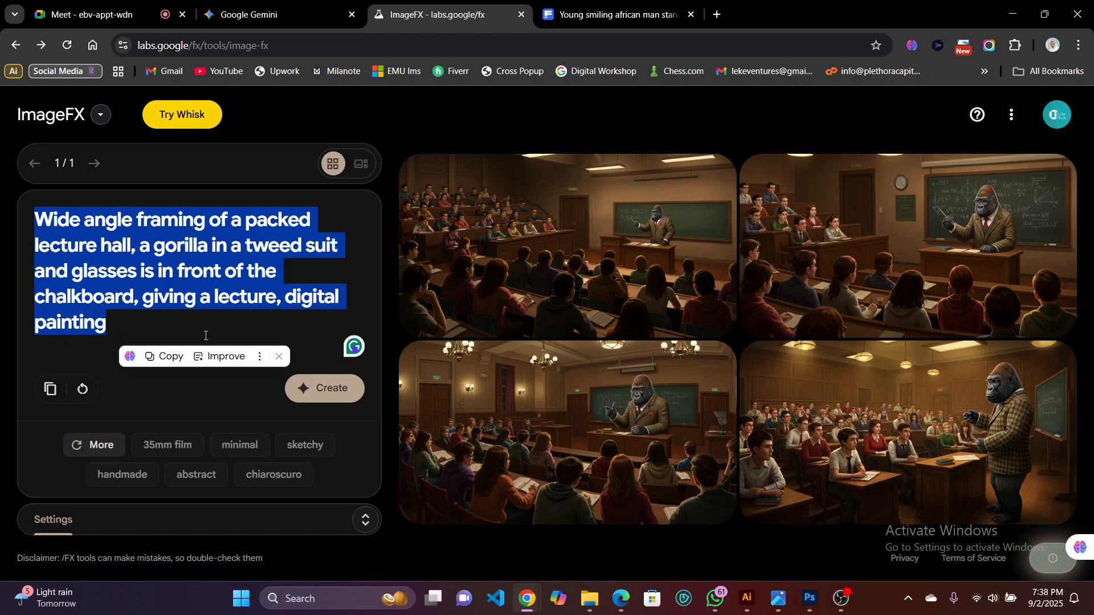
type("a b")
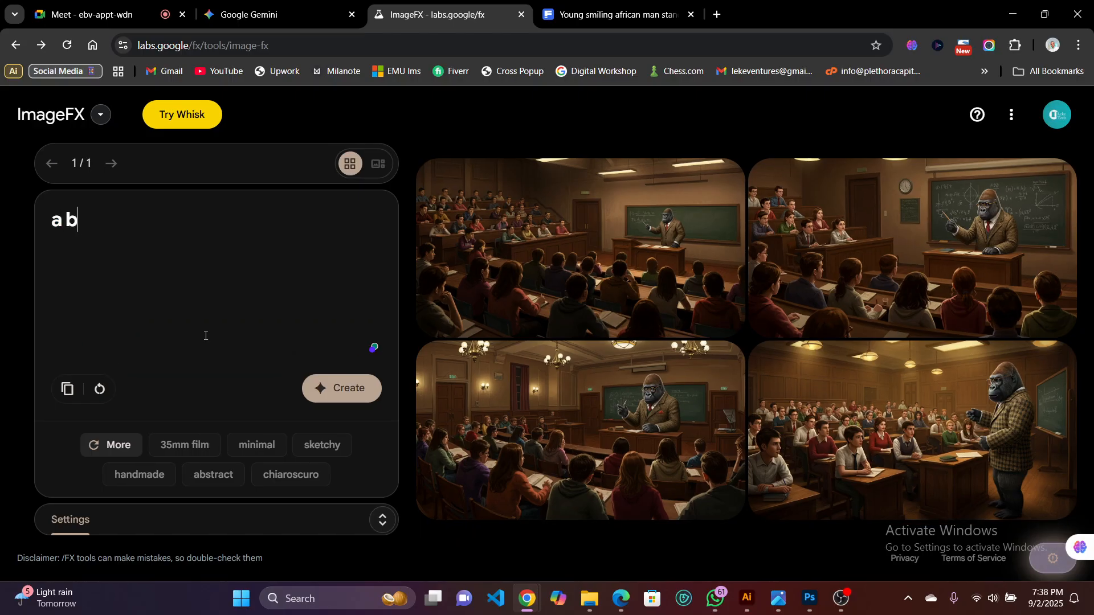
type("lack wo")
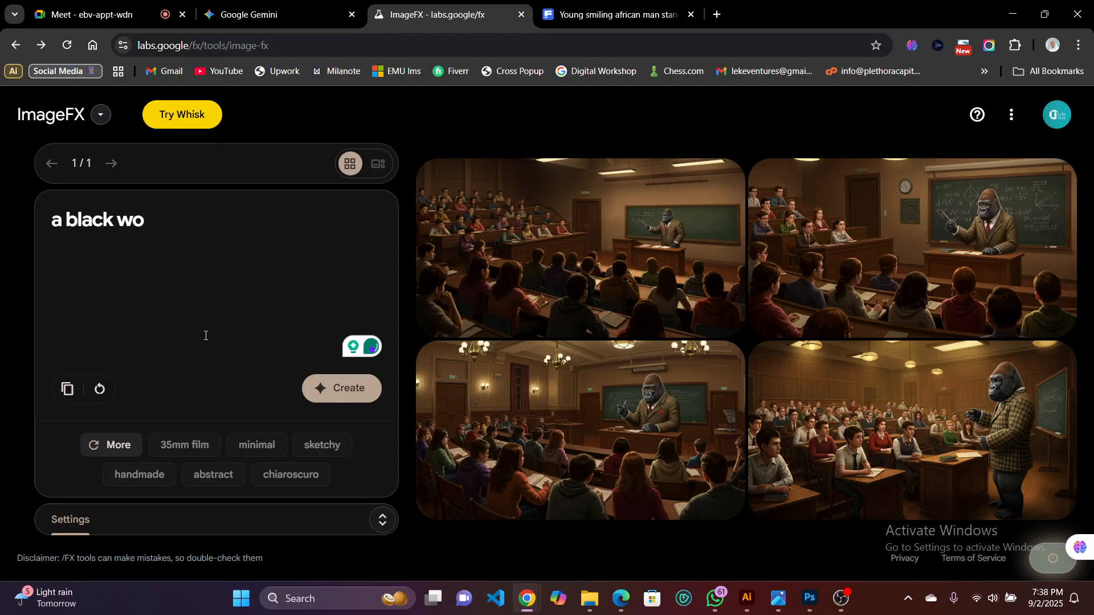
key("BackSpace")
key("BackSpace")
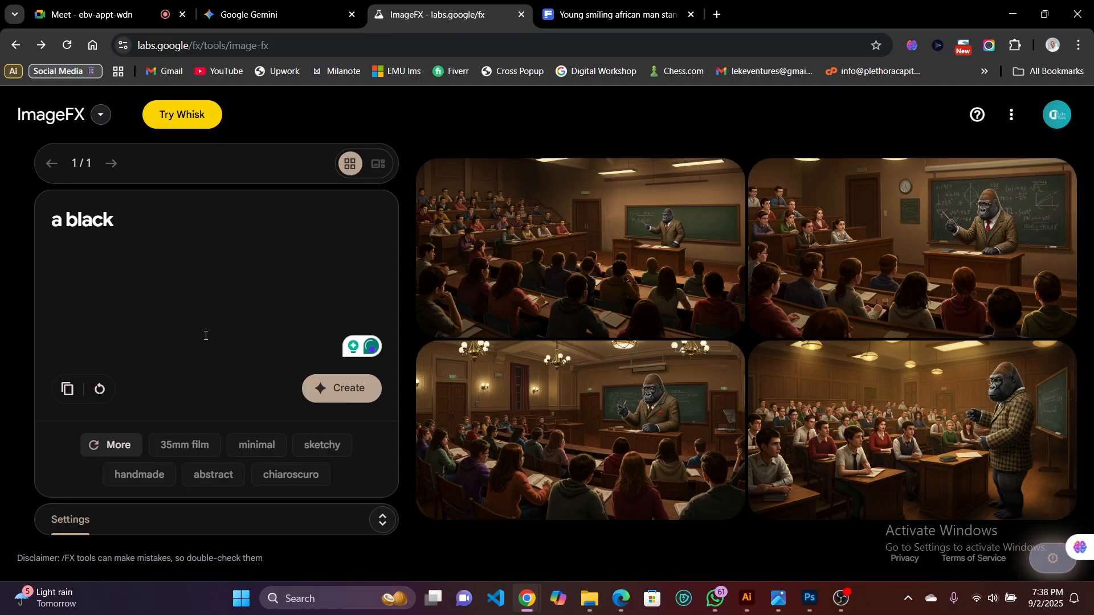
type("beau")
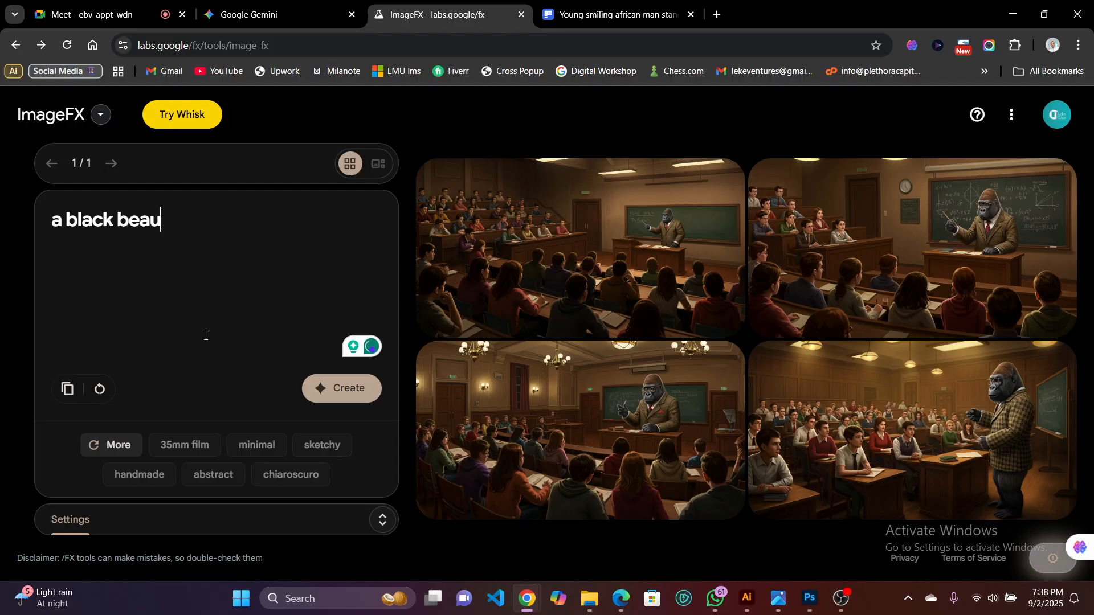
type("tifl")
key("BackSpace")
type("ul lady")
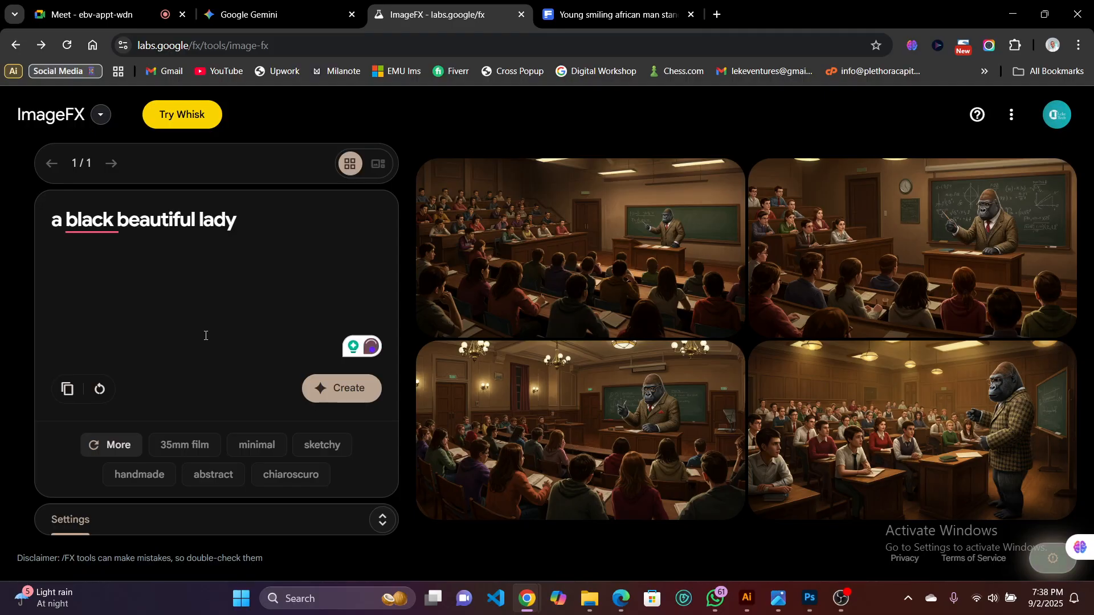
type(" dre")
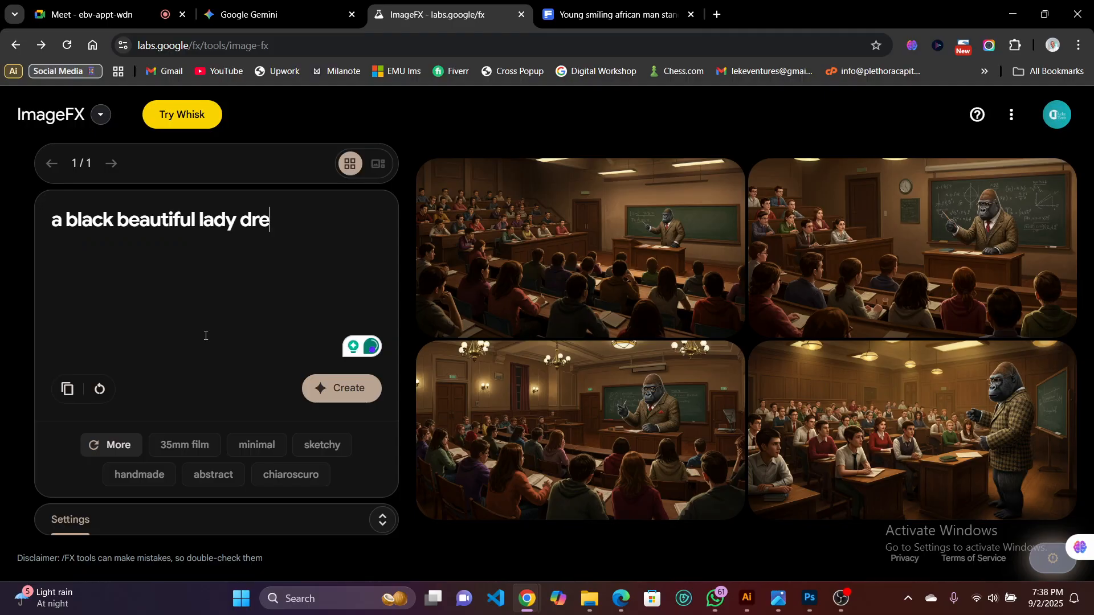
type("ss")
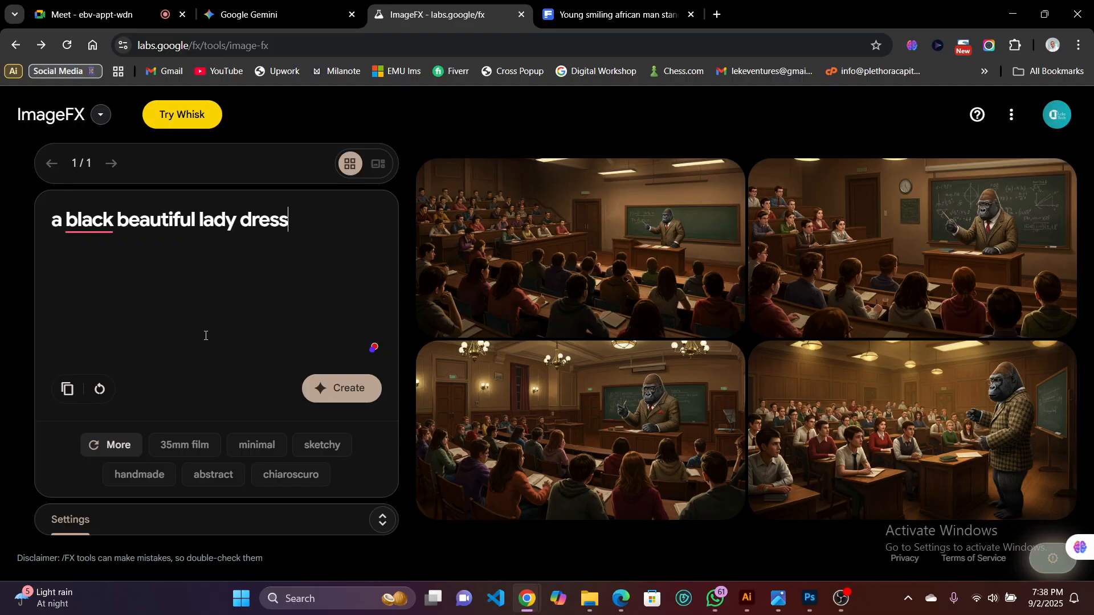
type("ed ")
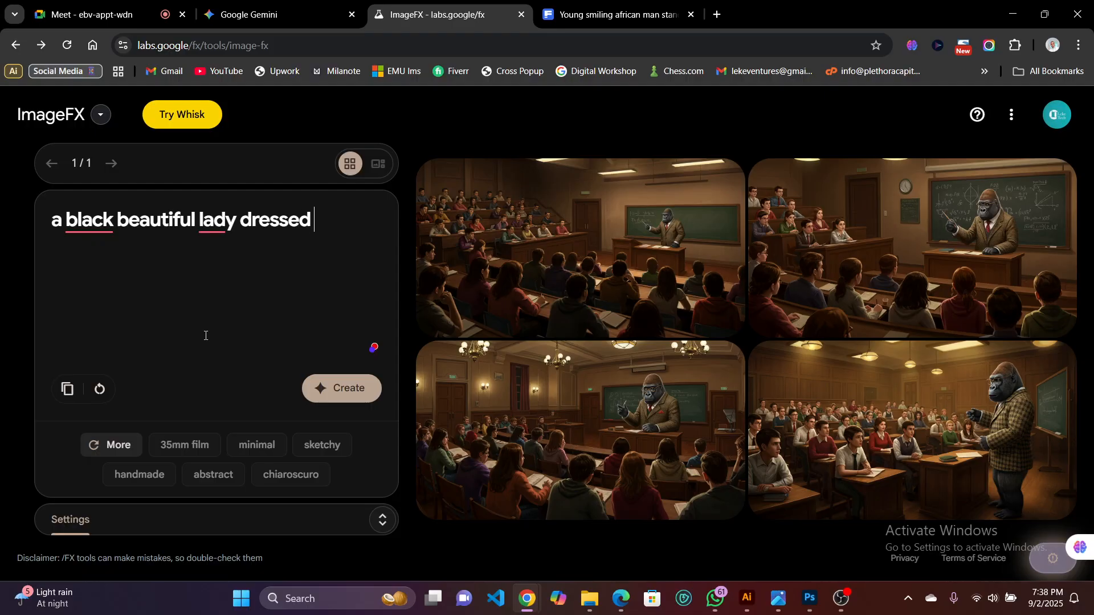
type("in a casual ")
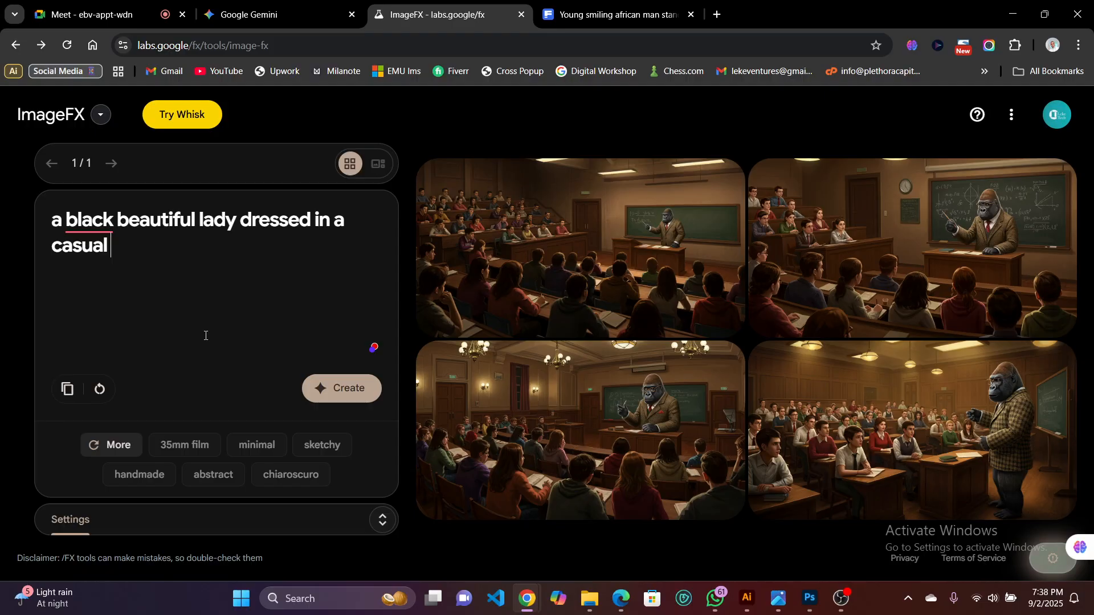
type("prod")
key("BackSpace")
type("f")
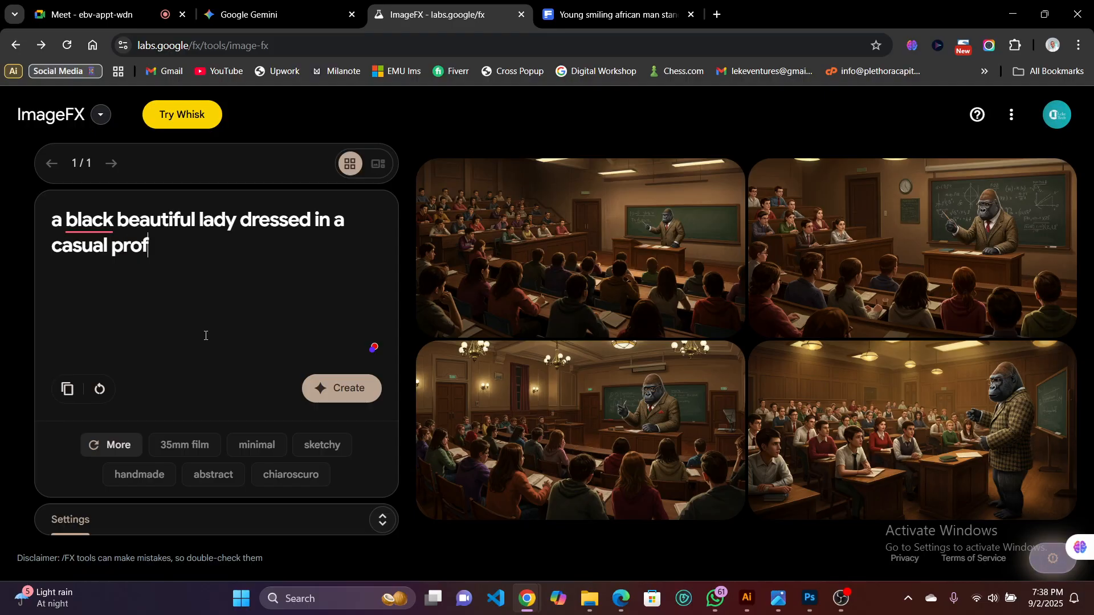
type("esional ")
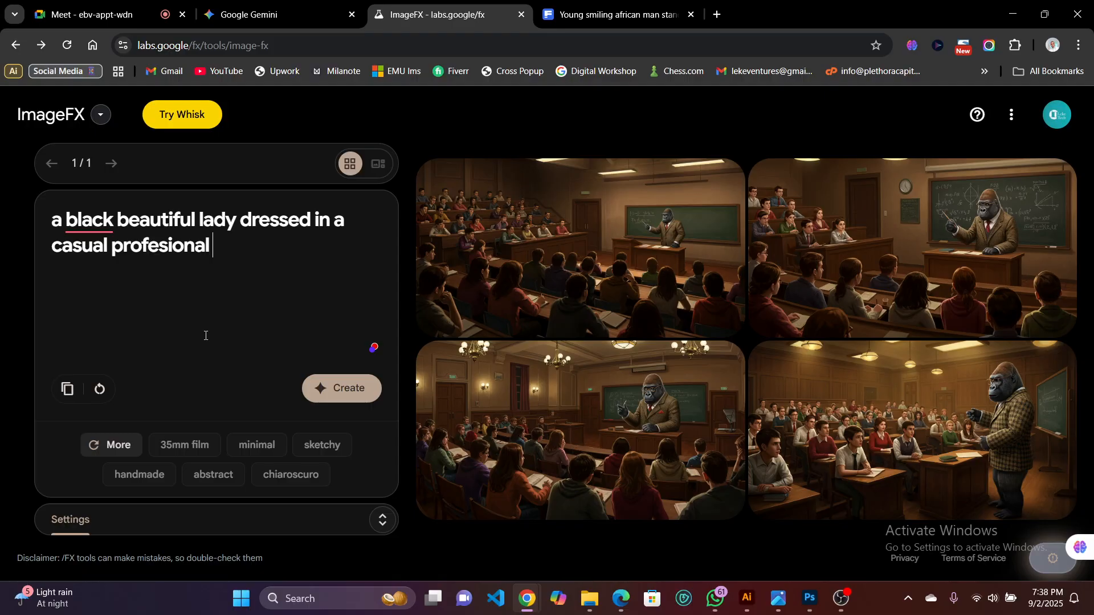
type("ou")
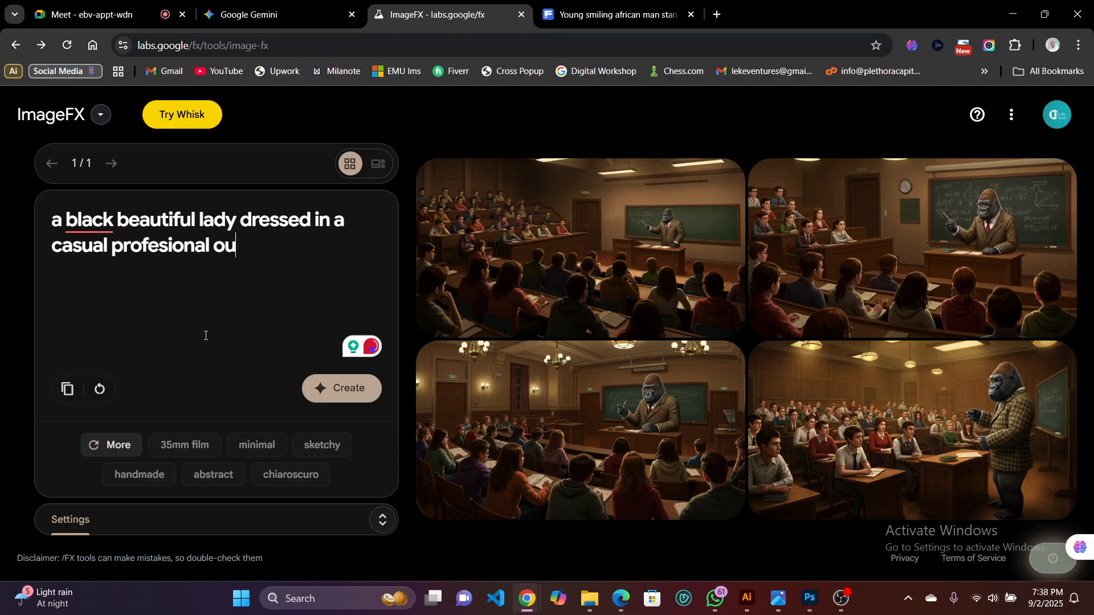
type("tfit")
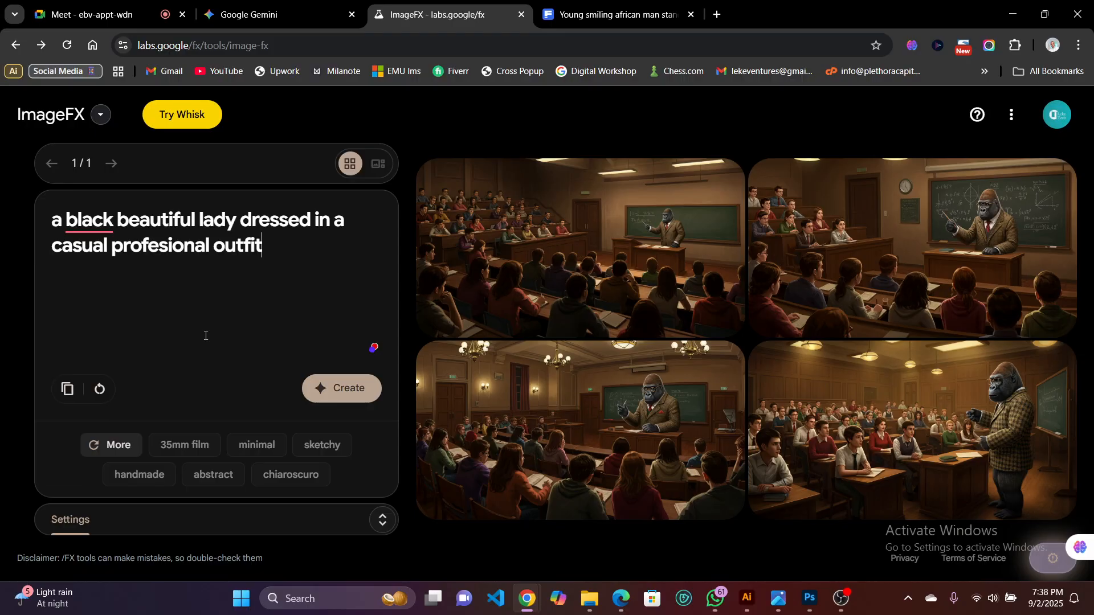
Extend the prompt with ", holding a laptop on her hand with a gentle smile on her face" and generate the images.
type(", hol")
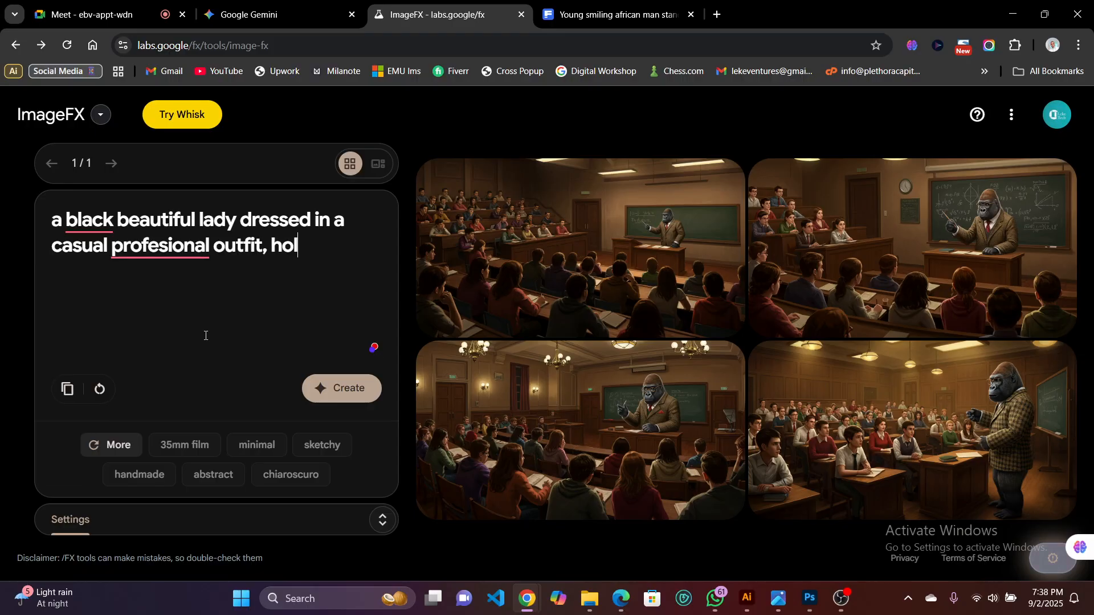
type("din")
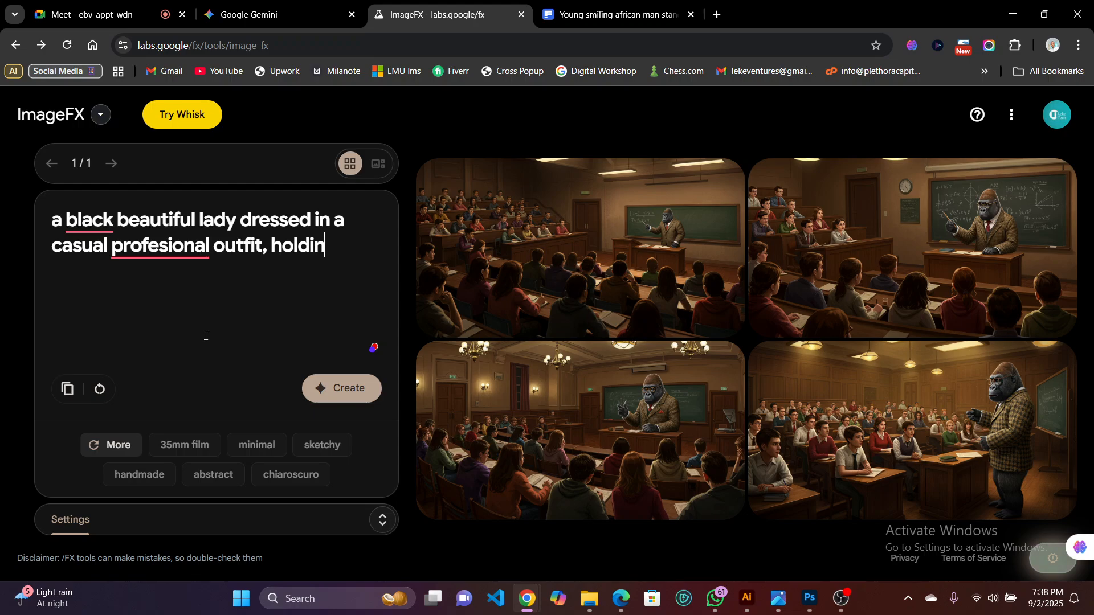
type("g a lap")
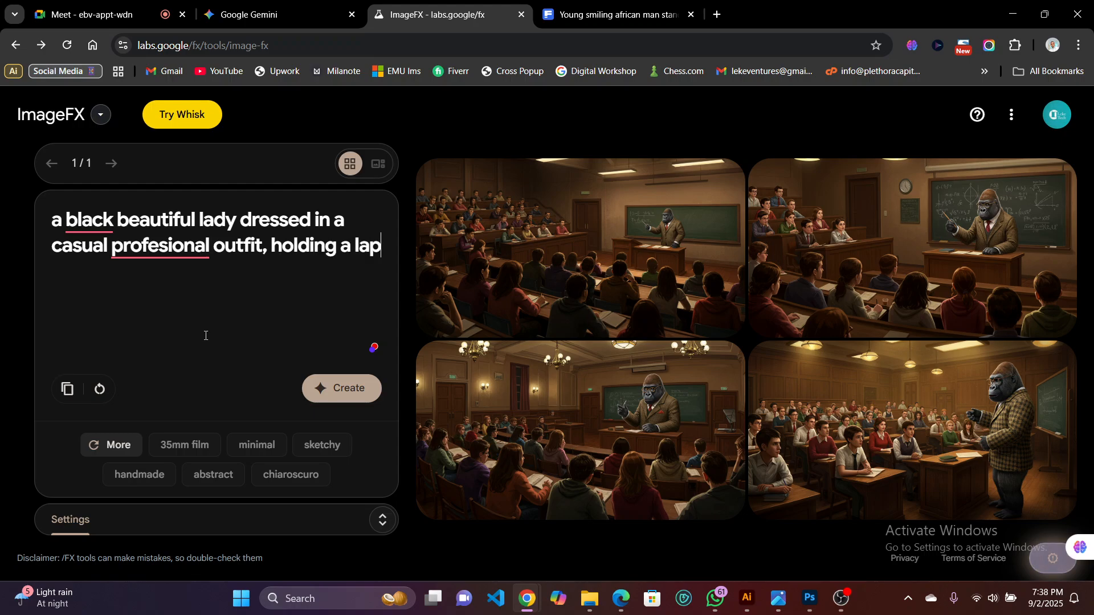
type("top on h")
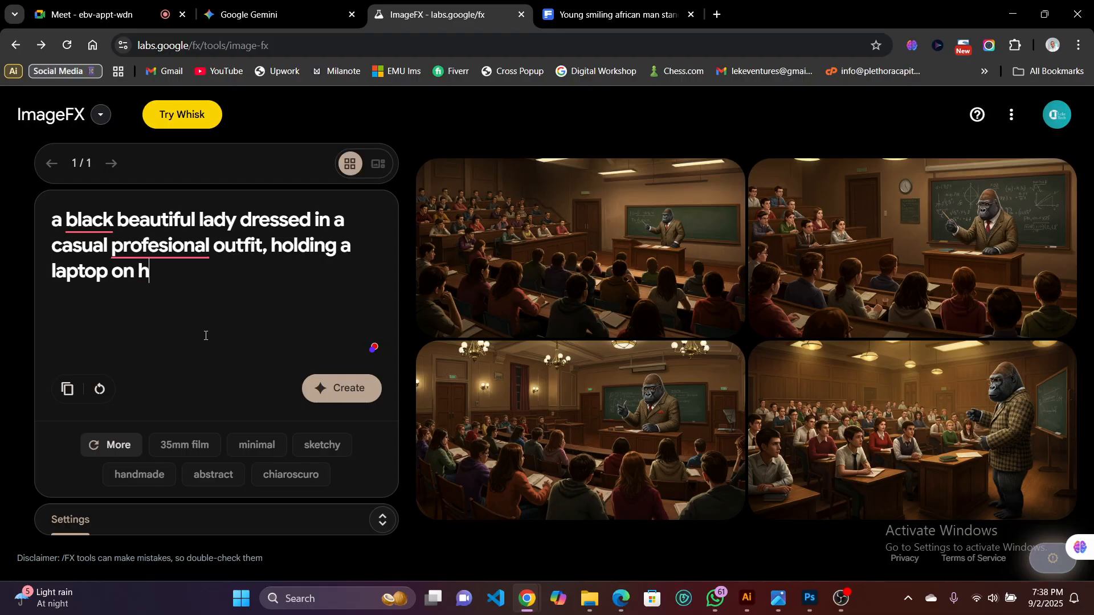
type("er hab")
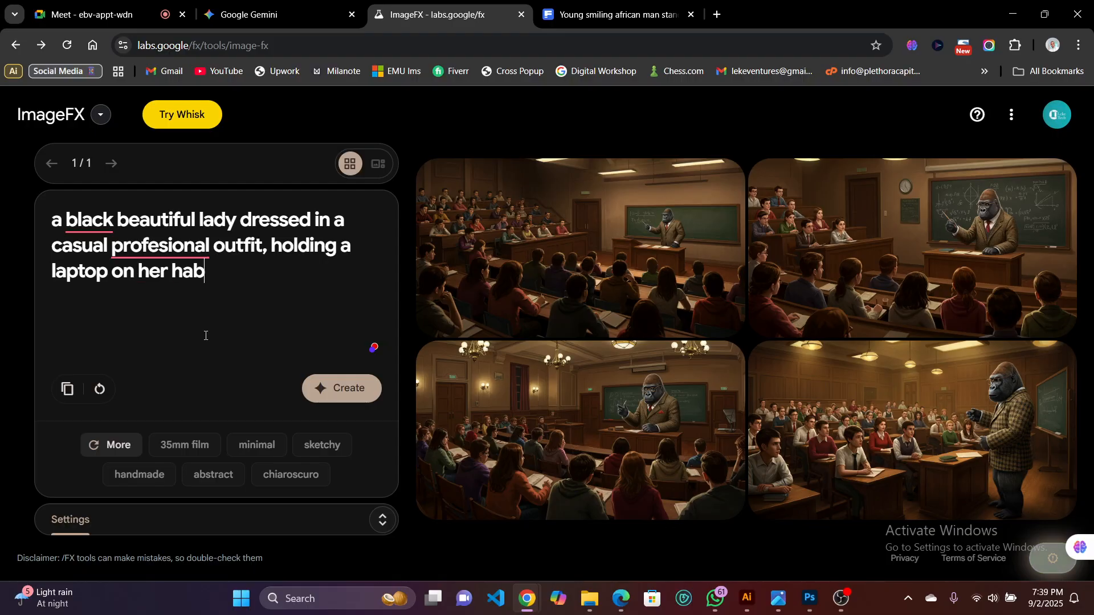
key("BackSpace")
type("nd wi")
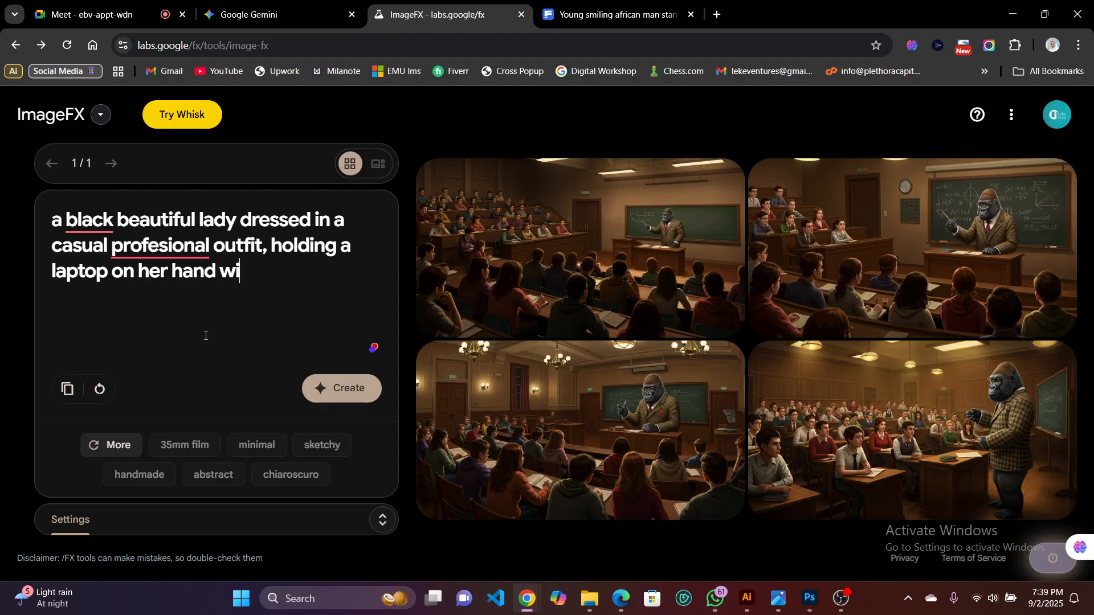
type("th a gent")
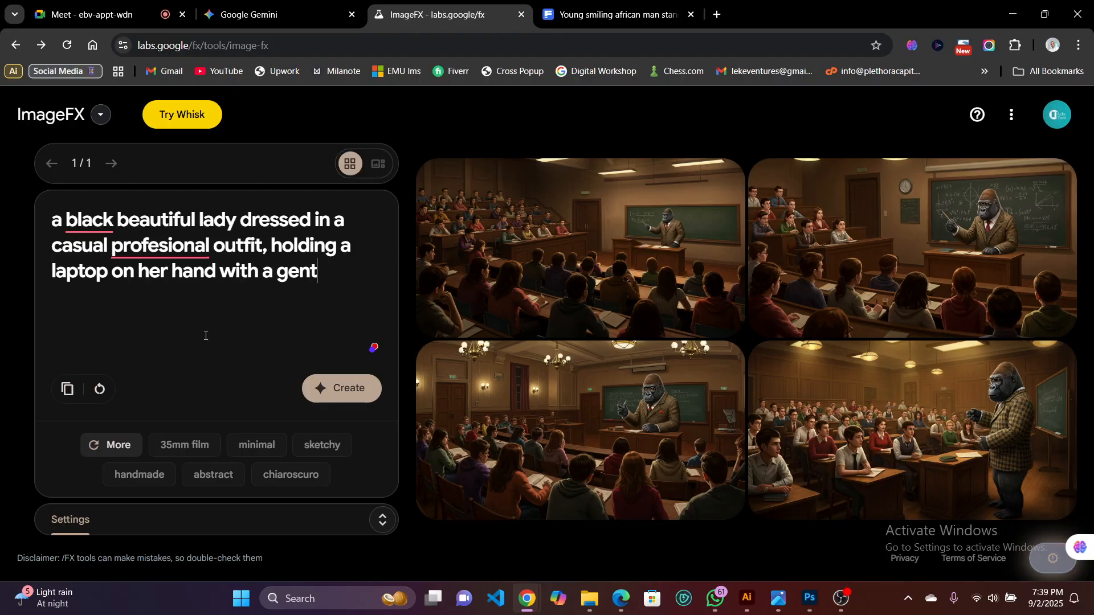
type("le smile ")
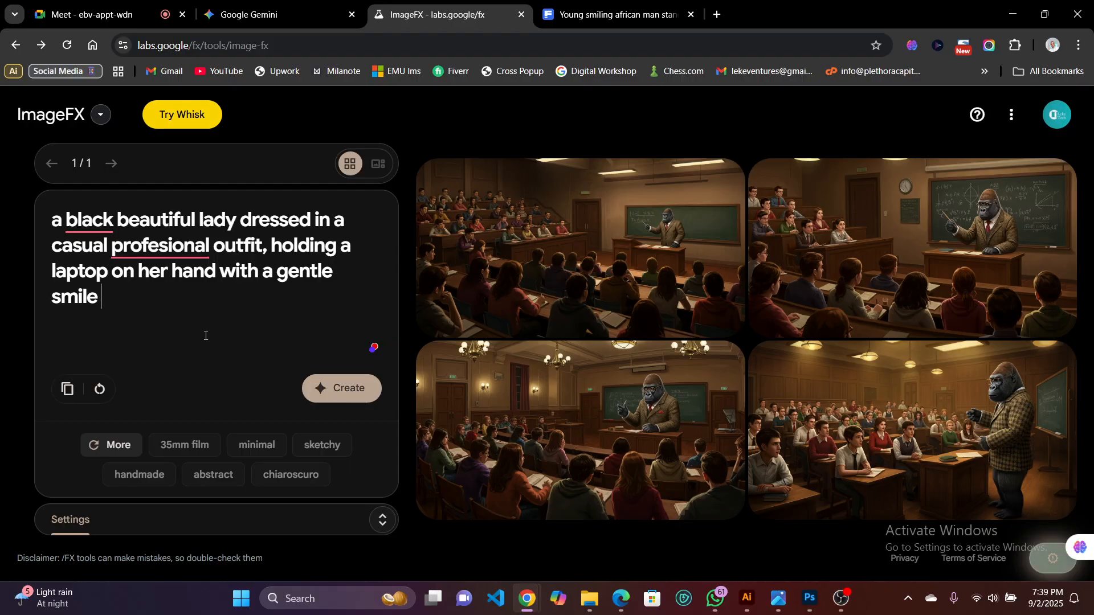
type("on her ")
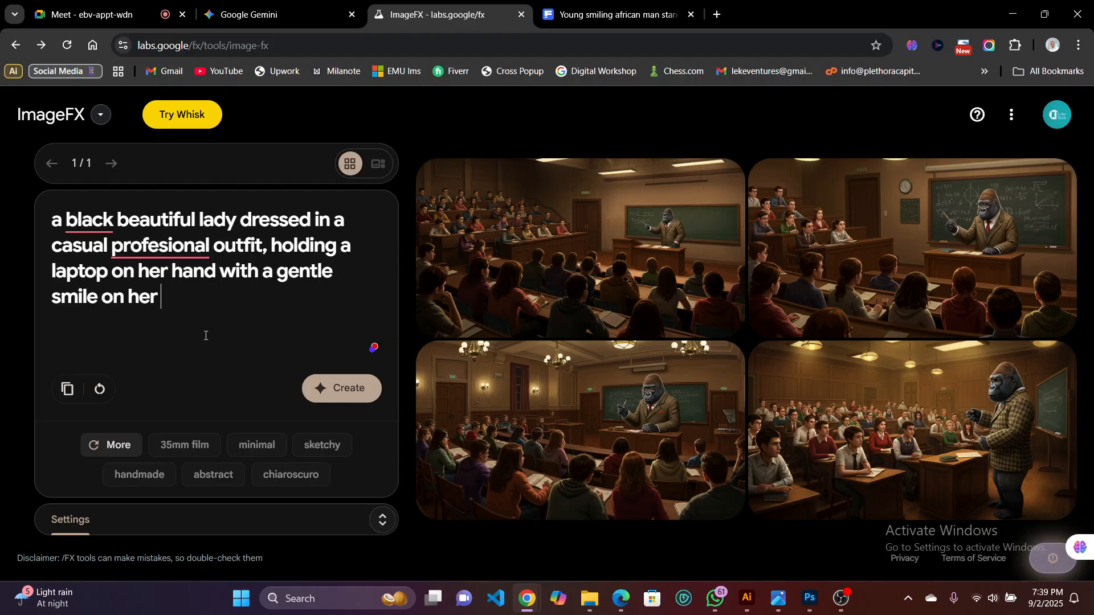
type("face")
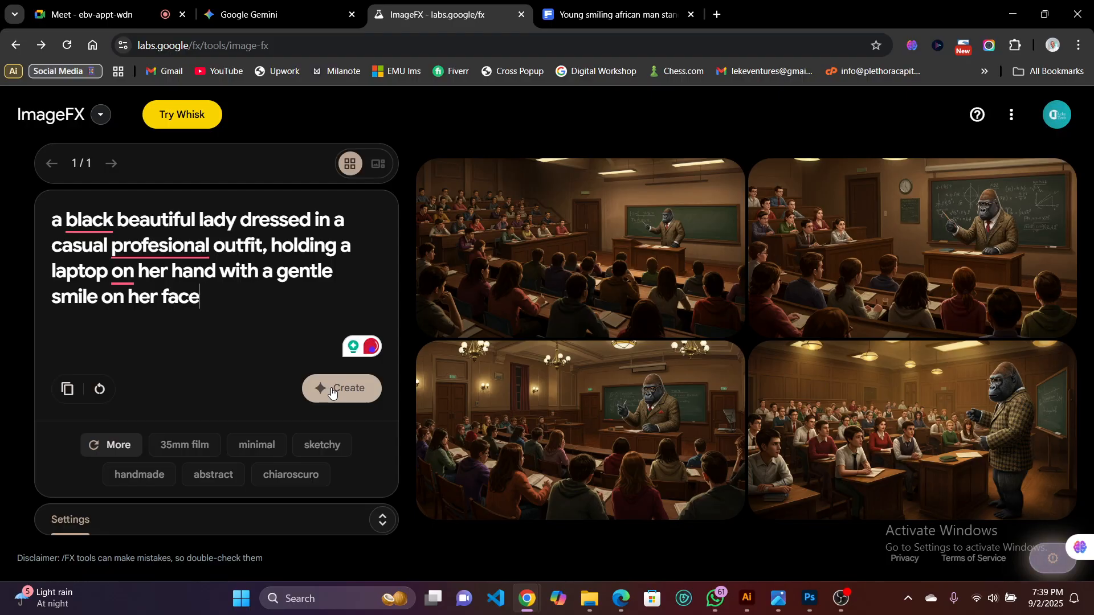
key("Return")
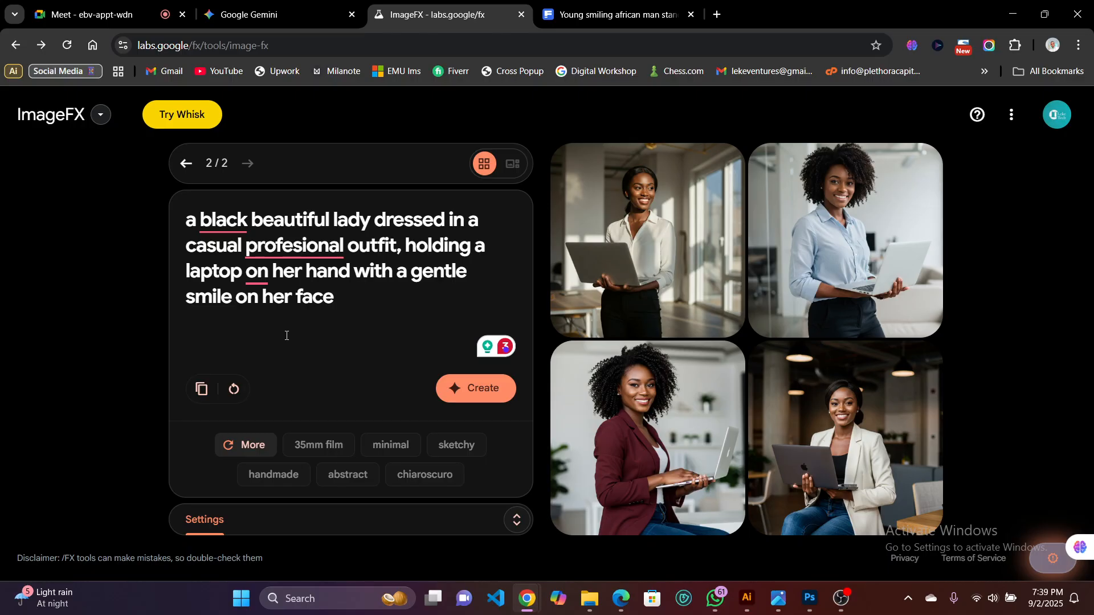
Enlarge the first generated image of the lady and look through all four results one by one.
left_click(633, 212)
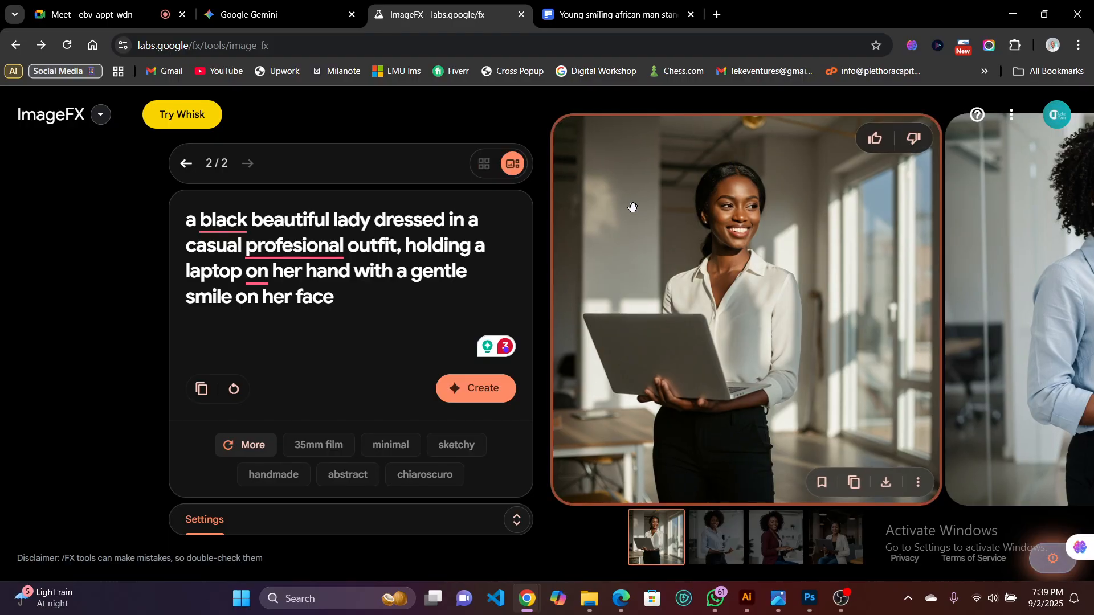
key("Right")
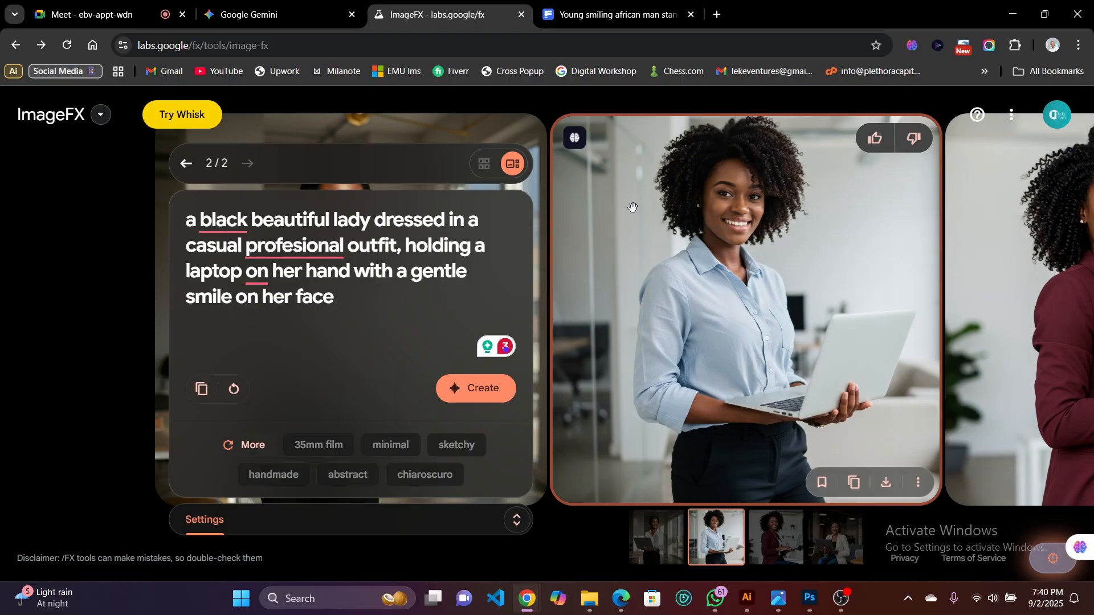
key("Right")
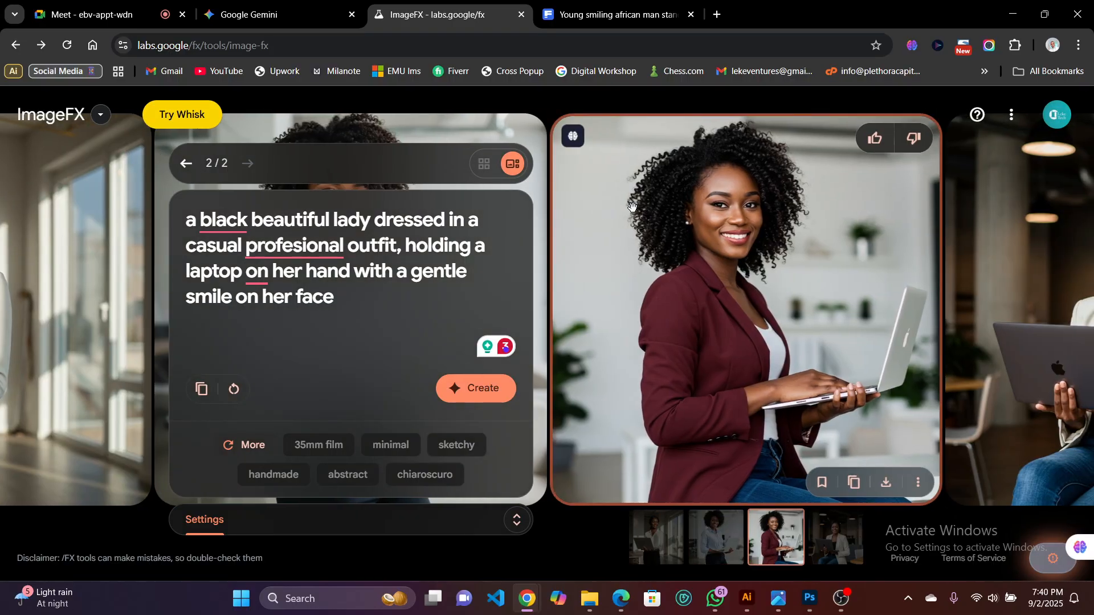
key("Right")
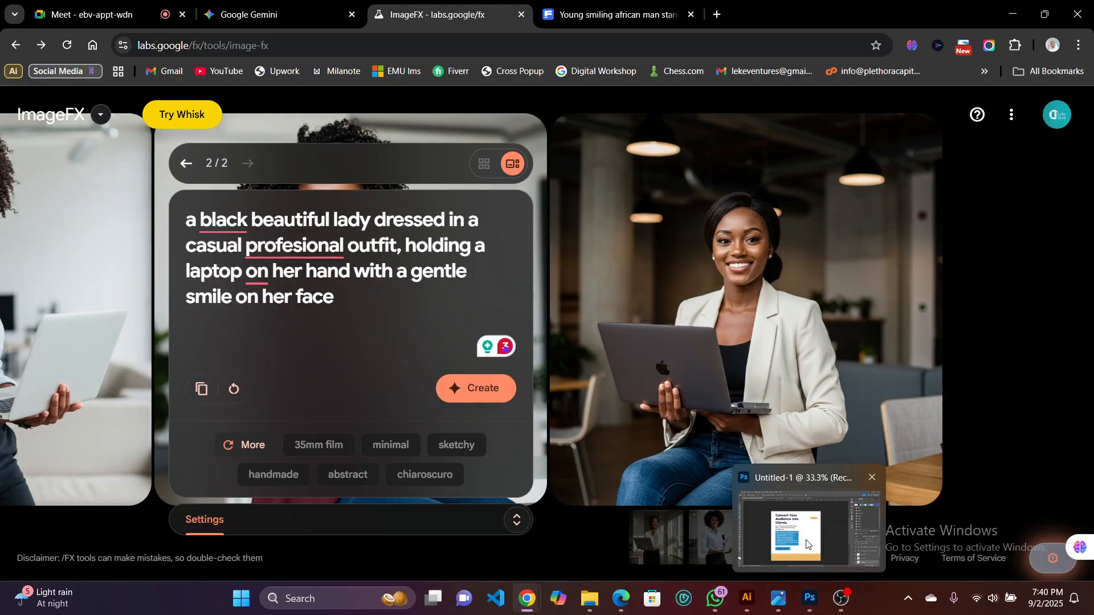
Switch to Photoshop to view Image_fx (13).jpg, and return to the browser to view the Freepik photo of the smiling man using a laptop.
left_click(813, 601)
left_click(272, 56)
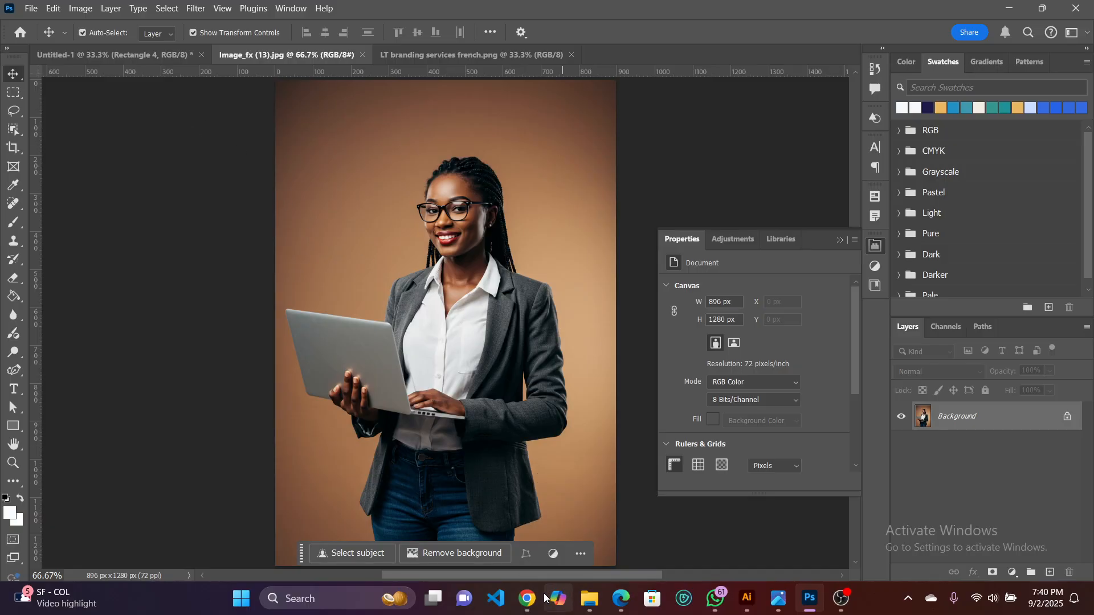
mouse_move(527, 598)
left_click(681, 525)
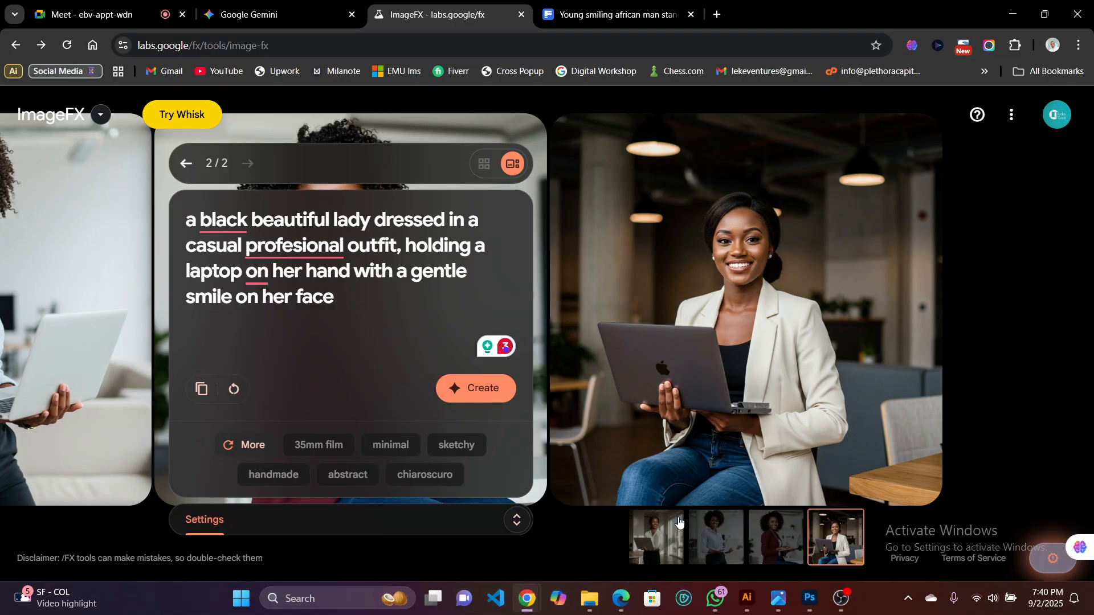
left_click(607, 19)
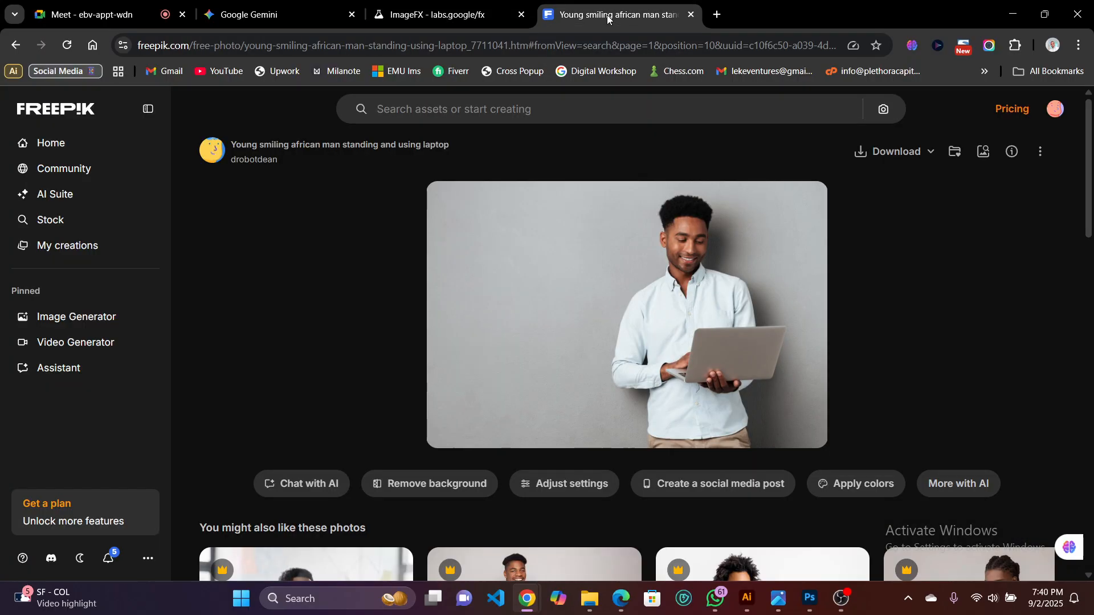
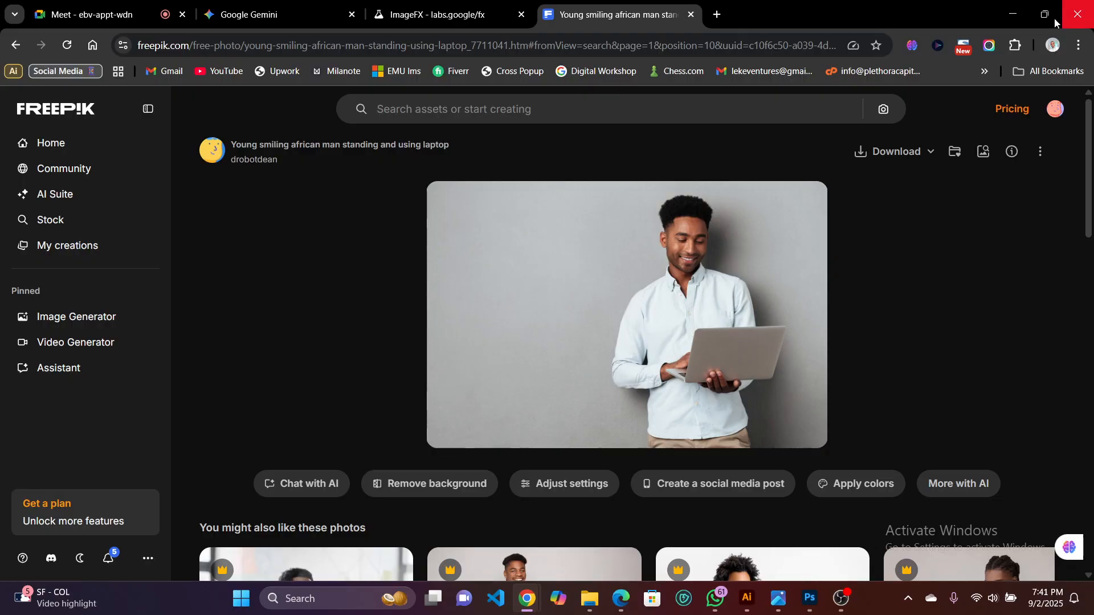
Switch to Photoshop and select the woman in Image_fx (13).jpg using Select Subject.
left_click(1016, 18)
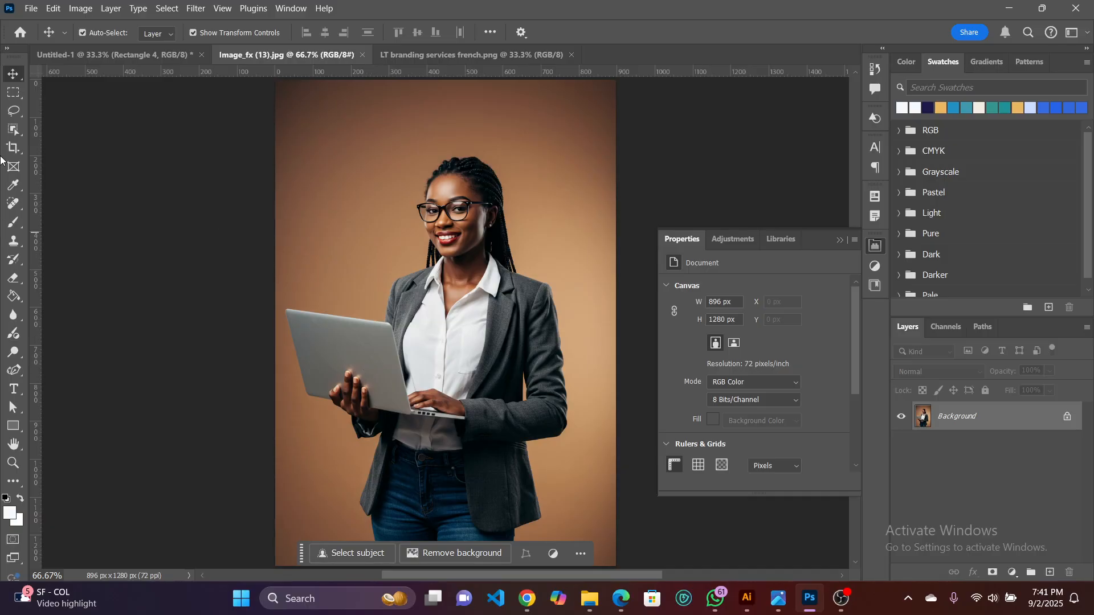
left_click(14, 129)
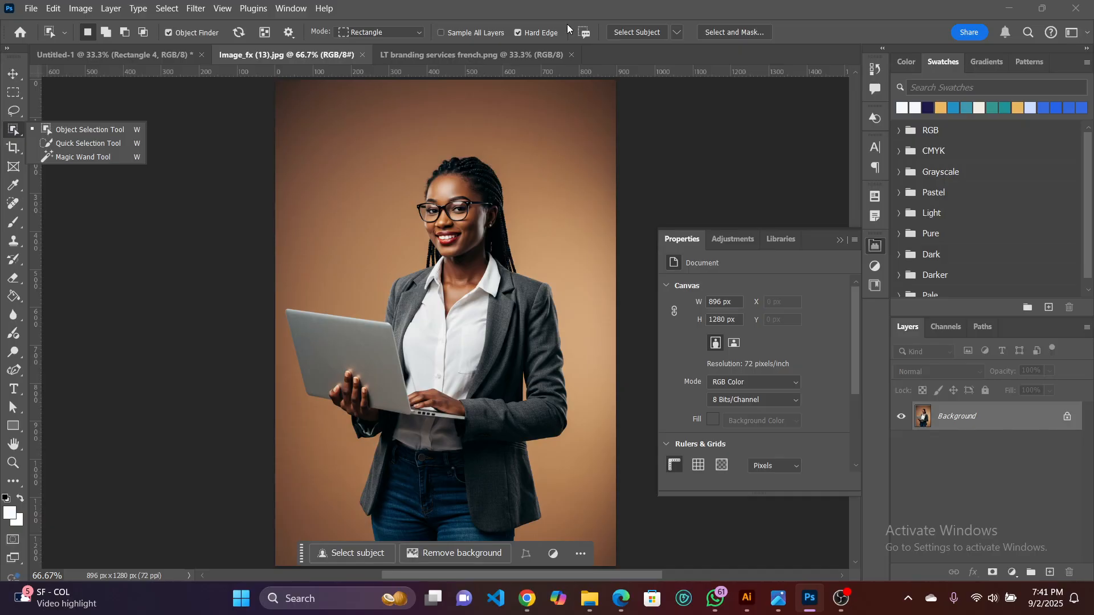
left_click(637, 32)
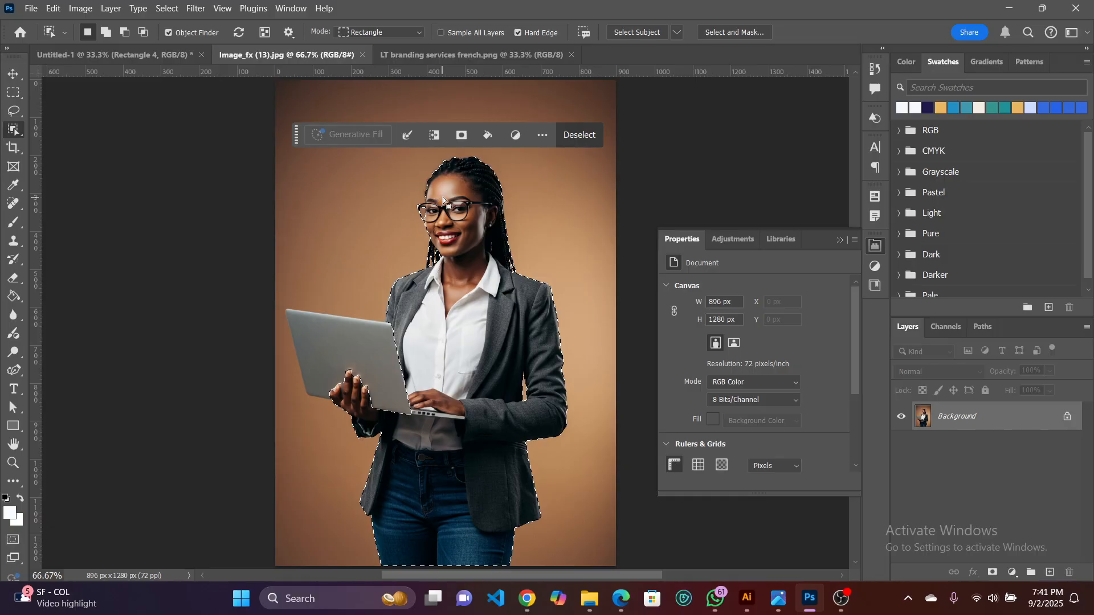
Subtract the background showing inside the glasses frame beside the eyebrow from the selection, using the Quick Selection tool at 2 px.
scroll(450, 193, "up", 1)
scroll(450, 194, "up", 4)
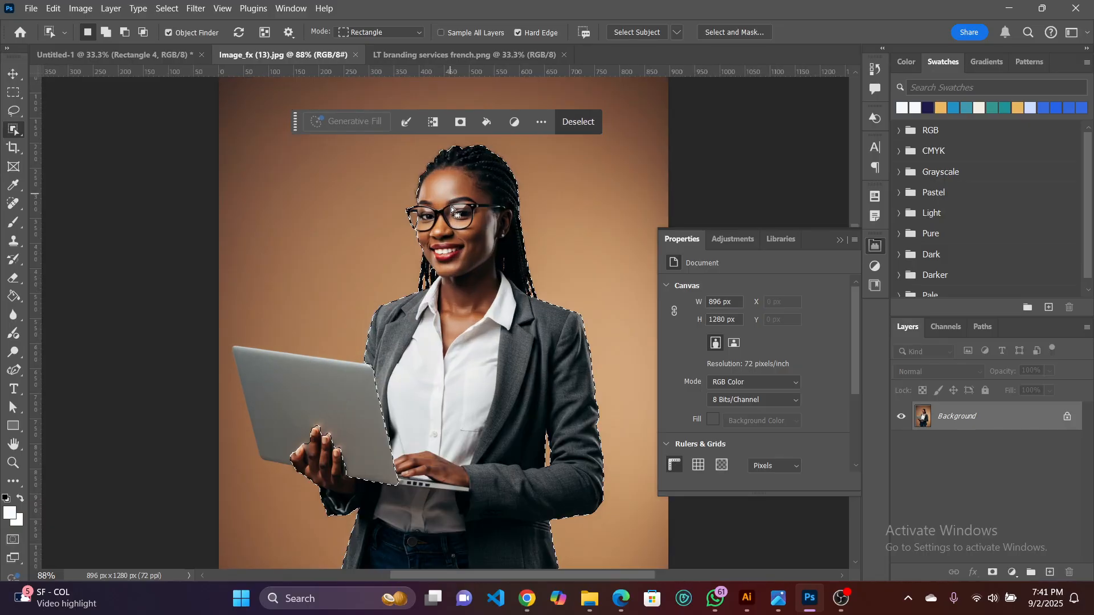
scroll(462, 195, "up", 3)
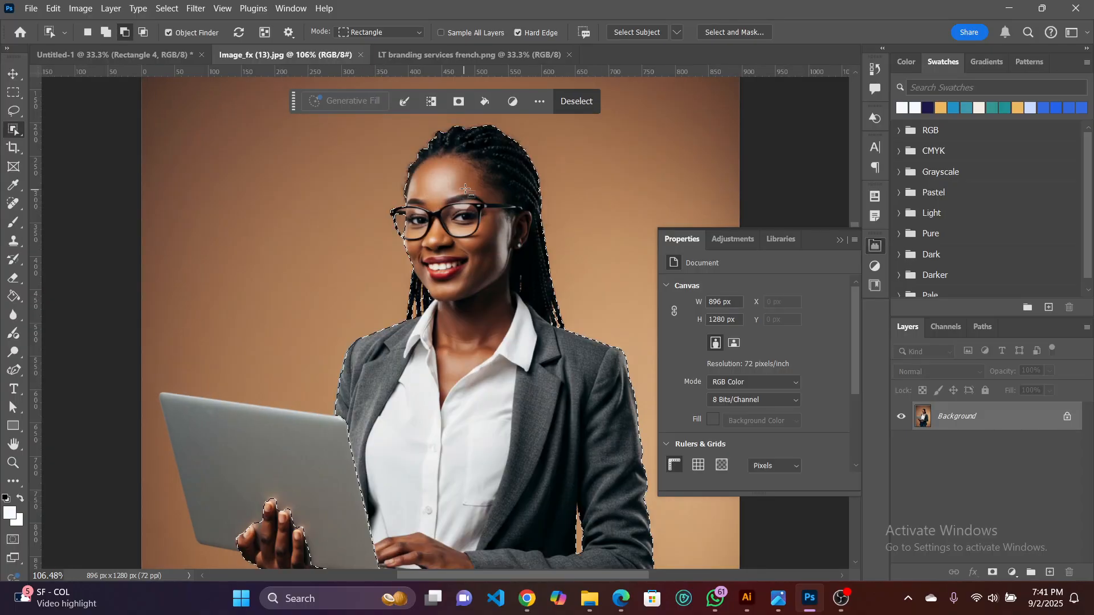
scroll(518, 239, "up", 2)
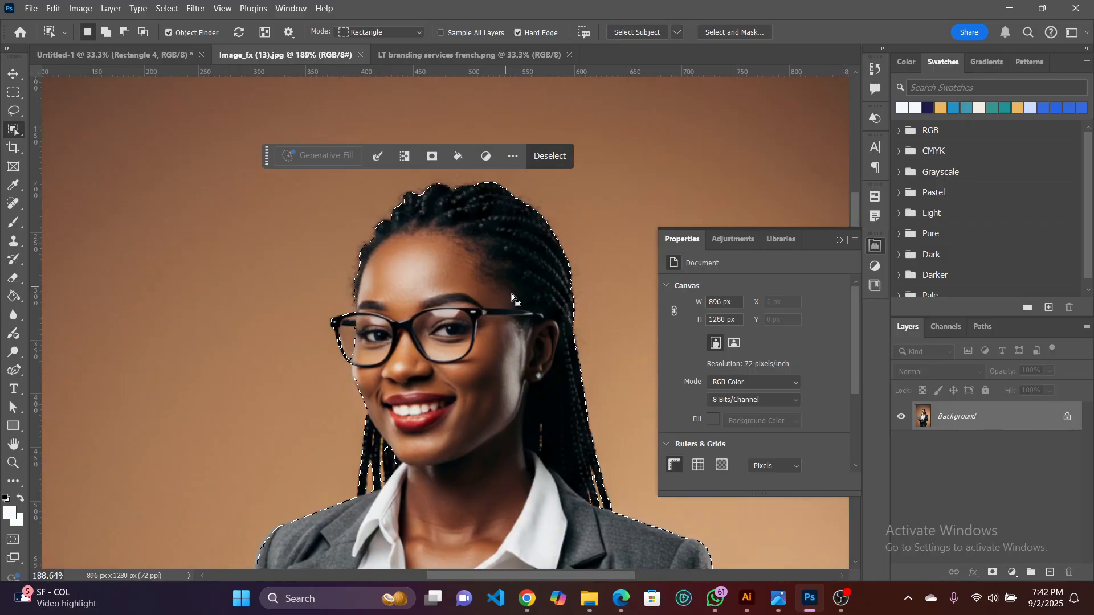
scroll(502, 300, "up", 2)
scroll(500, 296, "up", 1)
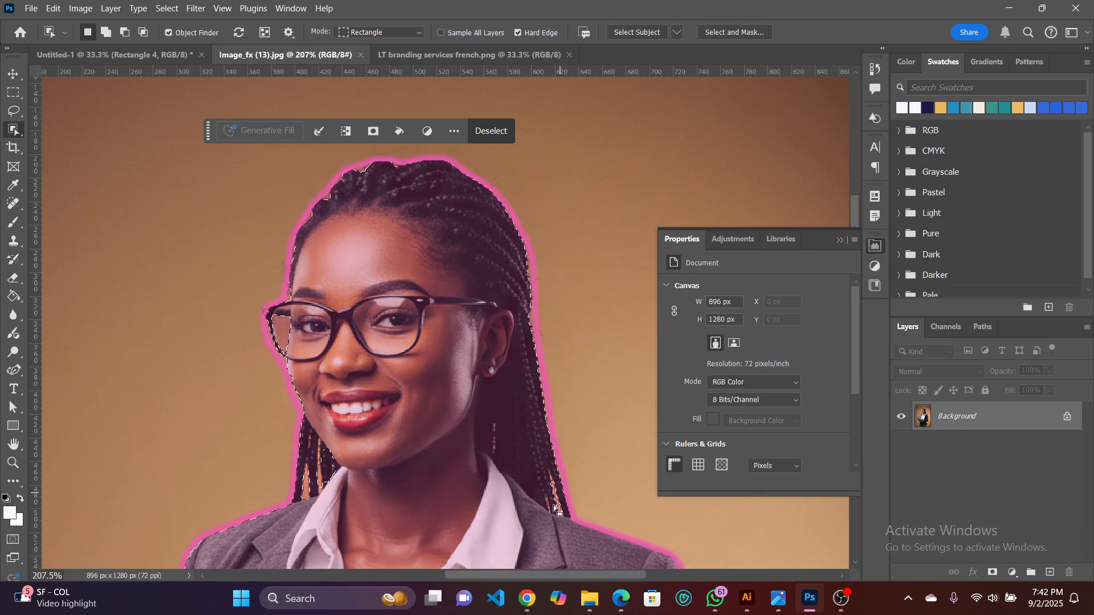
scroll(569, 497, "up", 2)
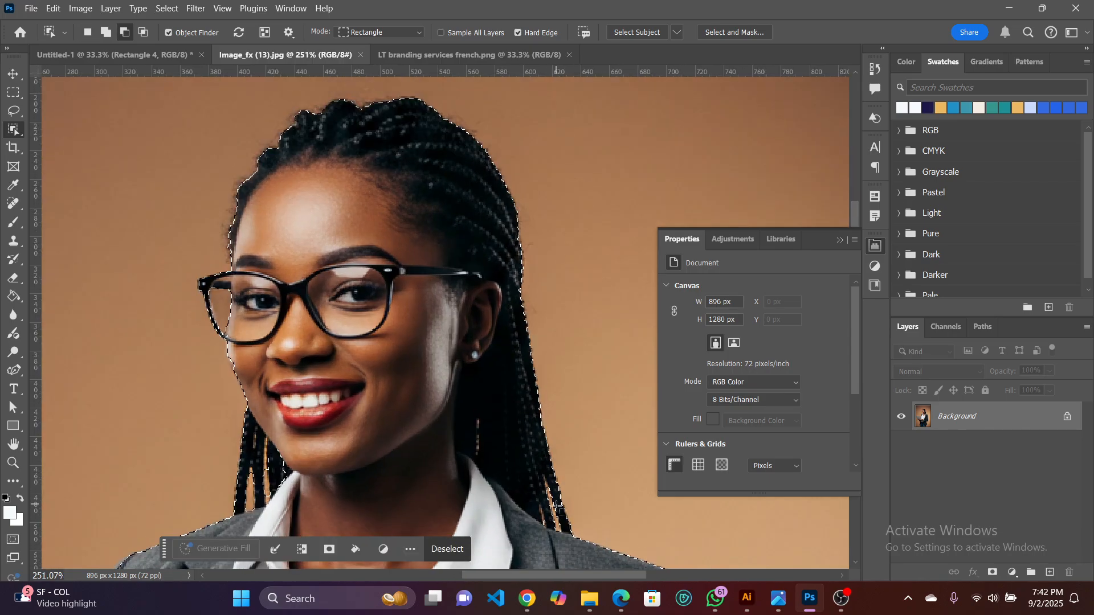
right_click(17, 129)
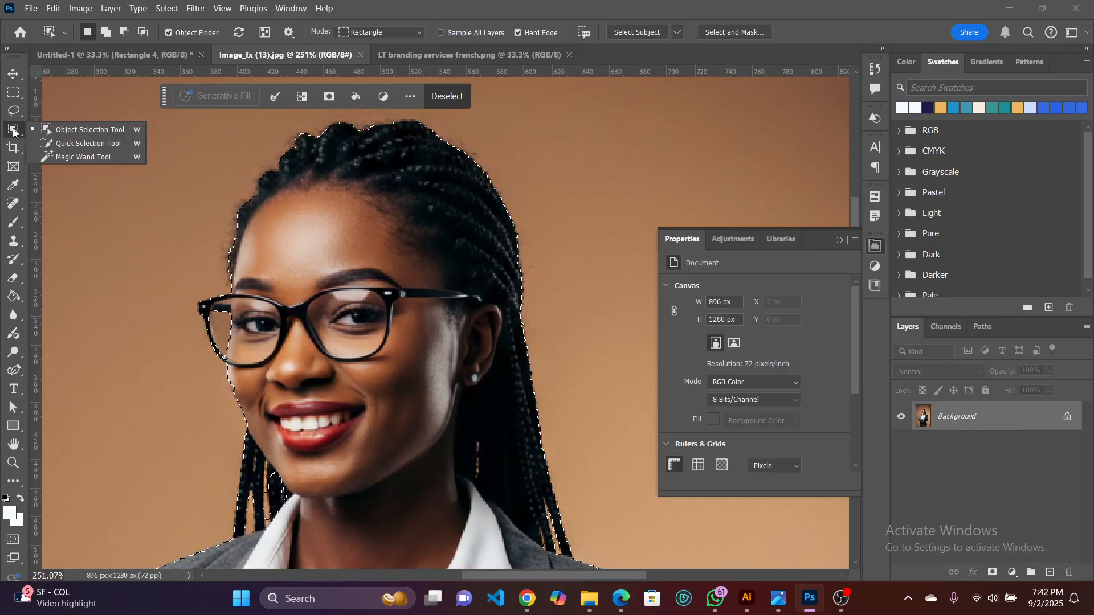
left_click(77, 141)
scroll(271, 230, "down", 2)
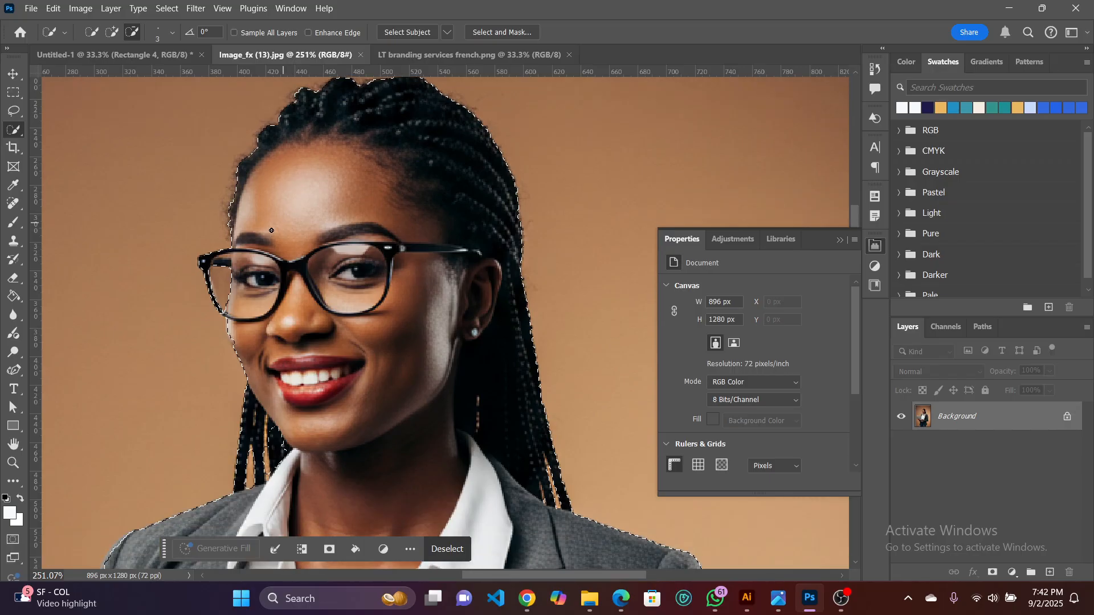
scroll(231, 258, "up", 5)
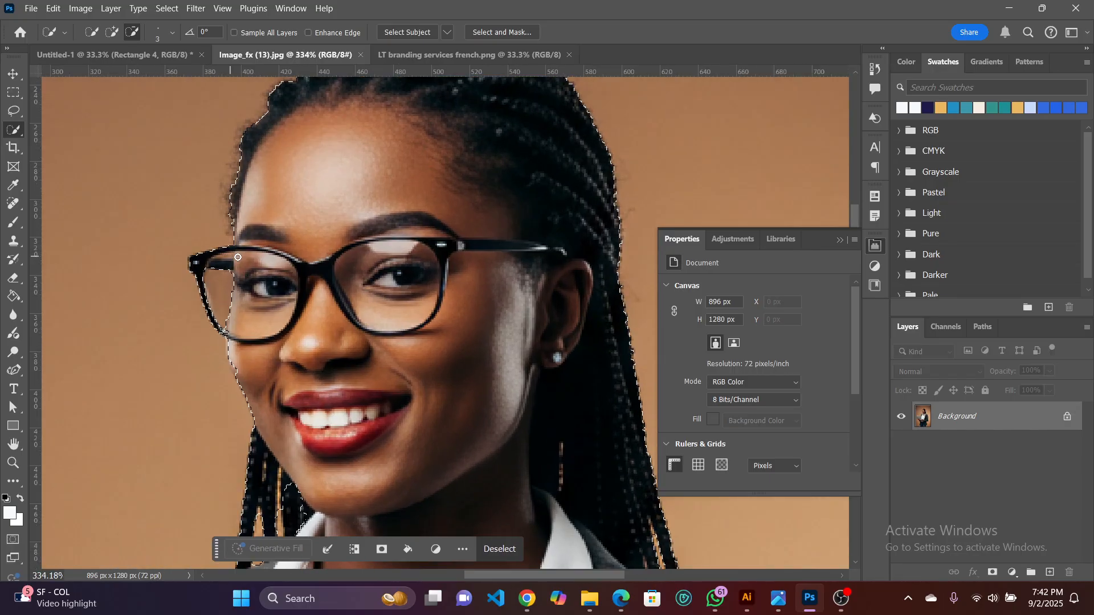
scroll(205, 139, "up", 4)
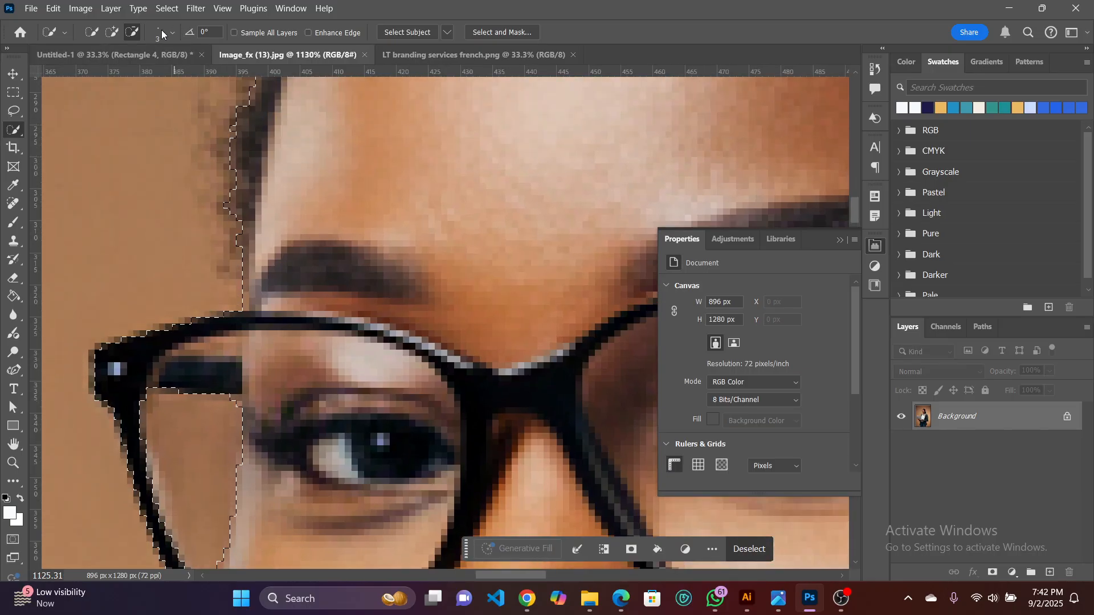
left_click(173, 33)
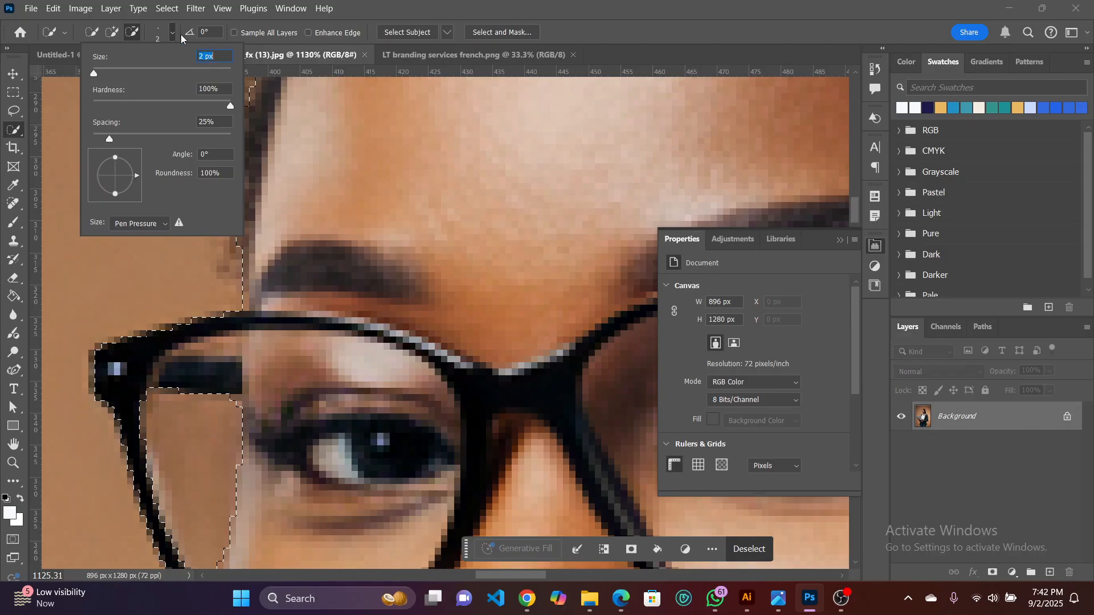
key("Return")
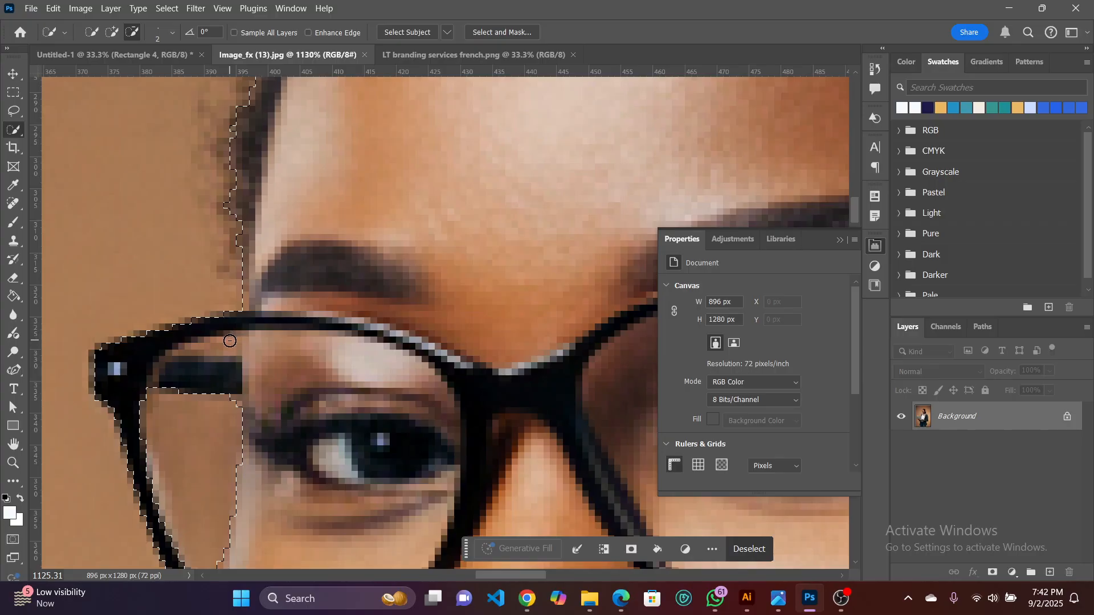
left_click_drag(224, 344, 210, 348)
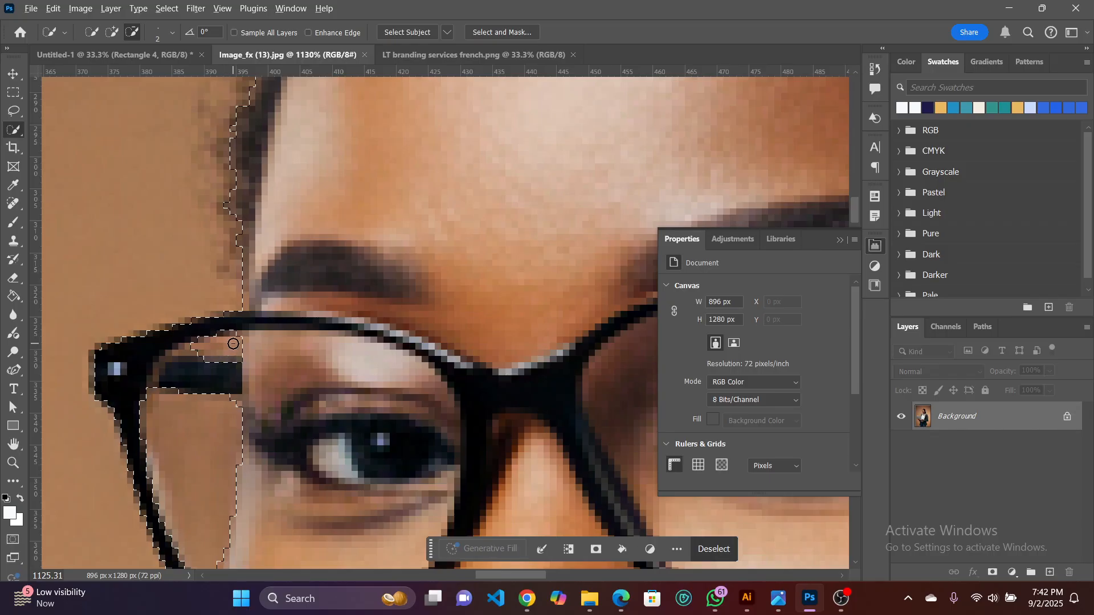
Add the left-out dark braids between the jaw and the shirt collar to the selection.
scroll(227, 352, "down", 3)
scroll(206, 400, "down", 5)
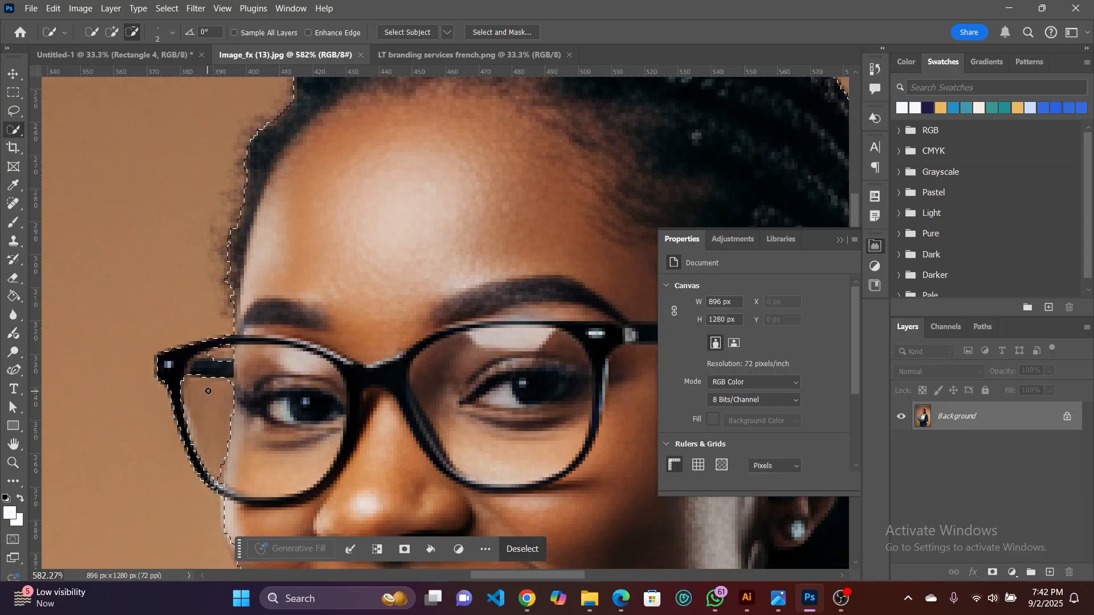
scroll(216, 389, "down", 5)
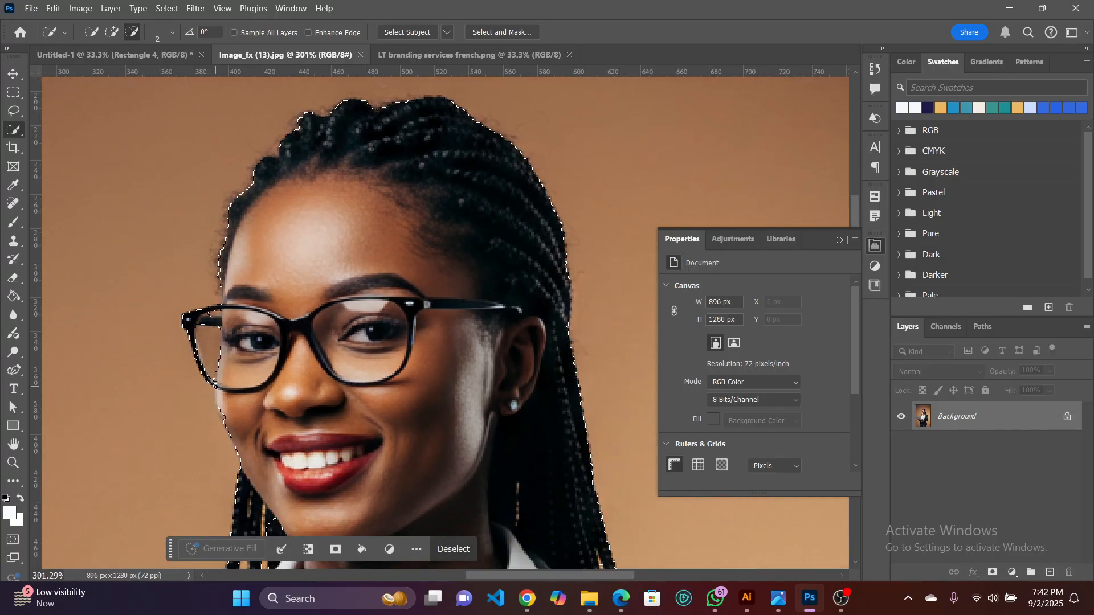
scroll(298, 454, "up", 5)
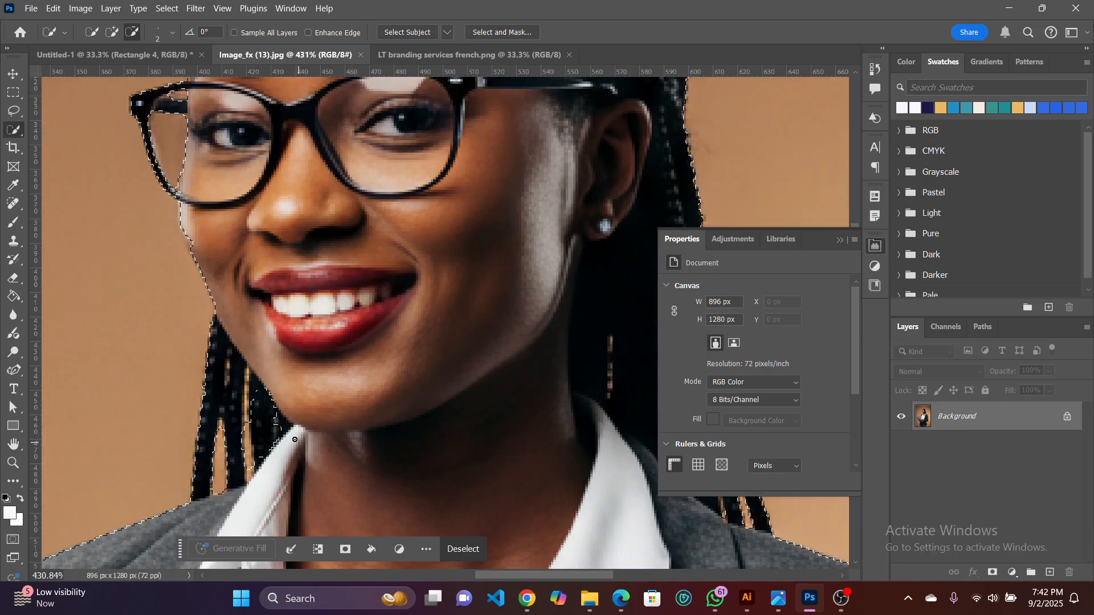
scroll(288, 433, "up", 1)
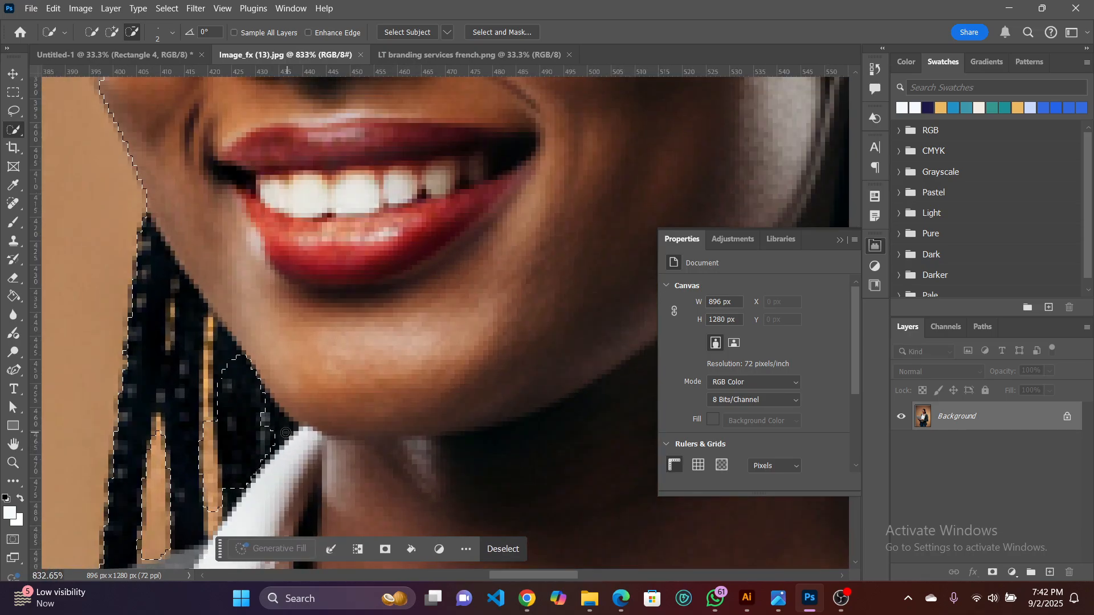
left_click_drag(283, 440, 275, 438)
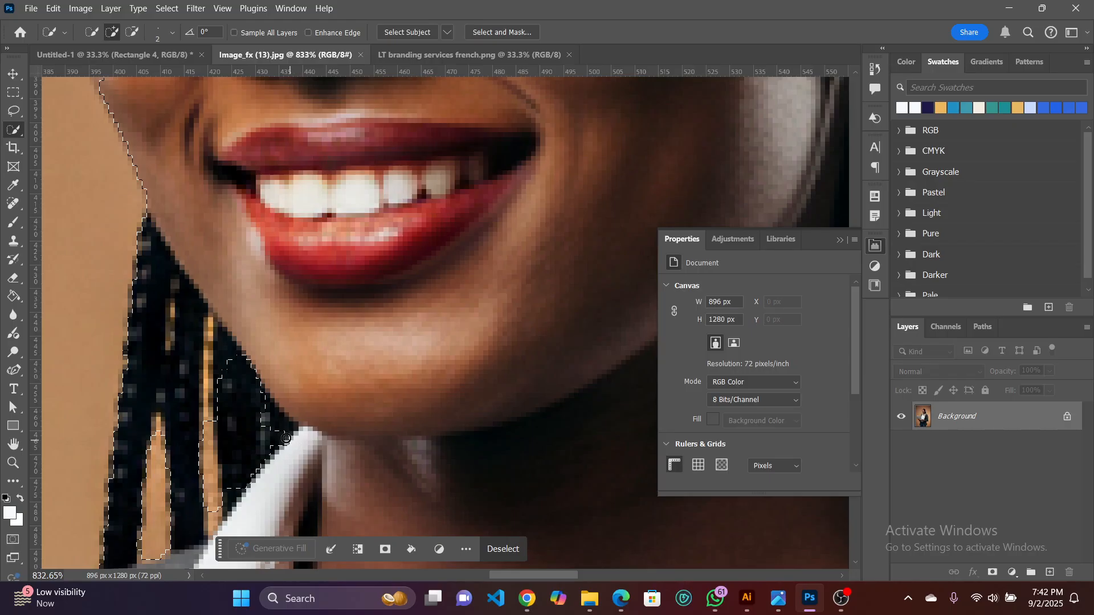
mouse_move(269, 435)
left_mouse_down()
mouse_move(247, 480)
mouse_move(256, 474)
left_mouse_up()
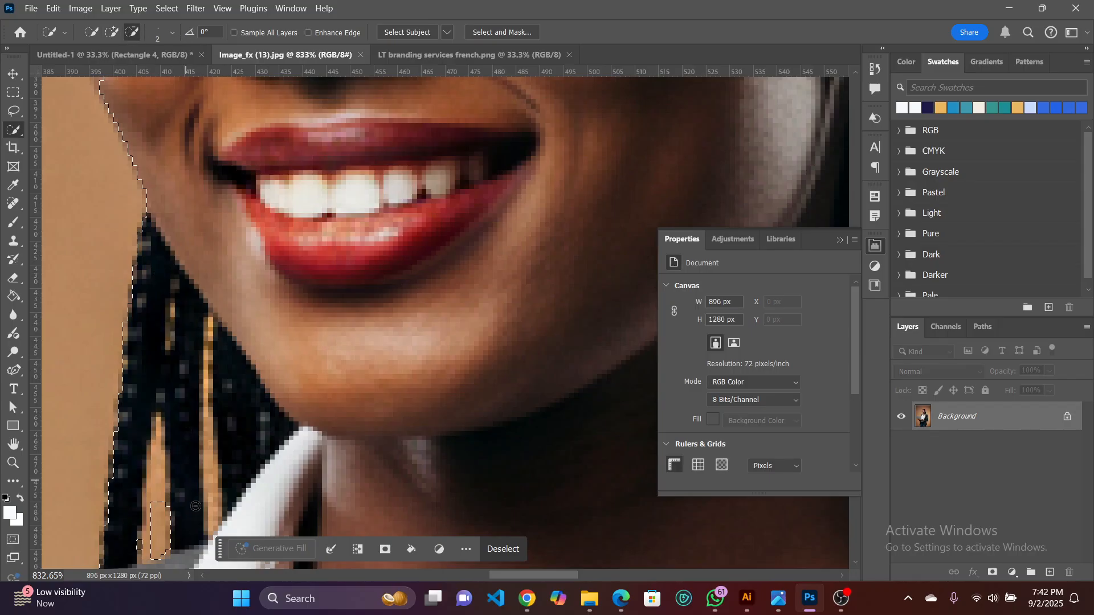
Subtract the two strips of background between the braids above the blazer shoulder from the selection.
scroll(196, 507, "down", 2)
left_click_drag(213, 485, 207, 413)
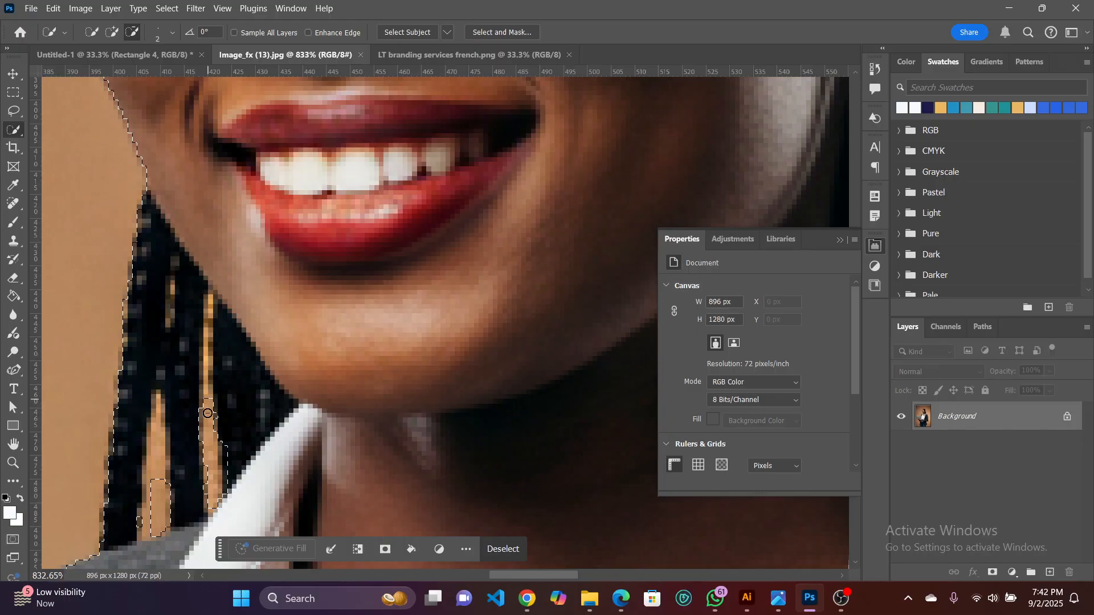
left_click_drag(158, 497, 157, 447)
scroll(186, 457, "down", 1)
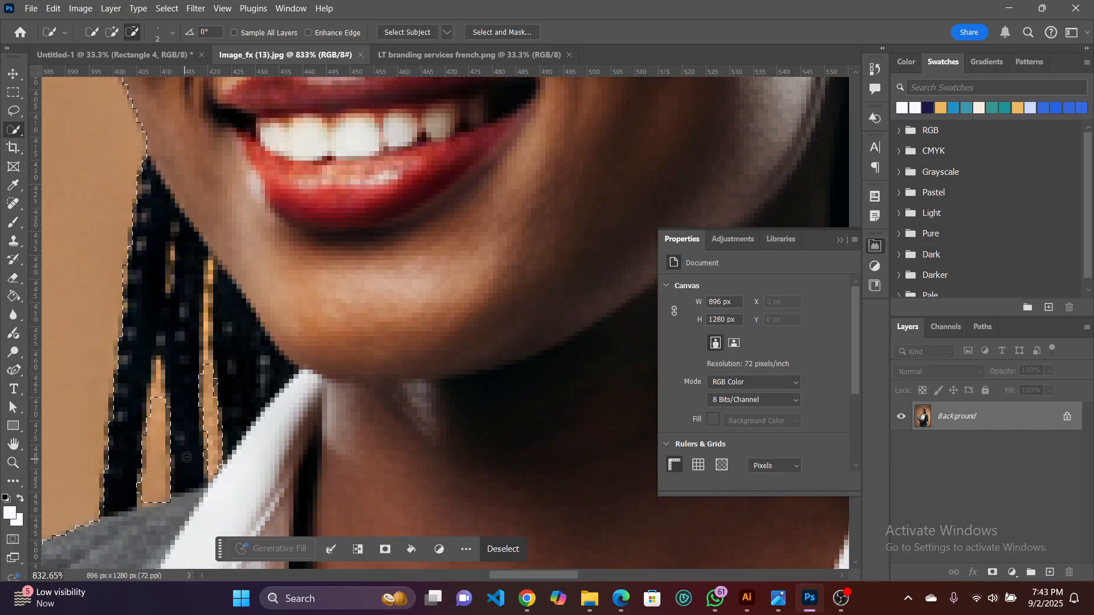
Add the whole laptop lid to the selection with a 12 px Quick Selection brush.
scroll(186, 457, "down", 5)
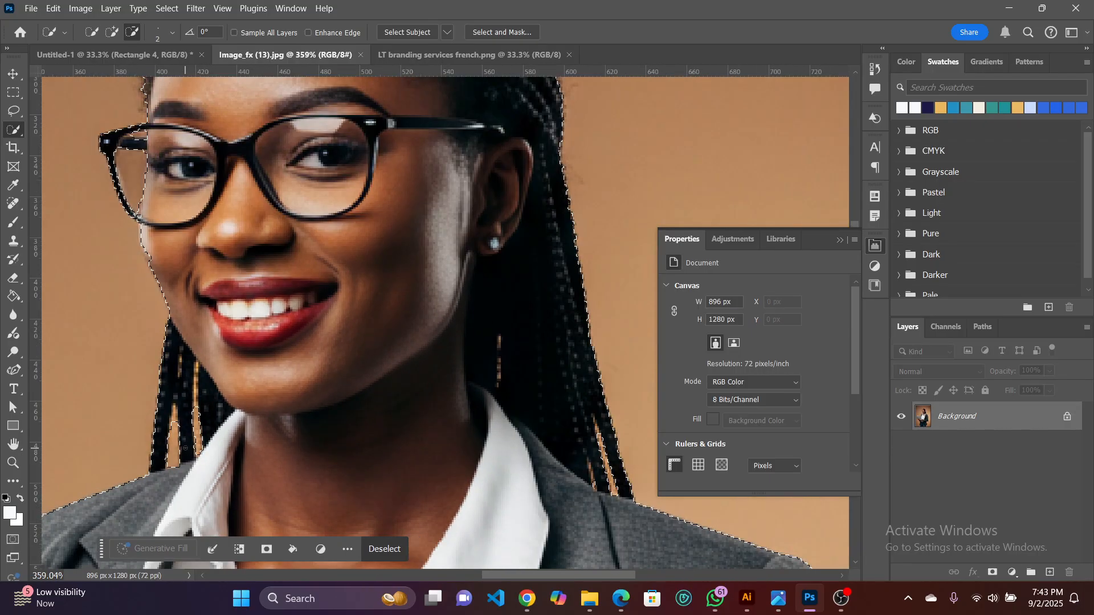
scroll(186, 448, "down", 2)
scroll(552, 457, "down", 3)
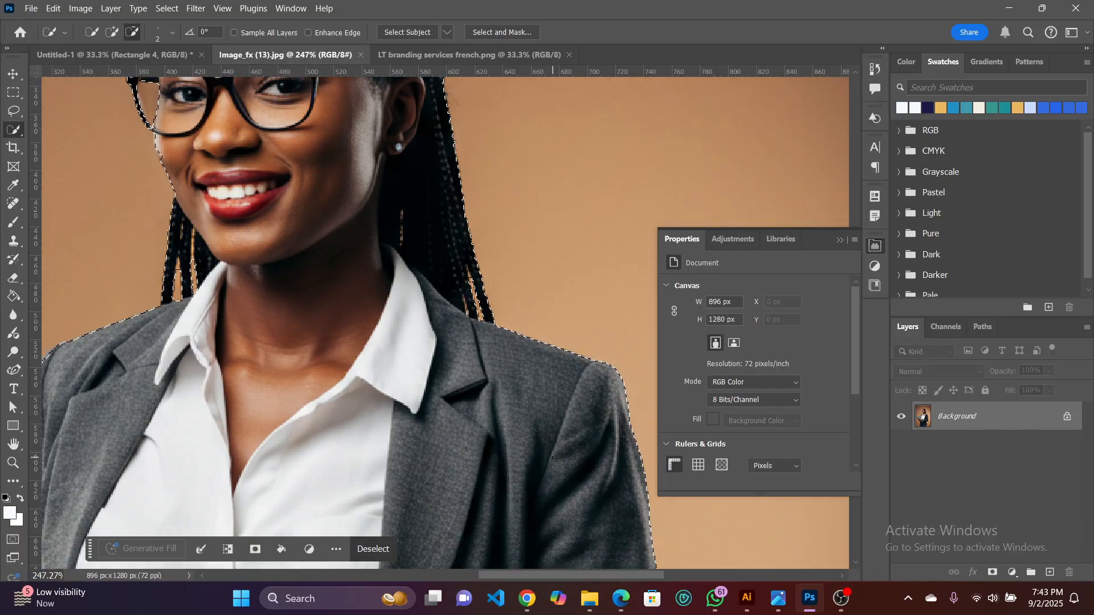
scroll(553, 458, "down", 2)
scroll(552, 457, "down", 2)
scroll(203, 440, "down", 2)
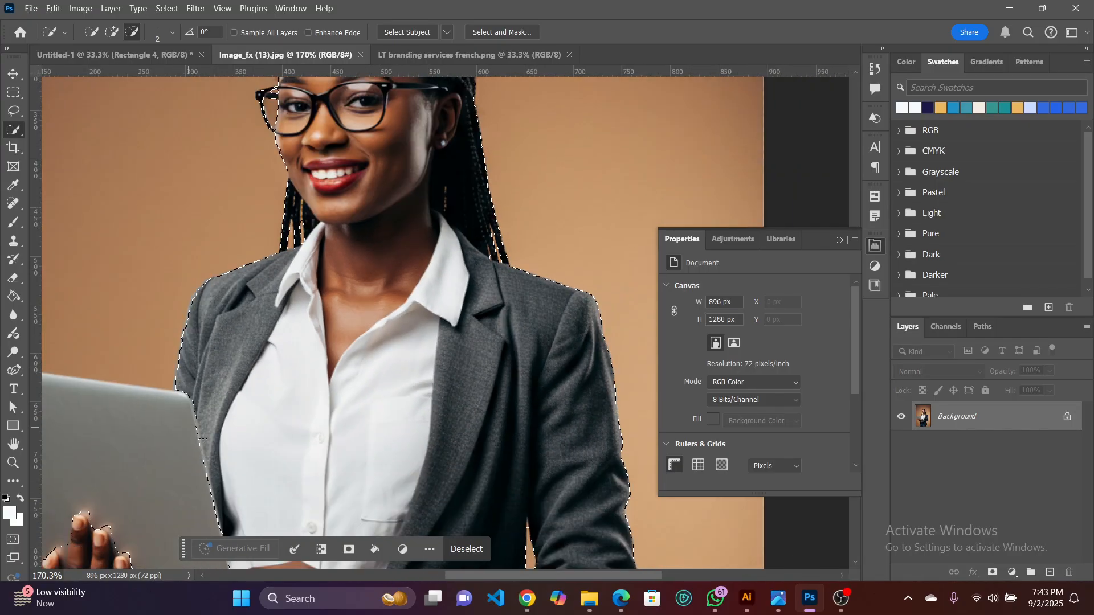
scroll(203, 439, "down", 2)
scroll(299, 492, "left", 3)
scroll(303, 478, "down", 1)
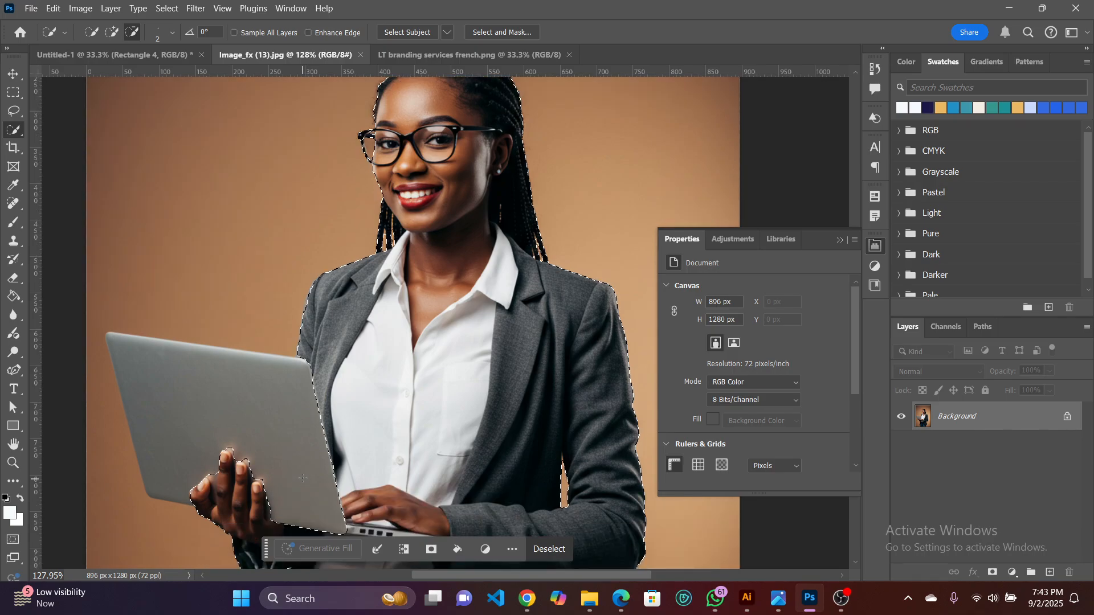
scroll(302, 478, "down", 1)
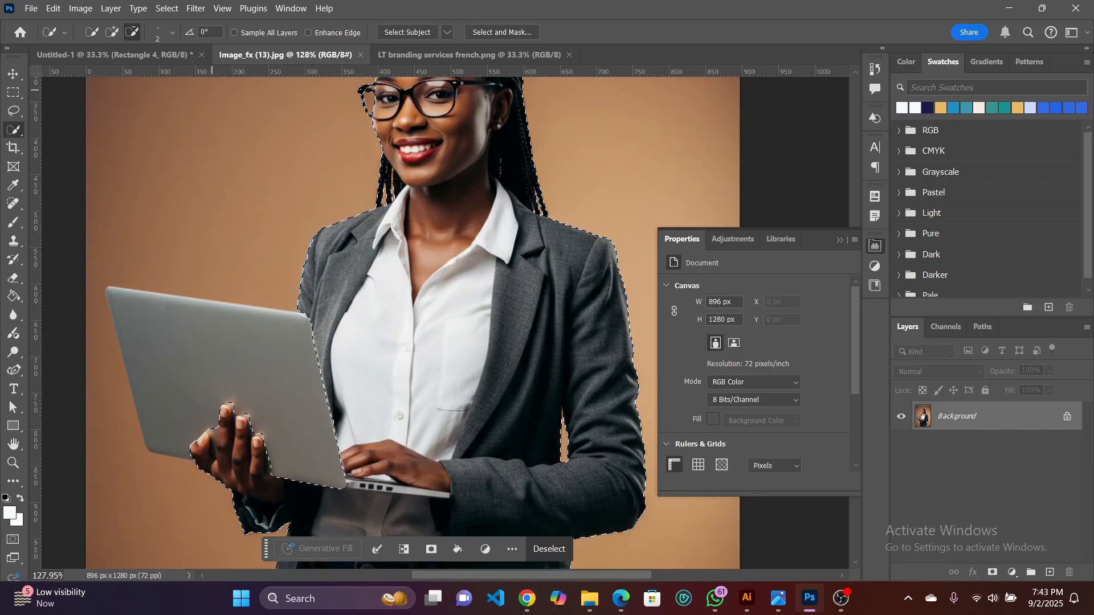
left_click(173, 32)
left_click(100, 68)
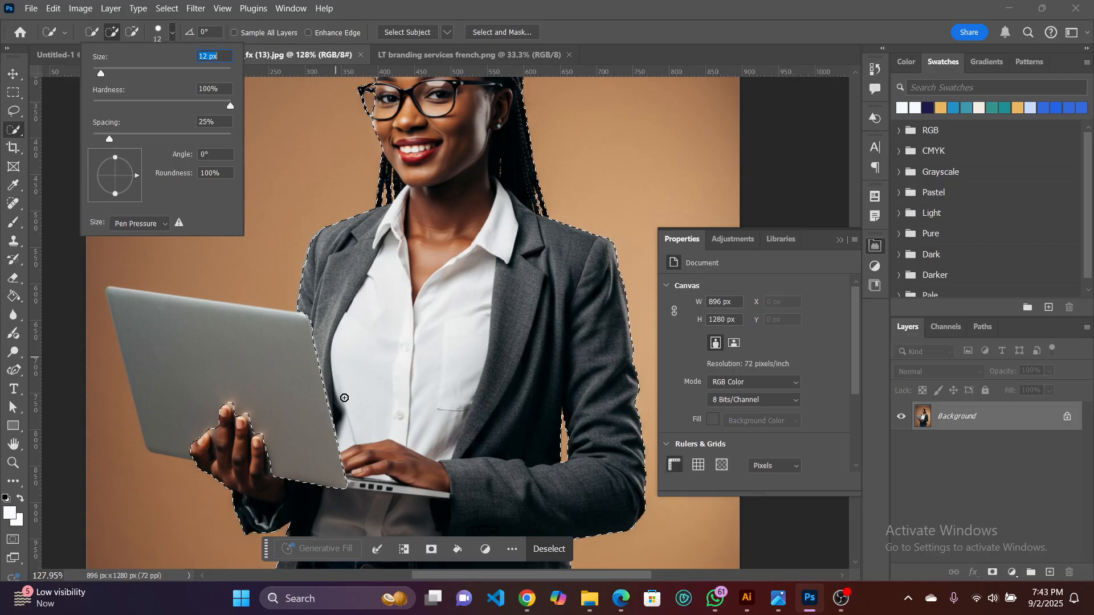
left_click(343, 502)
mouse_move(317, 452)
left_mouse_down()
mouse_move(220, 366)
mouse_move(225, 379)
left_mouse_up()
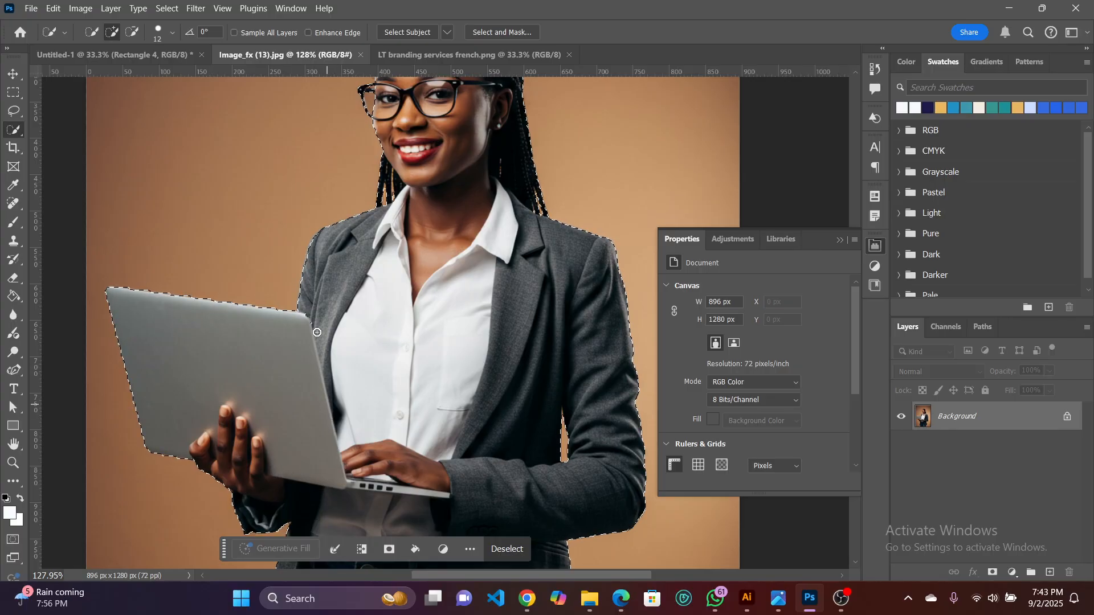
Check the selection outline along the woman's body and open it in Select and Mask.
scroll(257, 370, "down", 1)
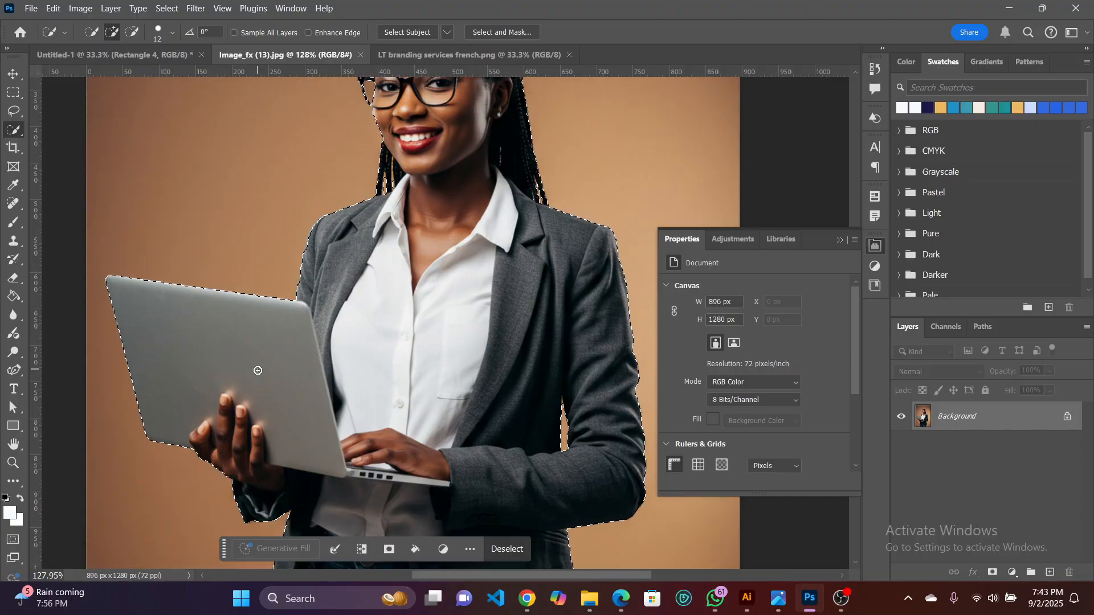
scroll(257, 370, "down", 5)
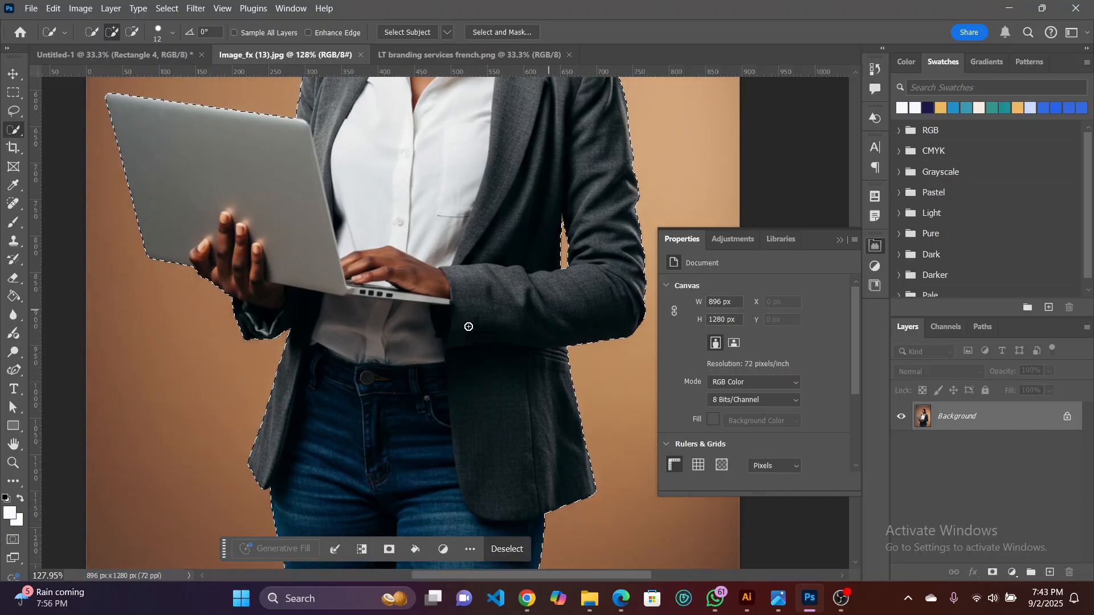
scroll(459, 329, "down", 5)
scroll(510, 361, "up", 5)
scroll(506, 353, "up", 7)
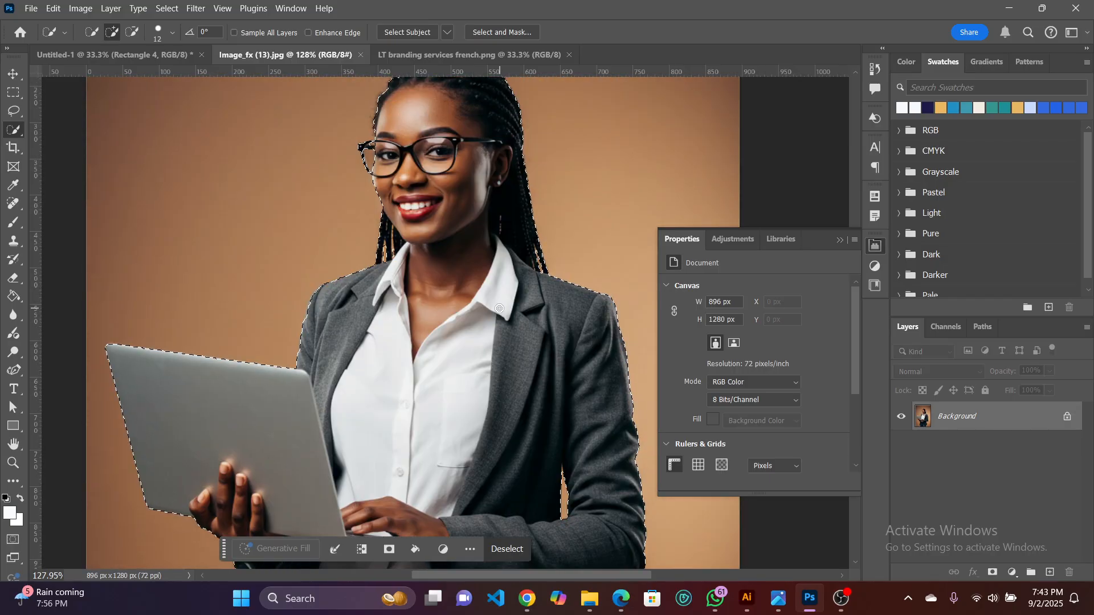
scroll(499, 308, "up", 5)
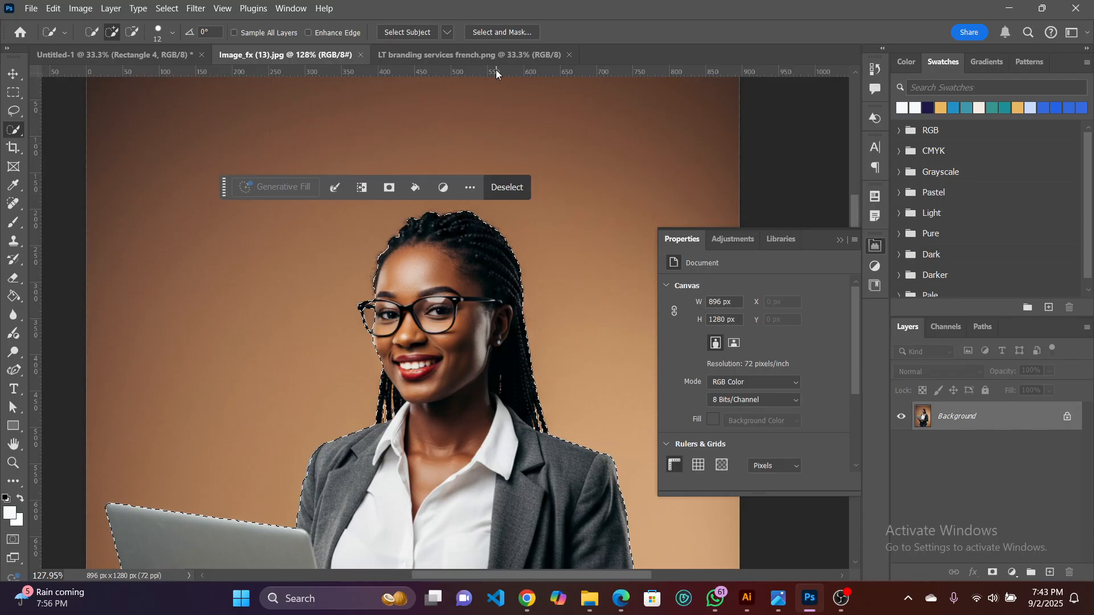
left_click(496, 32)
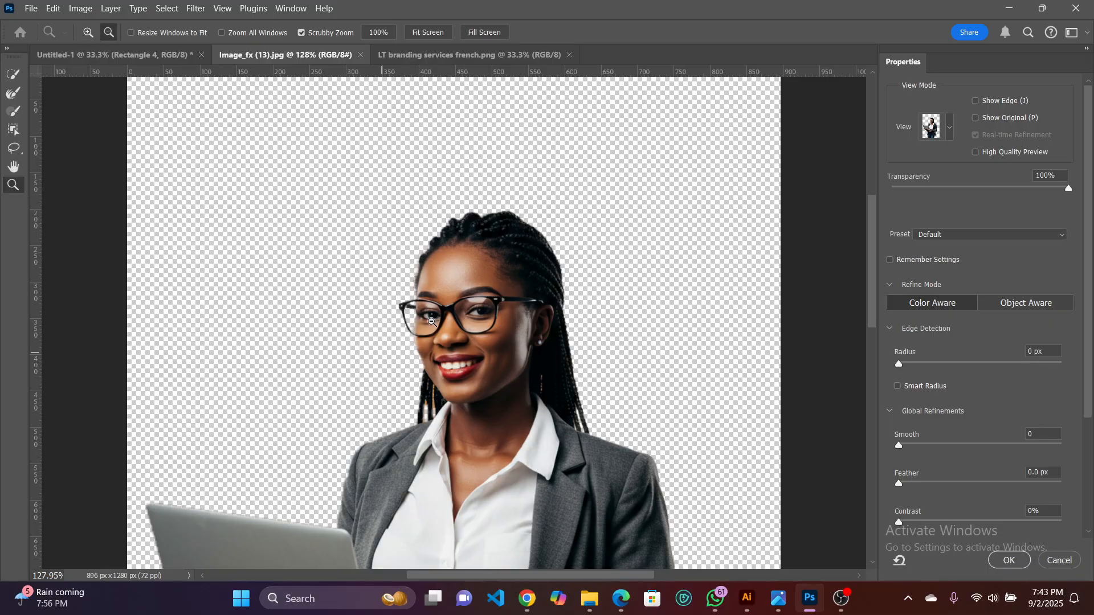
Check the cutout around the face, leave Select and Mask without applying, and inspect the selection outline around the glasses and cheek.
scroll(420, 323, "up", 2)
scroll(412, 329, "up", 2)
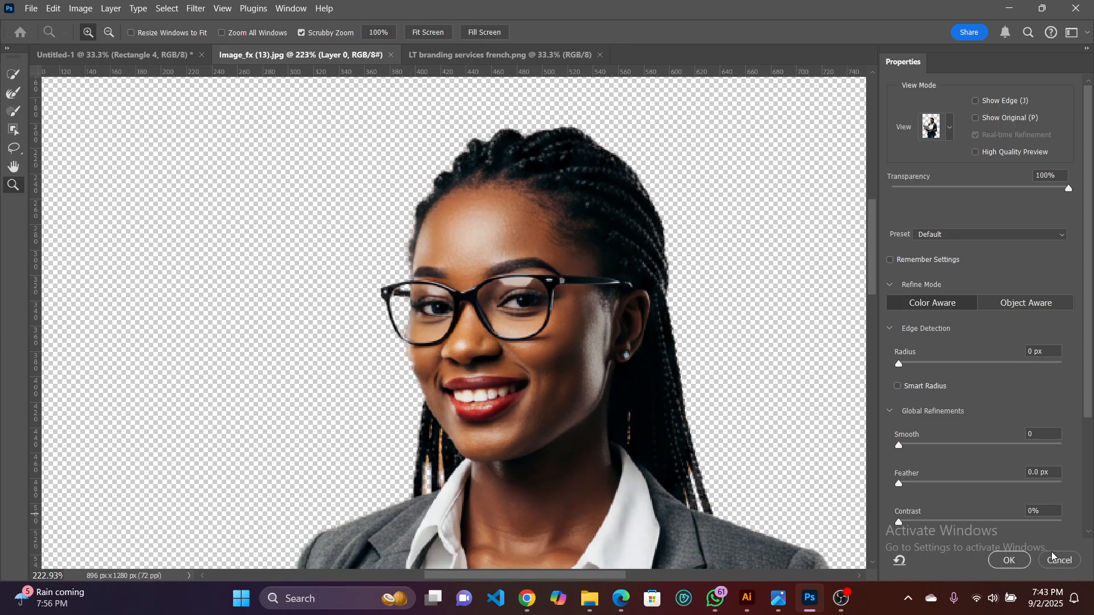
left_click(1059, 562)
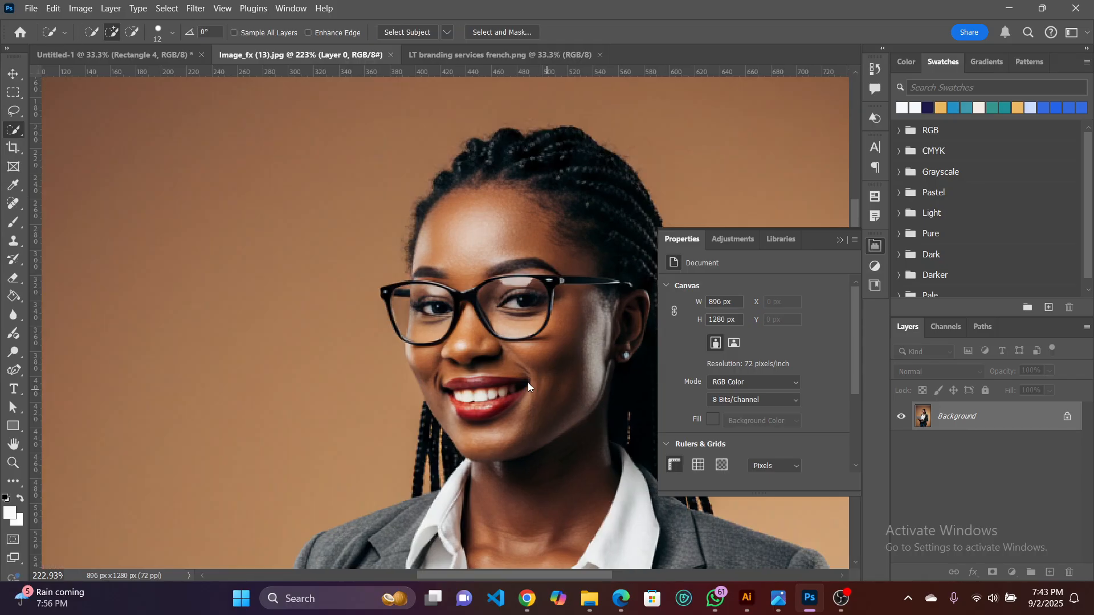
left_click(501, 378)
left_click(412, 364)
scroll(412, 364, "up", 5)
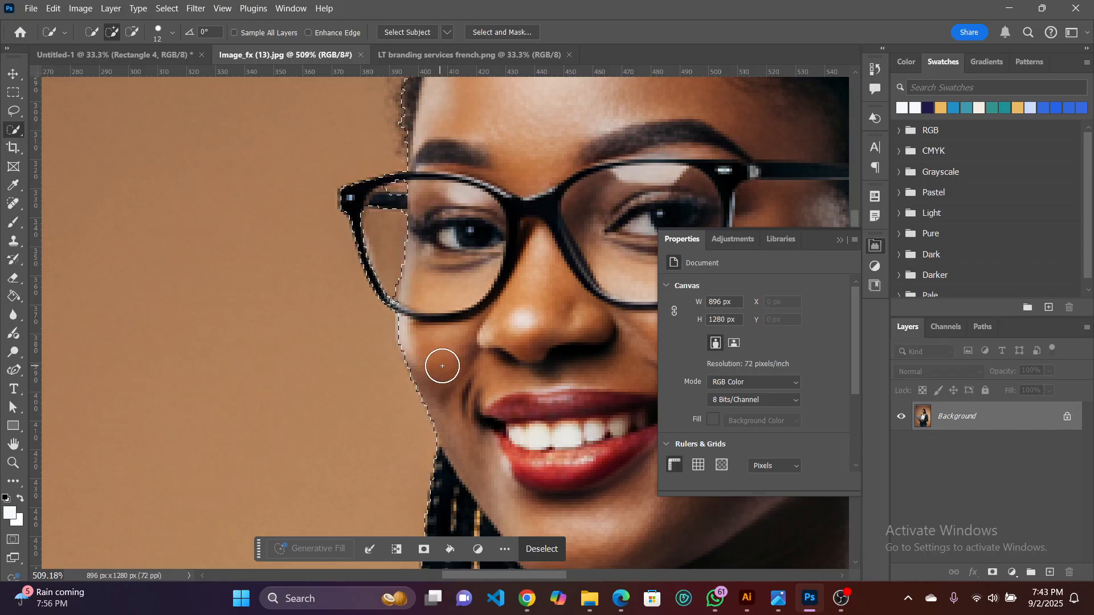
scroll(440, 366, "up", 3)
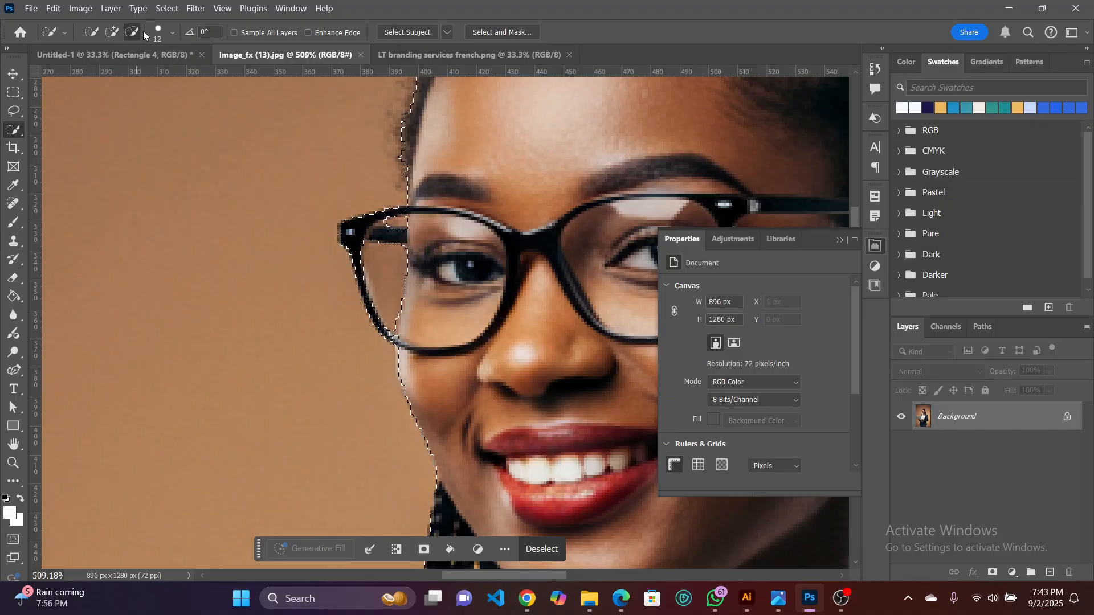
Touch up the selection at the lower outer rim of the glasses with the Quick Selection brush reduced to 3 px and 1 px.
left_click(172, 33)
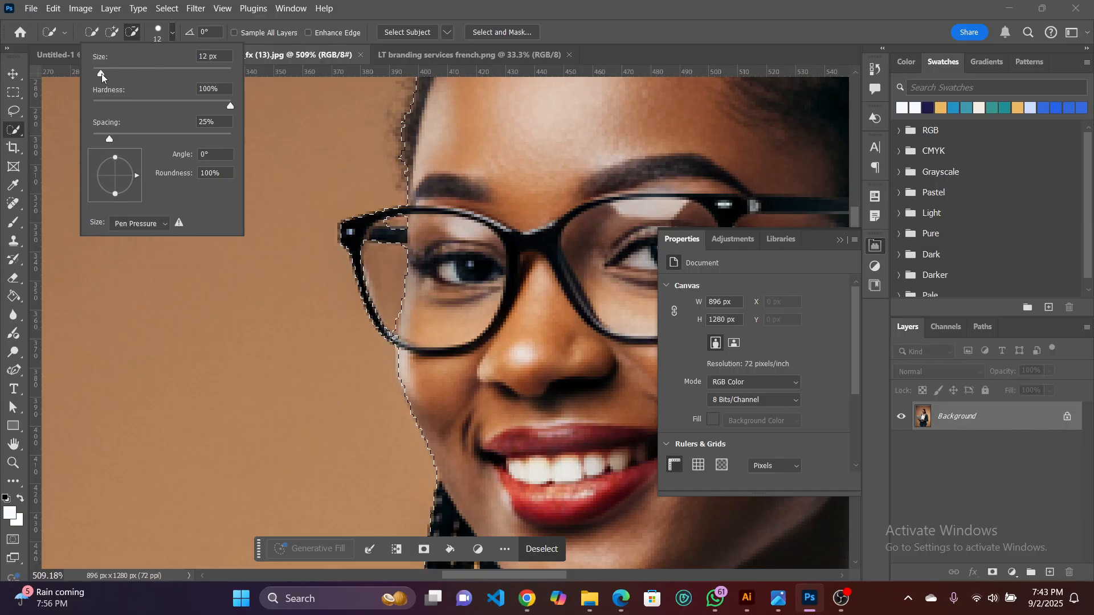
left_click_drag(101, 72, 98, 74)
key("Return")
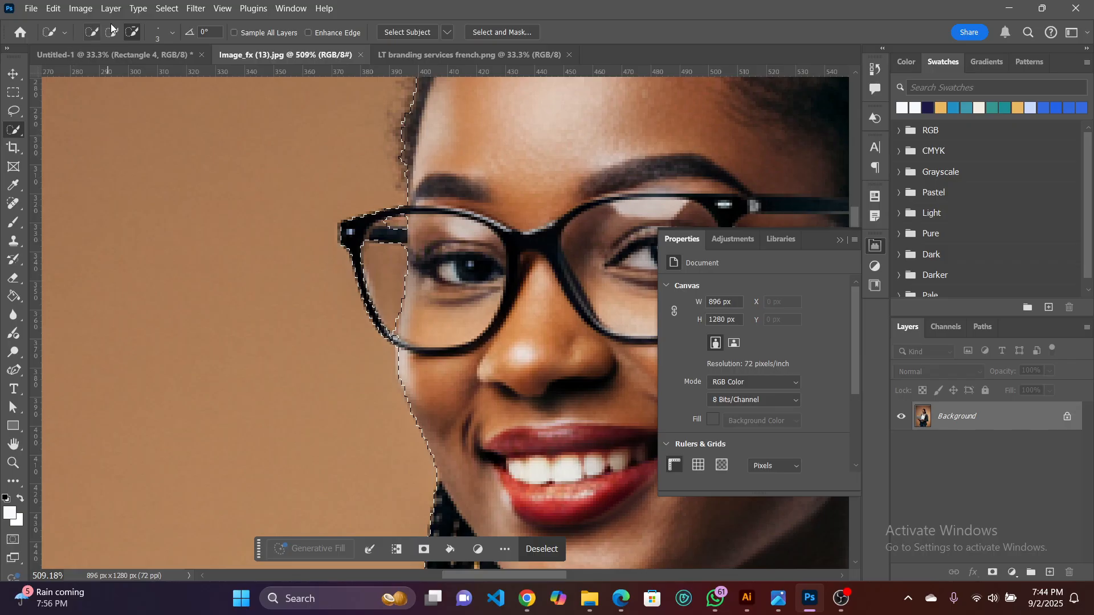
left_click(403, 337)
scroll(397, 349, "up", 6)
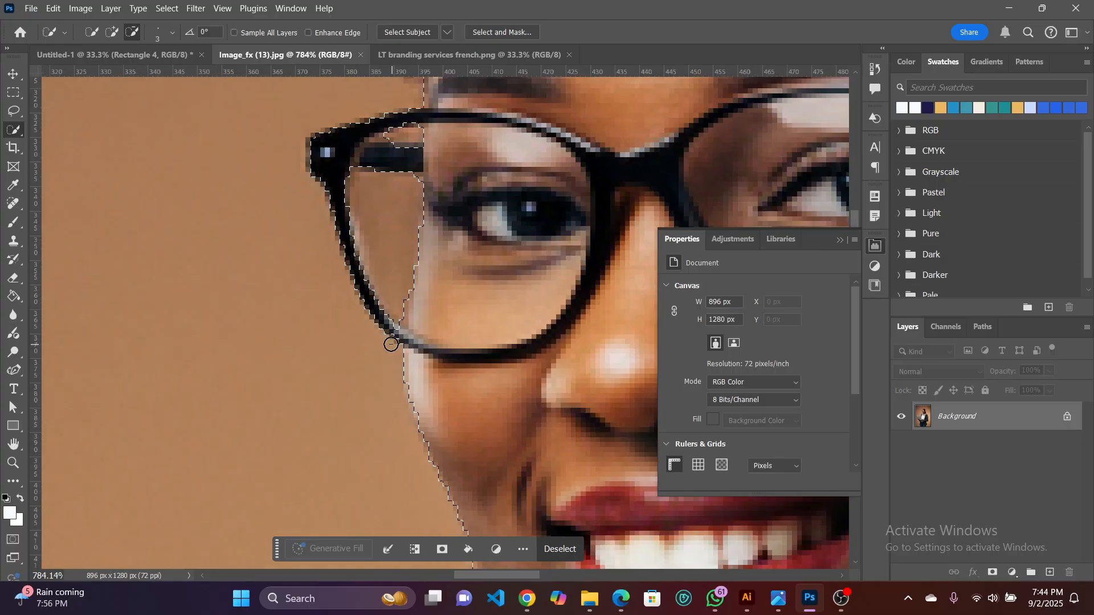
scroll(382, 326, "up", 1)
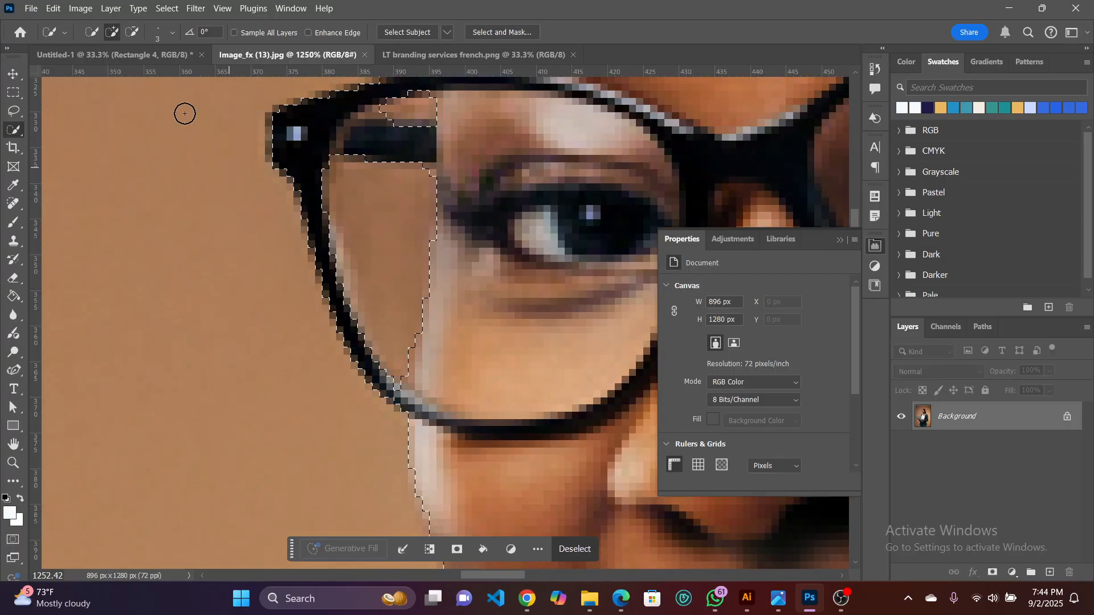
left_click(172, 32)
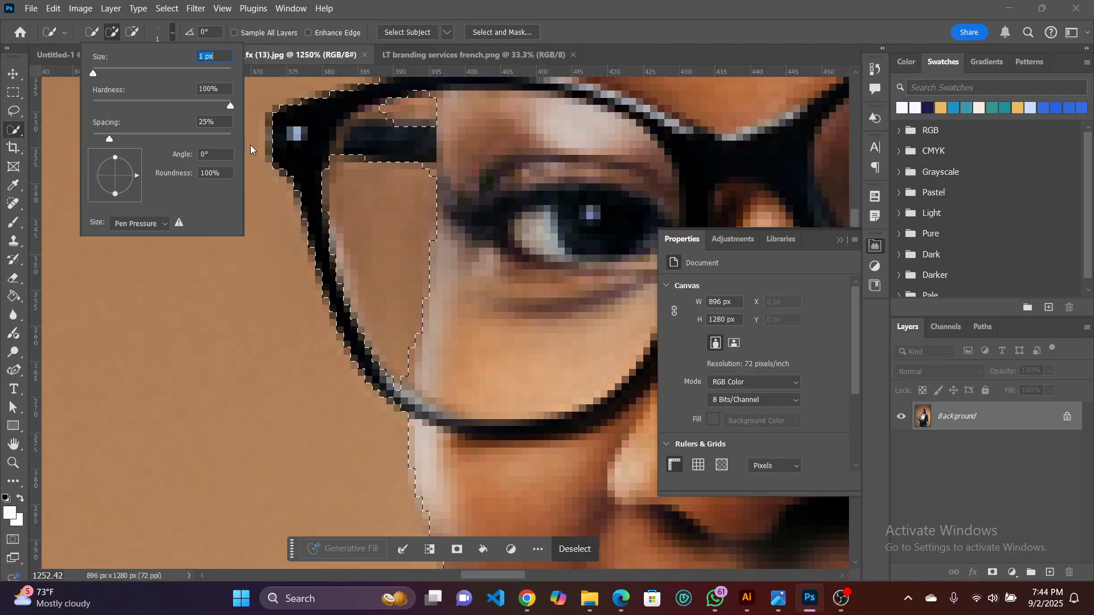
left_click(387, 386)
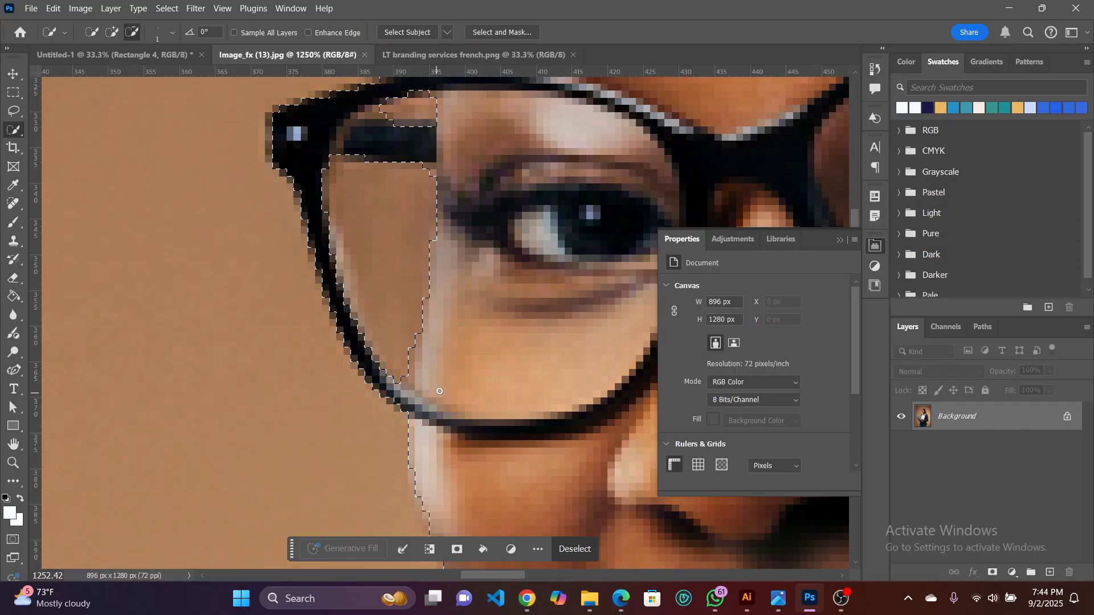
scroll(397, 389, "down", 5)
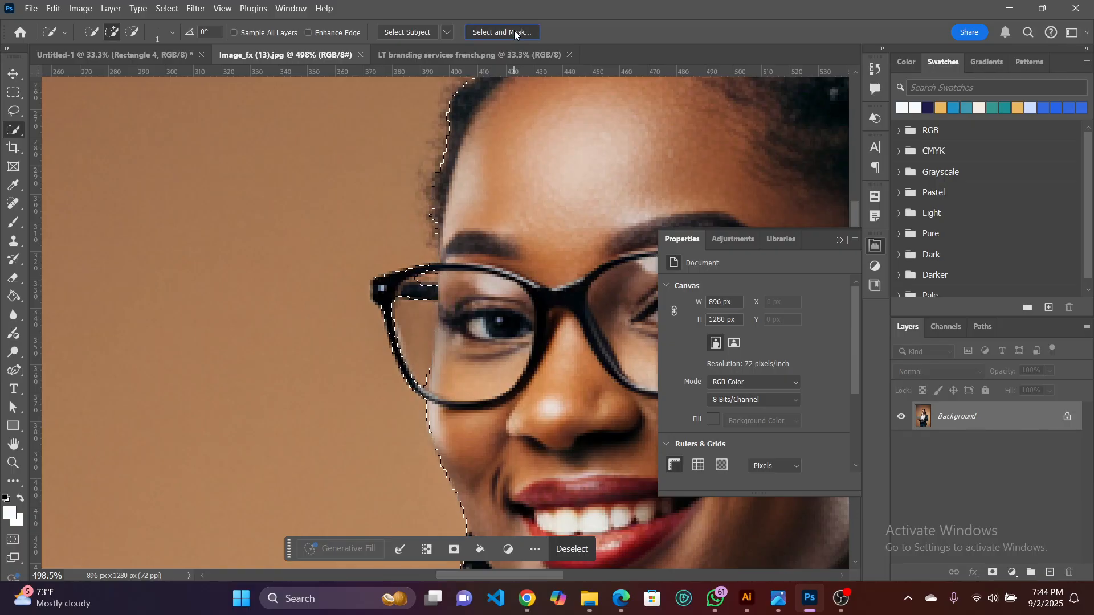
Open the selection in Select and Mask and check the cutout edges around the glasses, braids and blazer.
left_click(515, 33)
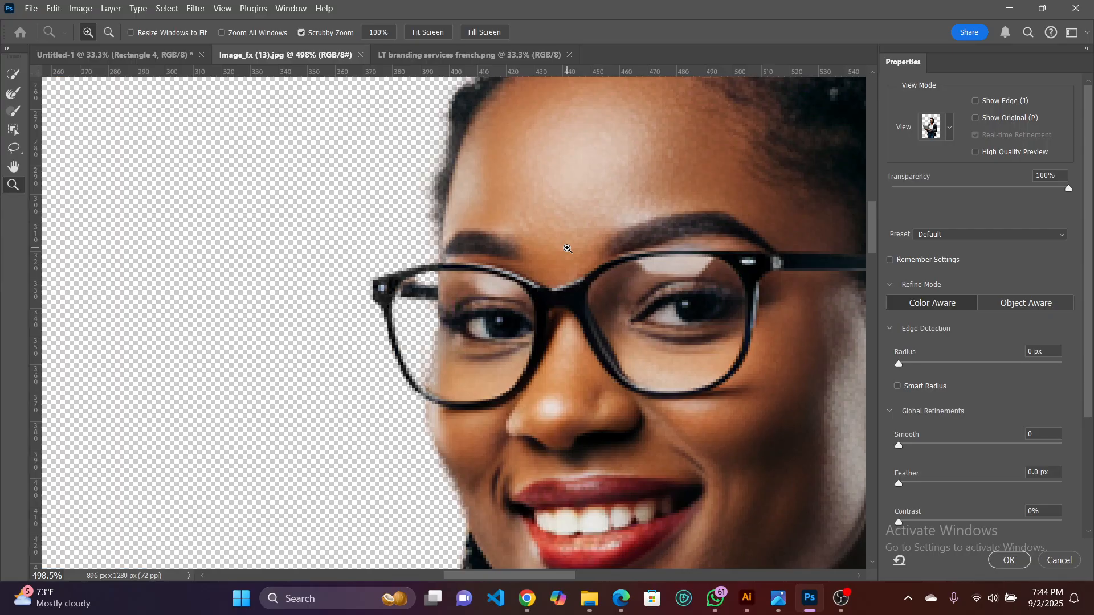
scroll(567, 248, "down", 6)
scroll(556, 311, "right", 3)
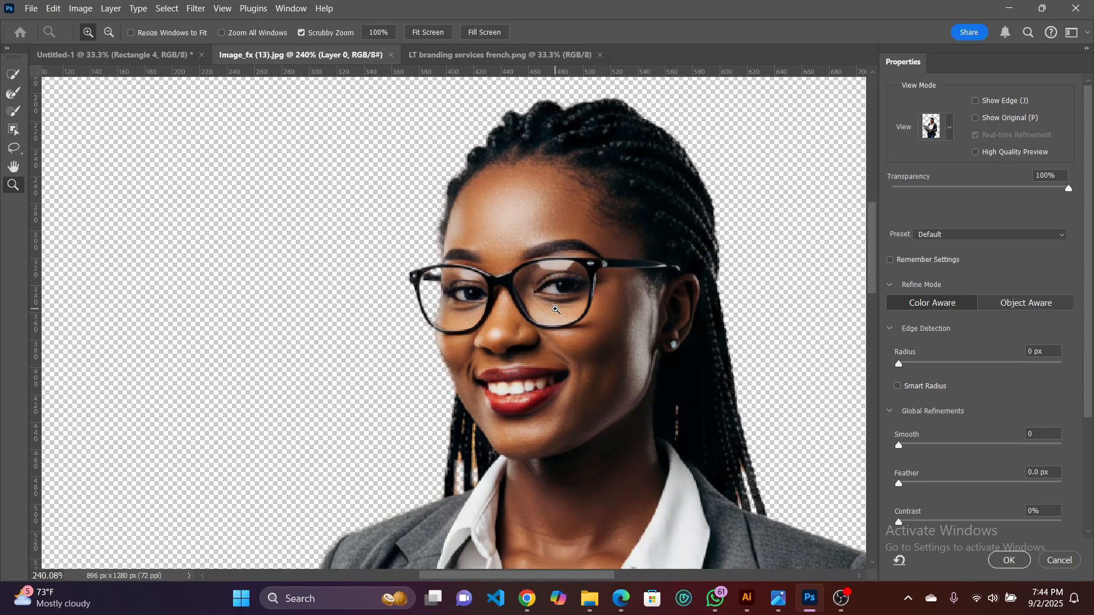
scroll(556, 311, "down", 4)
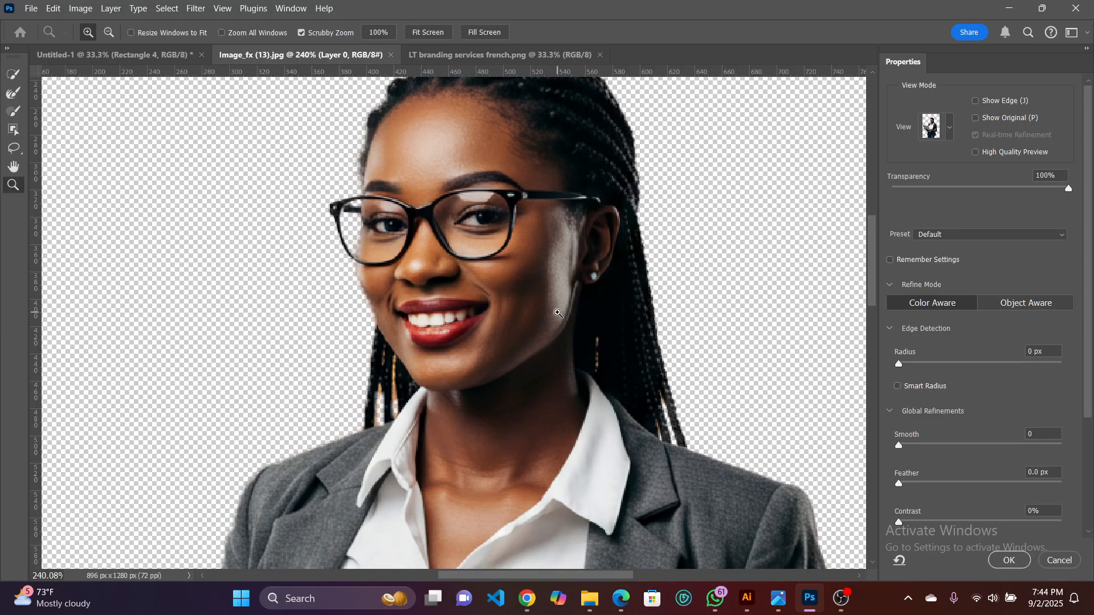
scroll(610, 391, "down", 1)
scroll(610, 390, "right", 2)
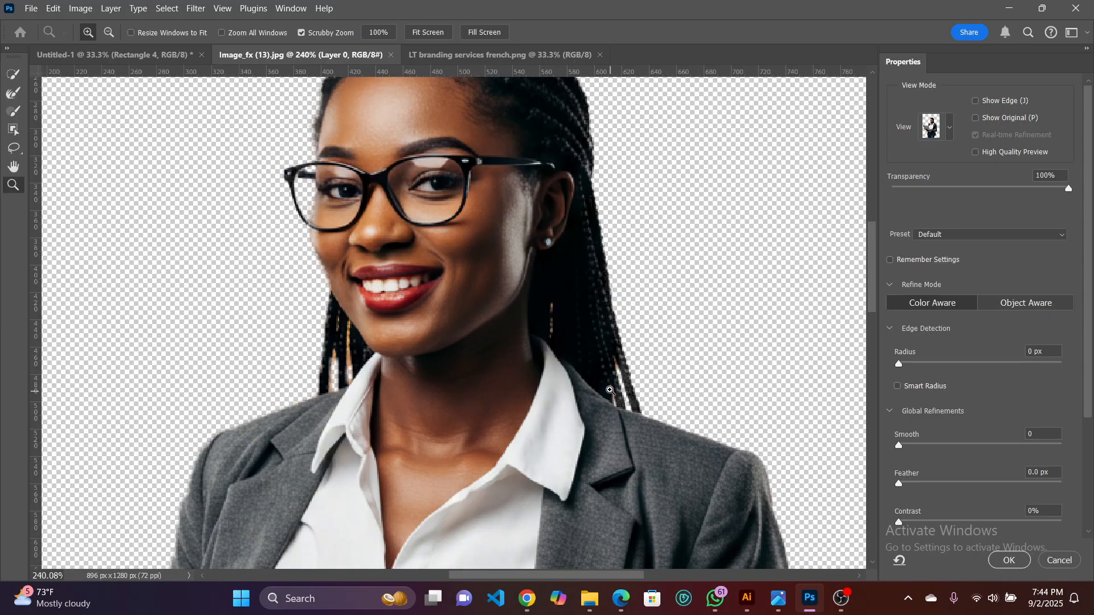
scroll(921, 418, "down", 2)
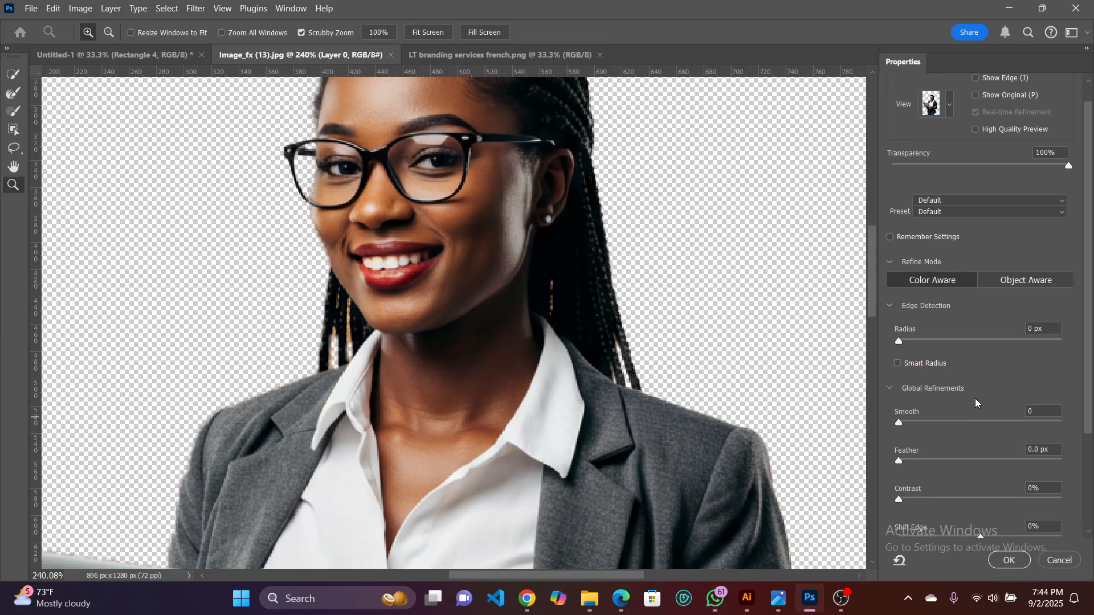
scroll(974, 323, "down", 2)
scroll(547, 325, "up", 6)
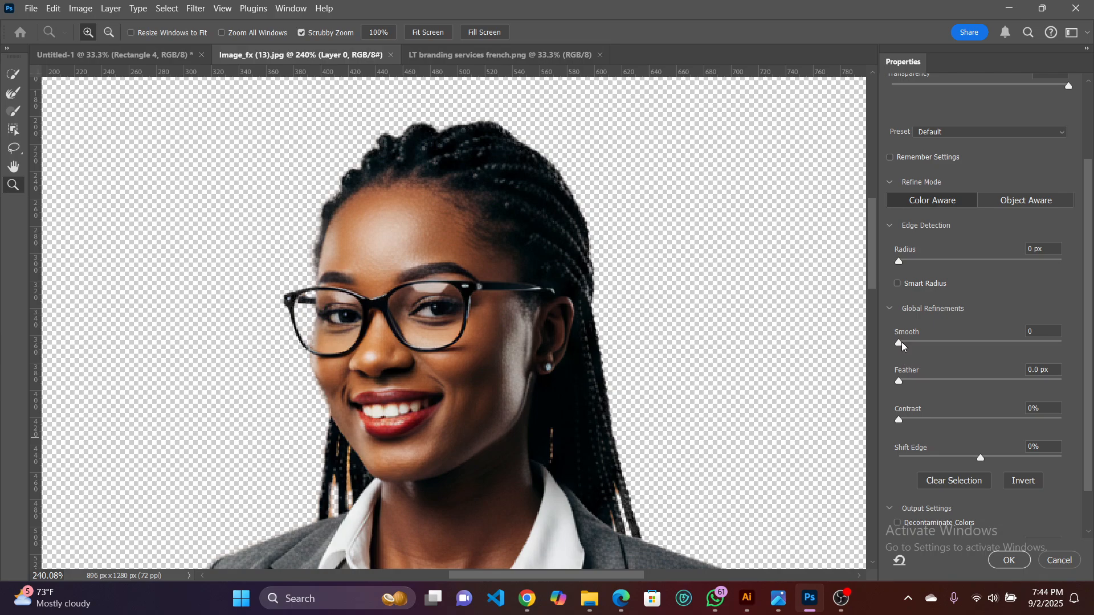
Set Smooth to 3 and Contrast to 3%, and enable Decontaminate Colors with an amount of 79%.
left_click_drag(902, 345, 907, 344)
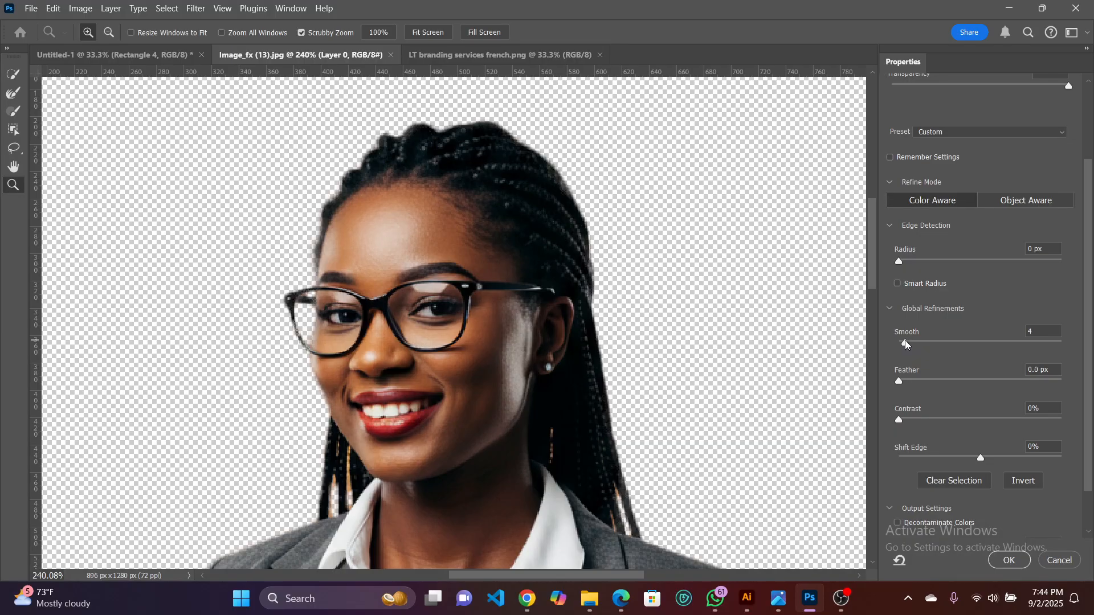
left_click_drag(904, 344, 903, 344)
scroll(922, 360, "down", 1)
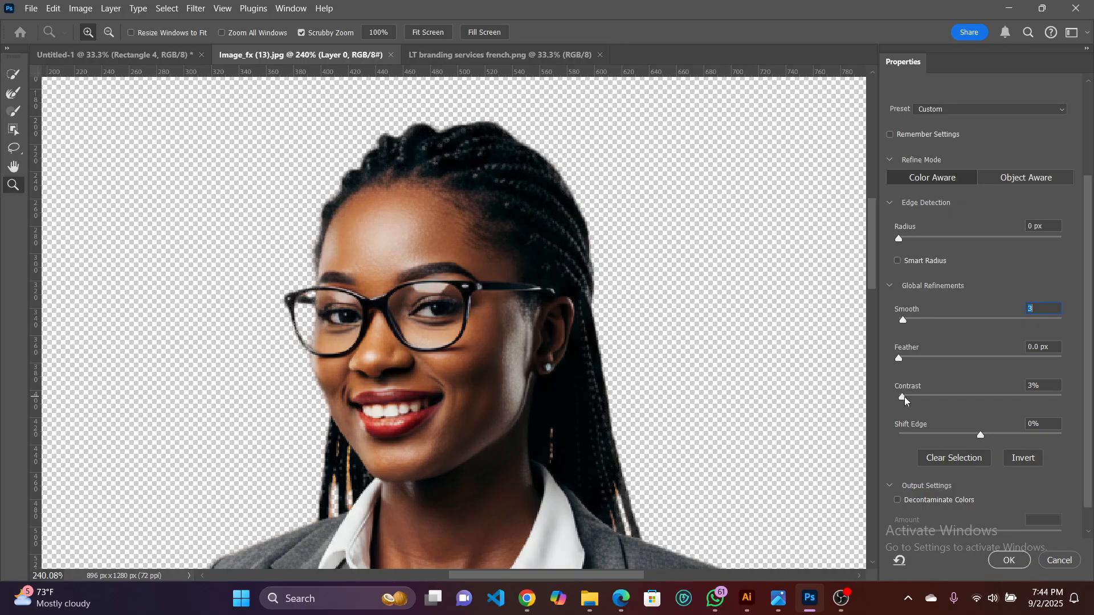
left_click(905, 397)
scroll(912, 388, "down", 1)
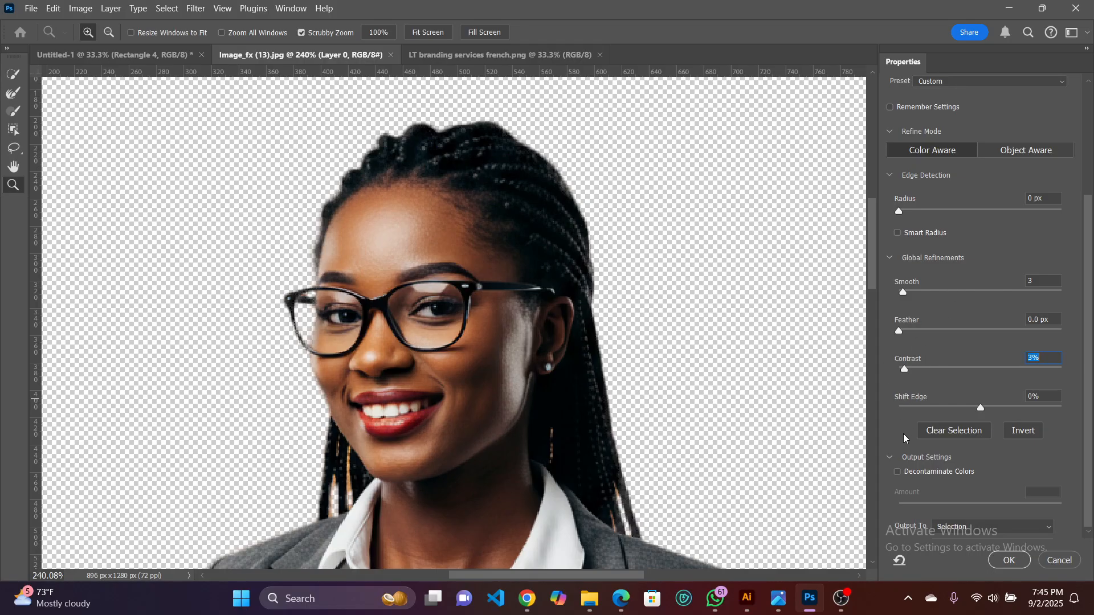
left_click(899, 472)
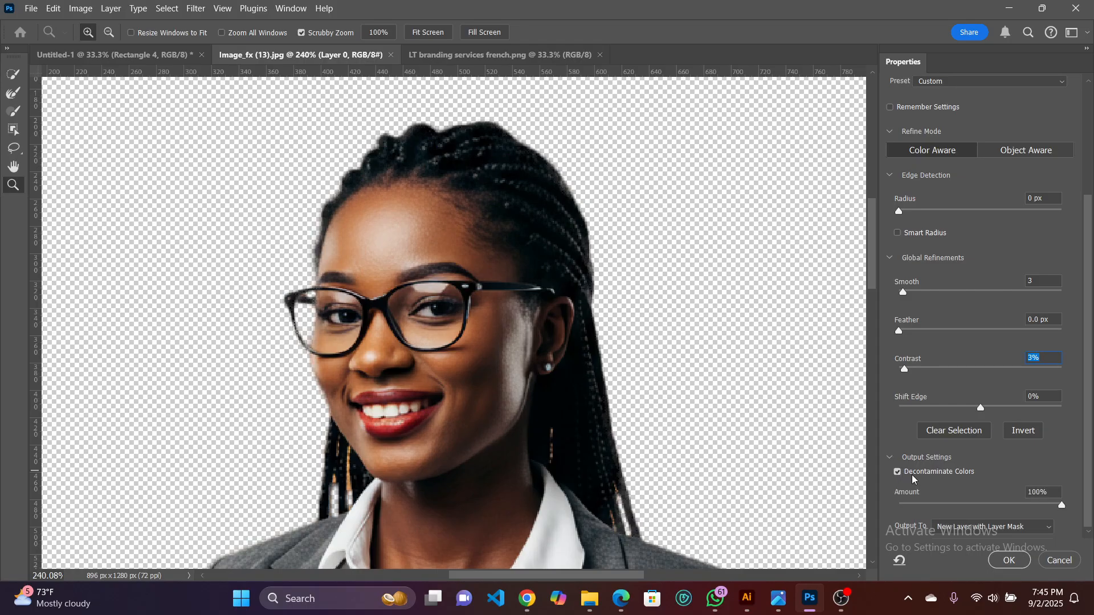
left_click_drag(1060, 504, 1028, 505)
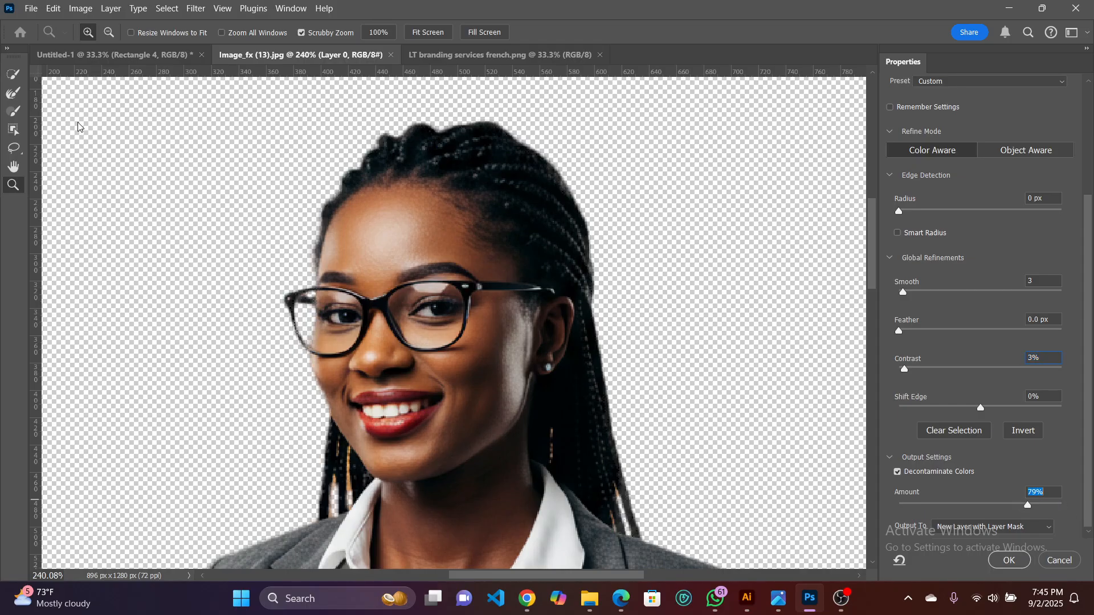
Try to refine the braids between the jaw and the shirt collar with a 13 px Refine Edge Brush.
left_click(12, 93)
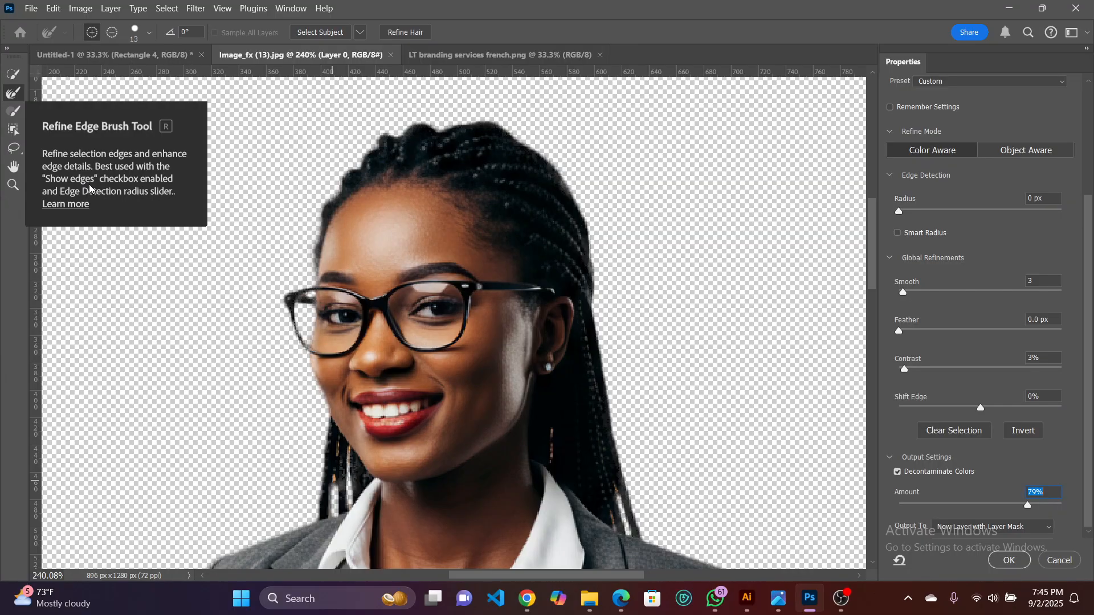
key("alt")
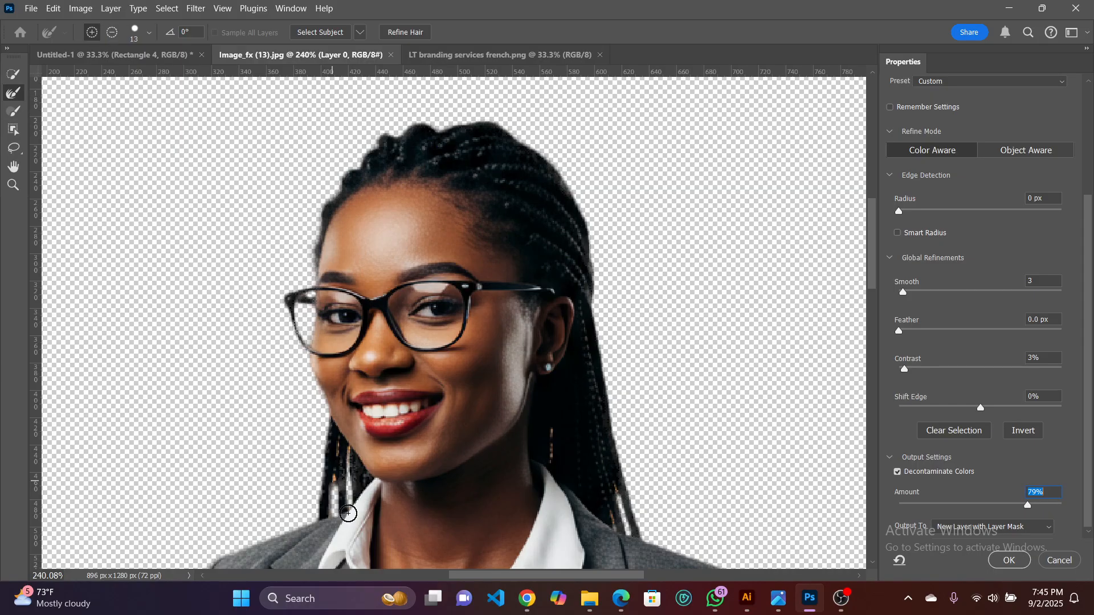
left_click(339, 505, "alt")
left_click(346, 495, "alt")
left_click_drag(358, 503, 359, 500)
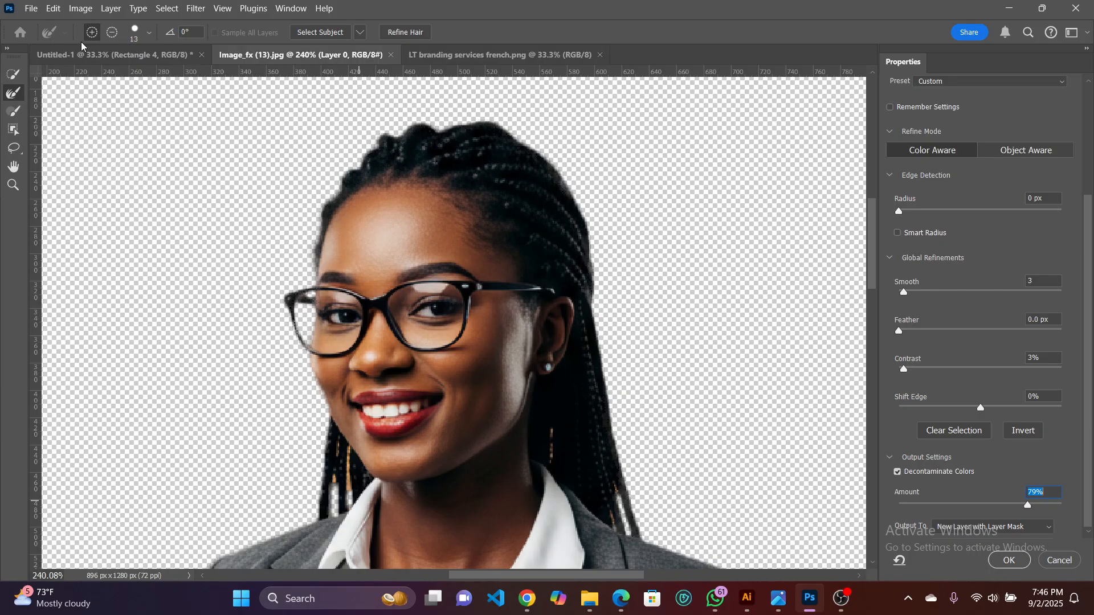
Refine the gaps and golden strands in the braids between the jaw and the collar with a 3 px Refine Edge Brush.
left_click(152, 35)
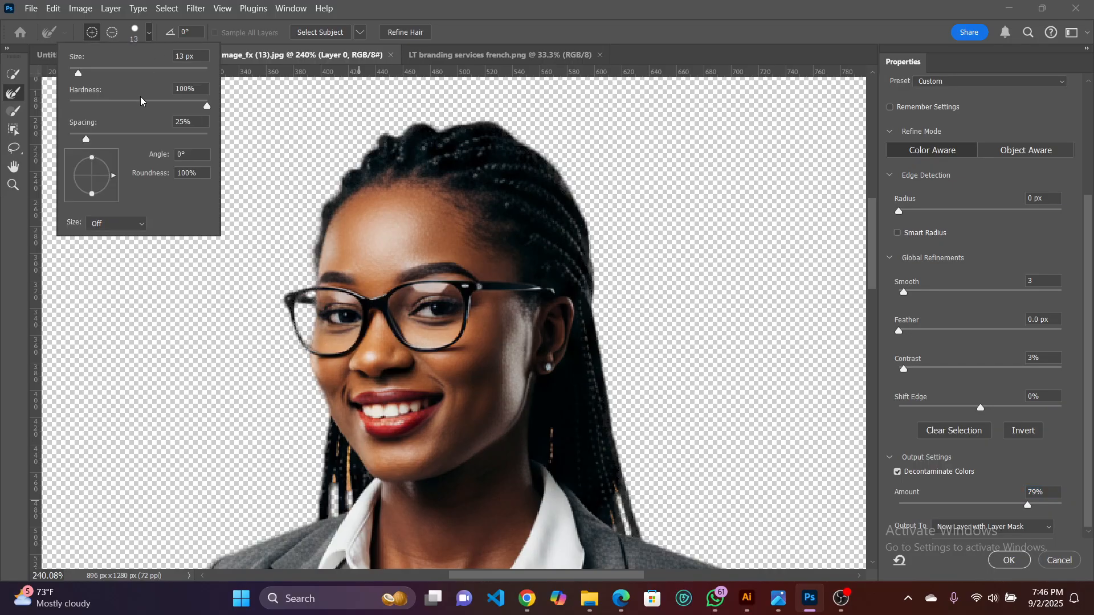
left_click_drag(80, 75, 75, 76)
left_click(150, 31)
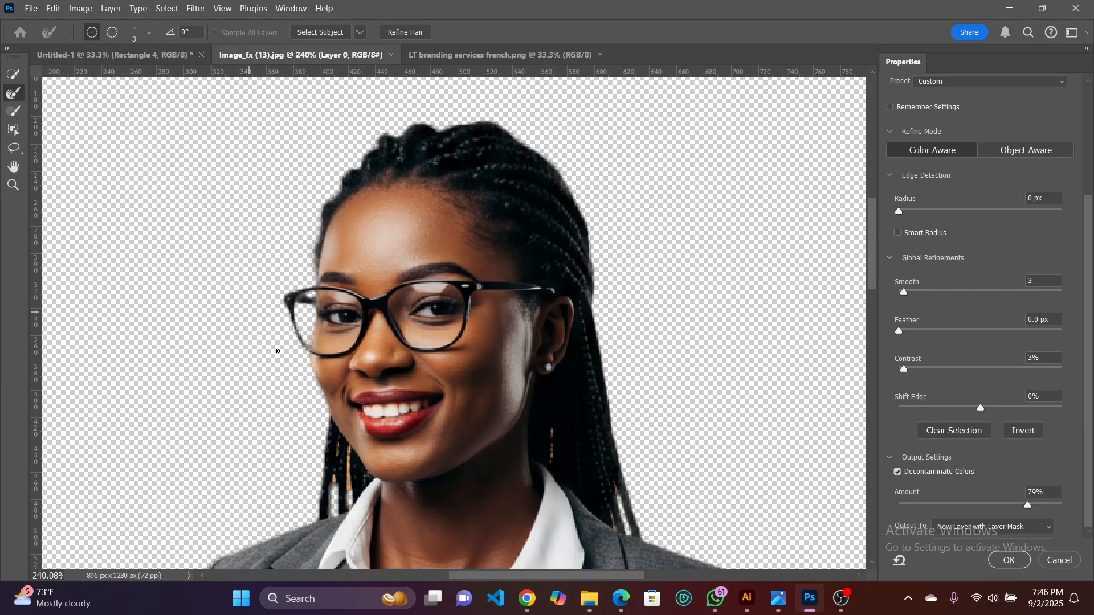
scroll(353, 510, "up", 10)
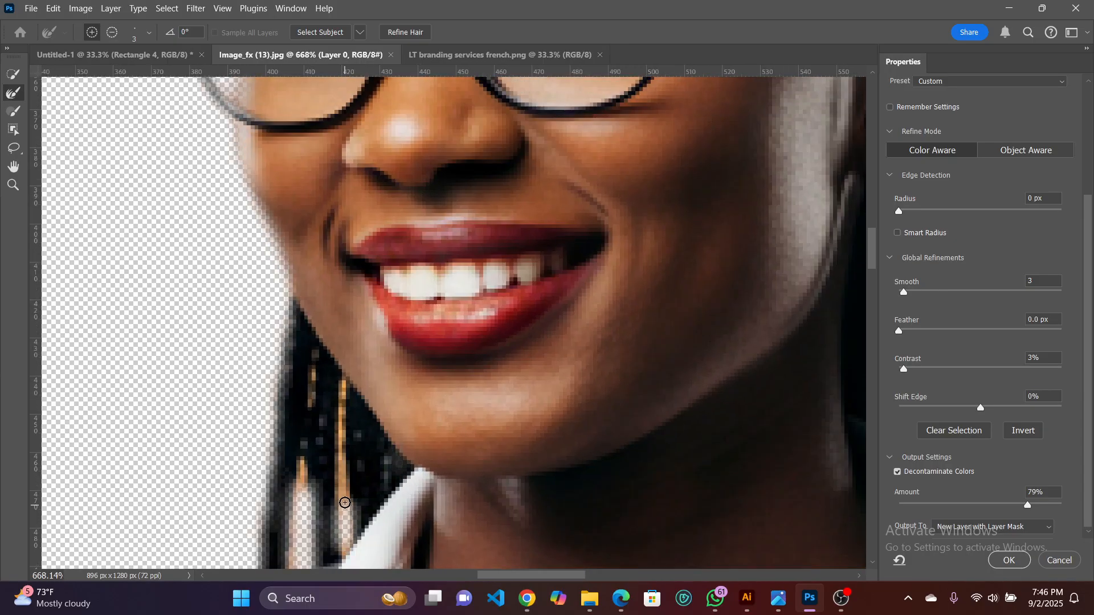
left_click_drag(342, 458, 345, 386)
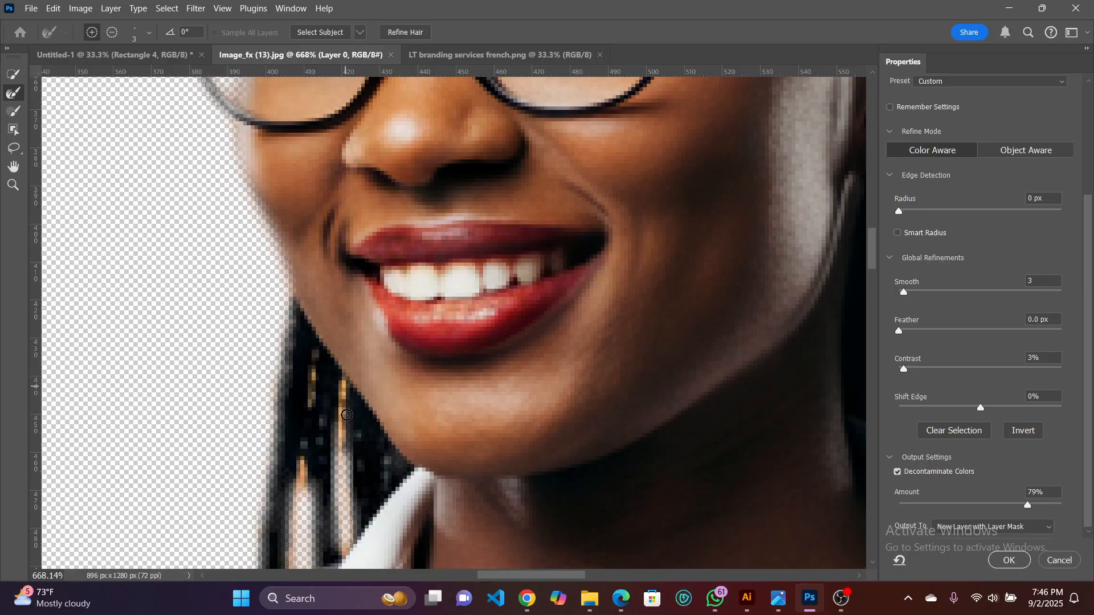
scroll(342, 501, "down", 2)
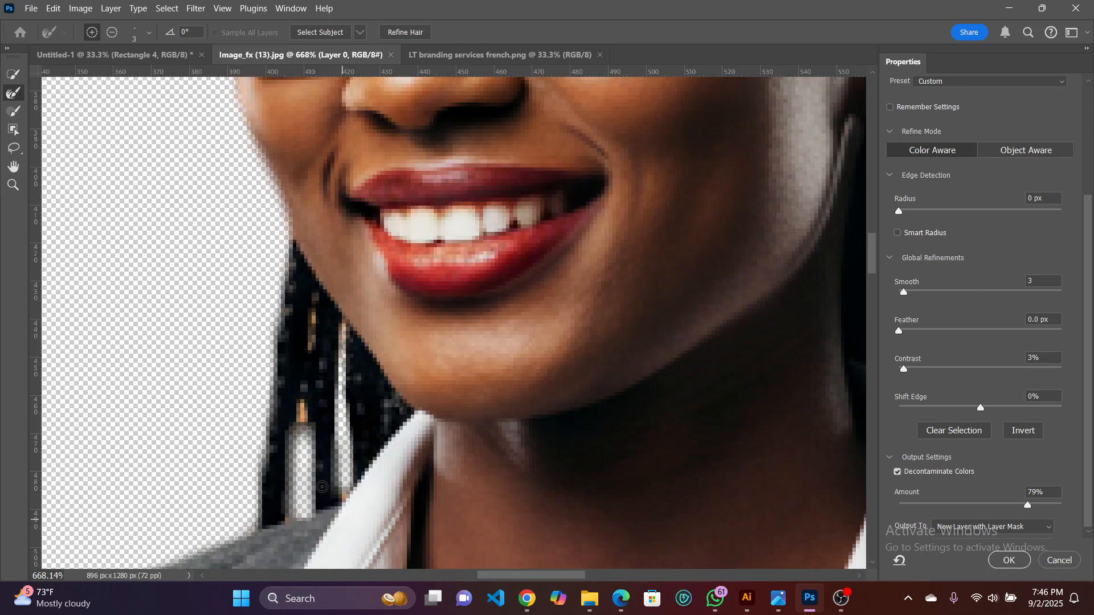
mouse_move(300, 426)
left_mouse_down()
mouse_move(302, 408)
mouse_move(316, 441)
left_mouse_up()
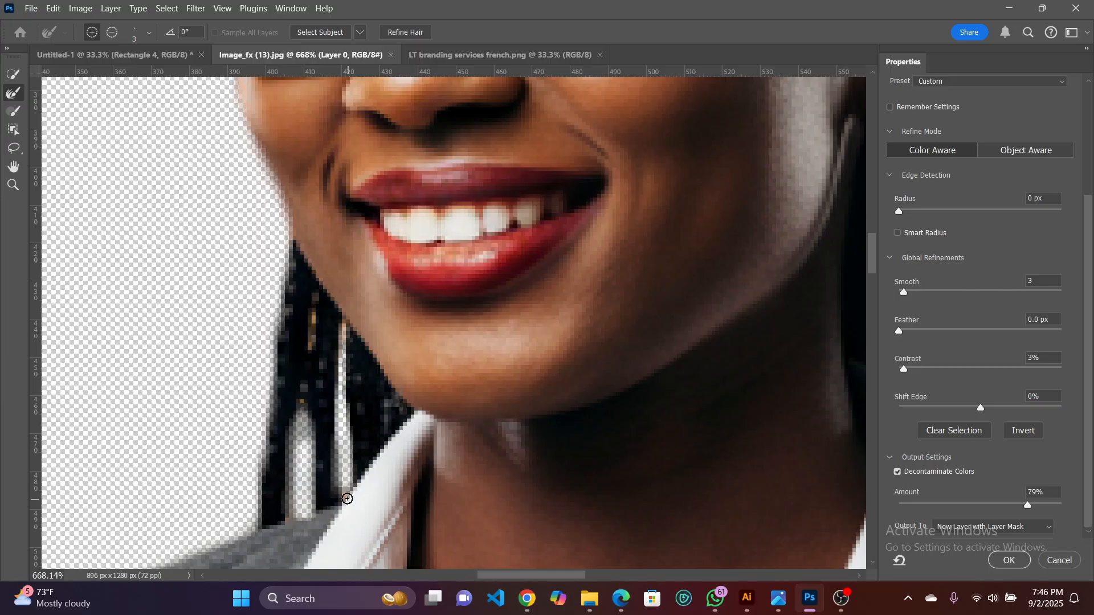
left_click(346, 496)
mouse_move(311, 345)
left_mouse_down()
mouse_move(313, 313)
mouse_move(311, 343)
left_mouse_up()
scroll(320, 395, "down", 3)
scroll(338, 406, "down", 3)
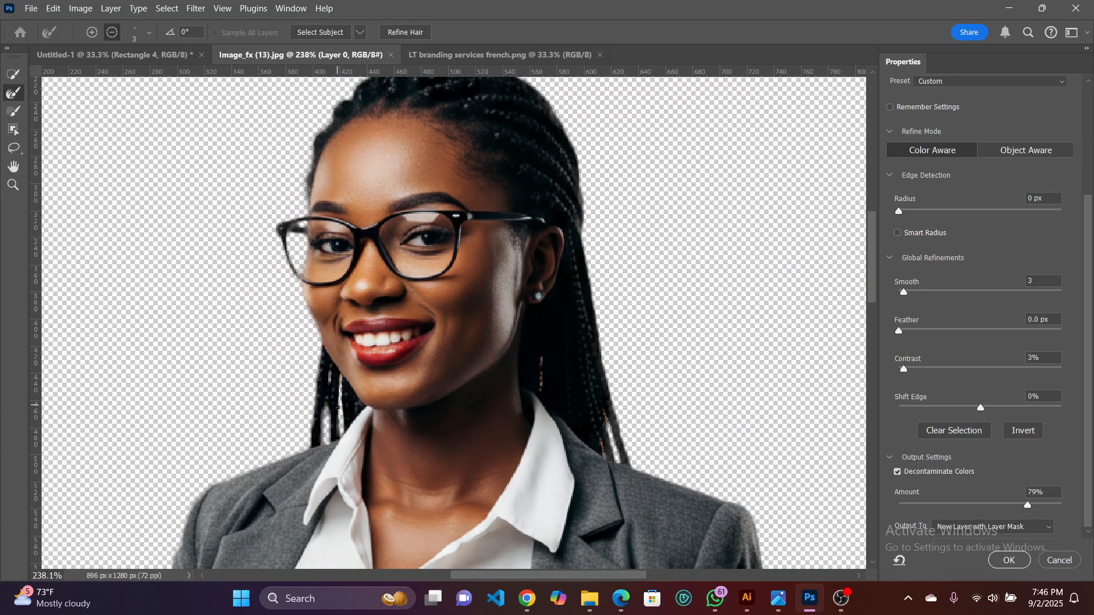
scroll(330, 402, "down", 1)
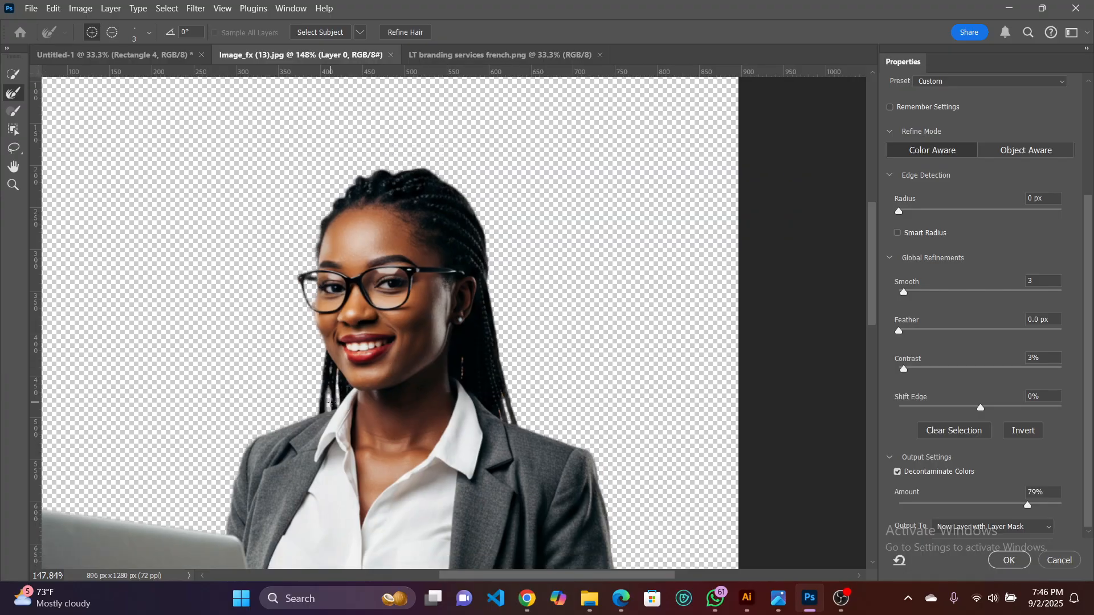
Refine the gaps between the braids behind the neck and the golden strand above the collar with the 3 px Refine Edge Brush.
scroll(509, 414, "up", 4)
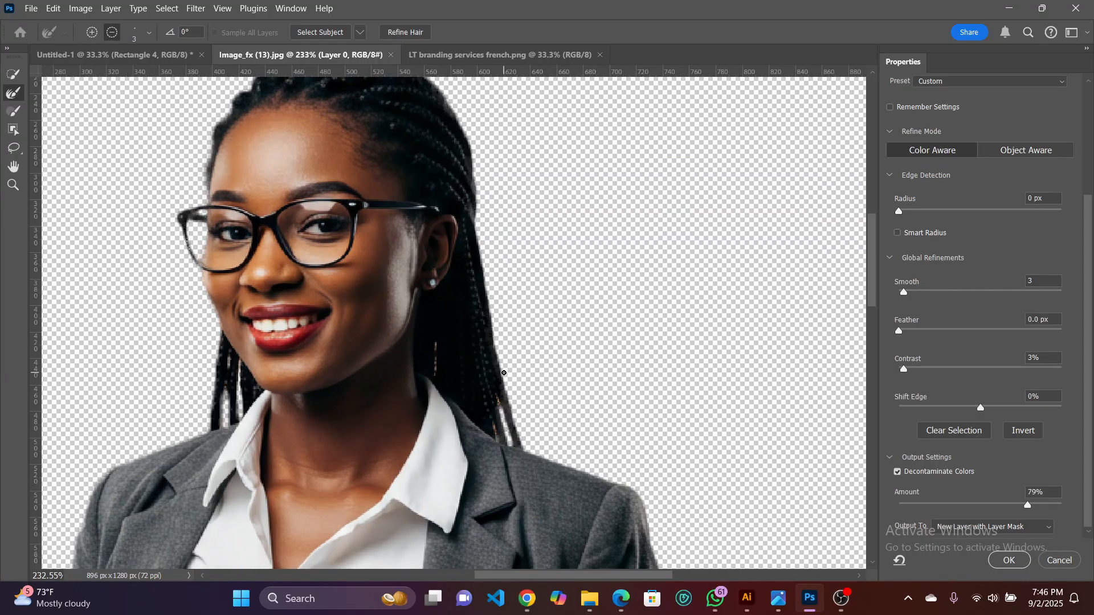
scroll(509, 415, "up", 5)
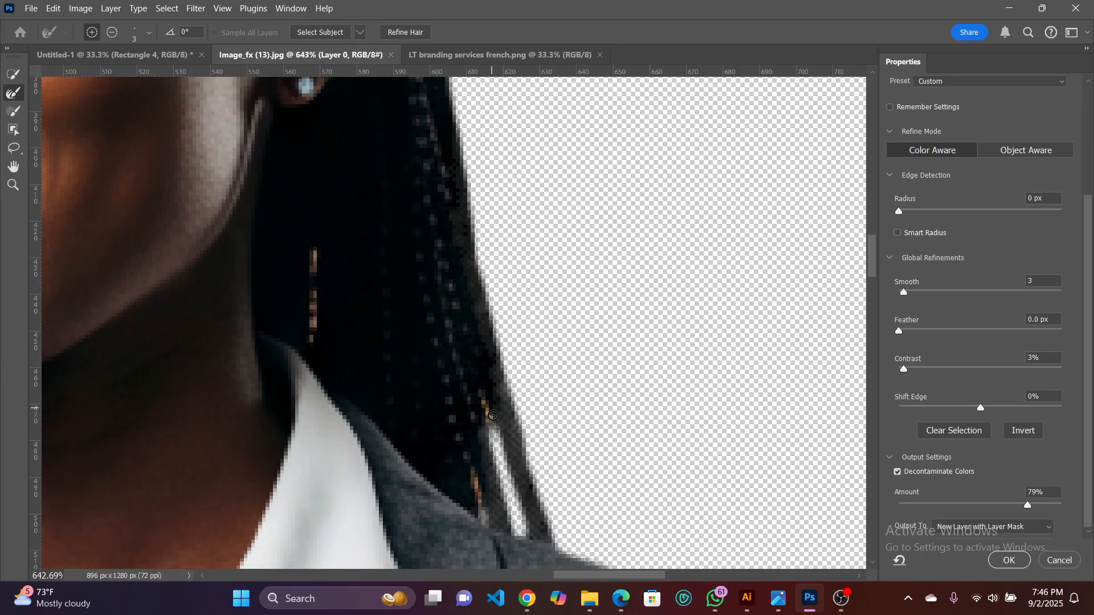
left_click_drag(486, 402, 492, 422)
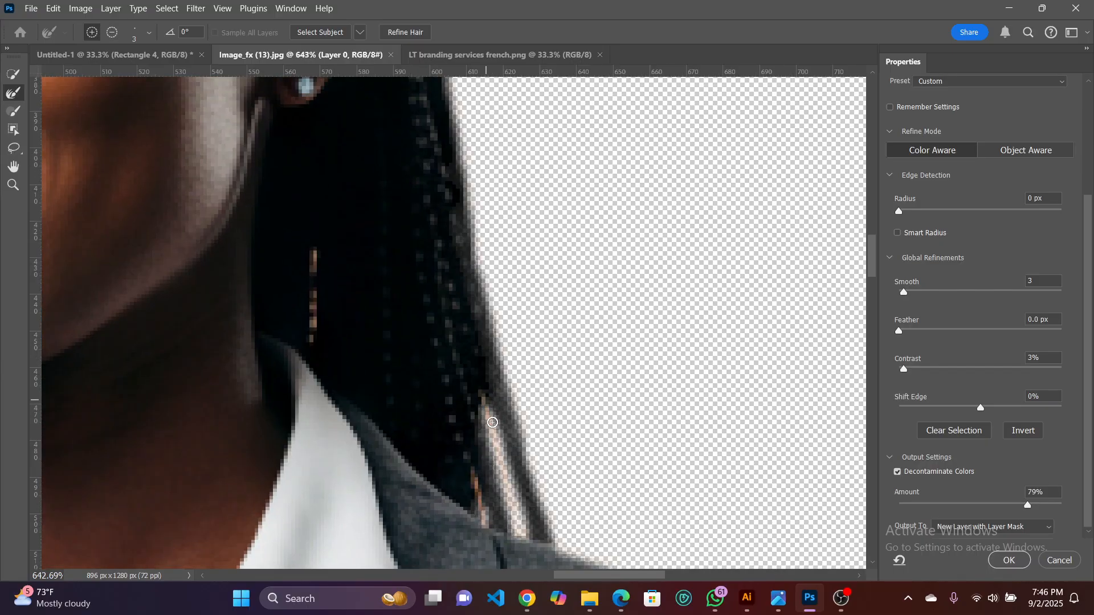
left_click_drag(484, 518, 472, 478)
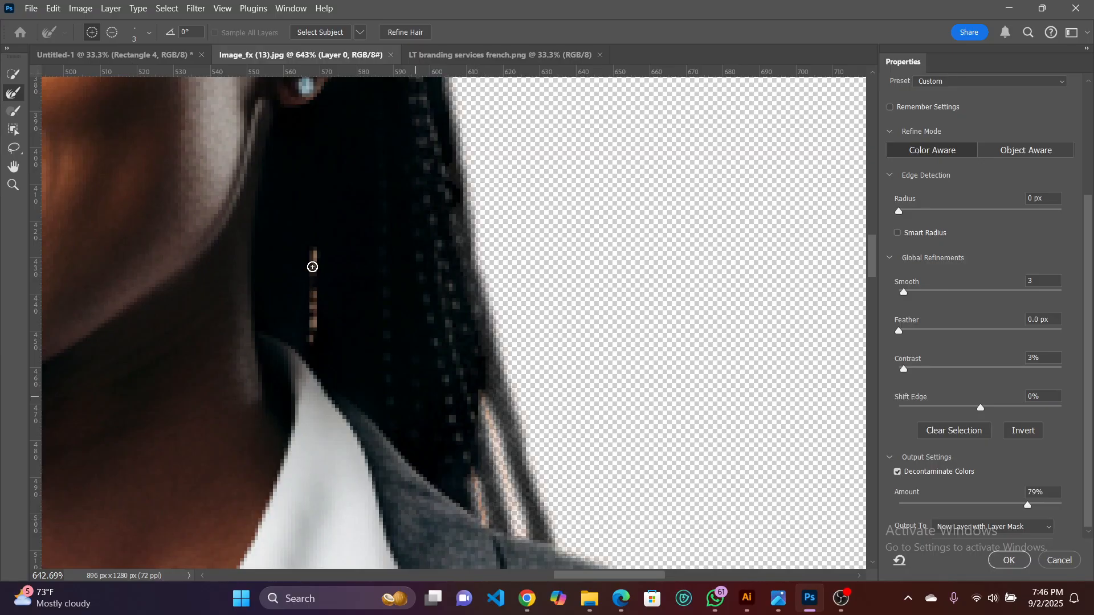
left_click_drag(315, 267, 312, 339)
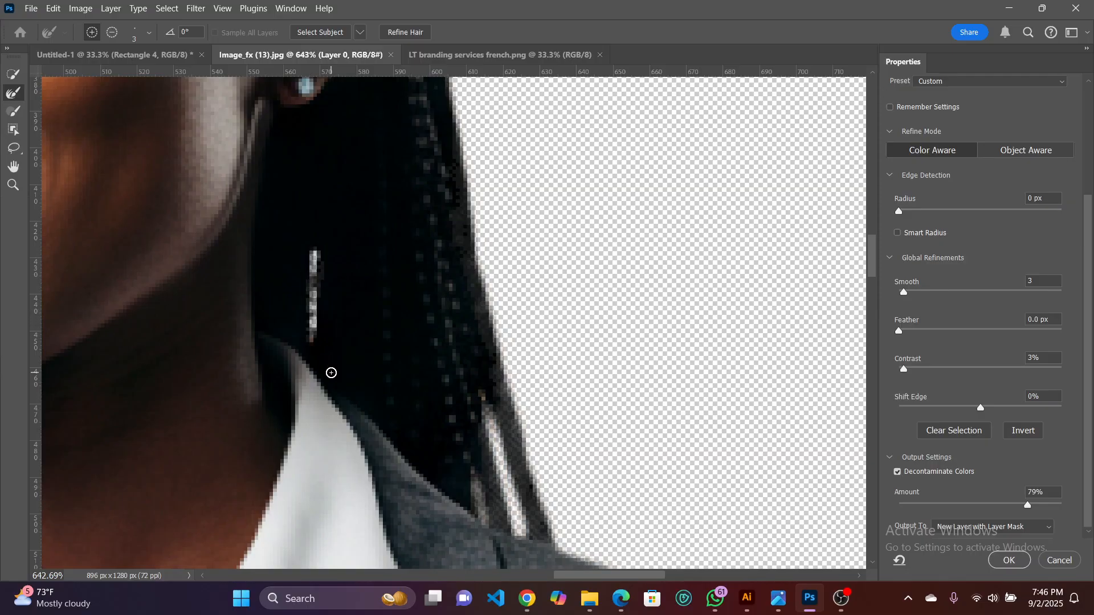
Refine the top of the narrow gap between the blazer's sleeve and body with the 3 px Refine Edge Brush.
scroll(351, 353, "down", 3)
scroll(351, 354, "down", 5)
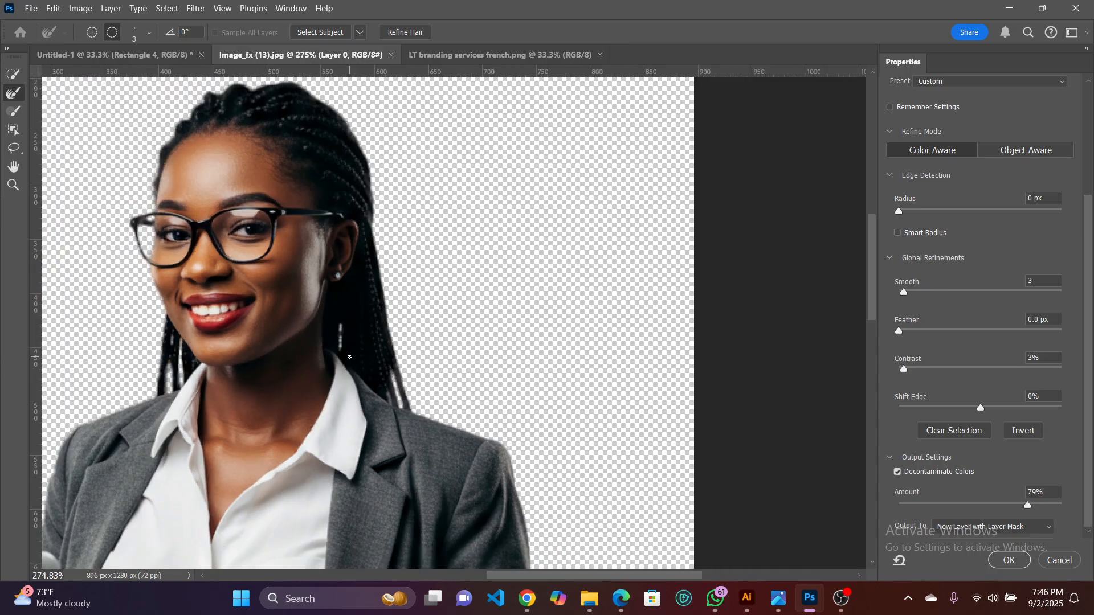
scroll(352, 354, "down", 5)
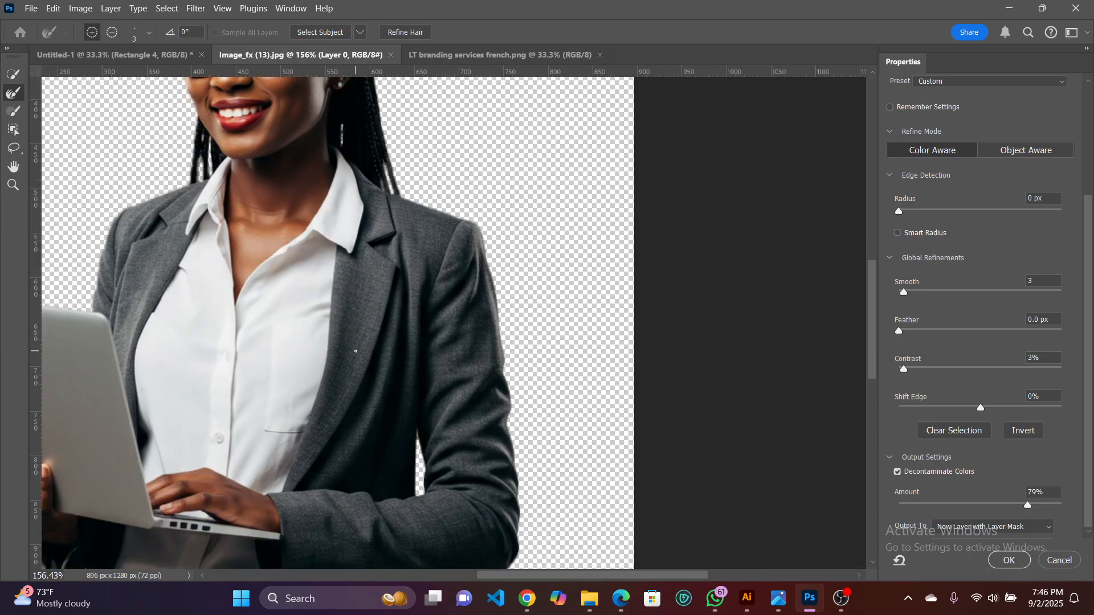
scroll(421, 467, "up", 6)
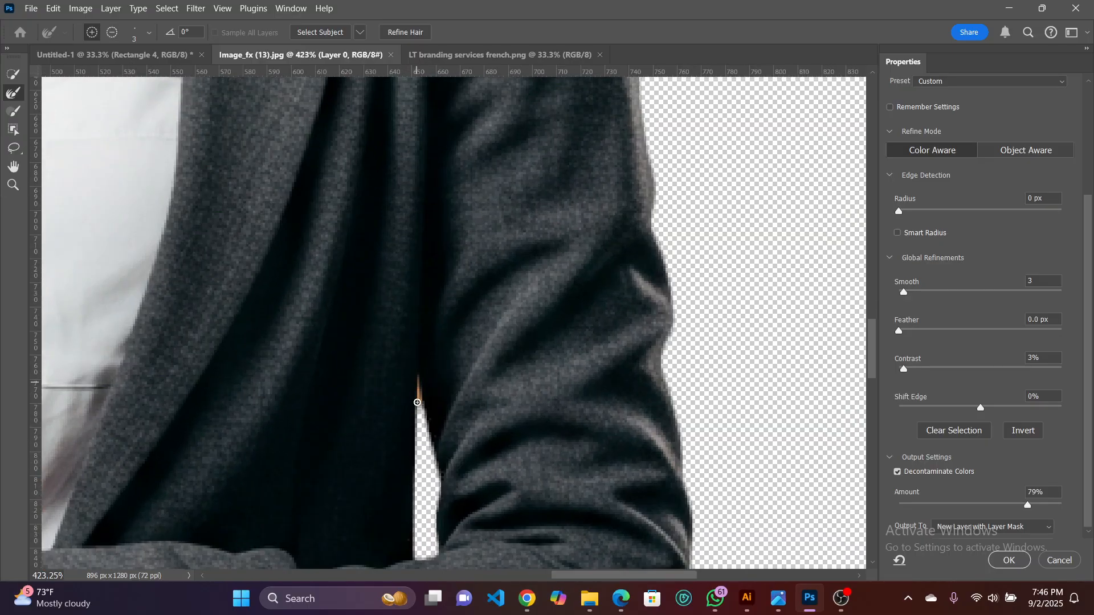
left_click_drag(417, 402, 421, 401)
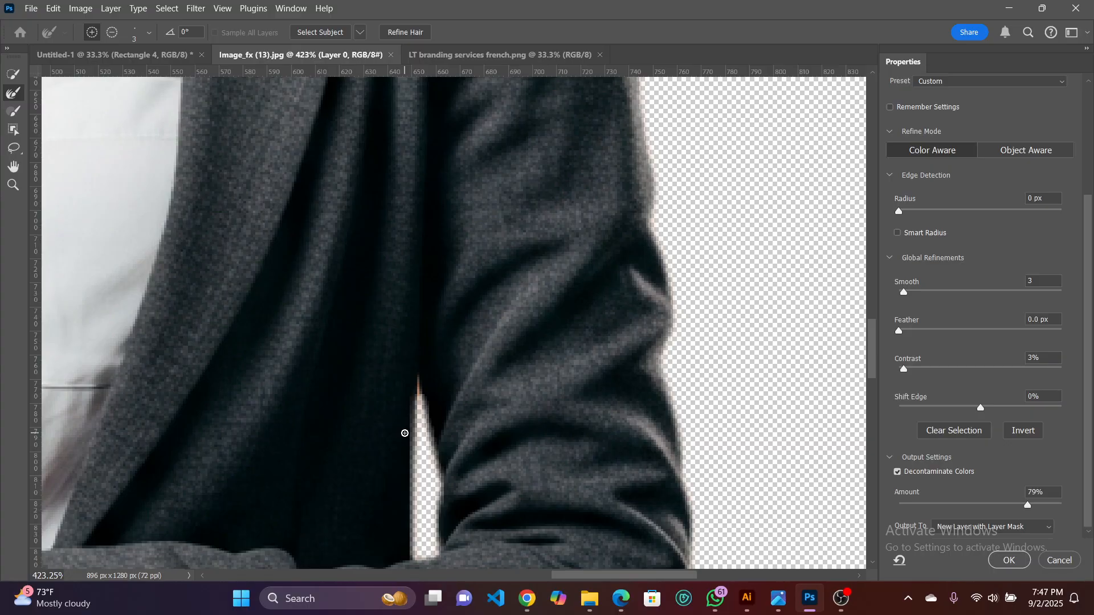
Lower the Decontaminate Colors amount slightly and output the cutout to a new layer with a layer mask.
scroll(406, 433, "down", 6)
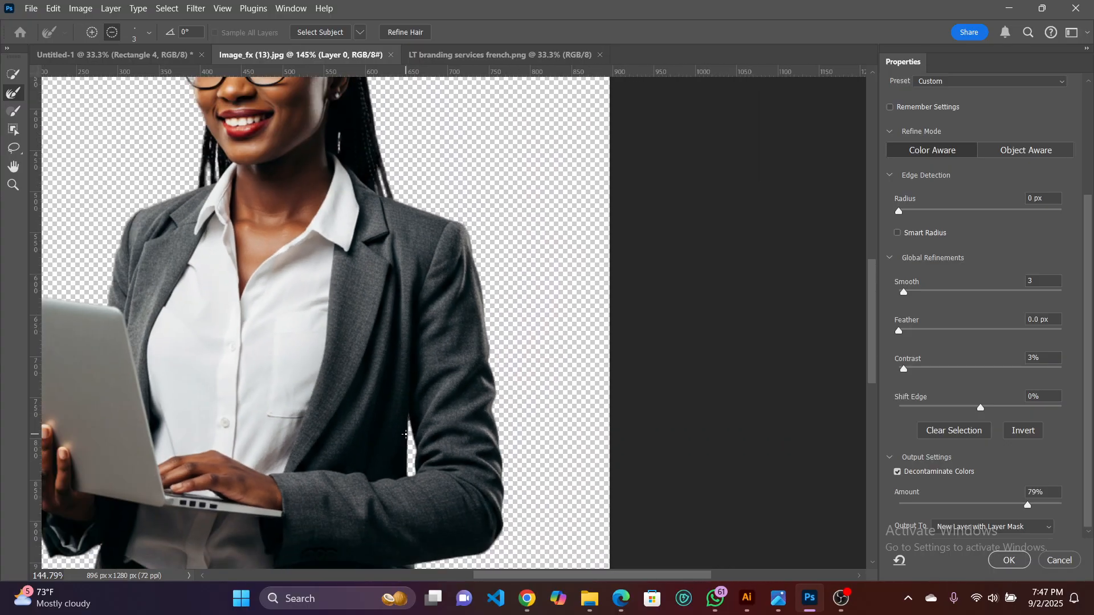
scroll(406, 436, "down", 2)
scroll(405, 436, "down", 3)
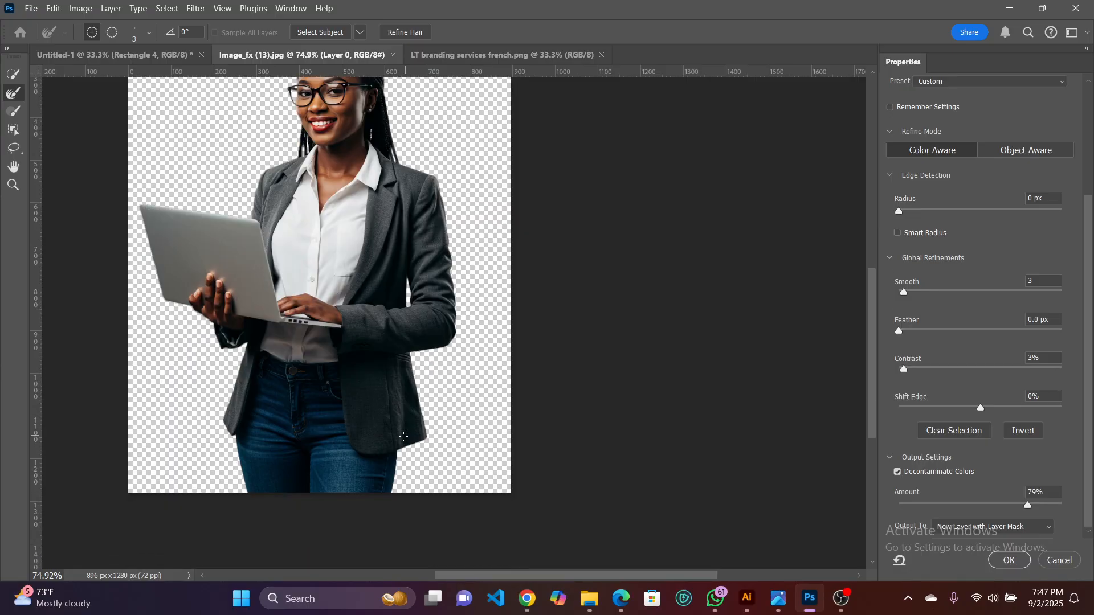
scroll(312, 335, "up", 2)
scroll(312, 334, "up", 1)
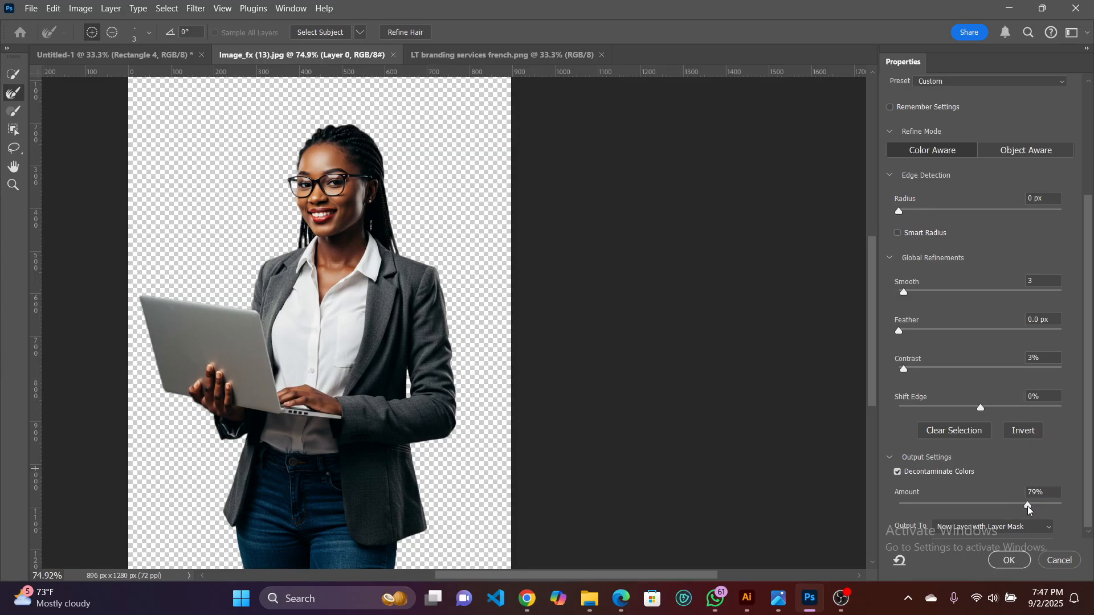
left_click_drag(1028, 505, 1017, 505)
left_click(1010, 564)
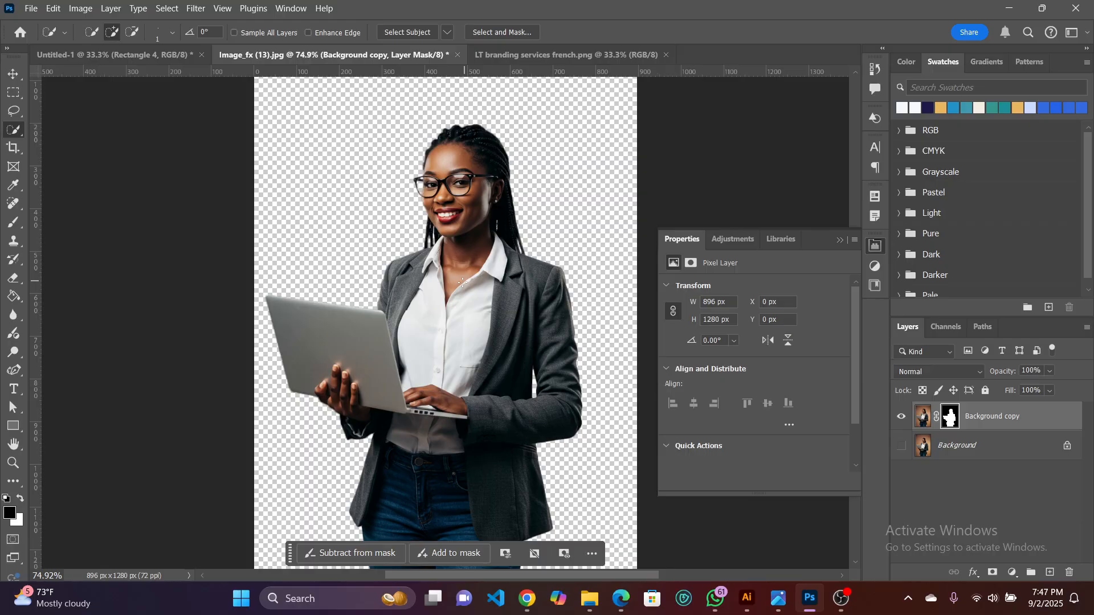
Move the woman's cutout into the Untitled-1 flyer, placing it beside the blue services box at X 1020 px, Y 398 px.
scroll(462, 281, "down", 3)
scroll(481, 391, "up", 1)
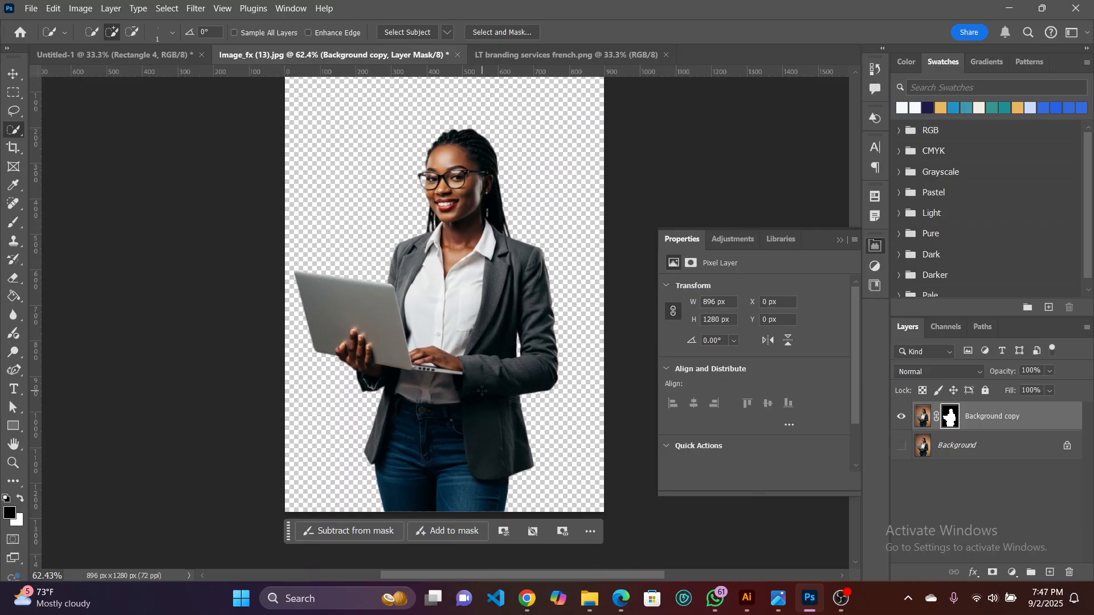
left_click(12, 73)
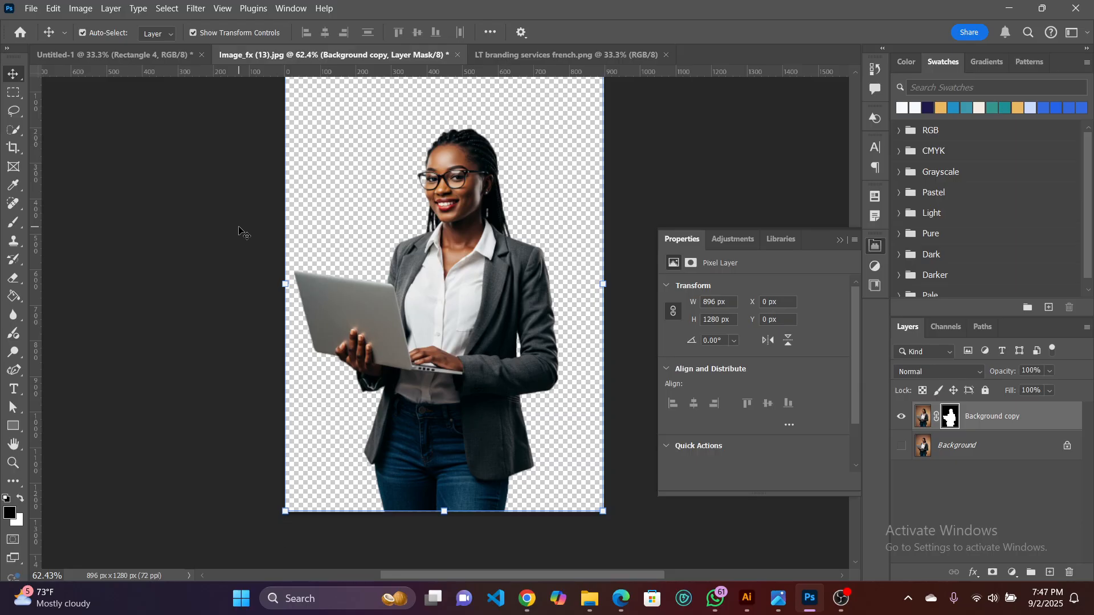
left_click(239, 228)
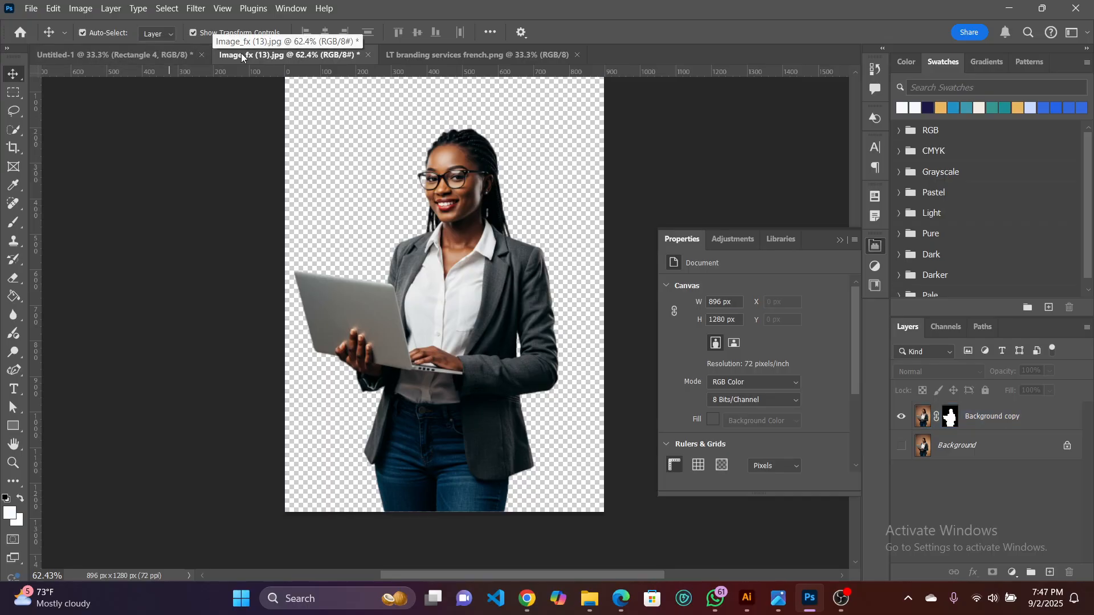
left_click(105, 51)
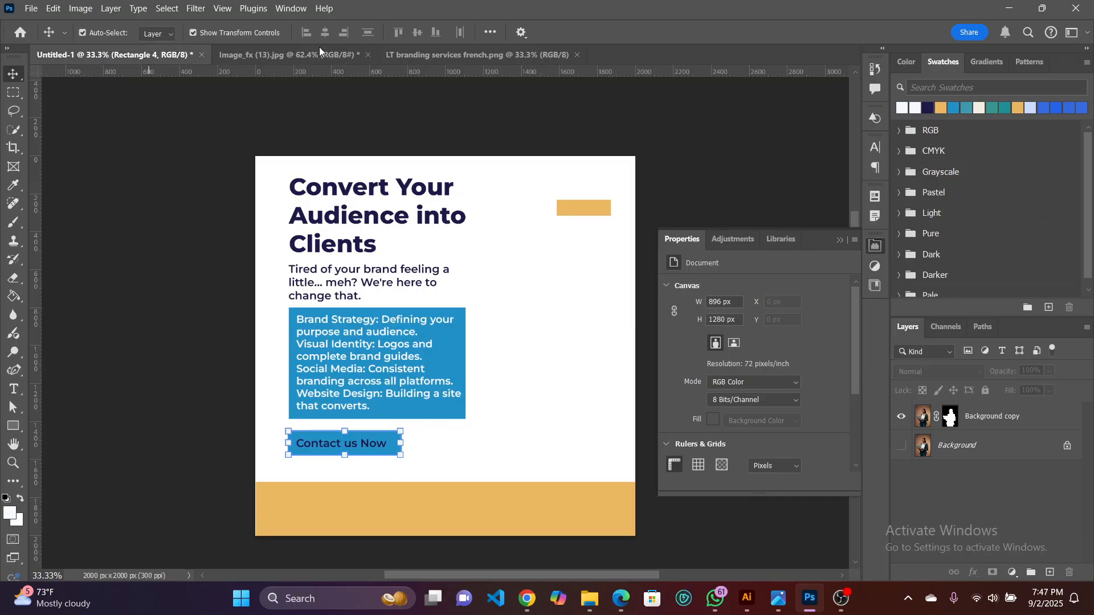
left_click(304, 53)
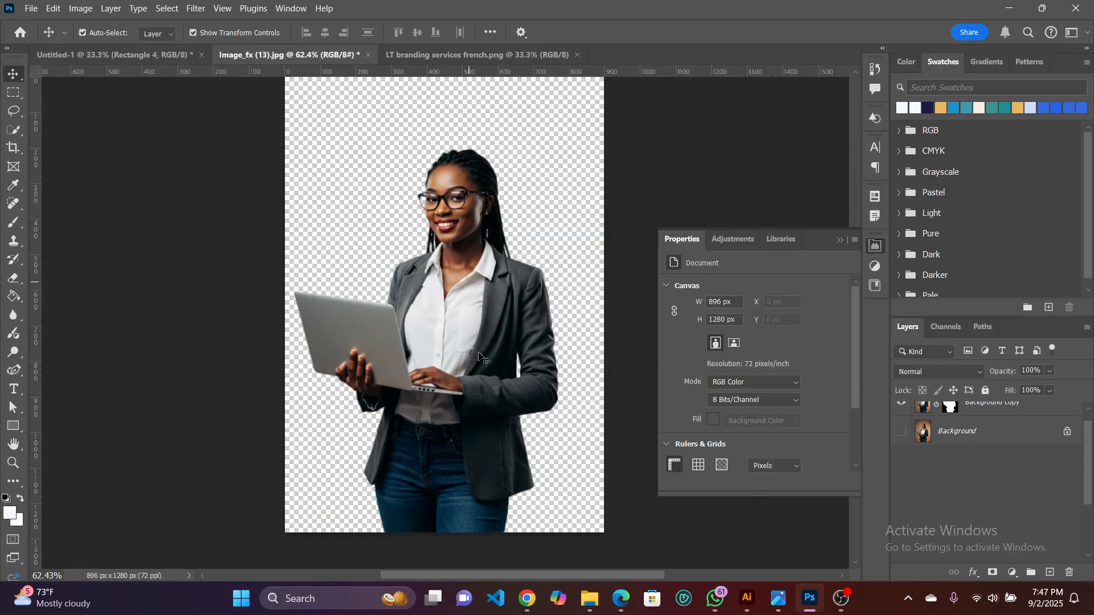
left_click_drag(472, 342, 534, 357)
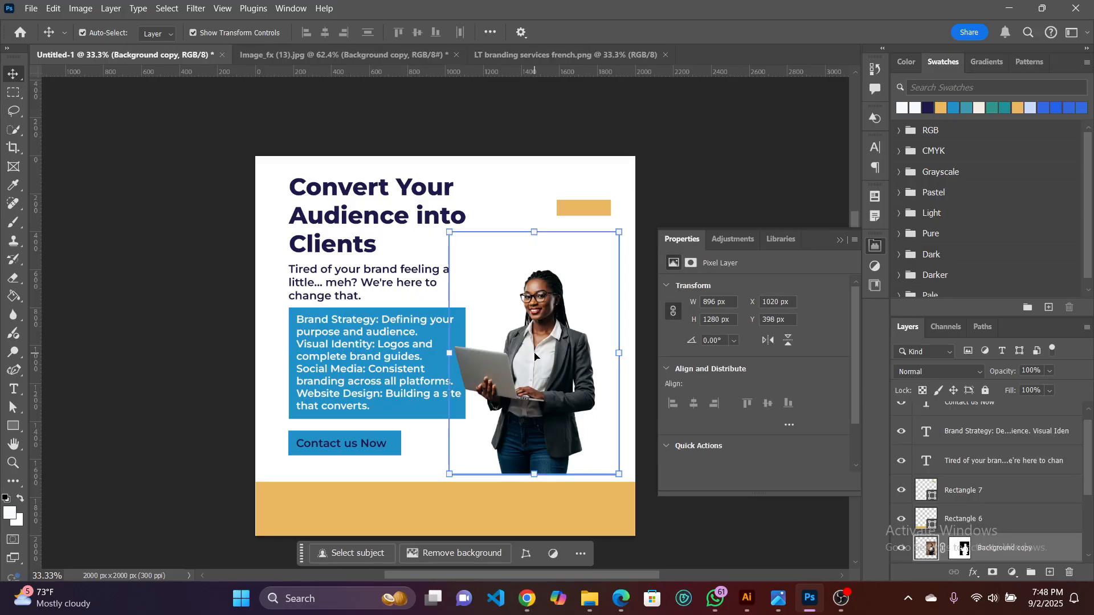
Open the Save As dialog for the Image_fx (13) cutout document and leave it without saving.
left_click(320, 49)
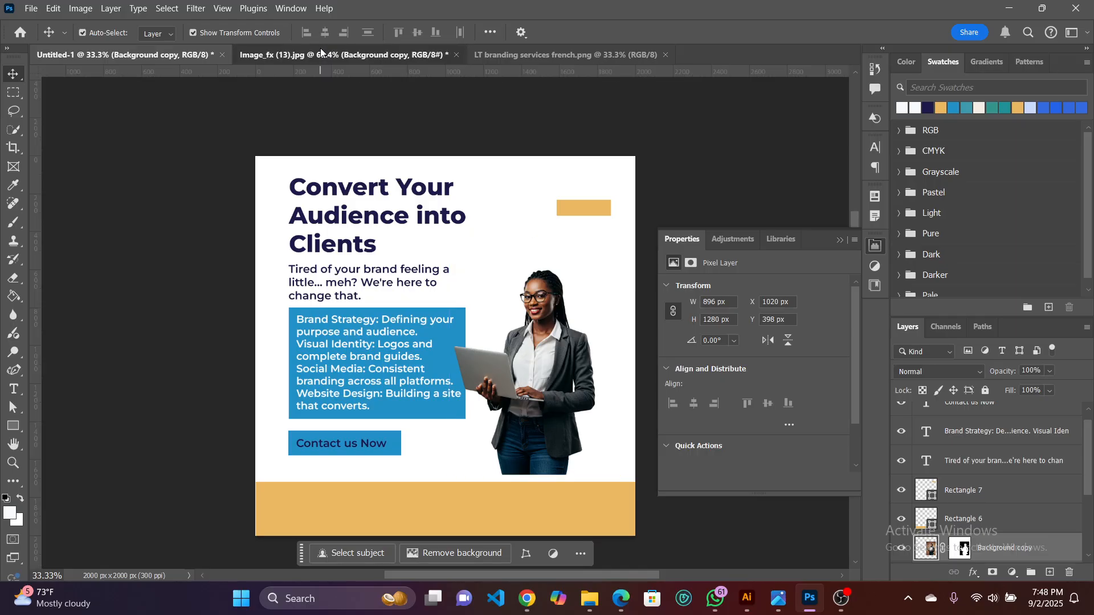
left_click(686, 190)
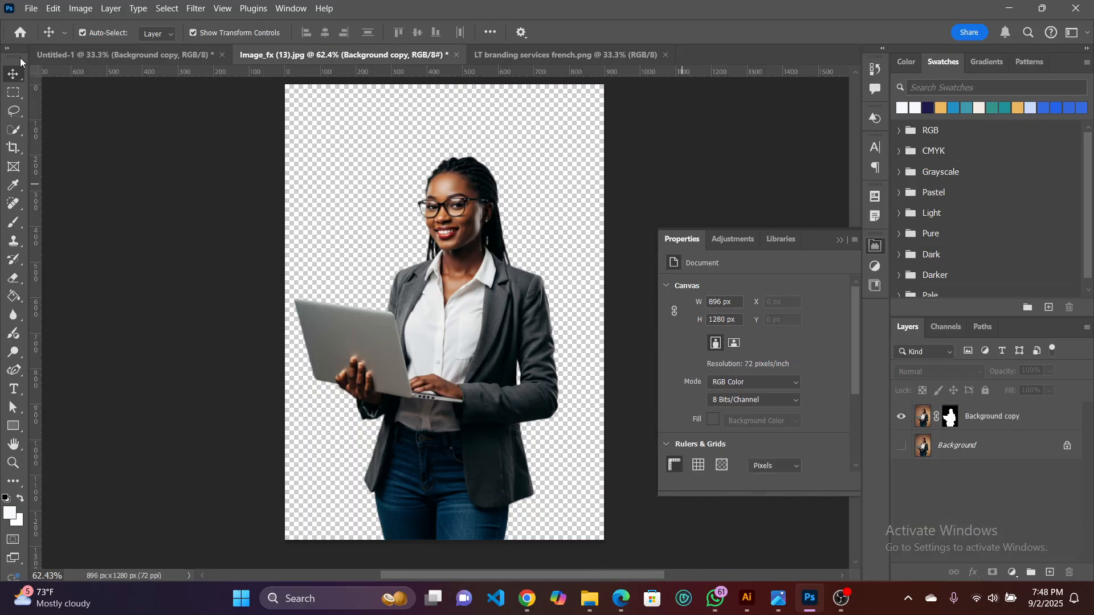
left_click(30, 11)
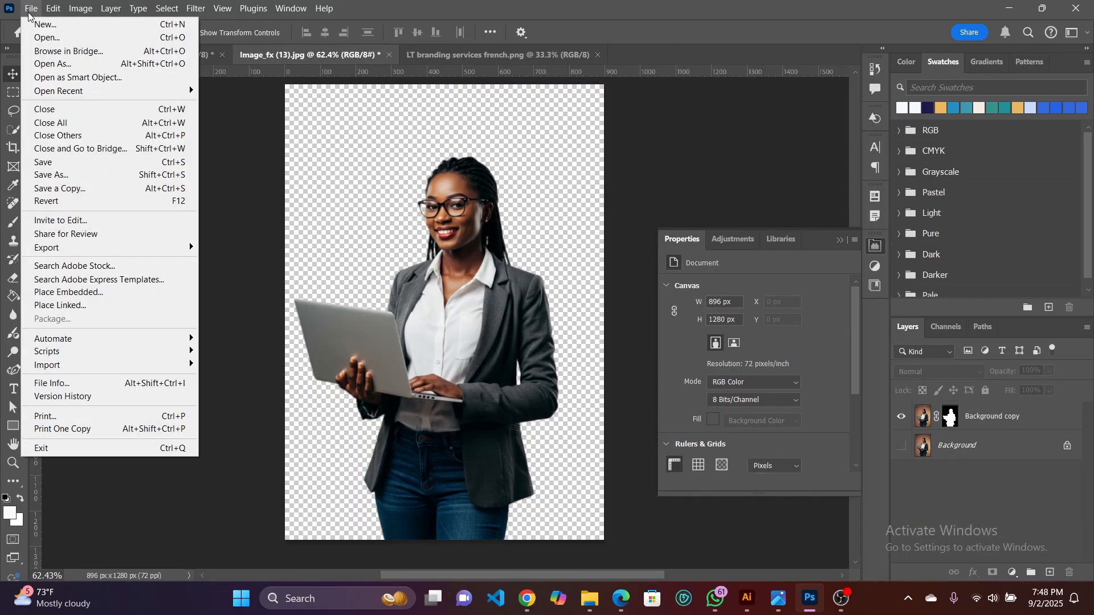
left_click(63, 164)
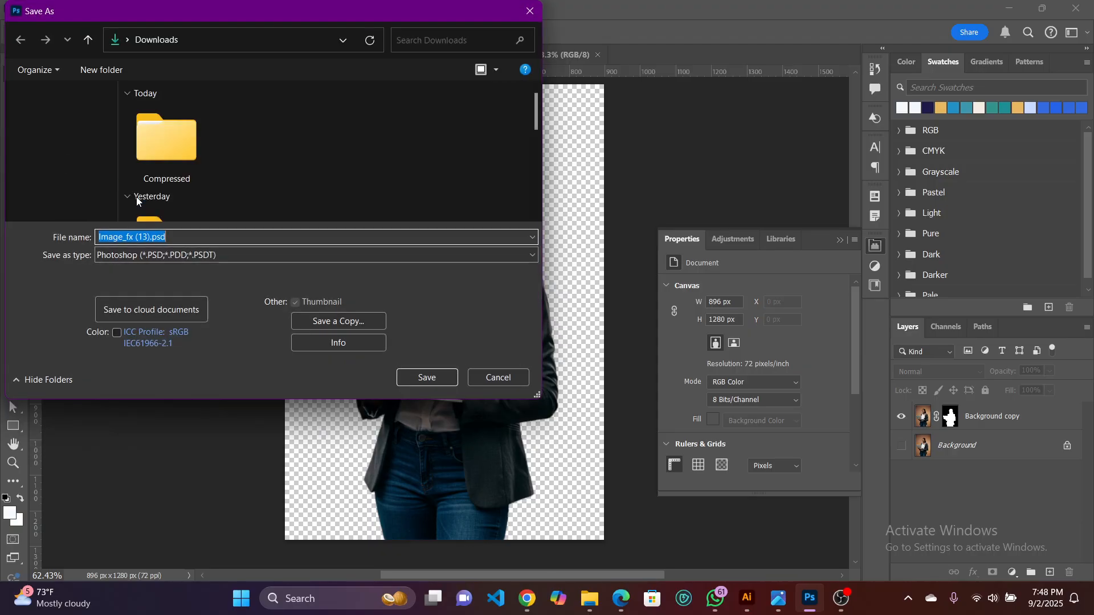
left_click(501, 378)
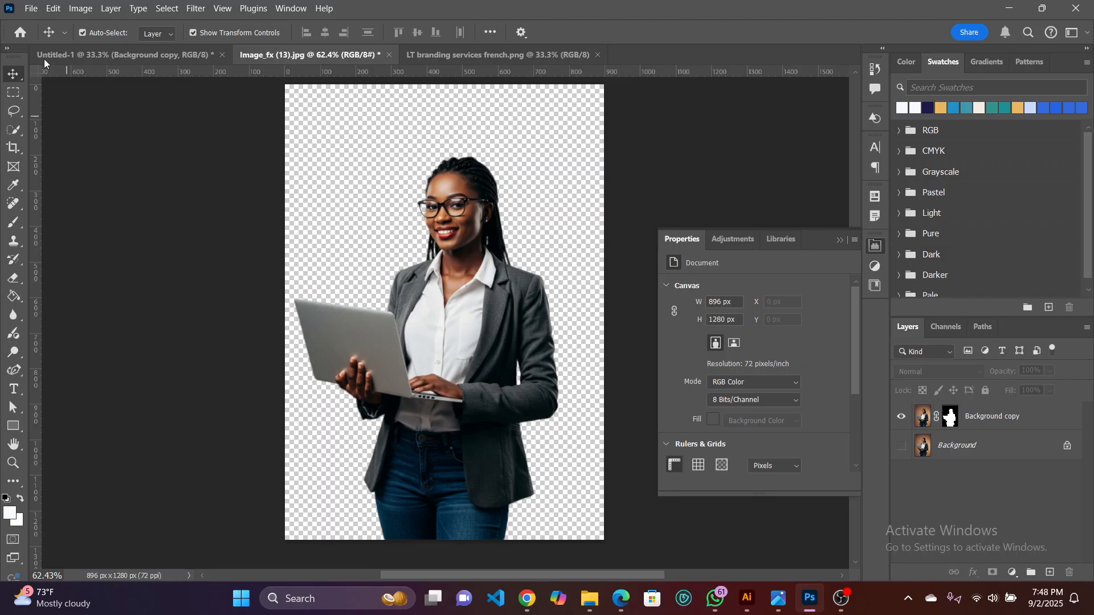
Set the export format of the cutout document to PNG in Export As and leave without exporting.
left_click(31, 11)
mouse_move(132, 249)
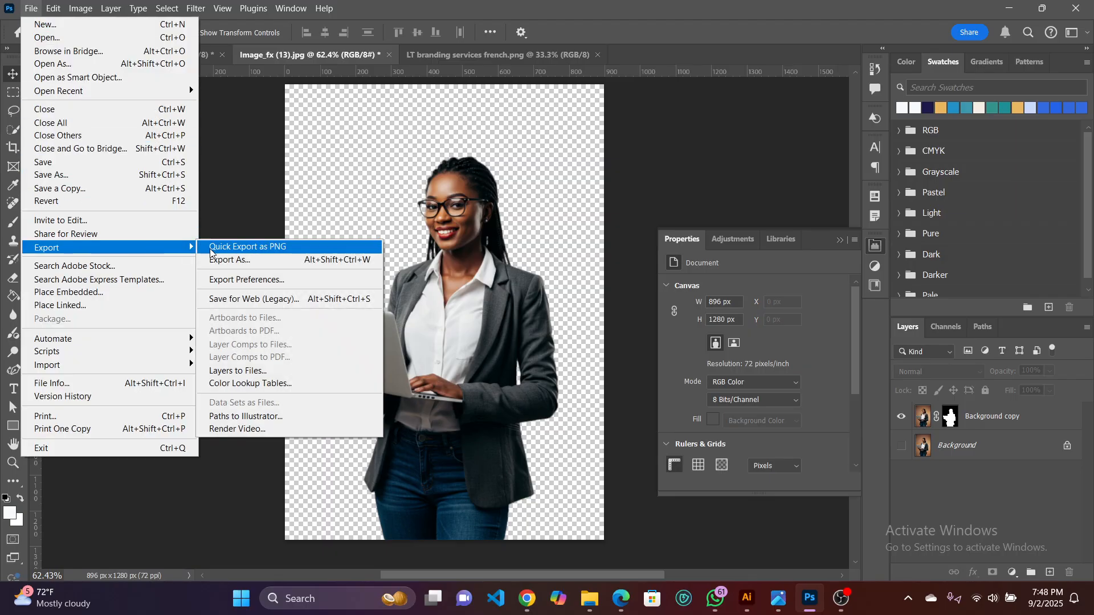
left_click(246, 263)
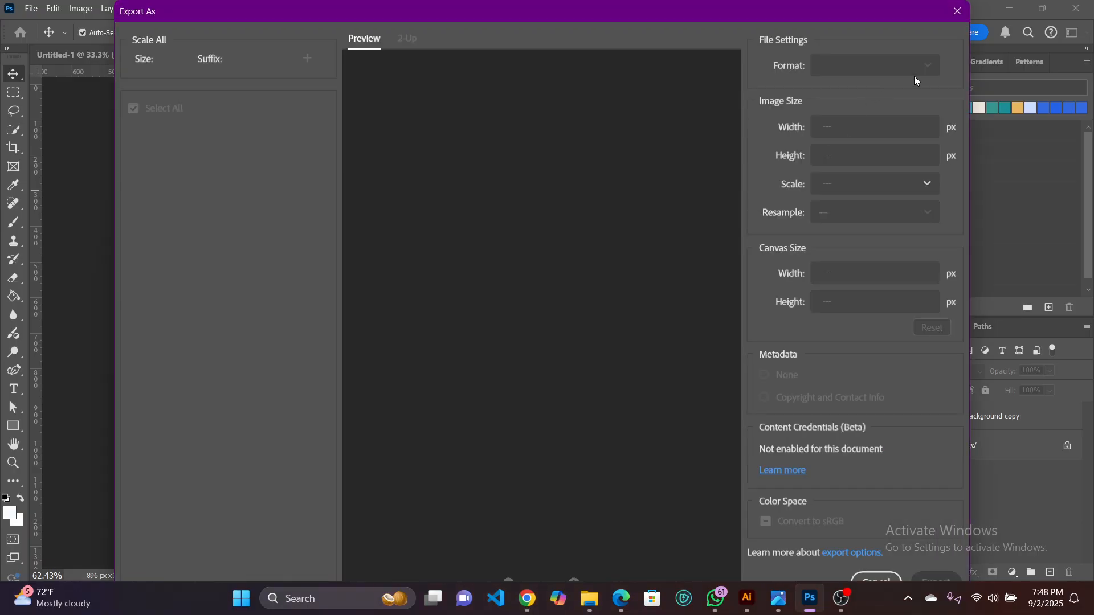
left_click(917, 68)
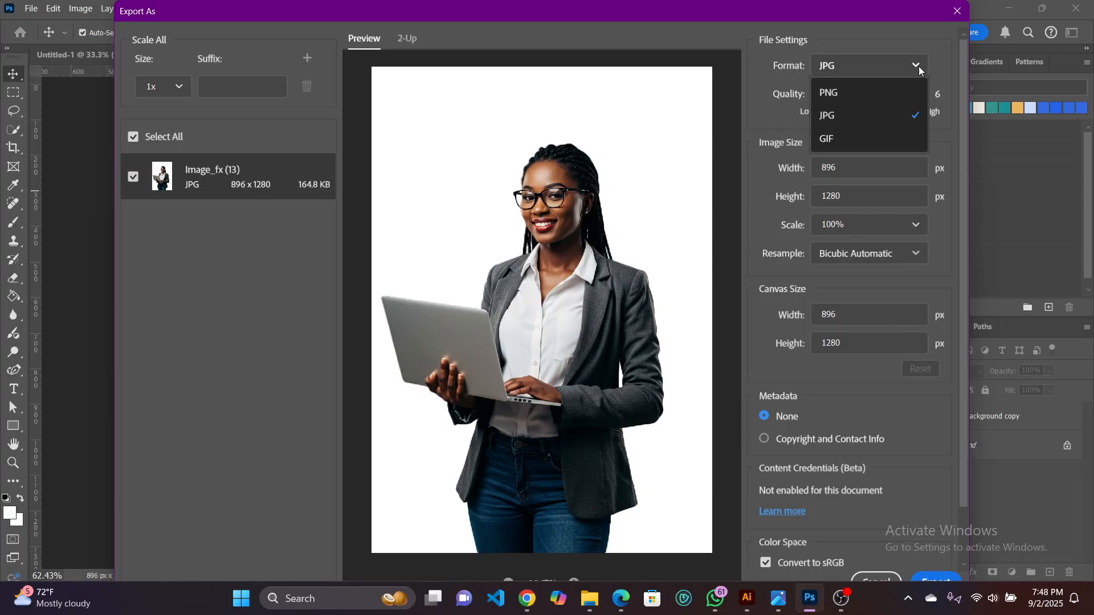
left_click(894, 93)
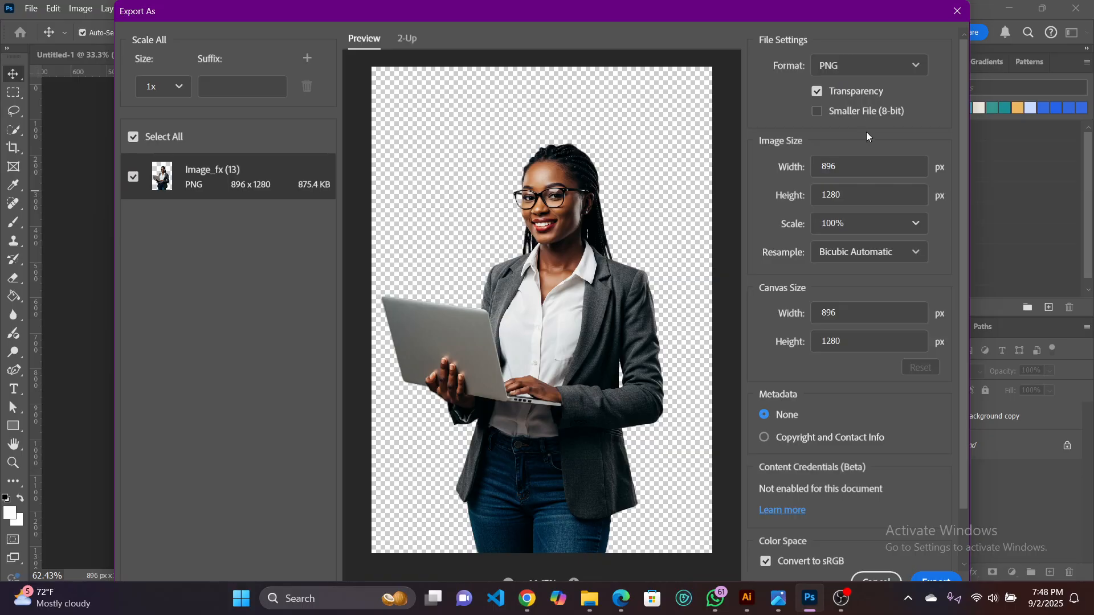
left_click(956, 13)
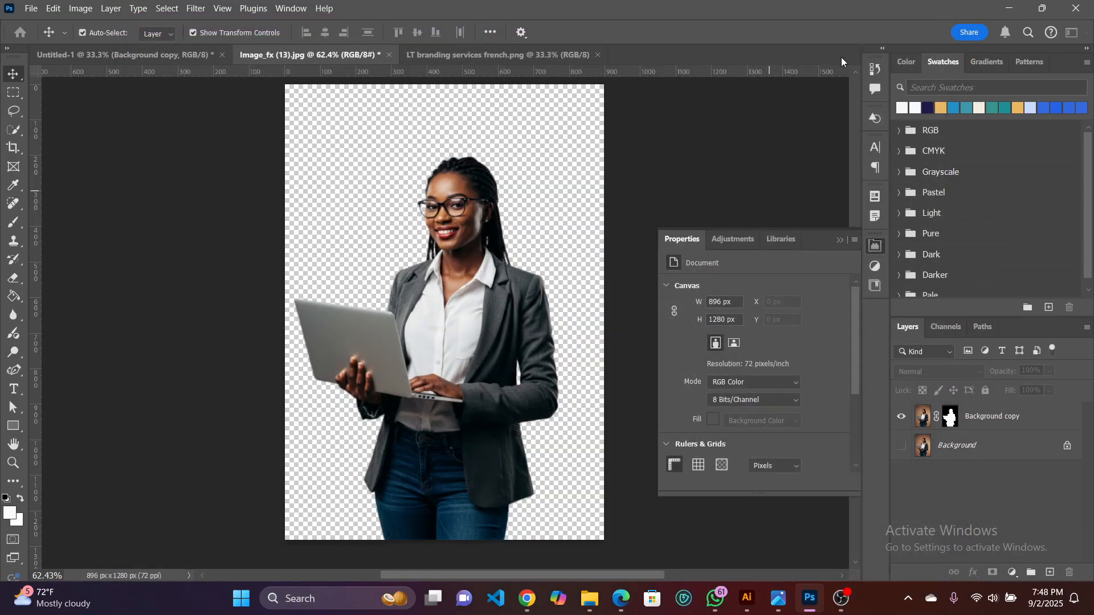
left_click(111, 55)
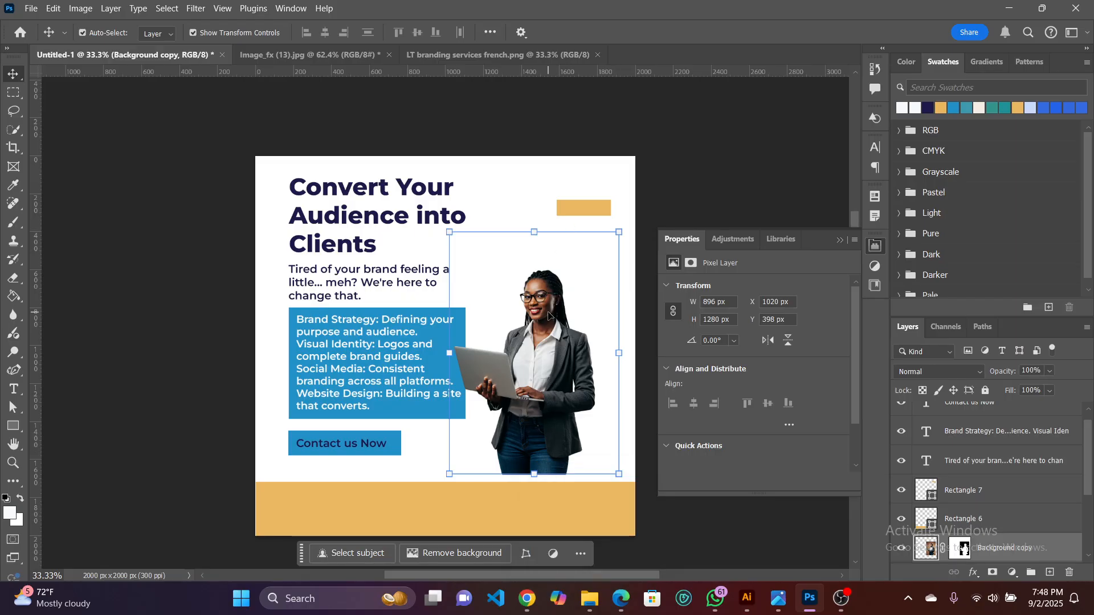
left_click(174, 282)
left_click(312, 55)
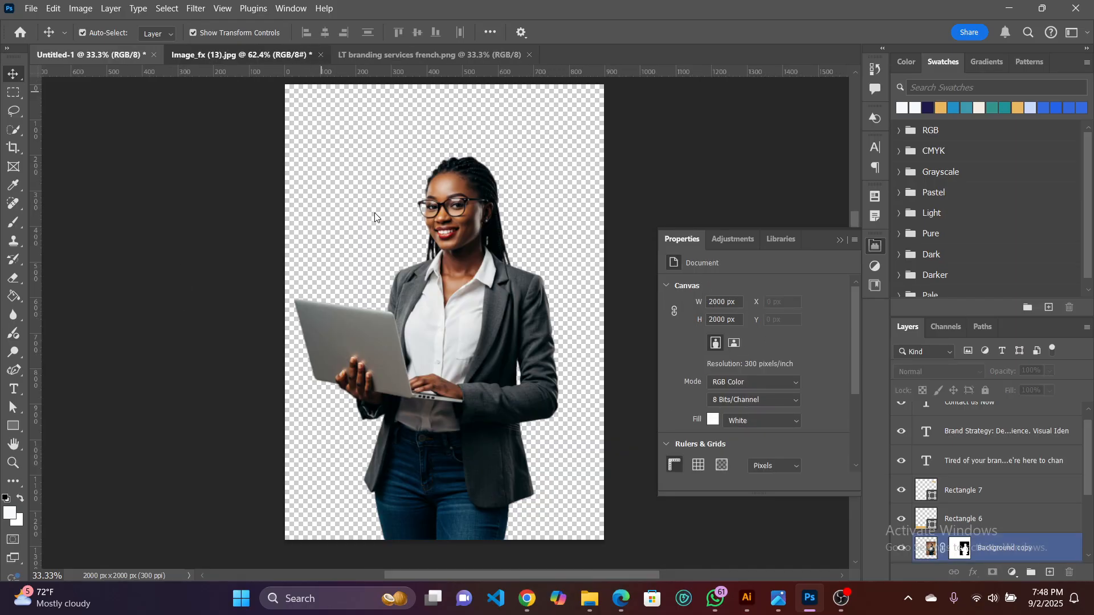
left_click(98, 54)
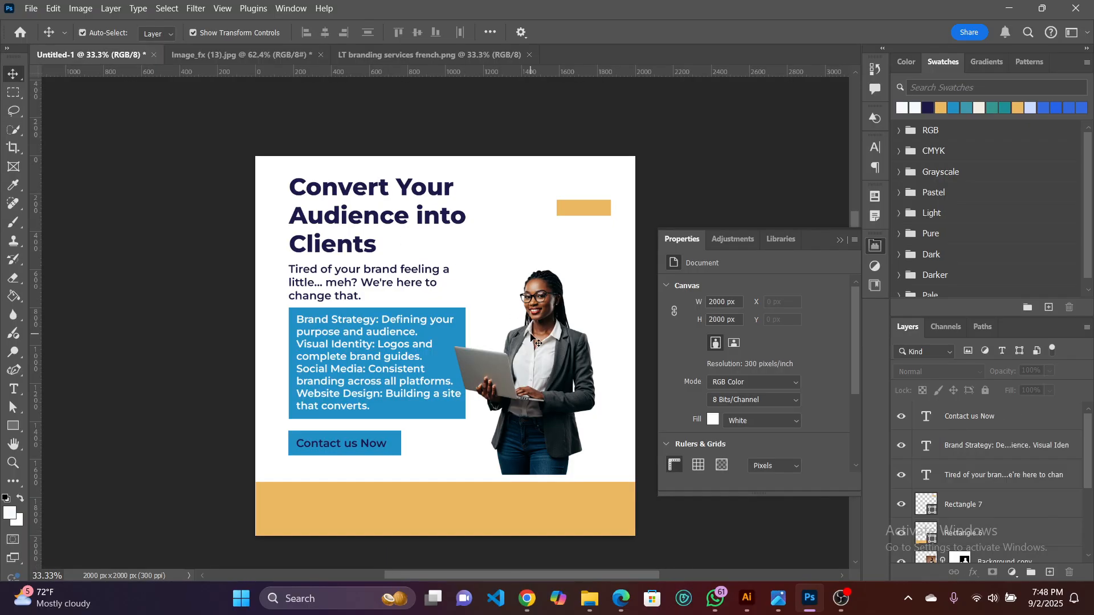
left_click(540, 359)
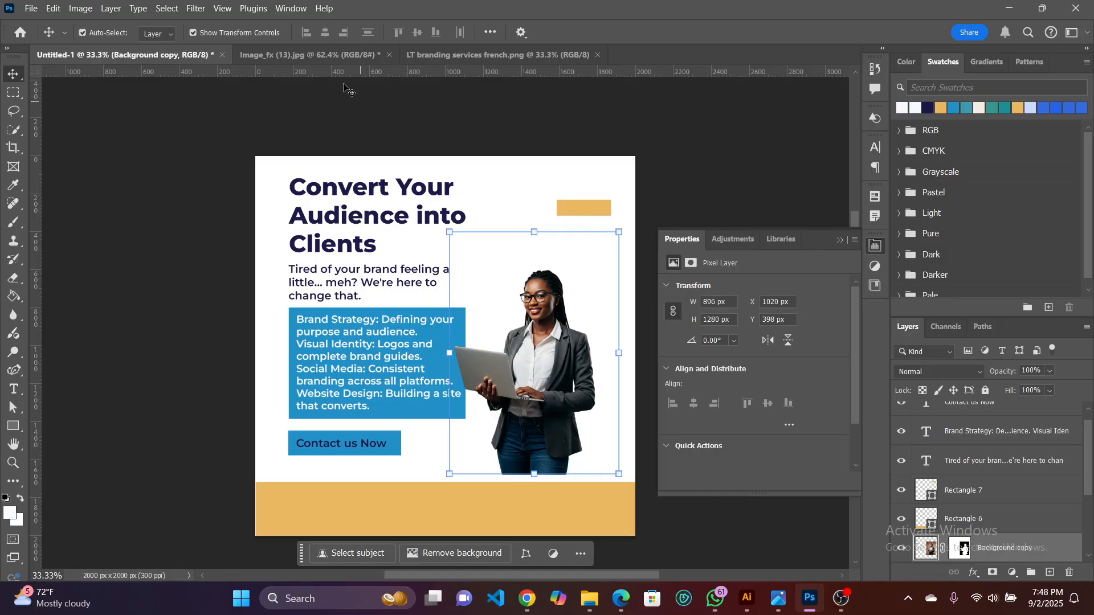
left_click(318, 54)
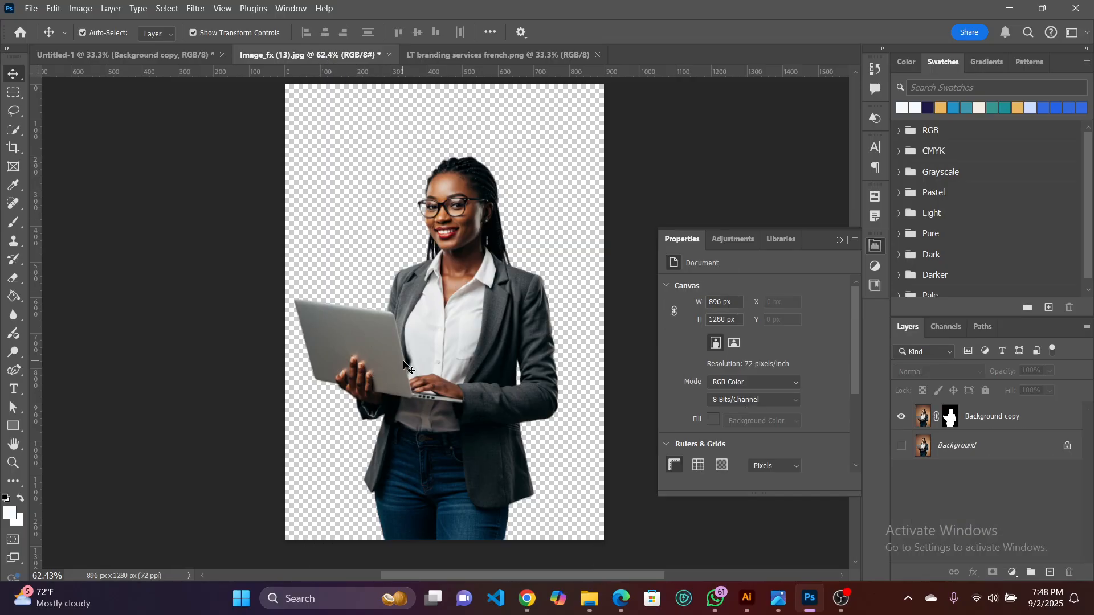
left_click(391, 429)
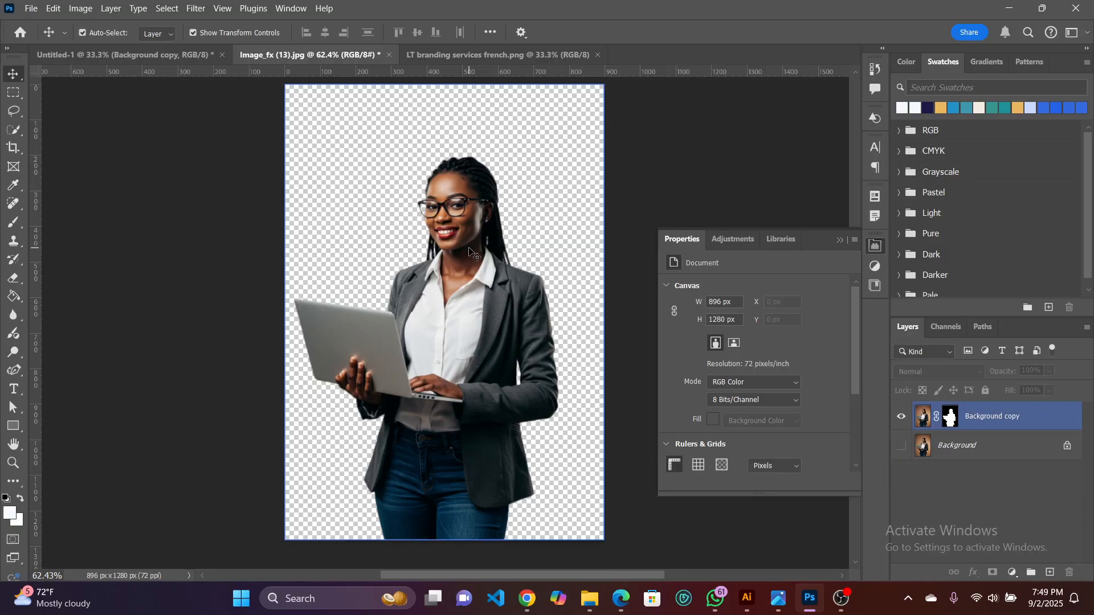
Return to the Untitled-1 flyer document and deselect the woman's cutout.
left_click(122, 54)
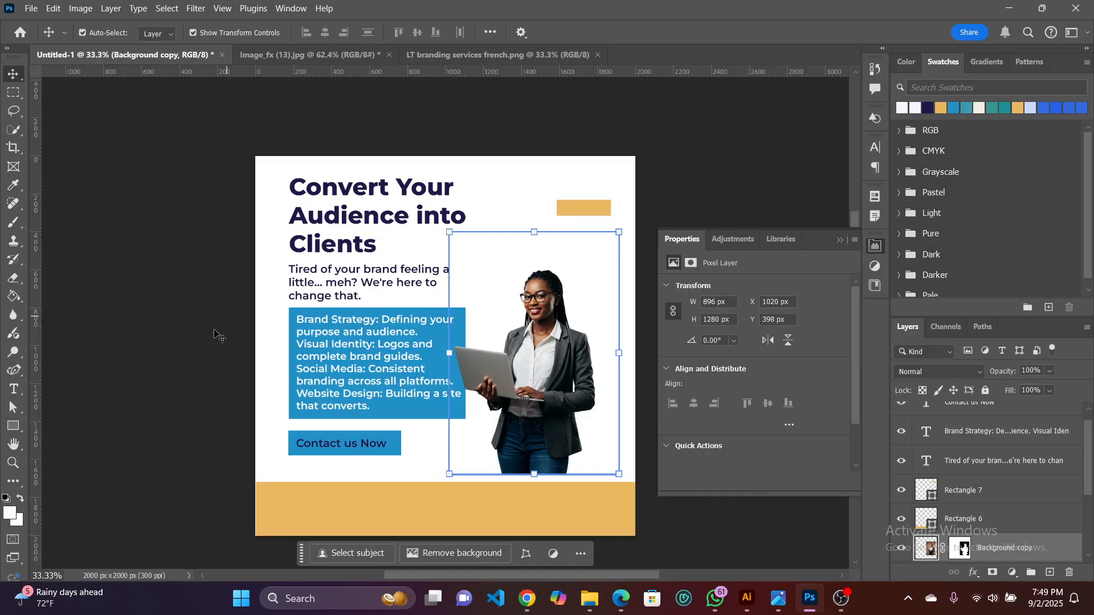
left_click(209, 351)
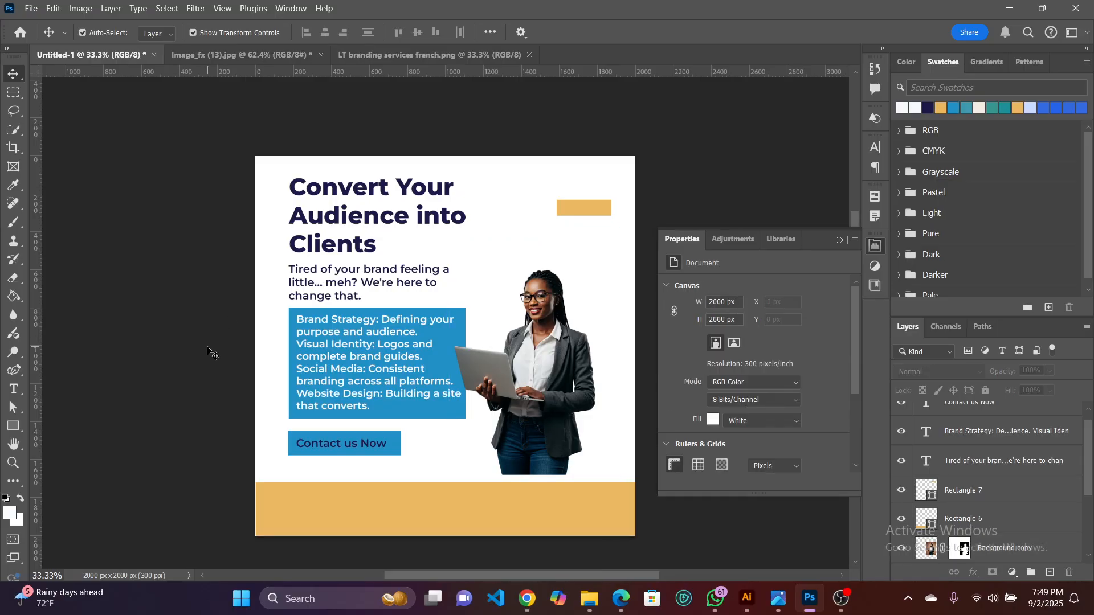
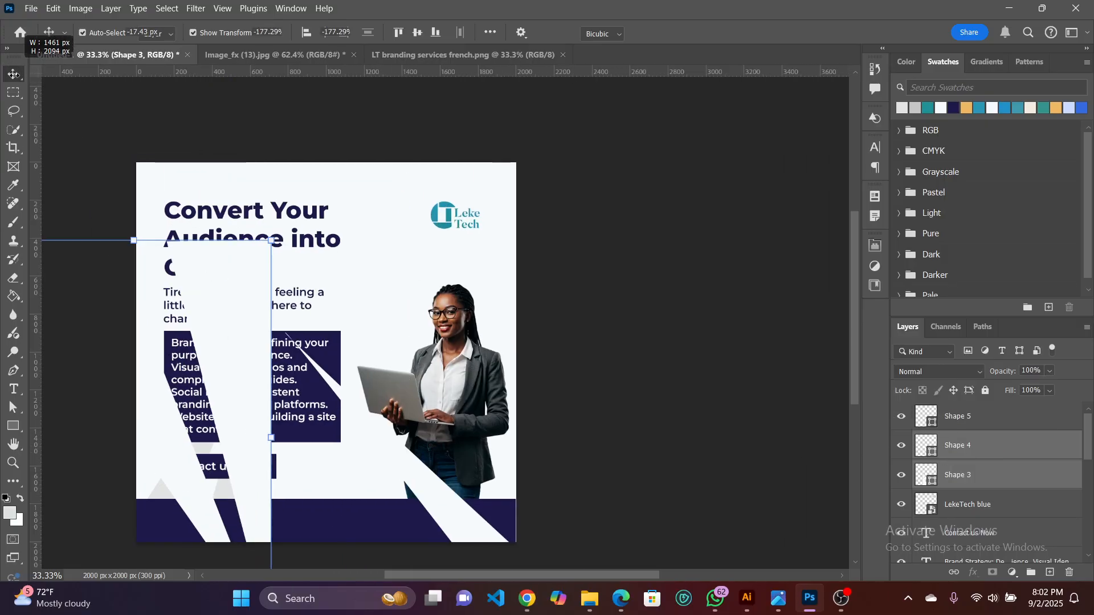
Undo the last transform of the Shape 3 and Shape 4 rays on the flyer.
left_click(16, 75)
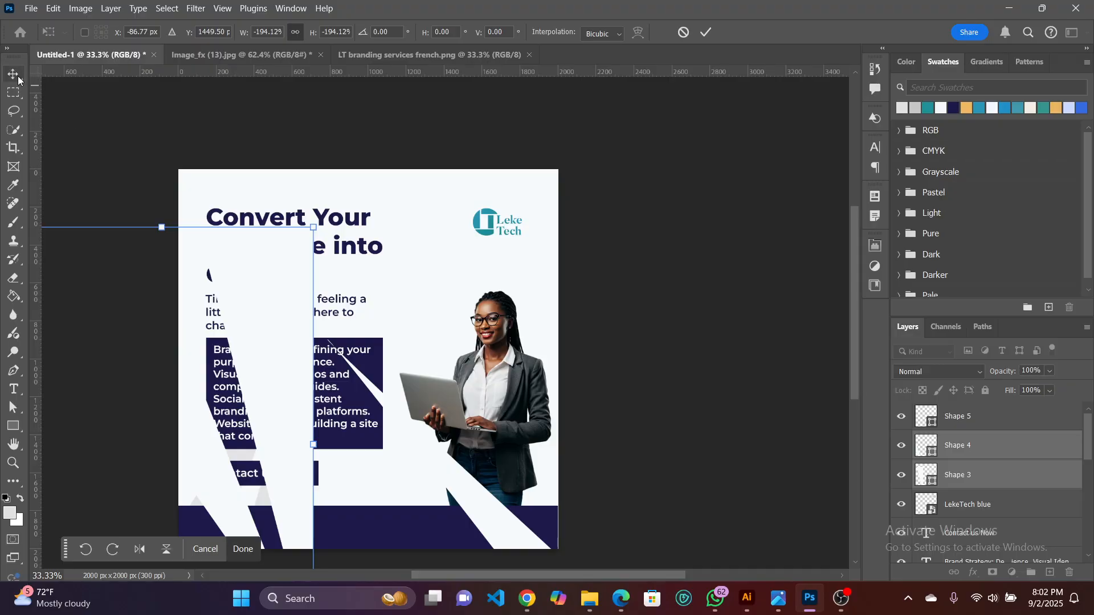
left_click(103, 142)
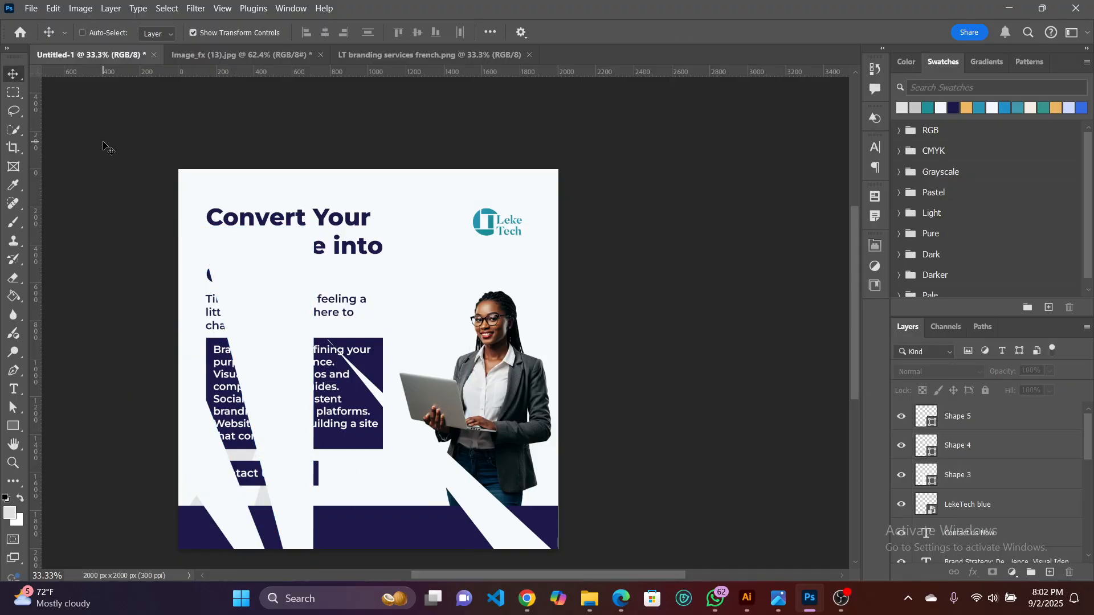
key("ctrl+z")
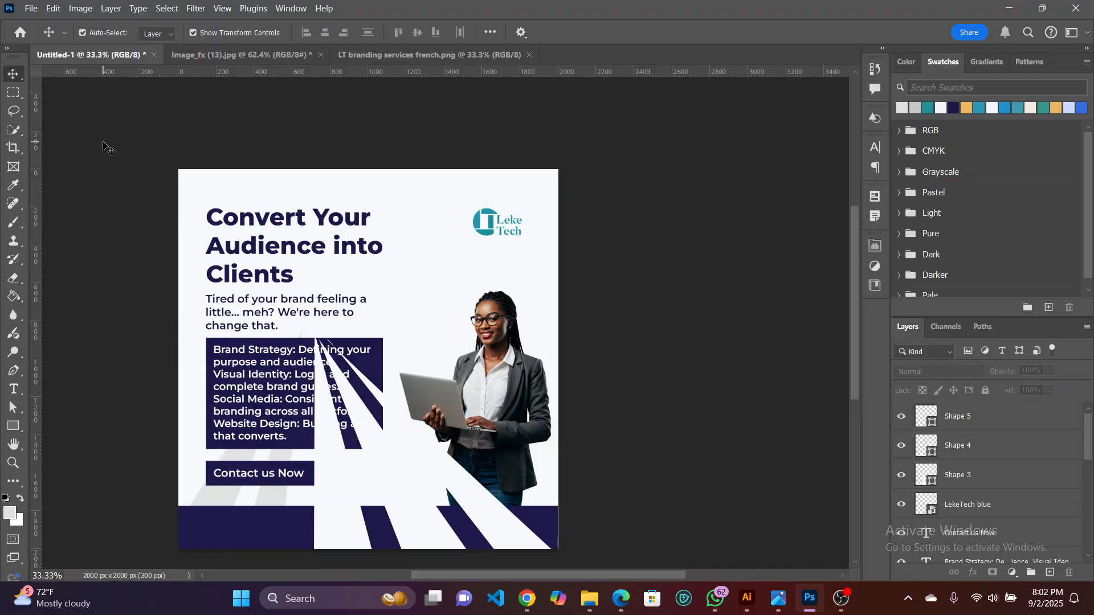
Move the Shape 3, Shape 4 and Shape 5 rays directly above Layer 1 in the layer stack and recolor them light grey.
left_click(477, 527)
left_click(335, 532, "shift")
left_click(344, 536, "shift")
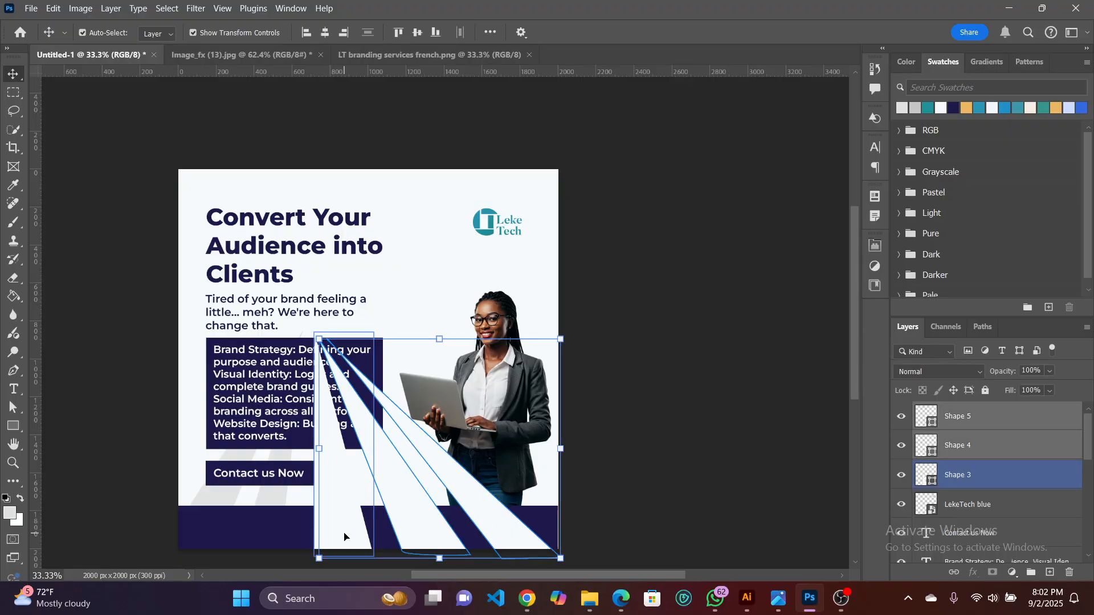
left_click(344, 536, "shift")
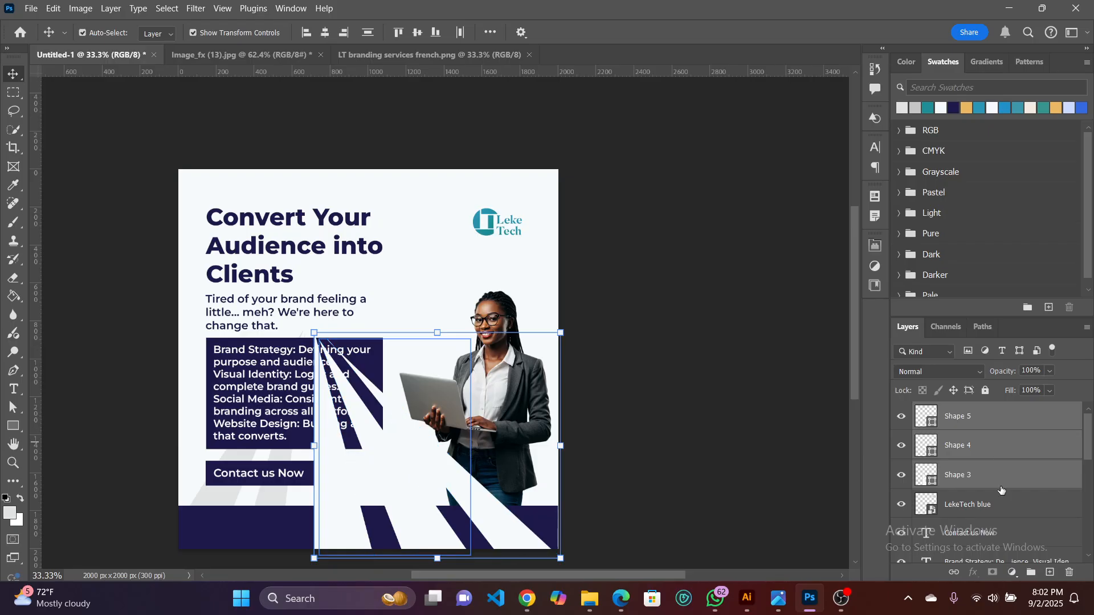
mouse_move(1000, 490)
left_mouse_down()
mouse_move(1005, 568)
mouse_move(1004, 504)
left_mouse_up()
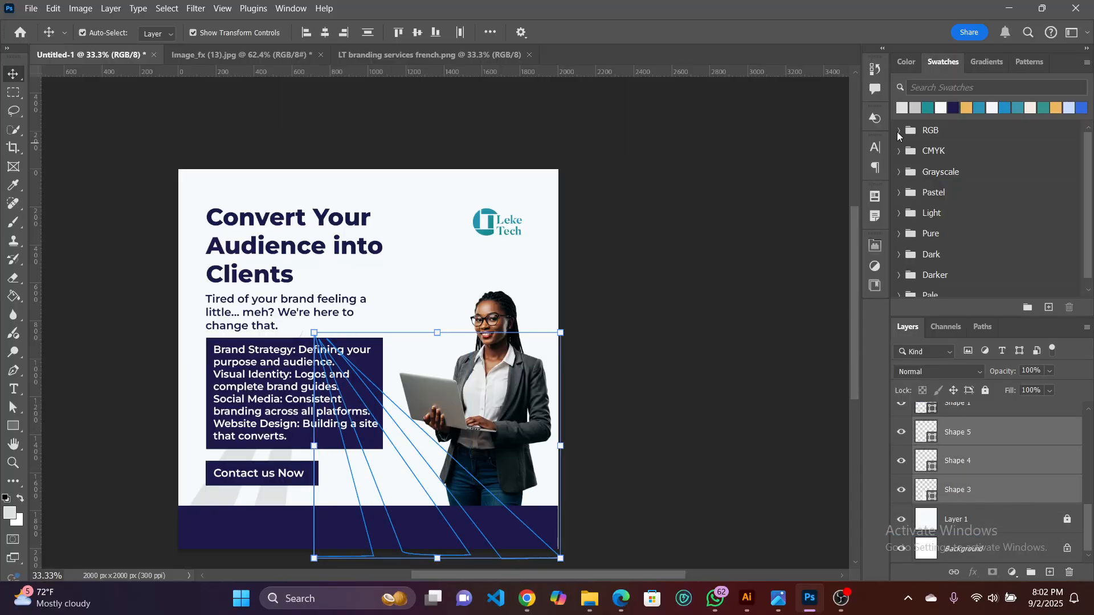
left_click(904, 109)
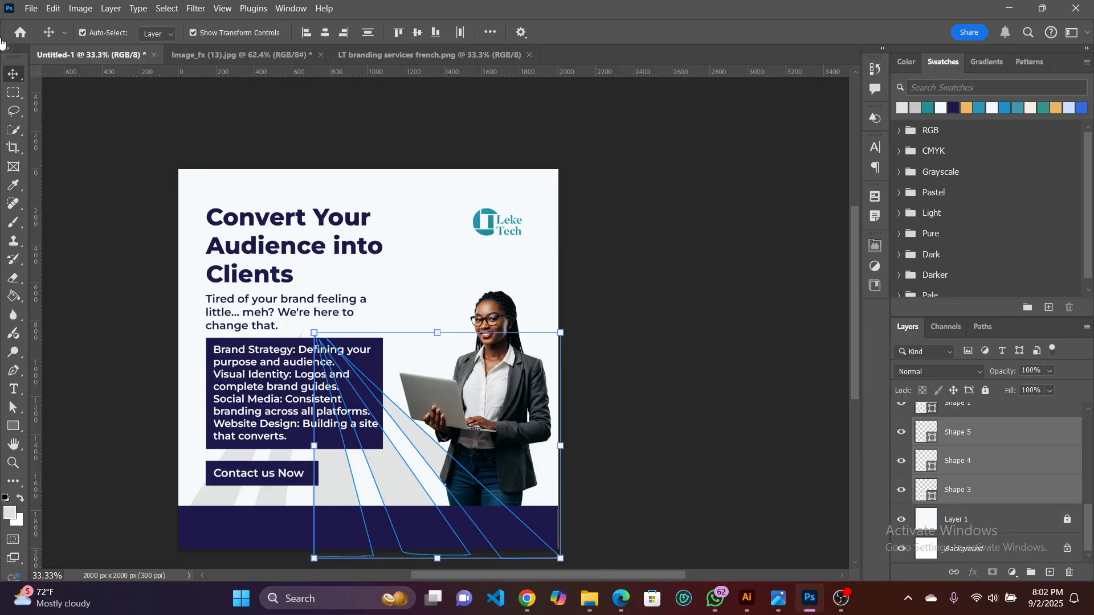
left_click(744, 453)
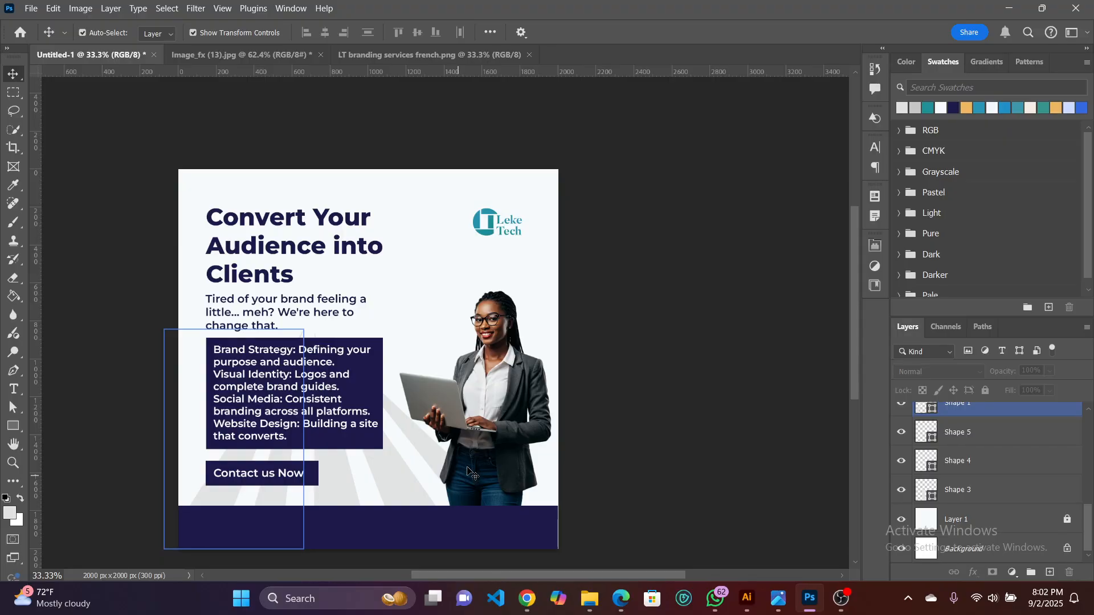
Group the five ray shape layers, Shape 1 through Shape 5, into a single layer group.
left_click(996, 496)
left_click(996, 498)
scroll(999, 492, "up", 2)
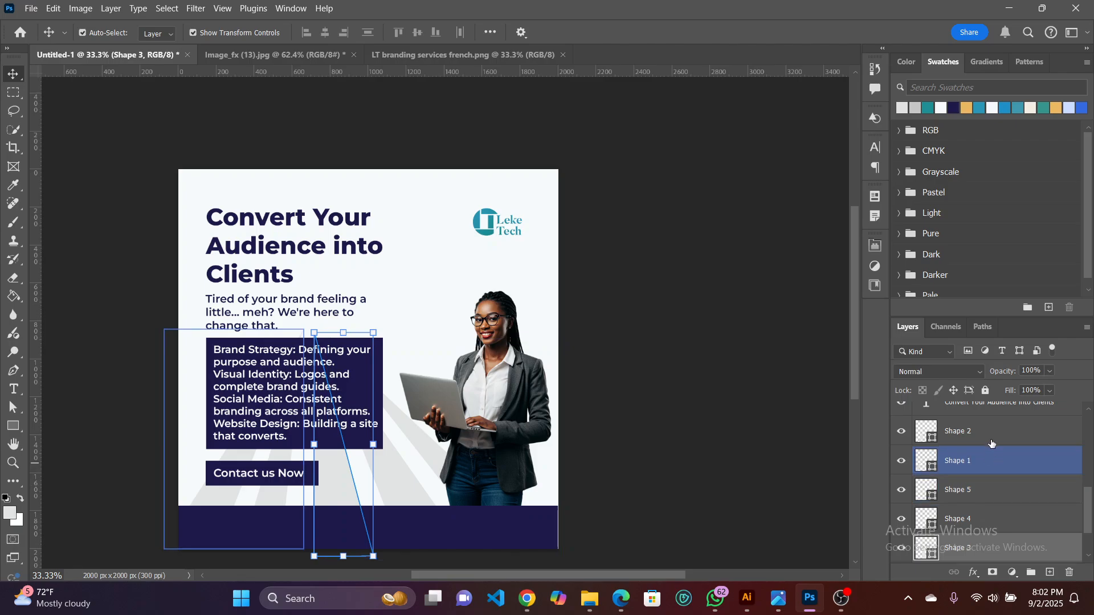
left_click(991, 439, "shift")
scroll(984, 490, "down", 1)
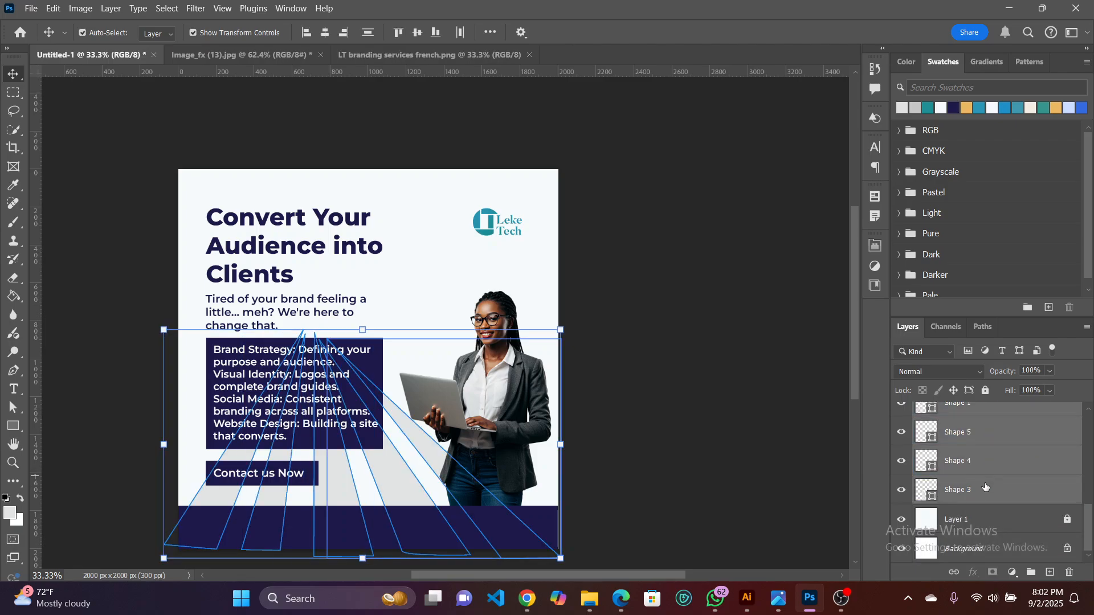
scroll(984, 492, "up", 1)
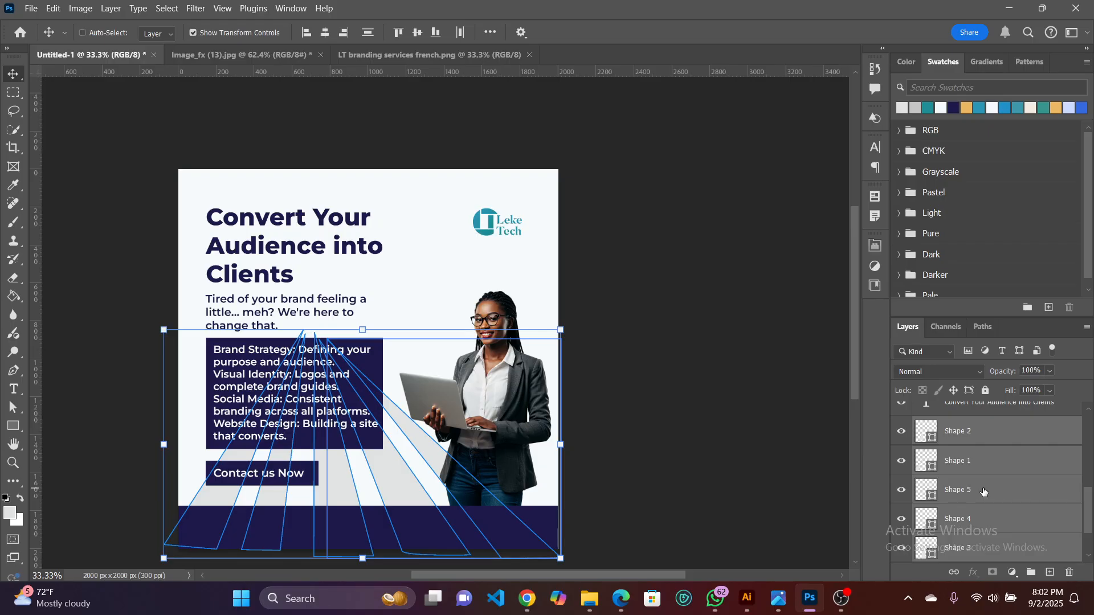
key("ctrl+g")
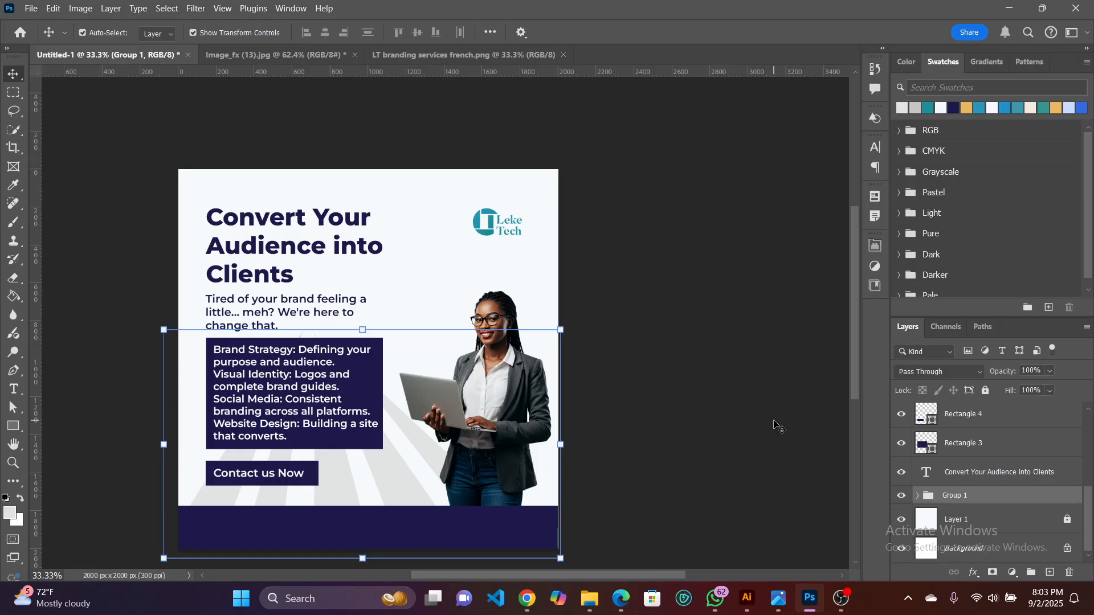
left_click(751, 439)
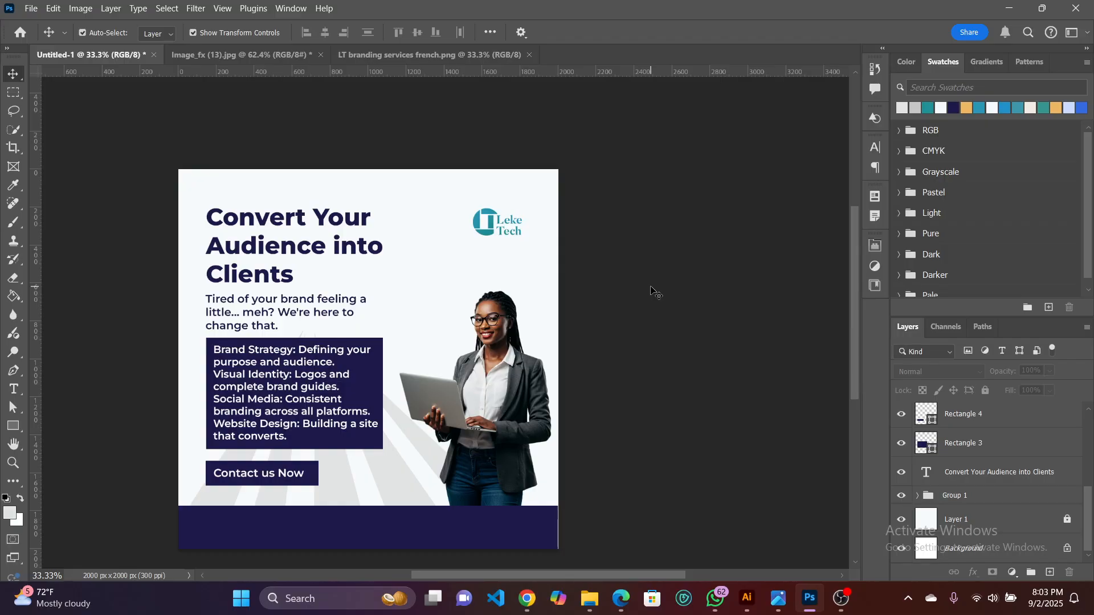
Recolour the headline "Convert Your Audience into Clients" with the teal swatch and set its font style to Black.
left_click(287, 250)
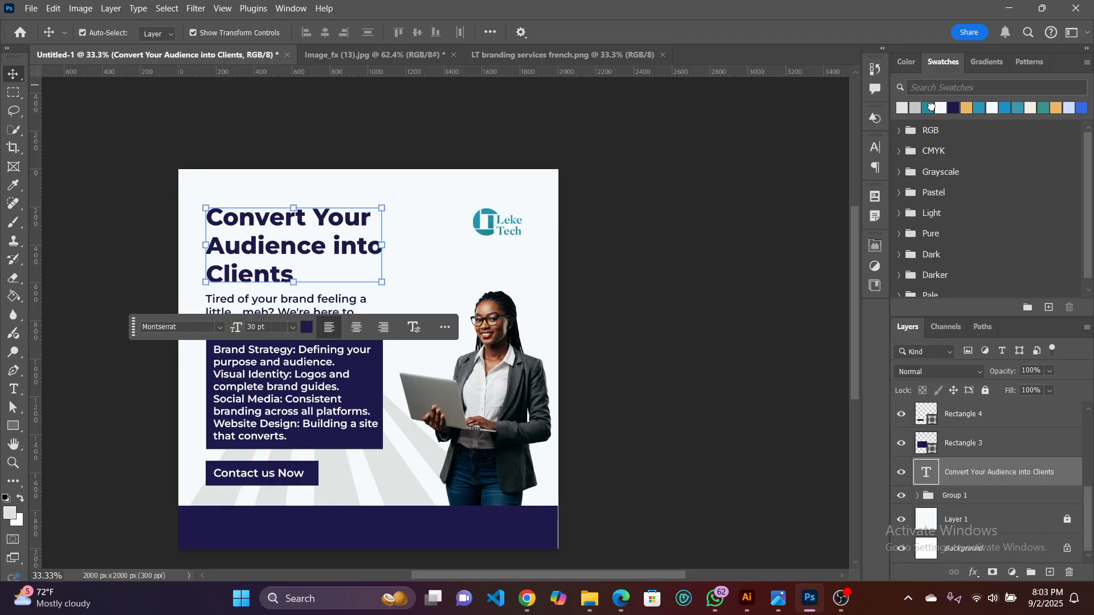
left_click(930, 107)
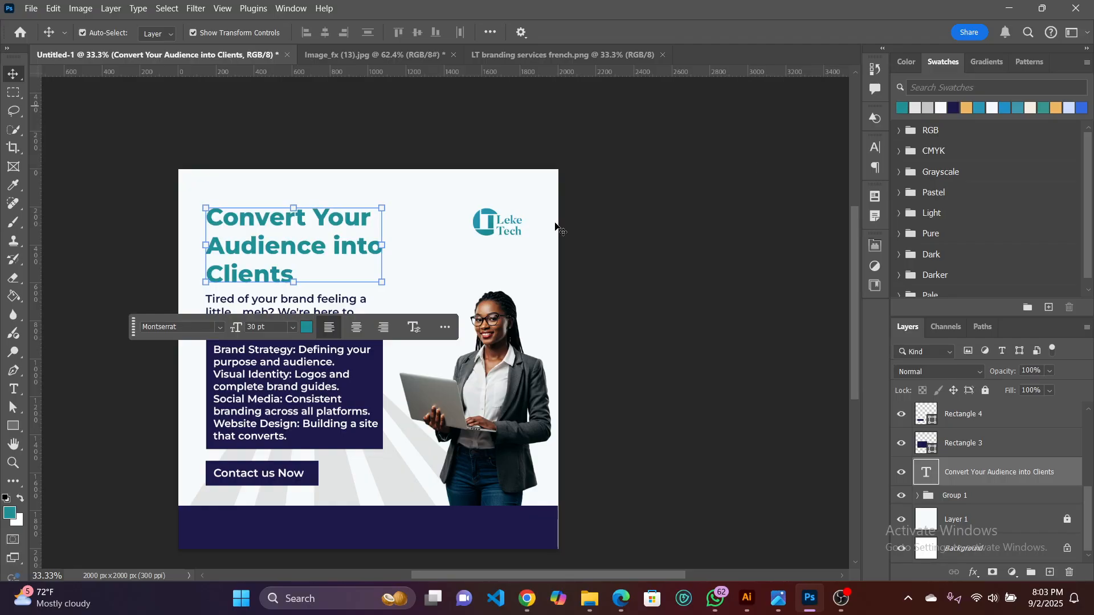
double_click(305, 251)
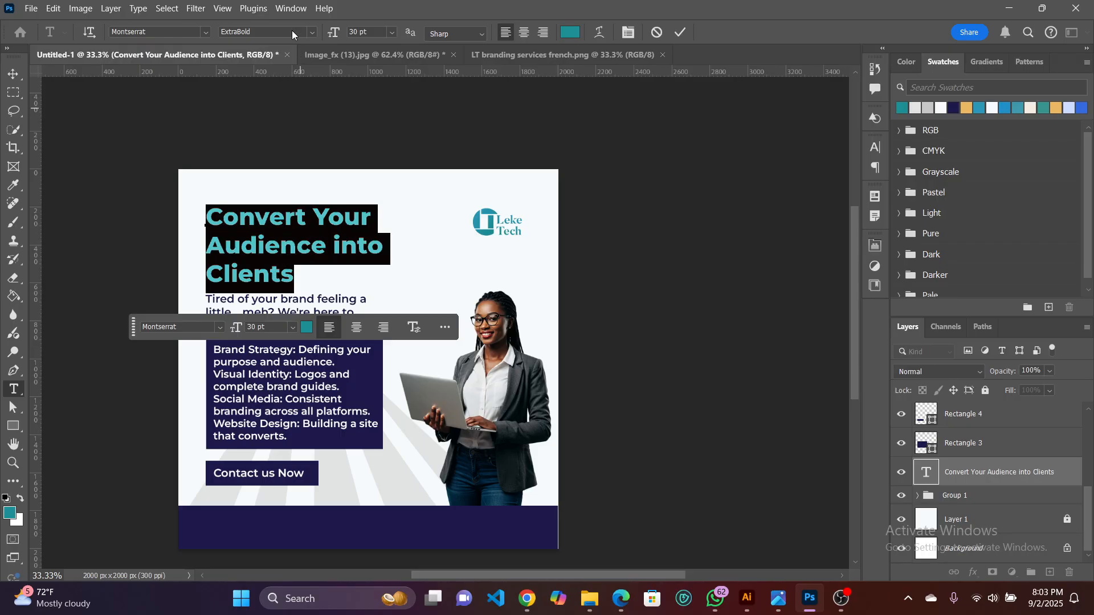
left_click(312, 32)
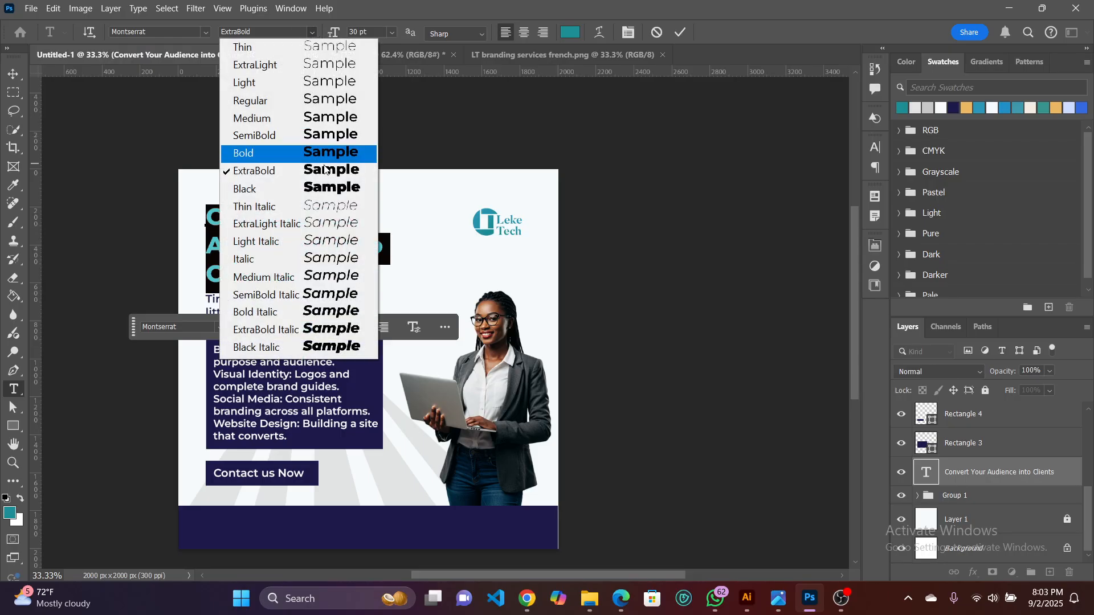
left_click(324, 186)
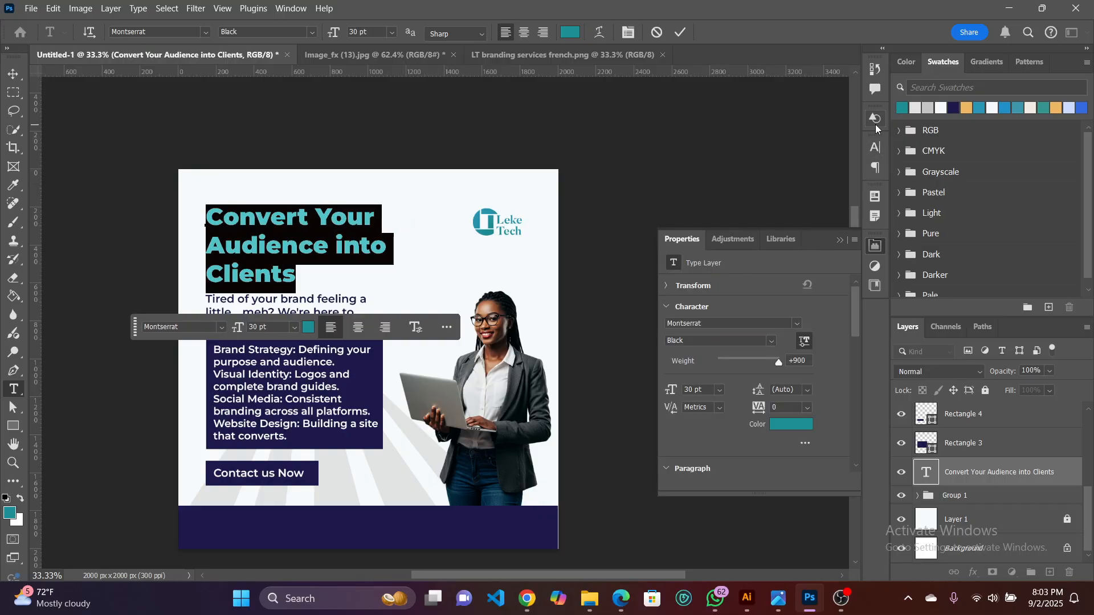
Try leading values of 12 pt, 18 pt and 24 pt on the headline text.
left_click(877, 147)
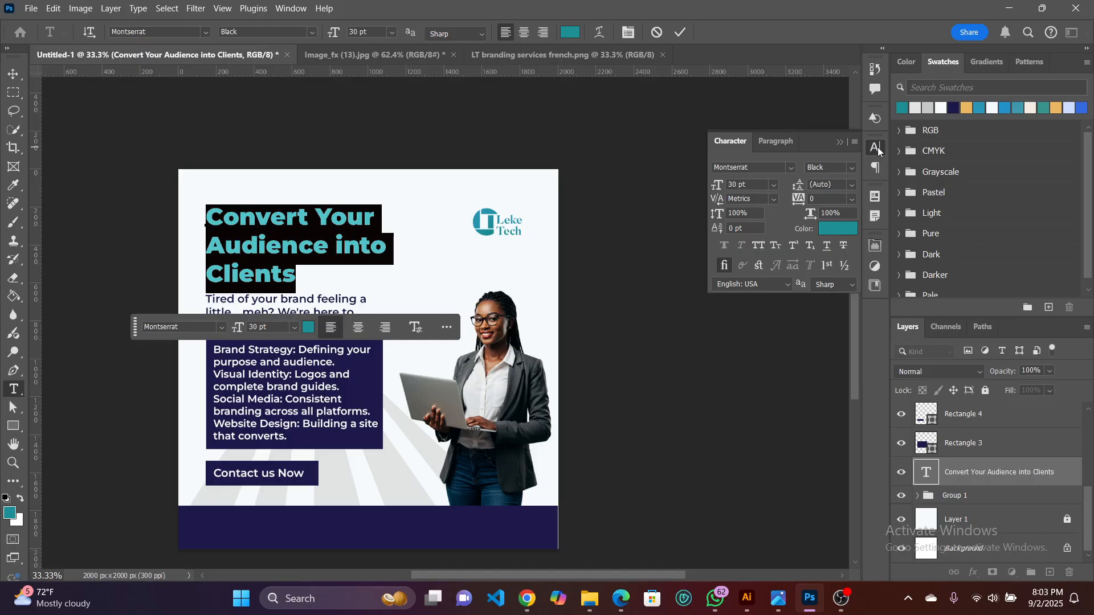
left_click(283, 9)
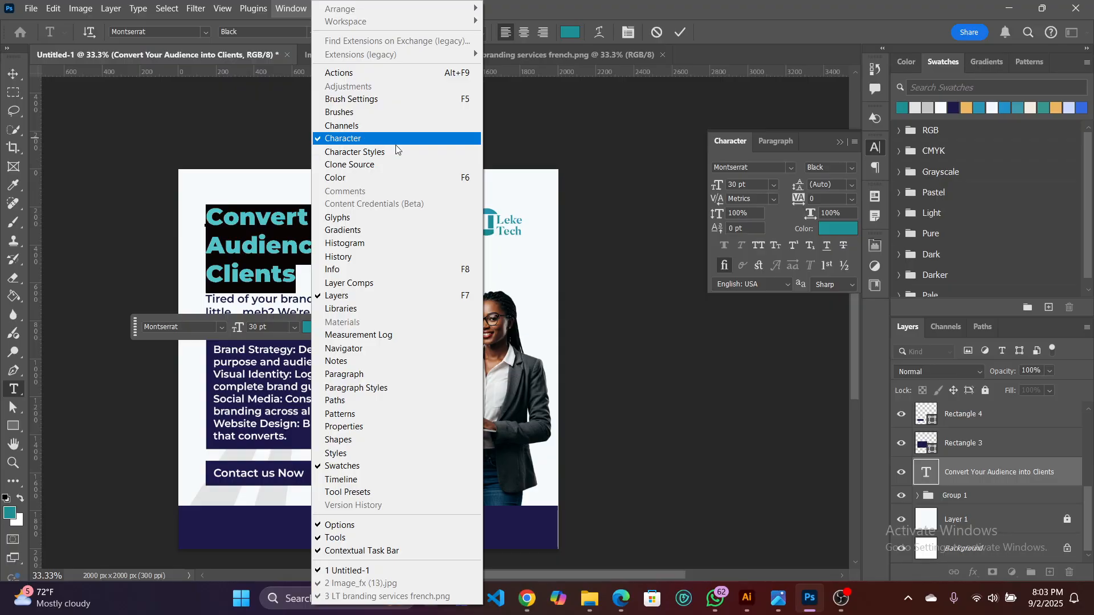
left_click(853, 182)
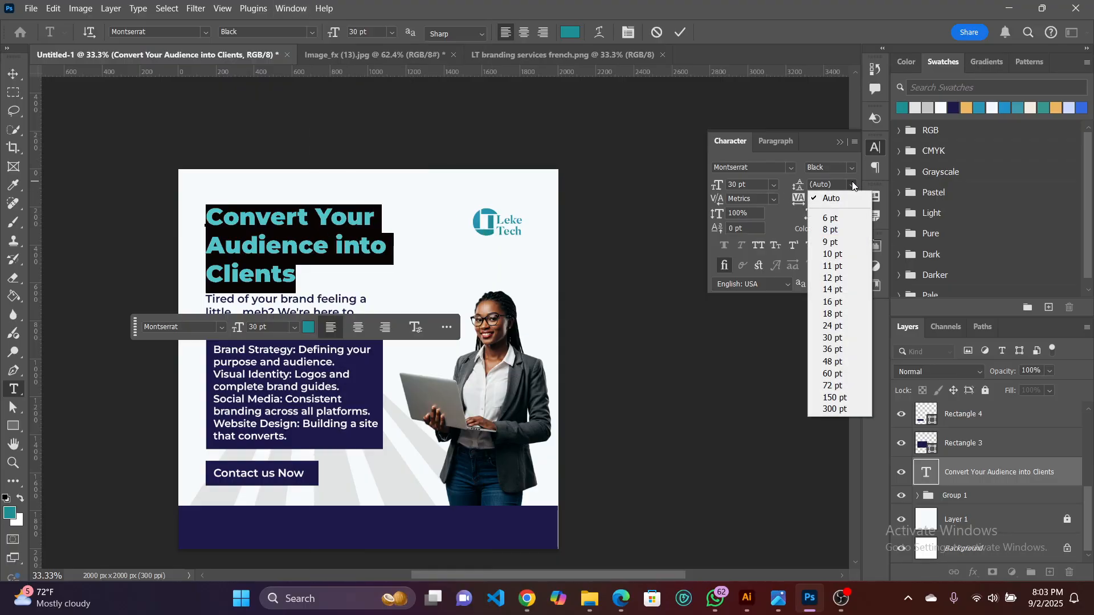
left_click(840, 278)
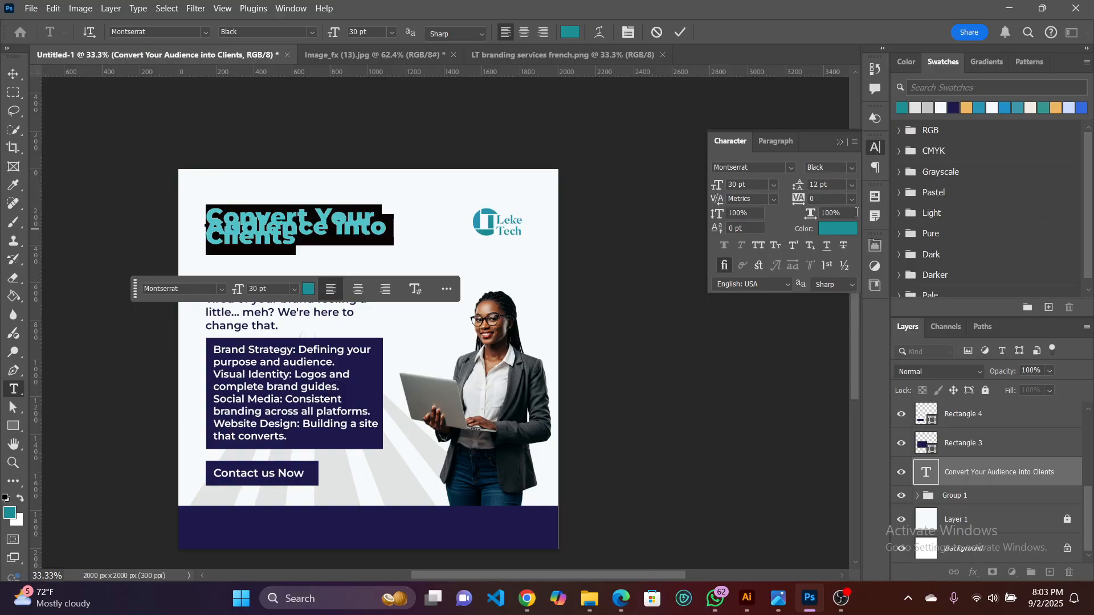
left_click(851, 185)
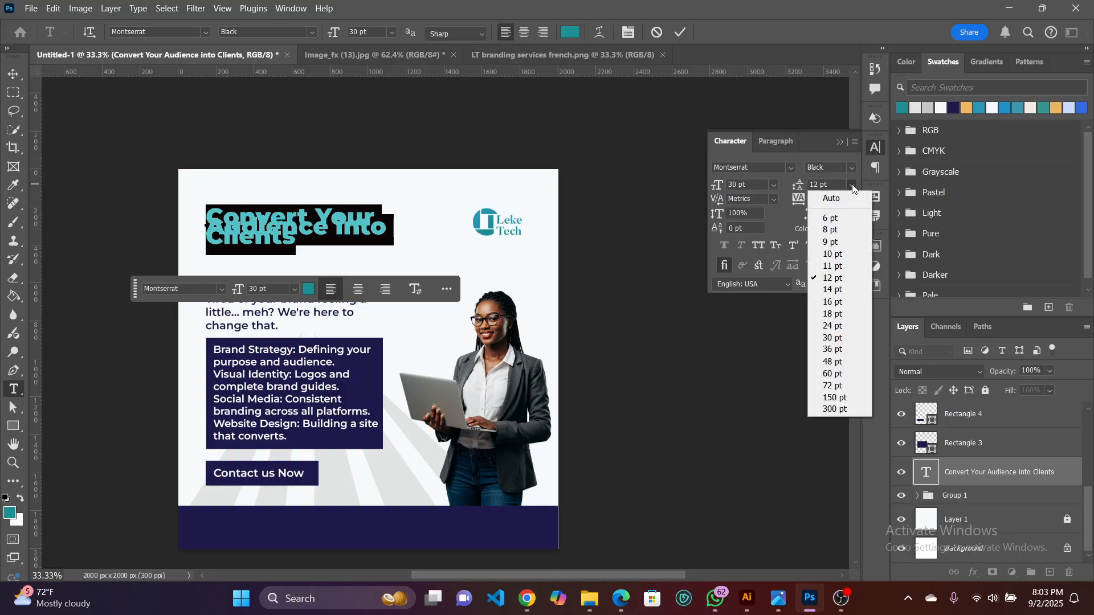
left_click(849, 314)
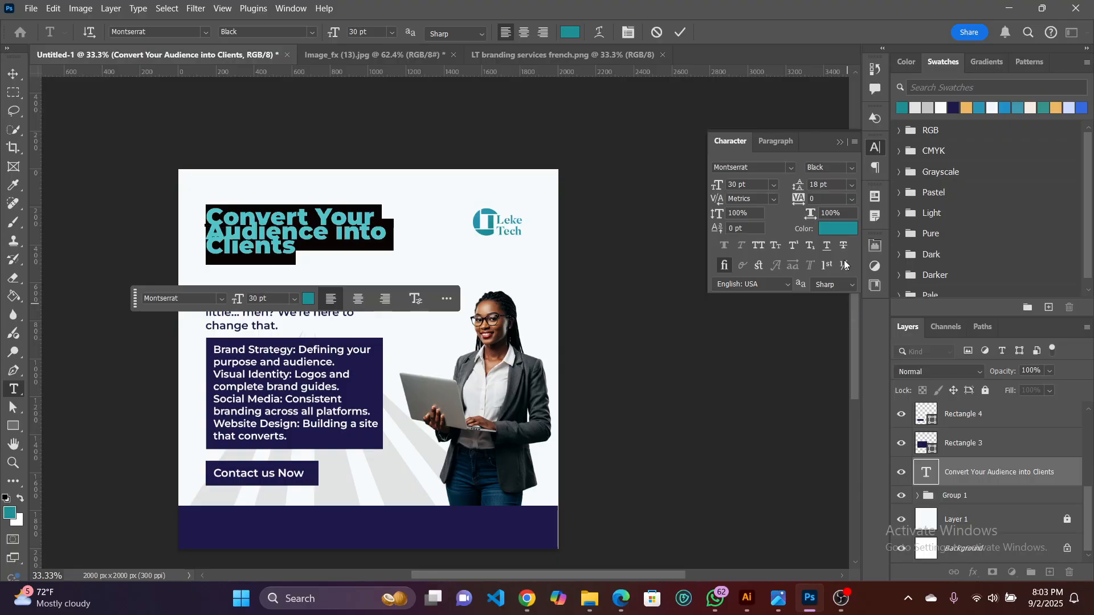
left_click(851, 184)
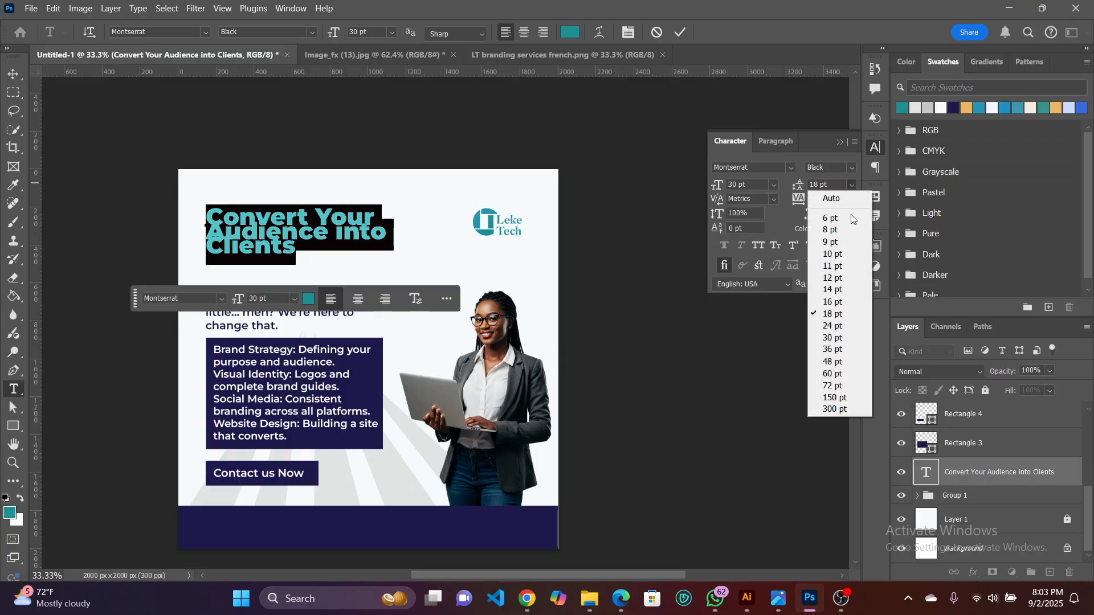
left_click(847, 327)
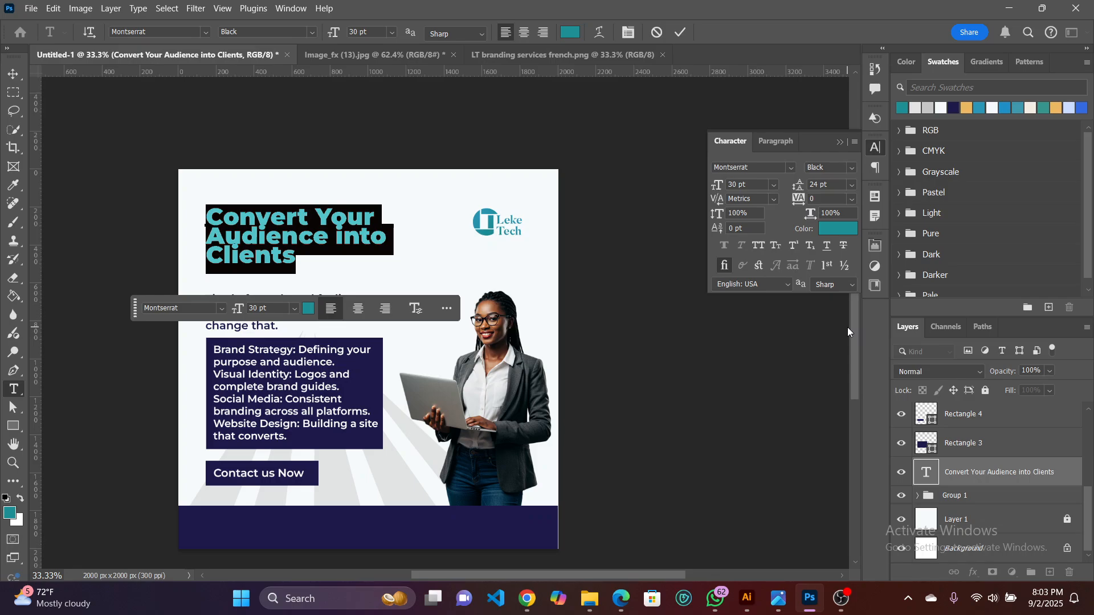
Set the headline's leading to 30 pt and finish editing the text.
left_click(820, 185)
type("25")
key("Return")
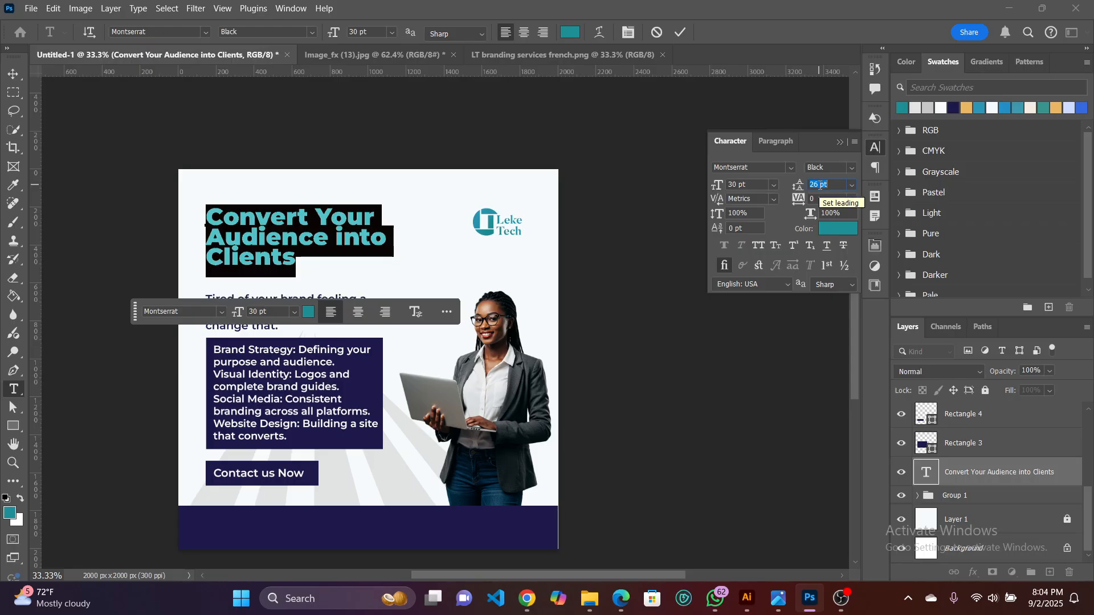
key("Up")
key("Up")
key("Up")
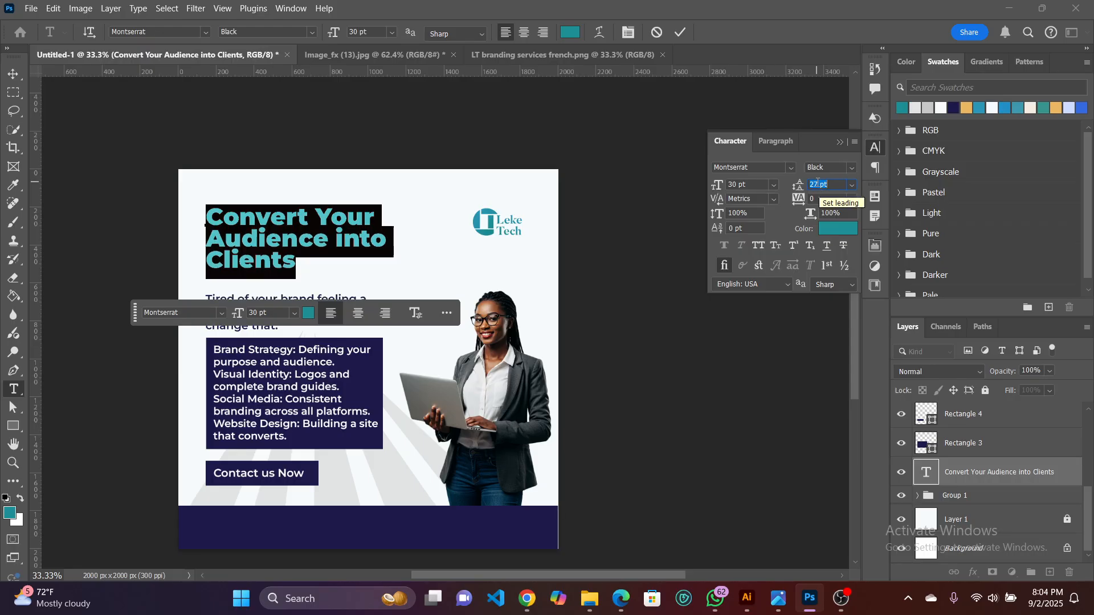
key("Up")
key("Up")
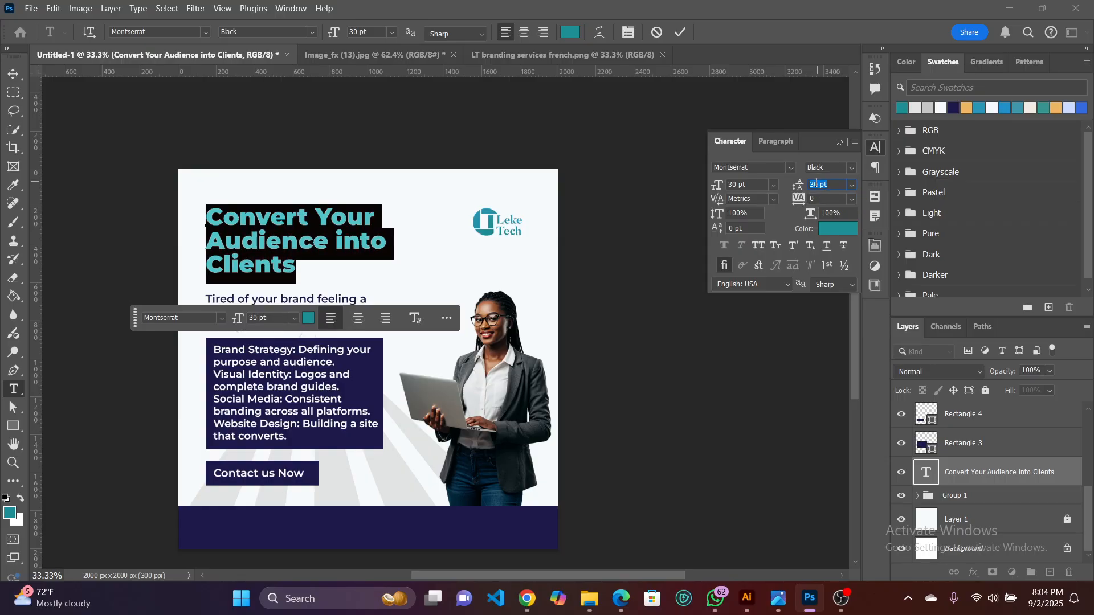
left_click(14, 73)
left_click(307, 252)
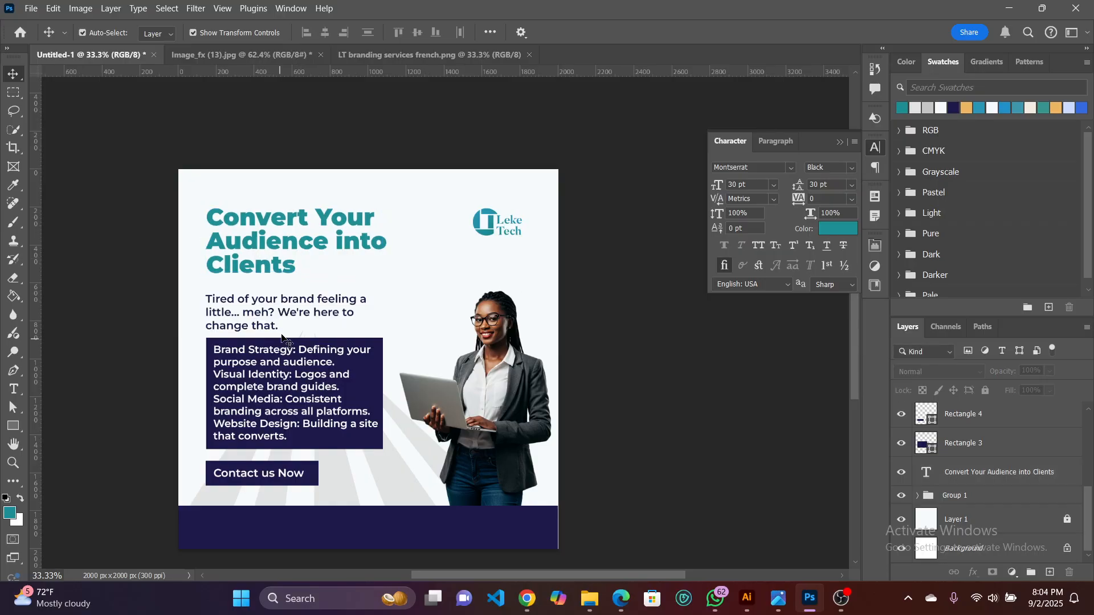
Move the "Tired of your brand feeling a little... meh?" text up slightly, closer to the headline.
left_click(282, 307)
left_click_drag(282, 307, 283, 304)
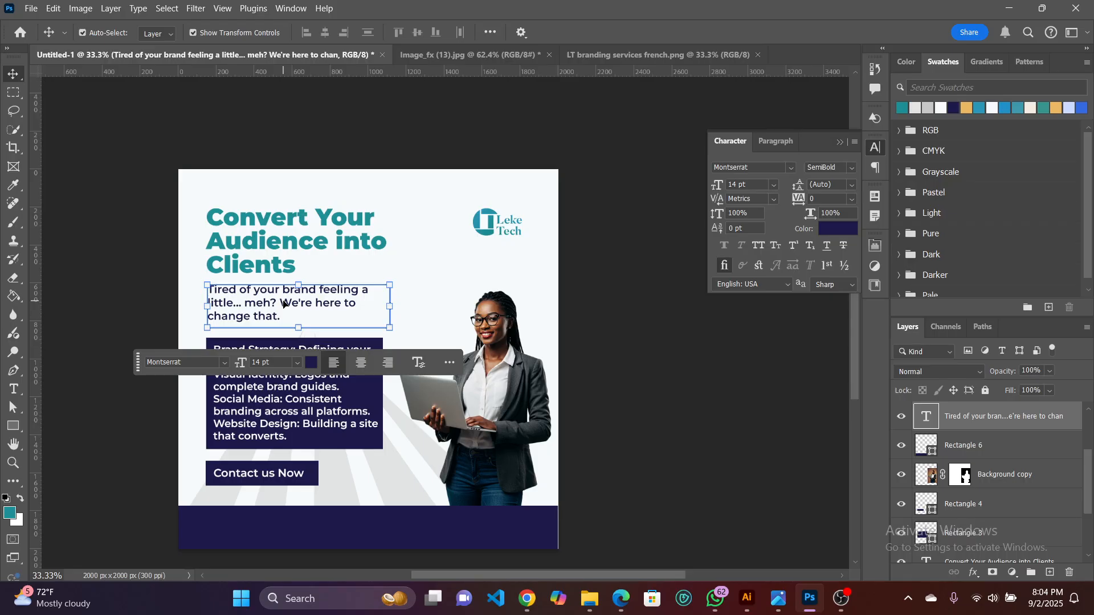
left_click(427, 300)
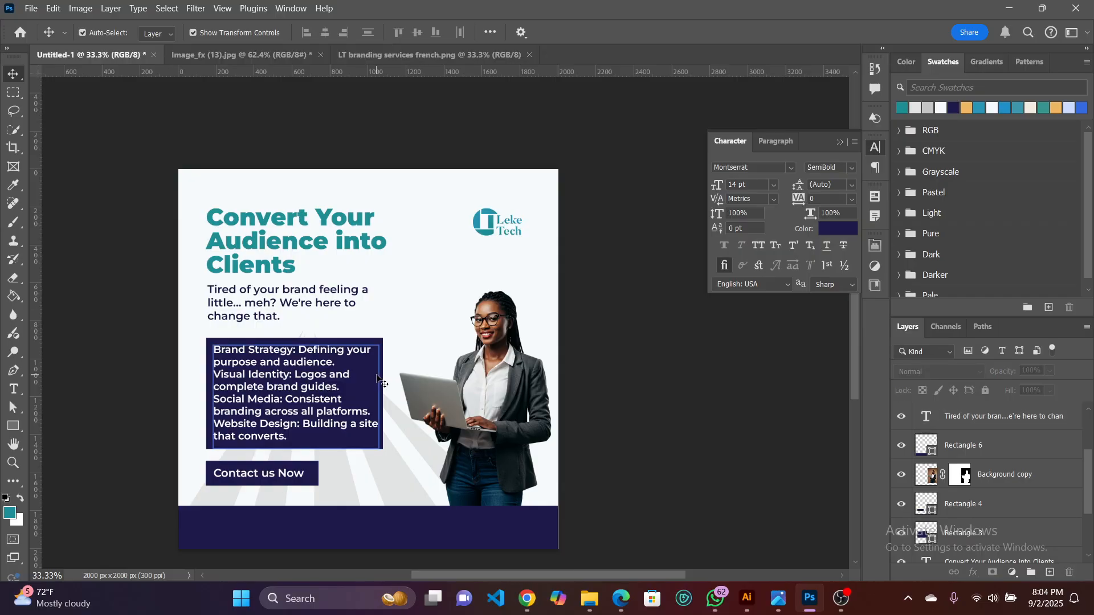
Change the fill of the rectangle behind the services list from a solid colour to a linear gradient.
left_click(208, 345)
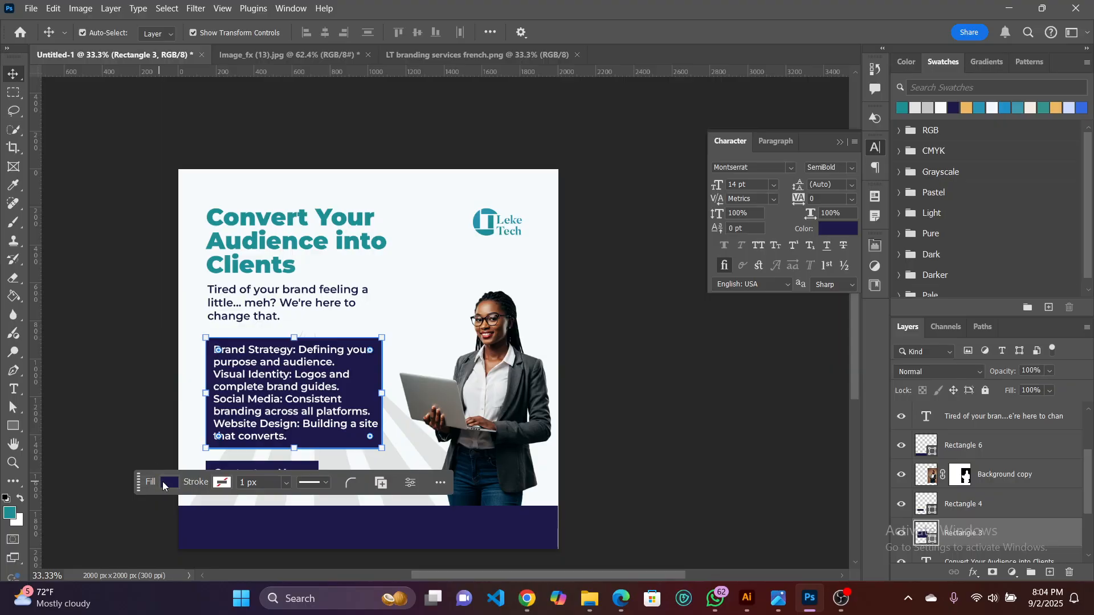
left_click(838, 229)
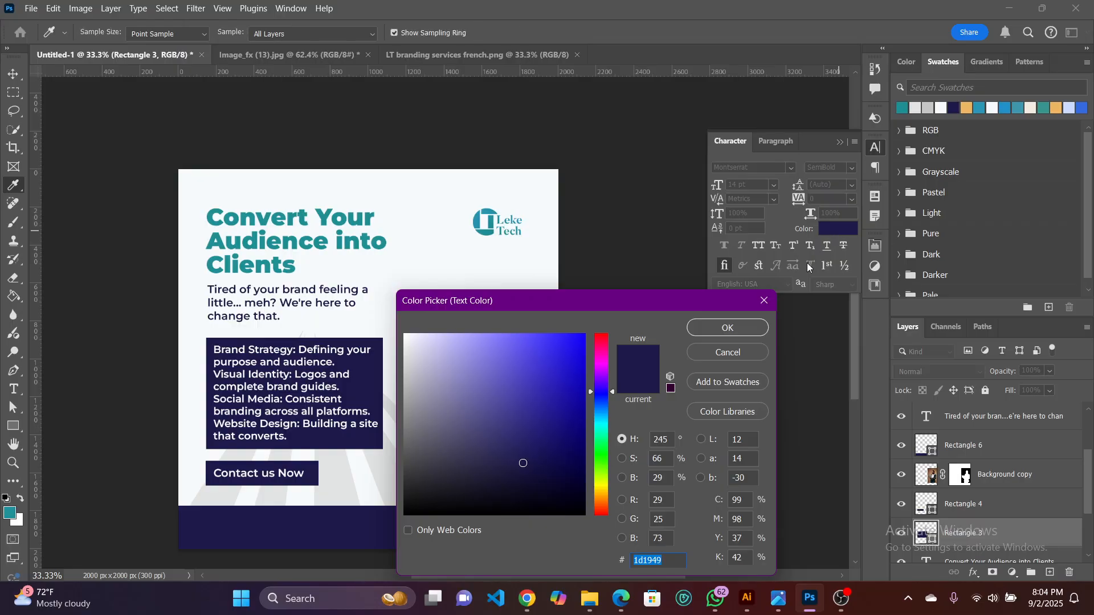
left_click(764, 300)
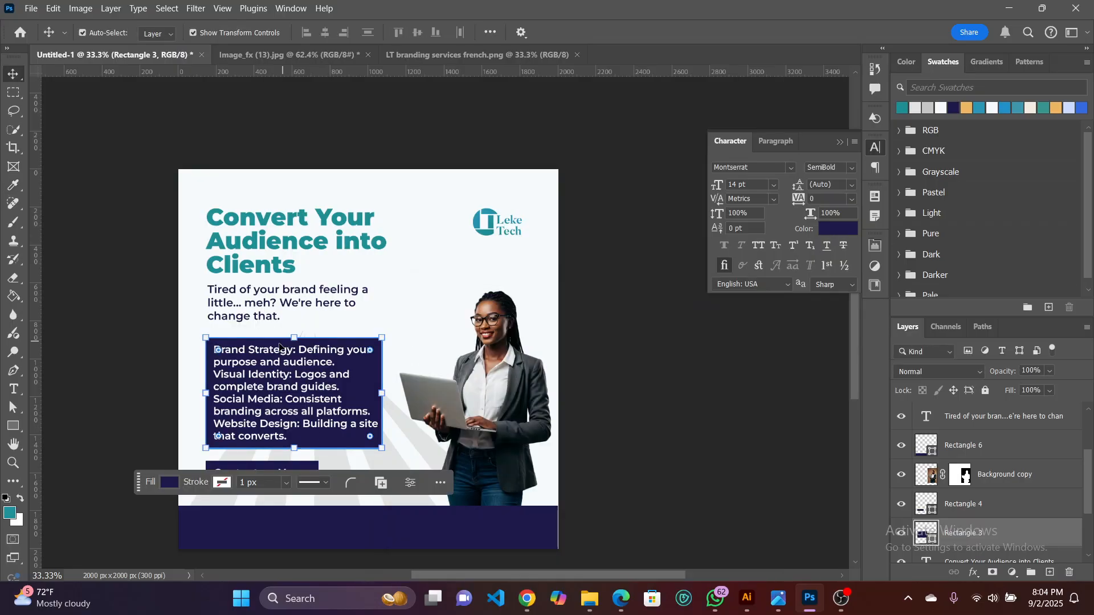
left_click(169, 483)
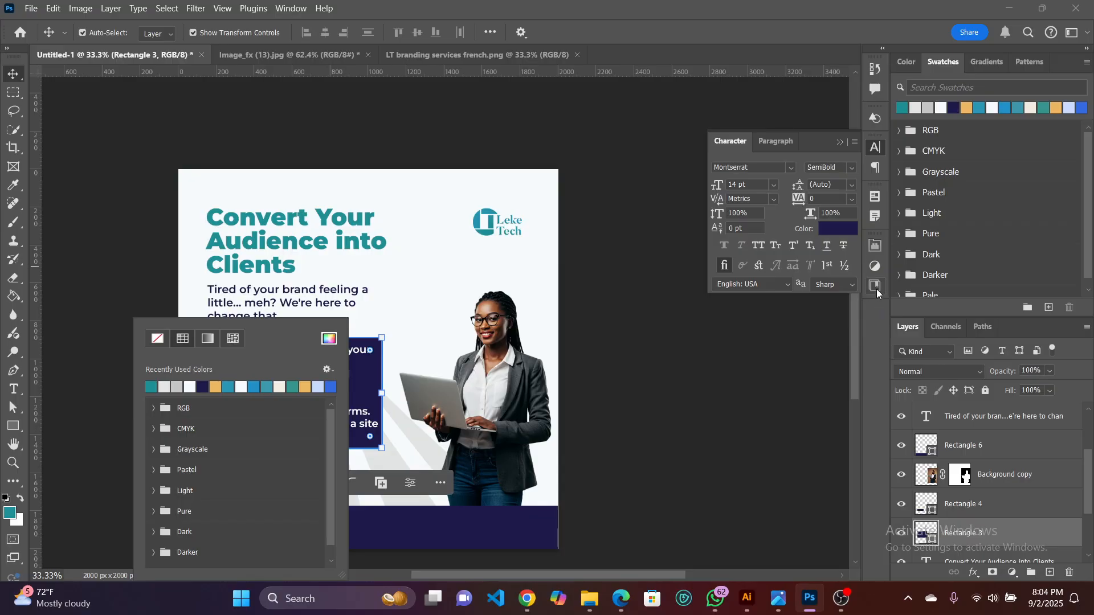
left_click(876, 245)
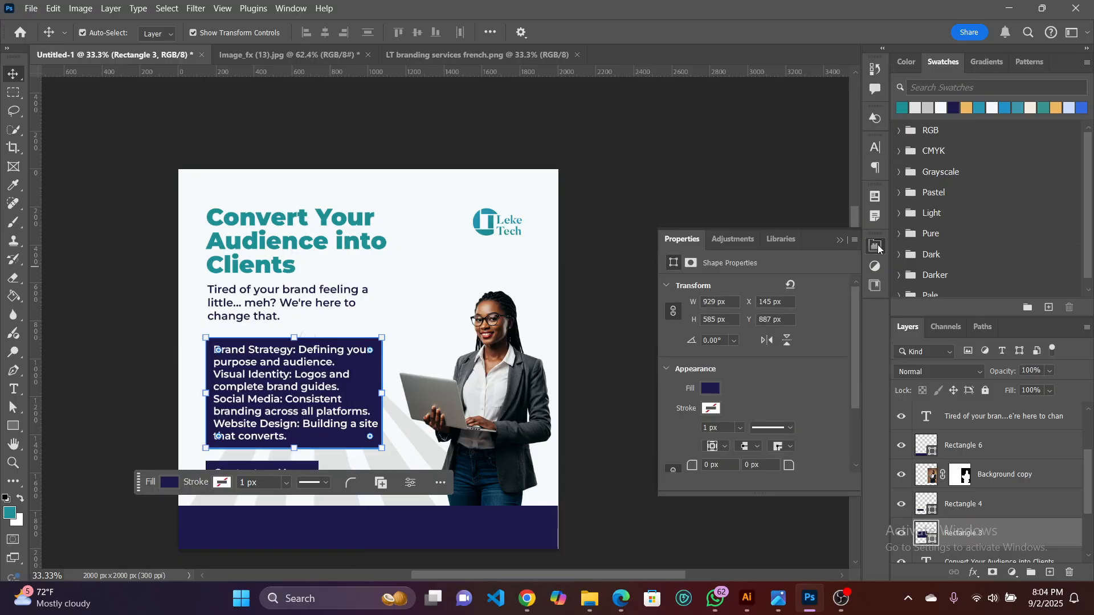
left_click(710, 389)
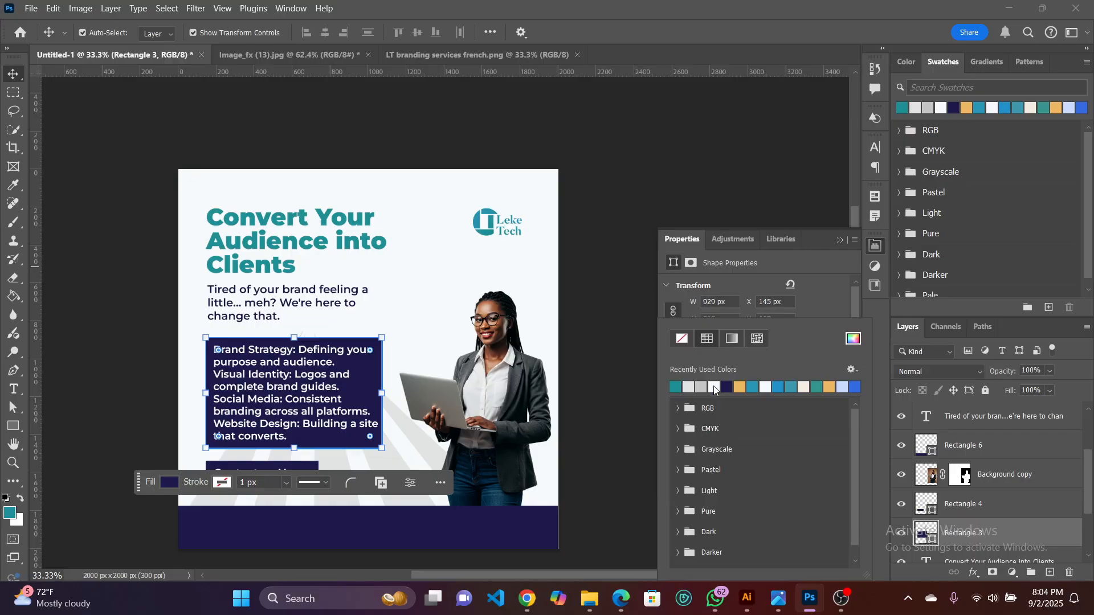
left_click(730, 339)
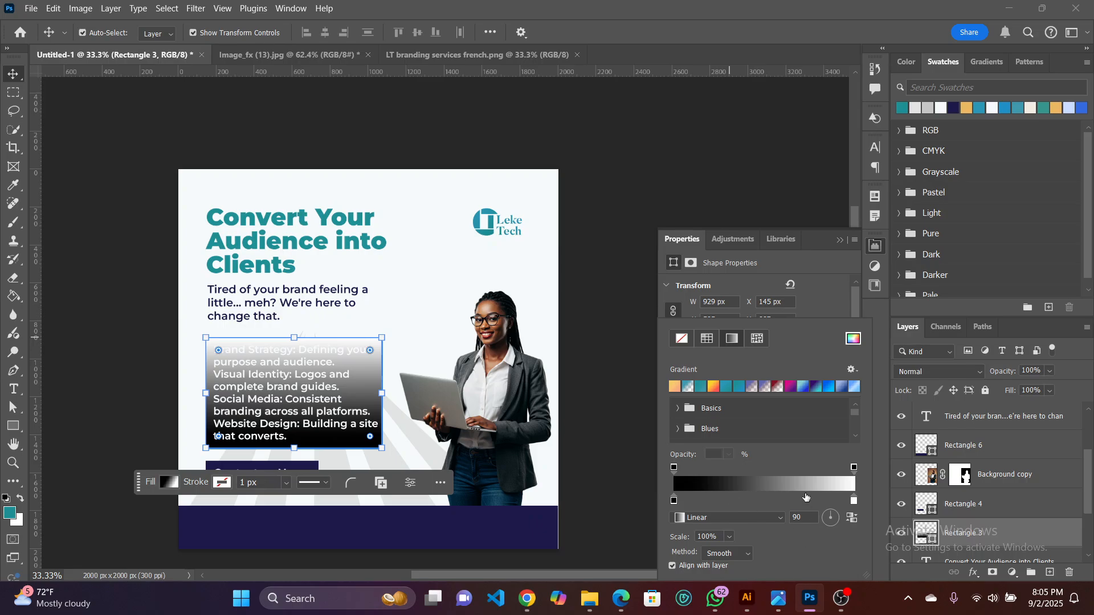
Set the black colour stop of the rectangle's gradient to the blue swatch 2190c7.
double_click(674, 501)
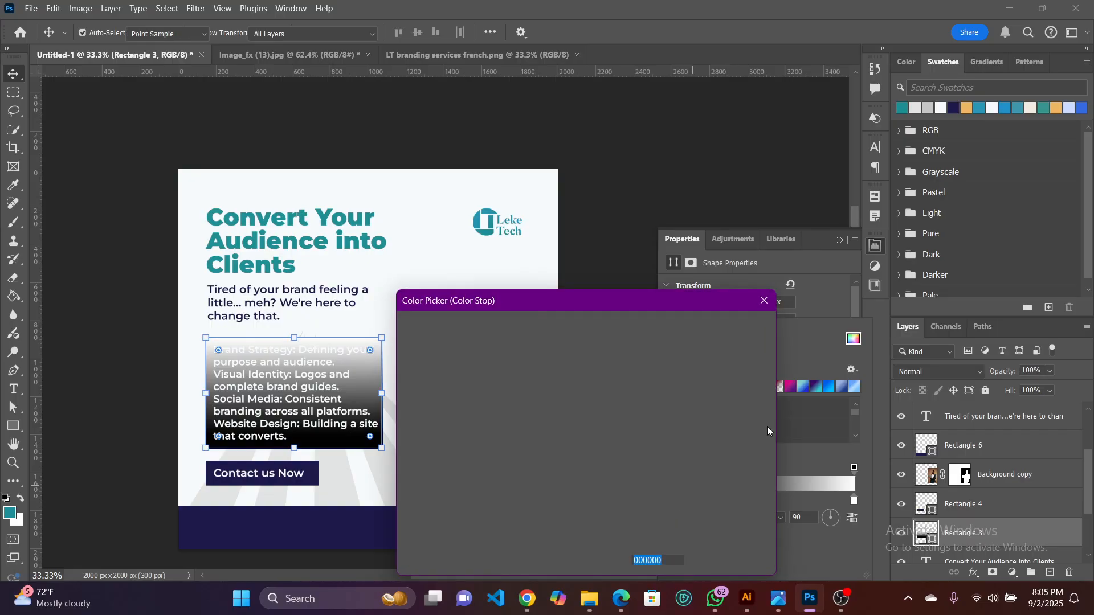
left_click(1010, 105)
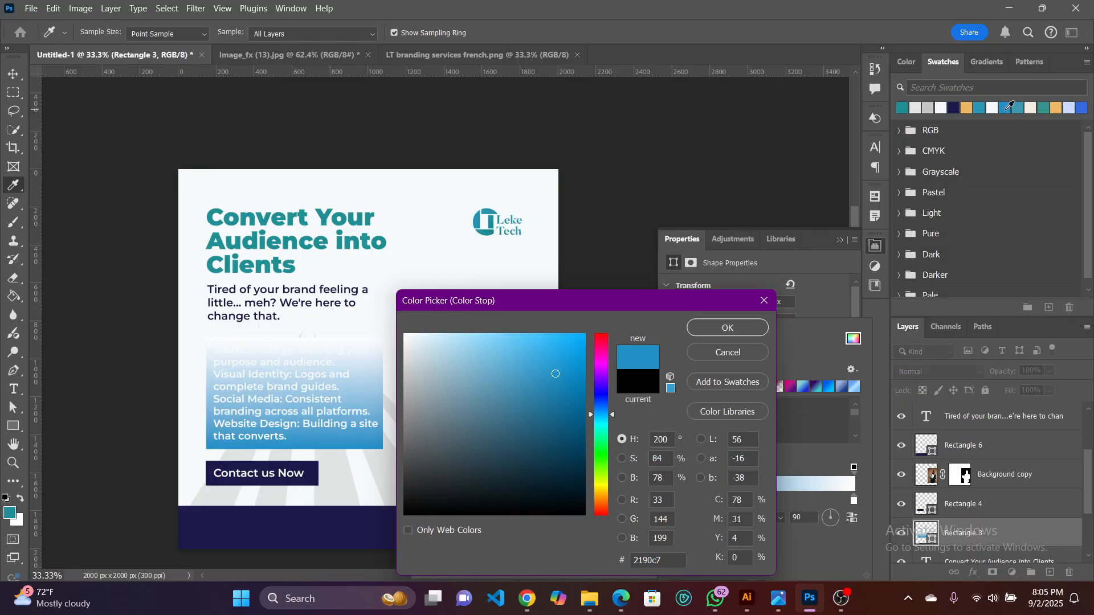
left_click(732, 327)
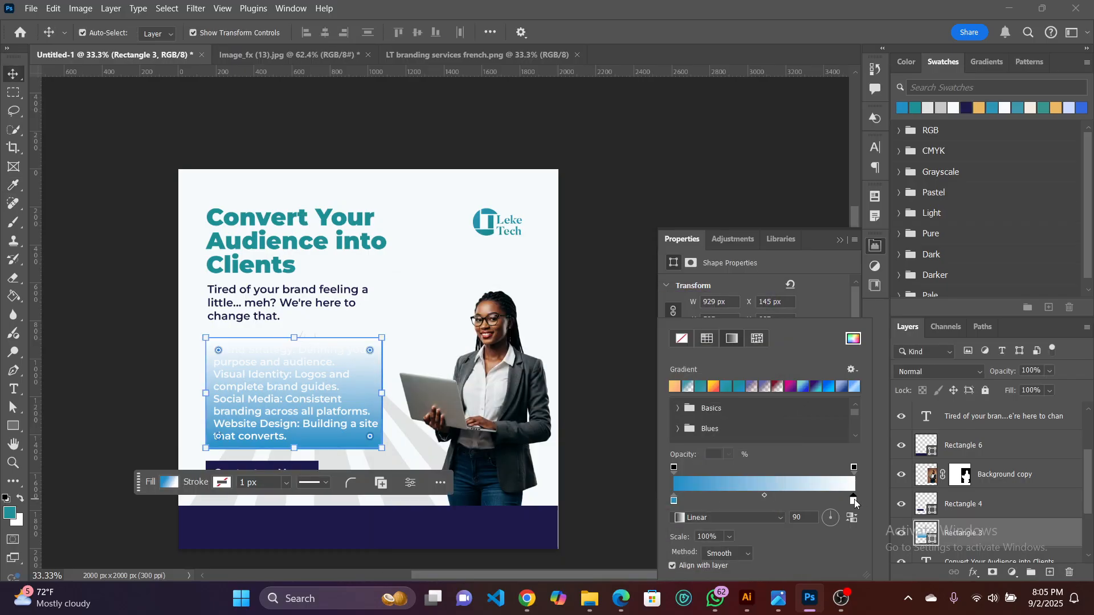
Set the white colour stop of the services rectangle's gradient to the teal swatch 1f9096.
double_click(854, 499)
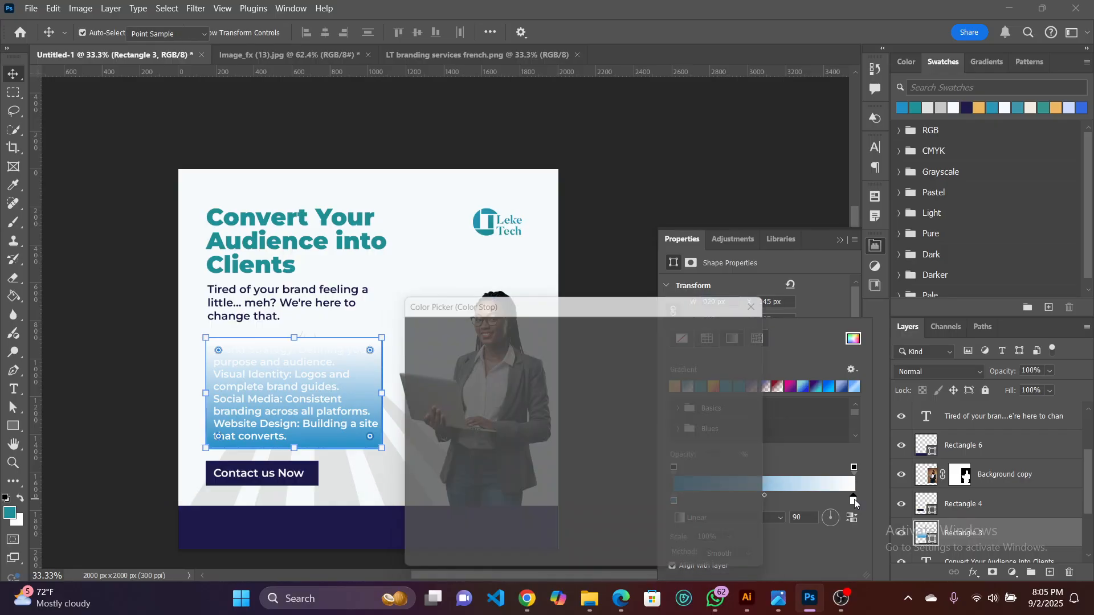
left_click(918, 107)
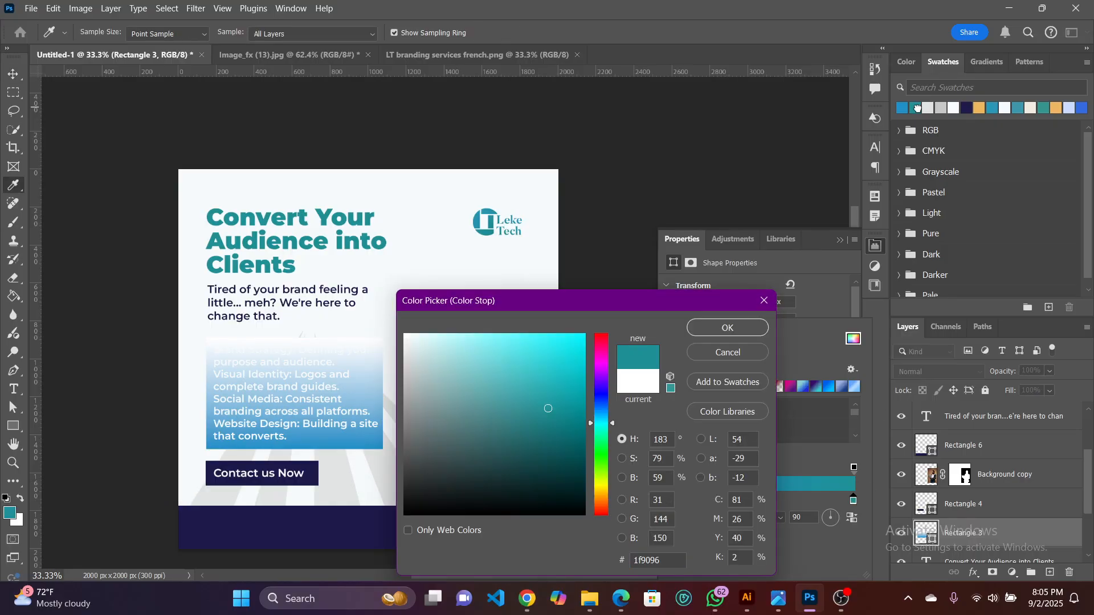
left_click(748, 329)
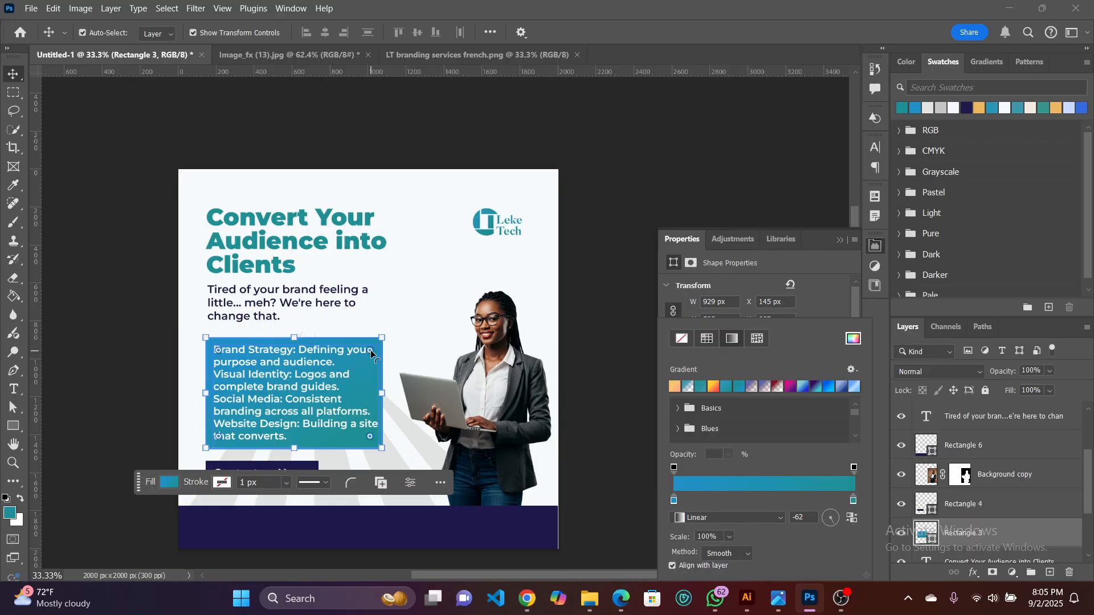
Round all corners of the gradient rectangle behind the services list to a radius of about 67 px.
mouse_move(371, 354)
left_mouse_down()
mouse_move(360, 353)
mouse_move(370, 353)
left_mouse_up()
left_click_drag(364, 356, 371, 350)
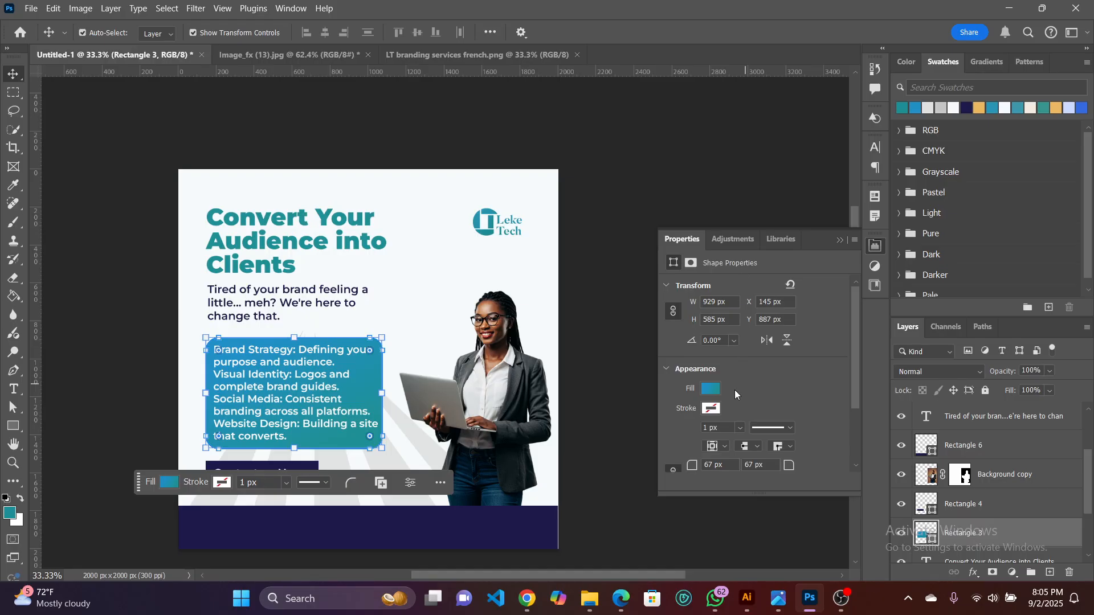
scroll(734, 394, "down", 2)
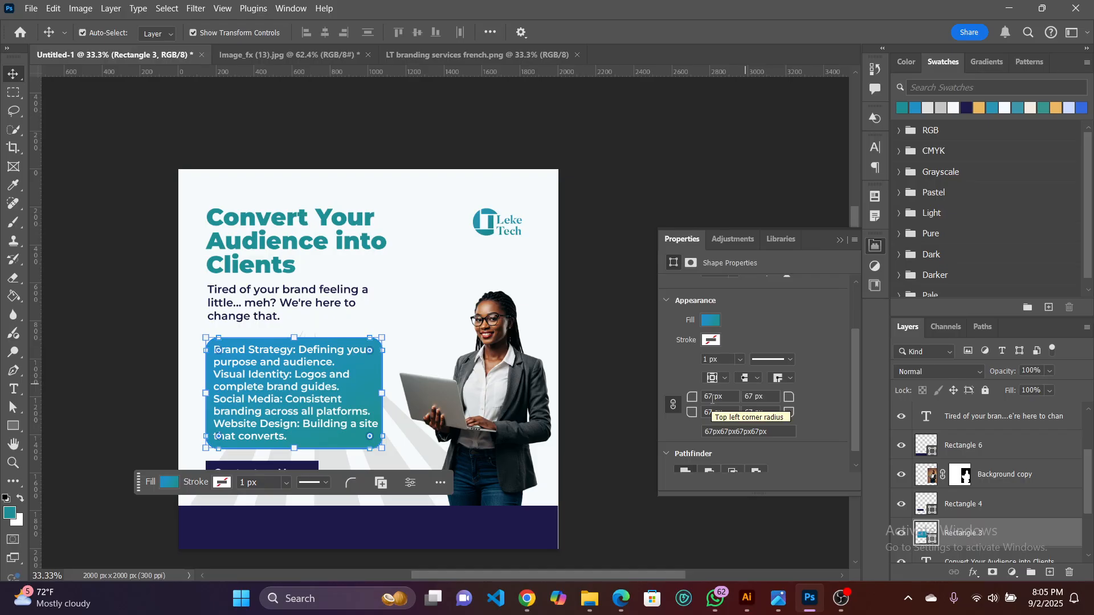
left_click(711, 399)
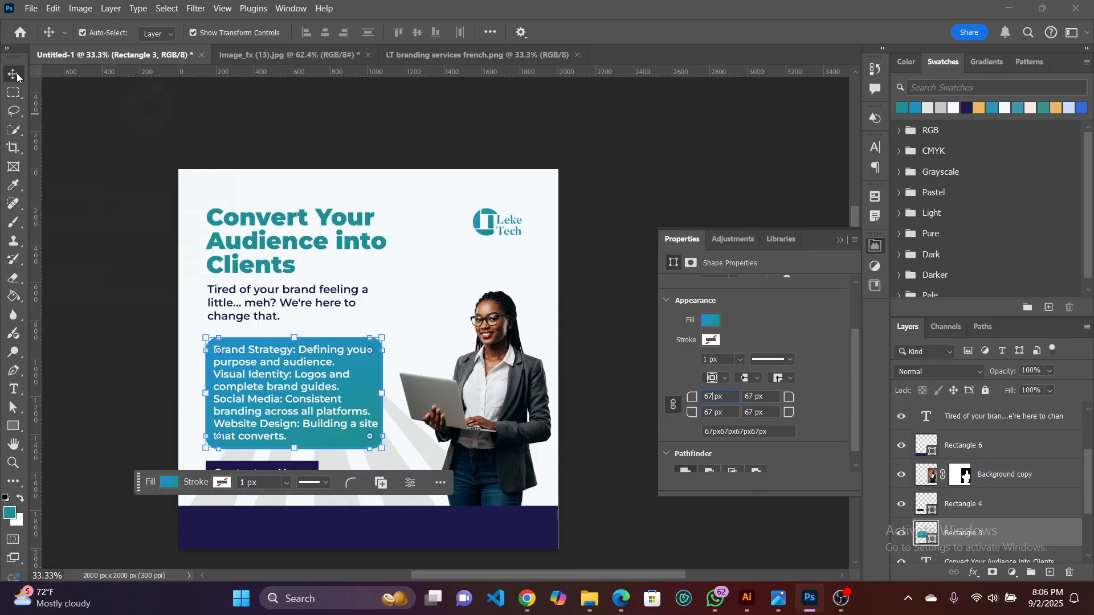
left_click(662, 180)
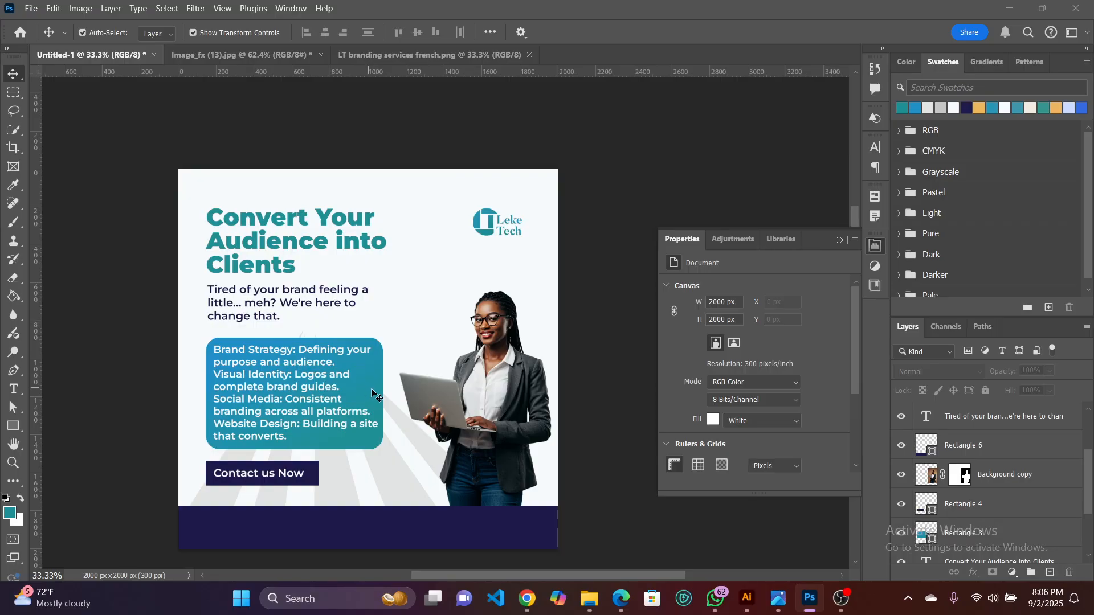
left_click(288, 374)
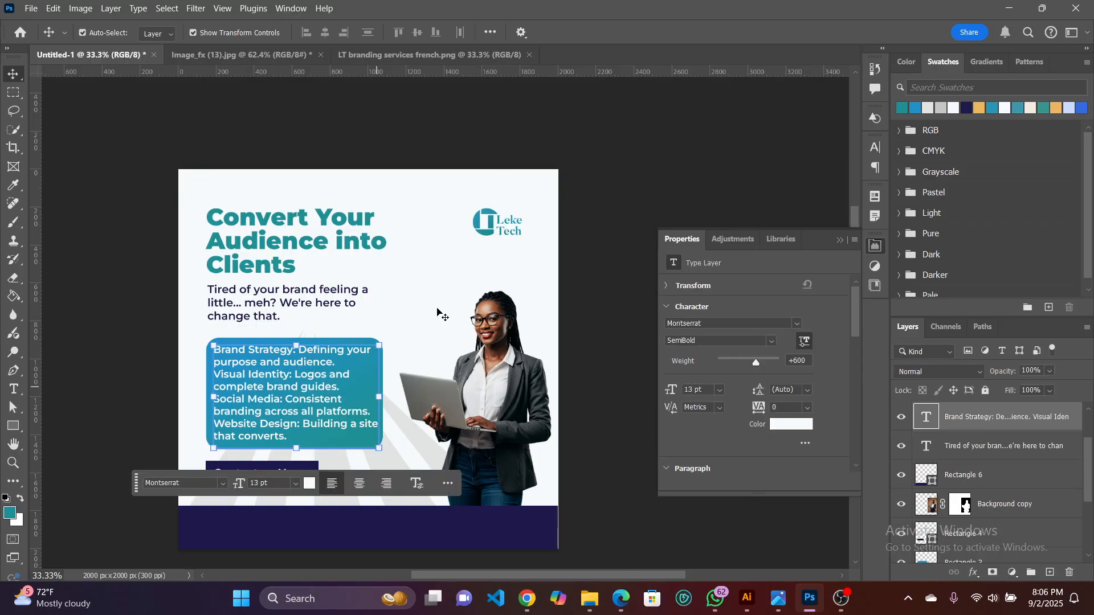
left_click(598, 306)
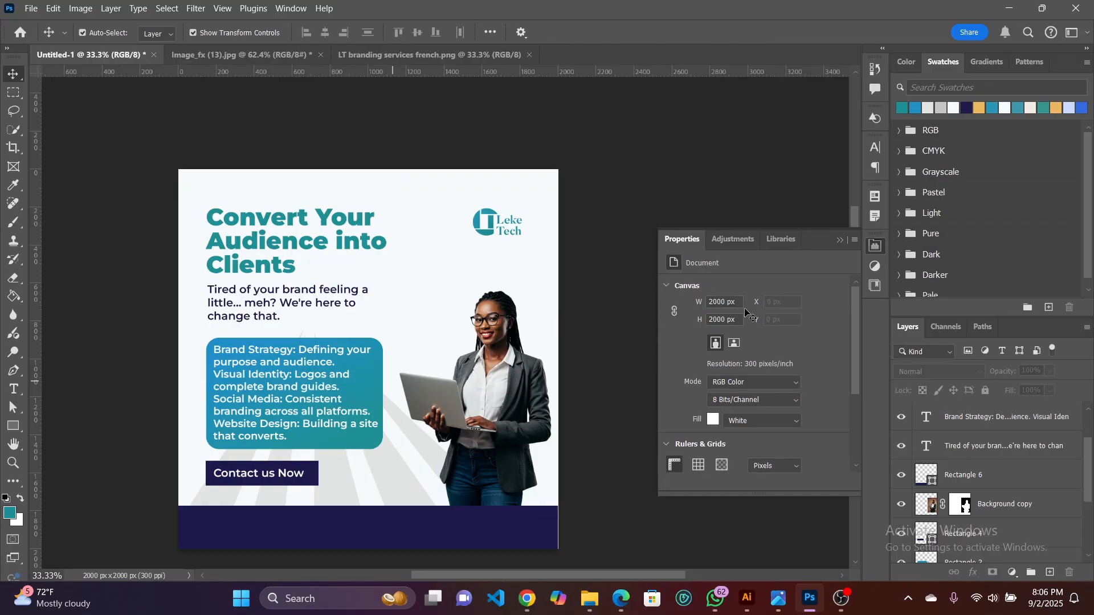
scroll(774, 426, "down", 2)
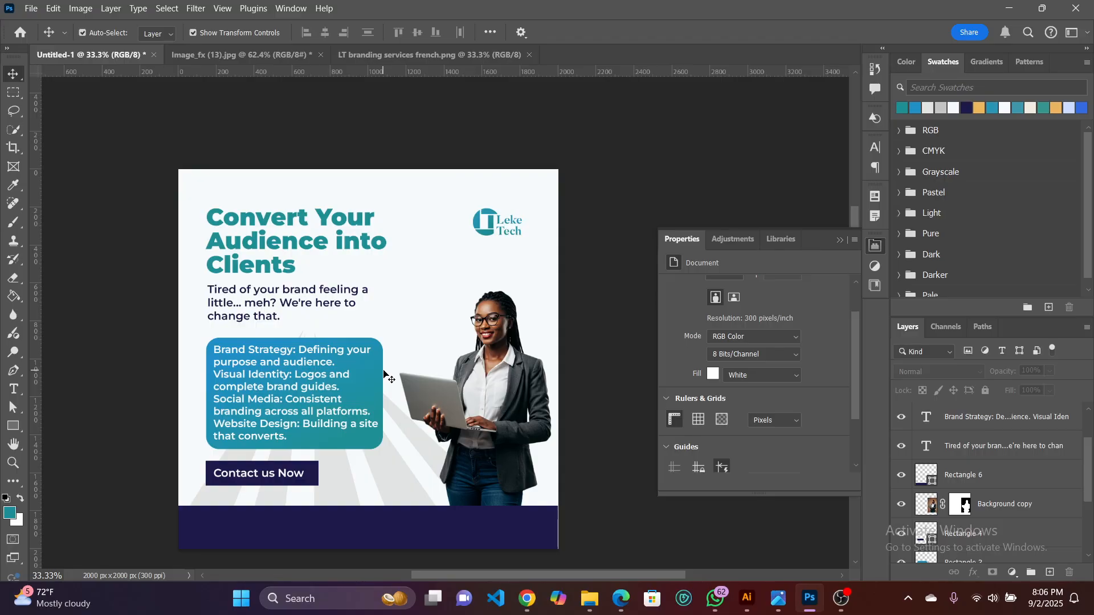
left_click(276, 405)
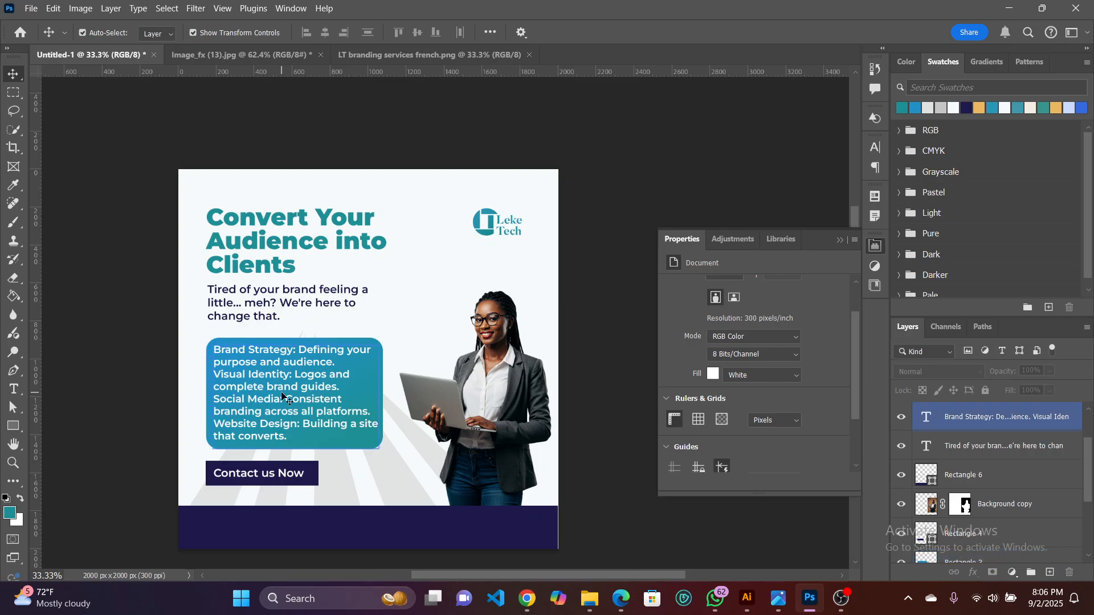
left_click(282, 396)
left_click_drag(282, 393, 280, 402)
left_click_drag(295, 352, 23, 85)
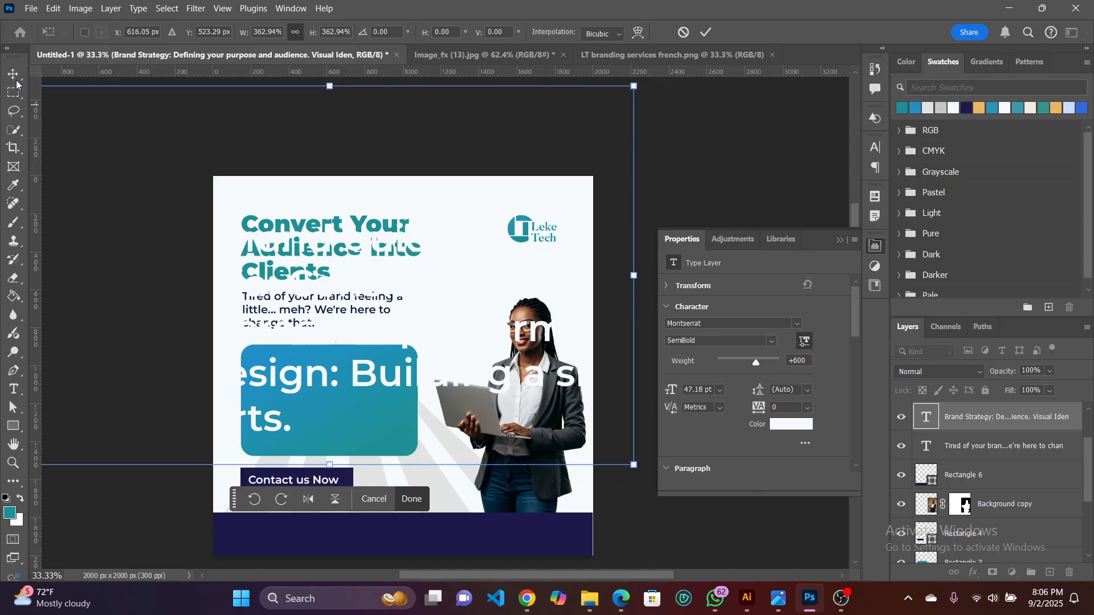
left_click(106, 198)
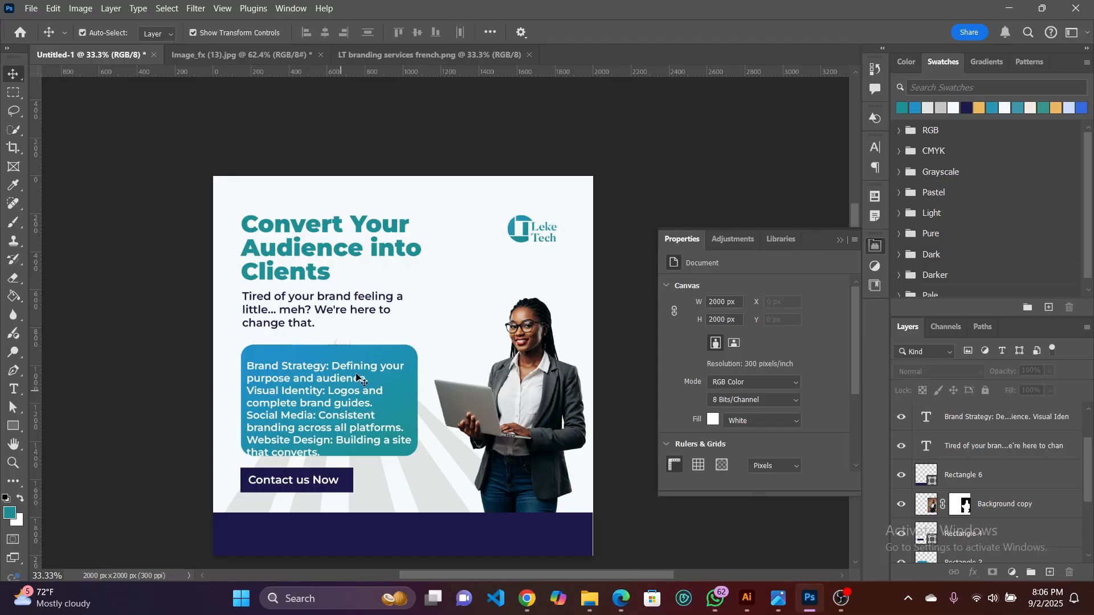
Stretch the services rectangle upward and to the right to about 970 by 607 px.
left_click(376, 365)
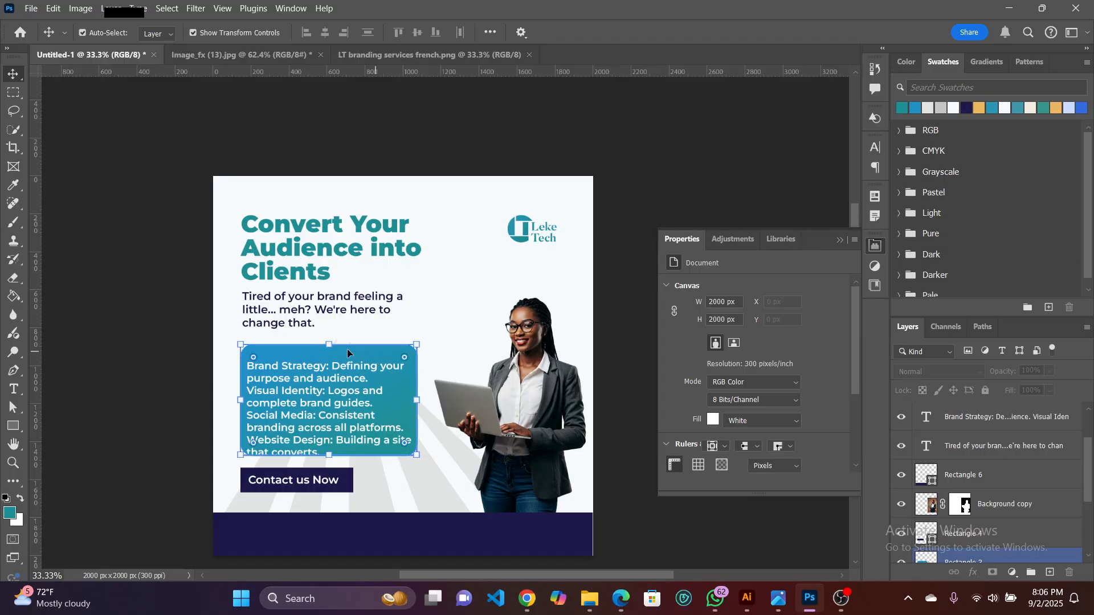
left_click_drag(328, 344, 332, 339)
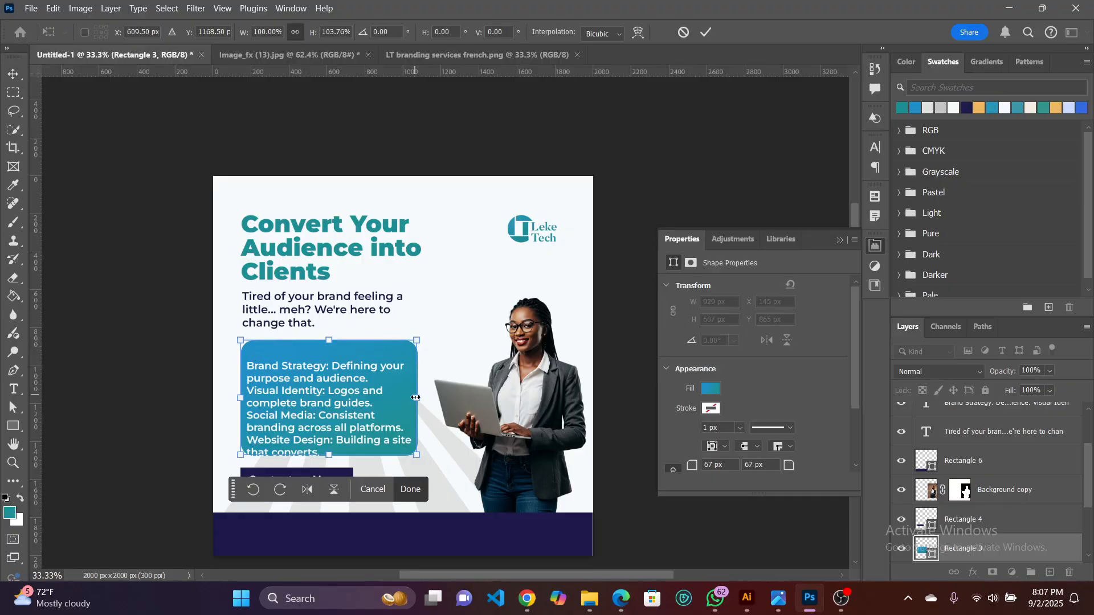
left_click_drag(415, 398, 425, 397)
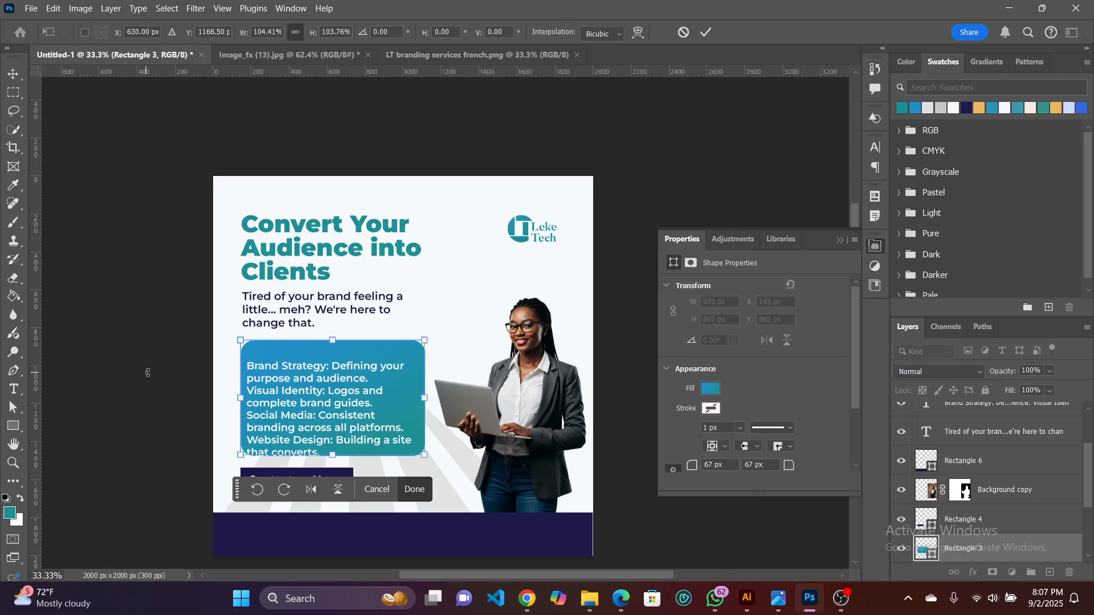
left_click(13, 74)
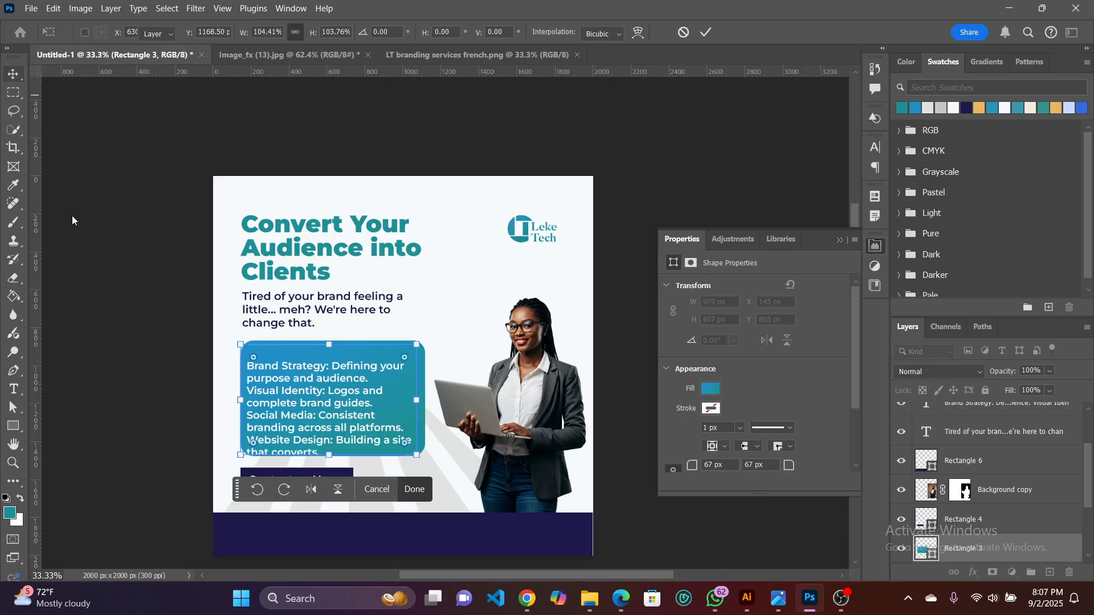
left_click(165, 414)
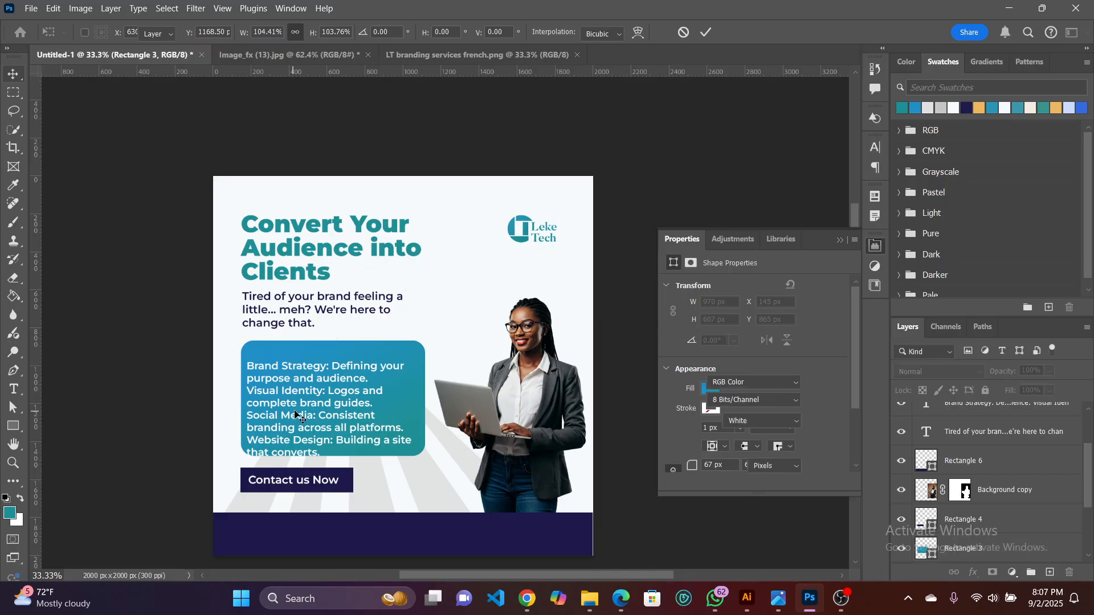
Move the services list text up and right so it sits inside the enlarged rectangle, and open the text for editing.
left_click_drag(296, 405, 312, 384)
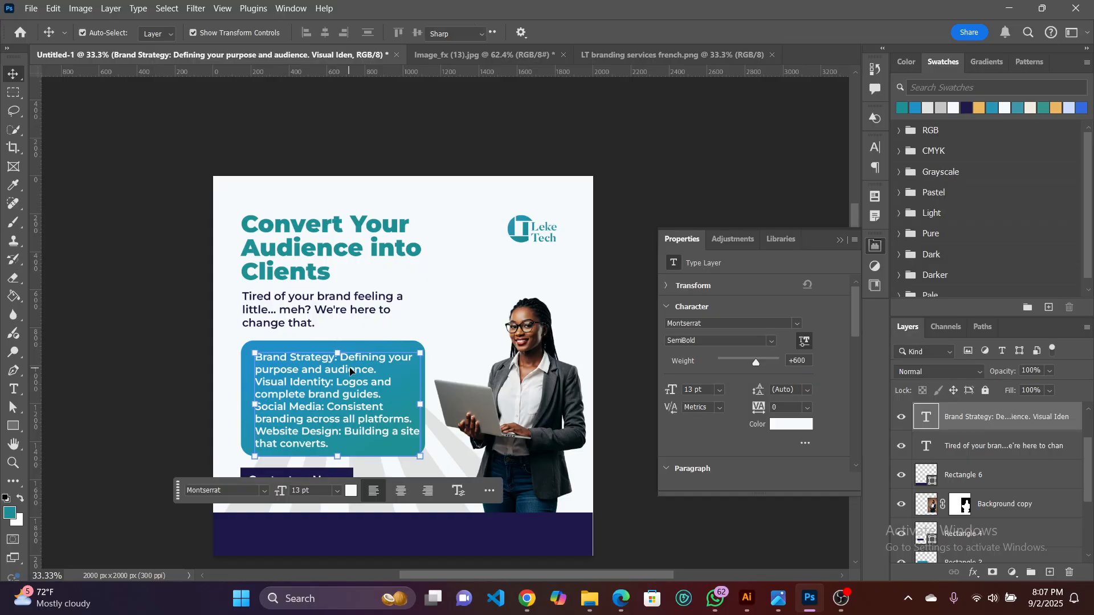
double_click(337, 399)
left_click(369, 416)
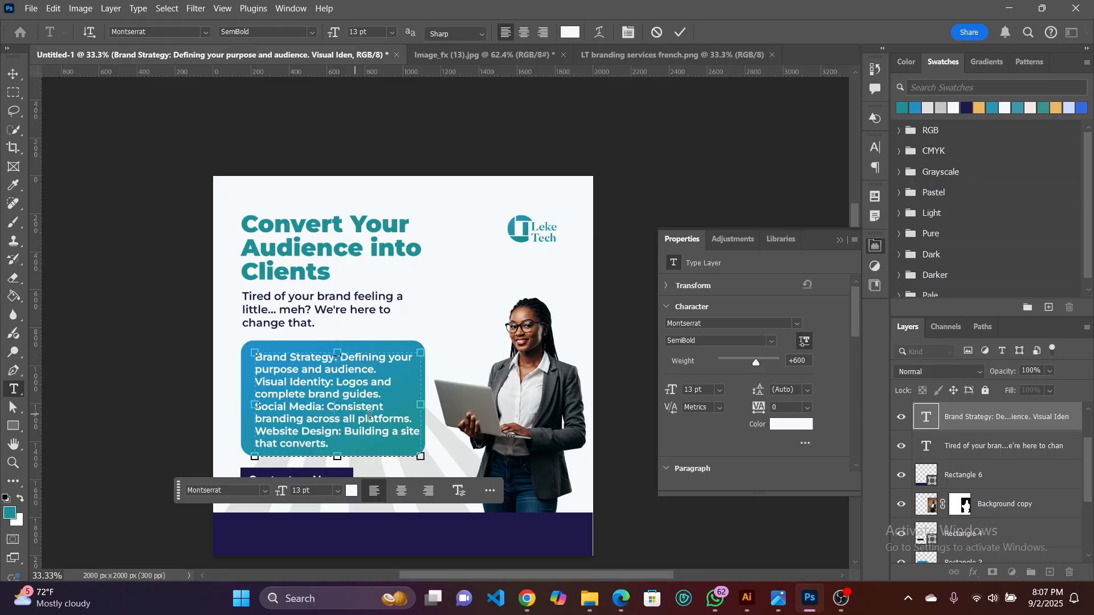
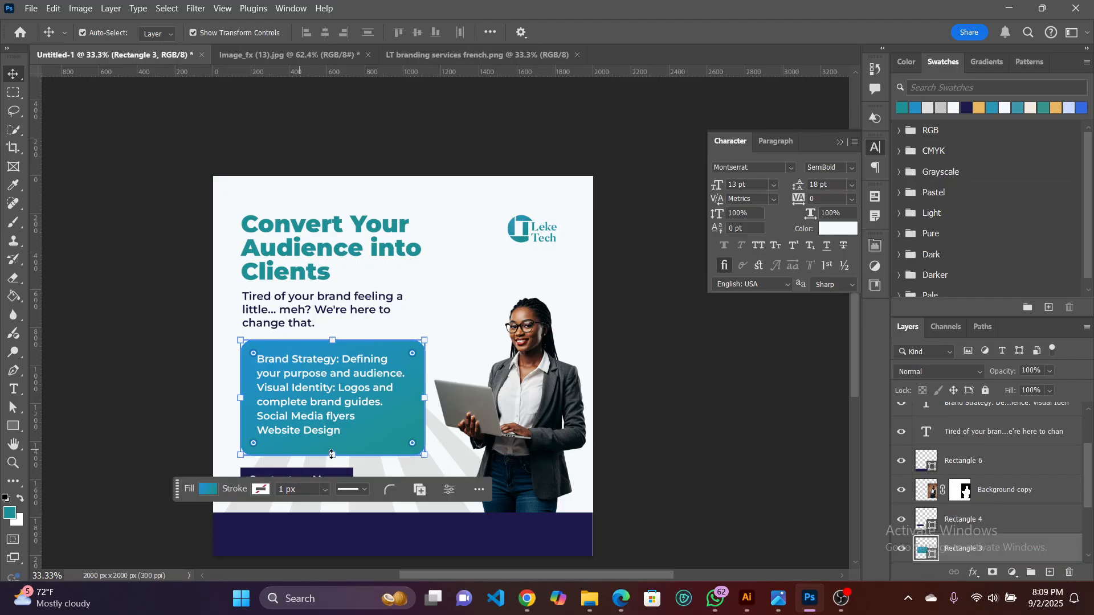
Shorten the services rectangle from its lower edge to about 92% of its height and apply the transform.
left_click_drag(333, 454, 331, 451)
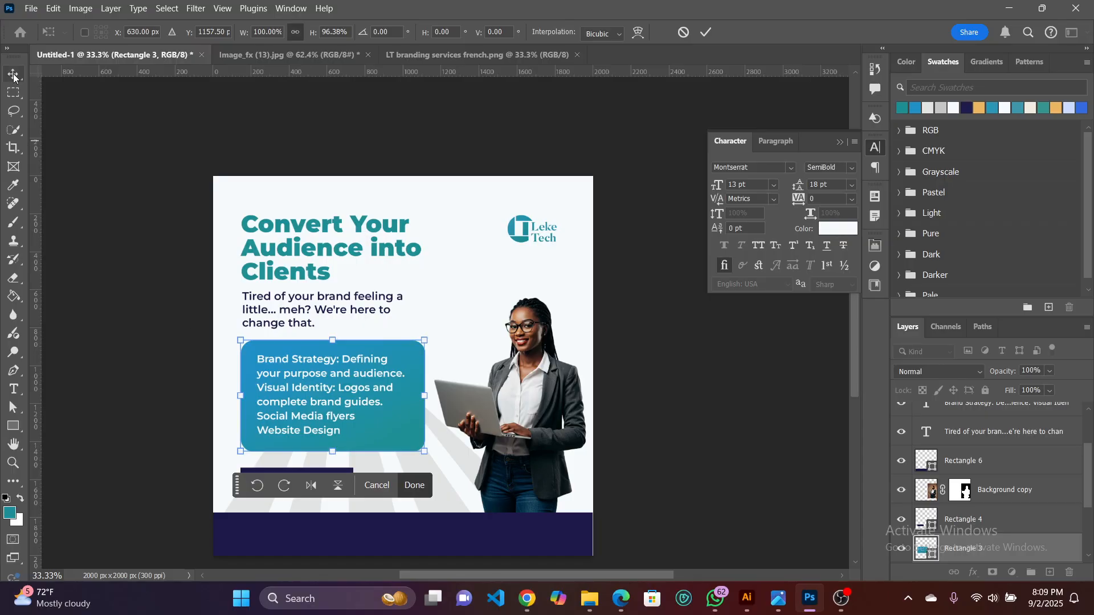
left_click_drag(338, 449, 340, 445)
left_click_drag(331, 341, 333, 341)
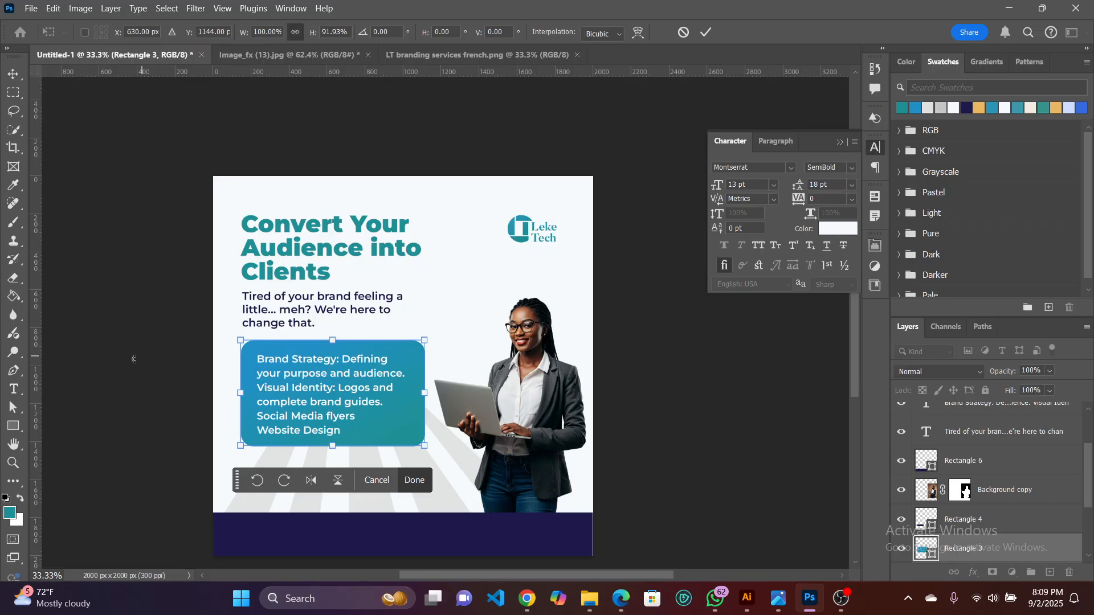
left_click(14, 80)
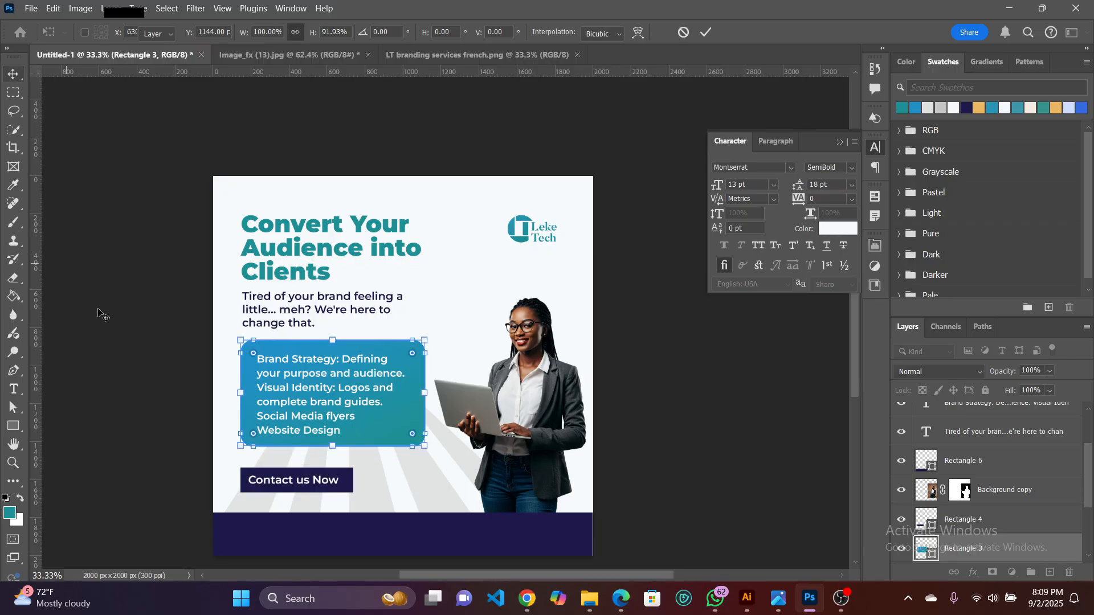
left_click(111, 321)
Extend the rectangle behind "Contact us Now" upward to about 142 px tall and round its corners to a radius of about 31 px.
scroll(273, 410, "down", 1)
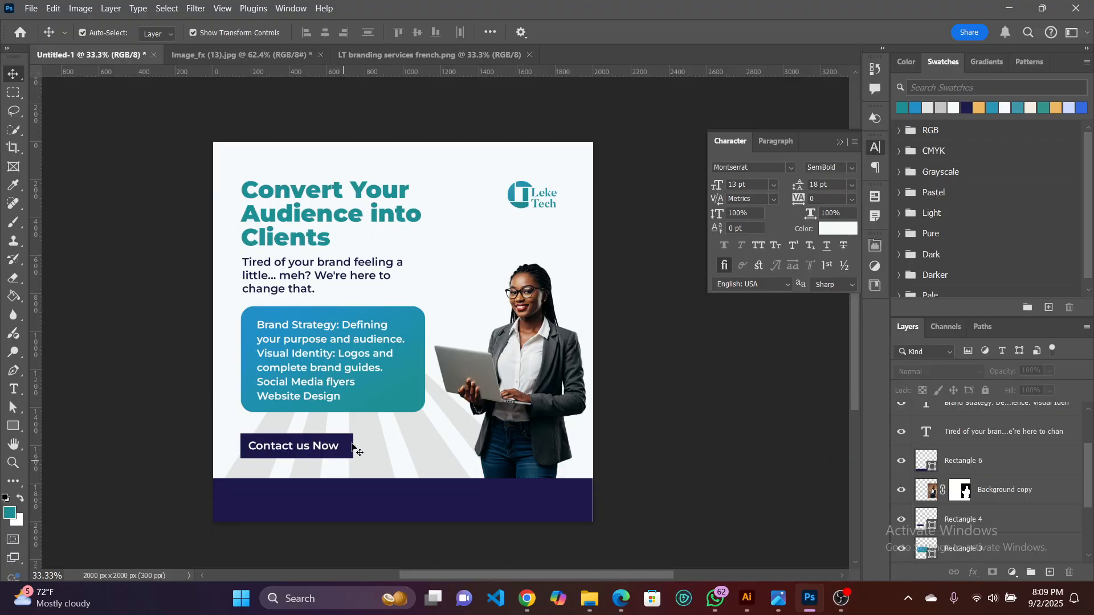
left_click(349, 453)
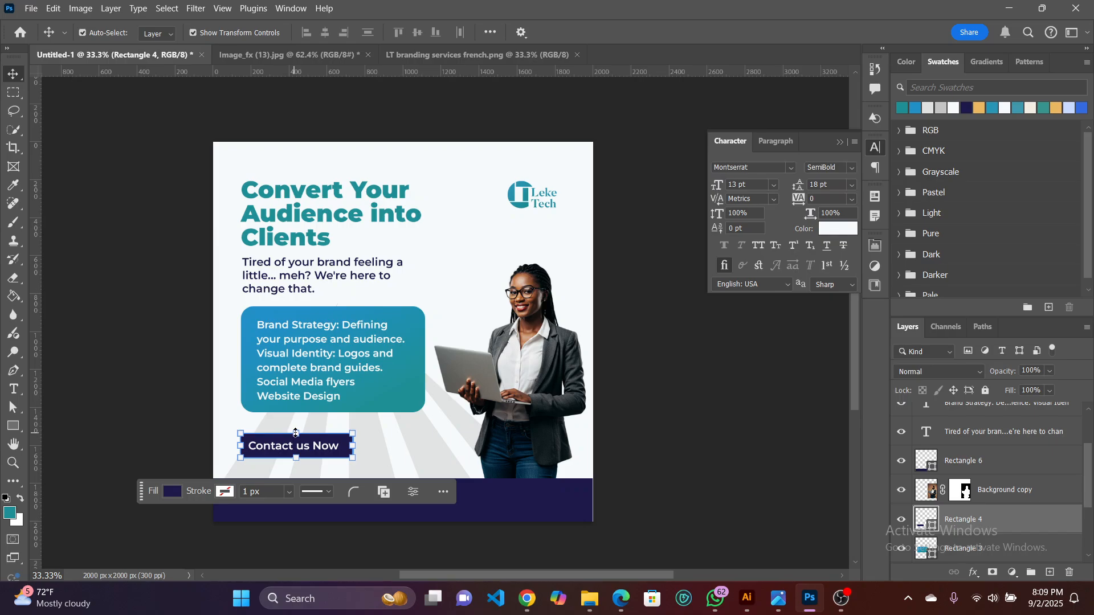
left_click_drag(295, 433, 297, 431)
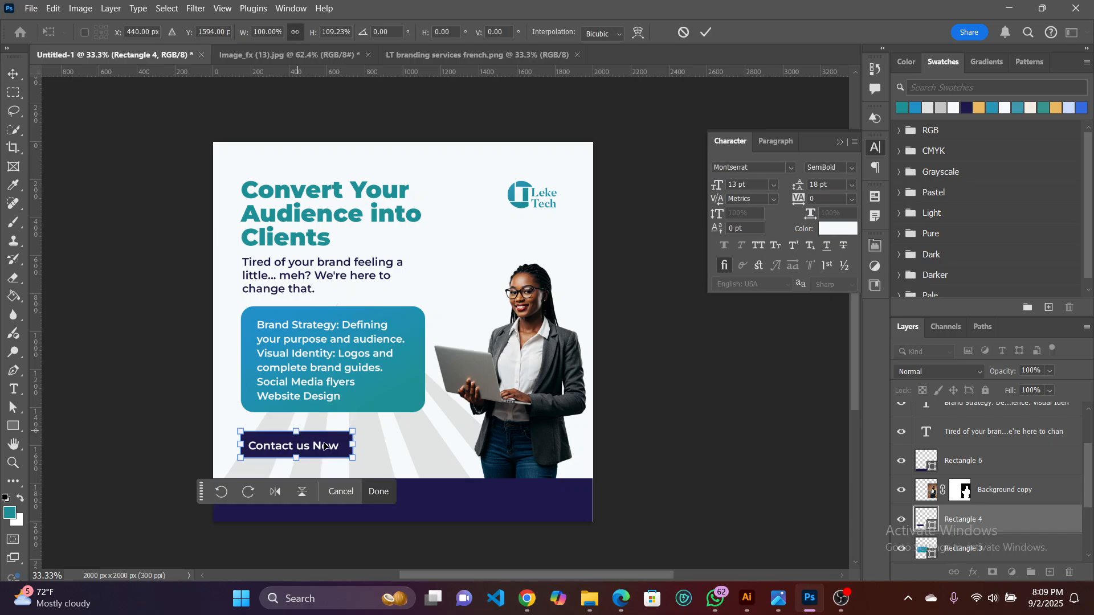
scroll(329, 449, "up", 5)
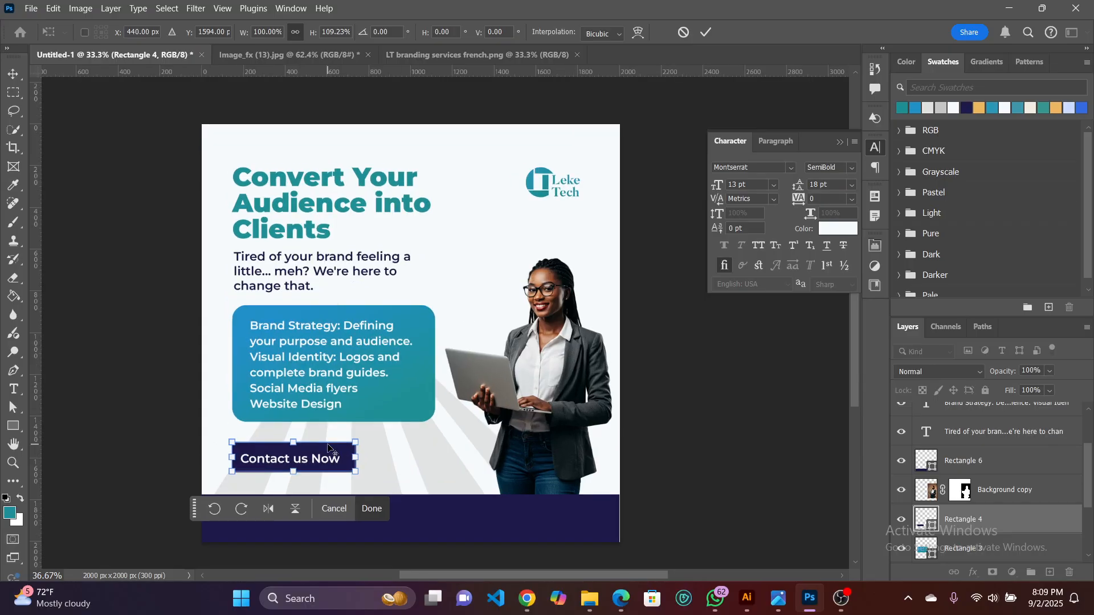
scroll(336, 453, "up", 2)
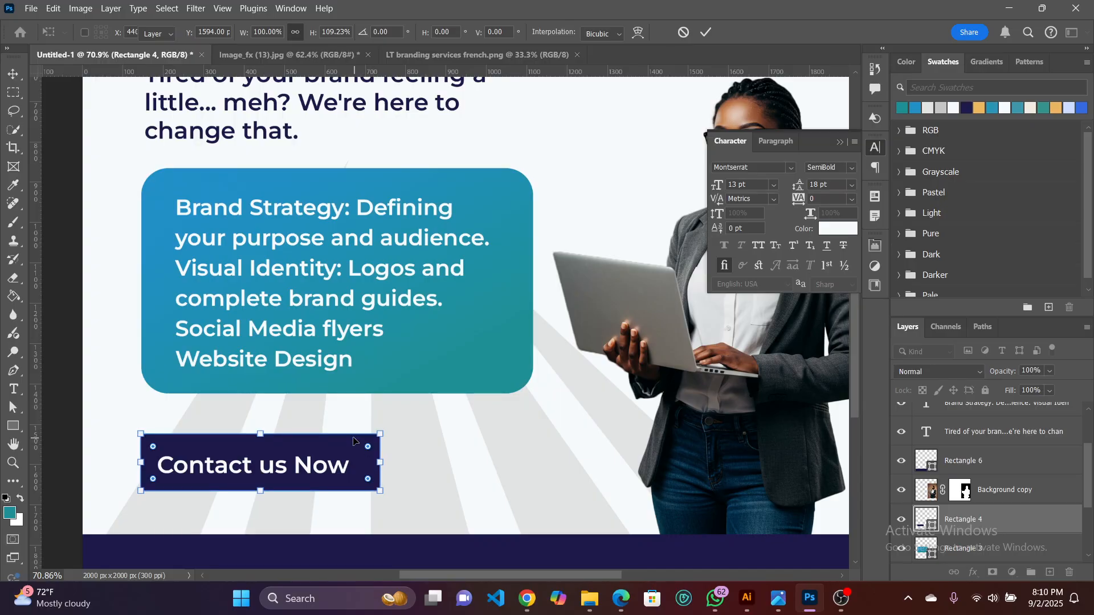
key("Return")
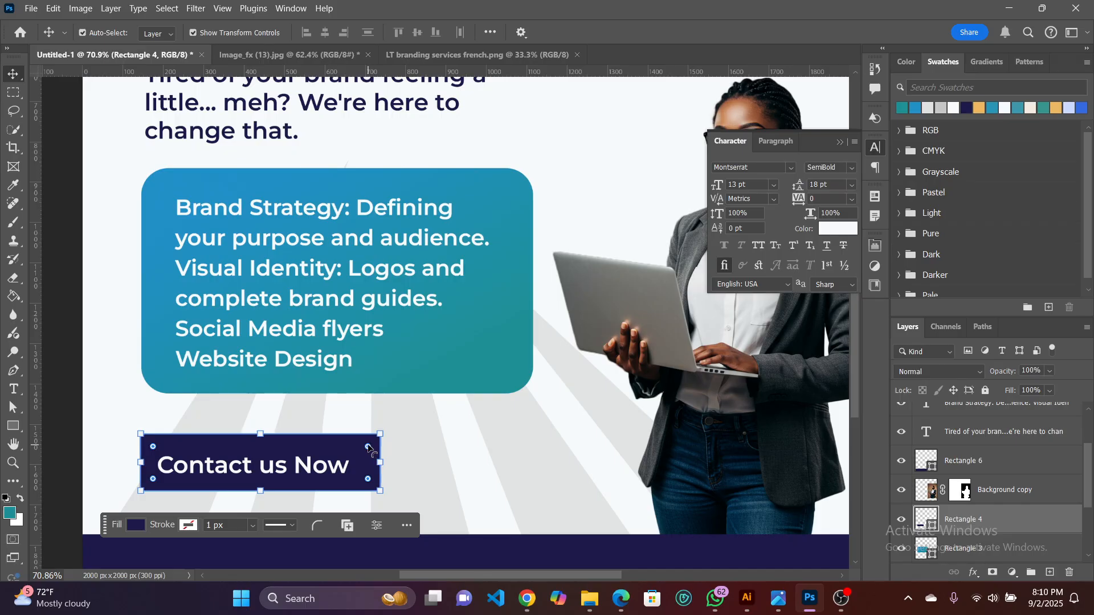
left_click_drag(367, 447, 369, 449)
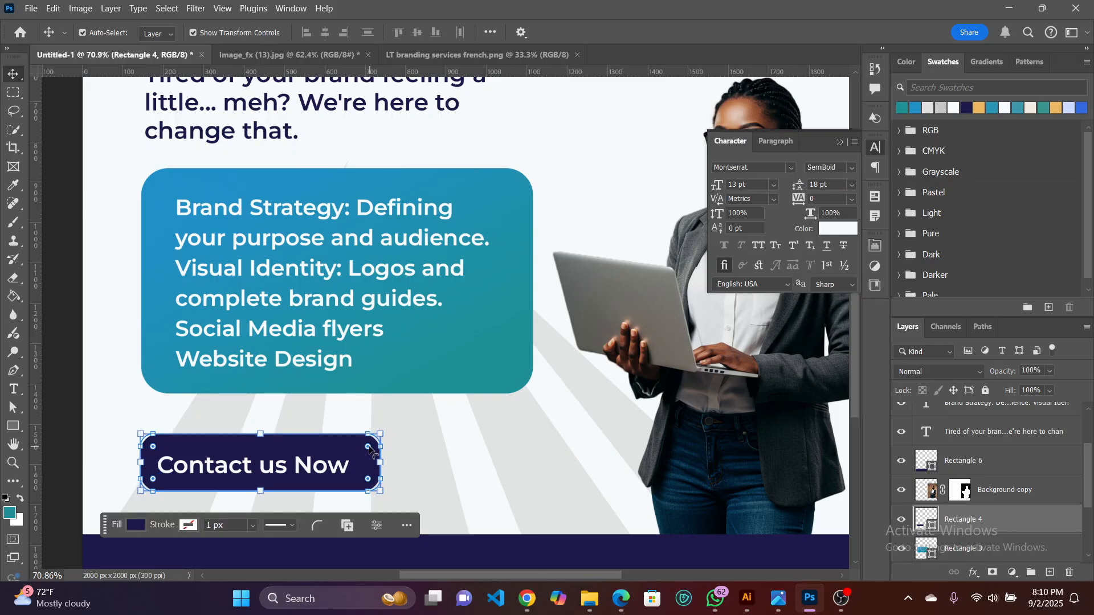
left_click(104, 387)
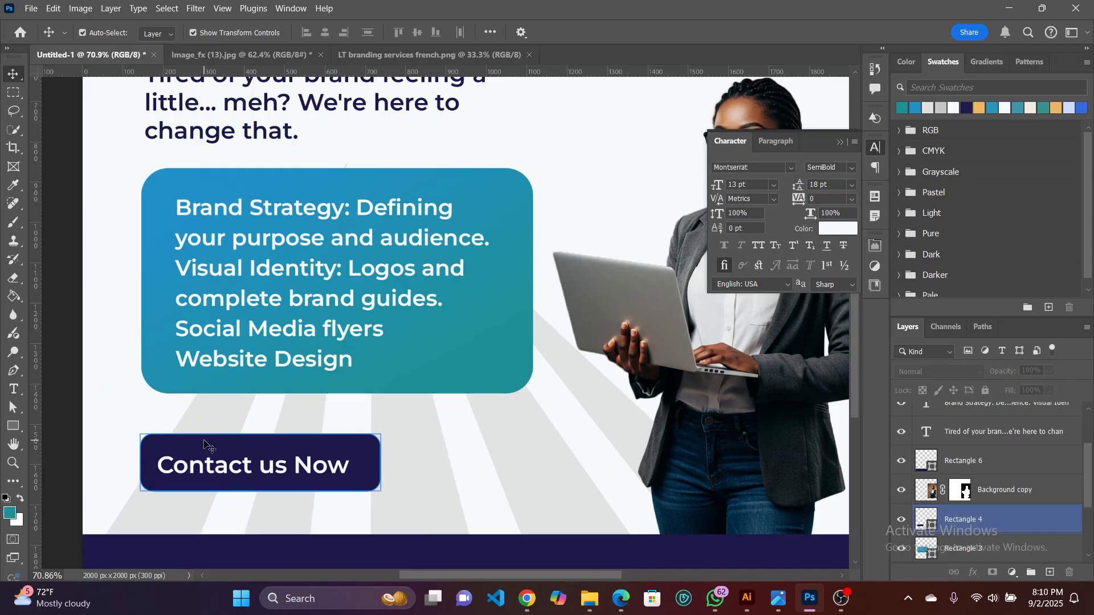
Try a linear gradient fill on the "Contact us Now" rectangle with its first color stop set to 2190c7.
left_click(231, 448)
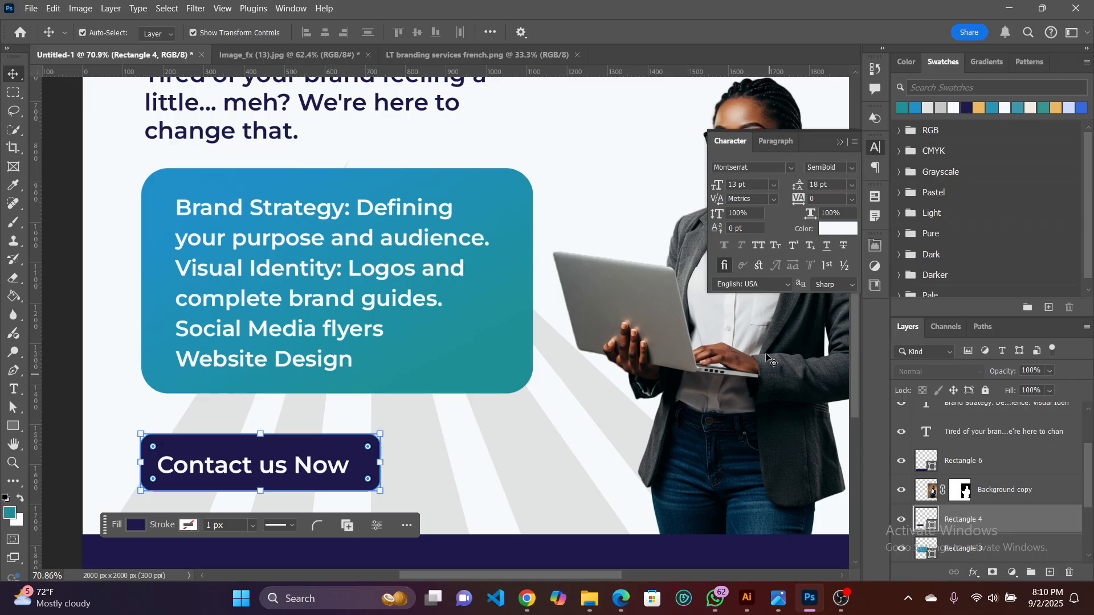
left_click(875, 245)
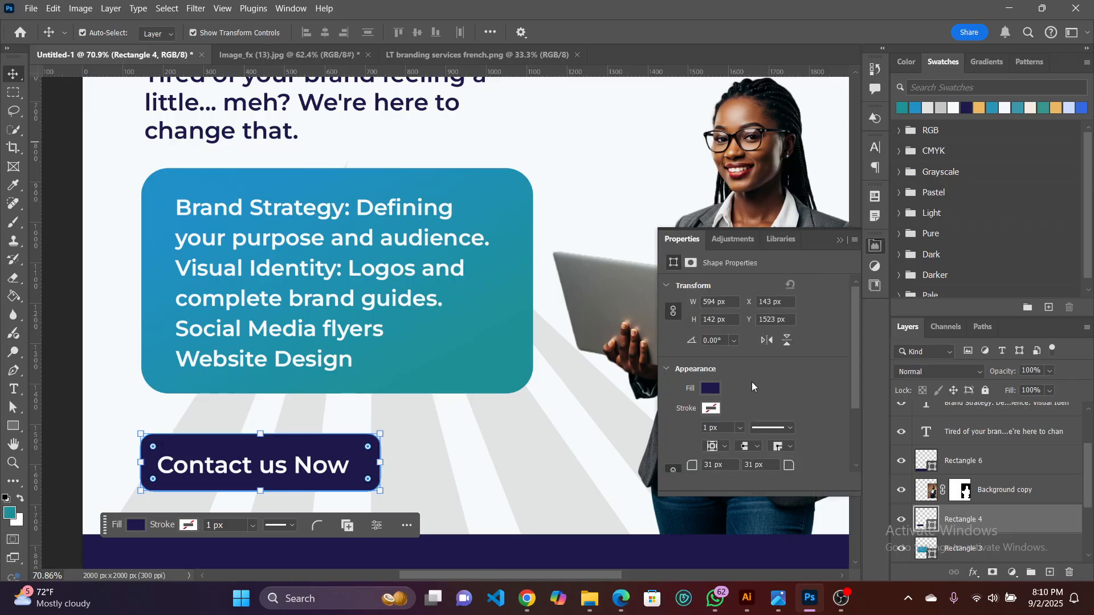
left_click(710, 389)
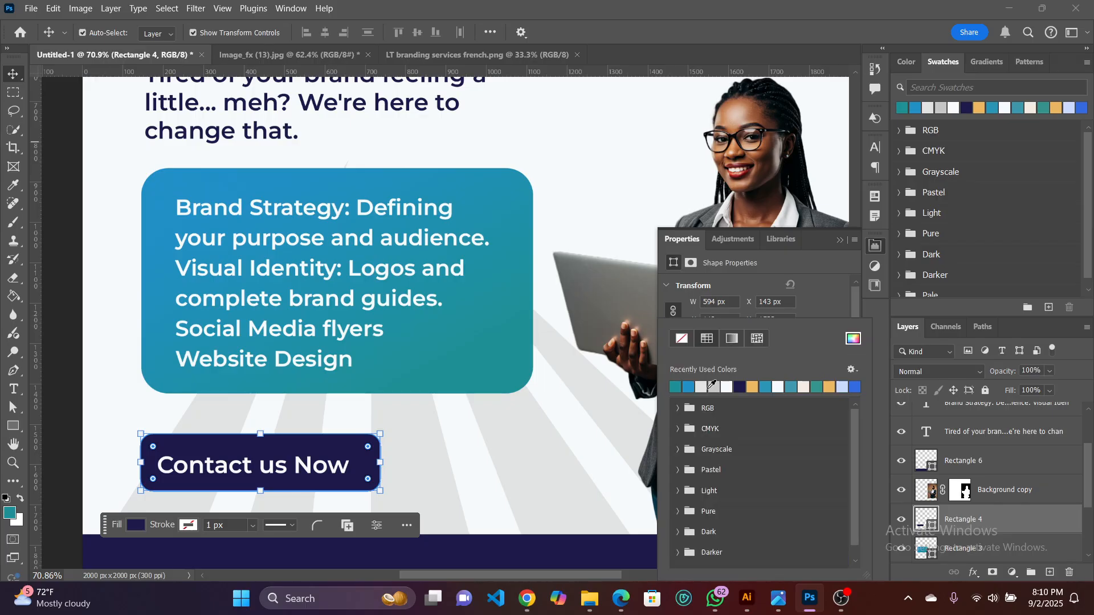
left_click(737, 342)
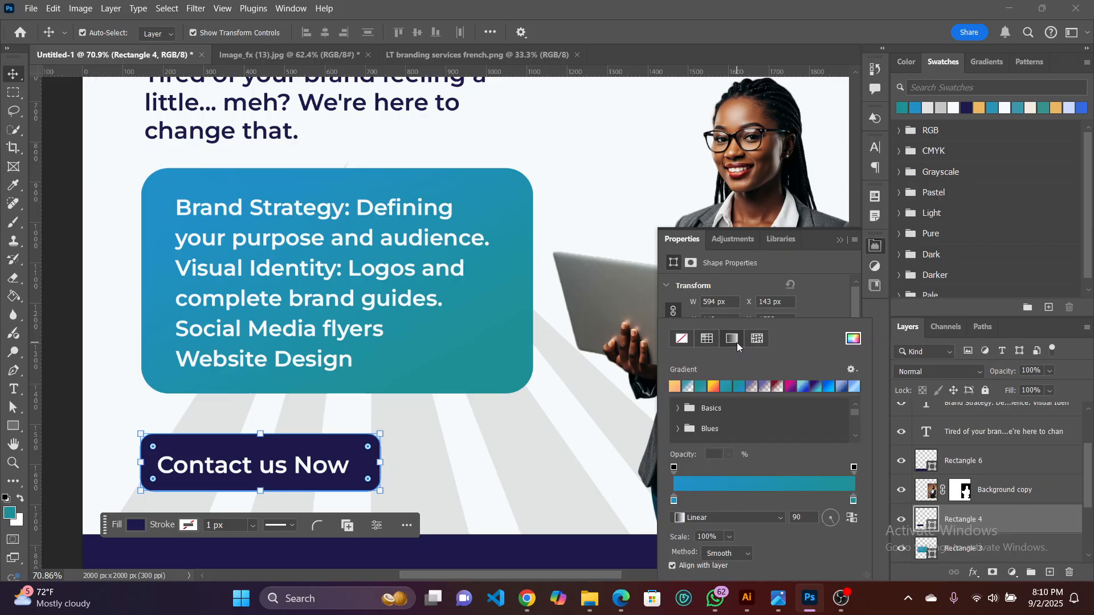
double_click(674, 501)
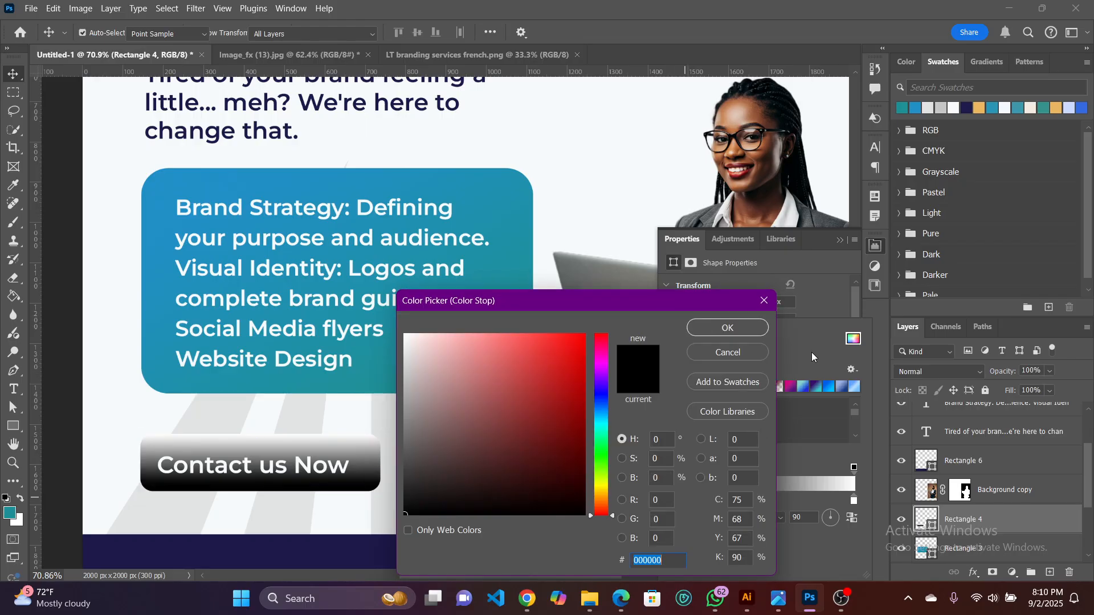
type("2190c7")
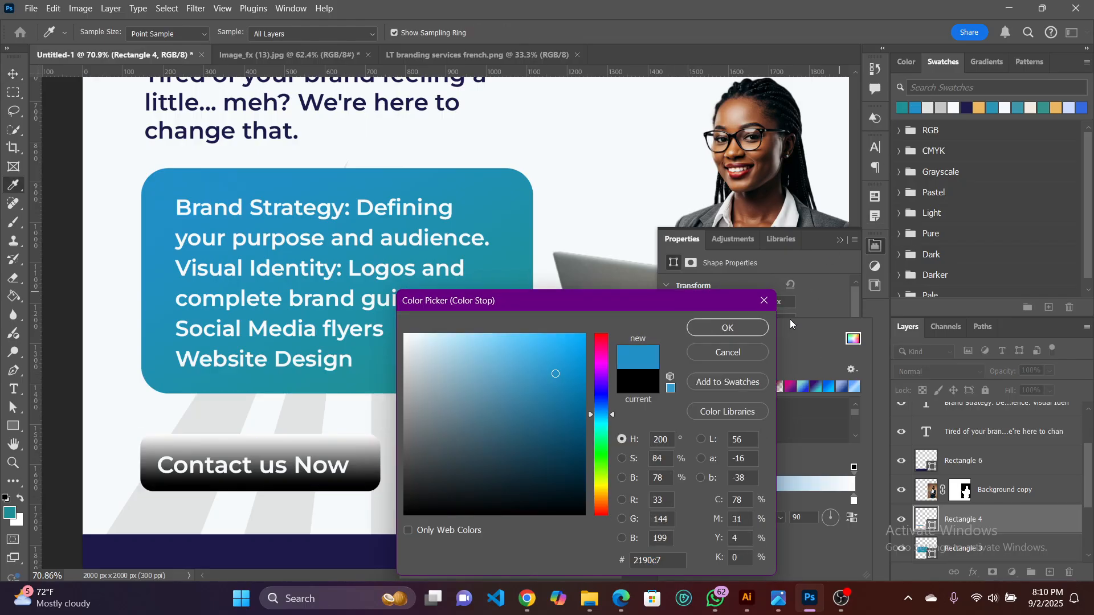
left_click(728, 328)
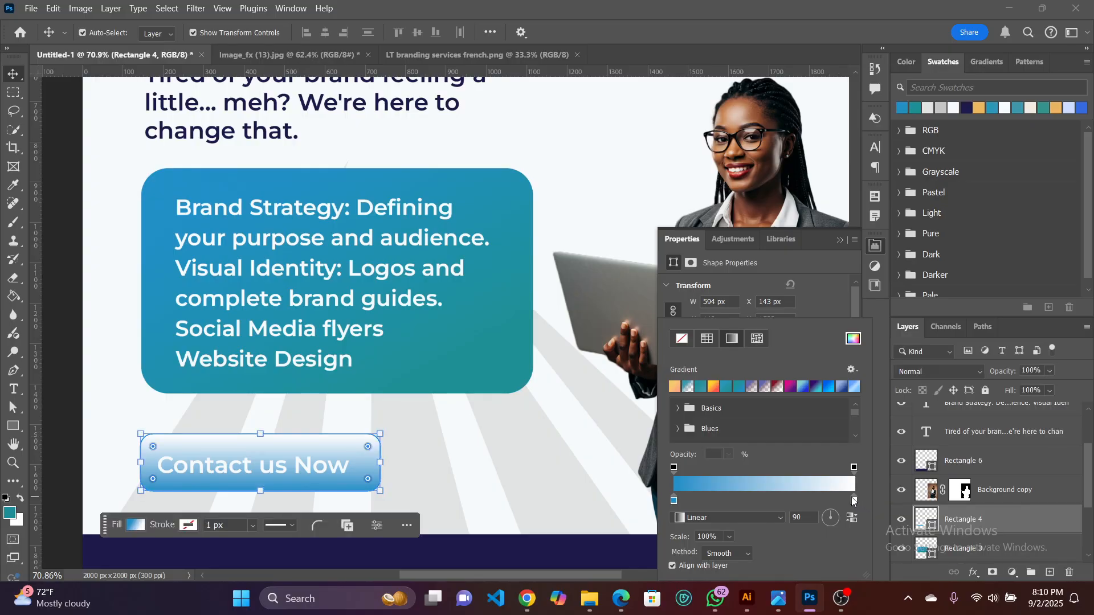
double_click(853, 501)
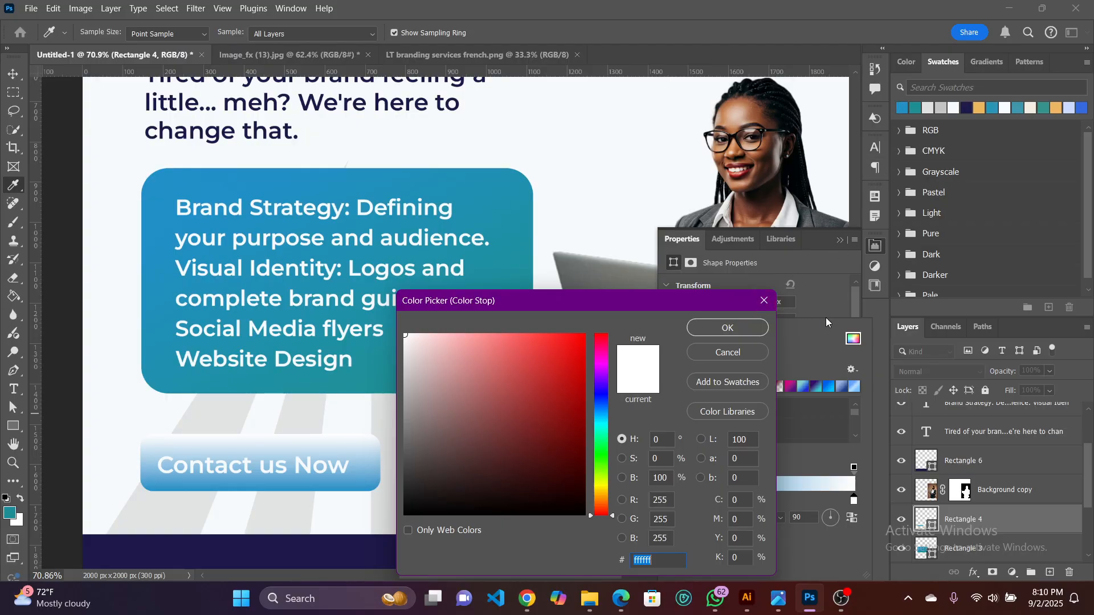
left_click(751, 350)
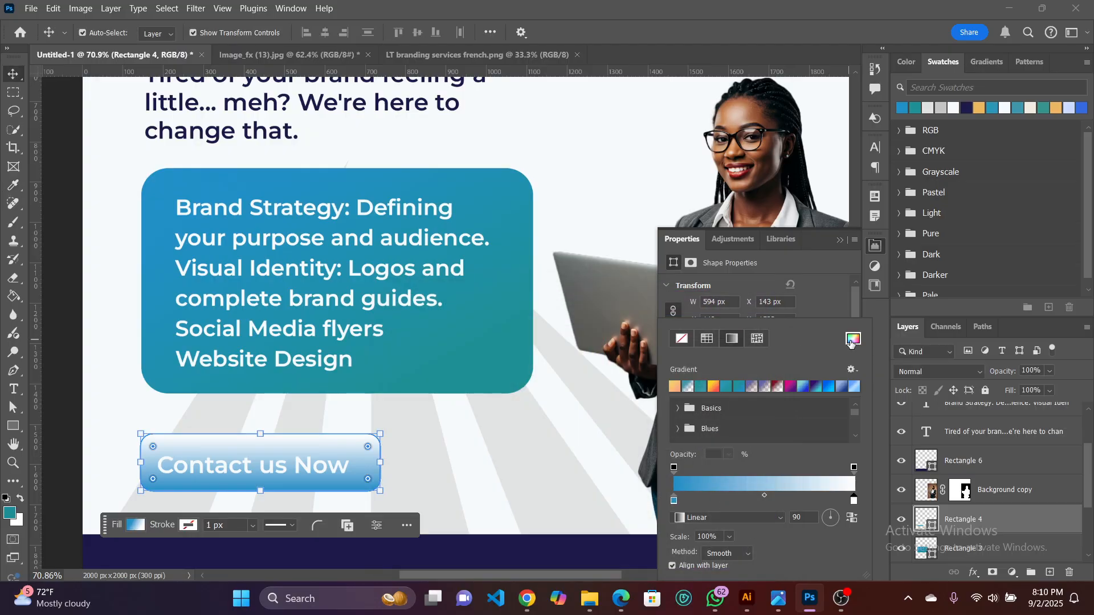
Fill the rectangle behind "Contact us Now" with the solid orange swatch color ebb862.
left_click(851, 340)
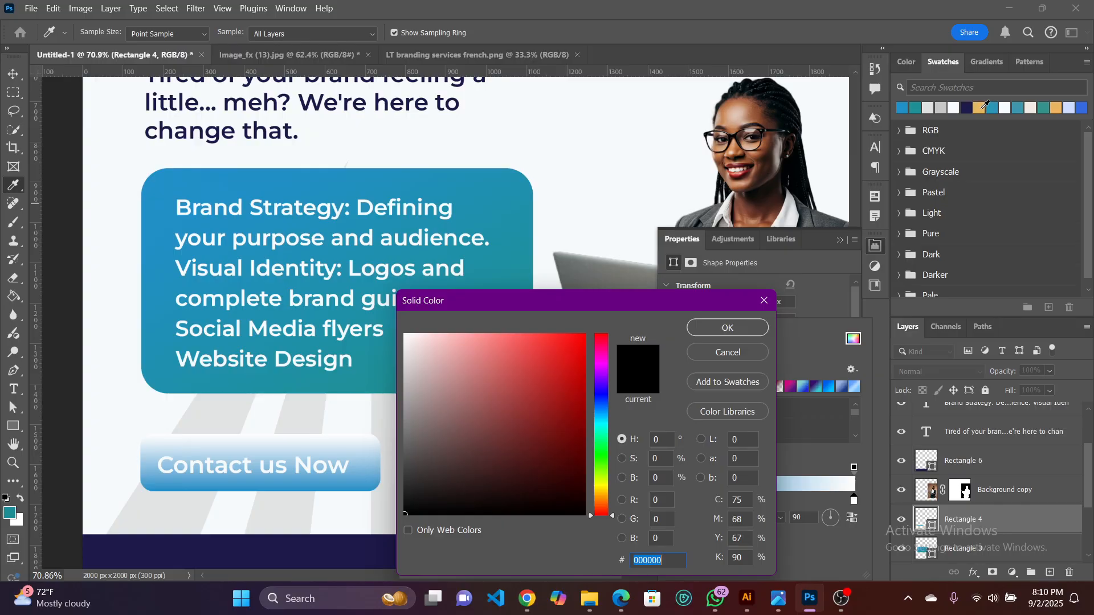
left_click(981, 108)
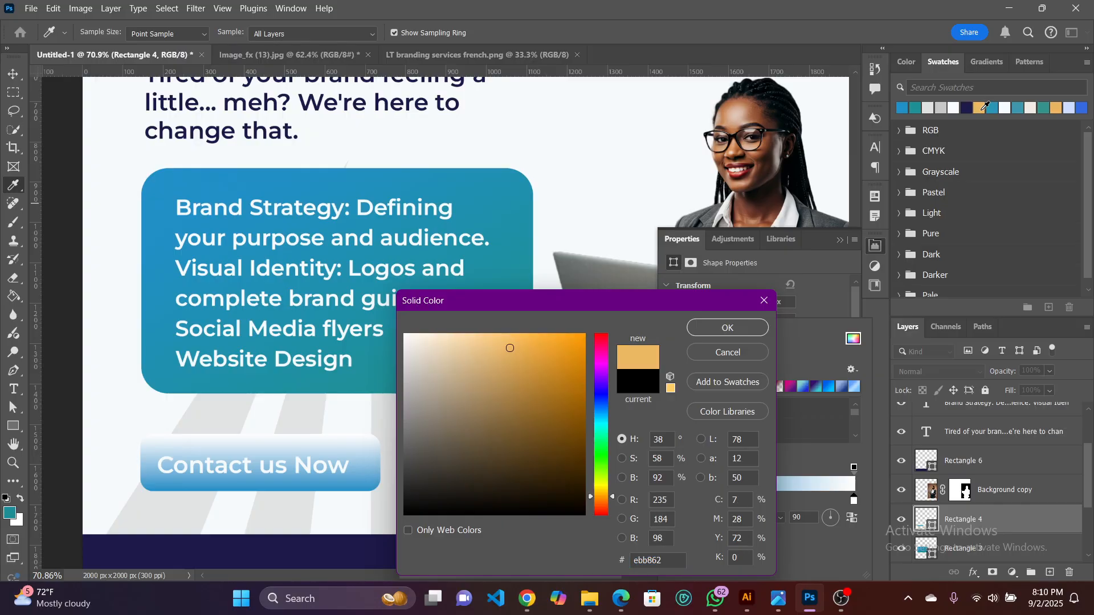
left_click(726, 331)
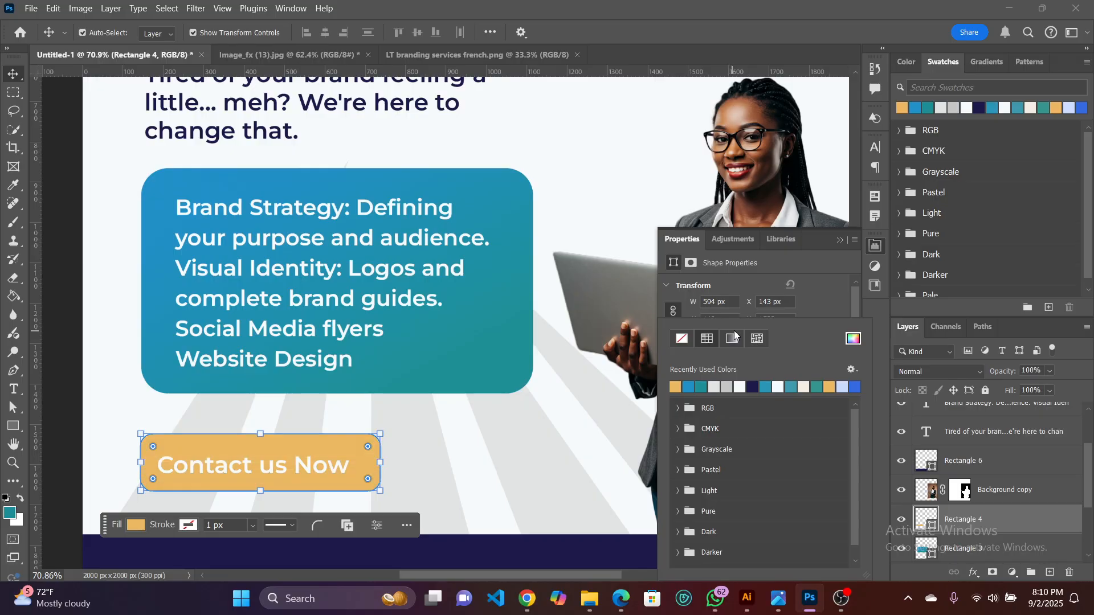
Recolor the "Contact us Now" text with the dark navy swatch.
left_click(329, 471)
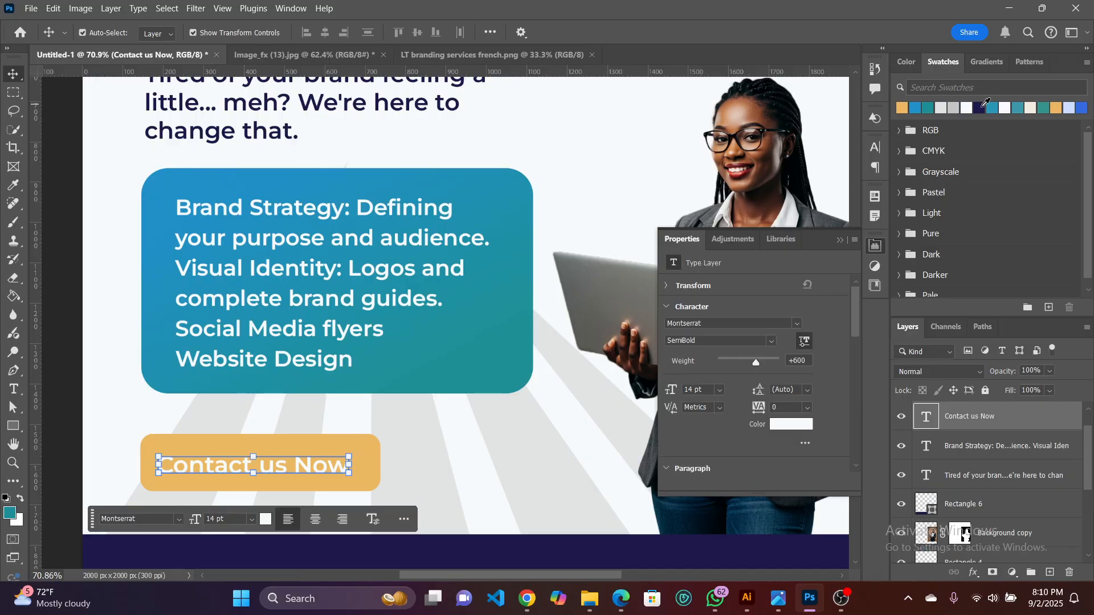
left_click(985, 106)
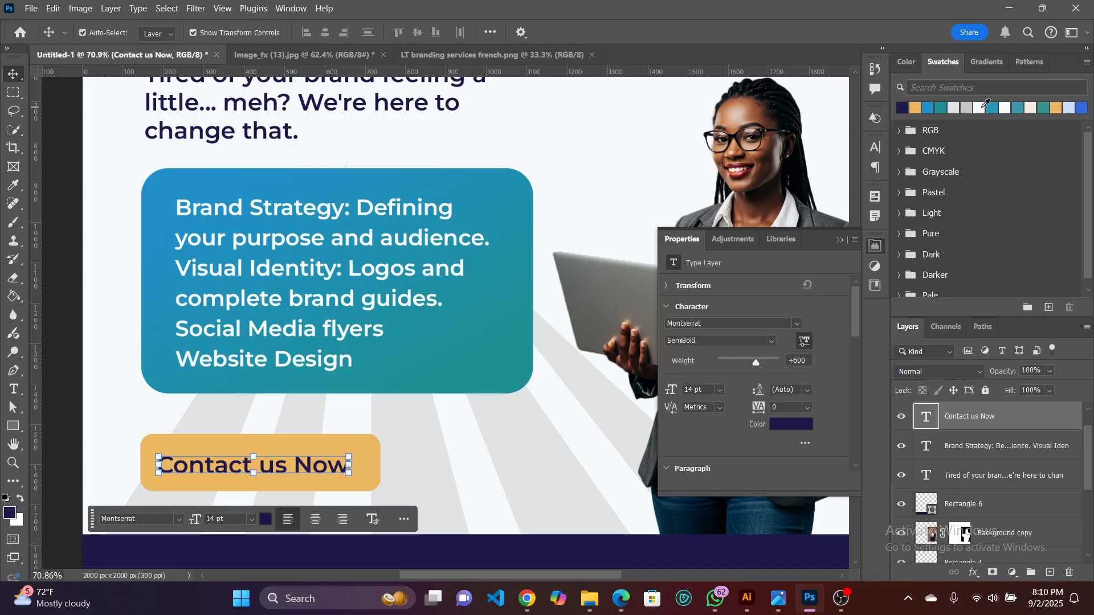
left_click(522, 476)
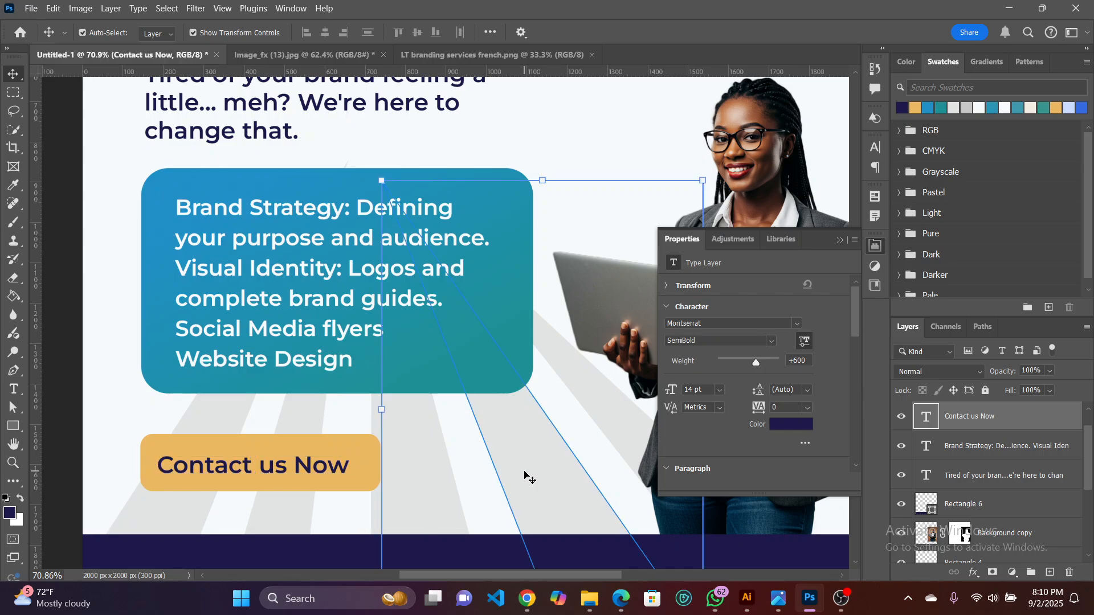
Set the whole "Contact us Now" text to the Montserrat Bold style and commit the edit.
left_click(281, 471)
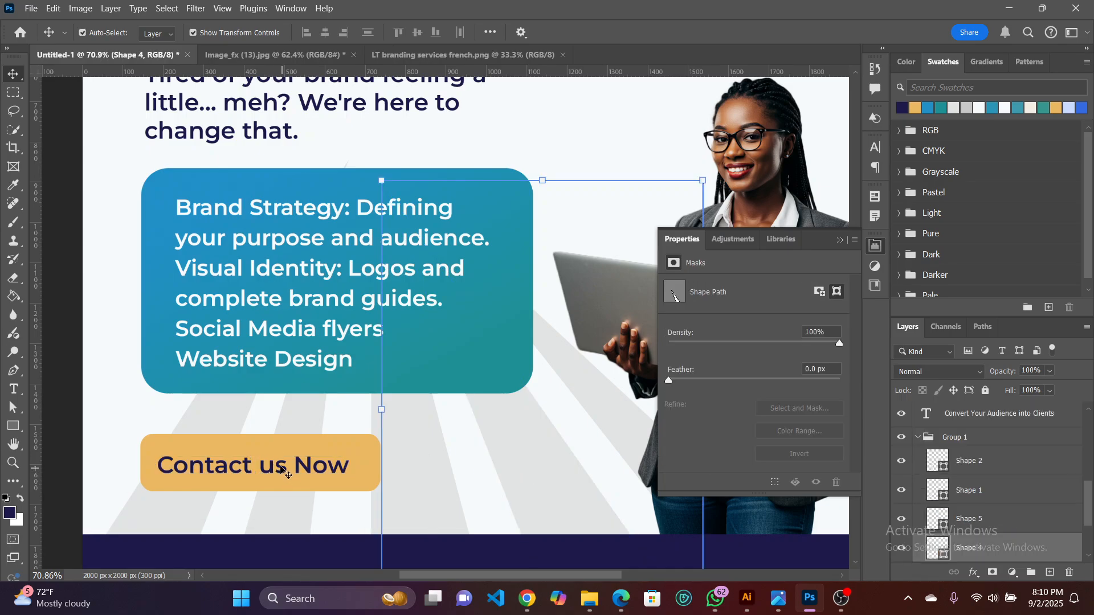
double_click(283, 472)
left_click(278, 466)
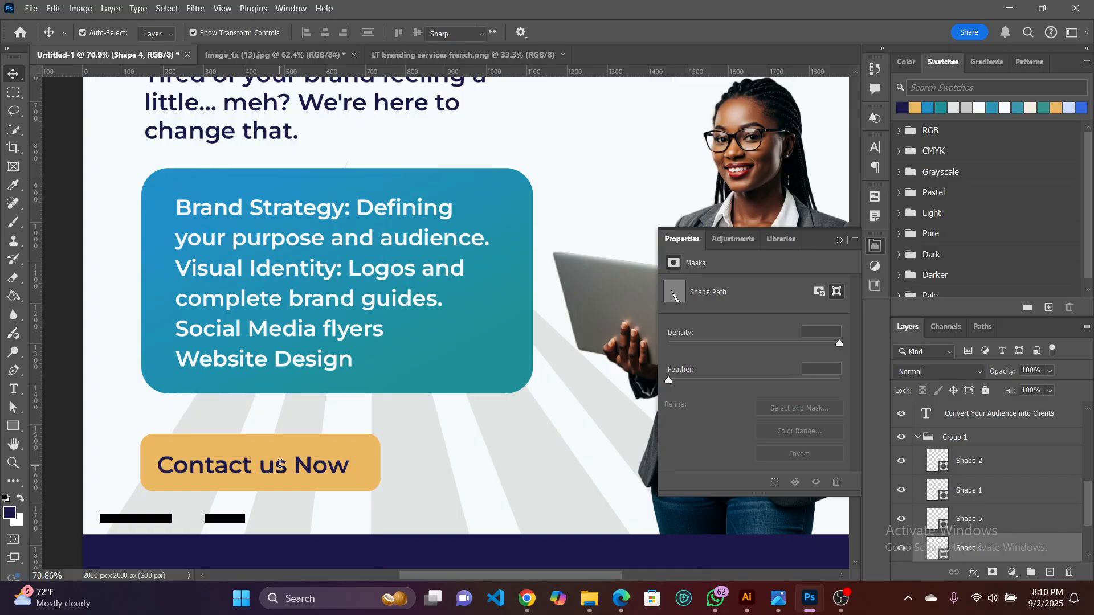
double_click(281, 465)
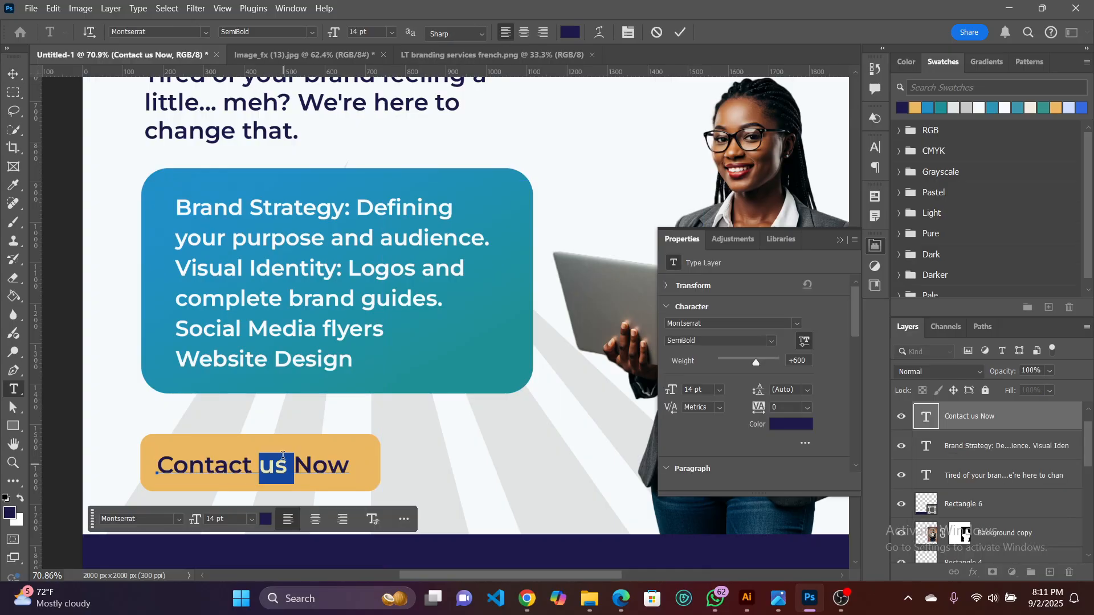
key("ctrl+a")
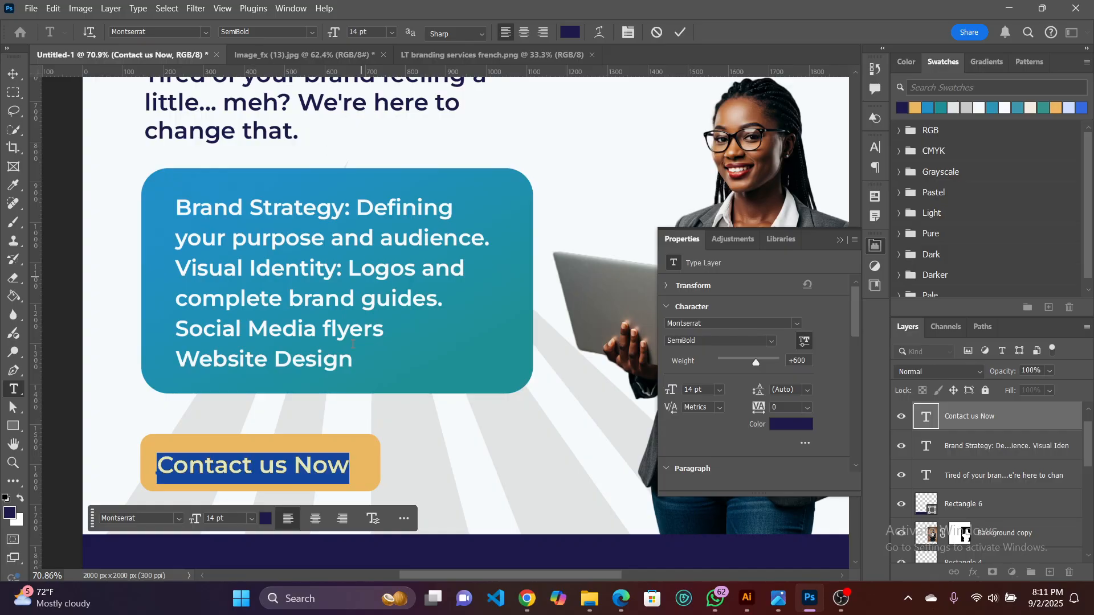
left_click(315, 32)
left_click(333, 153)
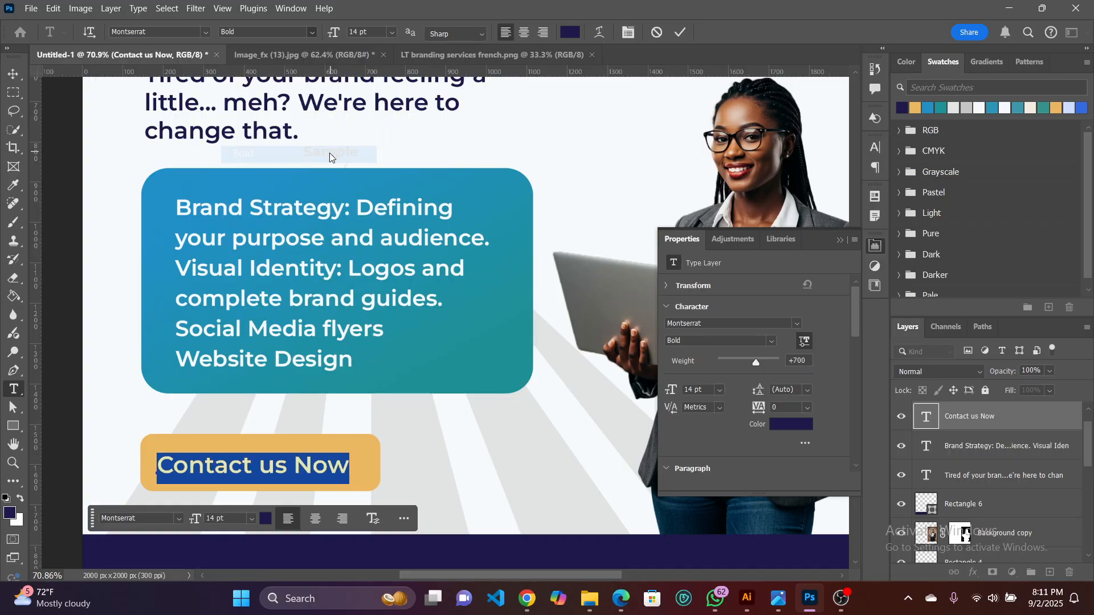
left_click(12, 73)
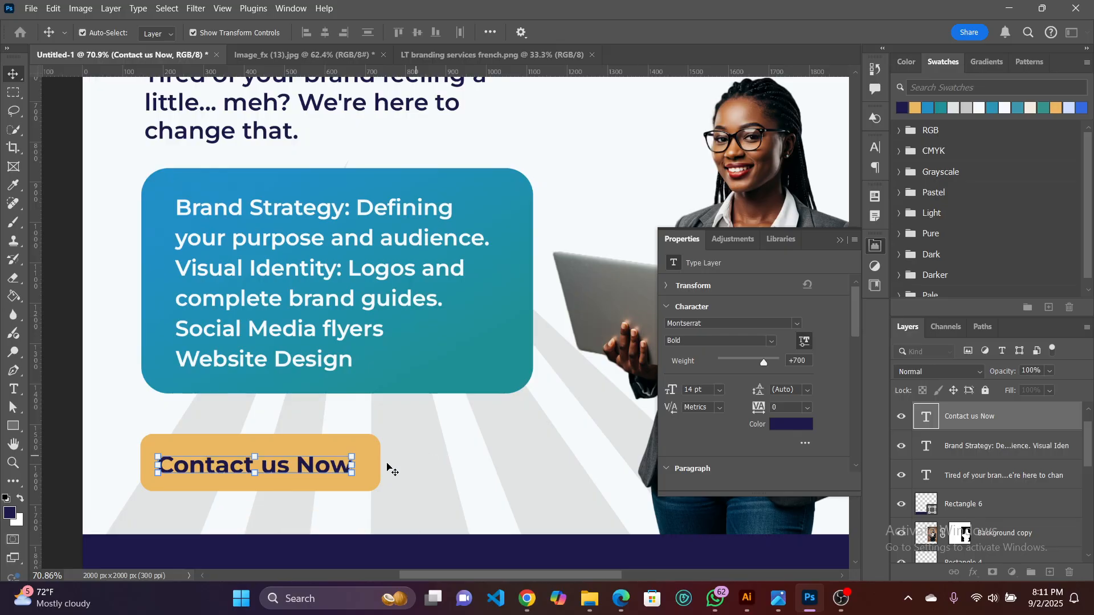
left_click(388, 470)
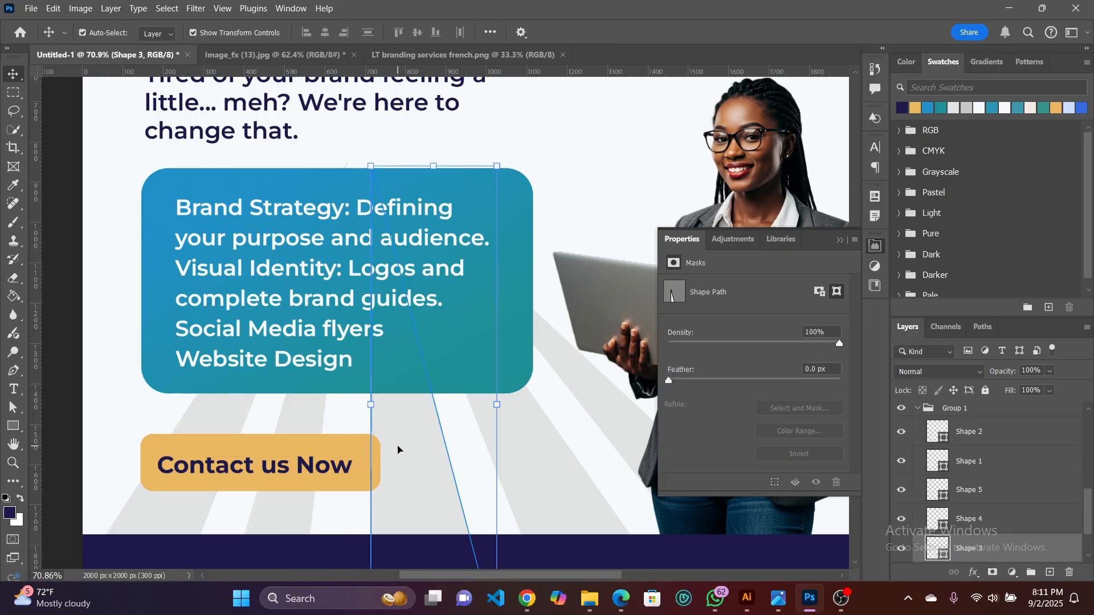
Collapse the Group 1 layer group holding the background rays, rename it "bg rays" and lock it.
scroll(984, 506, "up", 2)
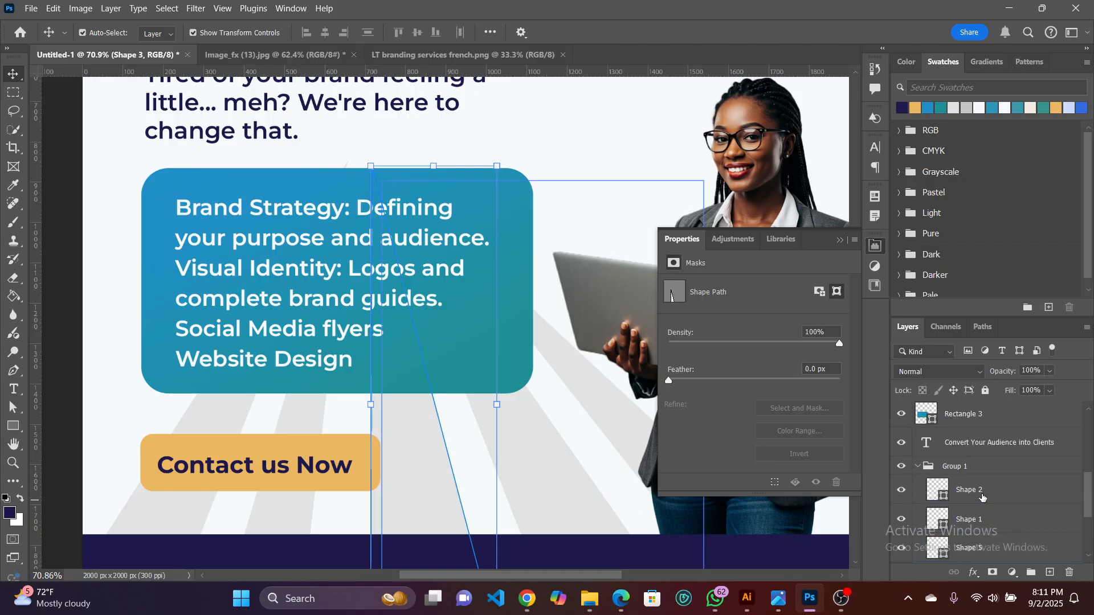
left_click(916, 468)
left_click(917, 467)
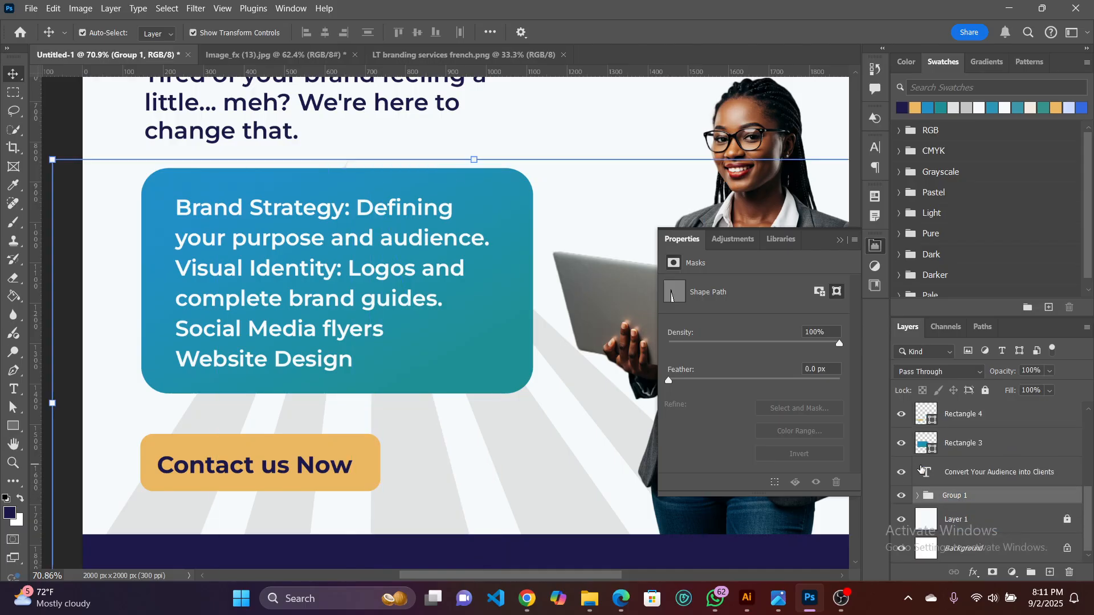
double_click(960, 496)
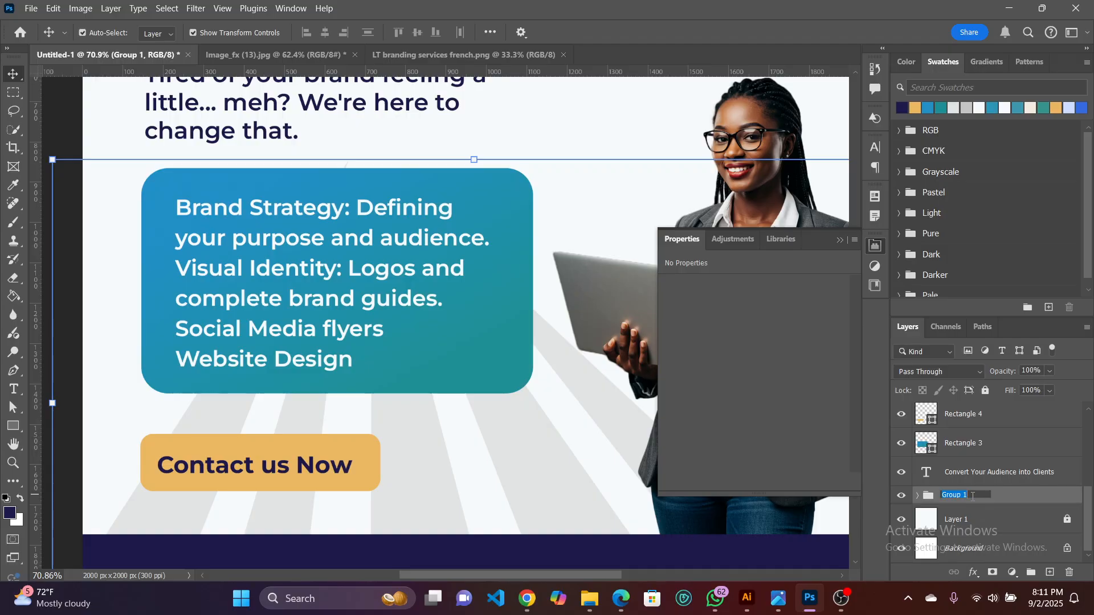
type("bg rays")
key("Return")
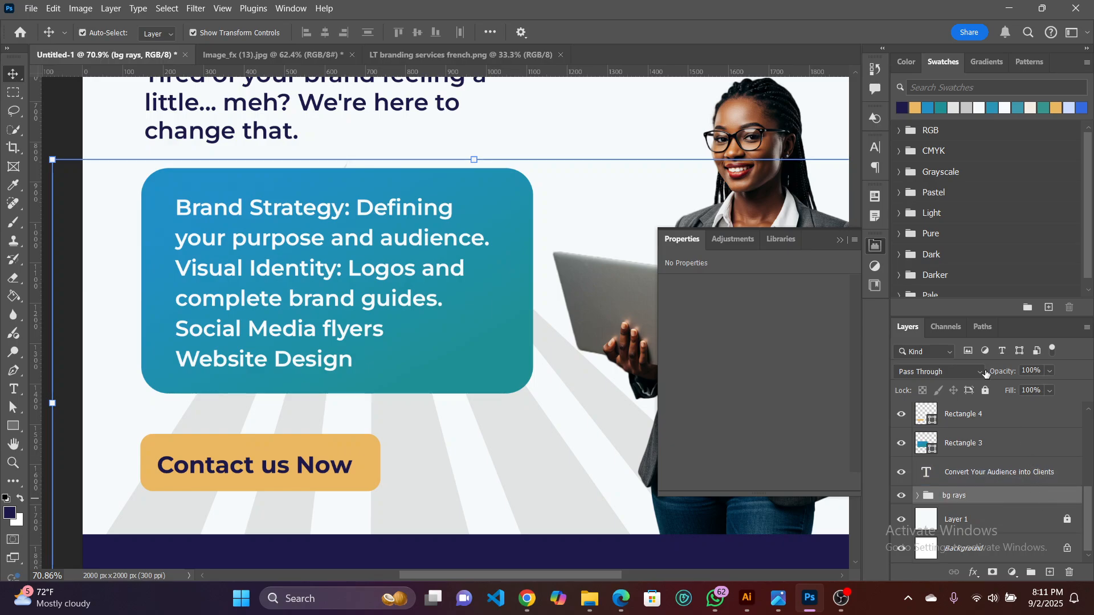
left_click(985, 392)
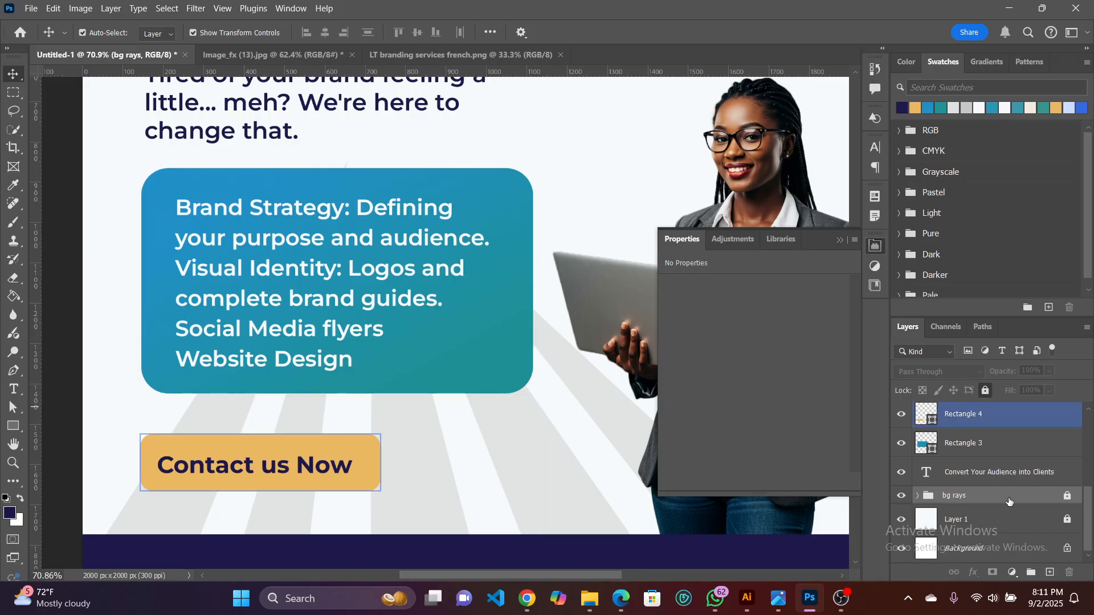
mouse_move(527, 598)
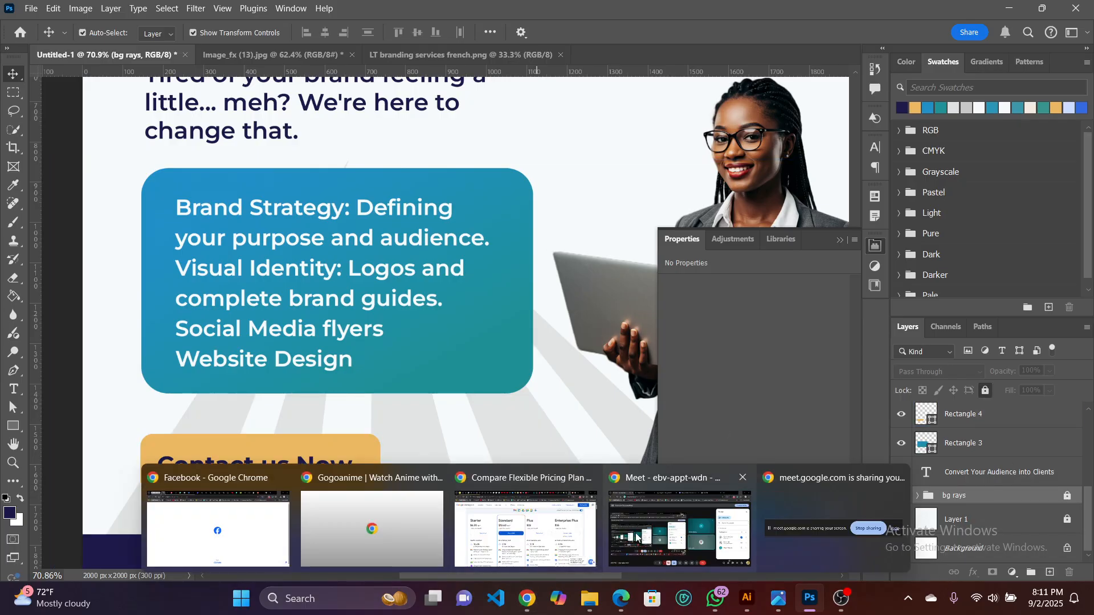
left_click(650, 528)
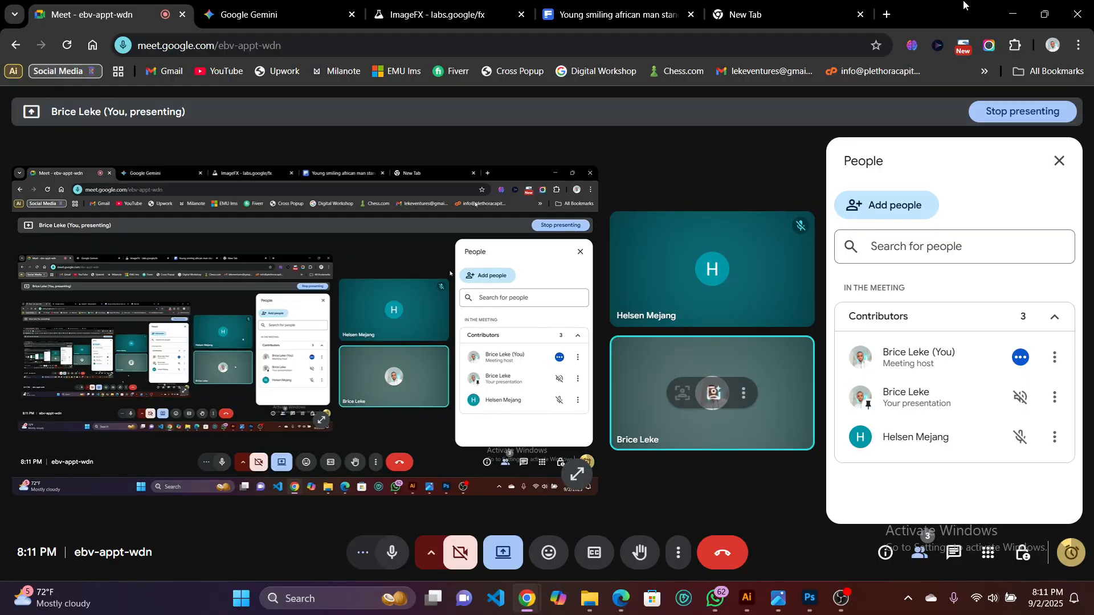
key("alt+Tab")
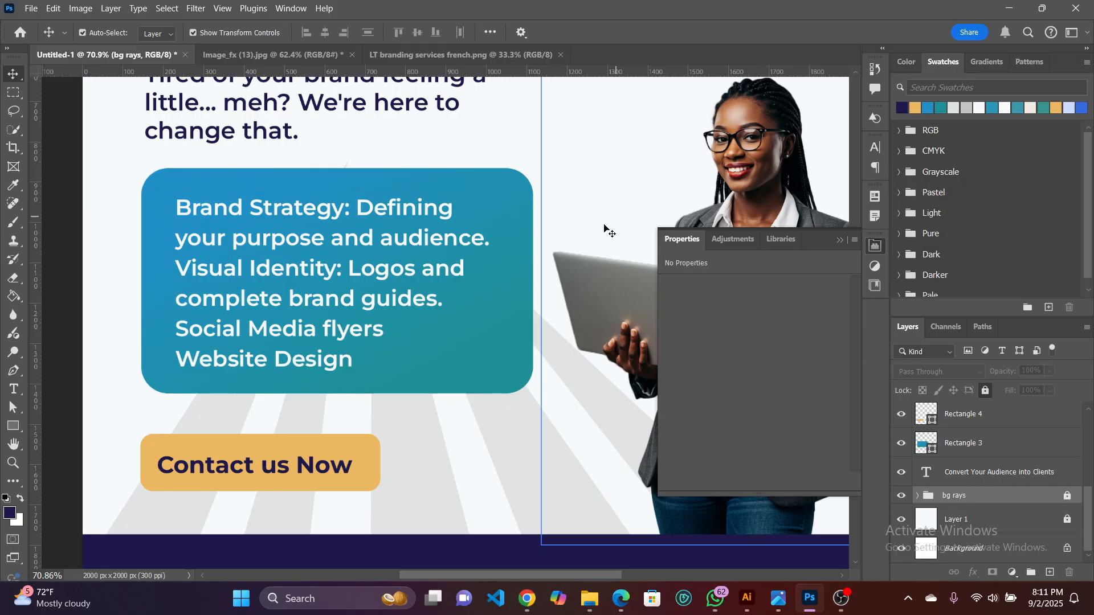
Center the "Contact us Now" text horizontally and vertically on its orange rectangle, and deselect both layers.
left_click(259, 392)
scroll(259, 408, "down", 1)
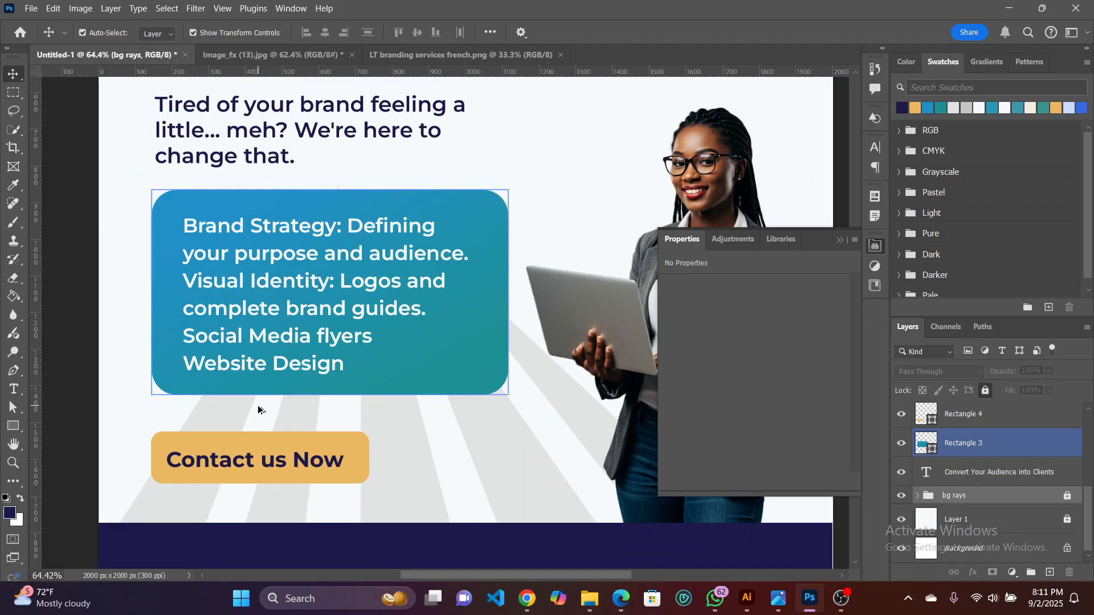
left_click_drag(348, 500, 168, 431)
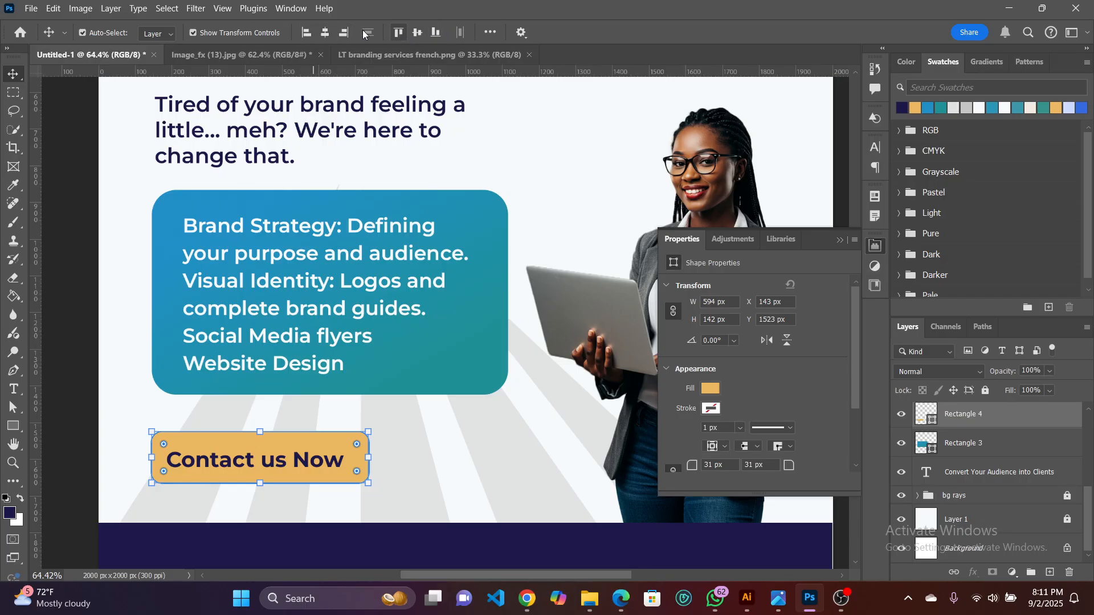
left_click(325, 34)
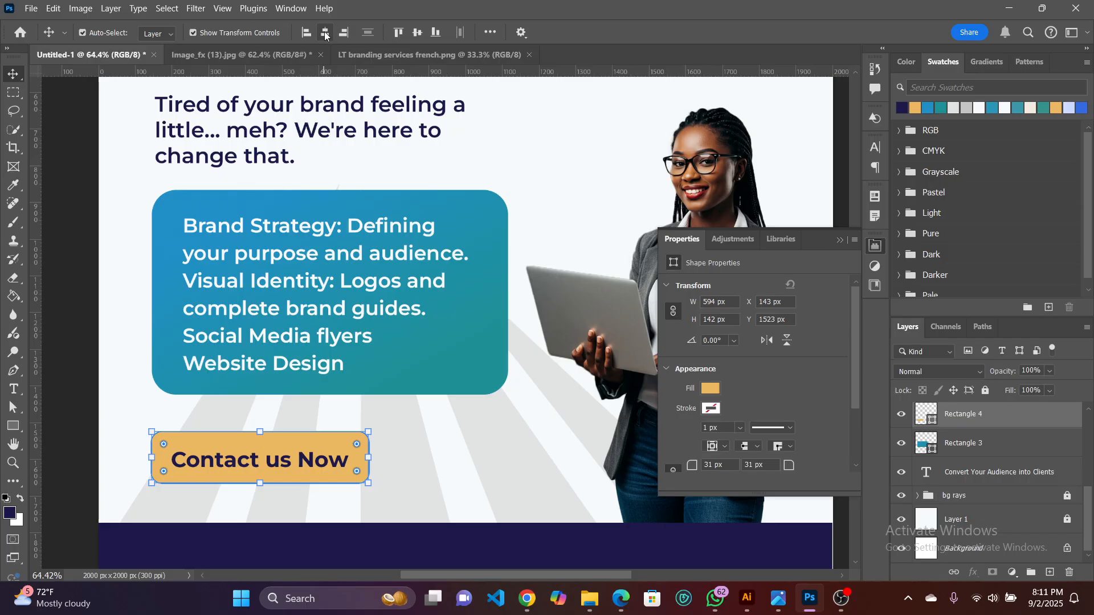
left_click(418, 33)
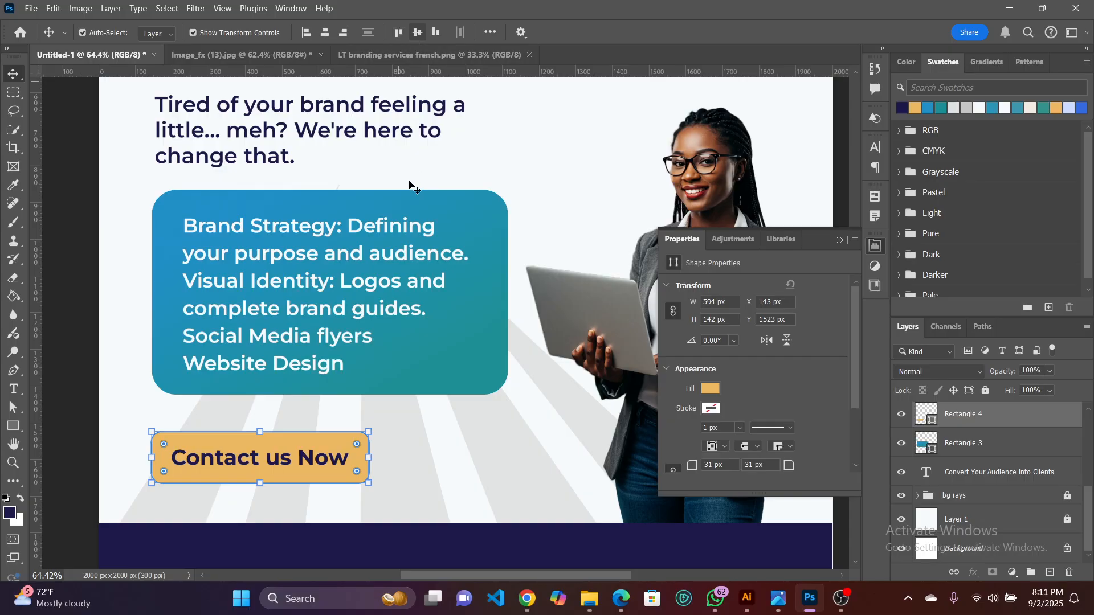
left_click(442, 449)
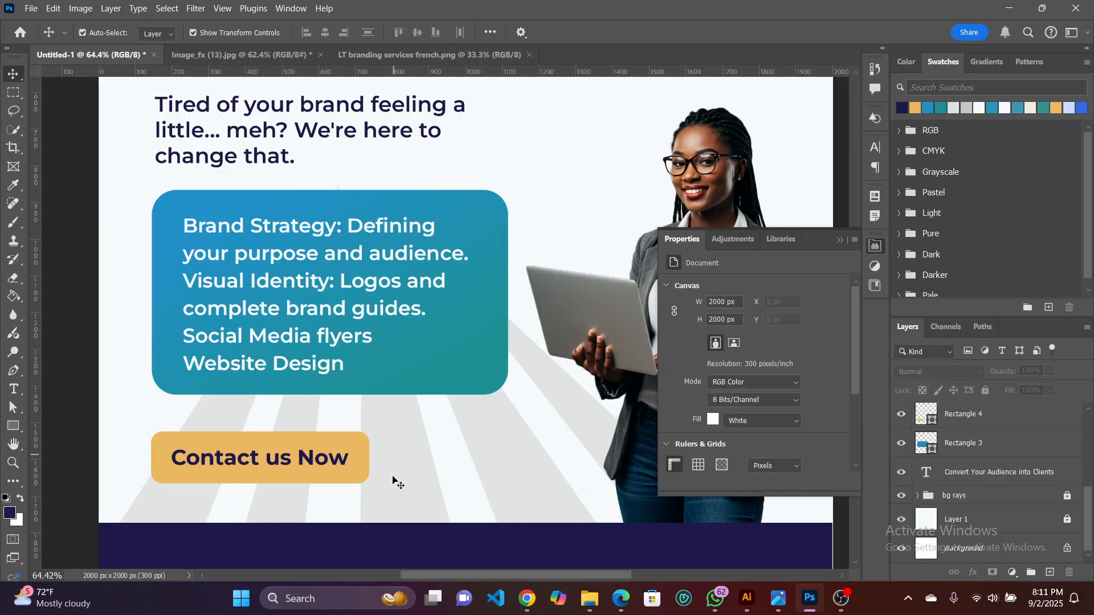
Move the orange "Contact us Now" rectangle and its text slightly right and up, closer to the services box.
left_click_drag(365, 505, 244, 458)
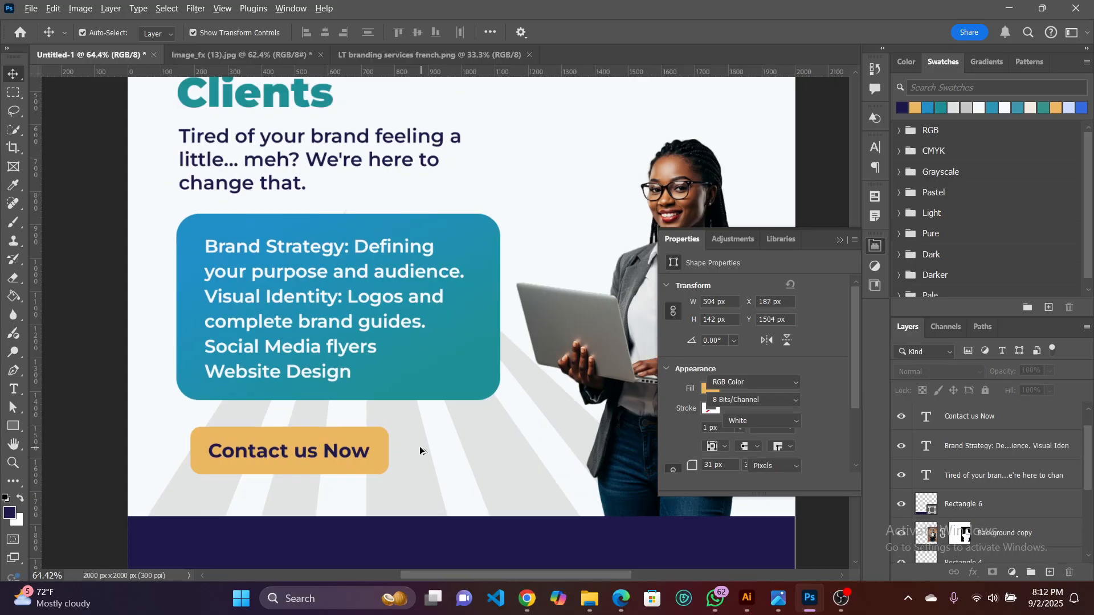
scroll(420, 451, "down", 2)
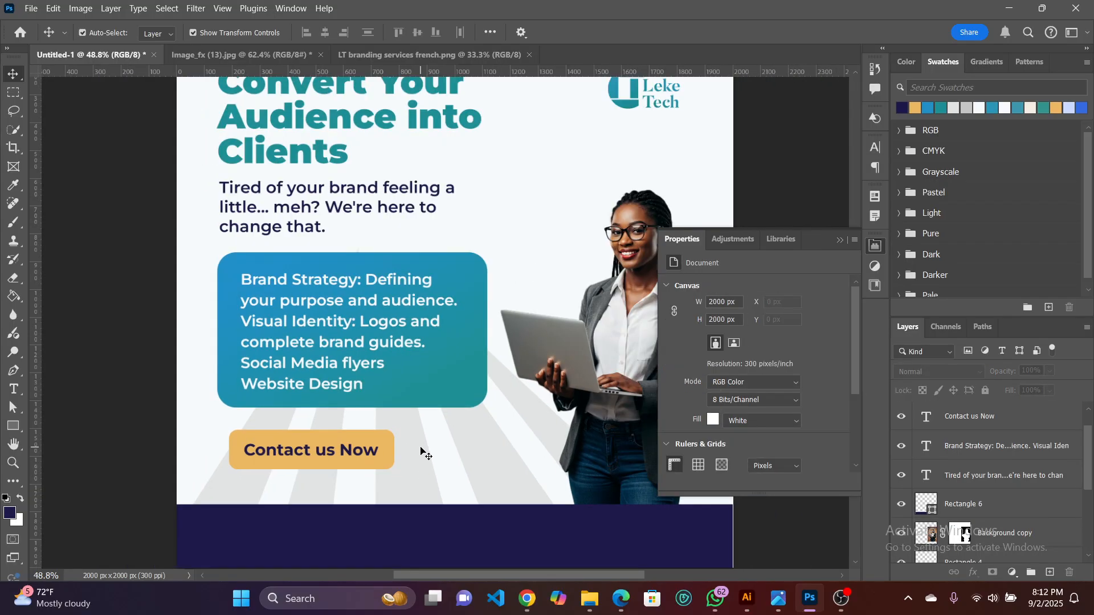
scroll(420, 451, "up", 2)
scroll(421, 451, "down", 2)
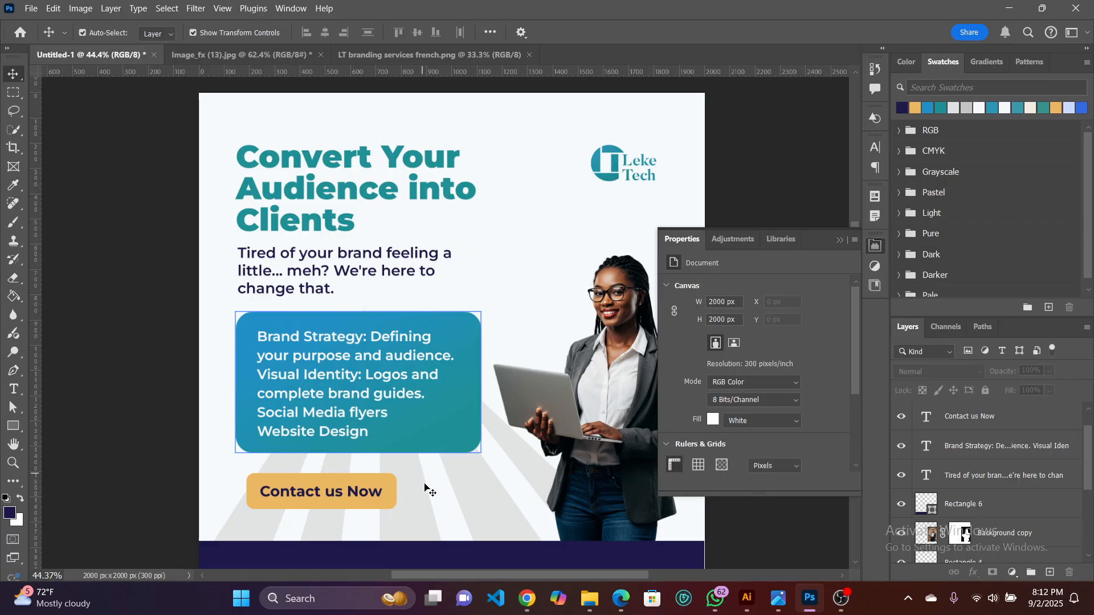
scroll(427, 489, "up", 1)
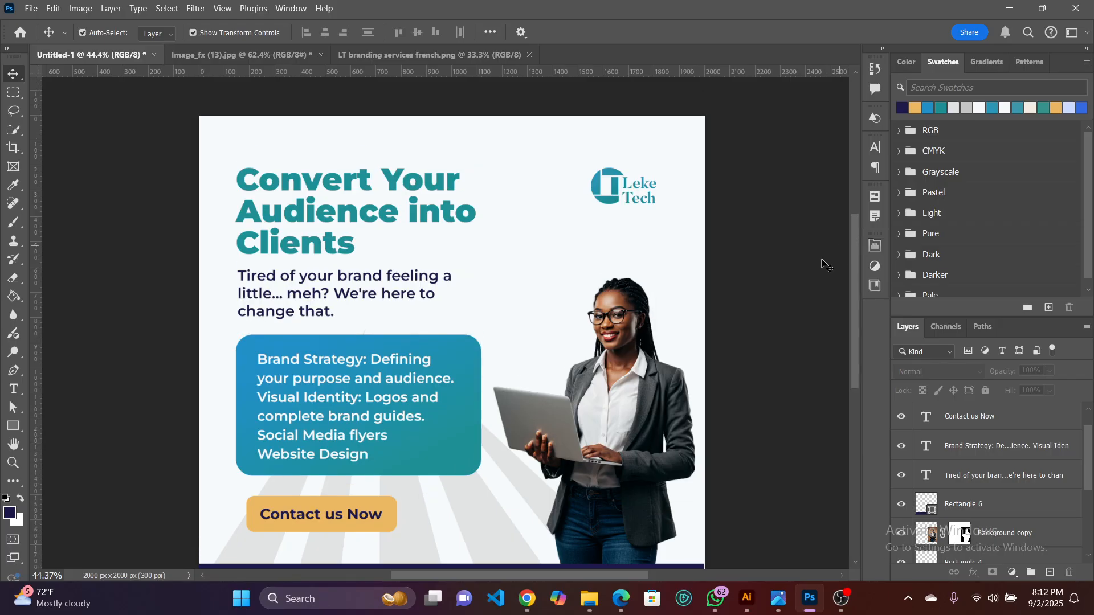
Align the headline, tagline, services box and orange rectangle by their left edges, and recenter the "Contact us Now" text on its rectangle.
left_click(839, 240)
left_click_drag(220, 169, 250, 561)
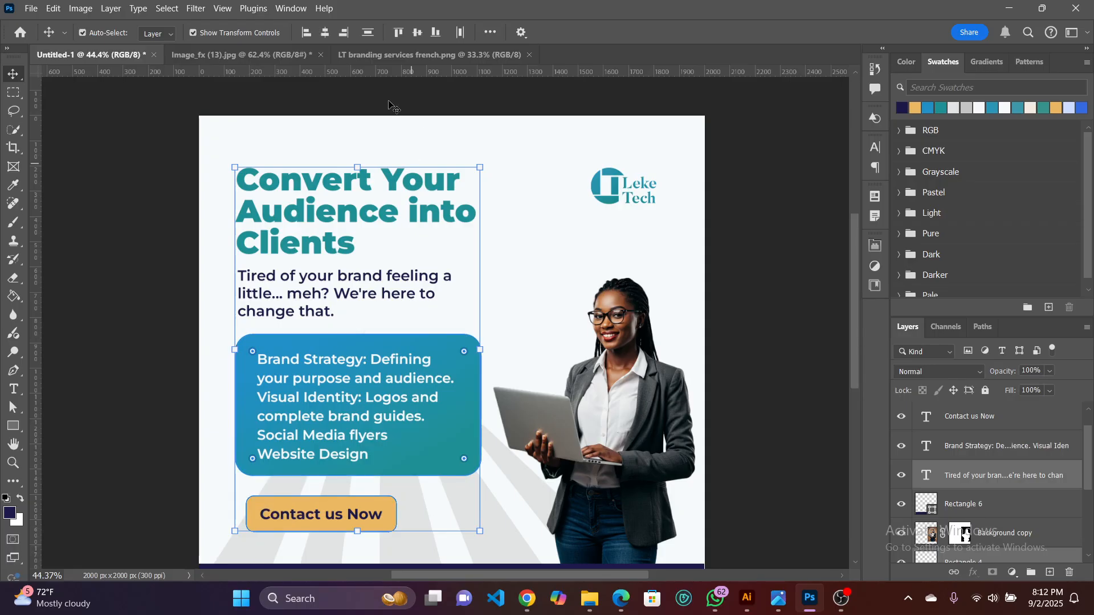
left_click(306, 33)
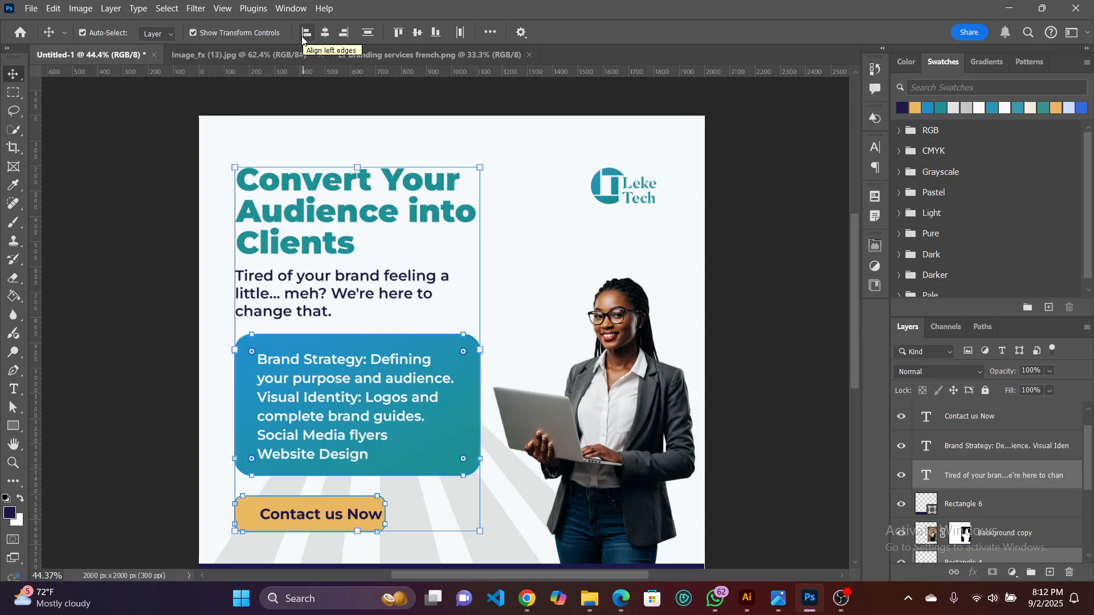
left_click(522, 258)
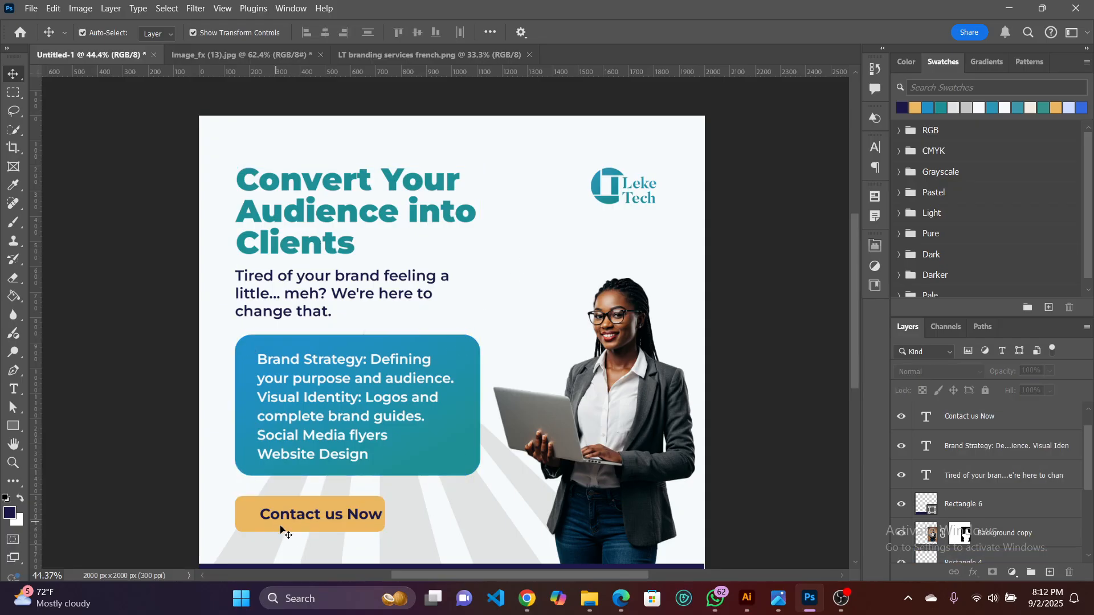
left_click_drag(286, 520, 271, 519)
left_click(439, 502)
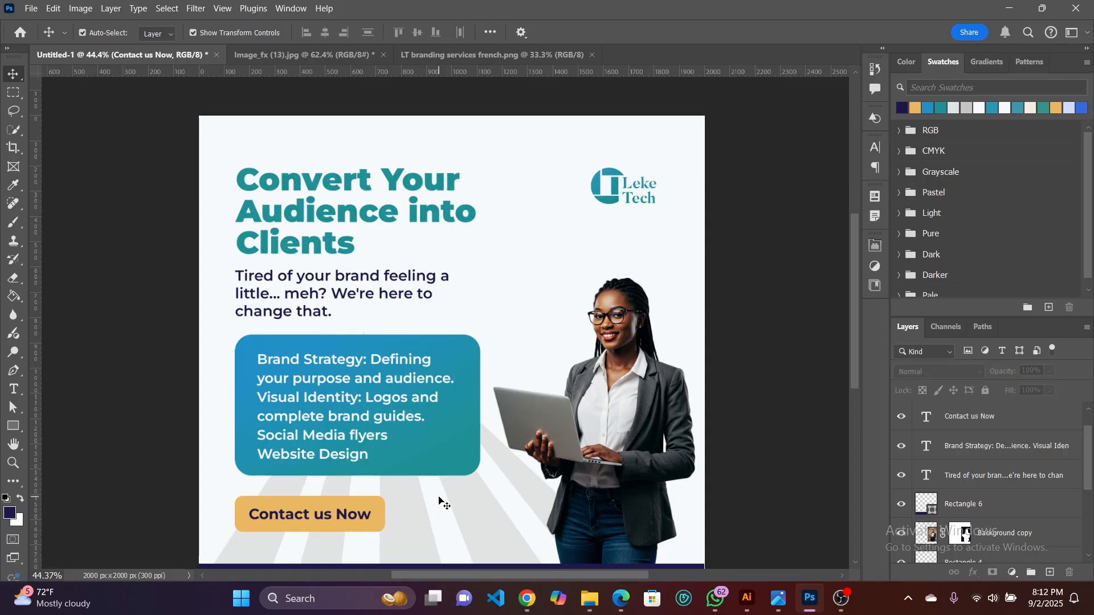
Move the services text slightly right and down inside the blue box, and deselect it.
scroll(354, 420, "down", 2)
left_click(397, 395)
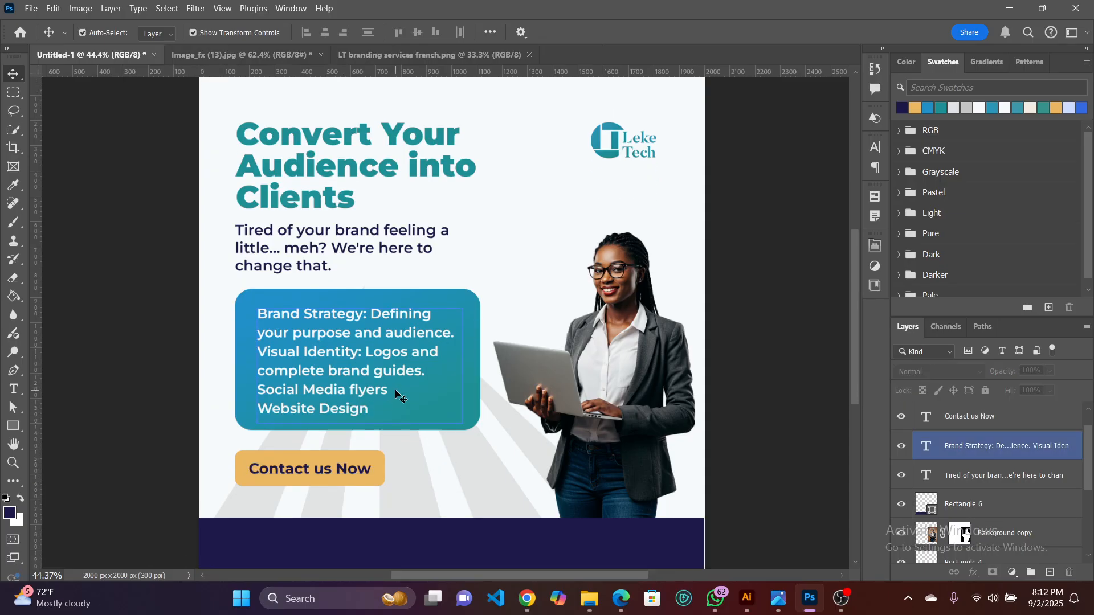
scroll(397, 394, "up", 1)
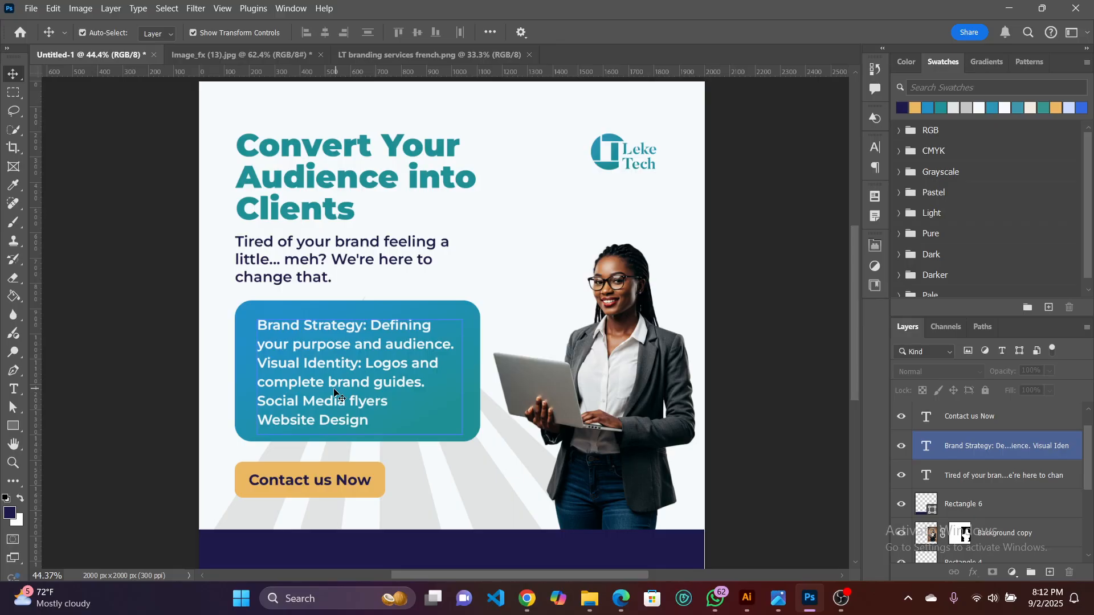
left_click_drag(334, 386, 345, 390)
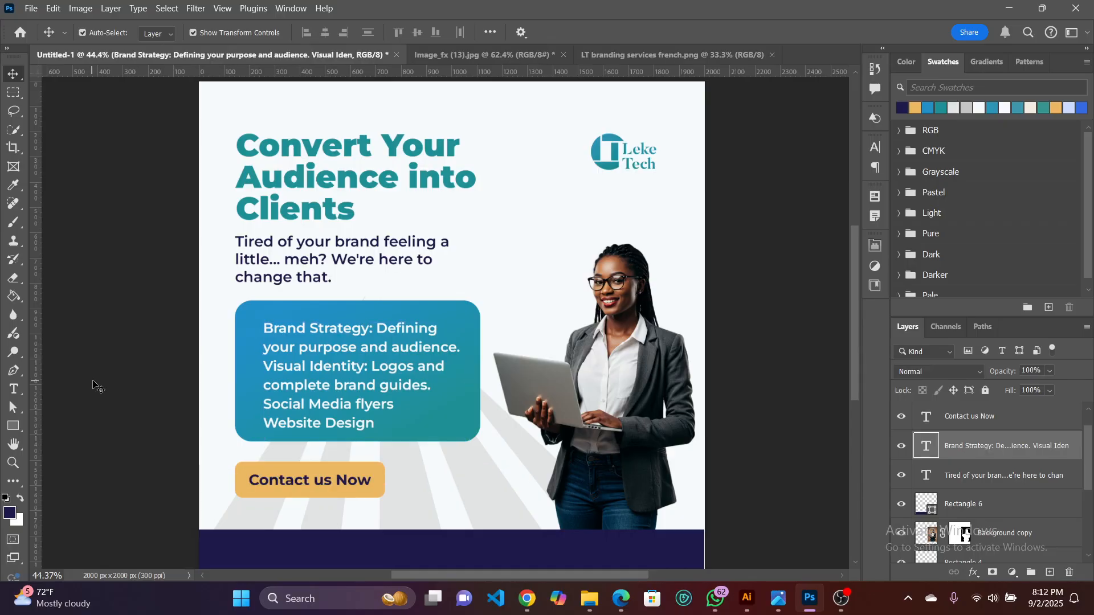
left_click(103, 384)
scroll(163, 375, "down", 1)
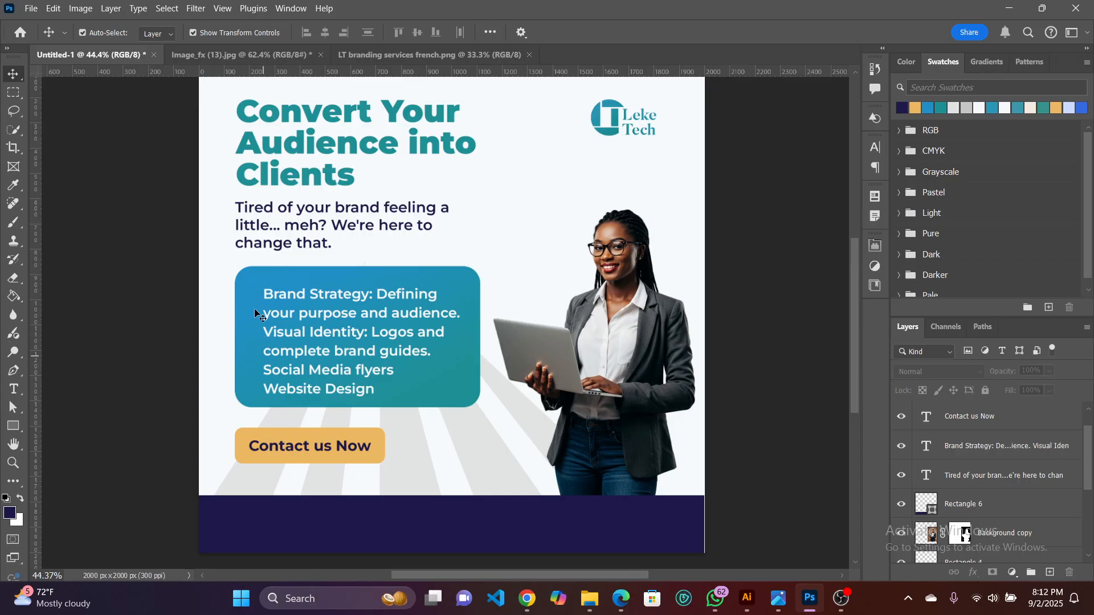
Draw a bullet circle about 29 px wide beside the "Brand Strategy" line with the Ellipse tool, and fill it with the near-white swatch.
left_click(14, 427)
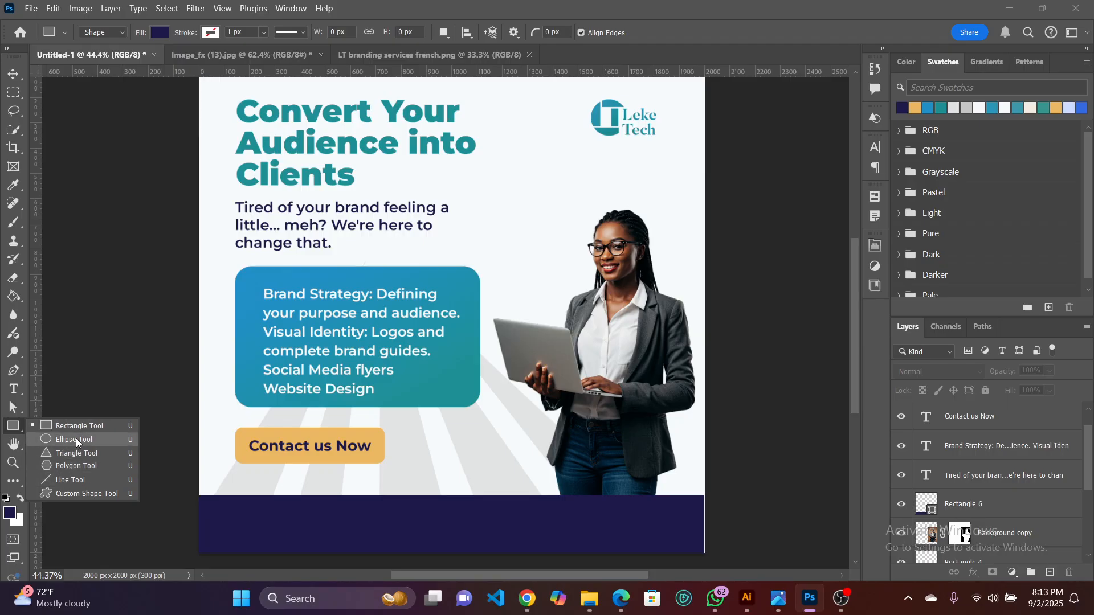
key("Escape")
key("shift+u")
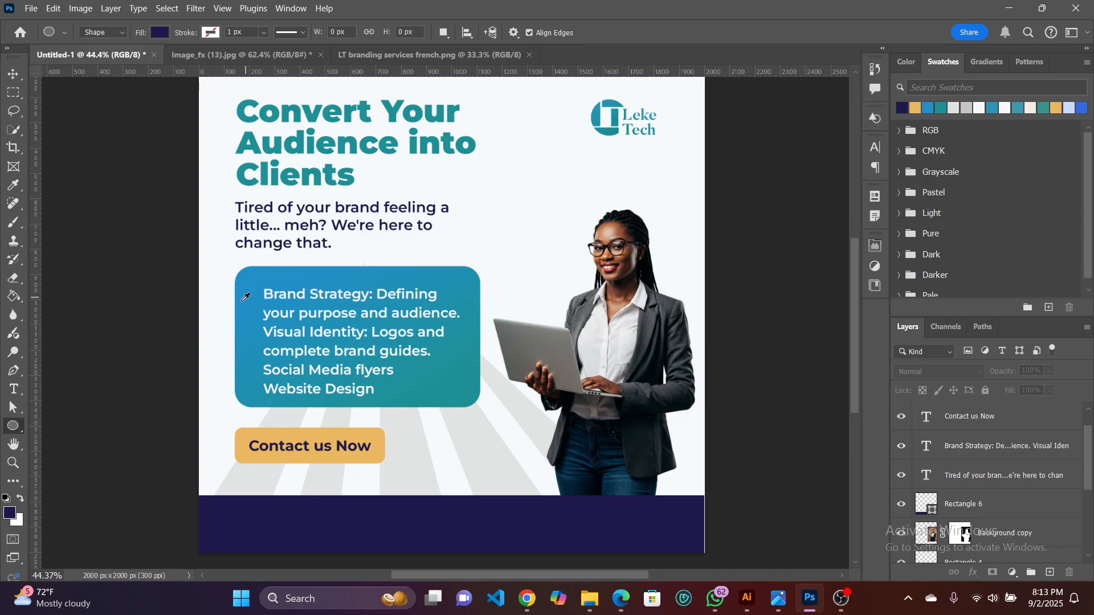
scroll(251, 297, "up", 5)
scroll(265, 290, "up", 1)
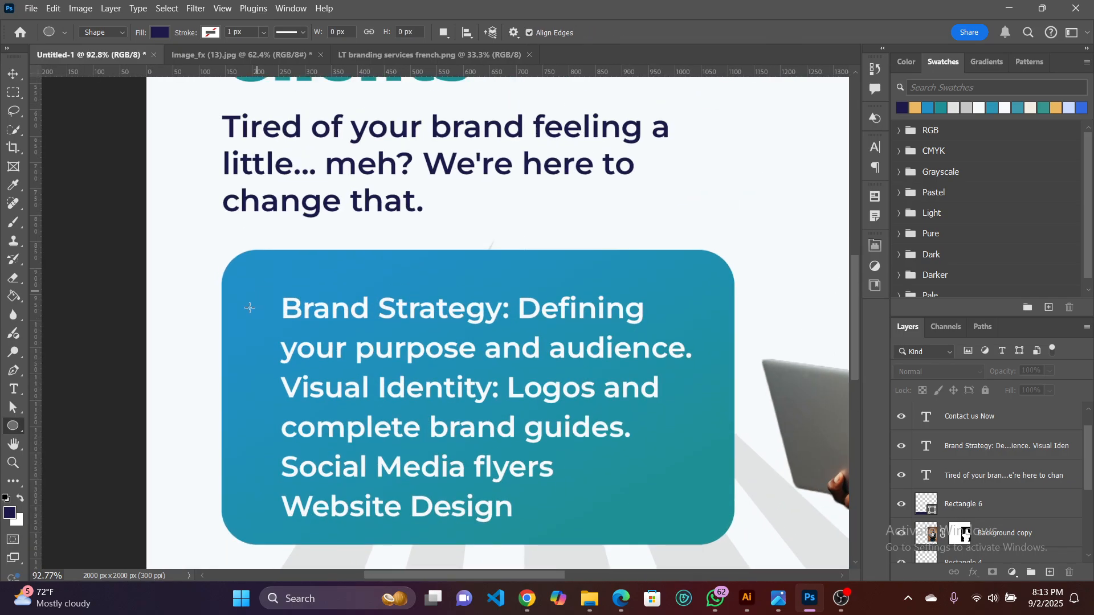
left_click_drag(249, 299, 261, 319)
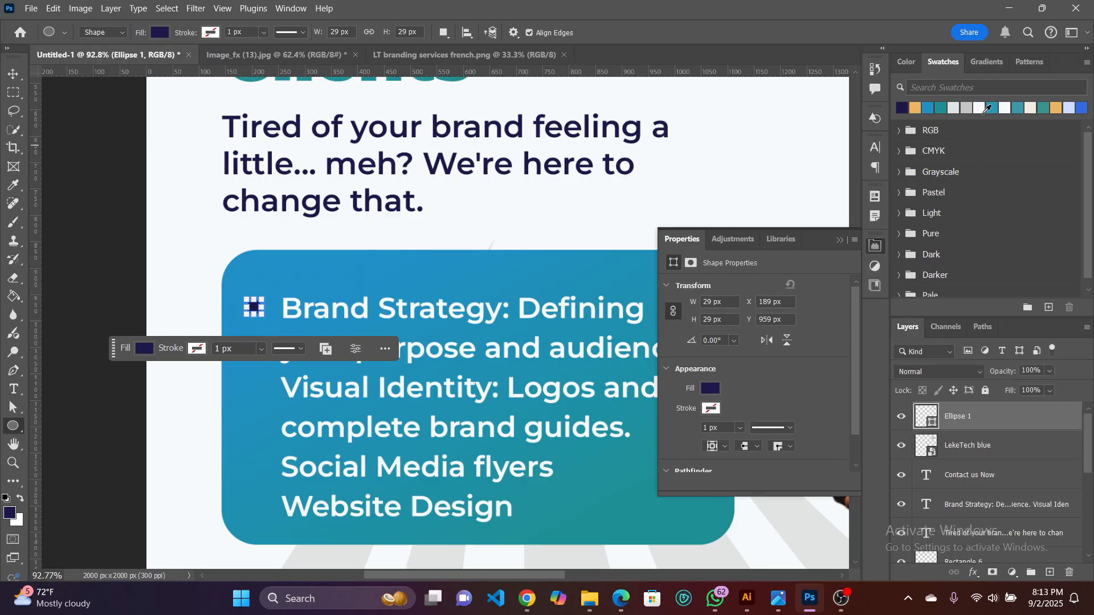
left_click(953, 108)
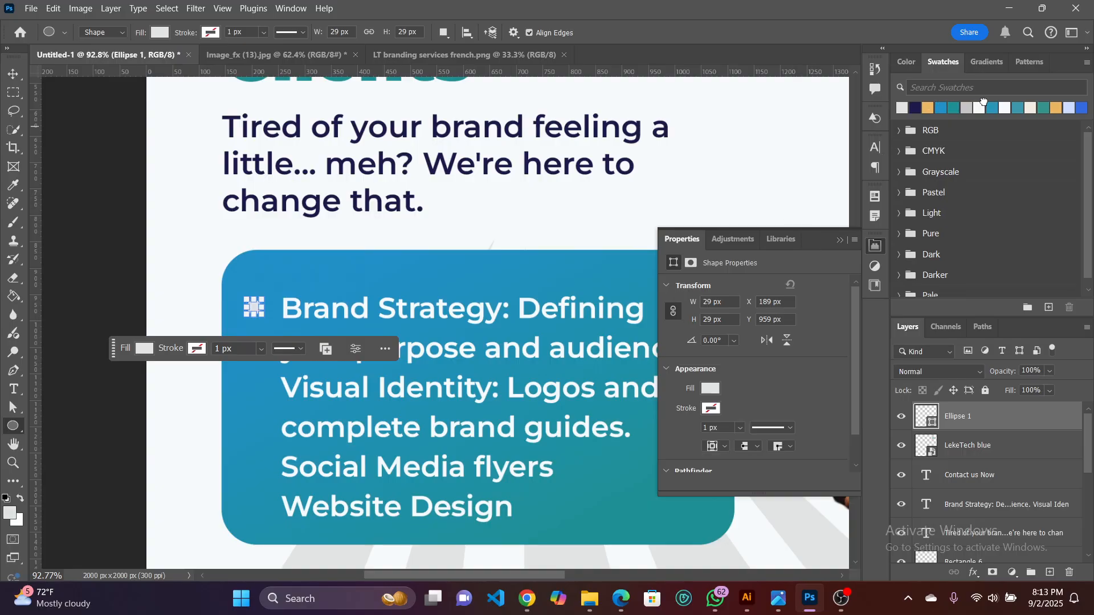
left_click(981, 106)
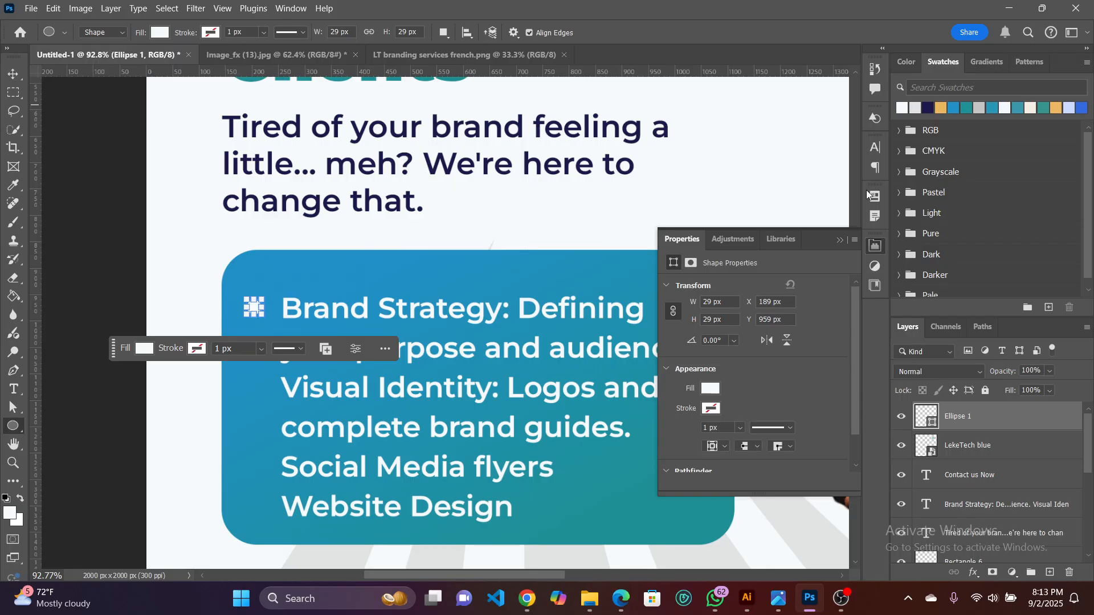
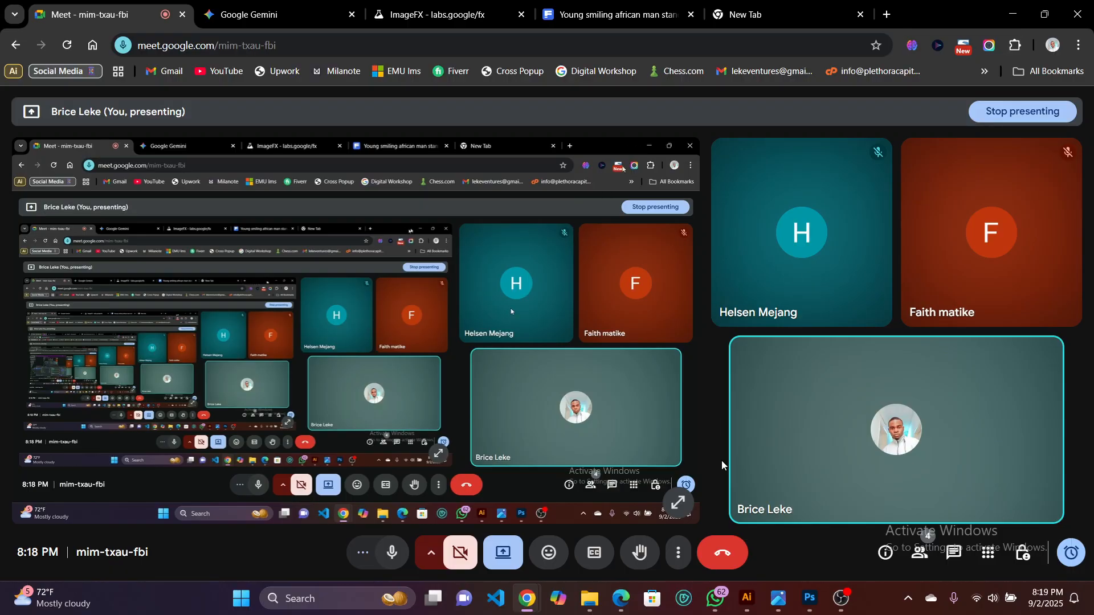
Switch back to Photoshop and select the woman's photo layer, Background copy, on the flyer.
left_click(807, 596)
left_click(211, 373)
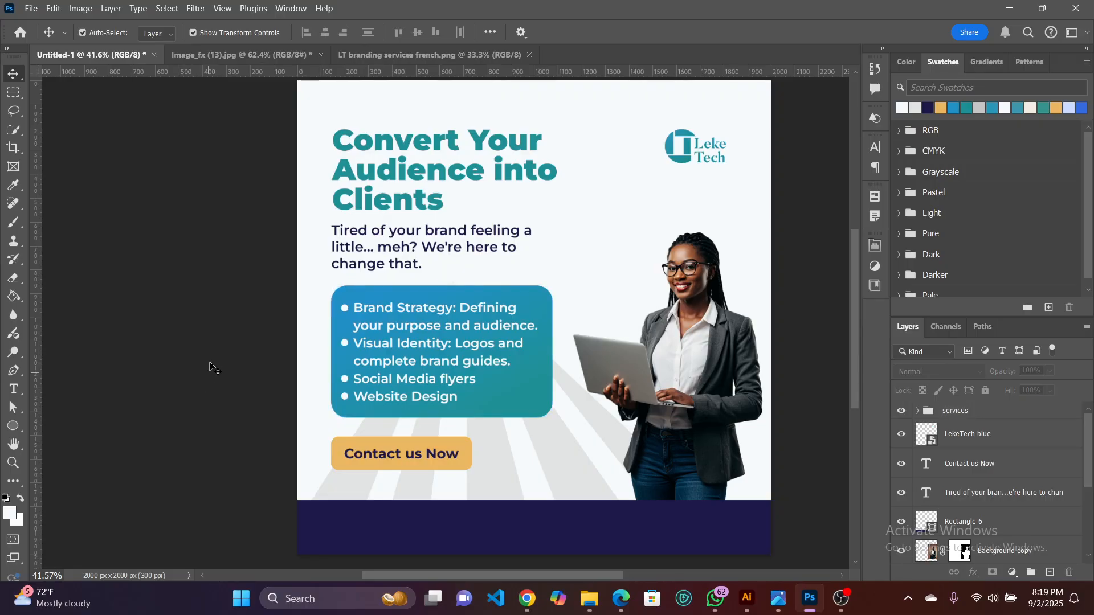
scroll(199, 368, "up", 2)
scroll(199, 367, "down", 1)
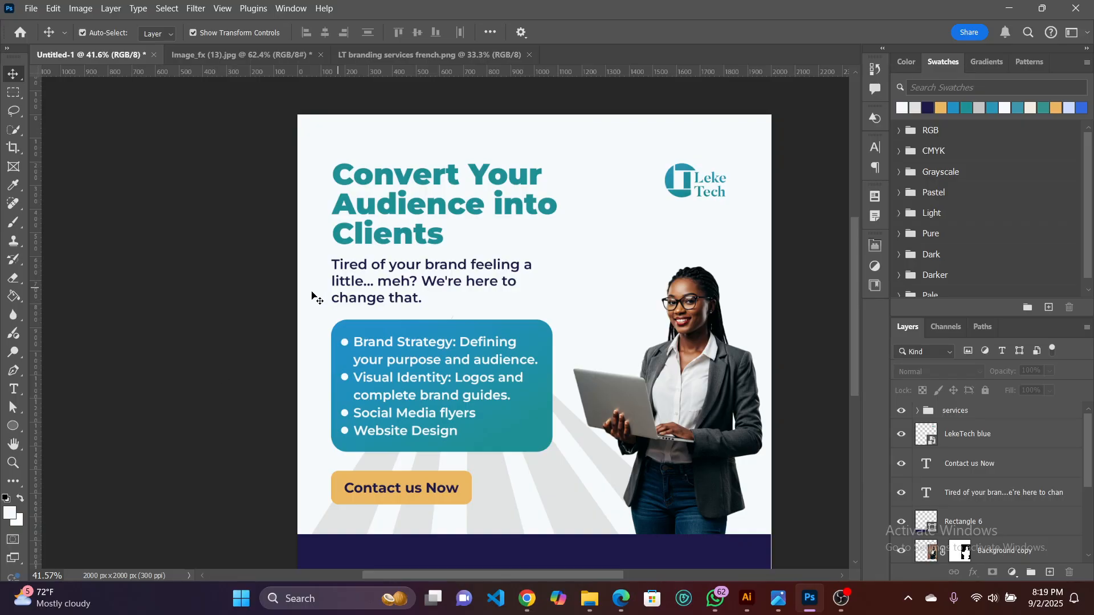
key("ctrl")
scroll(267, 311, "right", 2)
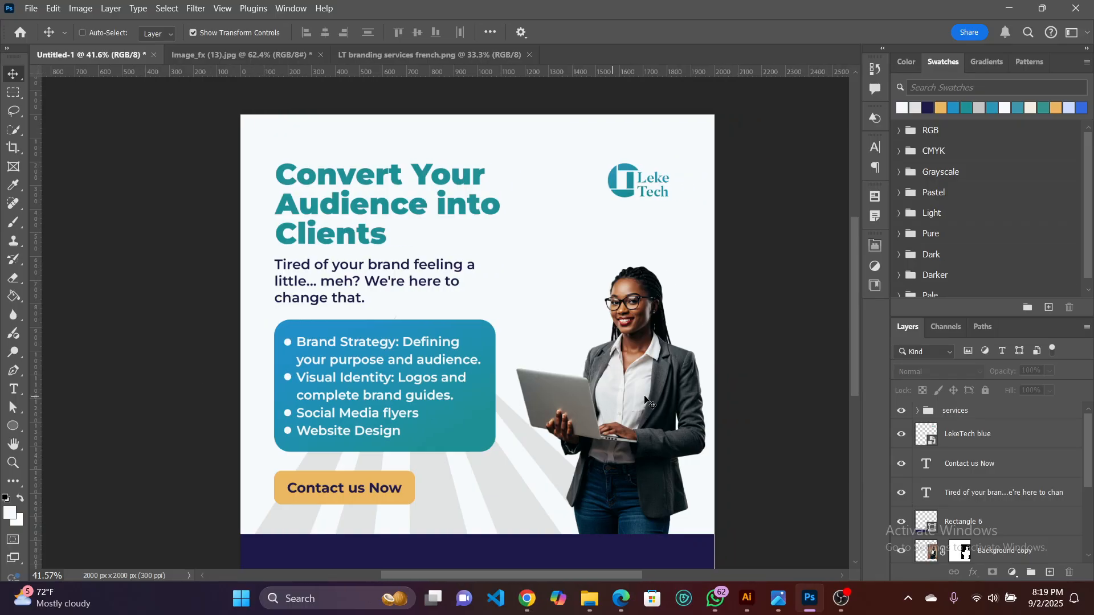
left_click(644, 379)
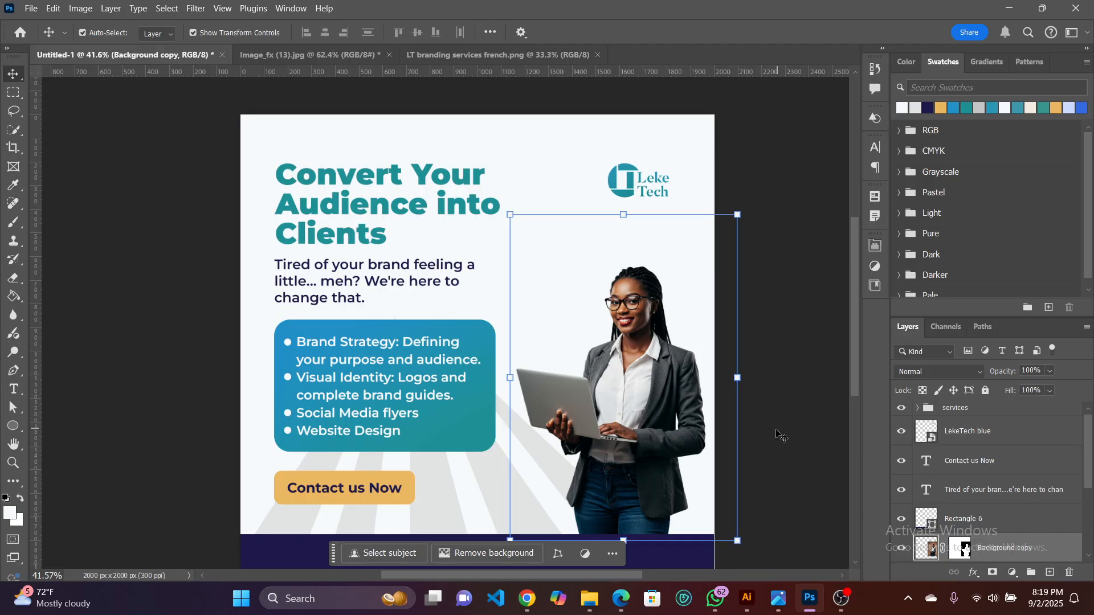
left_click(777, 434)
left_click(662, 412)
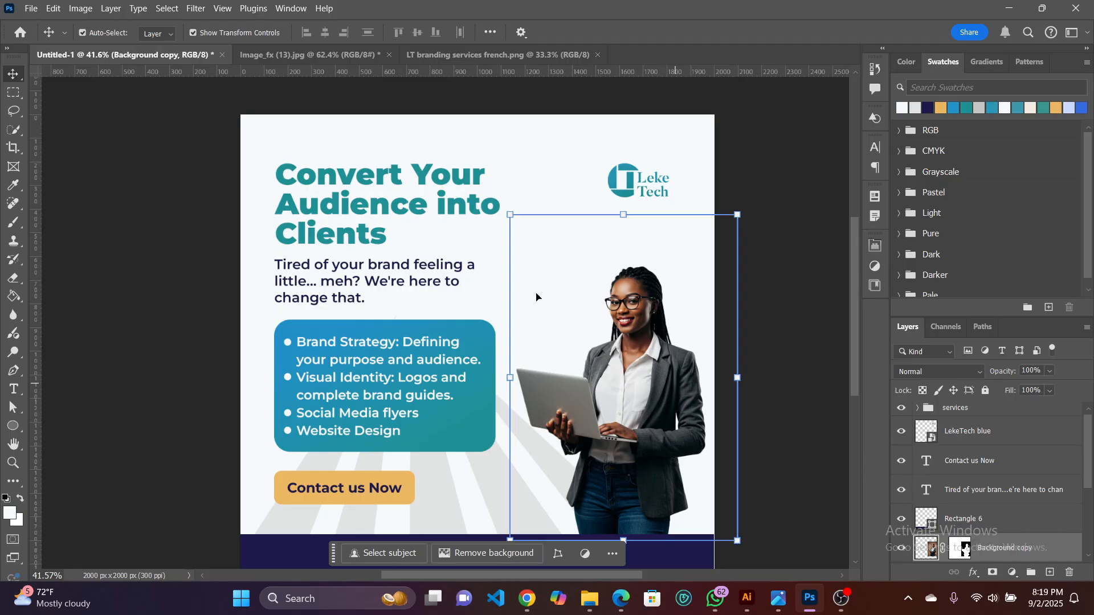
Check the cut-out in Image_fx (13).jpg, return to the flyer and open the Camera Raw Filter on the woman's photo layer.
left_click(349, 55)
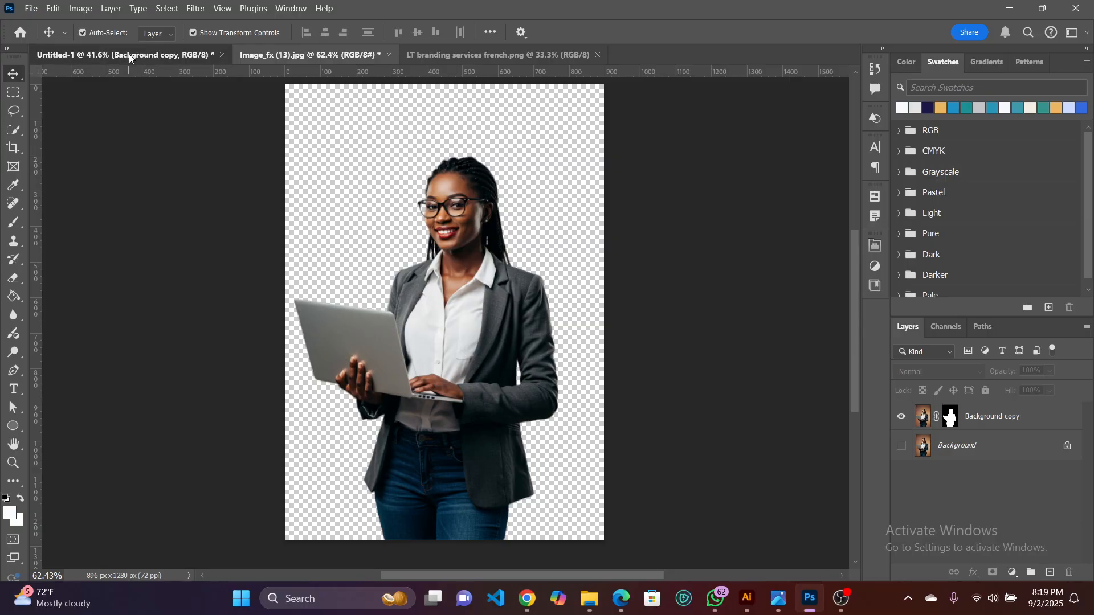
left_click(129, 53)
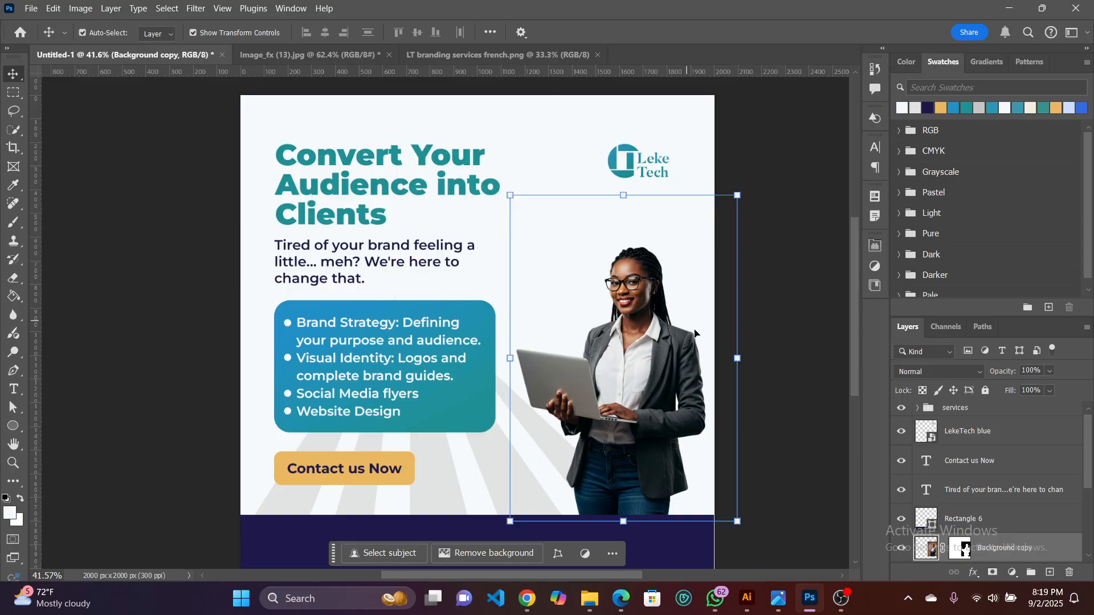
left_click(196, 8)
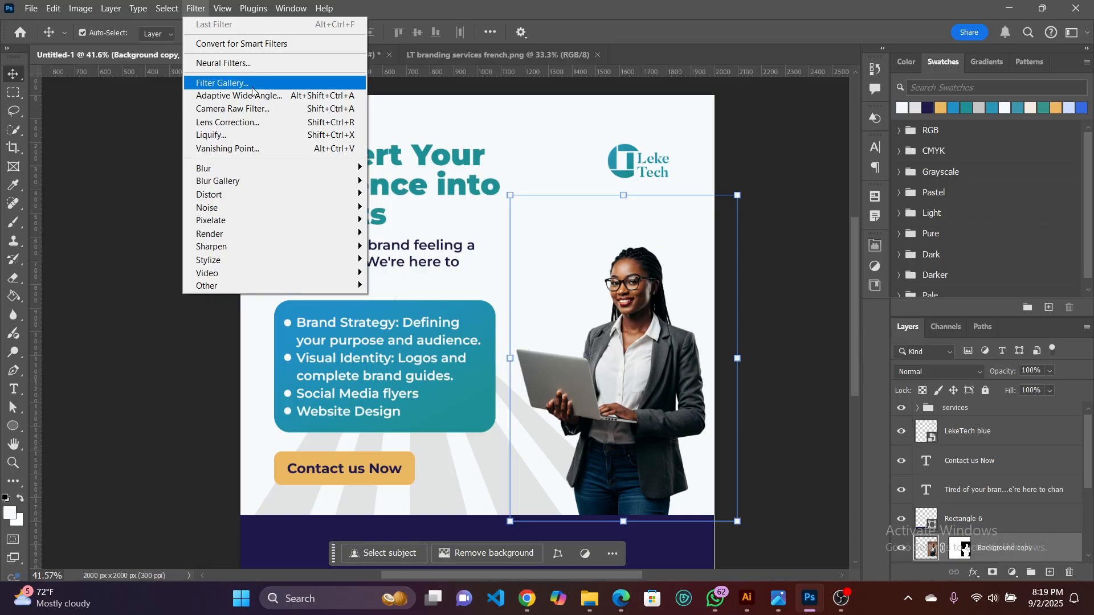
left_click(246, 109)
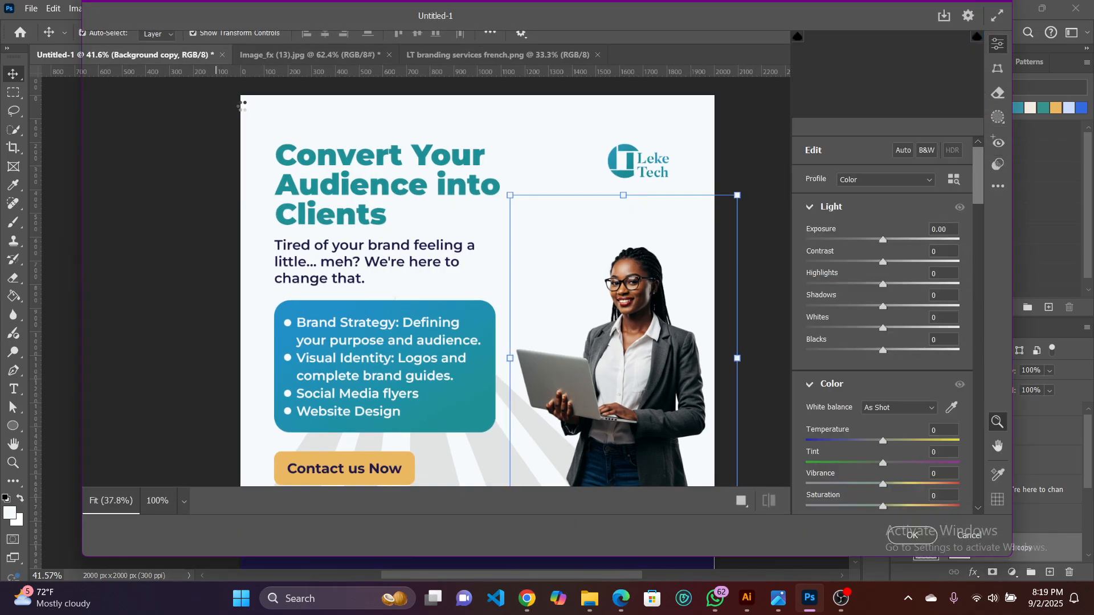
Examine the woman's photo with its brown background in the Camera Raw preview, and close the filter without applying it.
left_click(242, 107)
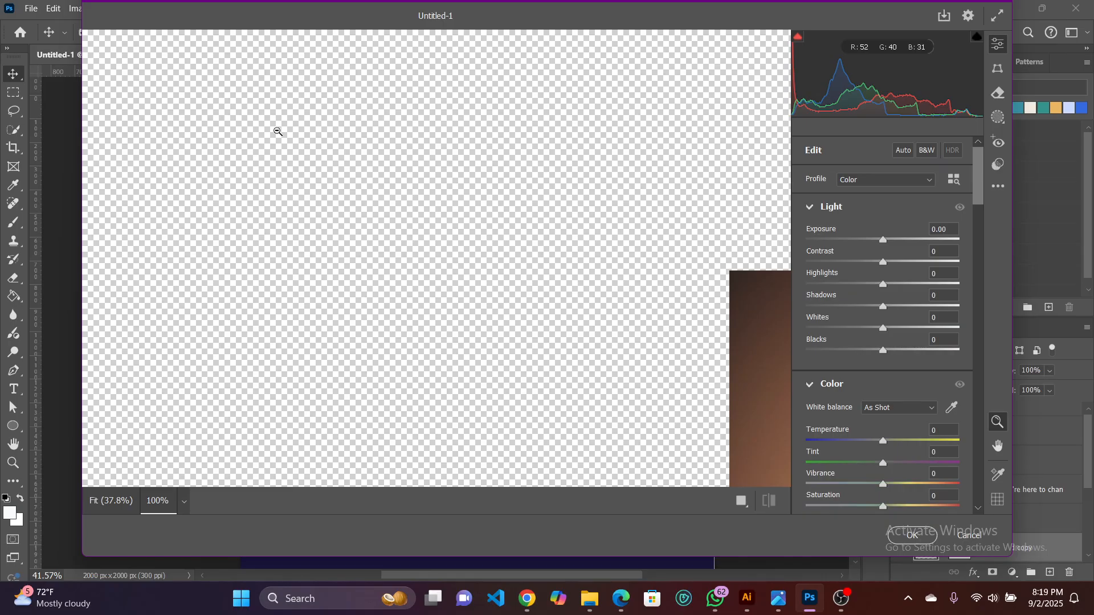
scroll(321, 155, "down", 2)
scroll(390, 235, "down", 5)
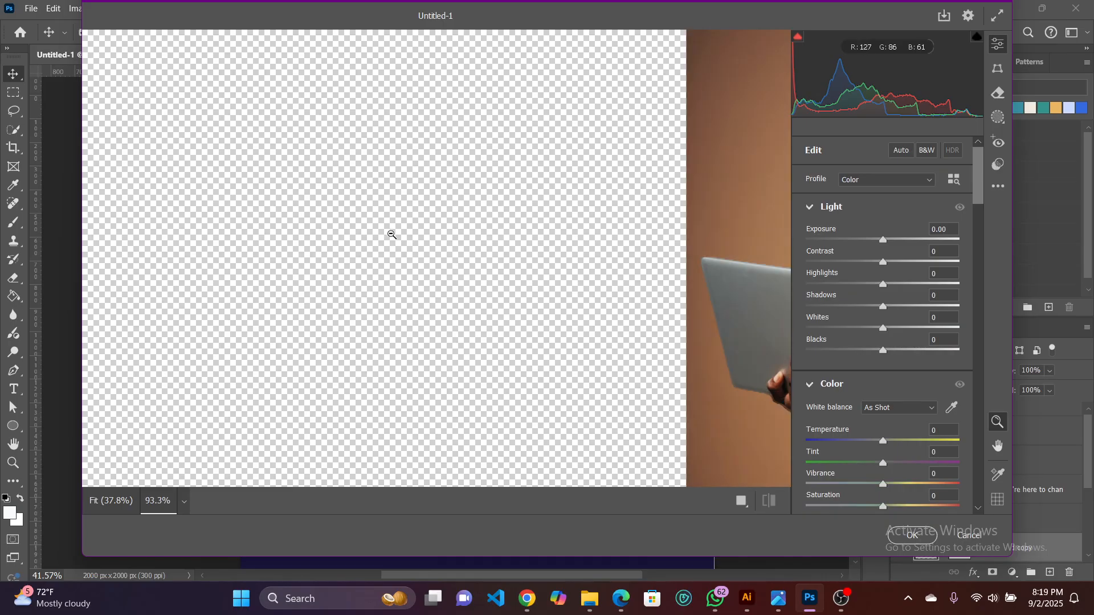
scroll(393, 232, "right", 4)
scroll(393, 231, "right", 5)
scroll(393, 231, "down", 2)
scroll(393, 232, "up", 1)
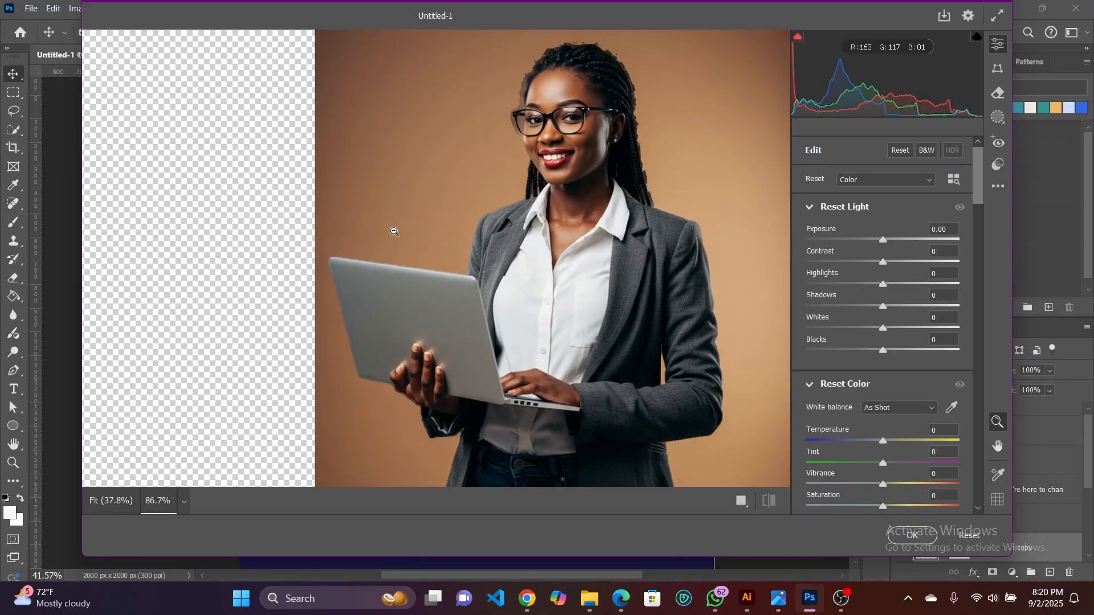
scroll(393, 231, "down", 1)
scroll(393, 230, "right", 5)
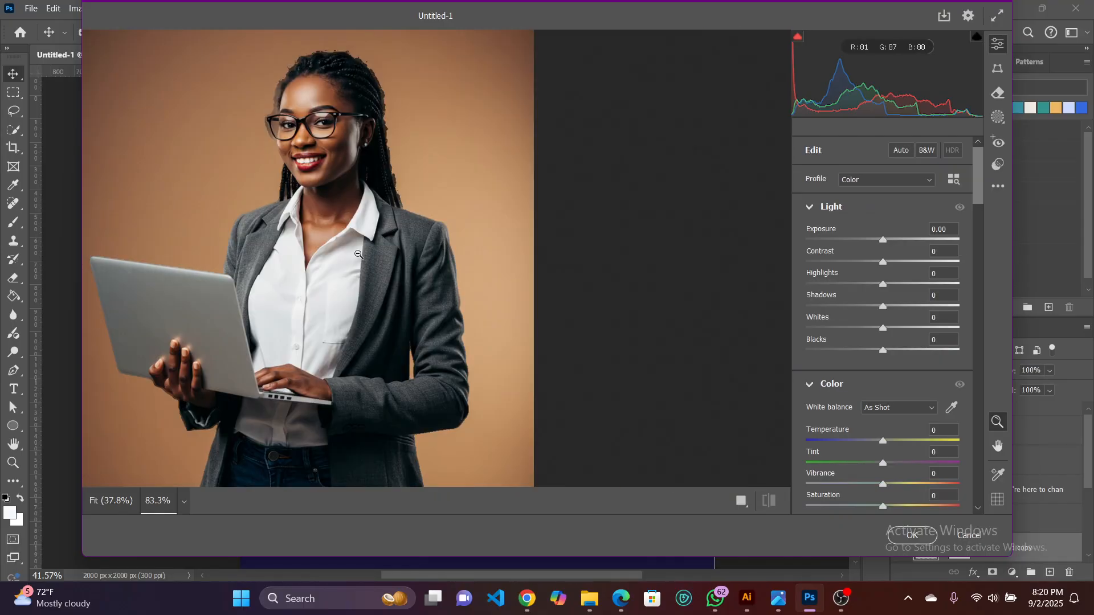
scroll(341, 268, "down", 1)
scroll(341, 267, "down", 2)
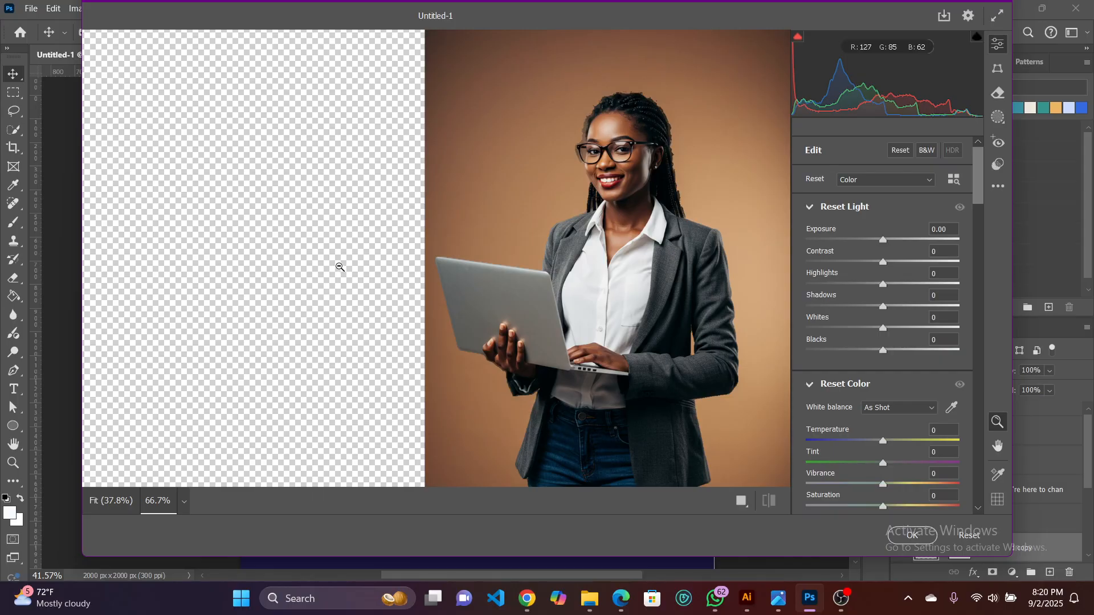
scroll(339, 268, "down", 1)
scroll(333, 272, "right", 5)
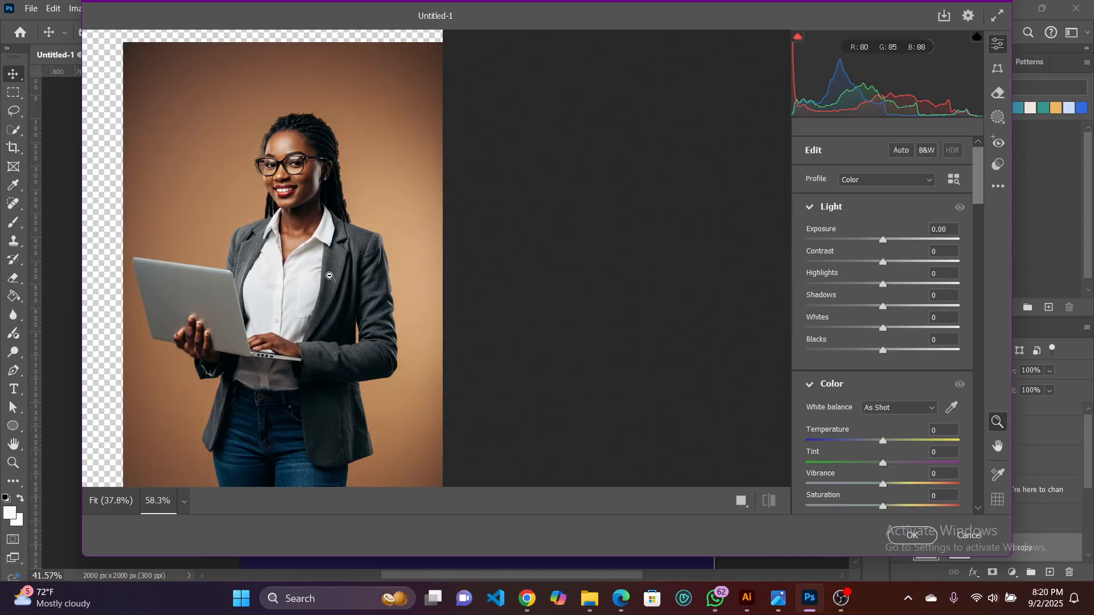
scroll(280, 286, "left", 2)
scroll(338, 287, "down", 4)
scroll(339, 288, "up", 5)
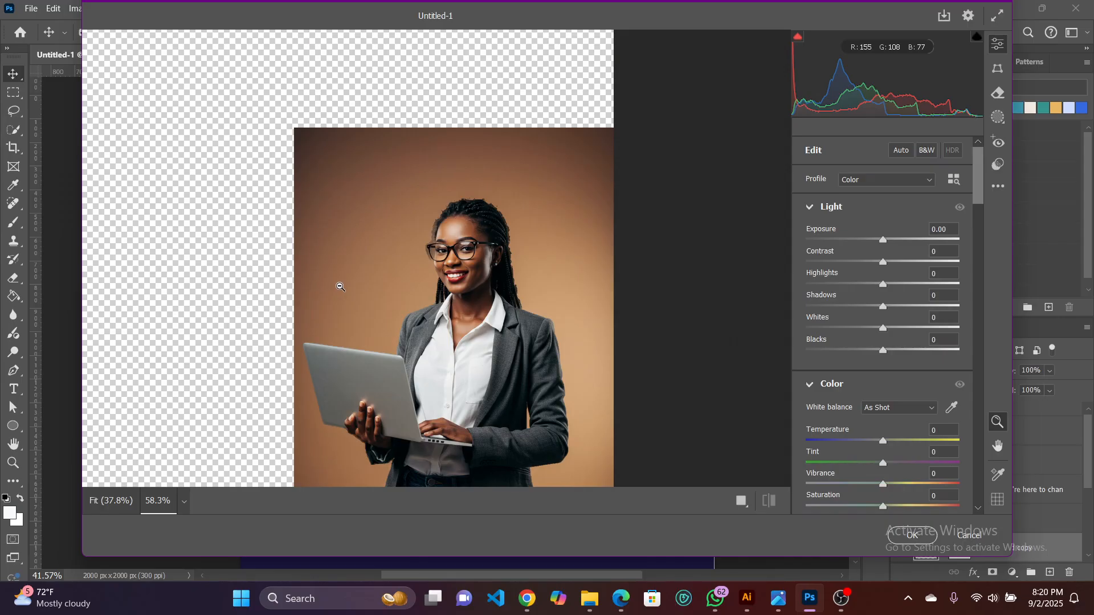
scroll(340, 286, "down", 2)
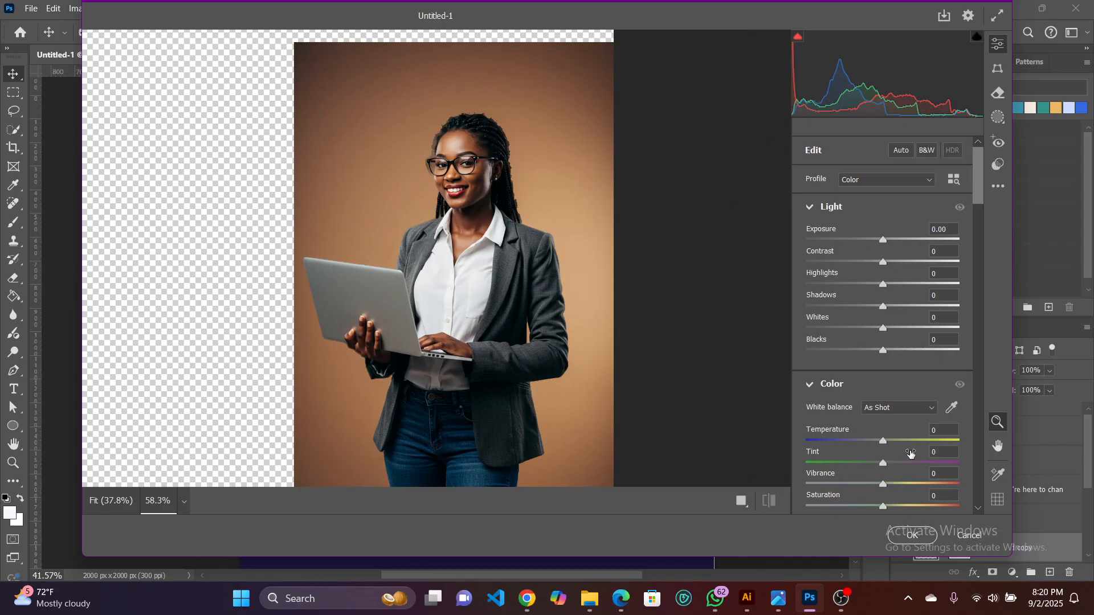
left_click(972, 537)
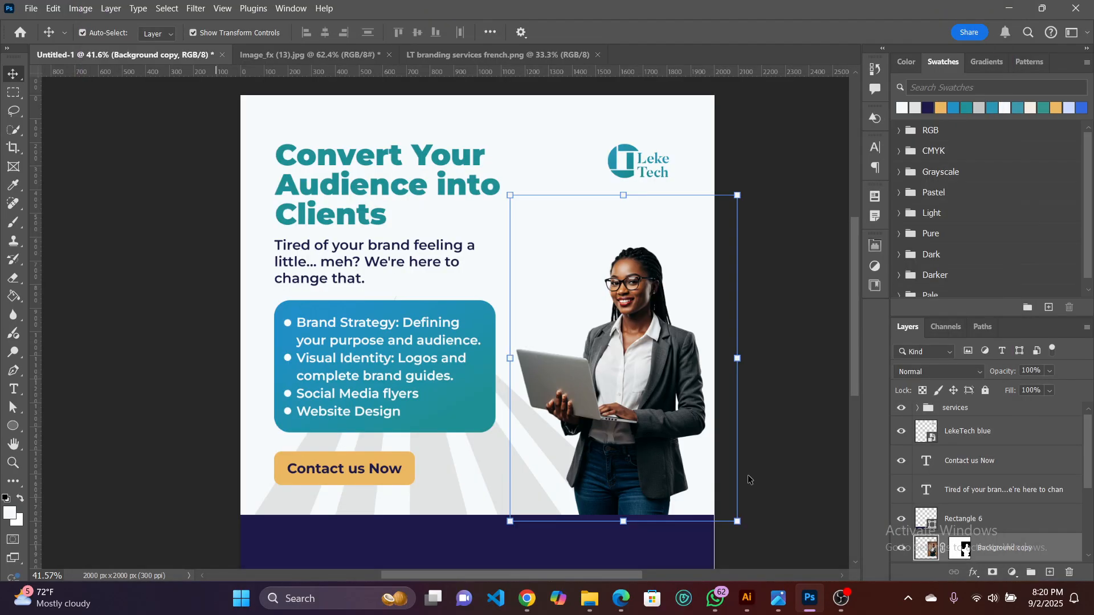
Try deleting the layer mask from the Background copy layer, and undo the deletion.
scroll(957, 478, "down", 2)
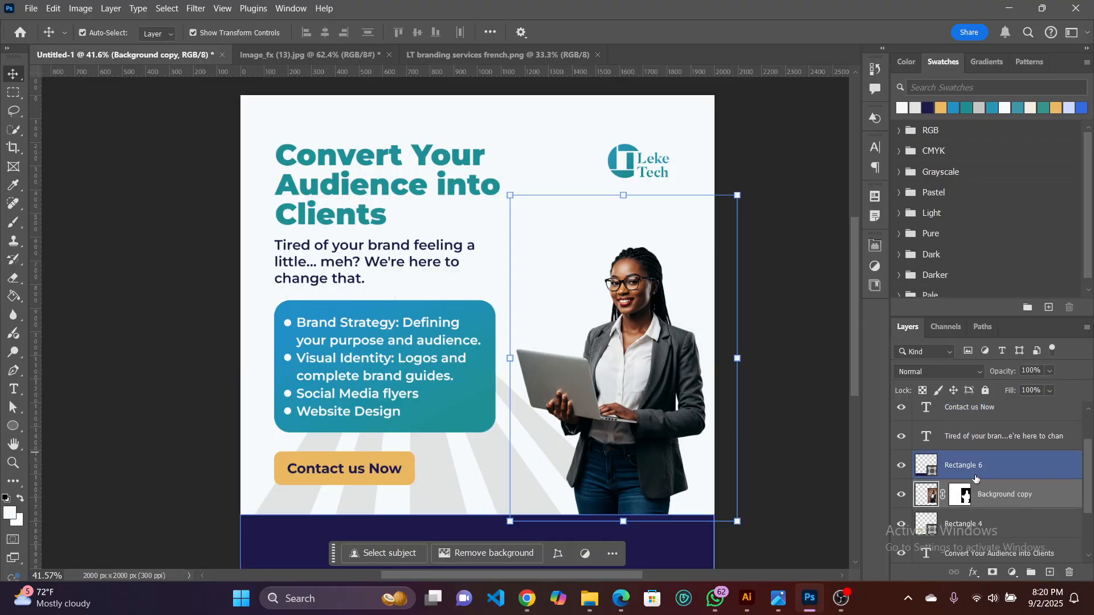
left_click(957, 500)
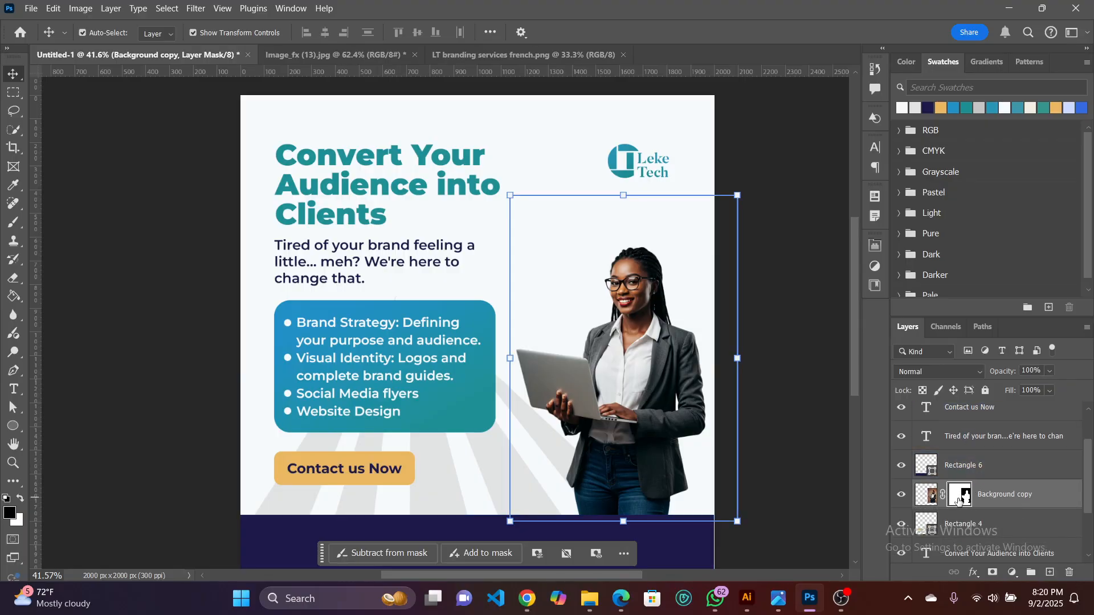
key("Delete")
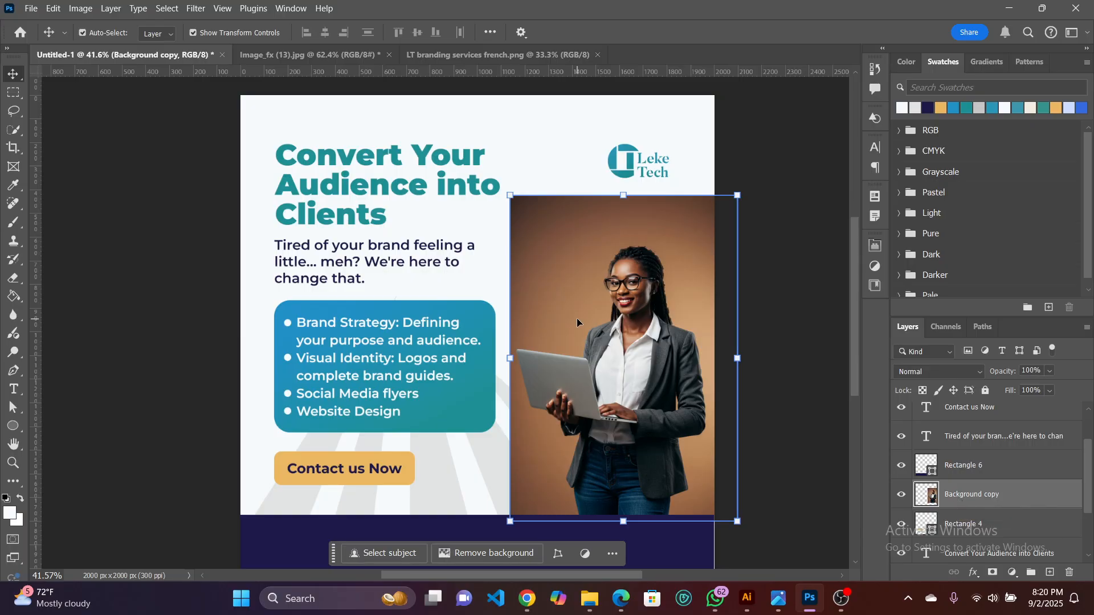
key("ctrl+z")
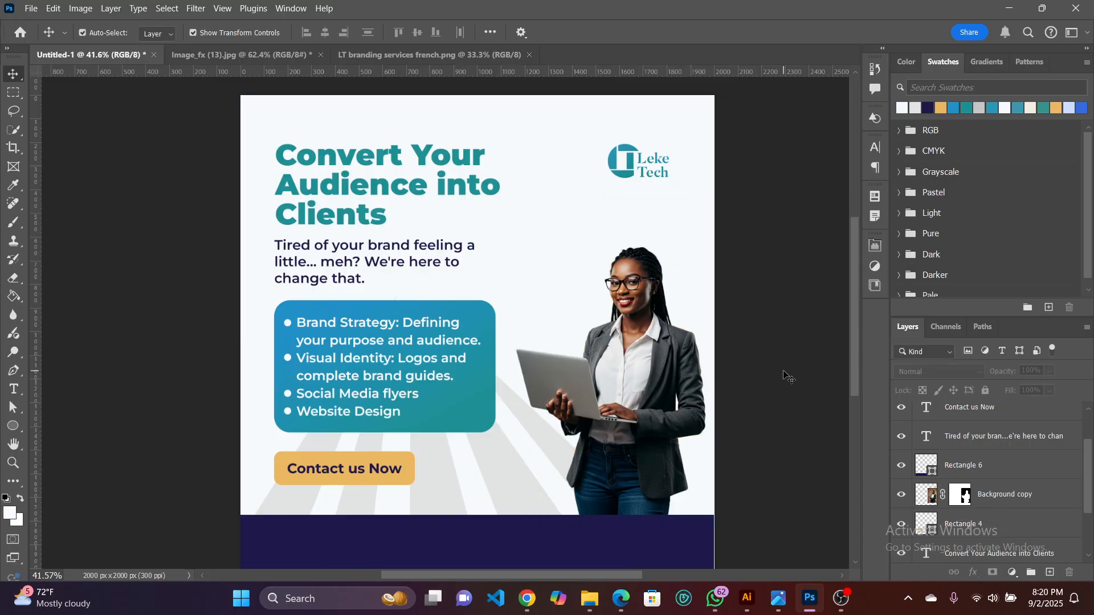
Try deleting the image content of the Background copy layer, and undo the deletion.
left_click(944, 474)
left_click(992, 509)
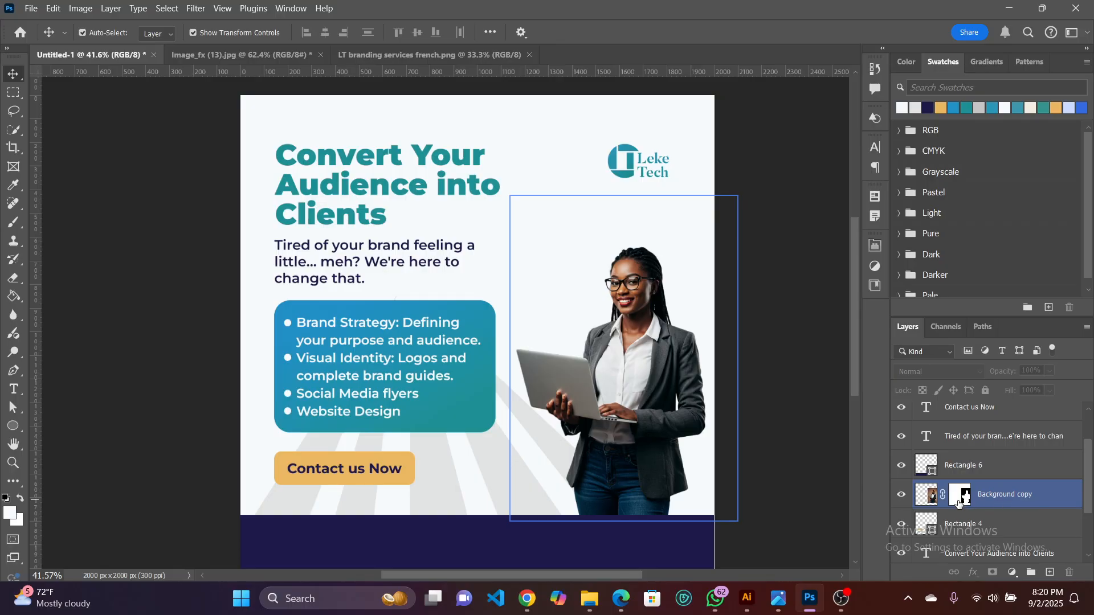
left_click(935, 500)
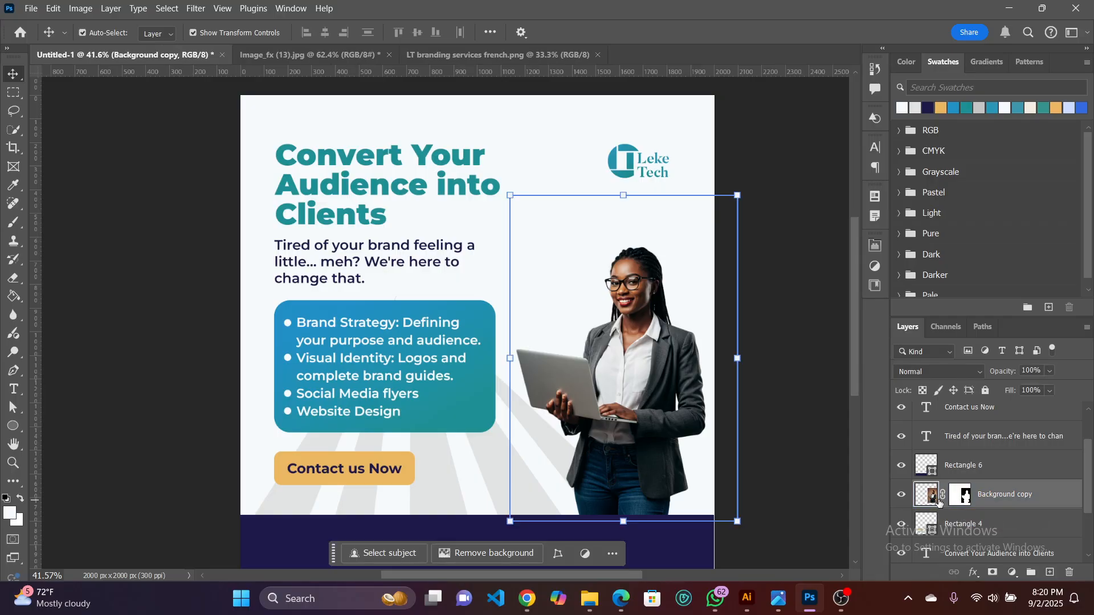
key("Delete")
left_click(939, 503)
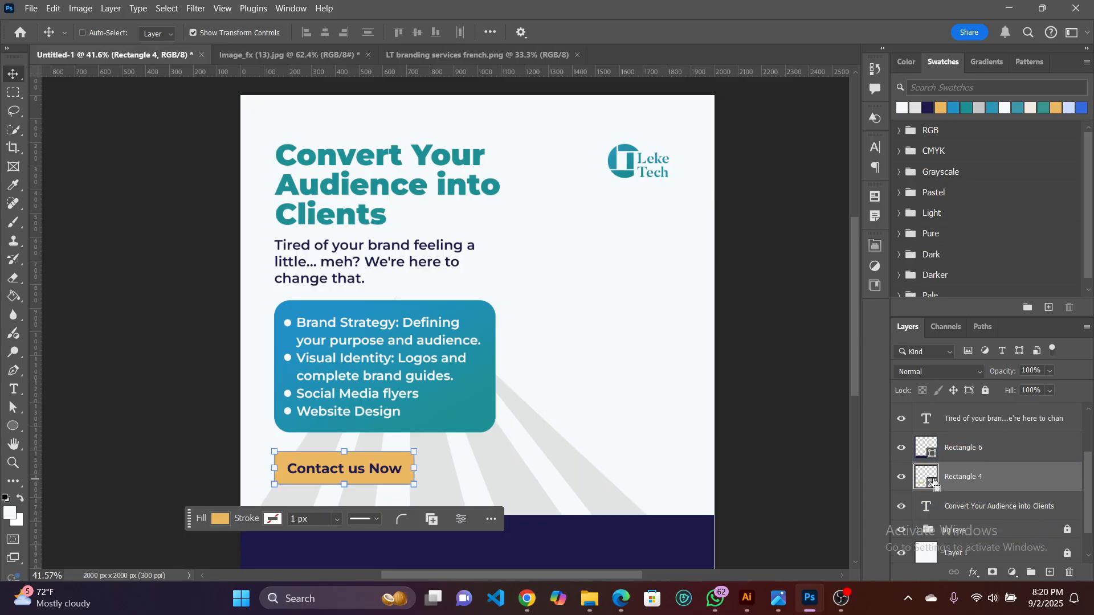
key("ctrl+z")
Convert the masked Background copy layer with the woman's photo to a smart object.
left_click(957, 453)
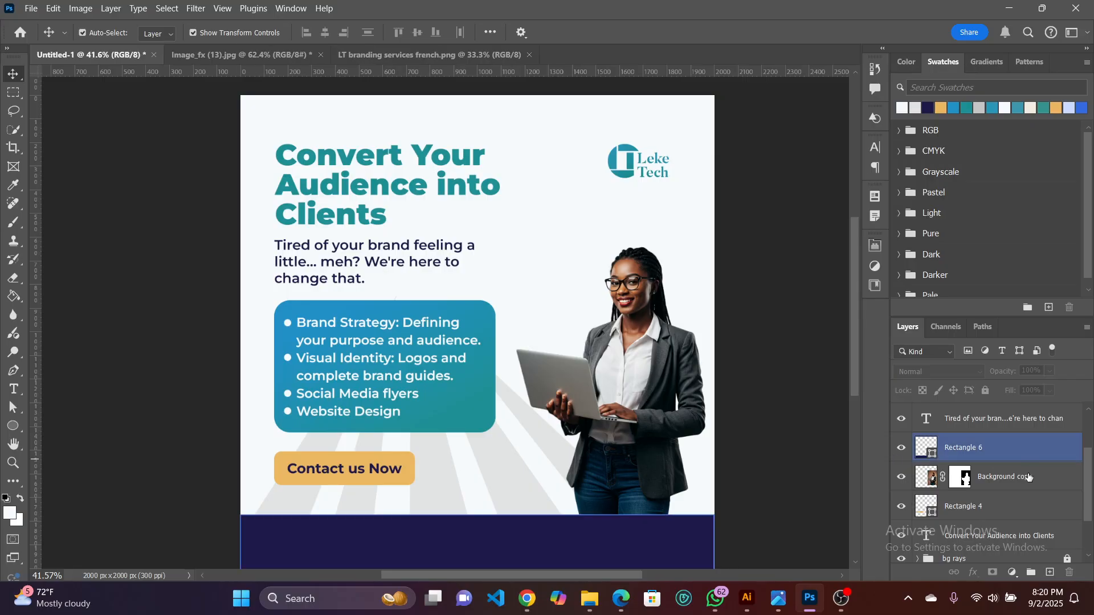
left_click(1025, 478)
right_click(1036, 485)
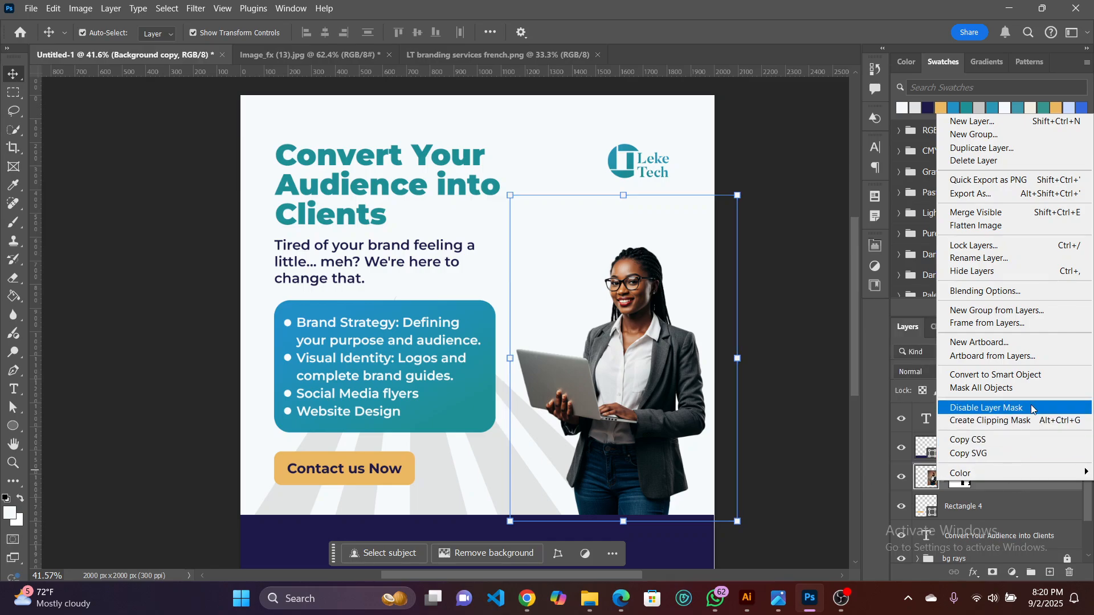
left_click(1027, 375)
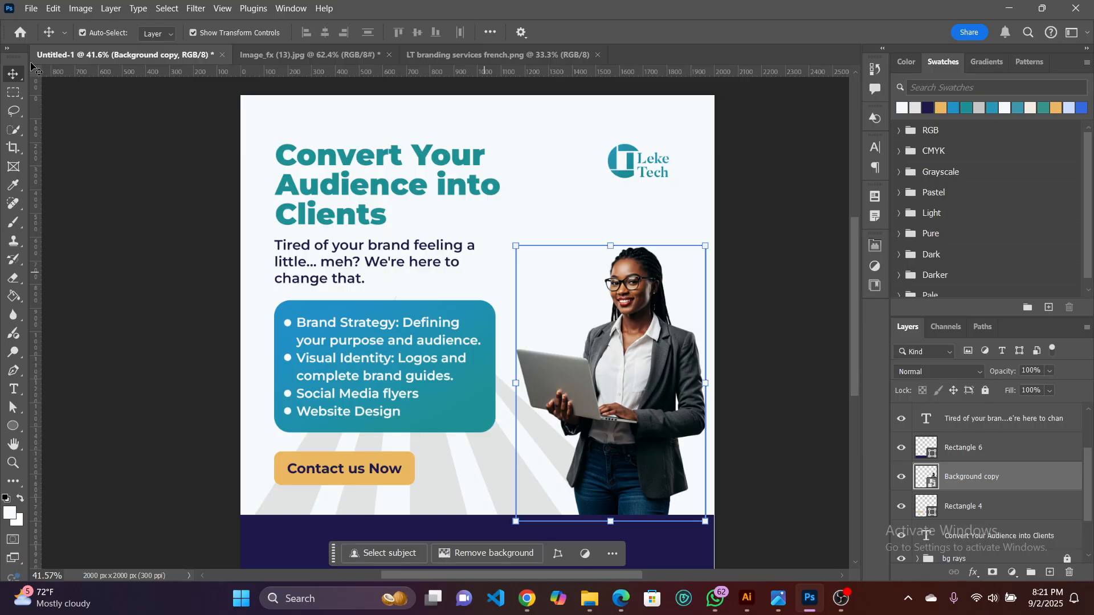
Open the Camera Raw Filter on the Background copy smart object and inspect the woman's cut-out up close.
left_click(196, 8)
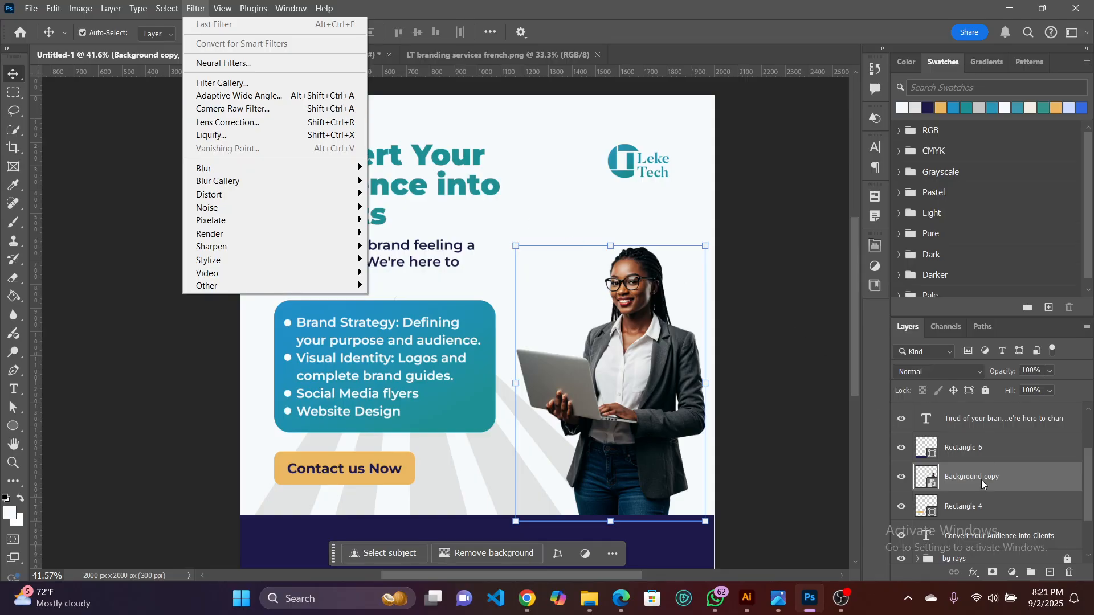
left_click(266, 110)
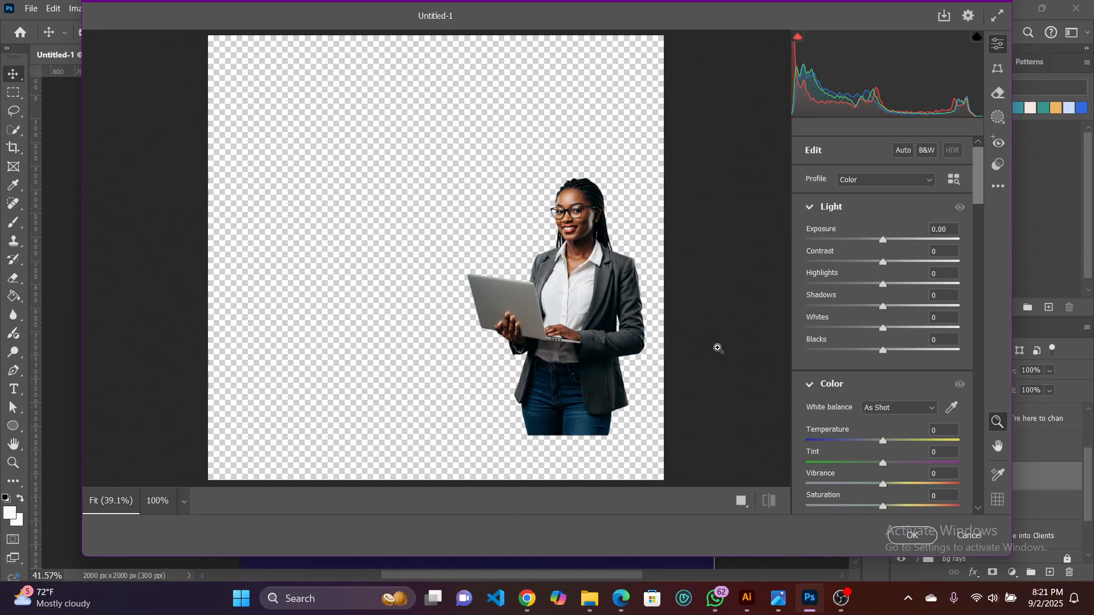
scroll(691, 306, "up", 1)
scroll(689, 305, "up", 3)
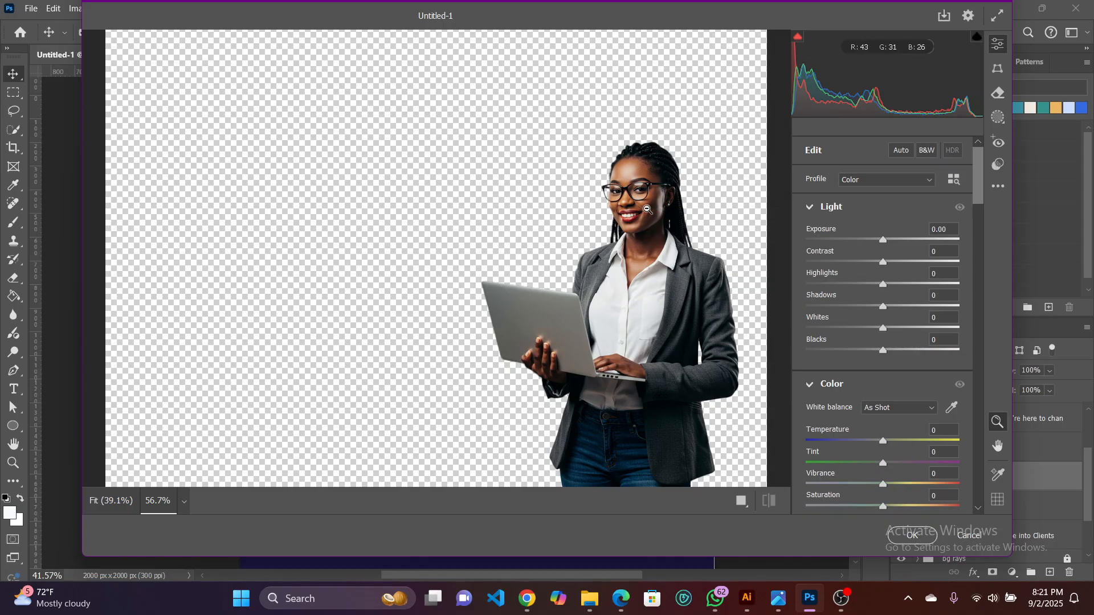
scroll(608, 262, "down", 3)
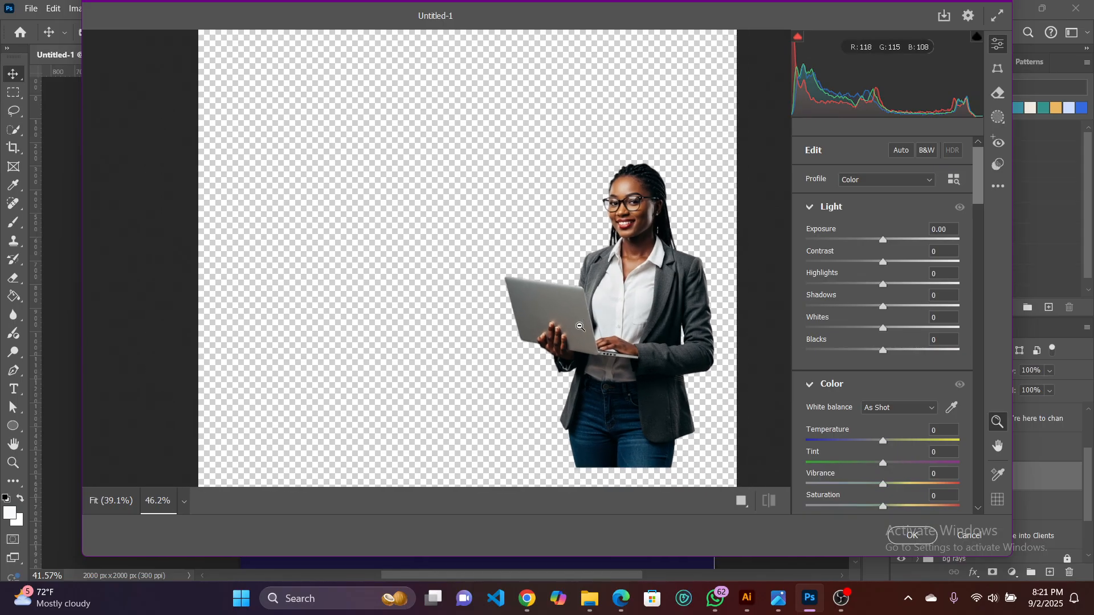
scroll(580, 326, "down", 2)
scroll(592, 323, "up", 6)
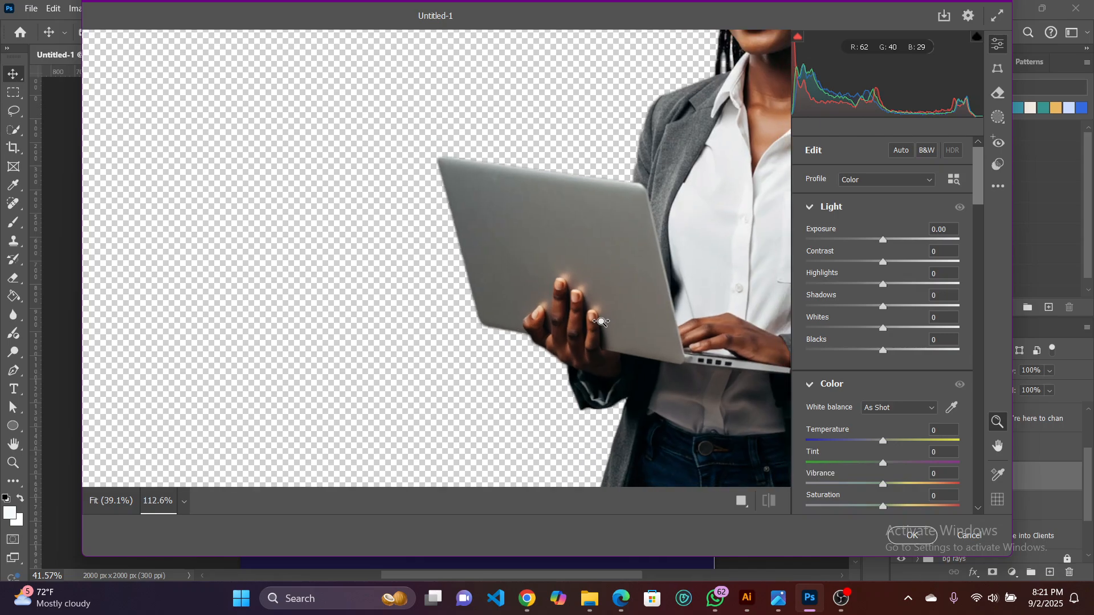
scroll(601, 322, "down", 4)
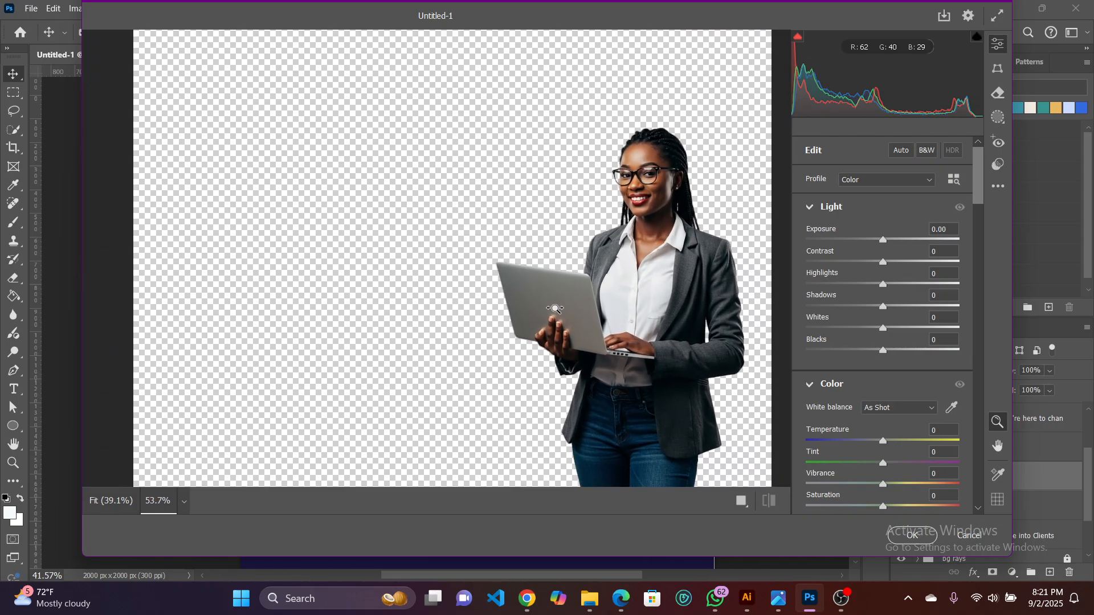
scroll(554, 309, "up", 1)
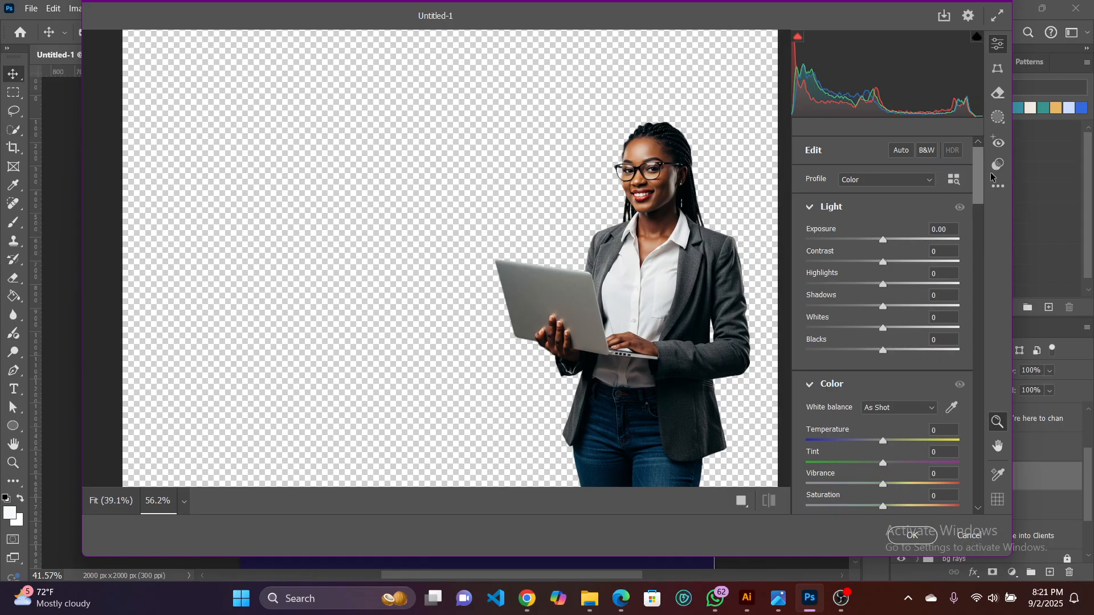
Set the woman's photo to Exposure +0.05 and Contrast +7 in the Camera Raw light settings.
left_click_drag(978, 176, 963, 207)
left_click_drag(883, 242, 861, 264)
mouse_move(883, 258)
left_mouse_down()
mouse_move(867, 262)
mouse_move(896, 263)
mouse_move(871, 279)
mouse_move(893, 278)
mouse_move(858, 281)
mouse_move(889, 266)
left_mouse_up()
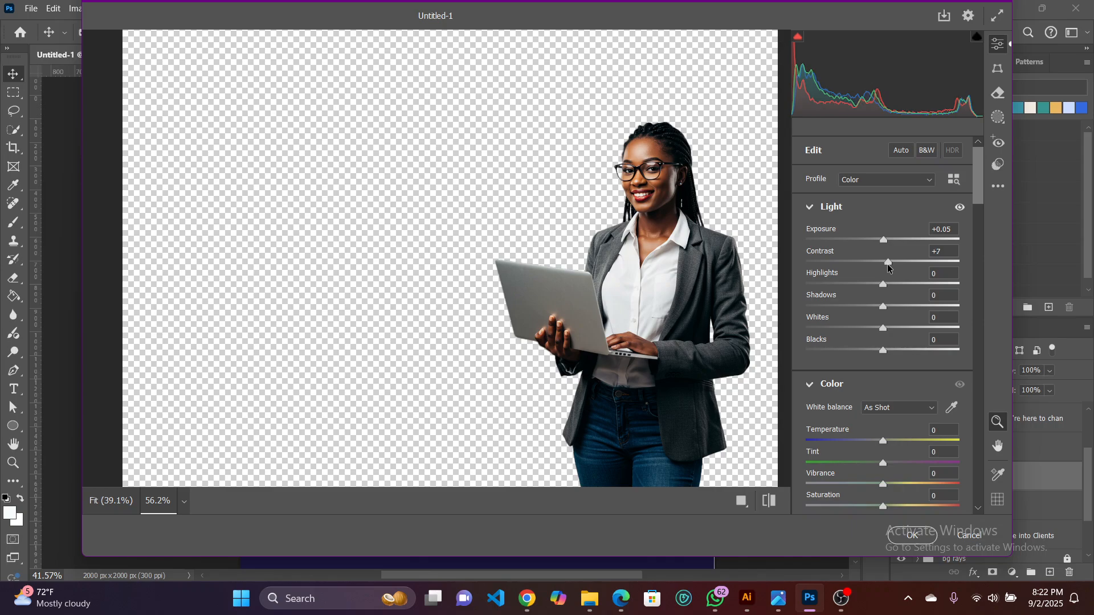
Adjust the photo's tones to Highlights +7, Shadows -5, Whites +20 and Blacks -2.
left_click(883, 284)
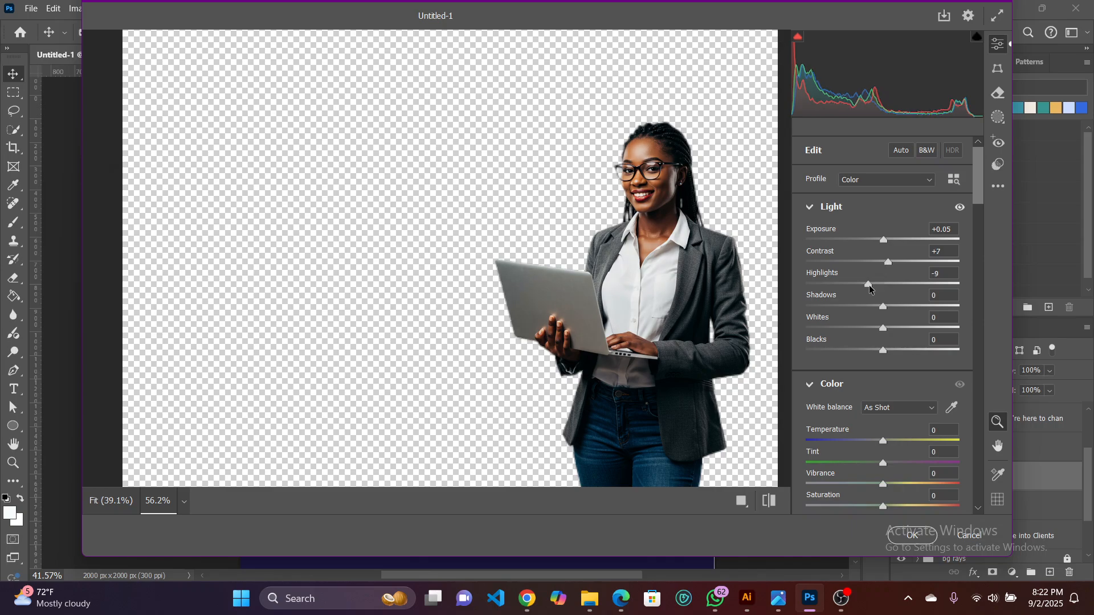
left_click_drag(891, 284, 910, 307)
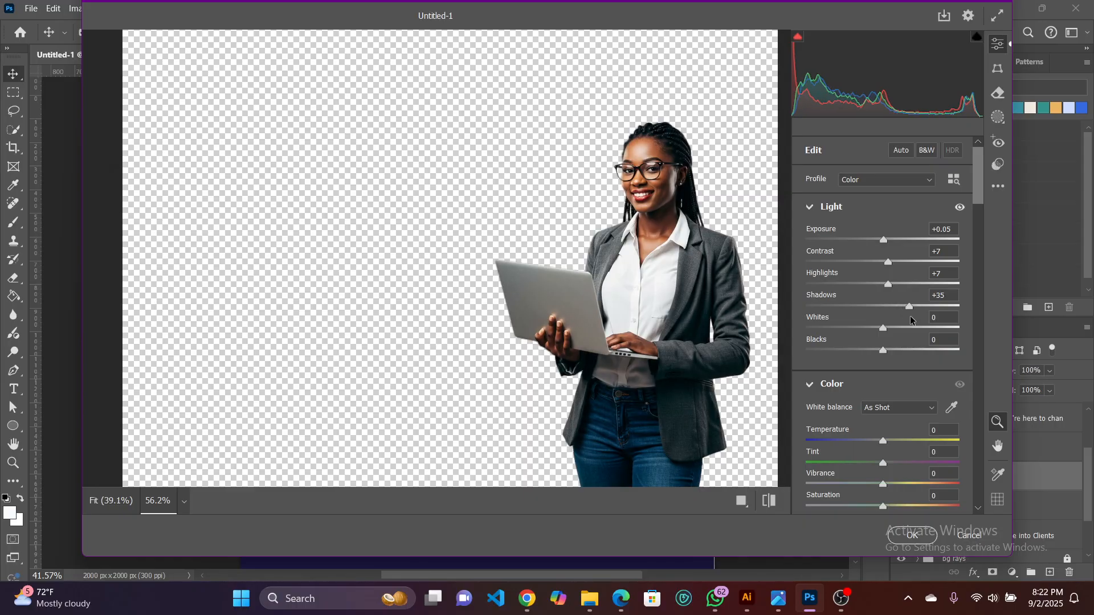
left_click_drag(911, 320, 880, 312)
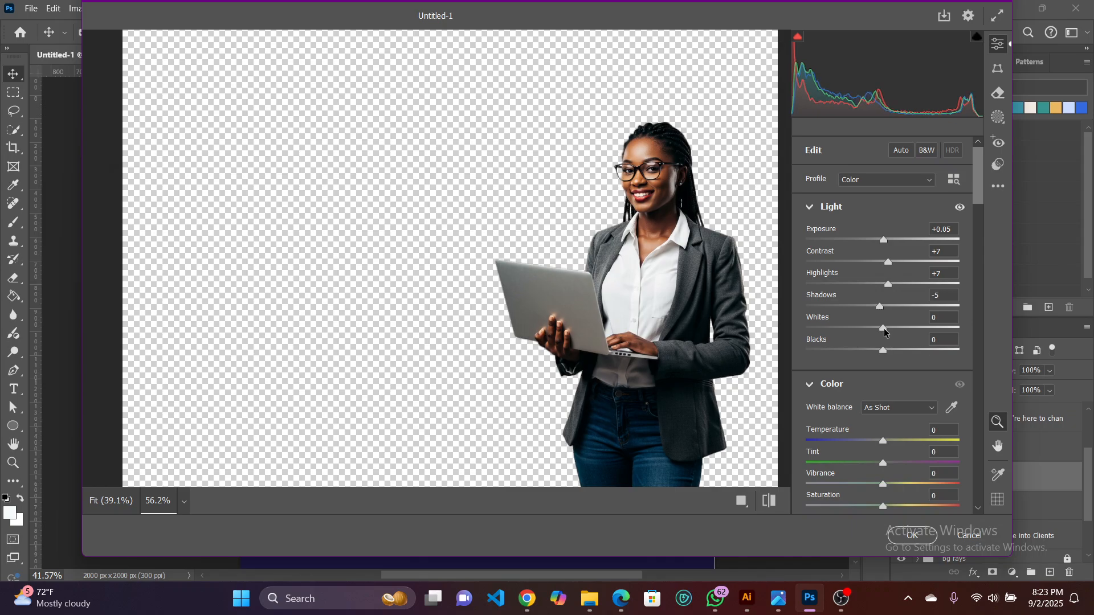
left_click_drag(885, 329, 878, 355)
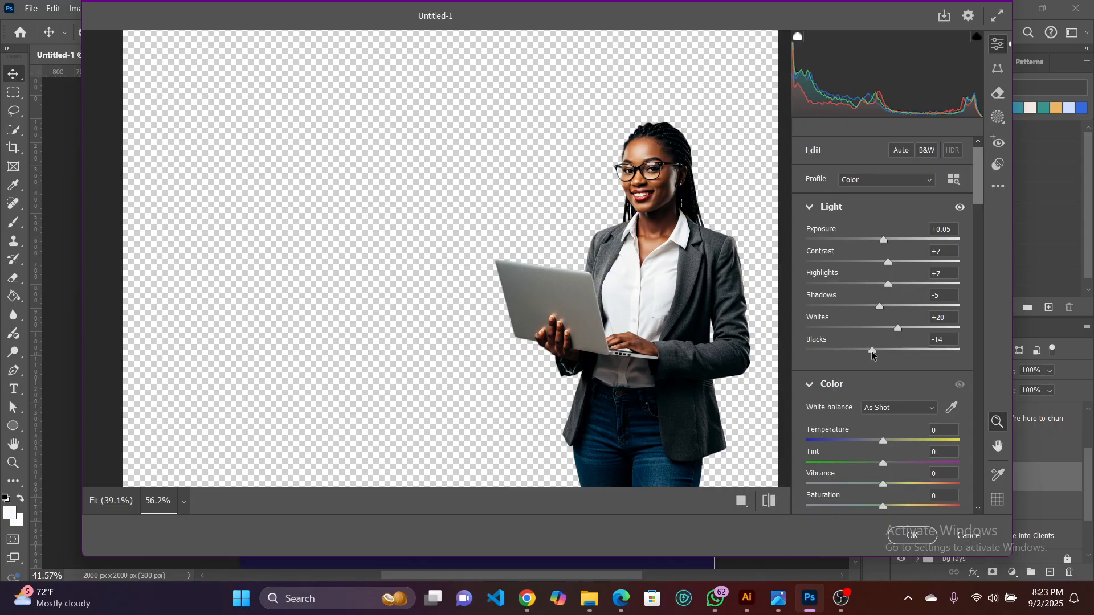
mouse_move(871, 356)
left_mouse_down()
mouse_move(851, 353)
mouse_move(919, 347)
mouse_move(864, 354)
mouse_move(882, 354)
left_mouse_up()
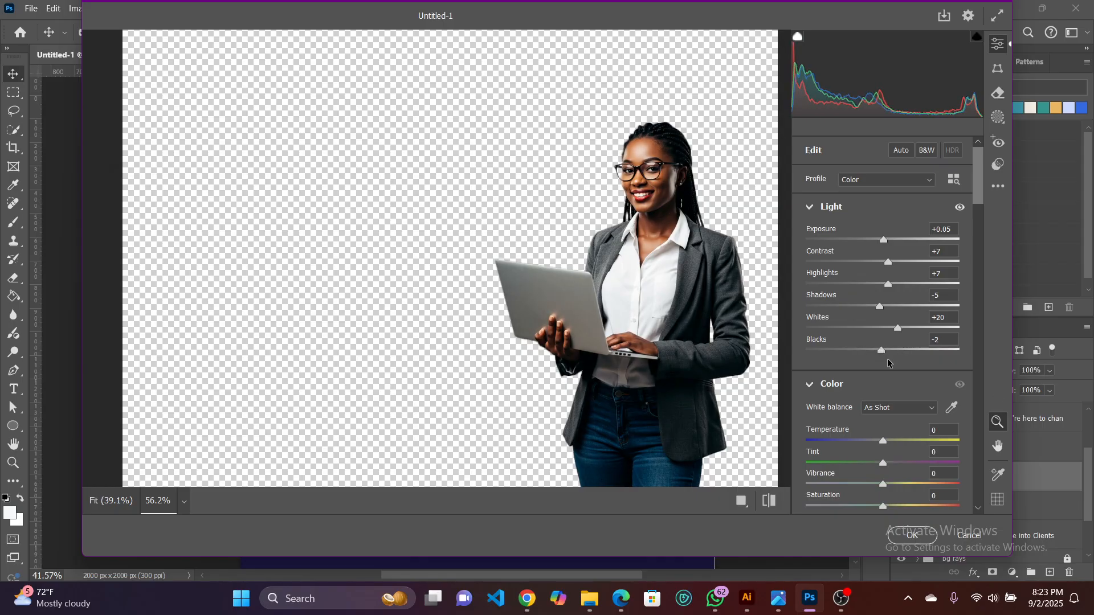
Compare the woman's photo with default and current Camera Raw settings, ending on the current settings.
left_click(767, 500)
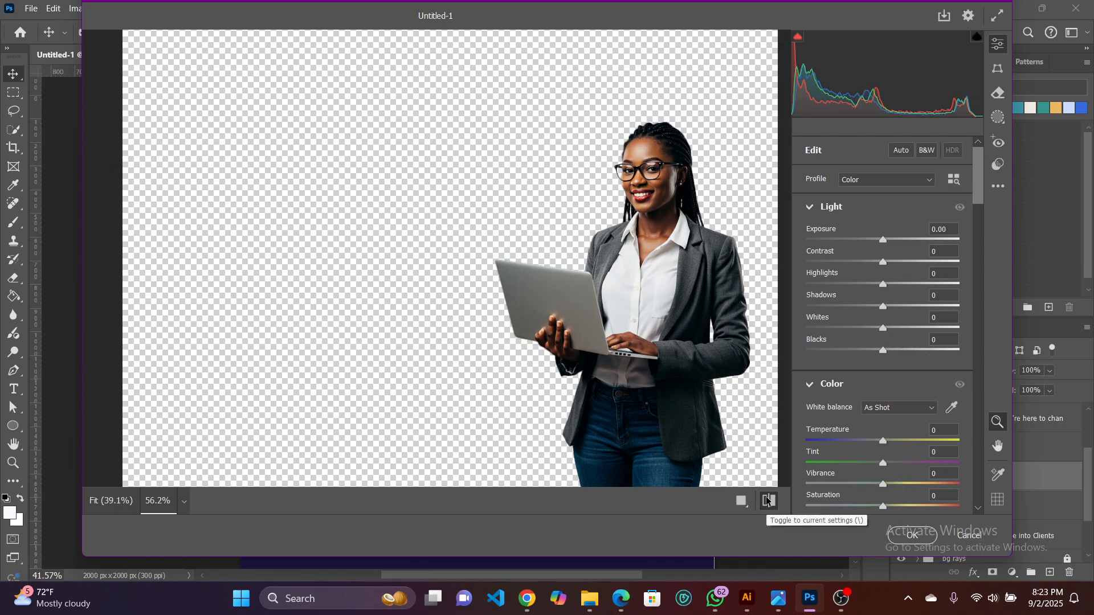
left_click(768, 504)
left_click(768, 505)
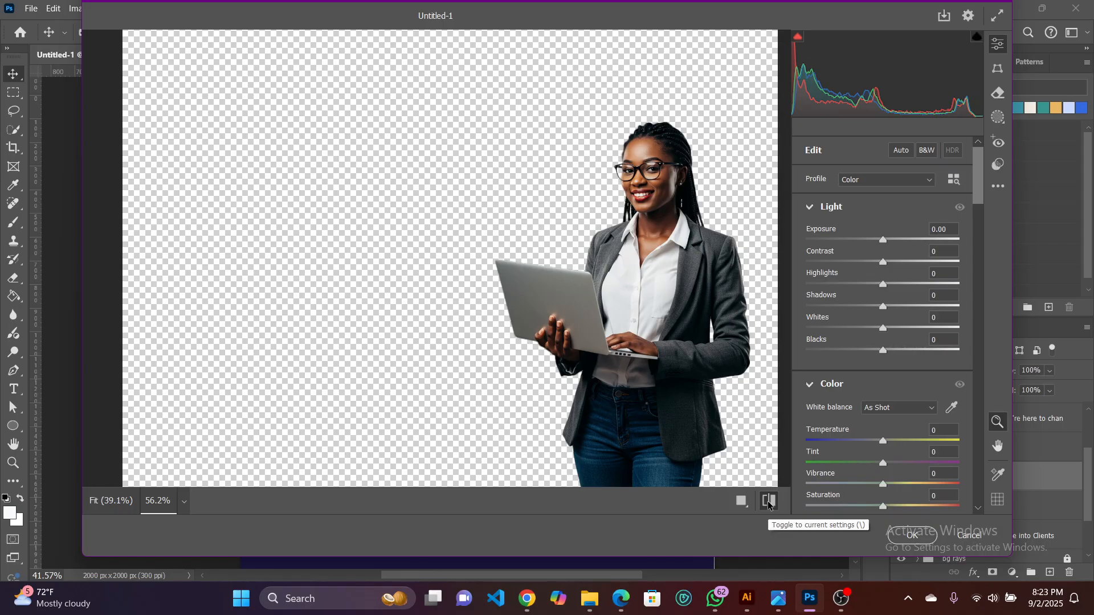
left_click(768, 505)
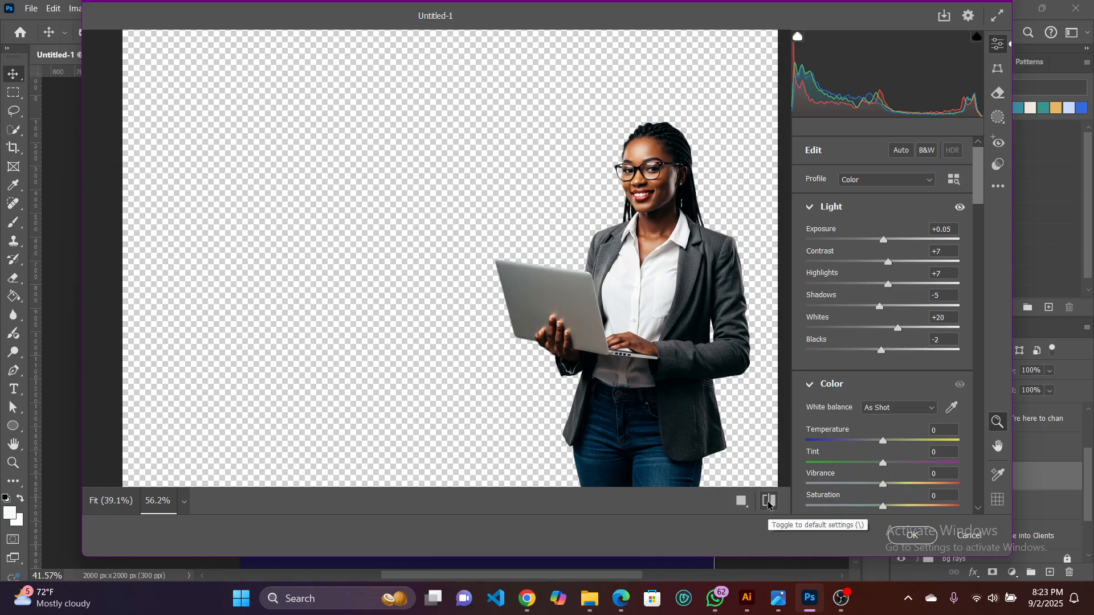
Compare the light adjustments with the default version several more times, finishing on the adjusted photo.
left_click(768, 502)
left_click(768, 501)
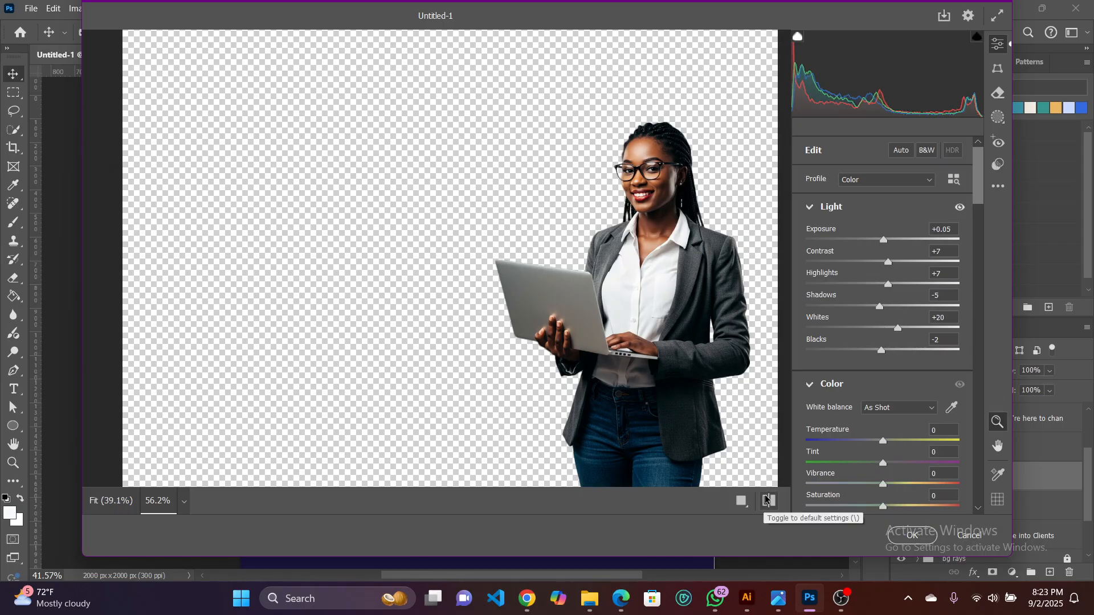
left_click(768, 500)
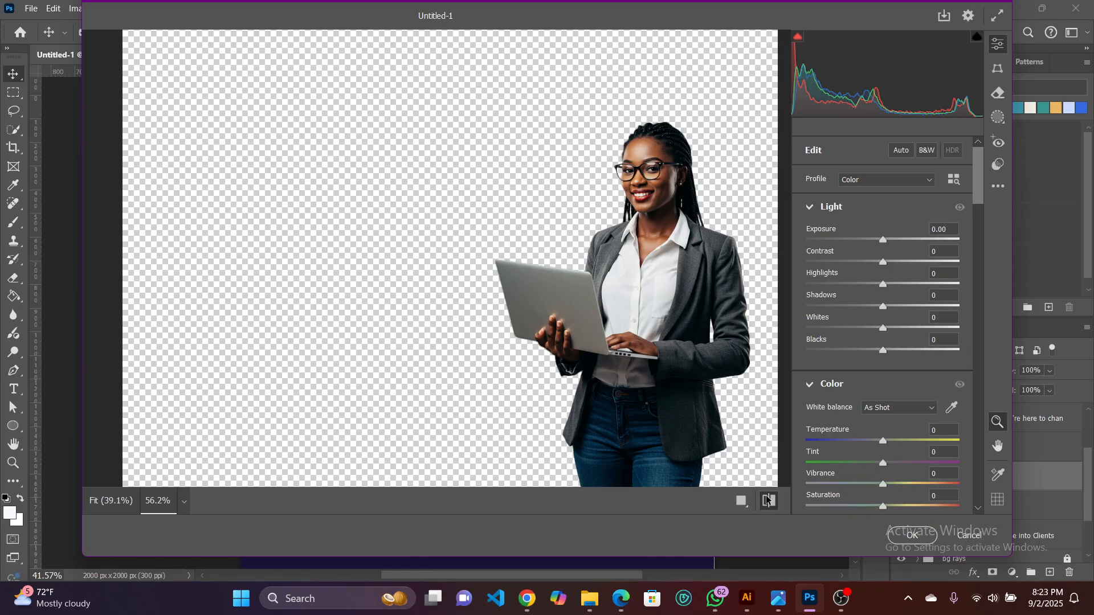
left_click(767, 500)
left_click(768, 500)
left_click(767, 500)
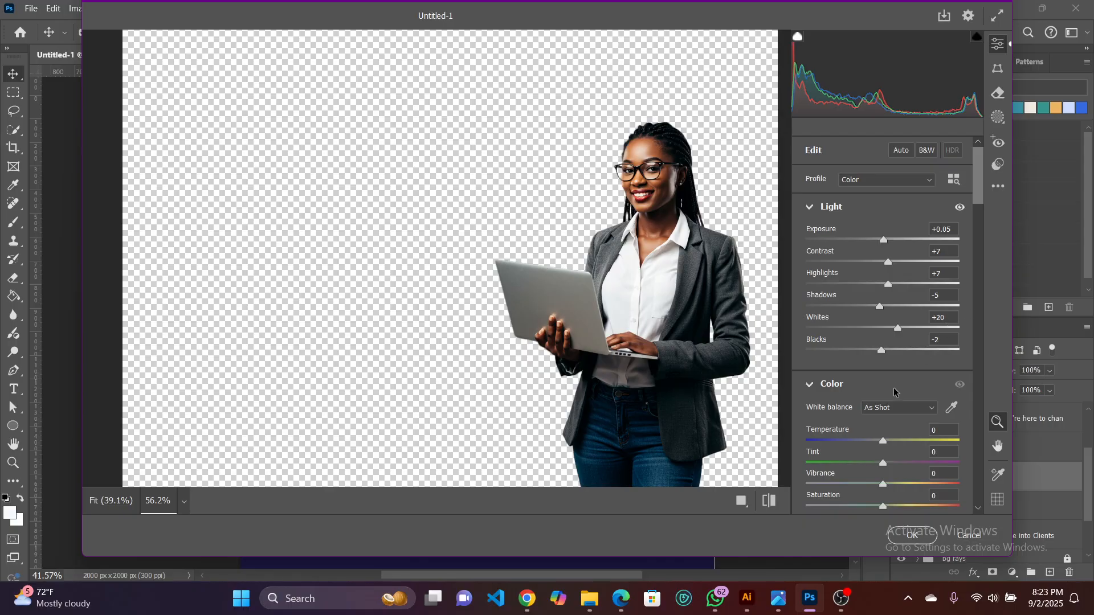
Adjust the photo's color to Temperature +7, Tint -7, Vibrance +17 and Saturation -15.
scroll(895, 374, "down", 8)
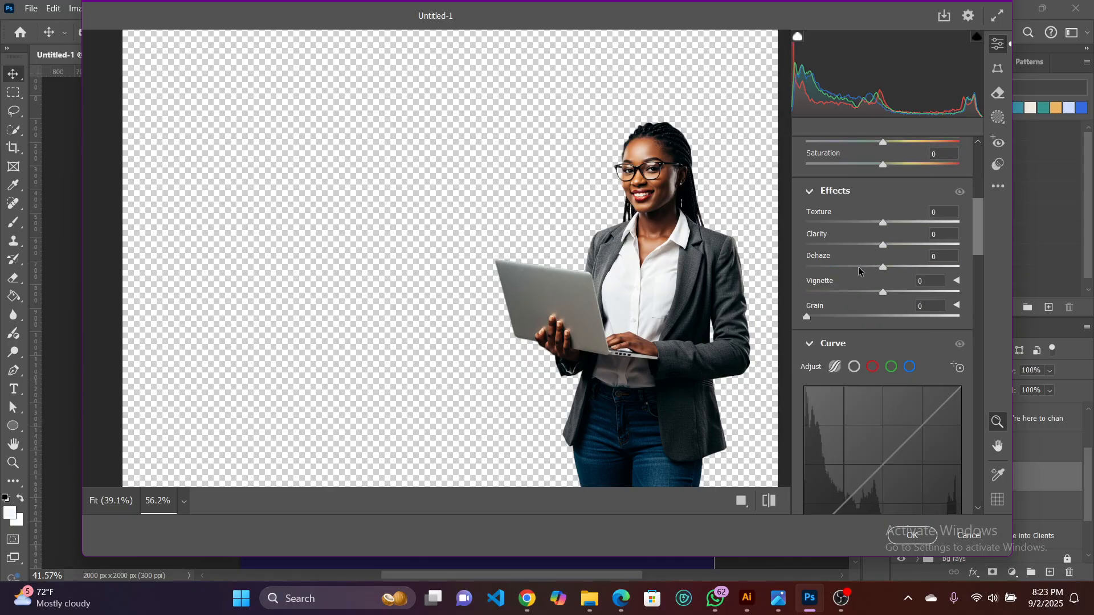
scroll(906, 193, "up", 4)
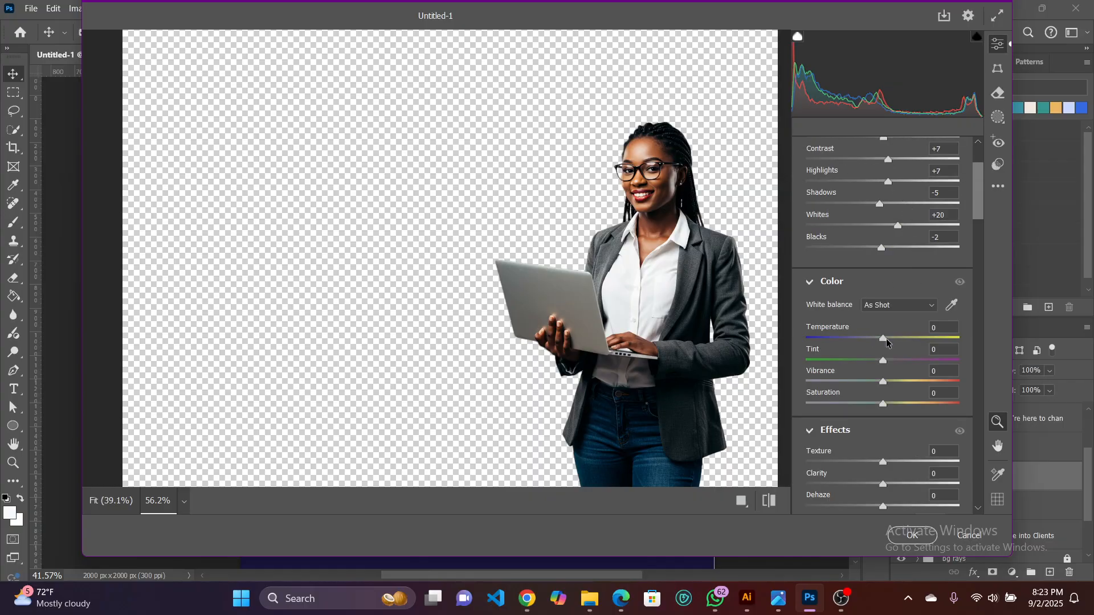
left_click_drag(881, 339, 899, 389)
left_click(884, 360)
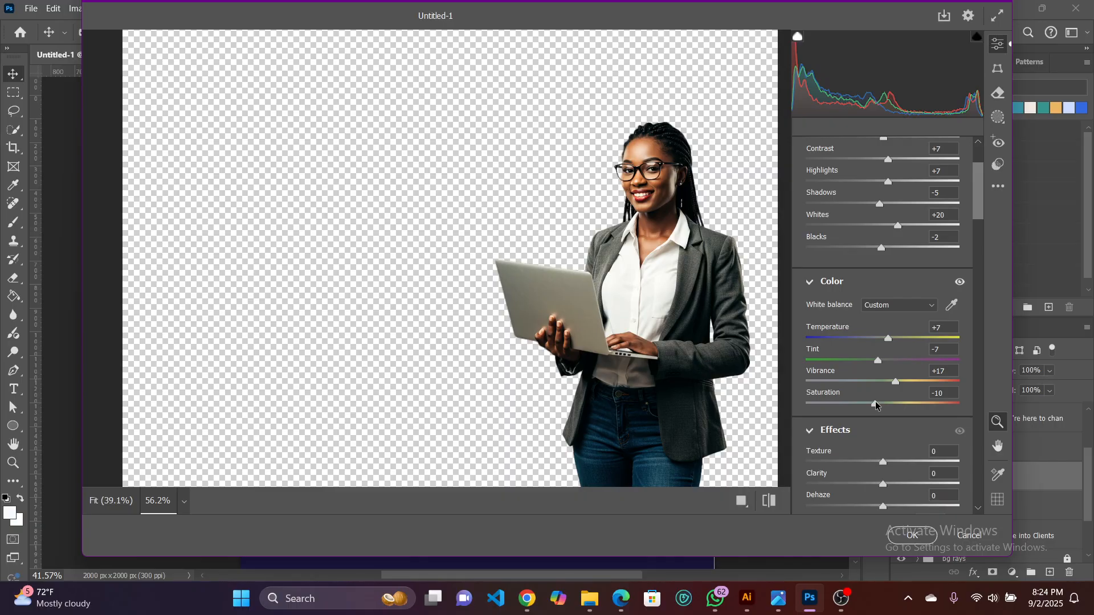
left_click_drag(876, 405, 872, 406)
Set the photo's effects to Texture +14, Clarity +14 and Vignette -4.
scroll(880, 387, "down", 3)
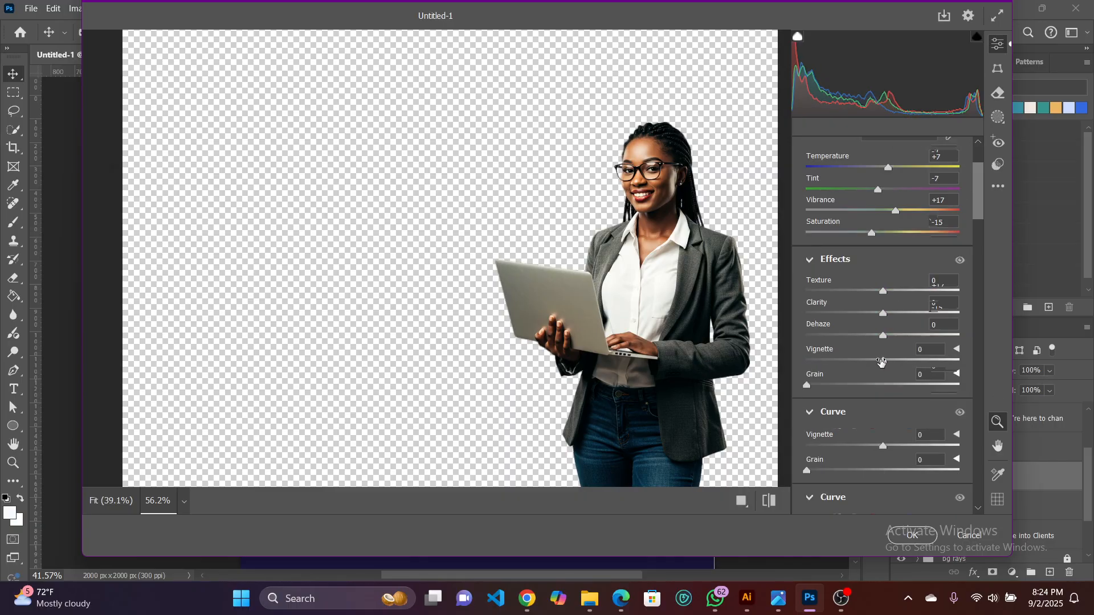
left_click_drag(883, 295, 896, 296)
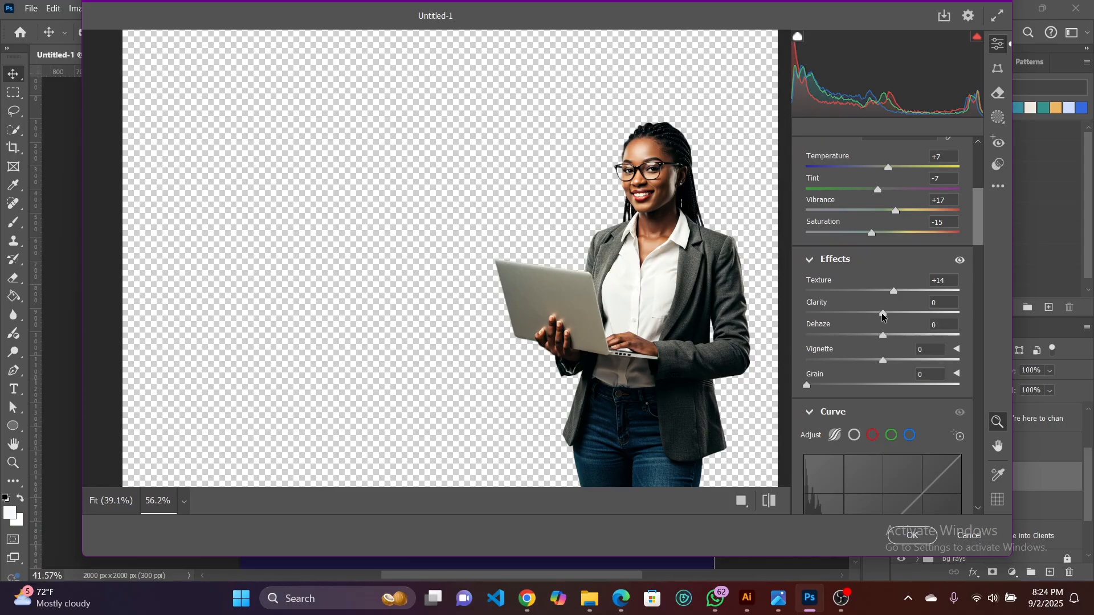
left_click_drag(884, 314, 894, 320)
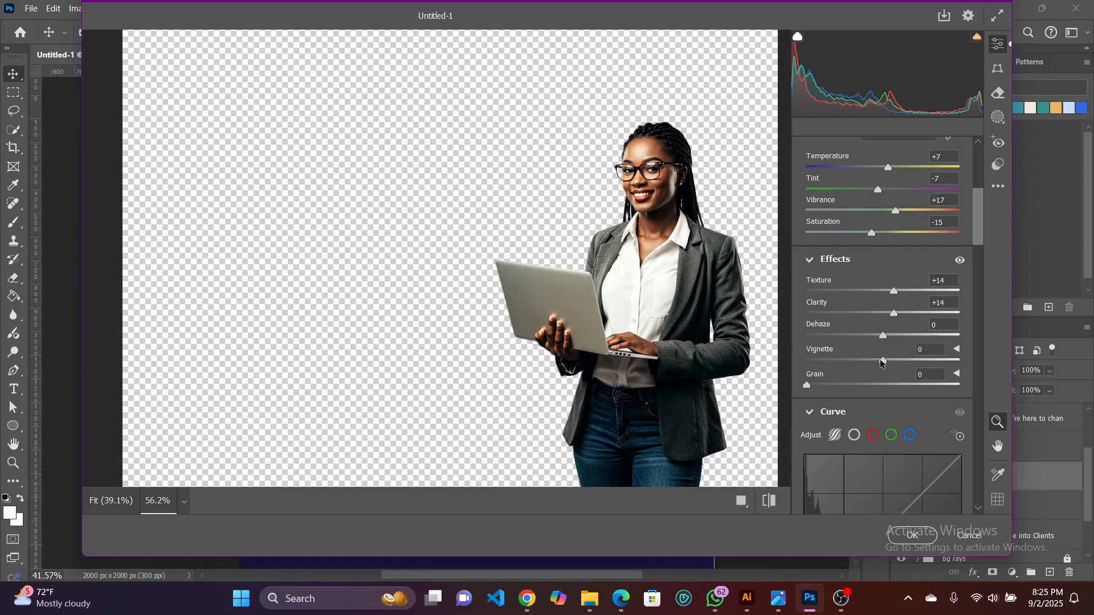
mouse_move(882, 363)
left_mouse_down()
mouse_move(854, 365)
mouse_move(880, 362)
left_mouse_up()
Look through the Curve controls and the Color Mixer's hue, saturation and luminance adjustments.
scroll(916, 389, "down", 3)
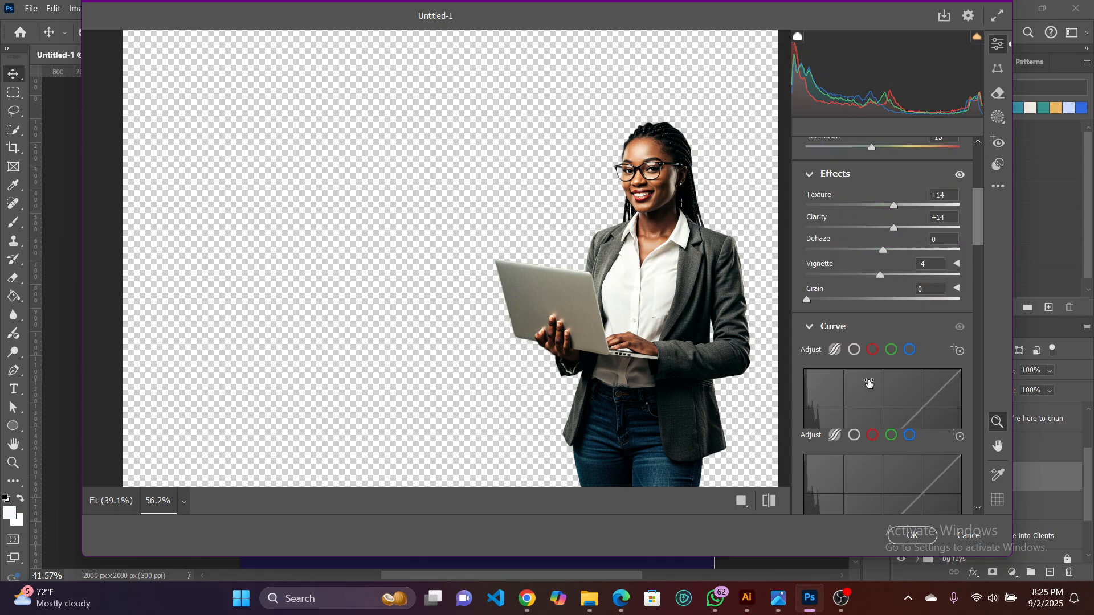
scroll(973, 327, "down", 2)
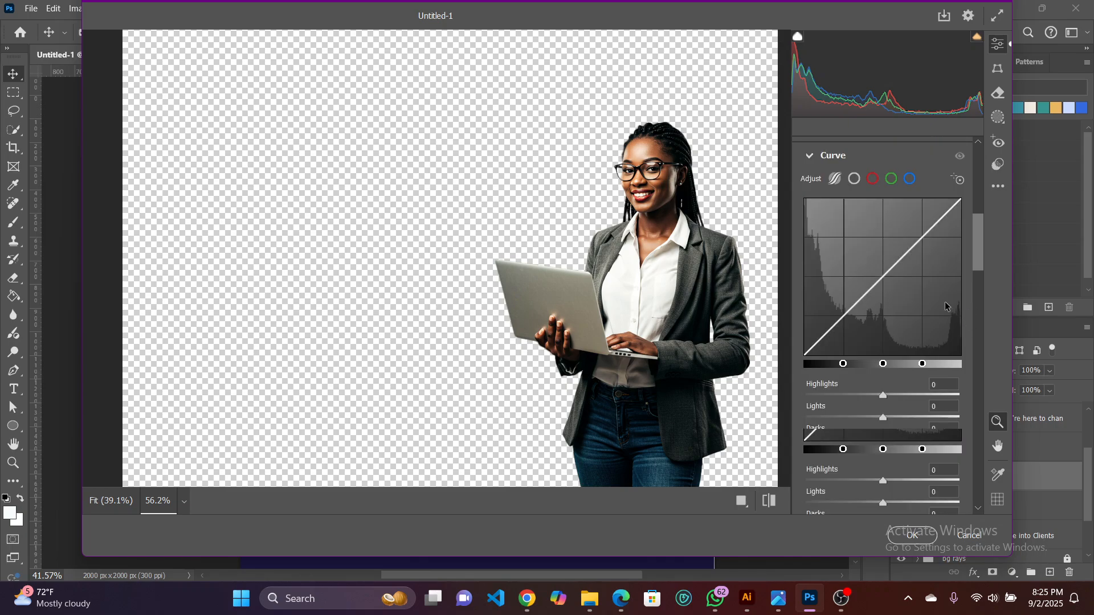
scroll(806, 414, "down", 4)
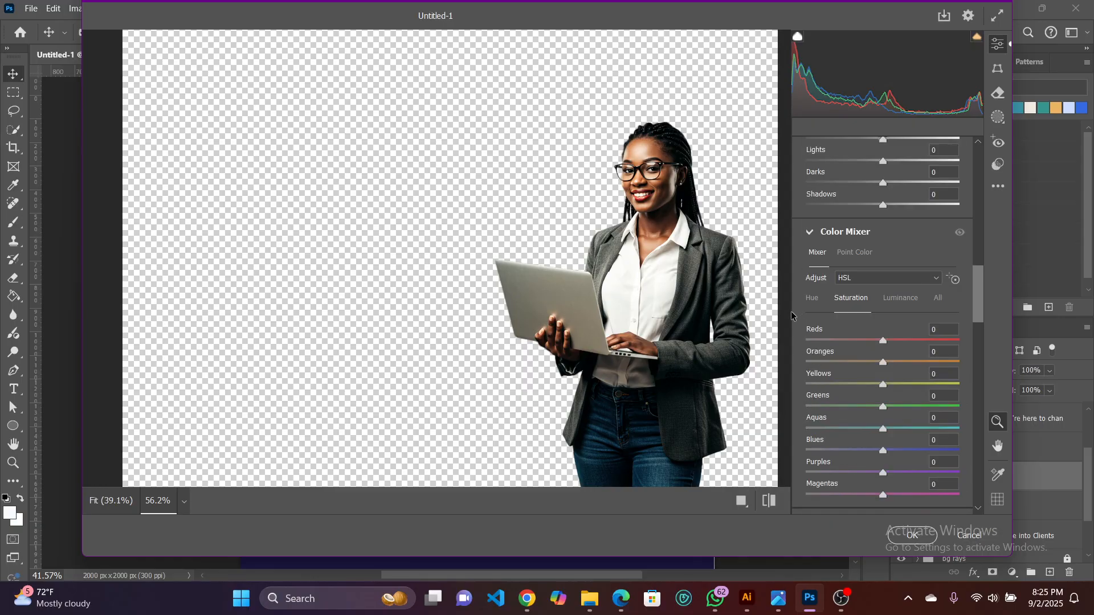
scroll(795, 308, "down", 2)
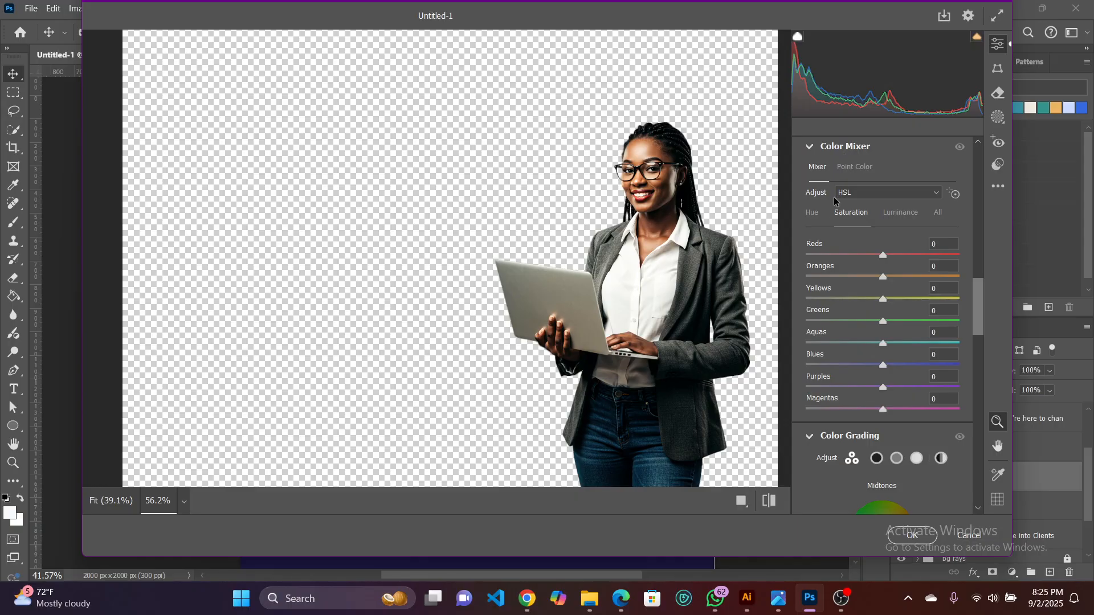
left_click(814, 219)
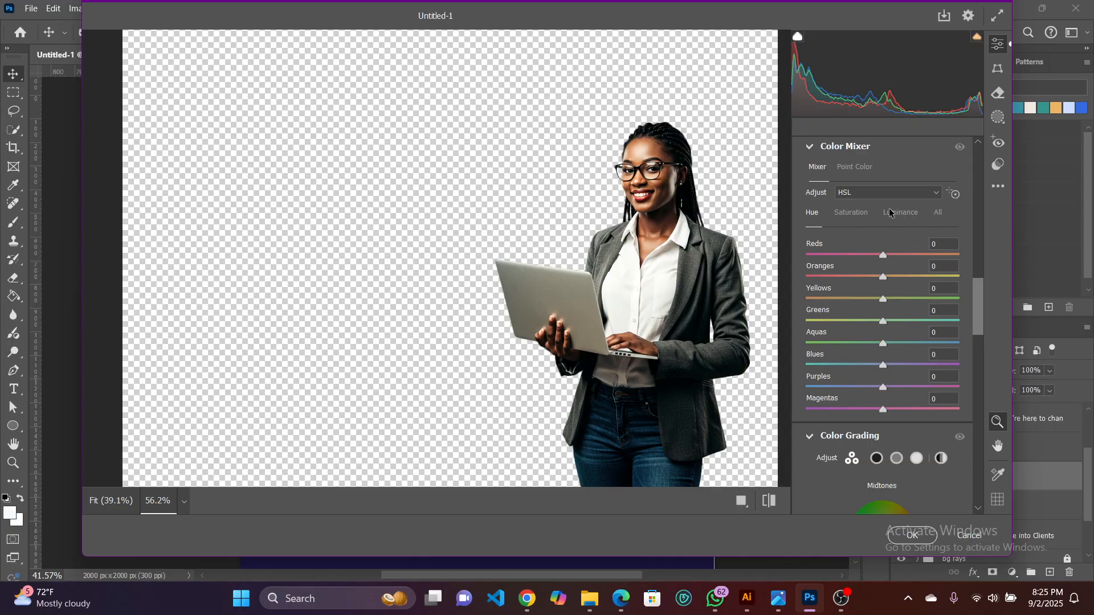
left_click(854, 214)
left_click(890, 215)
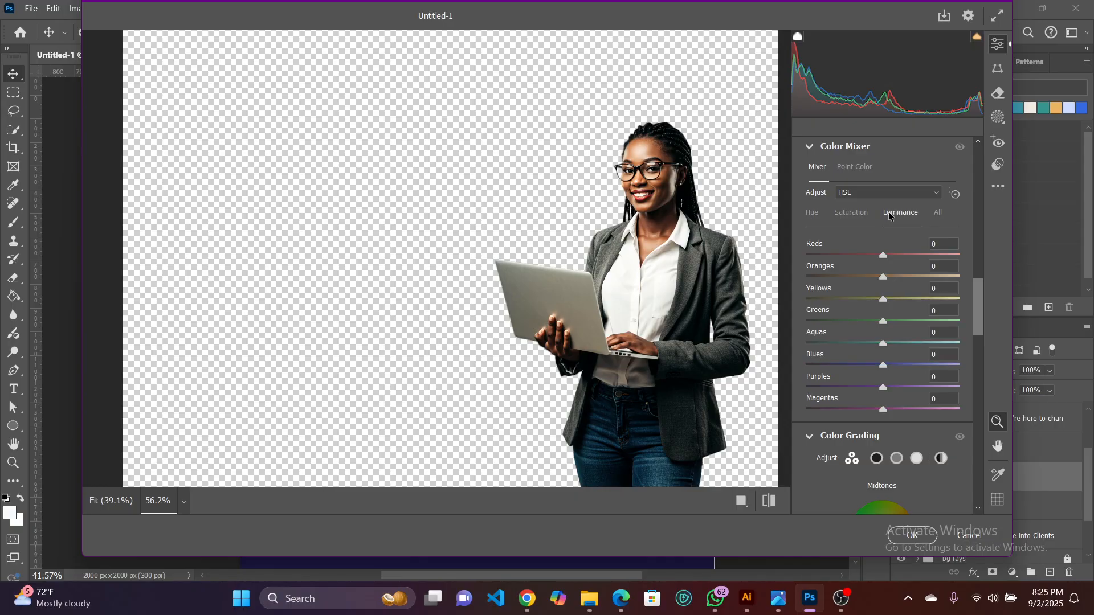
Try Color Mixer hue shifts of Oranges +19 and Blues +100, and reset both hues to 0.
left_click(813, 216)
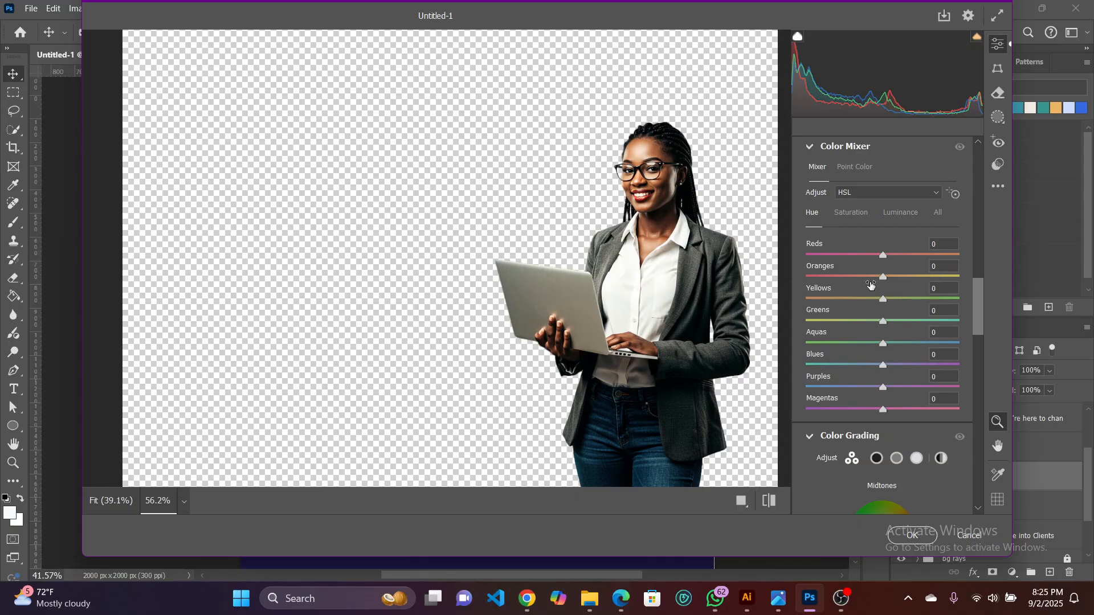
mouse_move(884, 278)
left_mouse_down()
mouse_move(818, 278)
mouse_move(897, 279)
left_mouse_up()
left_click_drag(891, 365, 968, 364)
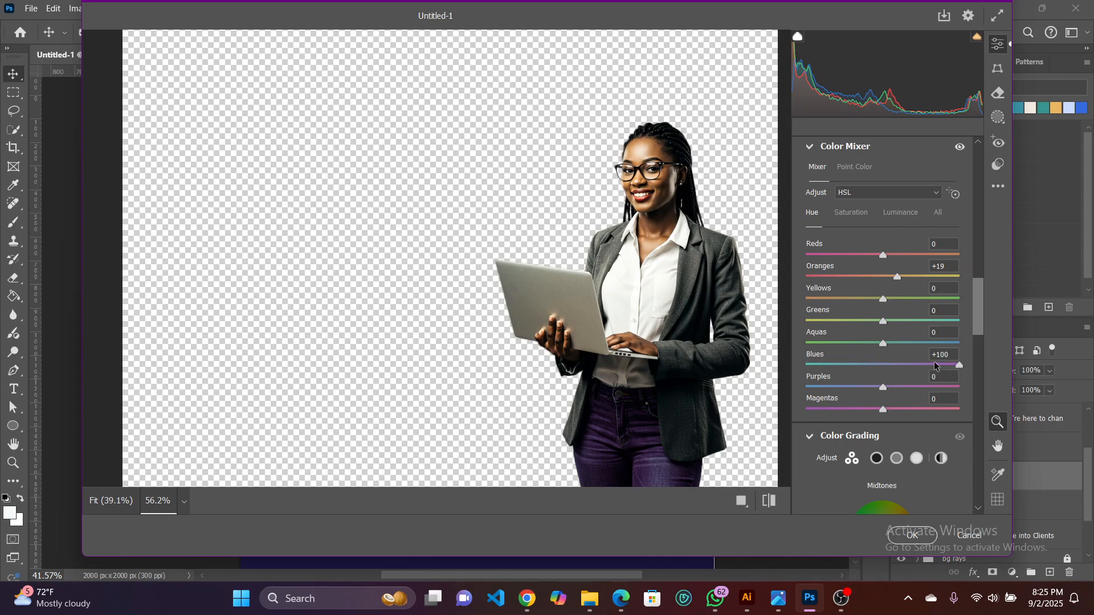
left_click_drag(870, 364, 887, 365)
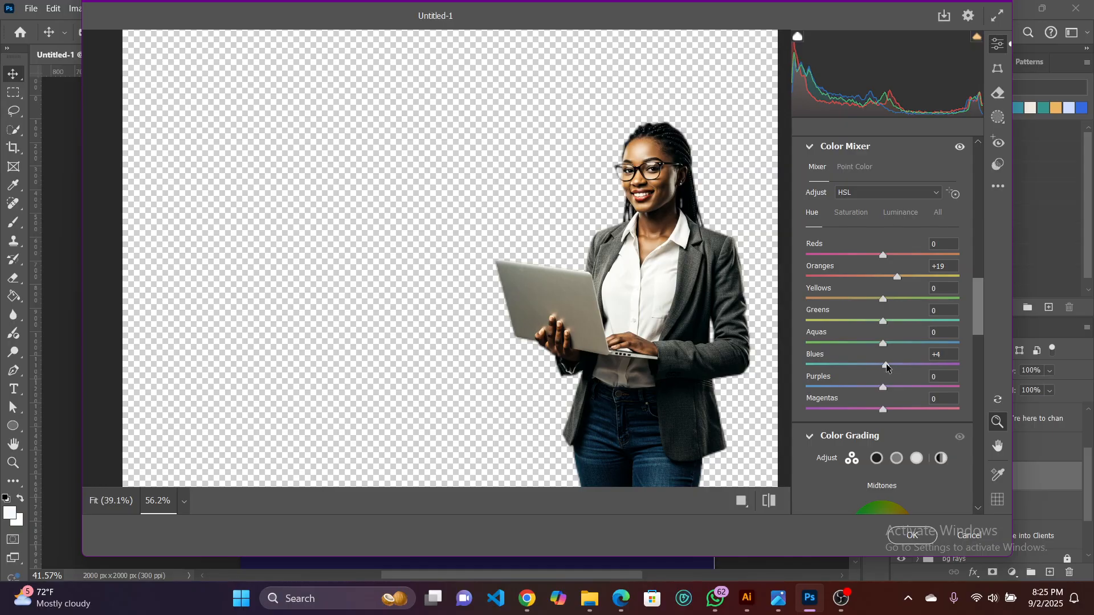
double_click(887, 366)
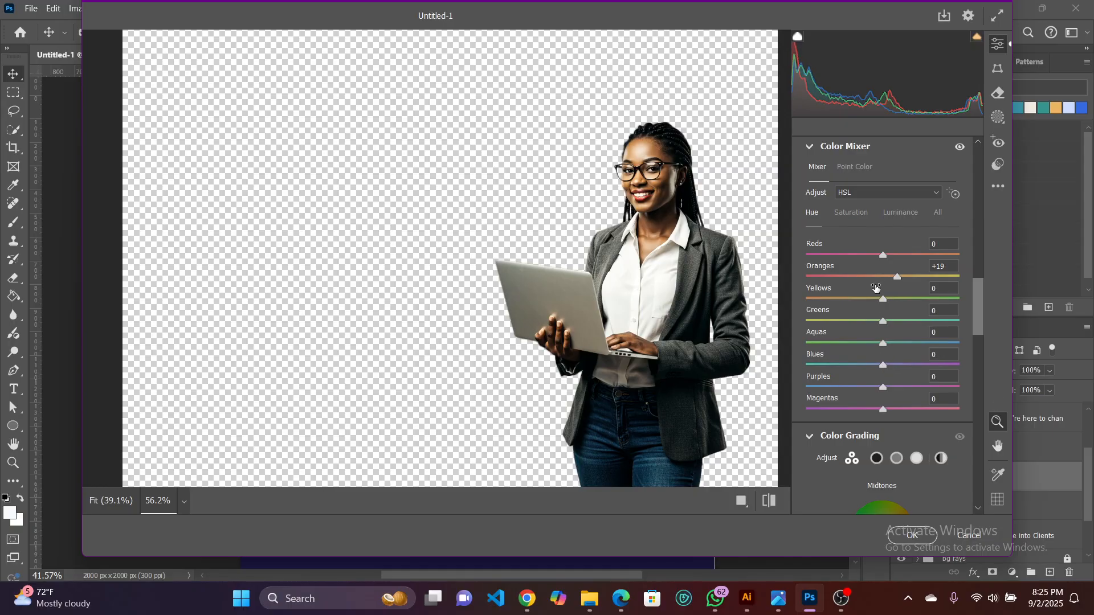
left_click_drag(887, 276, 884, 279)
double_click(884, 278)
Set Color Mixer saturation to Reds +12, Oranges +16, Greens +21, Aquas +12, Blues +59, Purples -2, Magentas +10, and fine-tune the Oranges luminance.
left_click(852, 219)
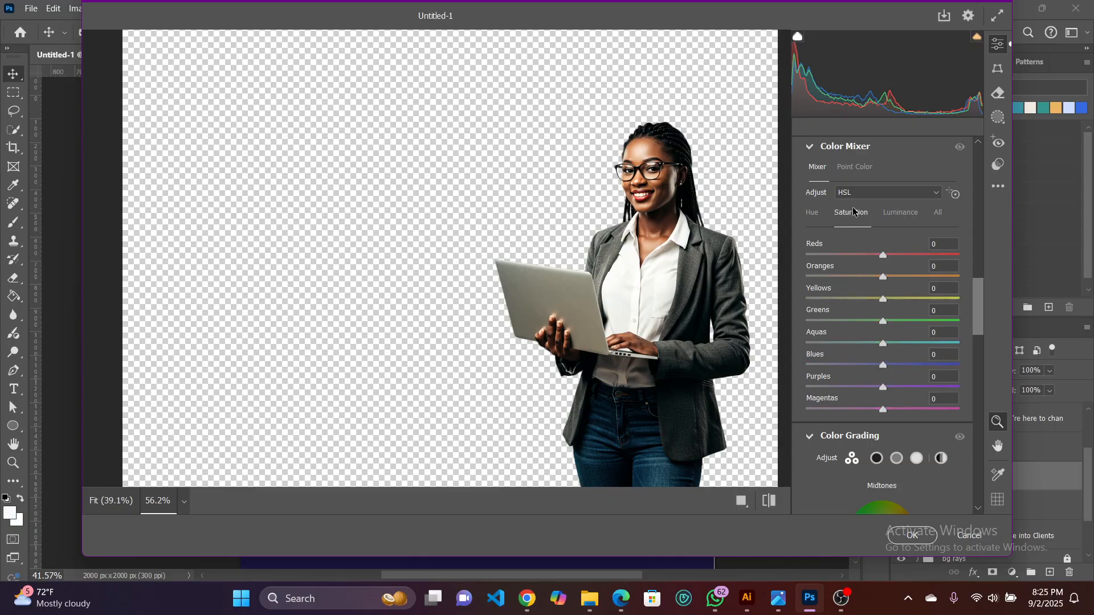
left_click_drag(882, 359, 930, 360)
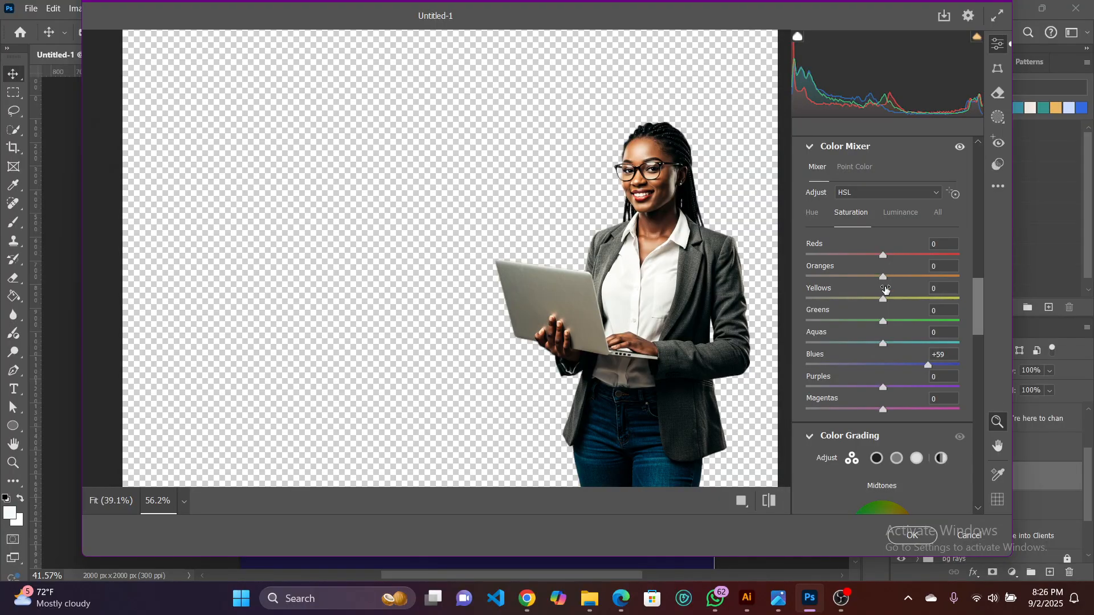
mouse_move(884, 278)
left_mouse_down()
mouse_move(898, 279)
mouse_move(895, 256)
mouse_move(932, 255)
mouse_move(883, 257)
mouse_move(893, 259)
left_mouse_up()
left_click_drag(882, 321, 894, 343)
left_click_drag(883, 387, 890, 410)
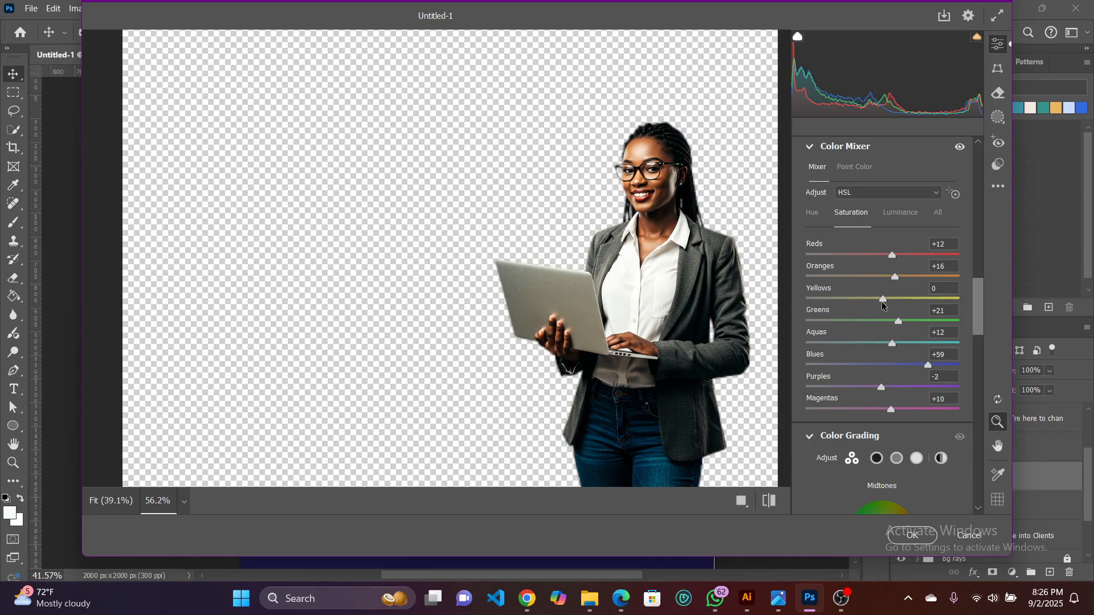
left_click(901, 213)
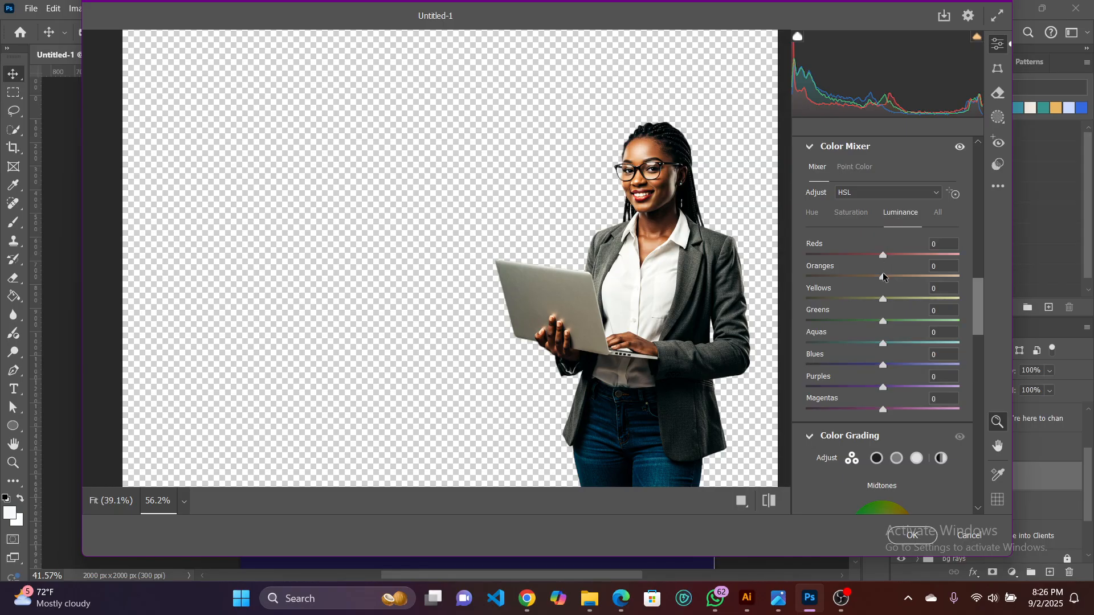
mouse_move(883, 275)
left_mouse_down()
mouse_move(809, 283)
mouse_move(945, 282)
mouse_move(880, 286)
left_mouse_up()
Tint the photo's shadows blue in Color Grading with hue 221 and saturation 17.
scroll(887, 428, "down", 3)
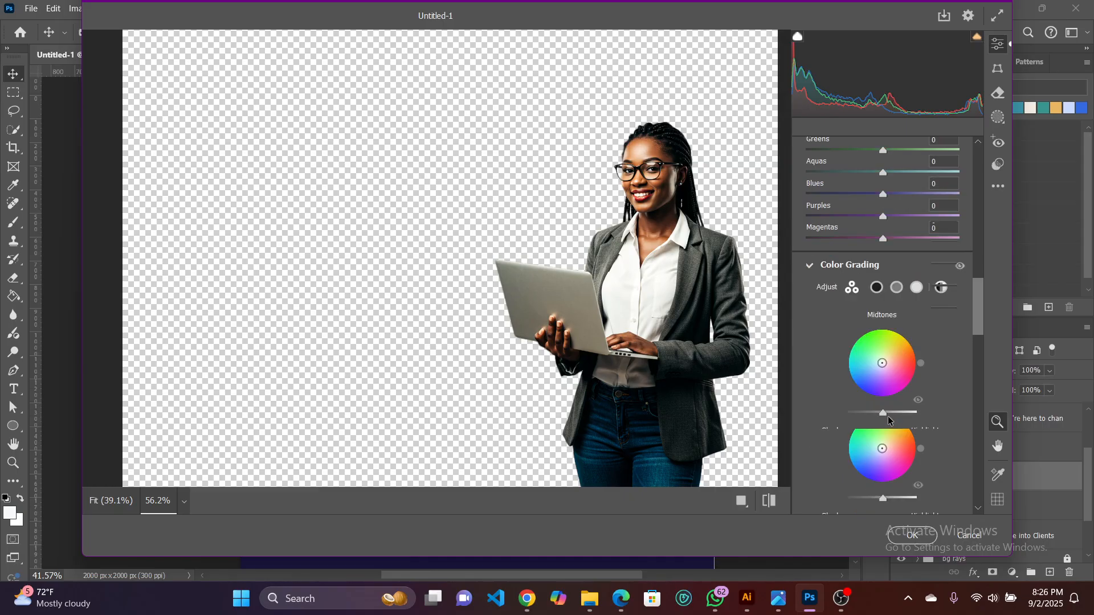
scroll(889, 421, "down", 1)
scroll(827, 269, "up", 1)
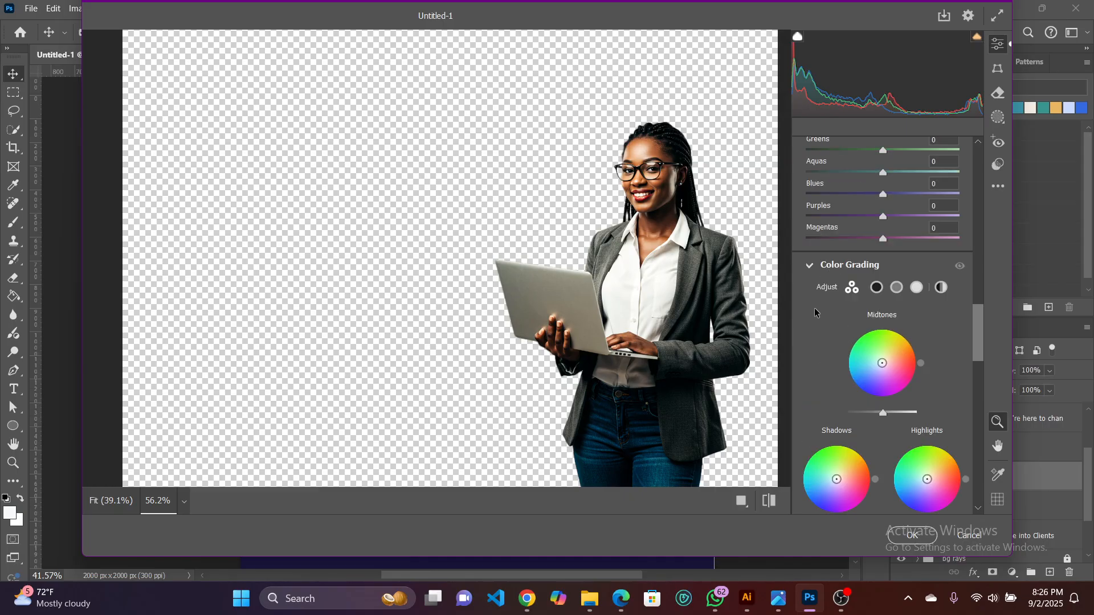
scroll(826, 322, "down", 1)
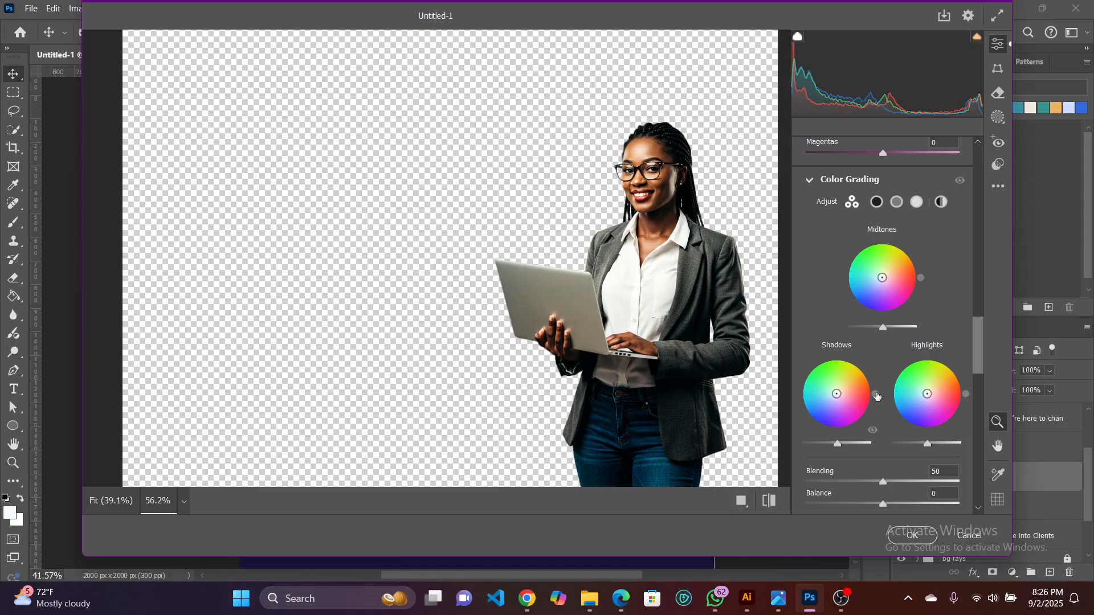
left_click_drag(876, 396, 806, 415)
left_click_drag(804, 416, 805, 418)
left_click_drag(805, 419, 832, 397)
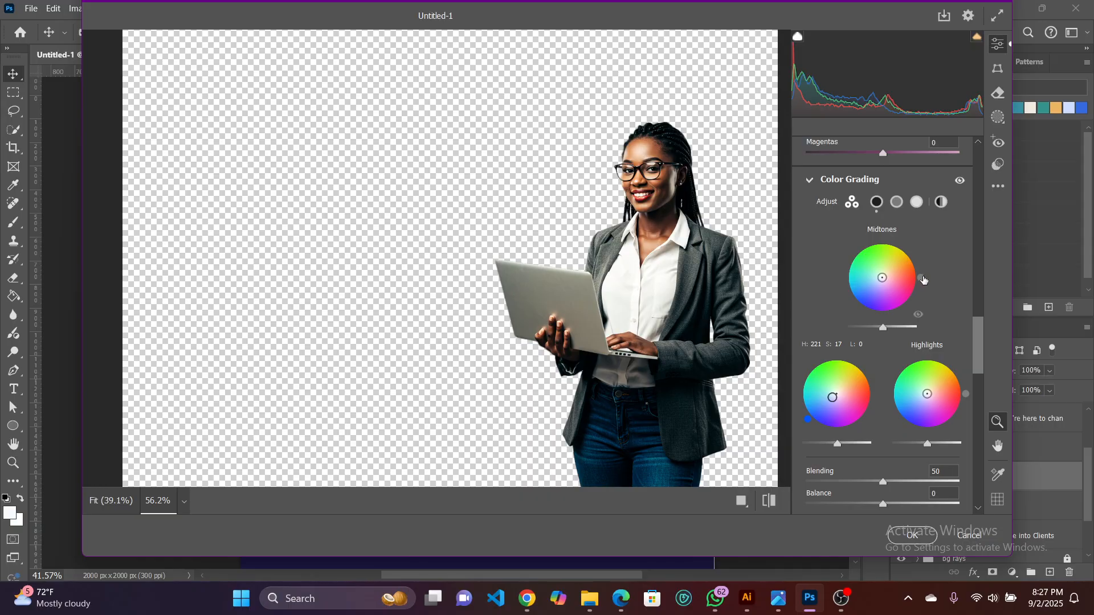
Grade the midtones yellow at about hue 63 and the highlights pink at hue 321 with saturation 27.
left_click_drag(923, 279, 898, 250)
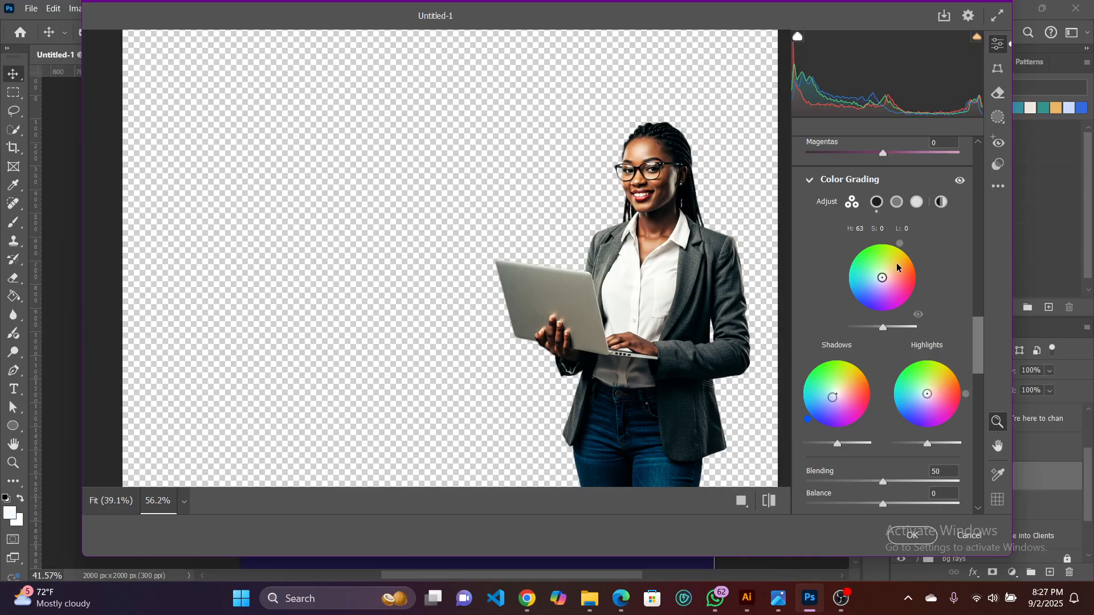
left_click_drag(882, 278, 886, 268)
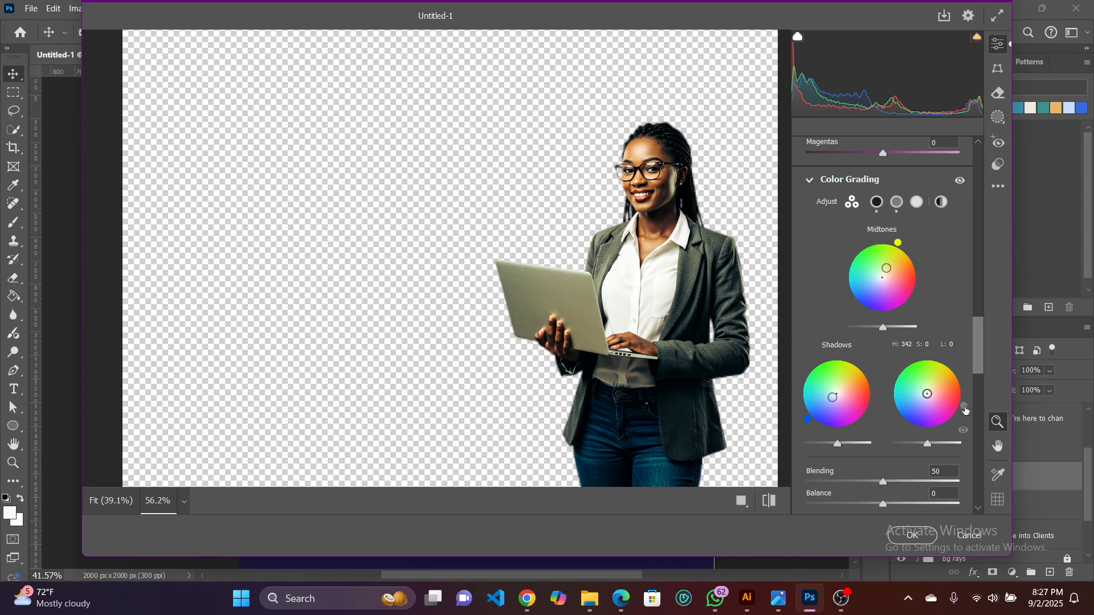
left_click_drag(965, 421, 965, 423)
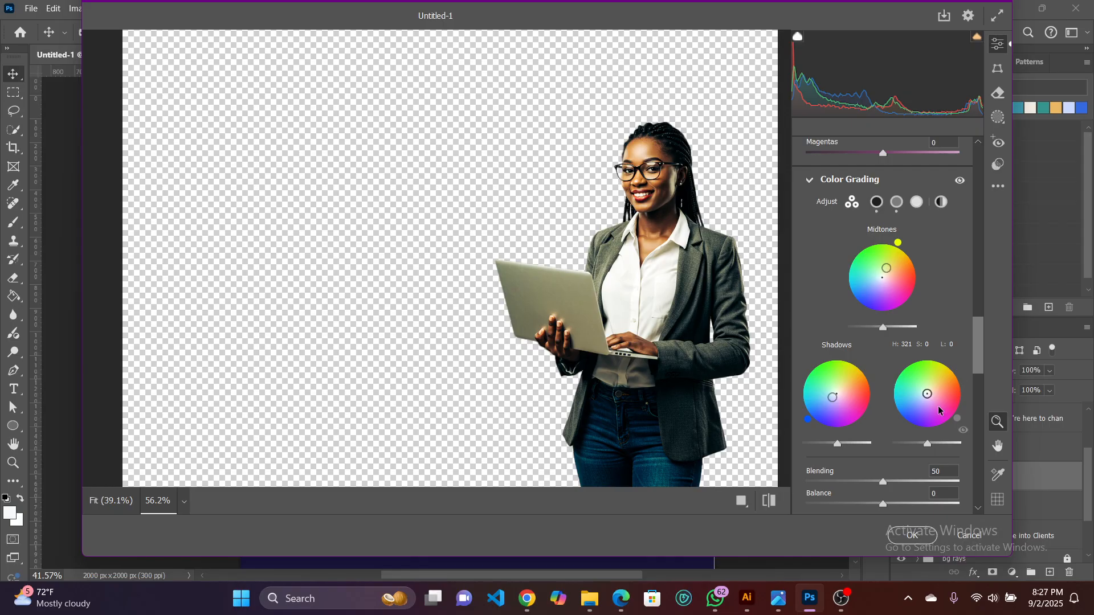
left_click_drag(927, 394, 934, 399)
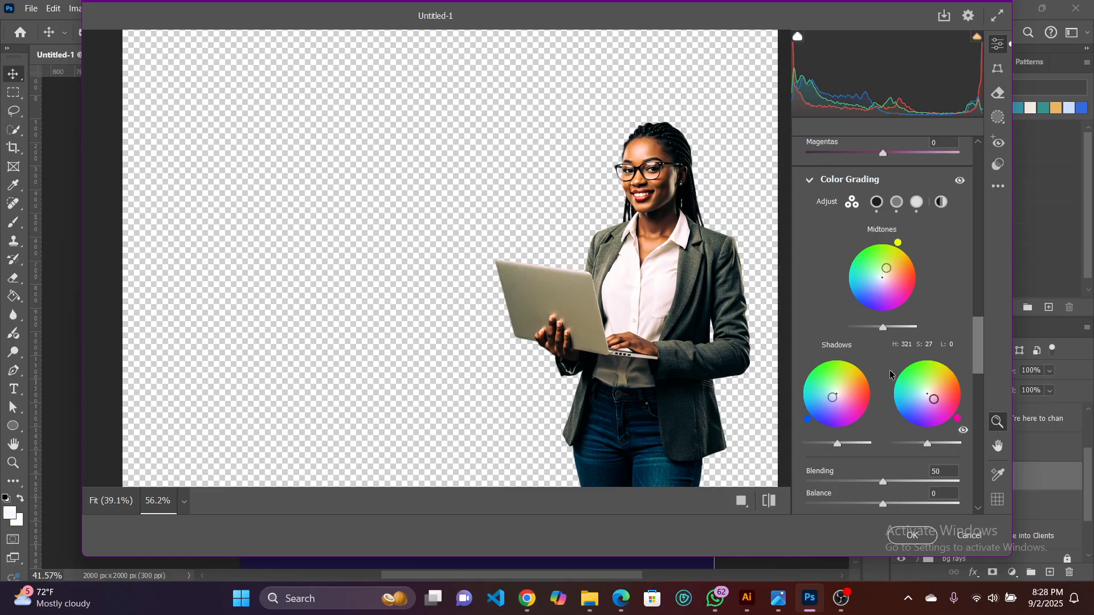
Set the photo's Sharpening to 10 in the Detail settings.
scroll(886, 381, "down", 3)
scroll(886, 381, "down", 2)
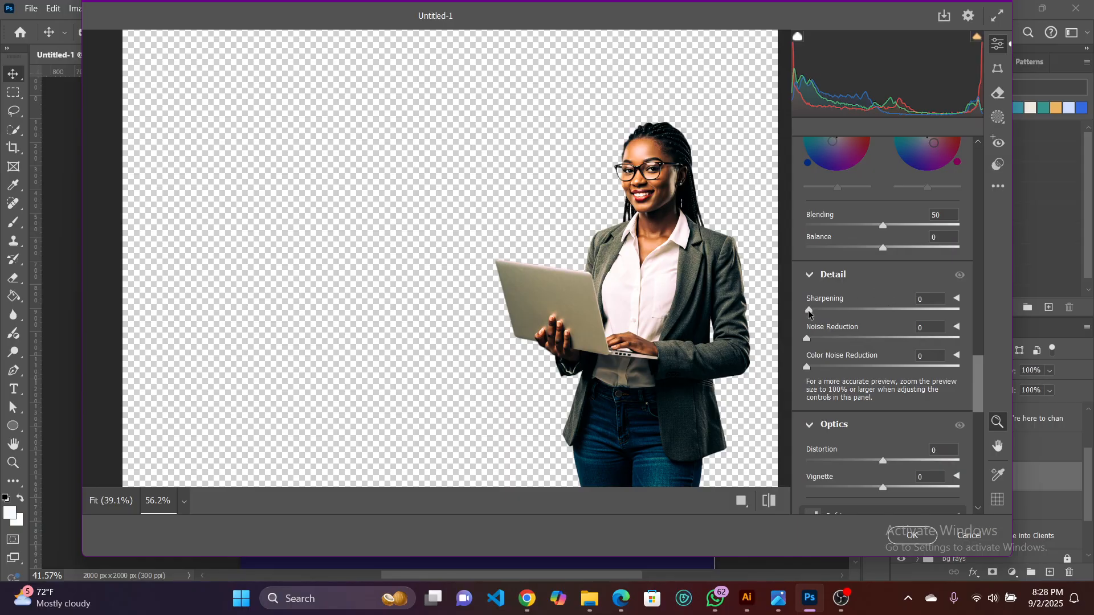
left_click_drag(807, 310, 817, 310)
Compare the woman's photo before and after the Camera Raw adjustments by repeatedly toggling between default and current settings.
scroll(855, 296, "down", 2)
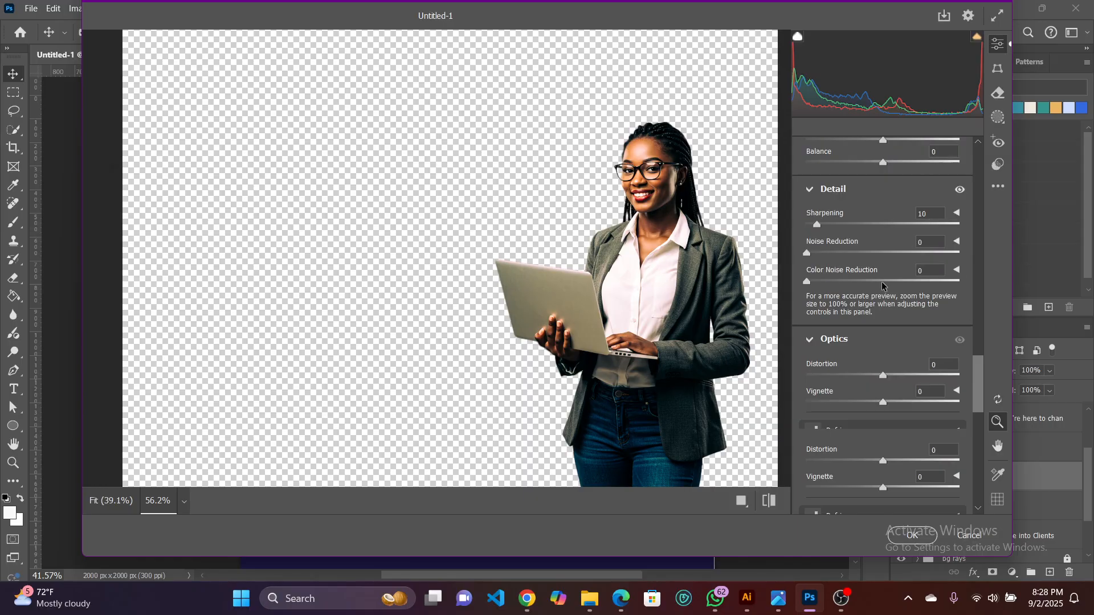
scroll(859, 292, "down", 6)
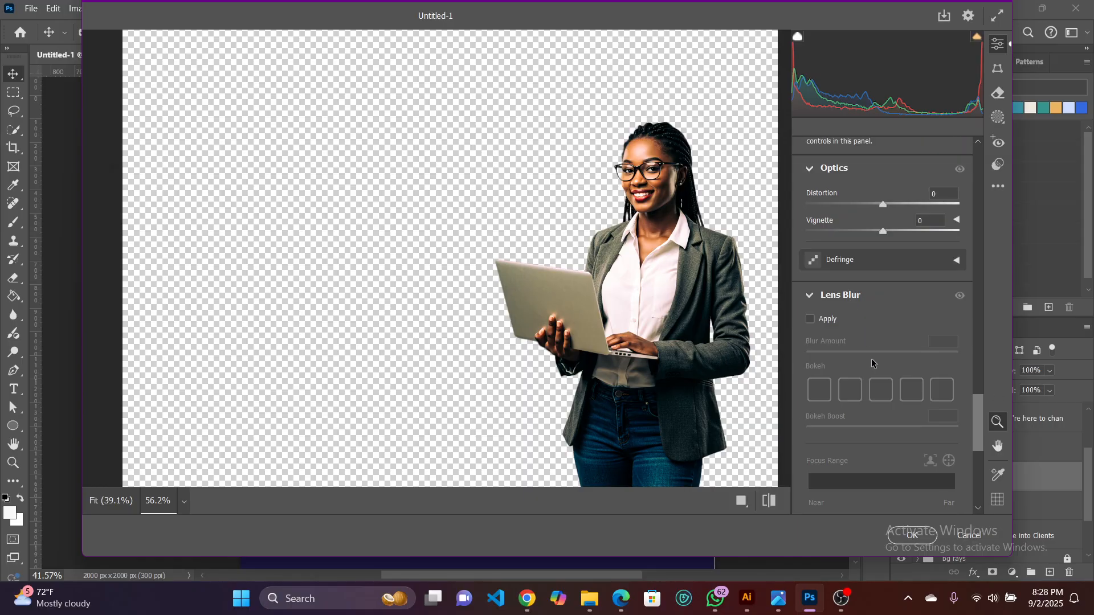
left_click(770, 502)
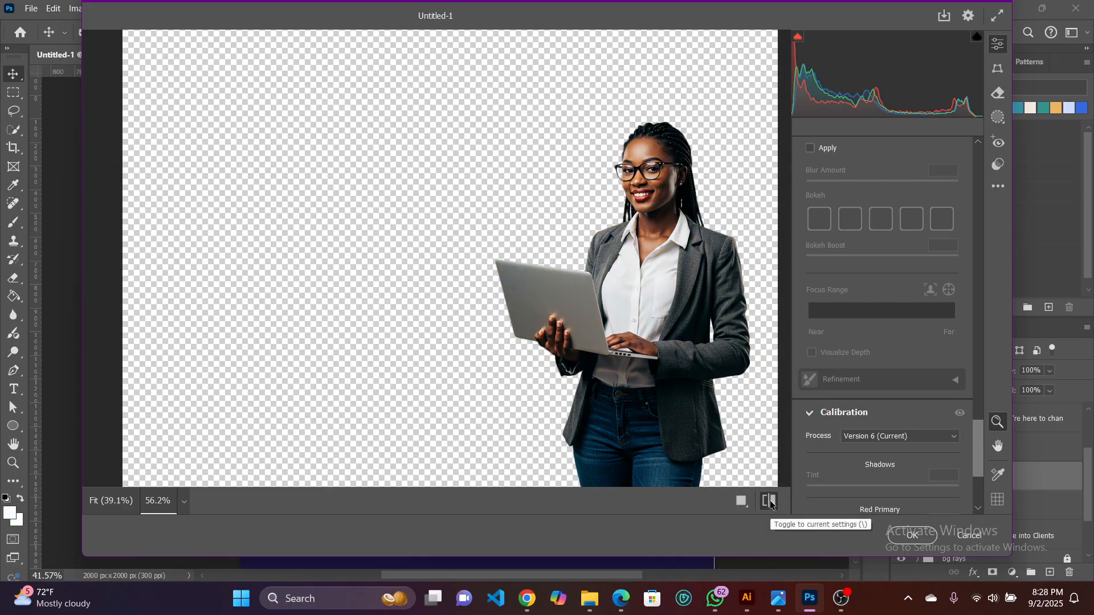
left_click(772, 501)
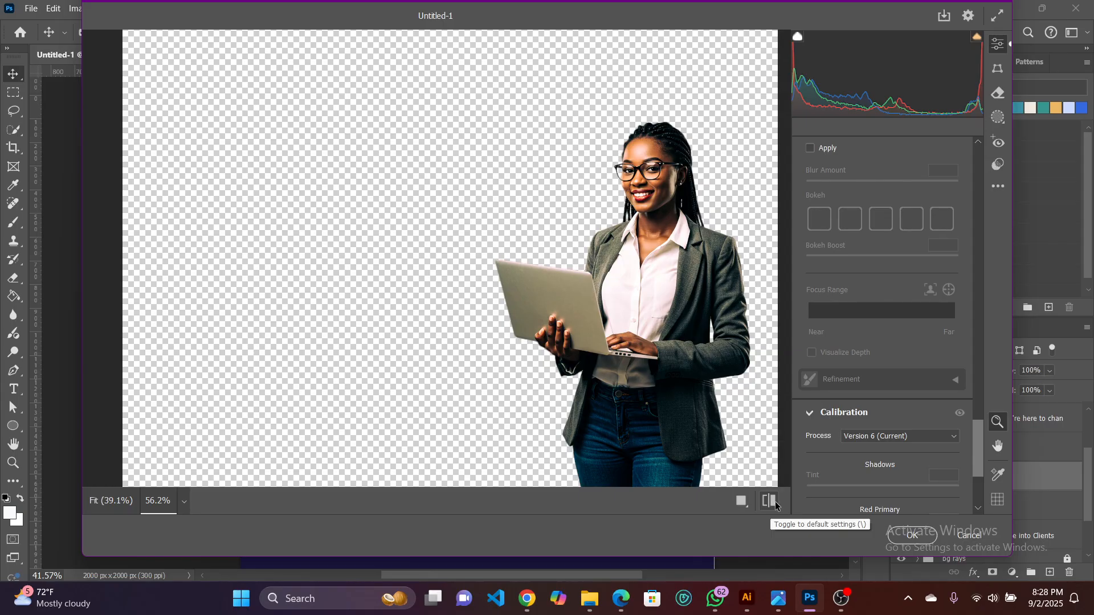
left_click(775, 502)
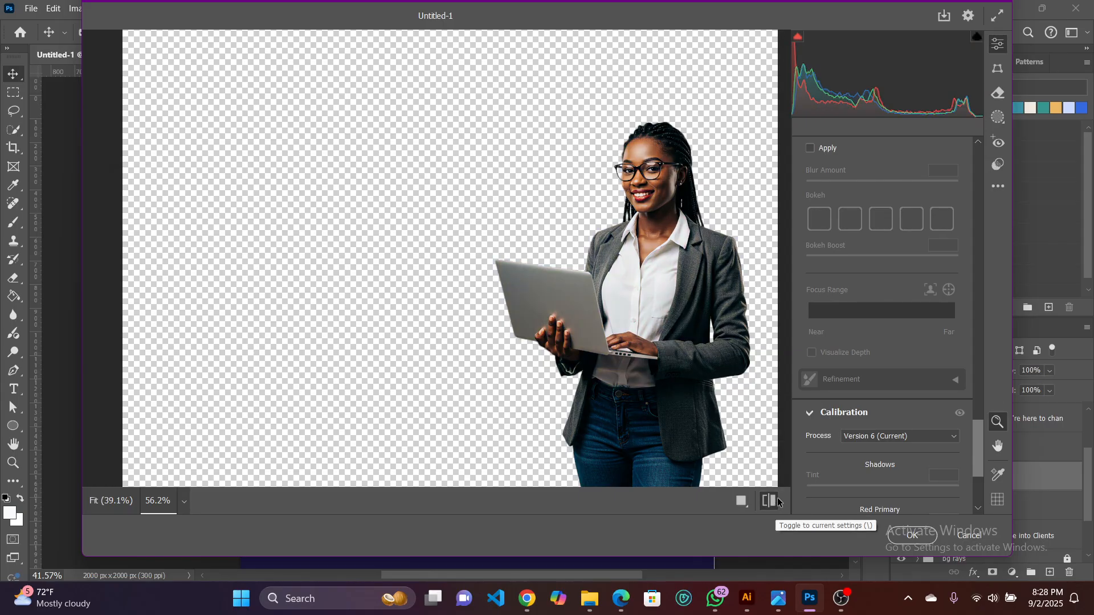
left_click(777, 499)
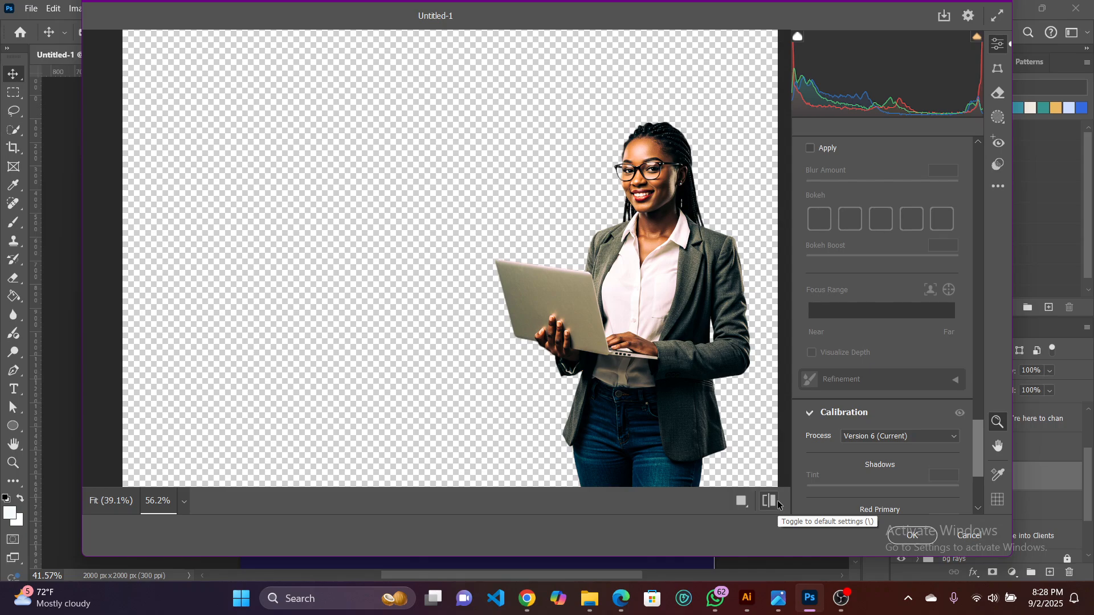
left_click(778, 501)
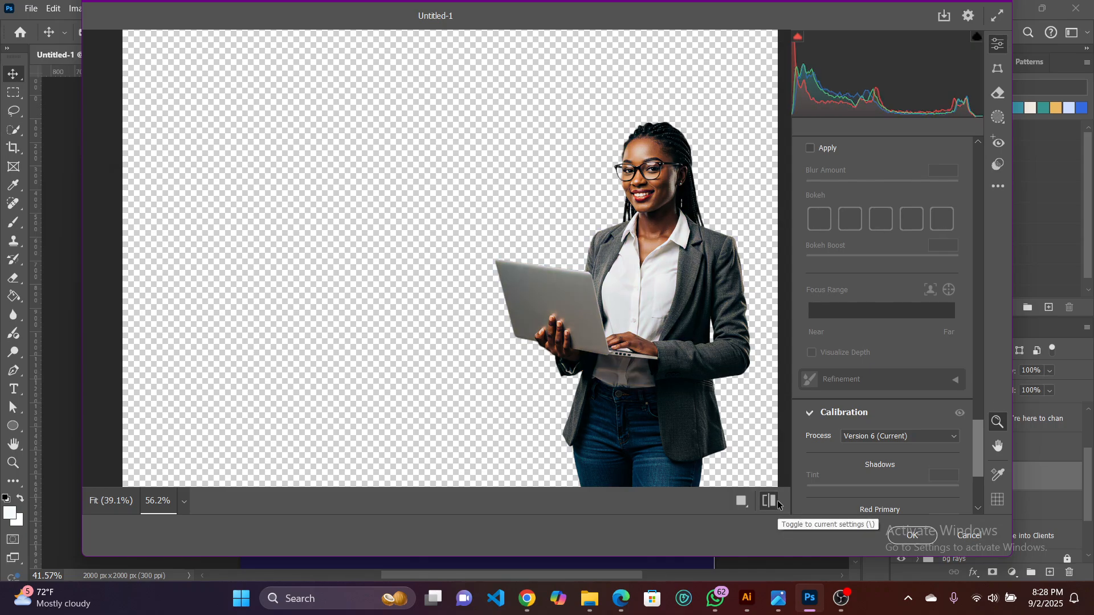
left_click(777, 500)
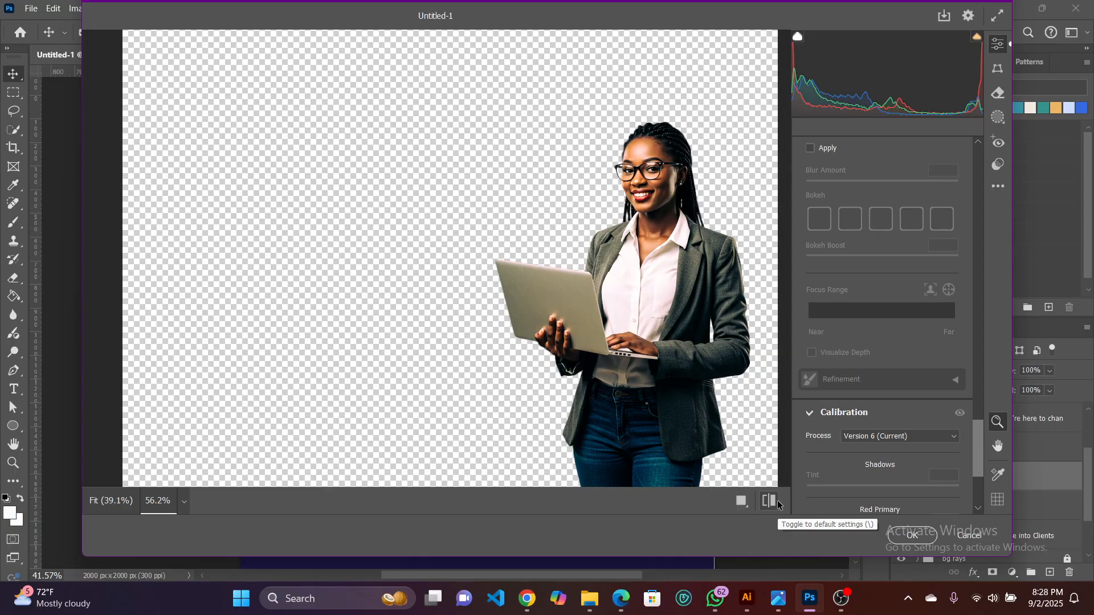
left_click(778, 500)
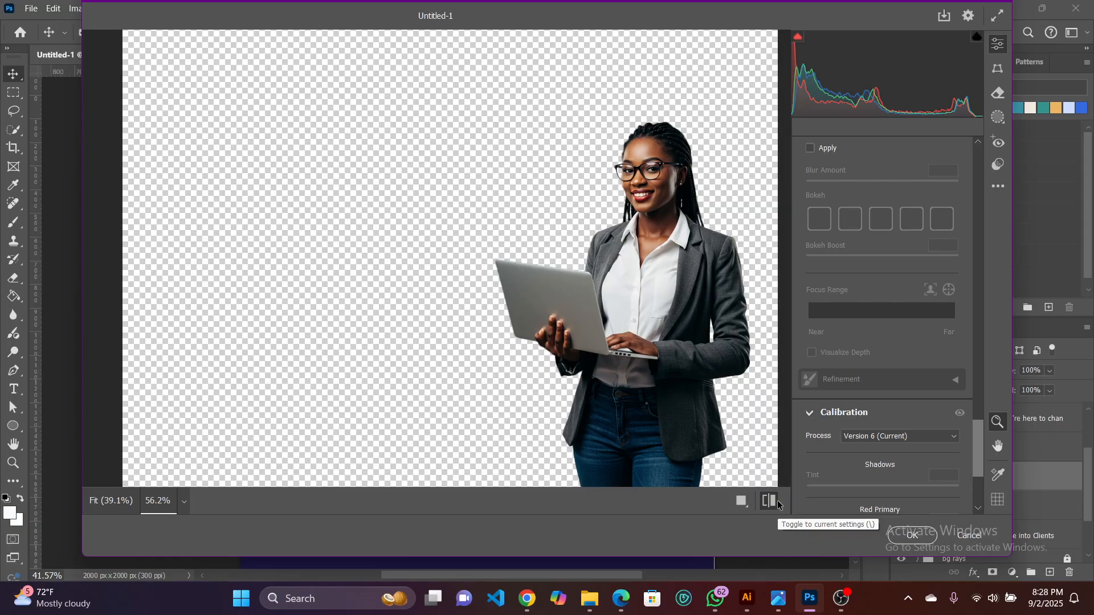
left_click(777, 500)
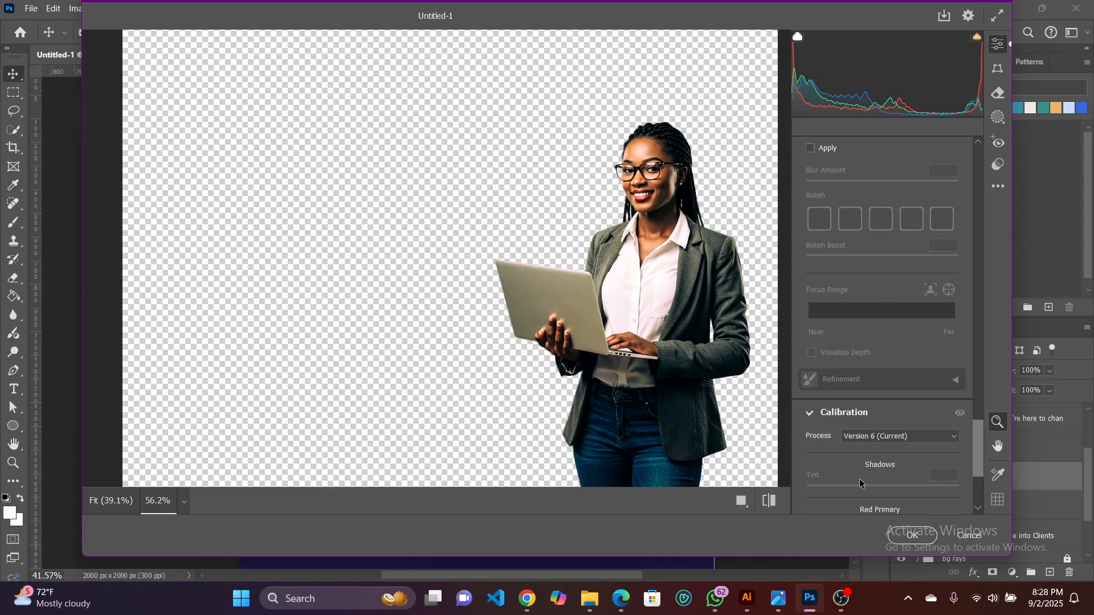
Apply the Camera Raw Filter adjustments to the woman's cut-out photo.
left_click(912, 534)
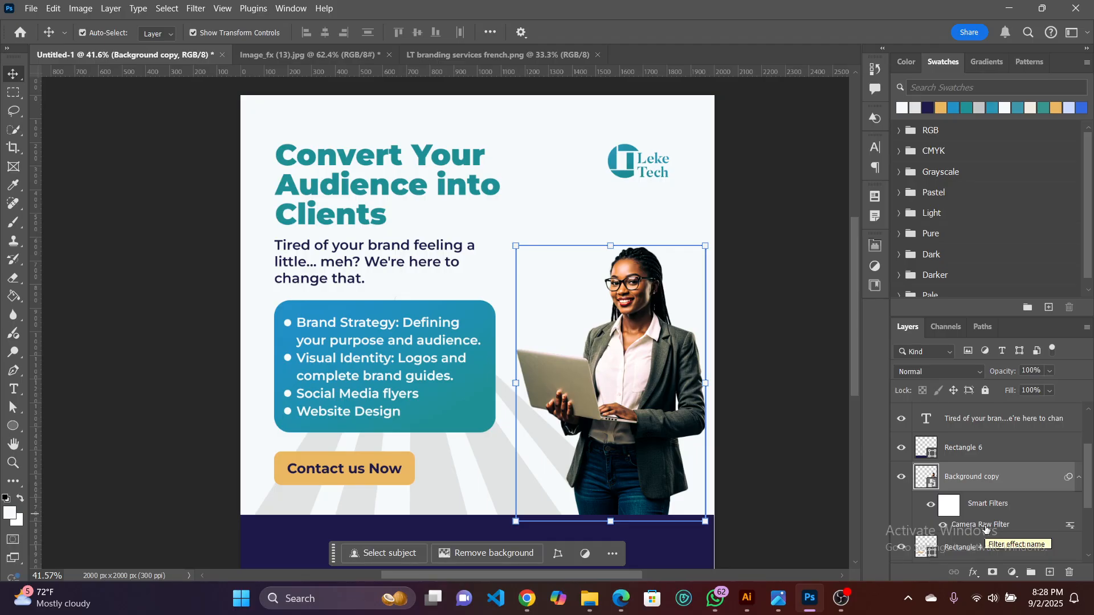
left_click(513, 246)
left_click(567, 246)
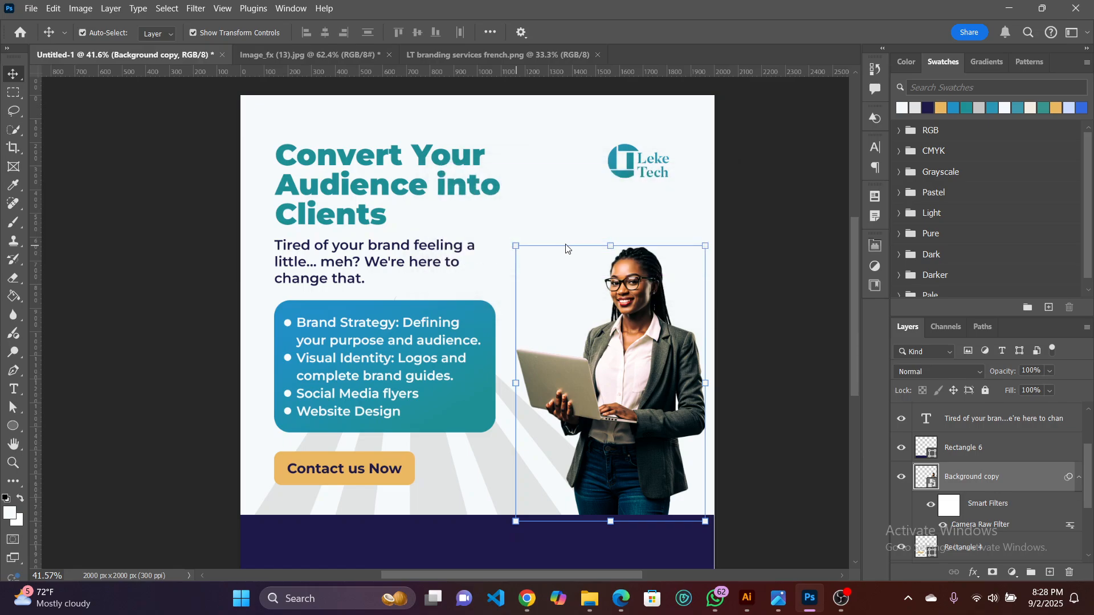
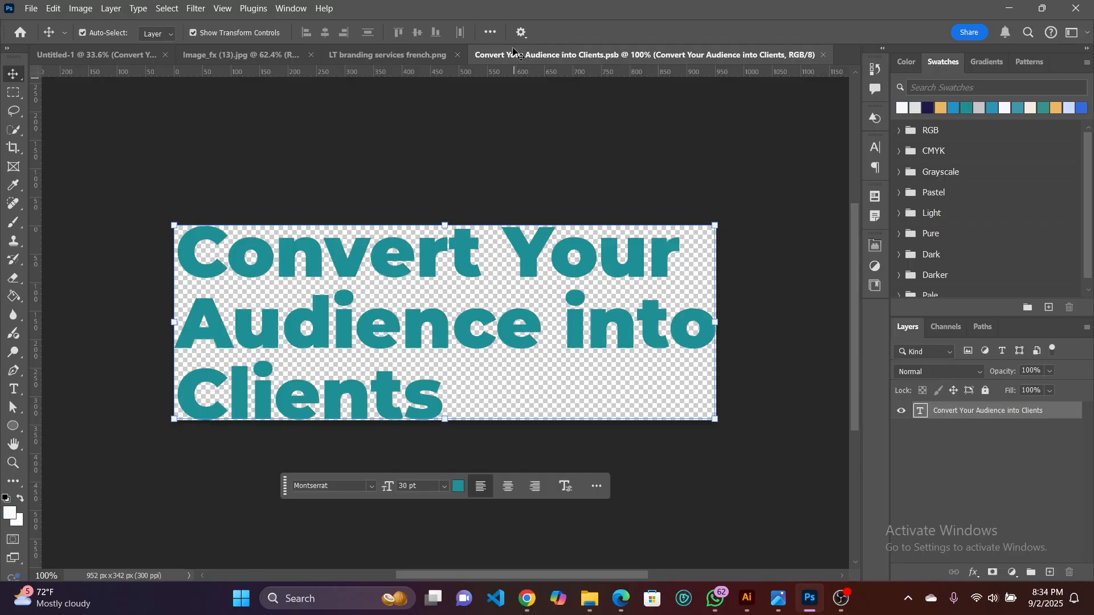
left_click(530, 176)
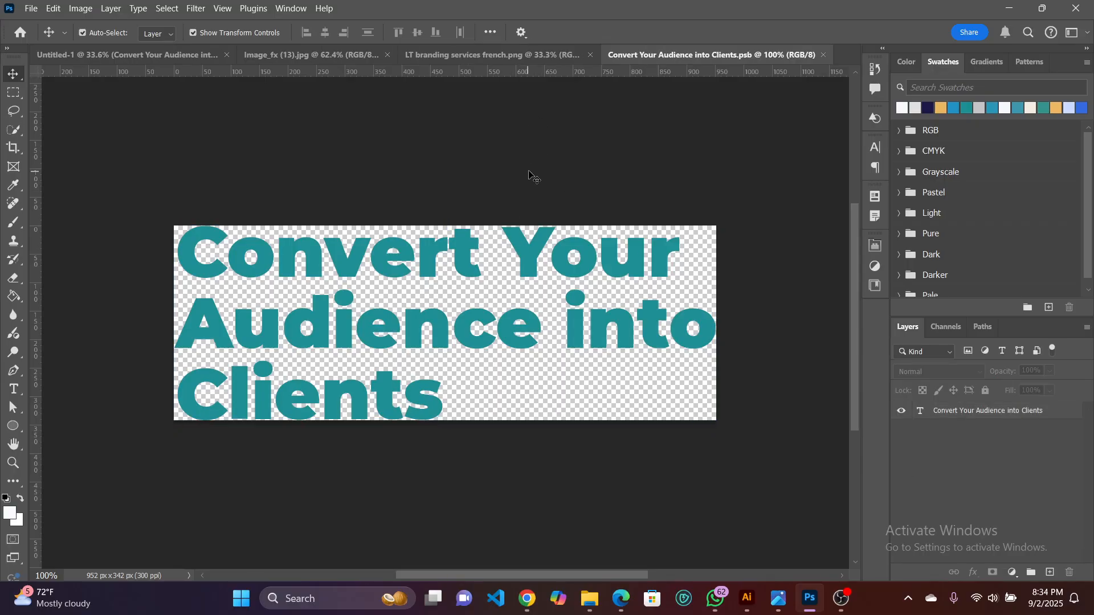
left_click(402, 311)
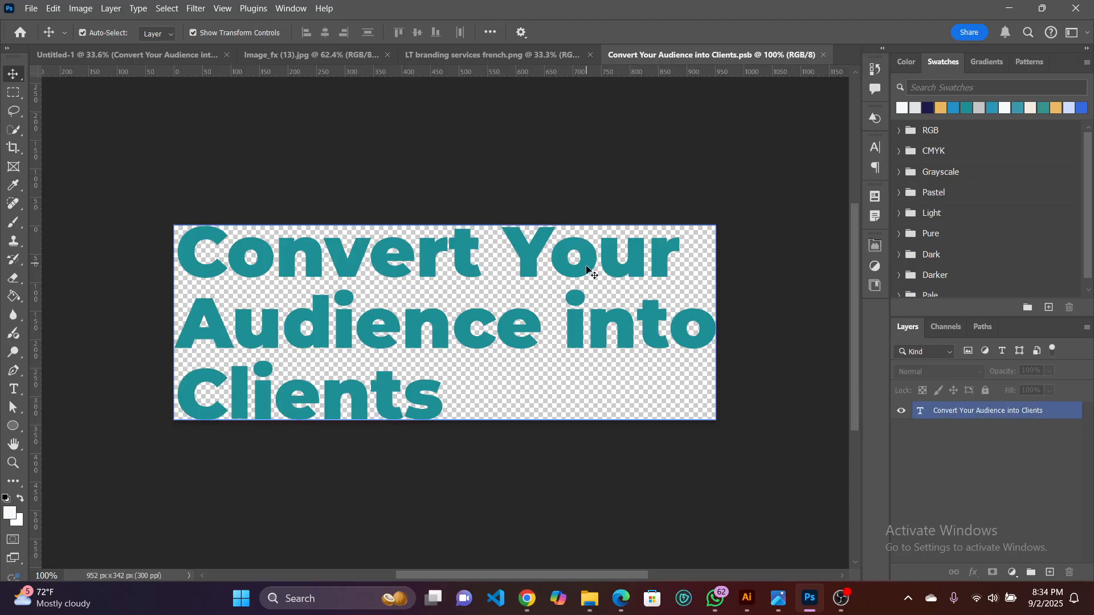
double_click(434, 326)
left_click(453, 326)
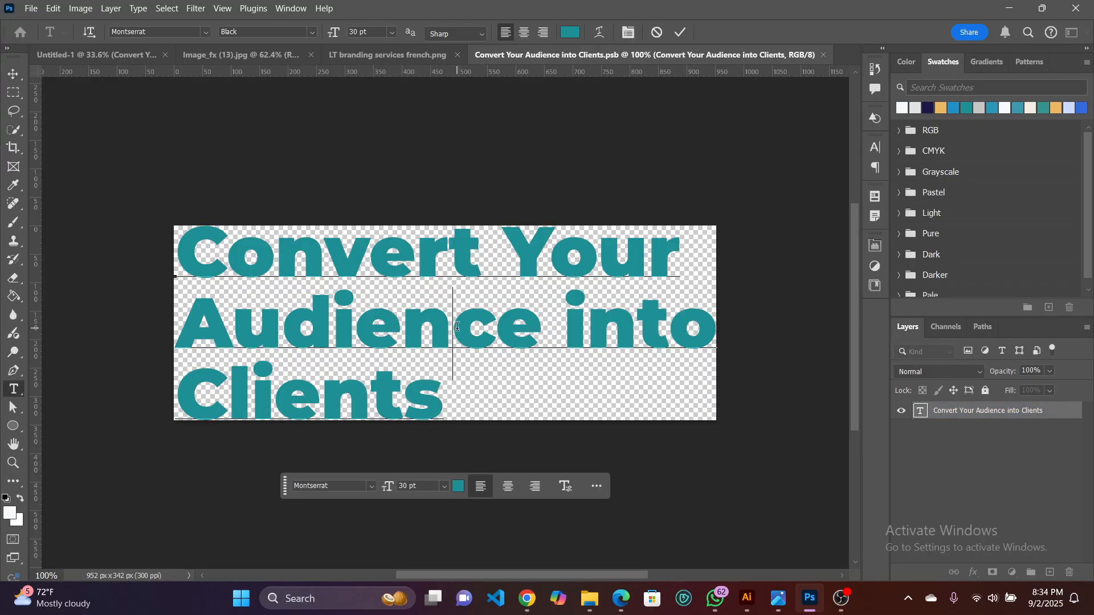
left_click(13, 74)
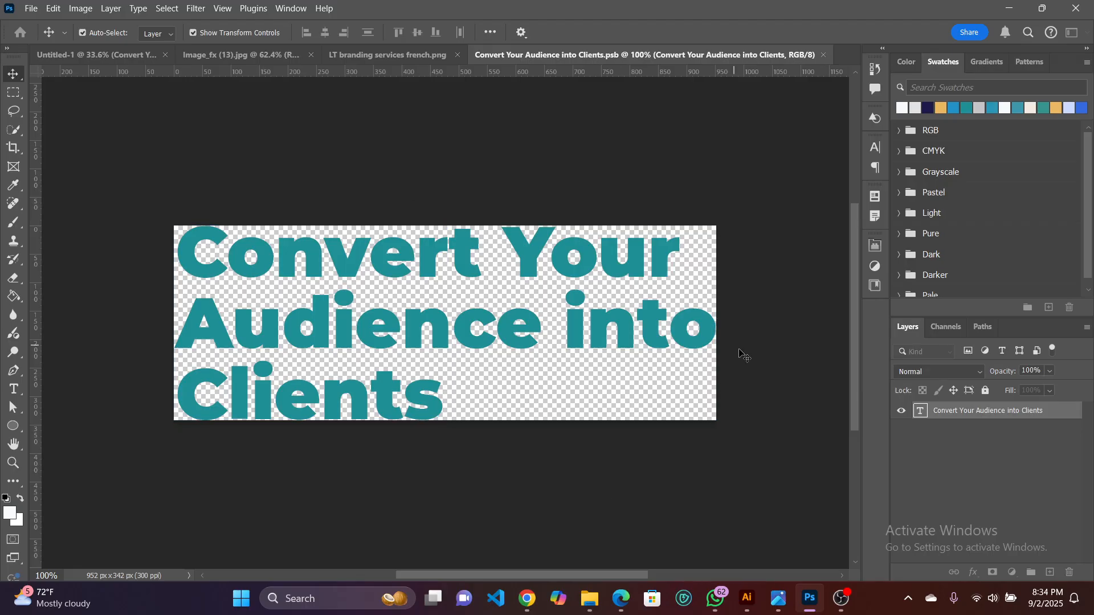
Add a Gradient Fill layer above the headline text and set the gradient's starting color stop to the blue swatch.
left_click(940, 464)
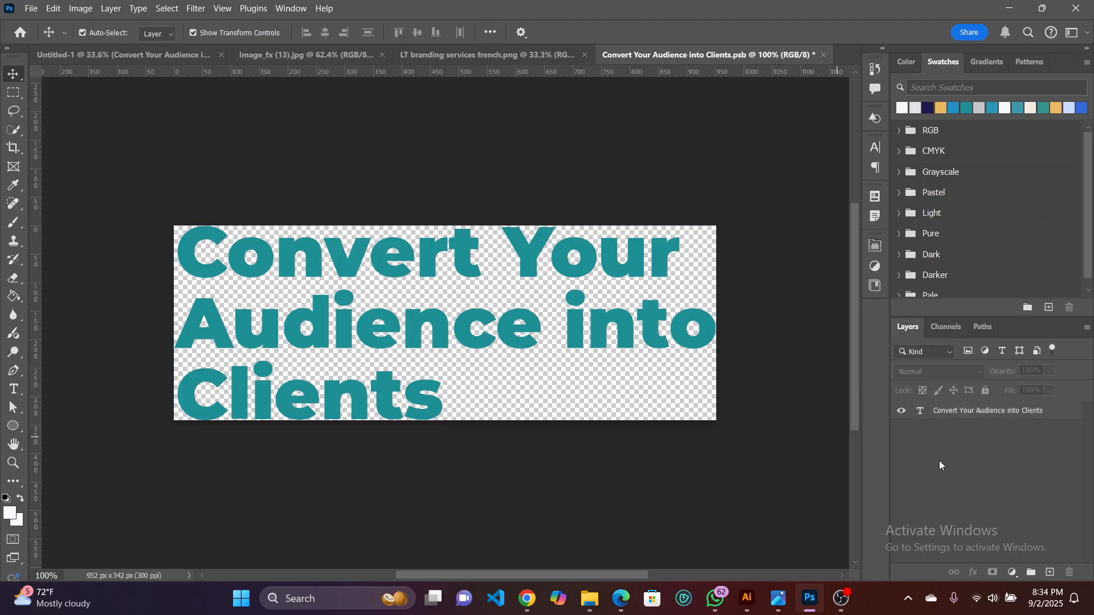
left_click(1011, 573)
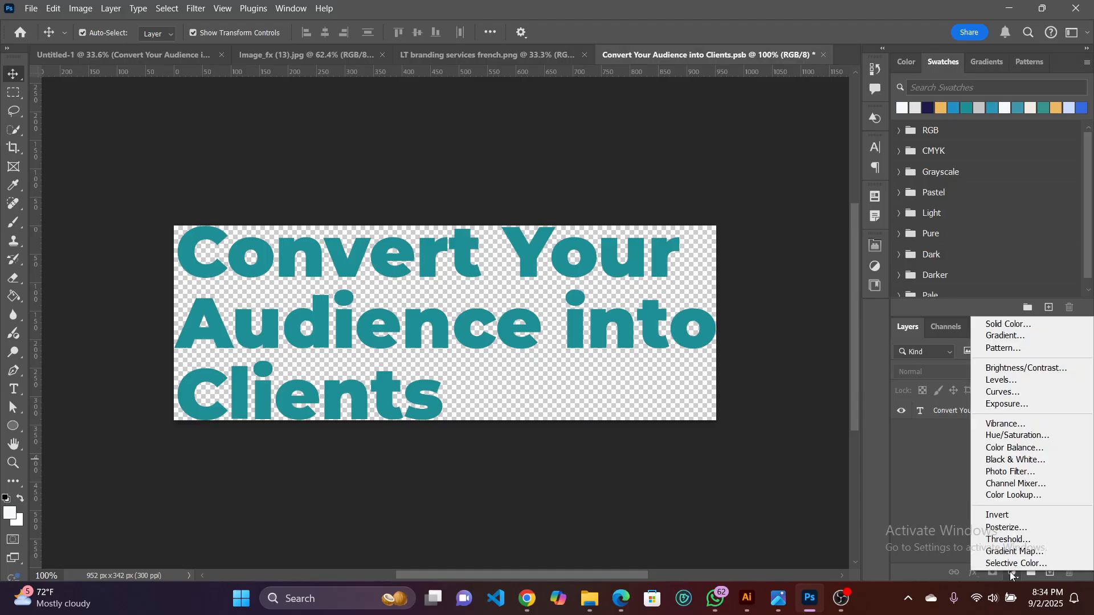
left_click(1005, 336)
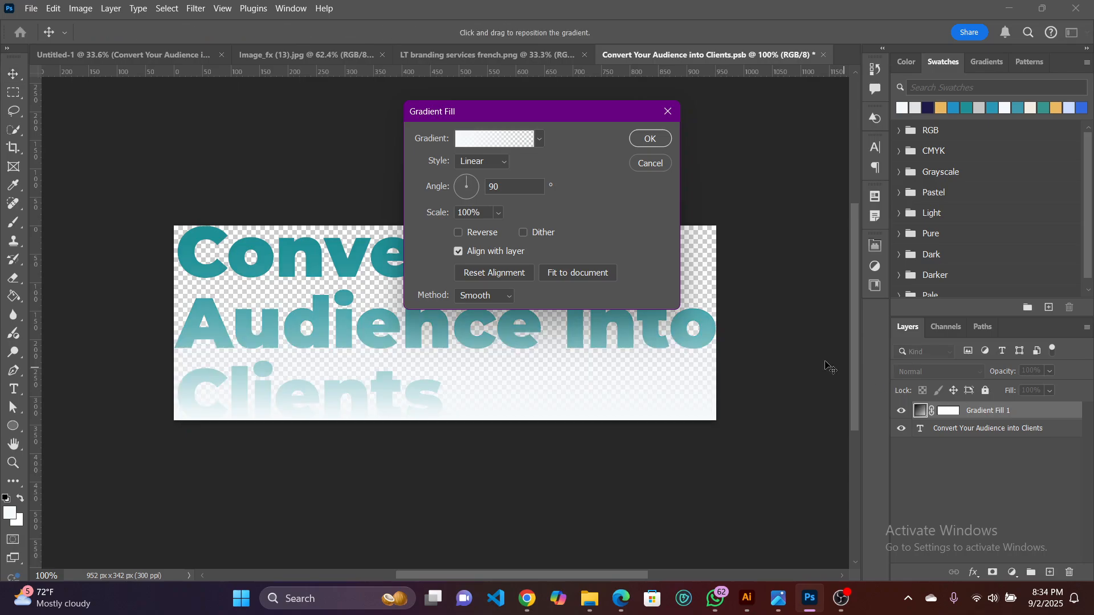
left_click(467, 143)
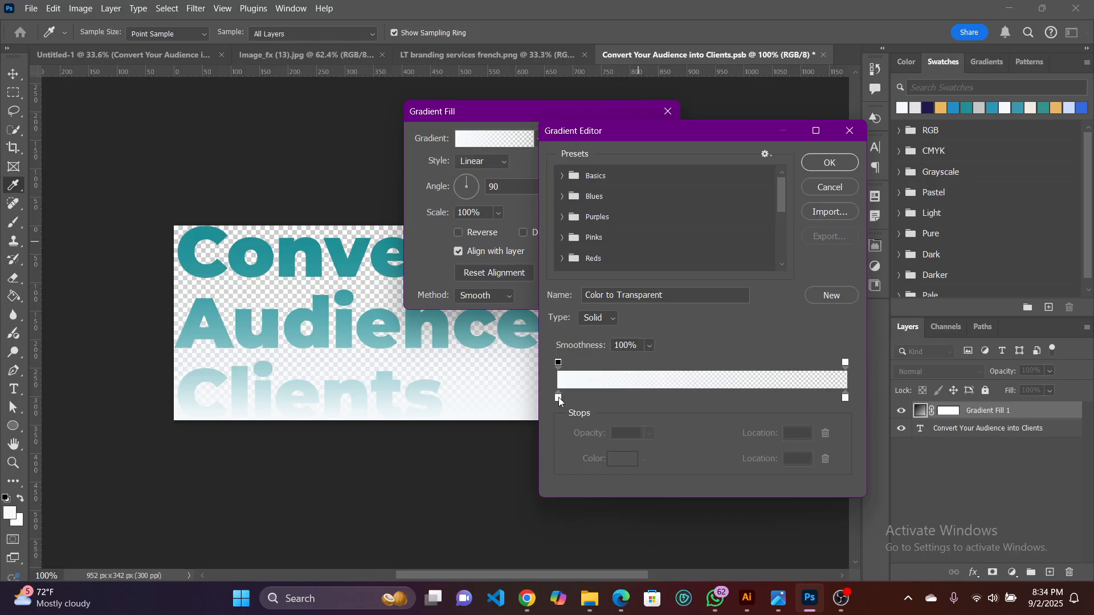
left_click(558, 398)
left_click(955, 110)
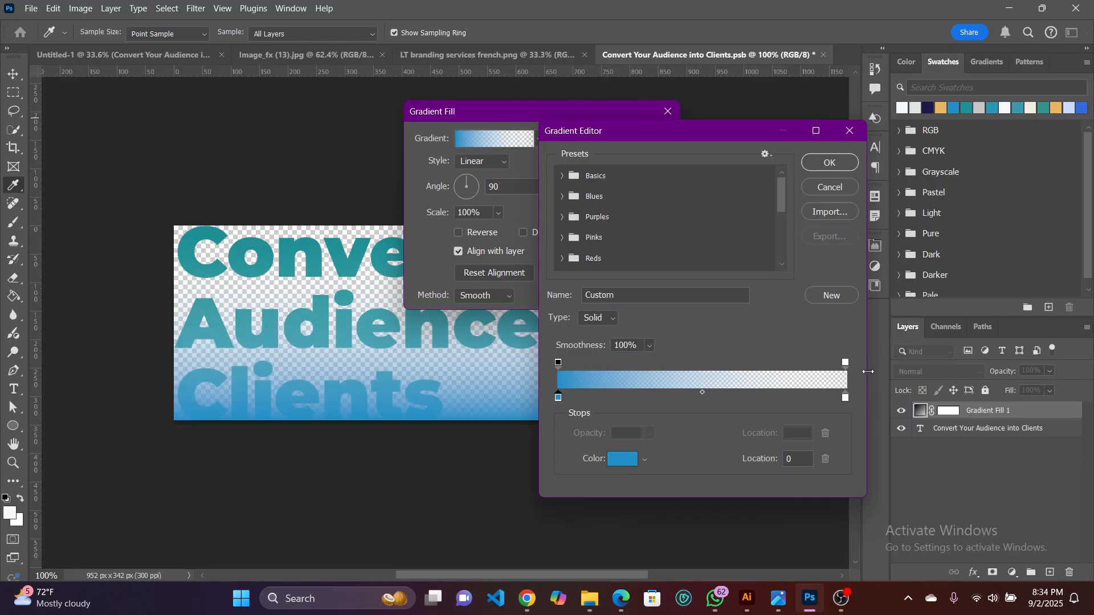
Set the gradient's end color stop to the teal swatch at location 99 and its end opacity stop to 100%.
left_click_drag(845, 398, 842, 398)
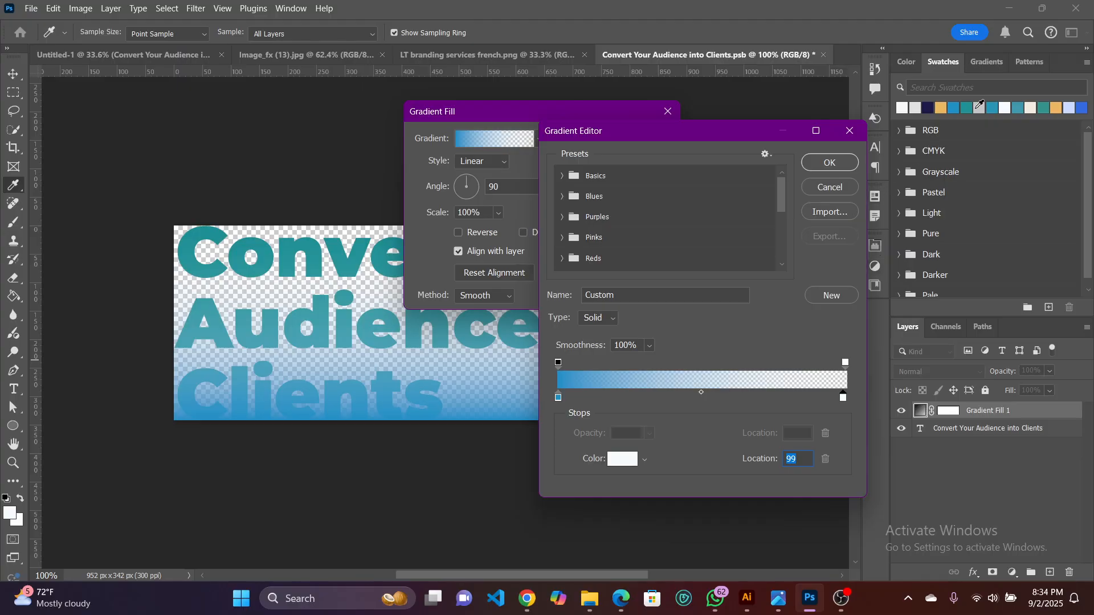
left_click(967, 109)
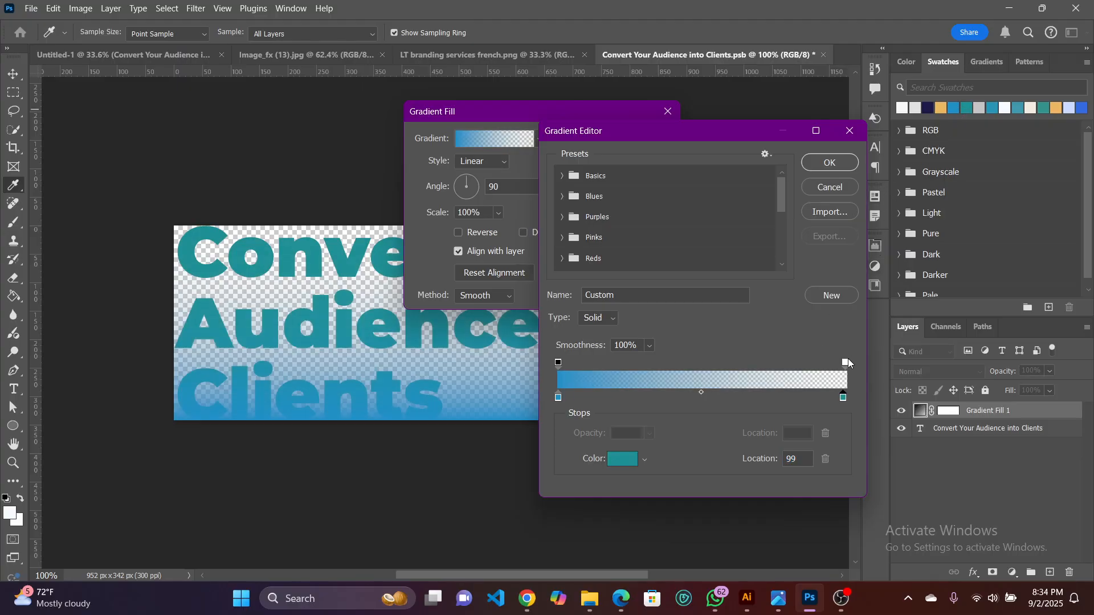
left_click(846, 363)
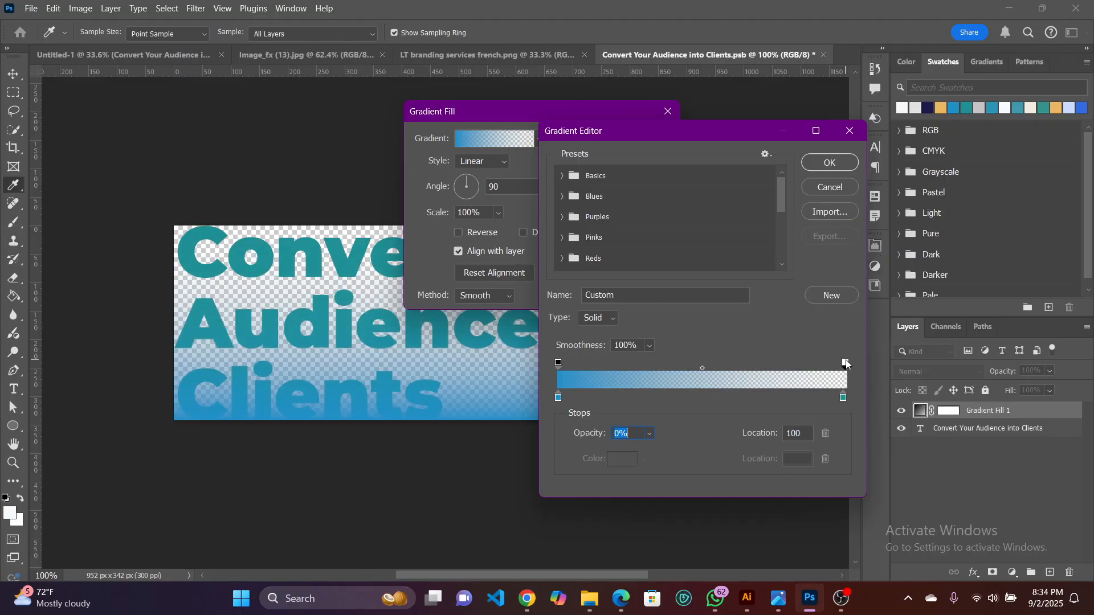
left_click(649, 436)
left_click_drag(650, 451, 723, 439)
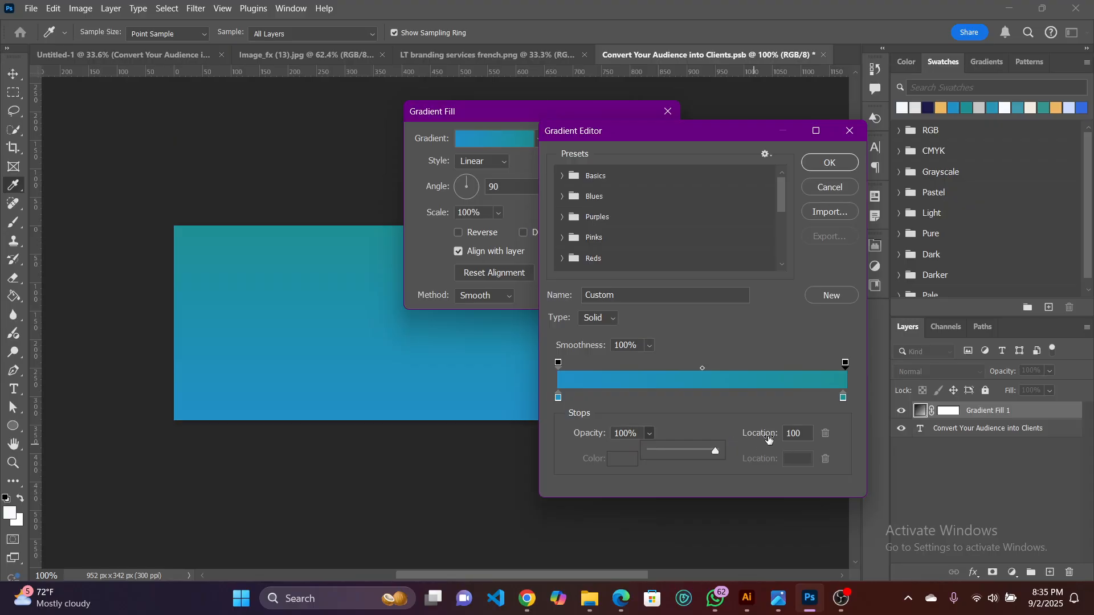
left_click(832, 170)
left_click(833, 171)
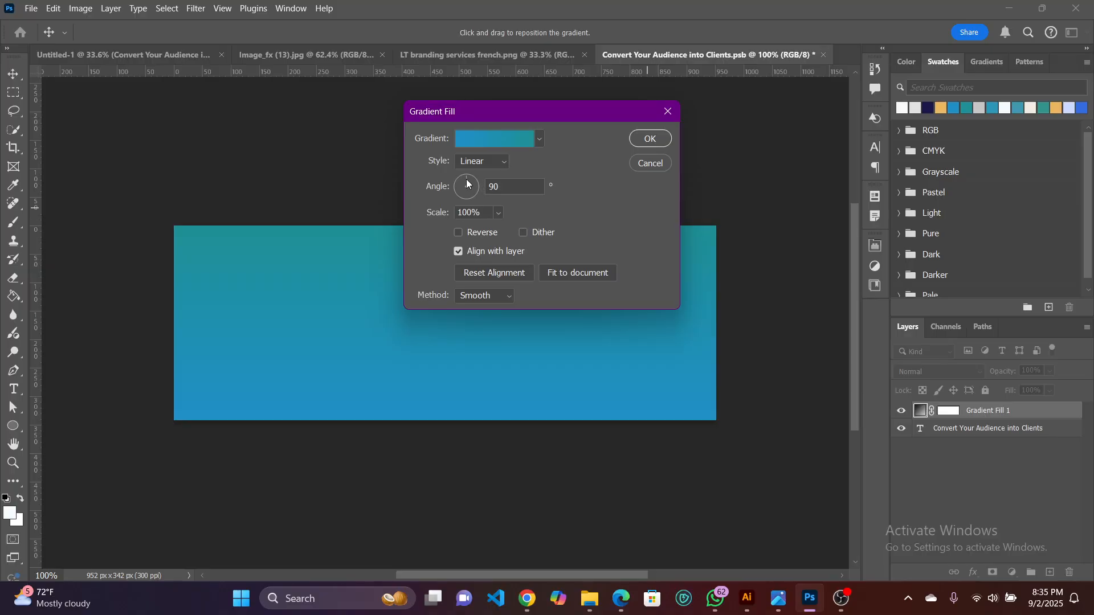
Angle the gradient diagonally from blue at the upper left to teal at the lower right, and clip it to the headline text.
left_click_drag(466, 179, 472, 196)
left_click(649, 139)
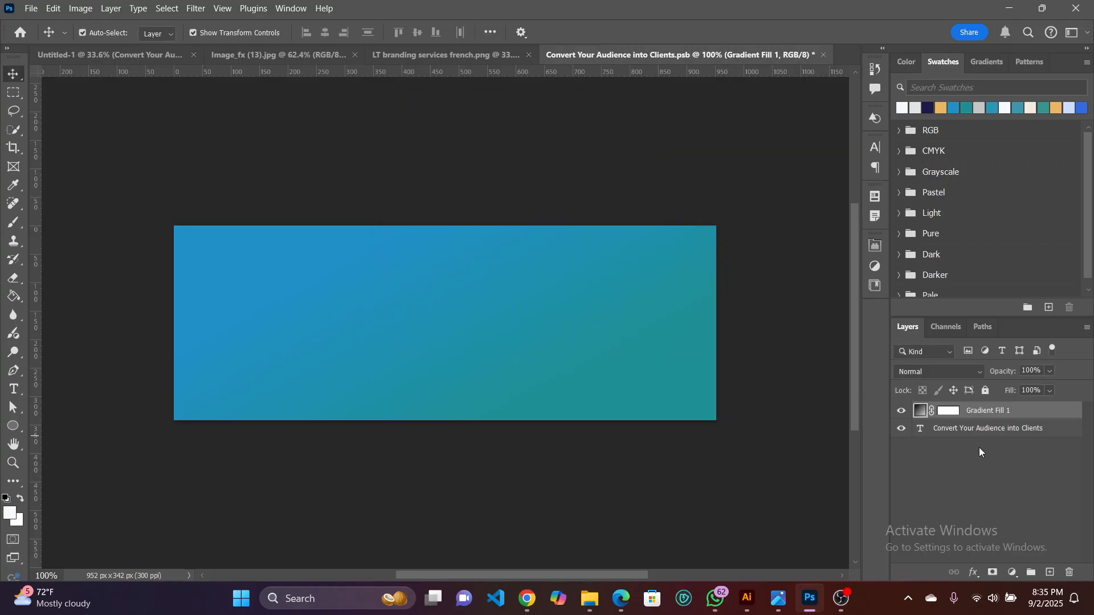
right_click(1054, 411)
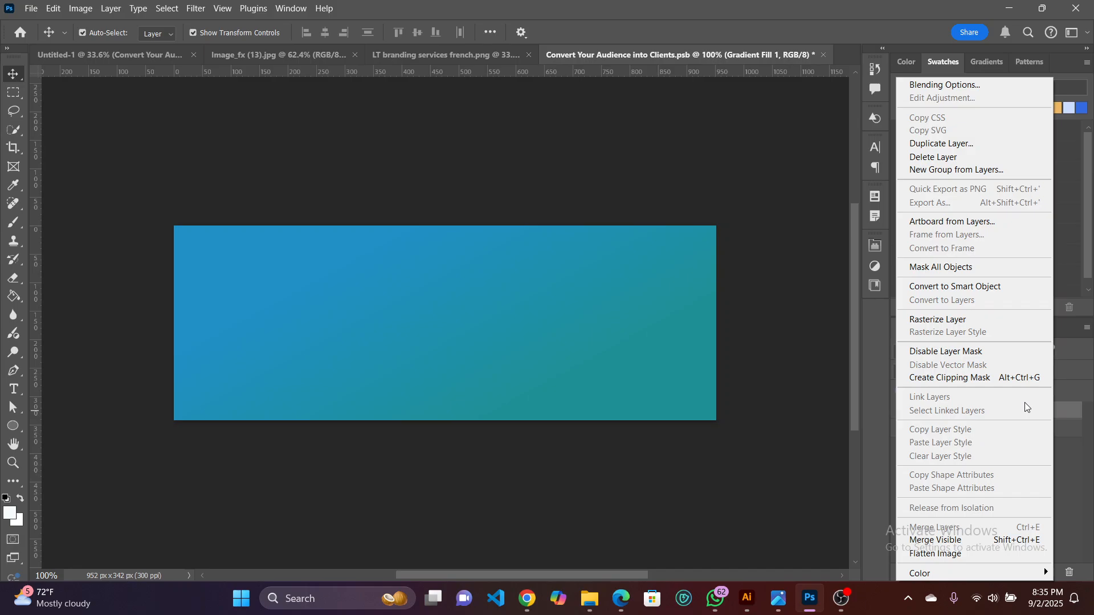
left_click(976, 378)
left_click(977, 377)
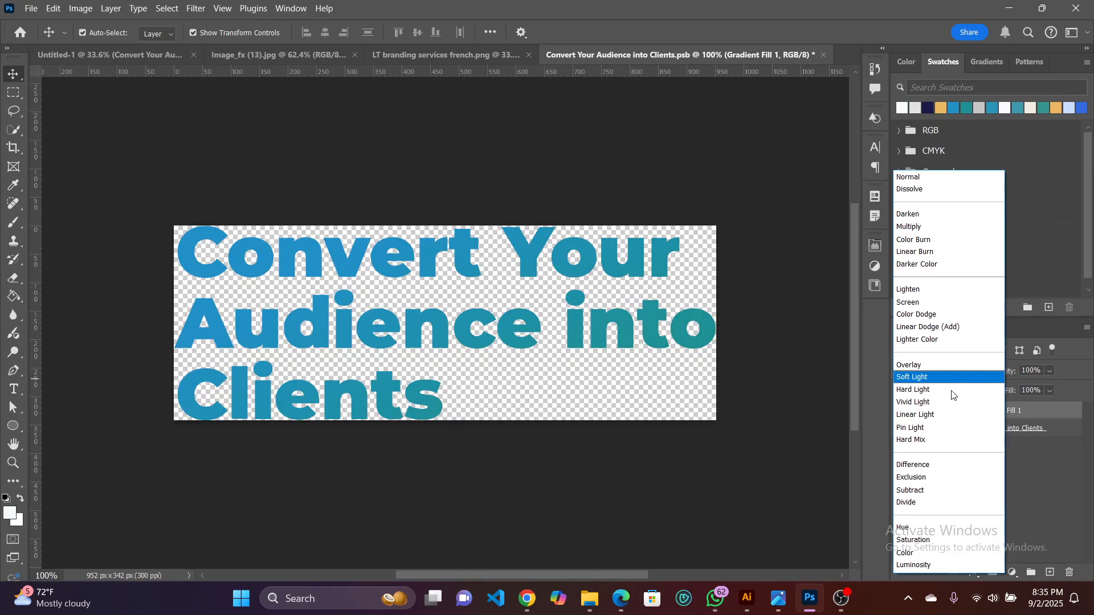
left_click(741, 424)
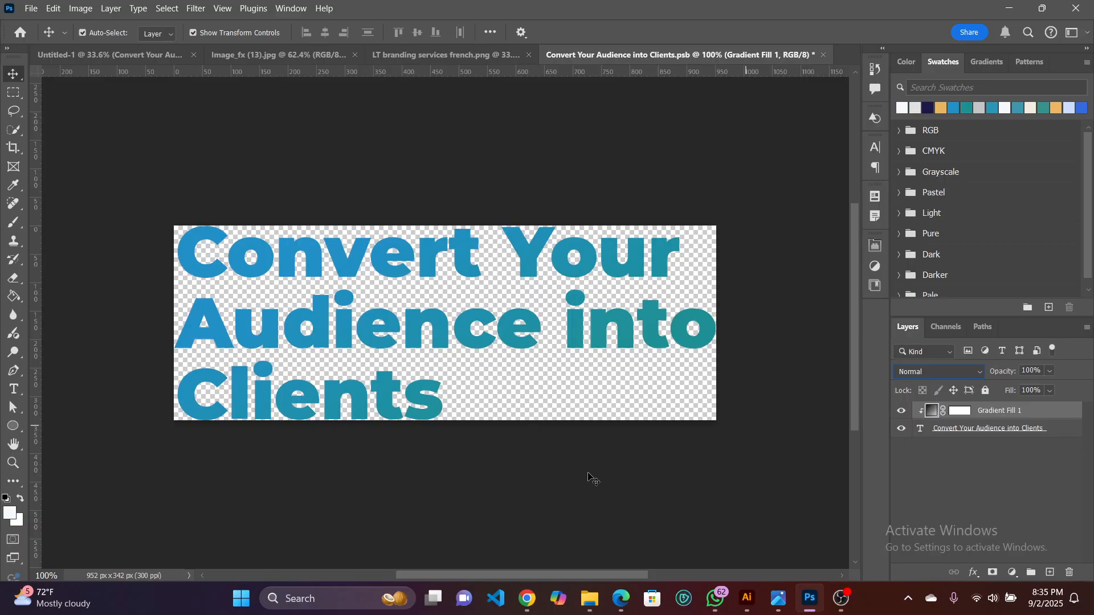
Save and close the headline smart object to update the flyer, leaving no layer selected.
left_click(823, 54)
left_click(514, 232)
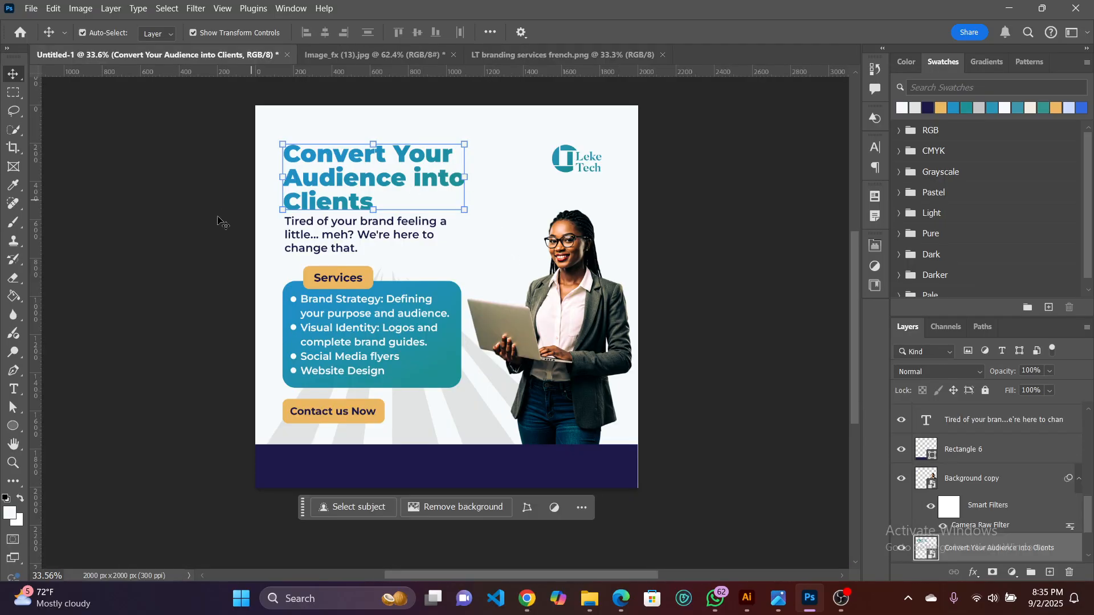
left_click(183, 233)
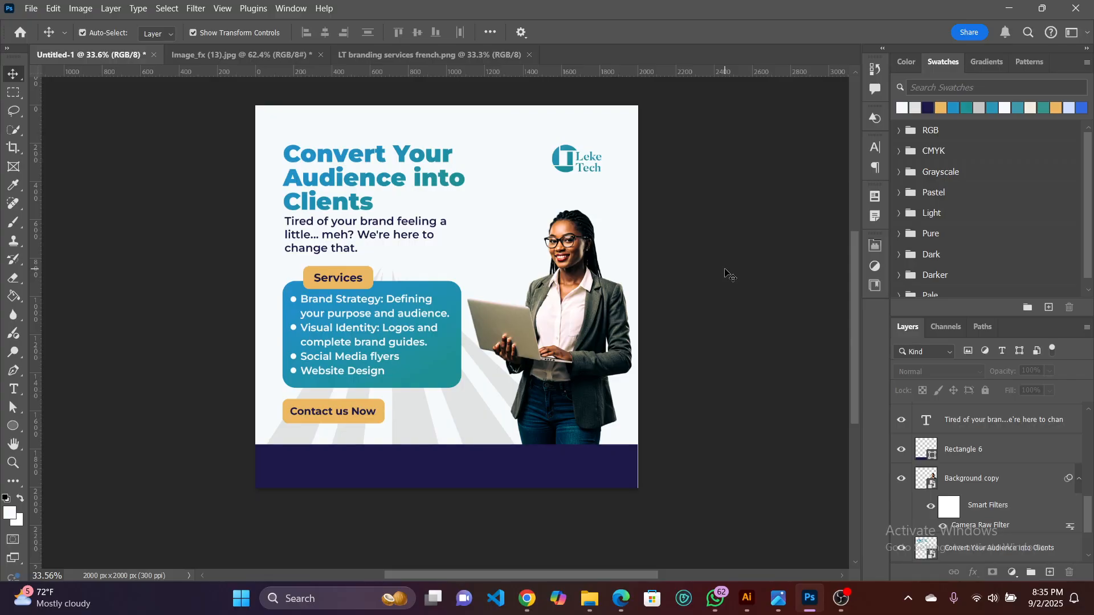
left_click(630, 328)
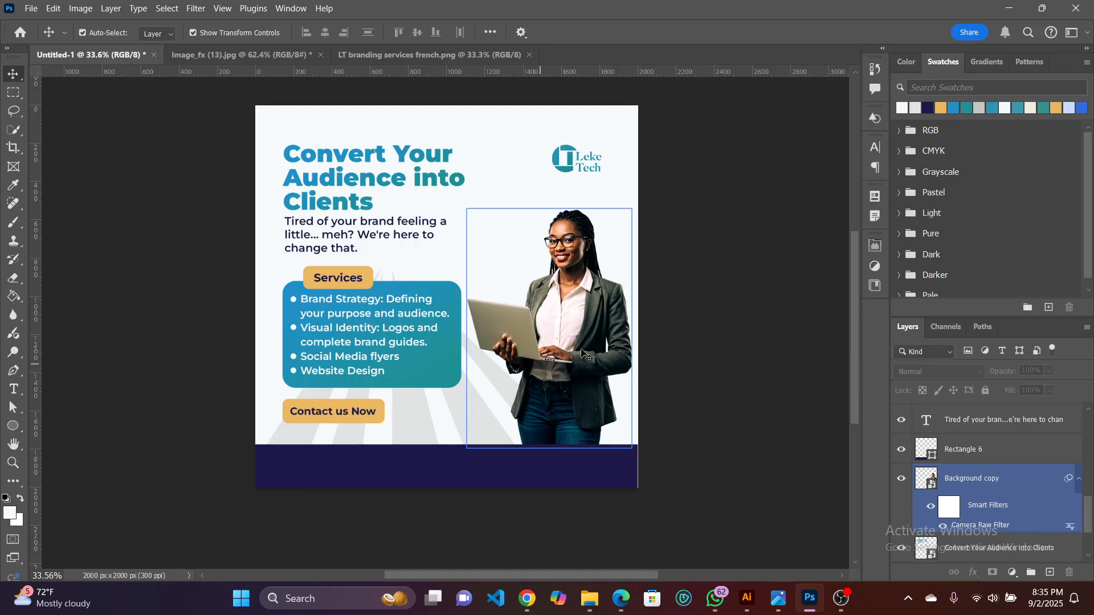
left_click(700, 273)
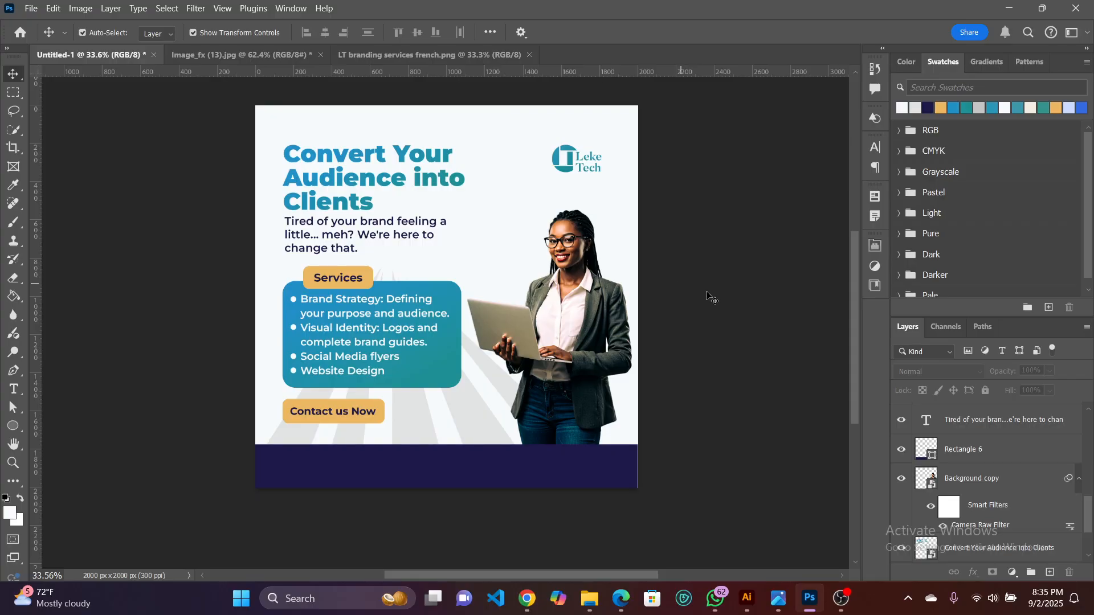
Unlock the bg rays layer group, leaving its layer style settings as they are.
scroll(708, 294, "up", 3)
scroll(702, 281, "down", 2)
scroll(997, 484, "down", 3)
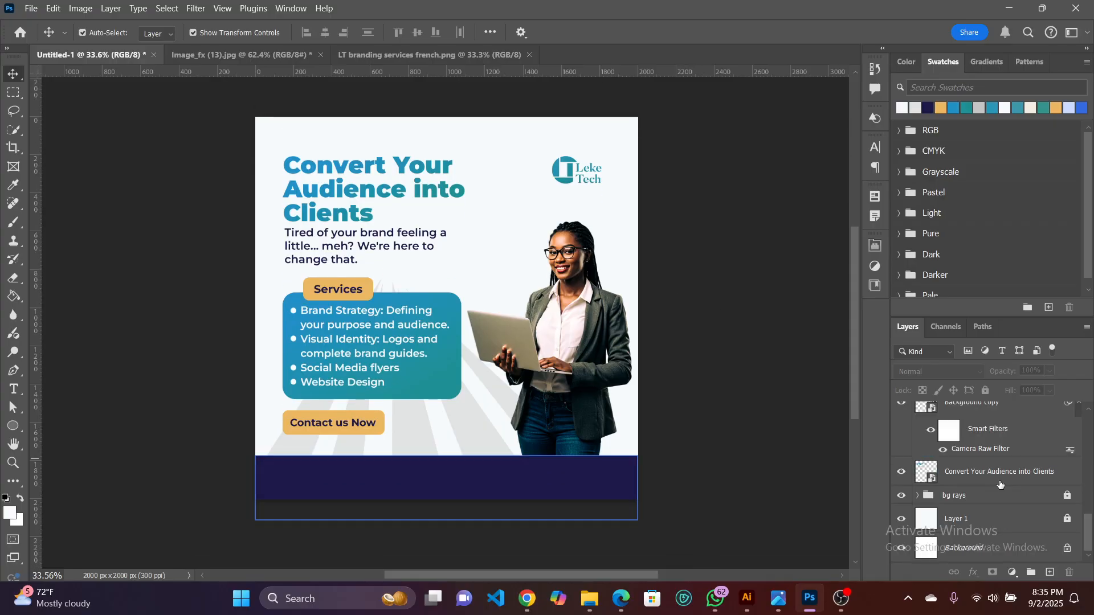
left_click(1002, 519)
left_click(1036, 495)
left_click(1025, 516)
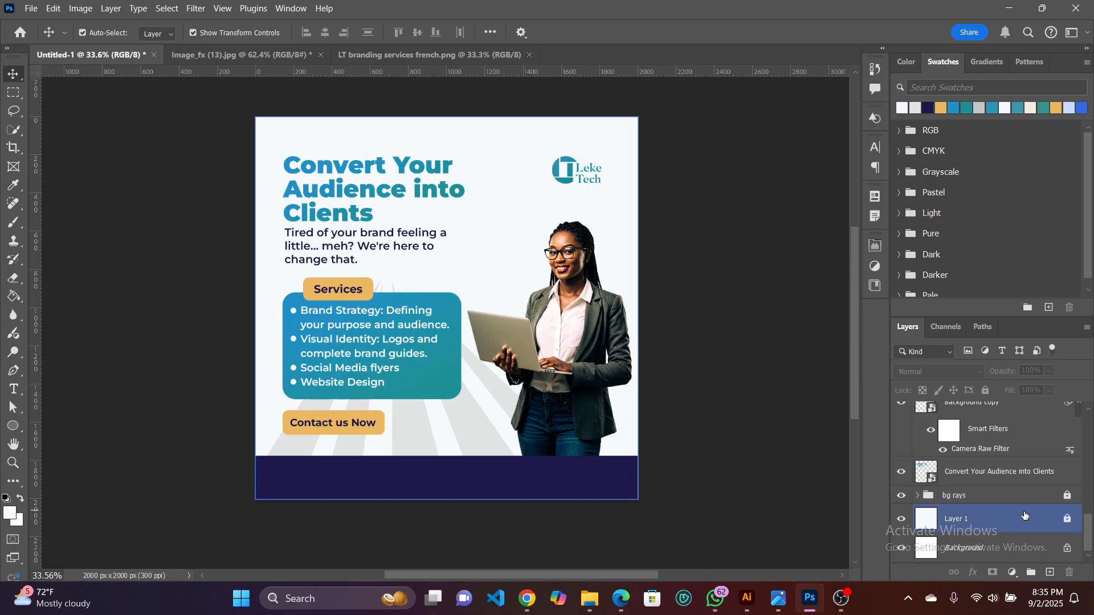
left_click(1031, 500)
double_click(1031, 500)
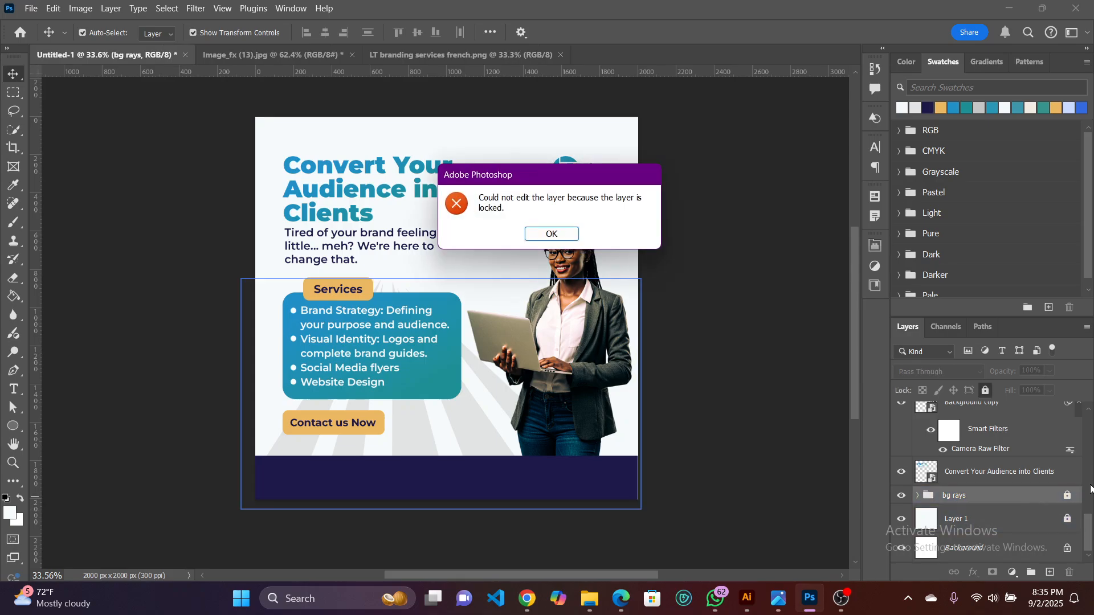
left_click(570, 235)
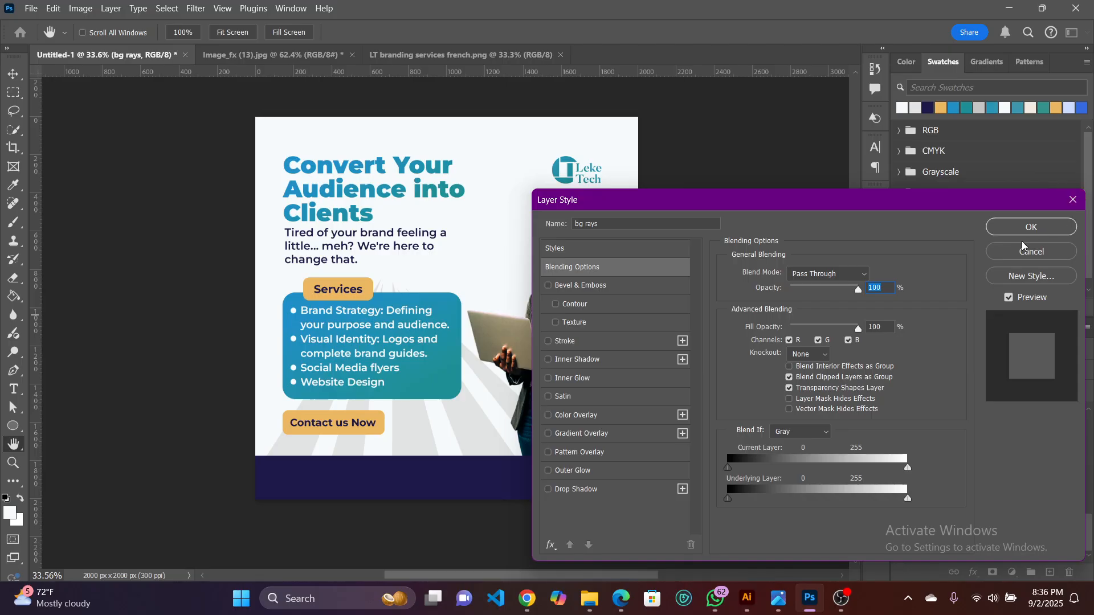
left_click(1022, 246)
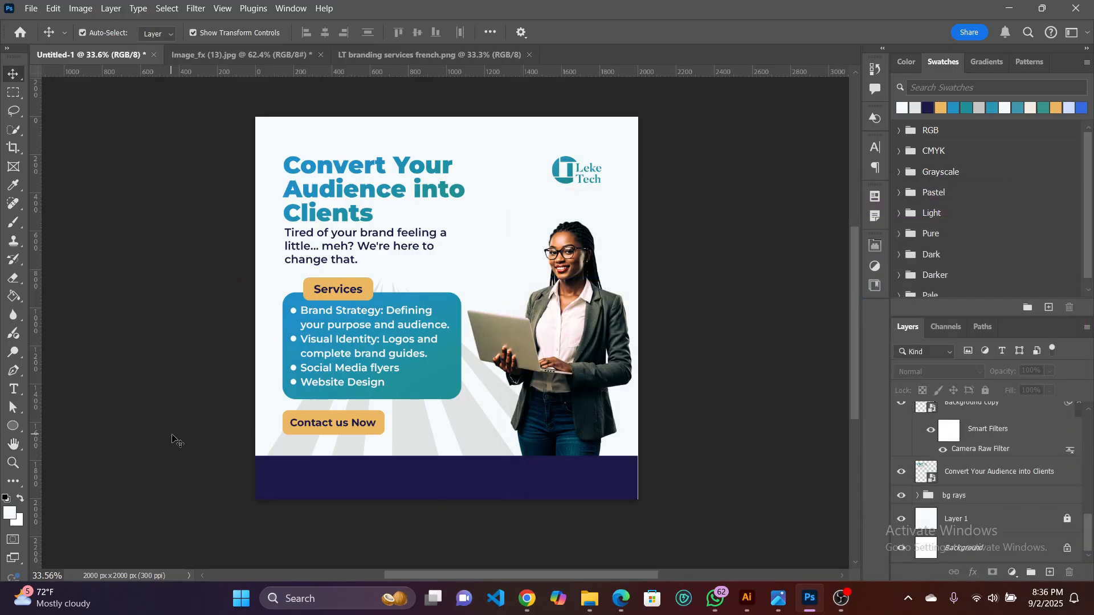
Select all five ray shapes, Shape 1 through Shape 5, inside the bg rays group.
left_click_drag(172, 439, 503, 449)
left_click(735, 418)
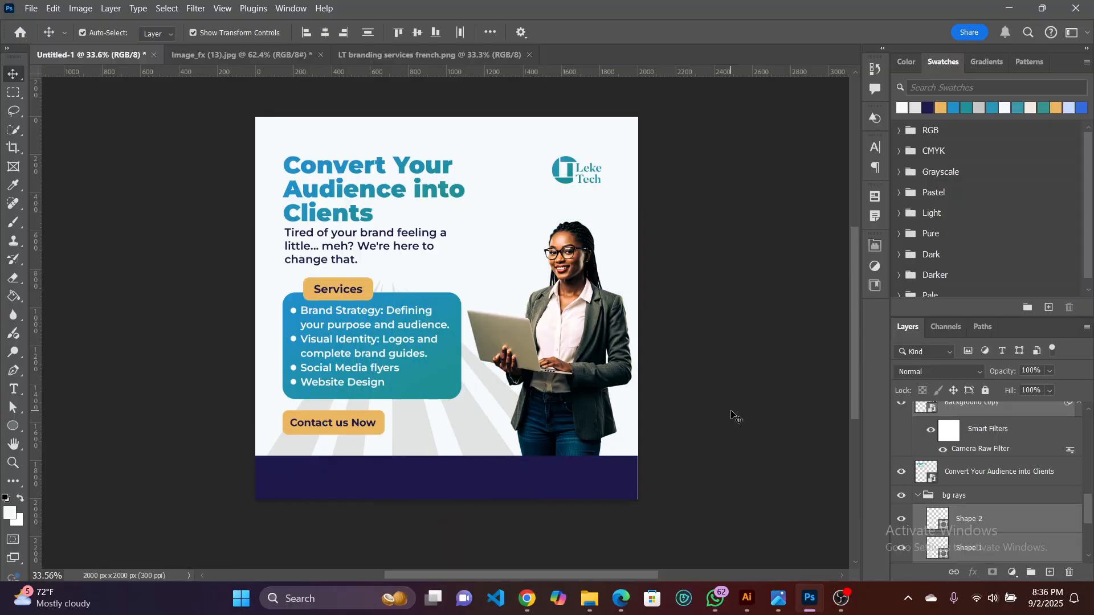
left_click(483, 436)
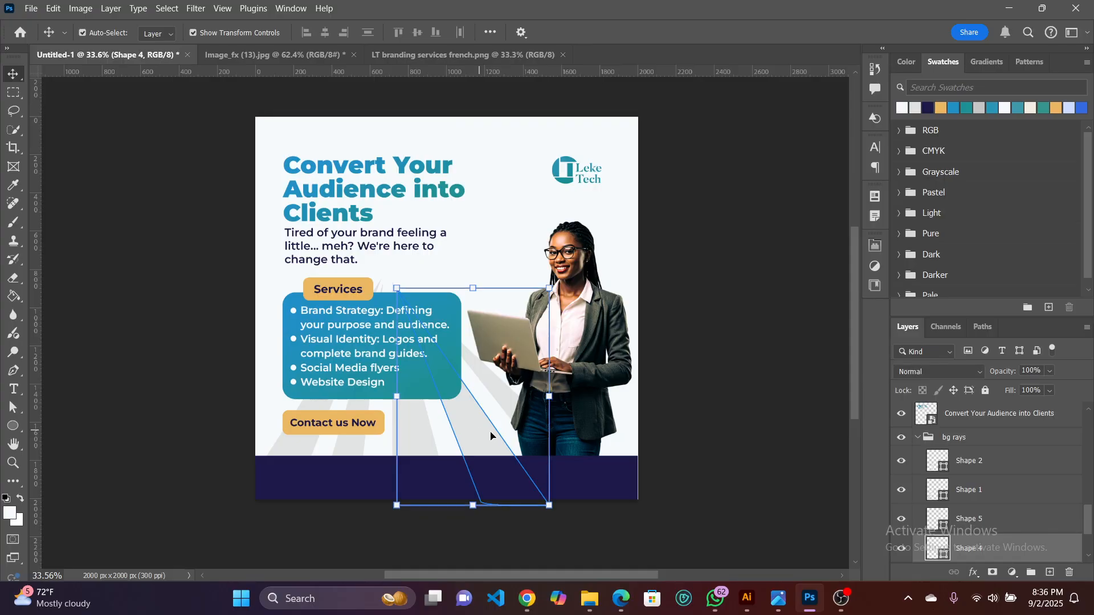
left_click(1020, 490)
left_click(1021, 459)
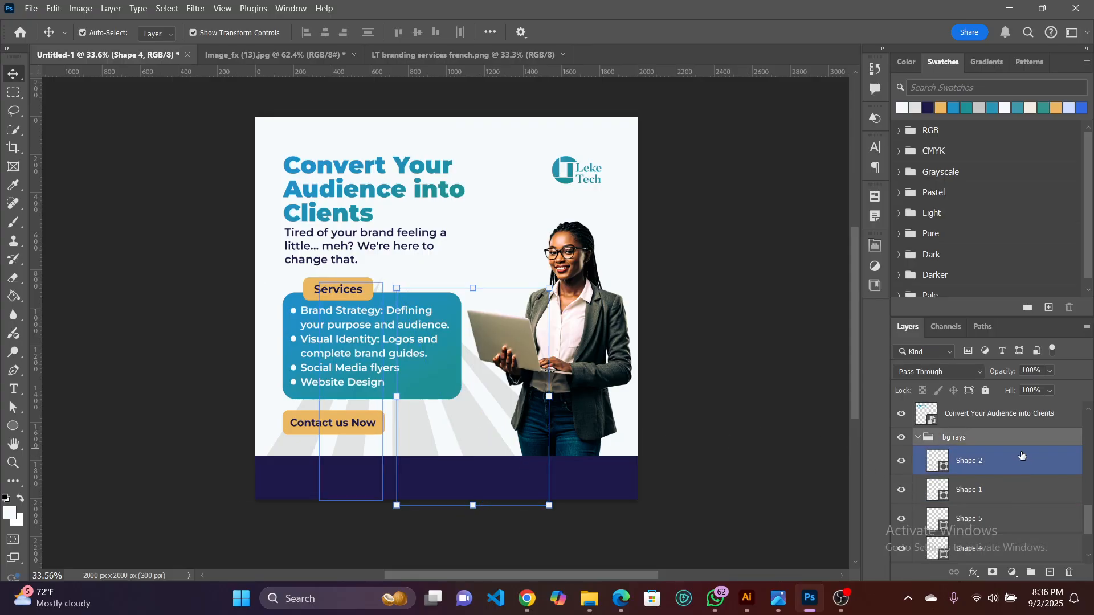
scroll(1015, 483, "down", 2)
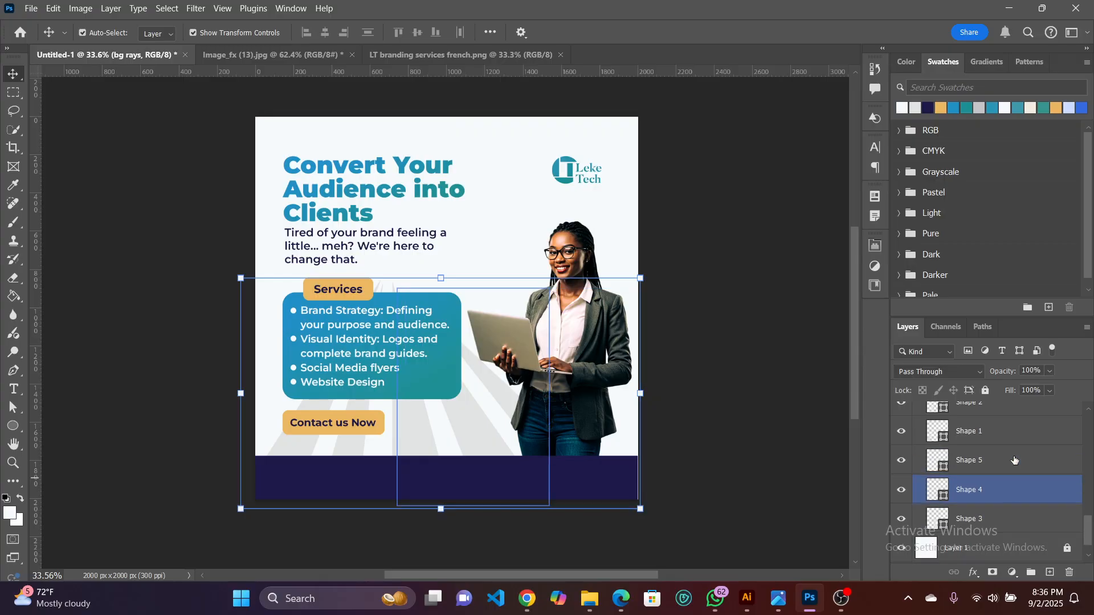
scroll(1014, 459, "up", 1)
left_click(1012, 437)
scroll(1018, 453, "down", 2)
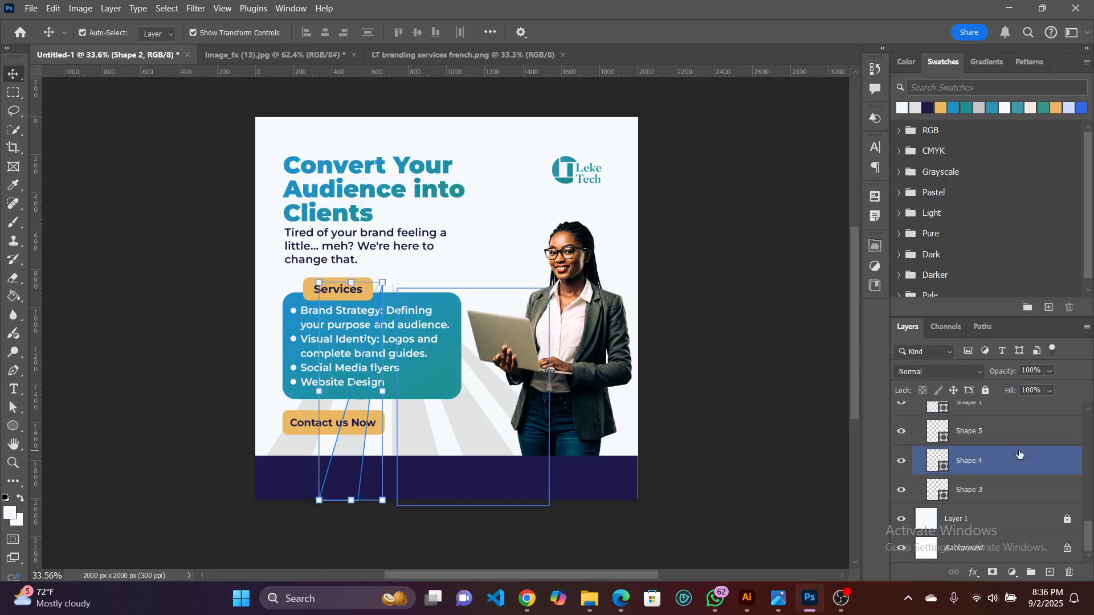
left_click(1001, 493, "shift")
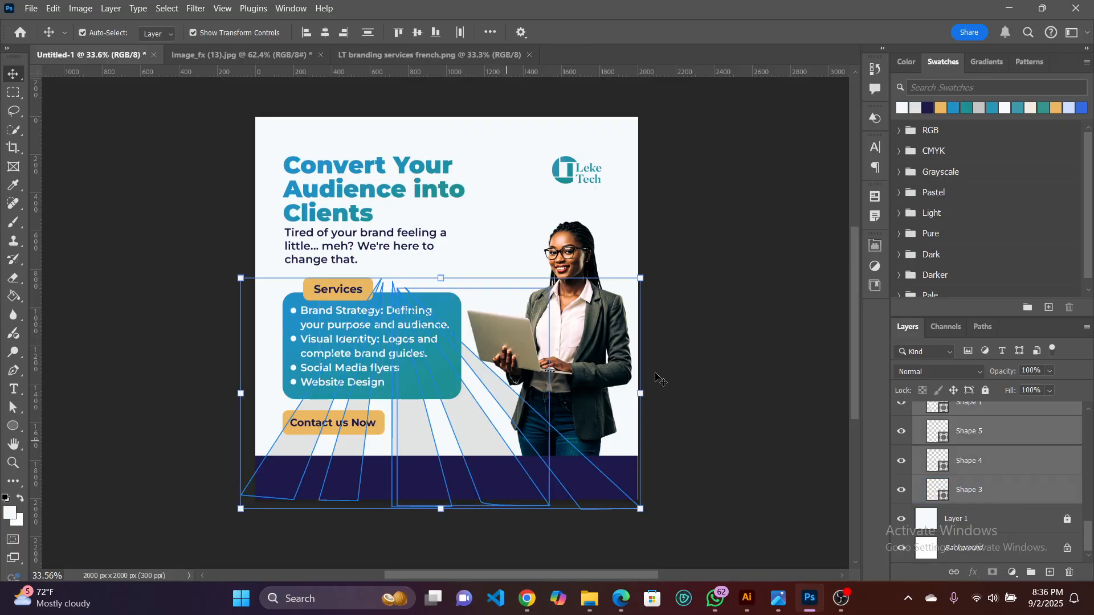
left_click(11, 514)
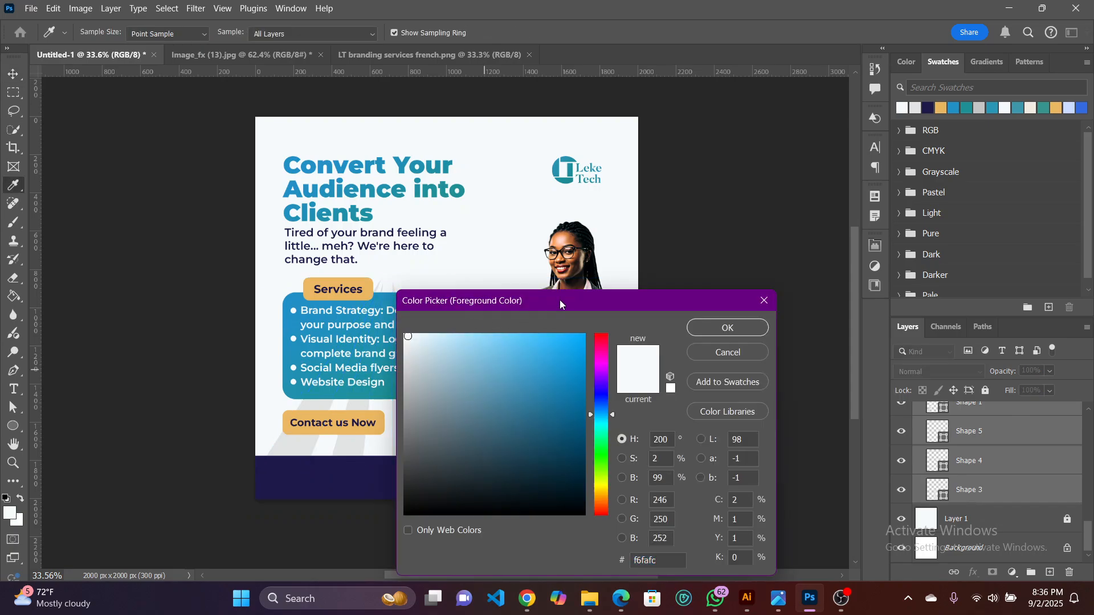
left_click_drag(560, 299, 661, 281)
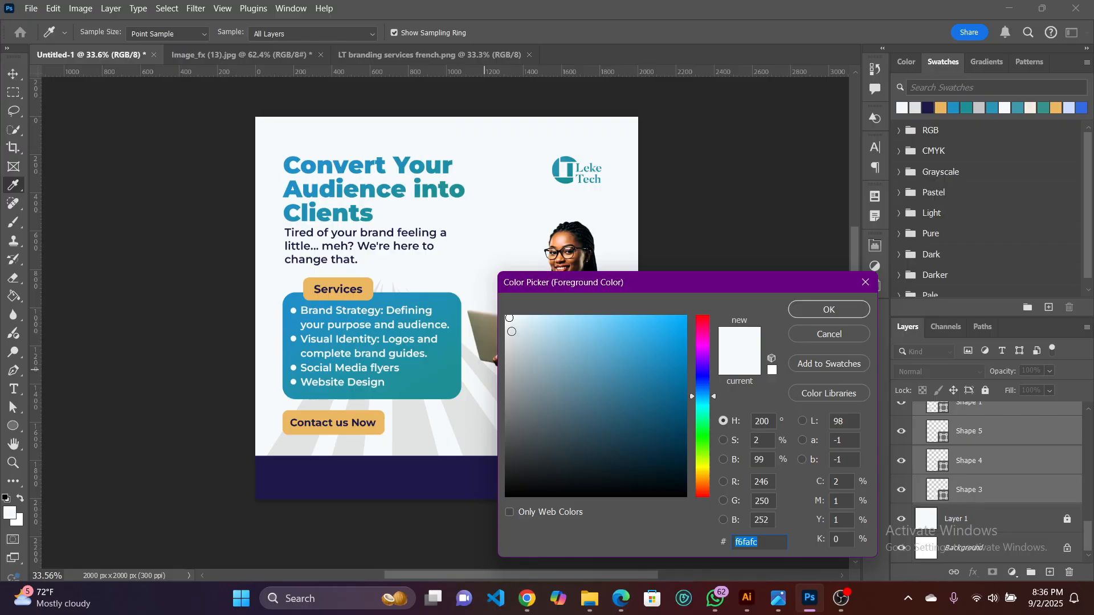
left_click(819, 332)
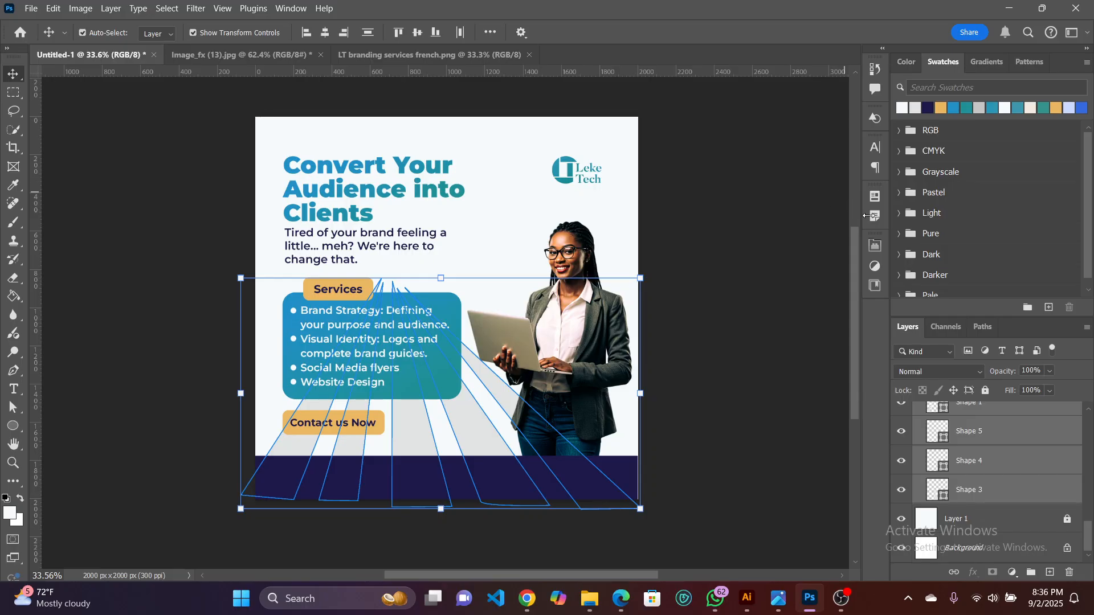
left_click(875, 246)
left_click(723, 191)
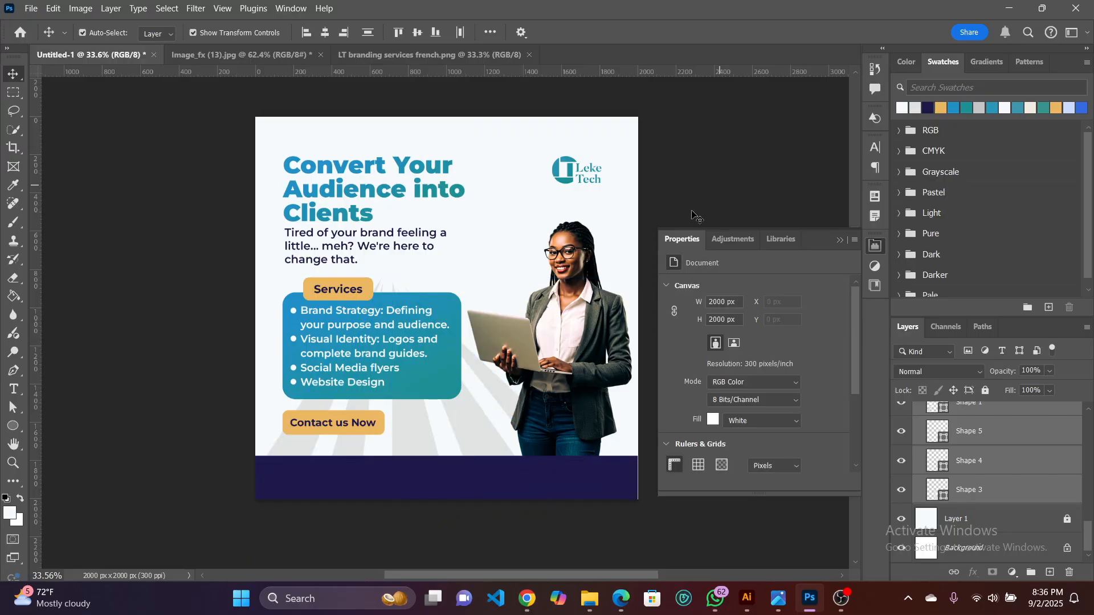
Select the leftmost ray, Shape 1, and set the foreground color to light blue #a6dbf5.
left_click(289, 452)
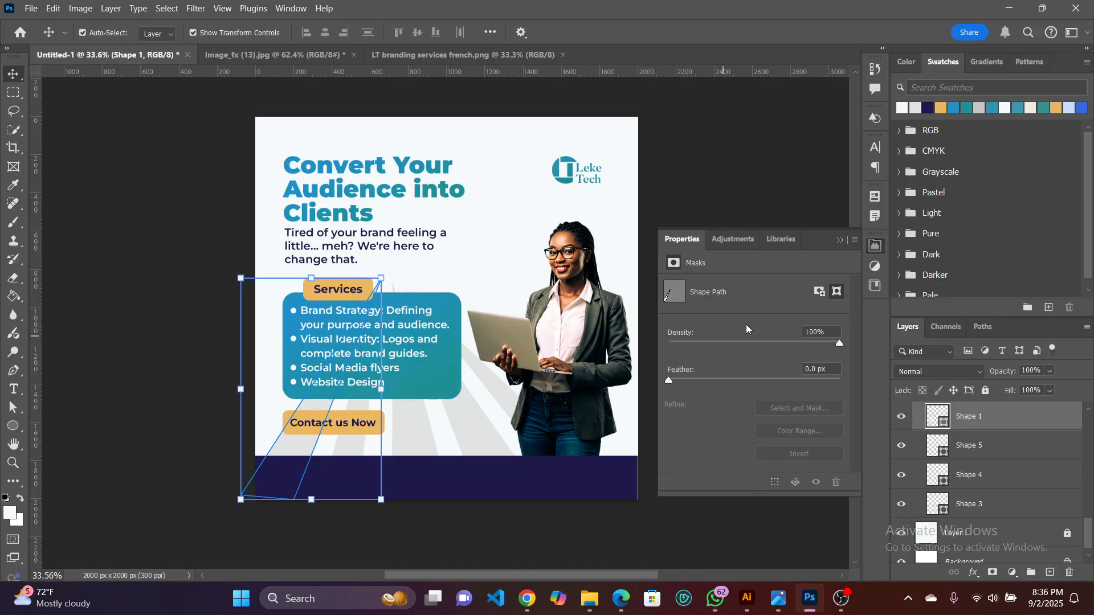
left_click(460, 519)
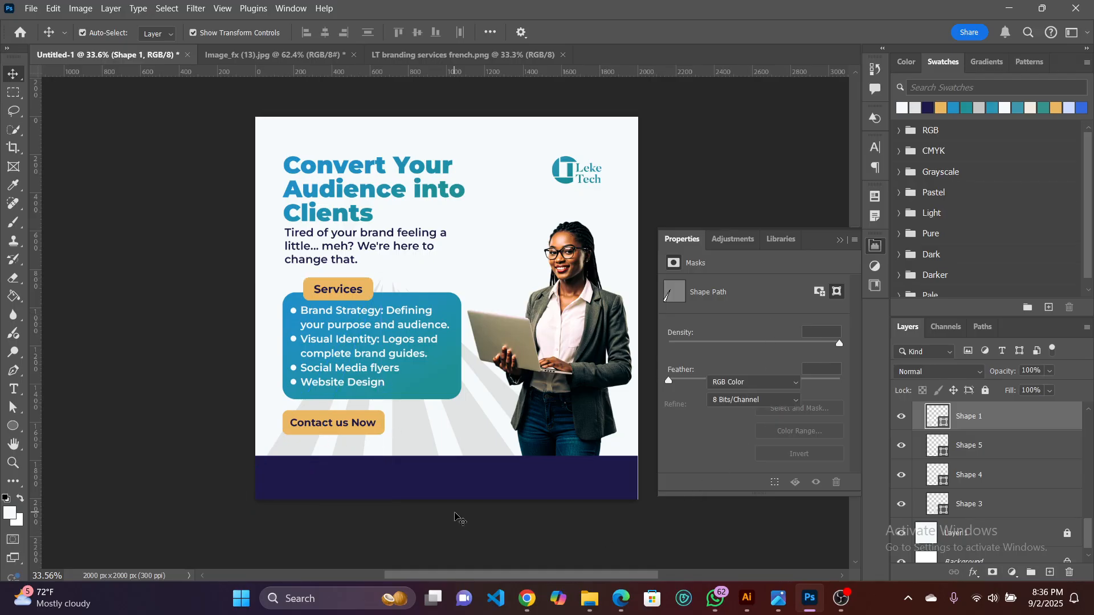
left_click(294, 451)
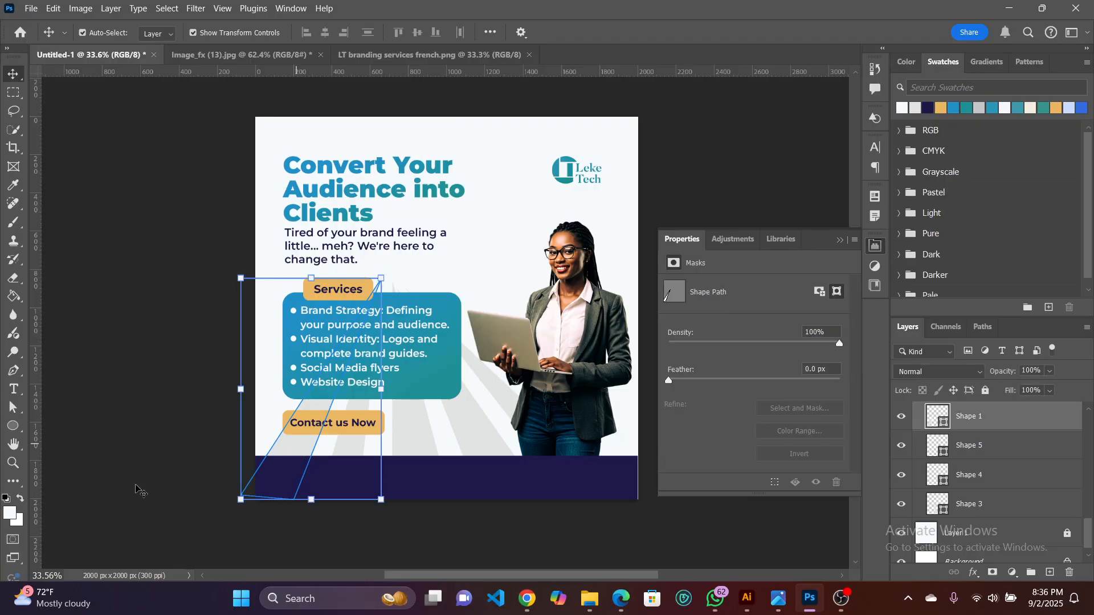
left_click(8, 516)
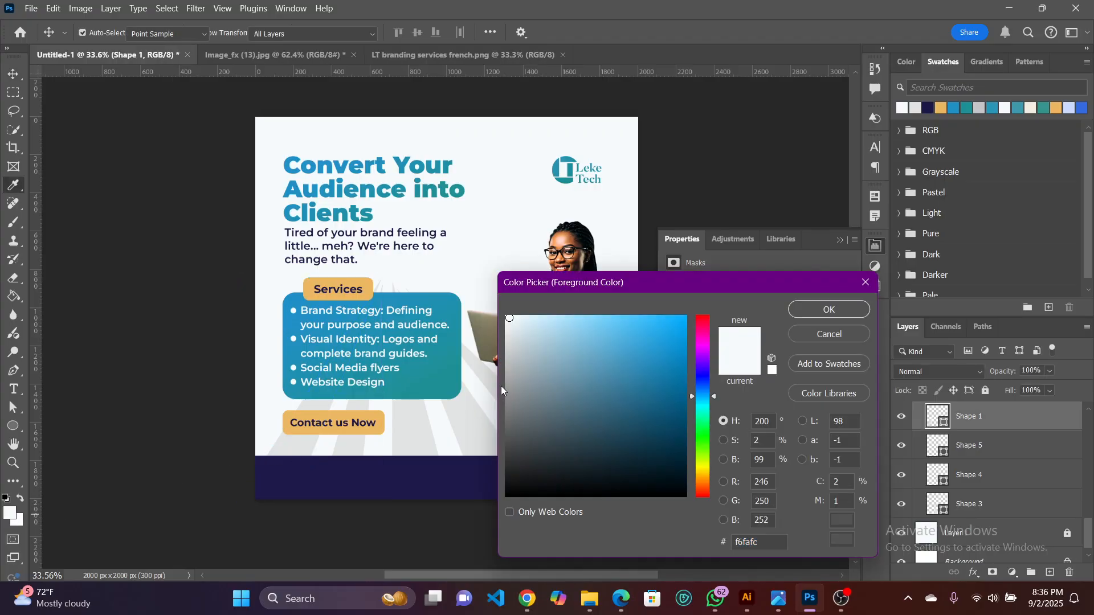
left_click(564, 322)
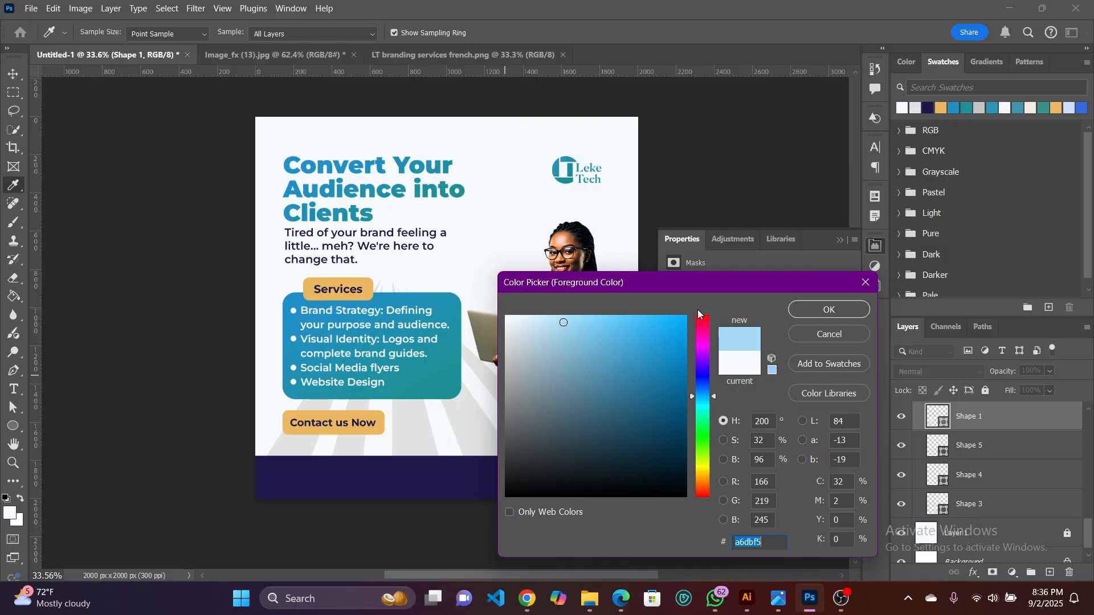
left_click(792, 309)
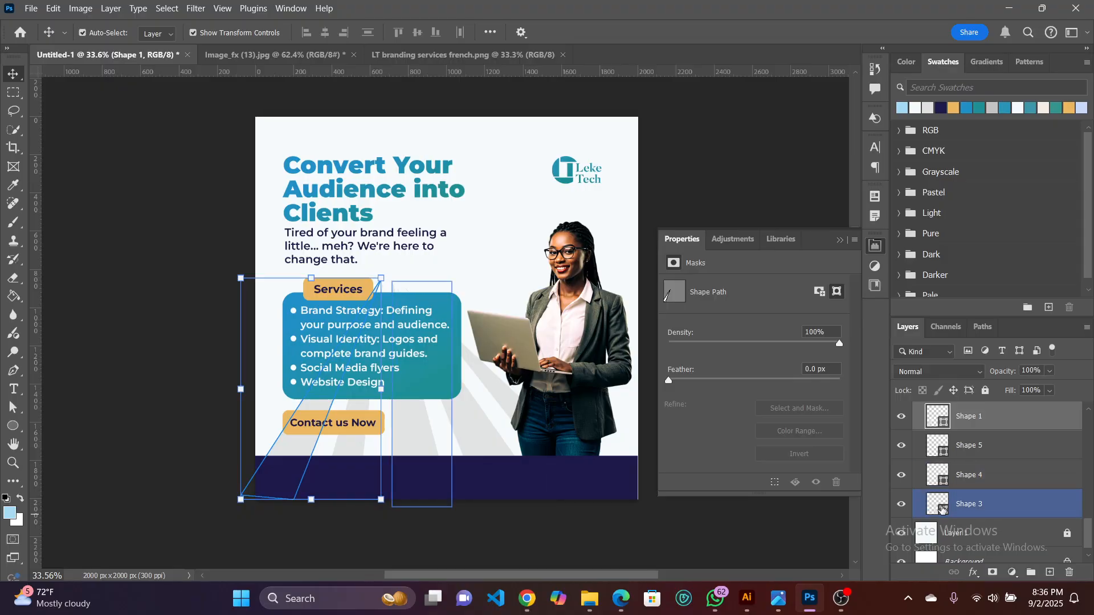
Change the fill color of the middle ray, Shape 3, to the pale grey #eff1f2.
left_click(941, 507)
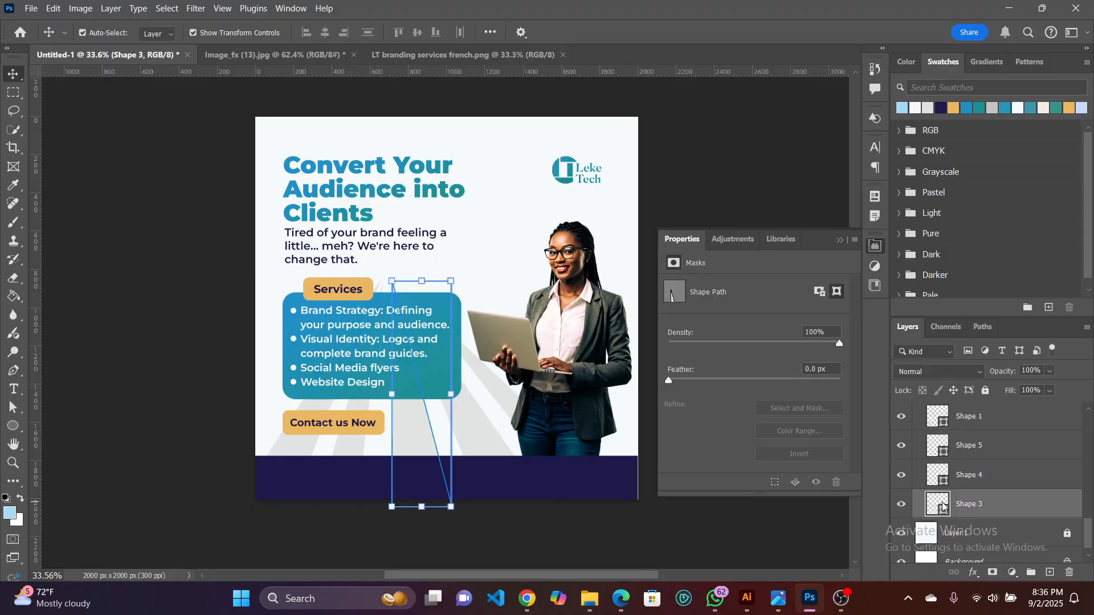
double_click(941, 506)
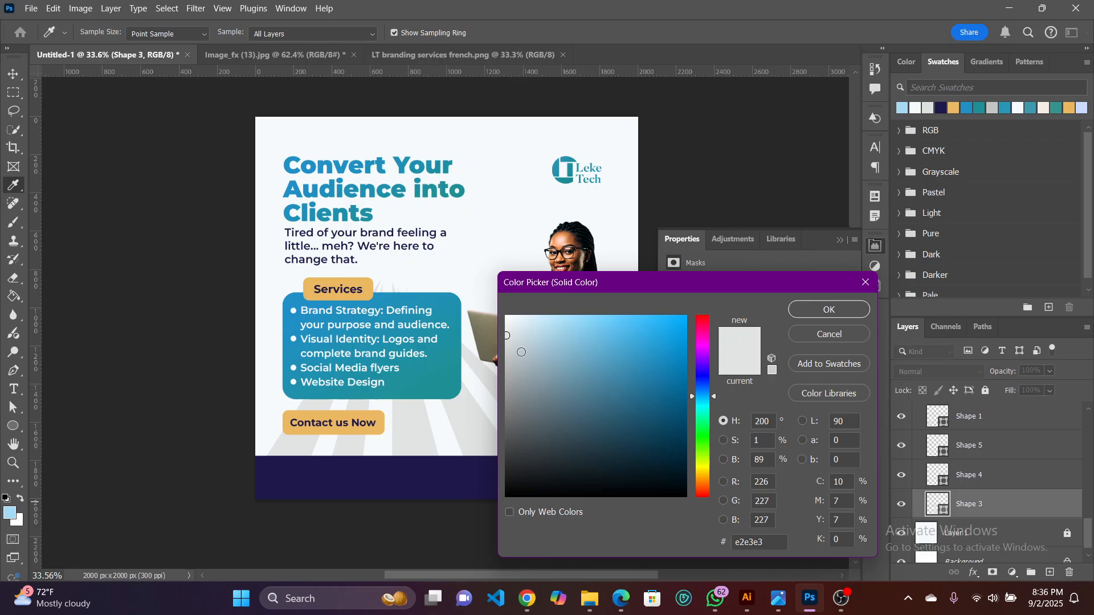
left_click_drag(510, 336, 507, 324)
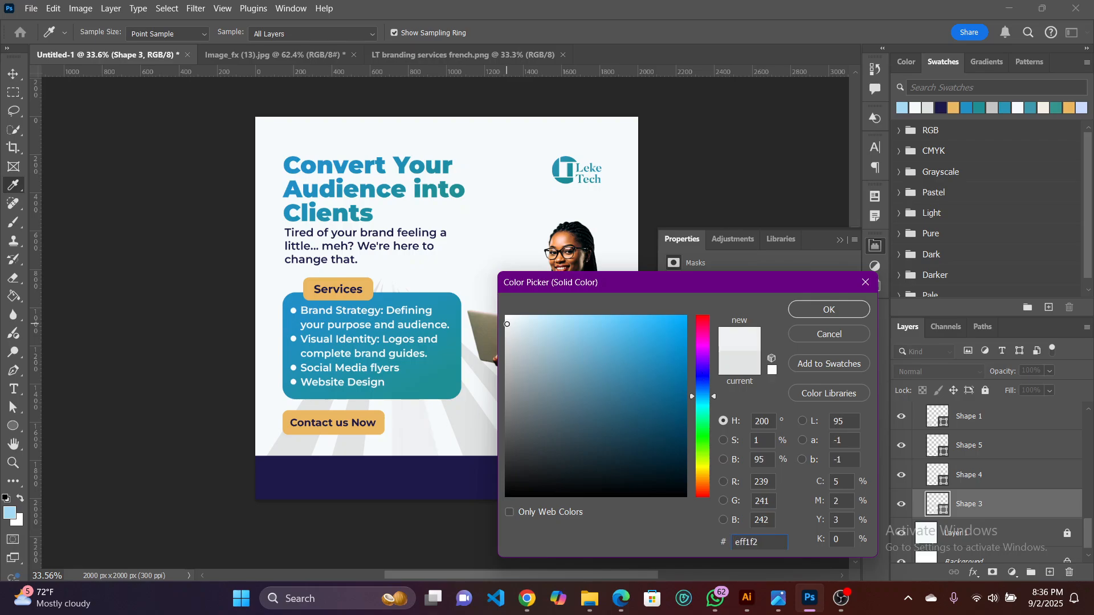
left_click(816, 308)
Recolor the other four rays, Shapes 4, 2, 1 and 5, with the recently used pale grey swatch.
left_click(485, 435)
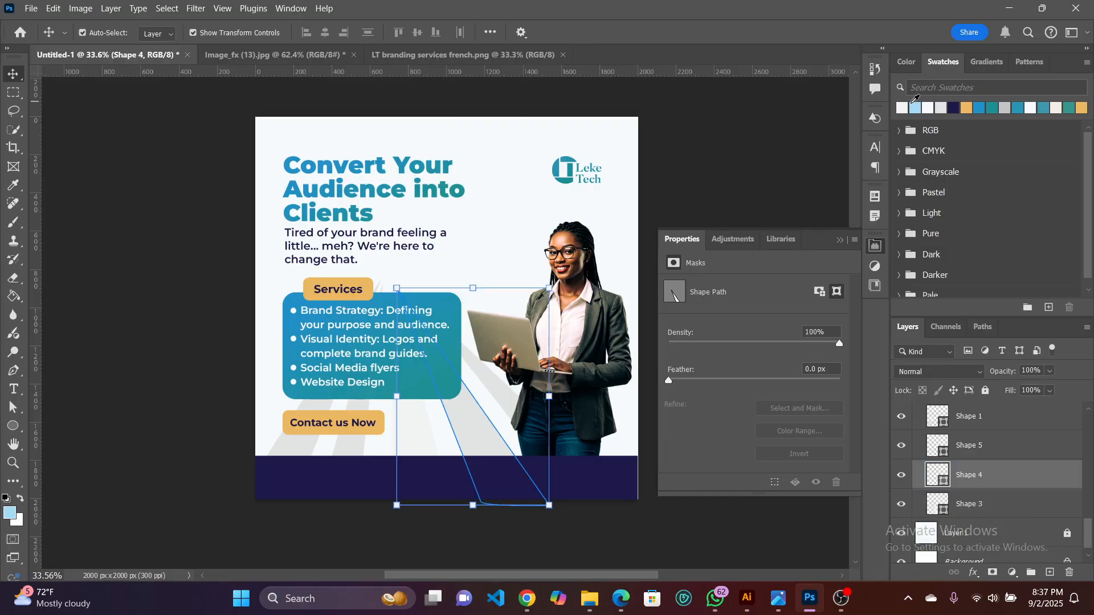
left_click(903, 109)
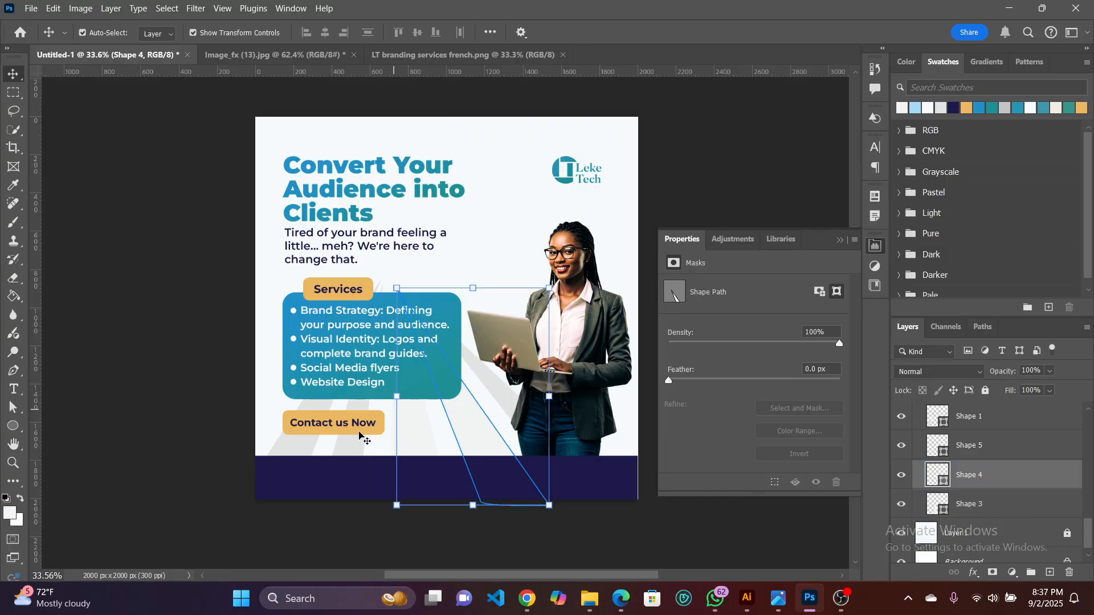
left_click(351, 450)
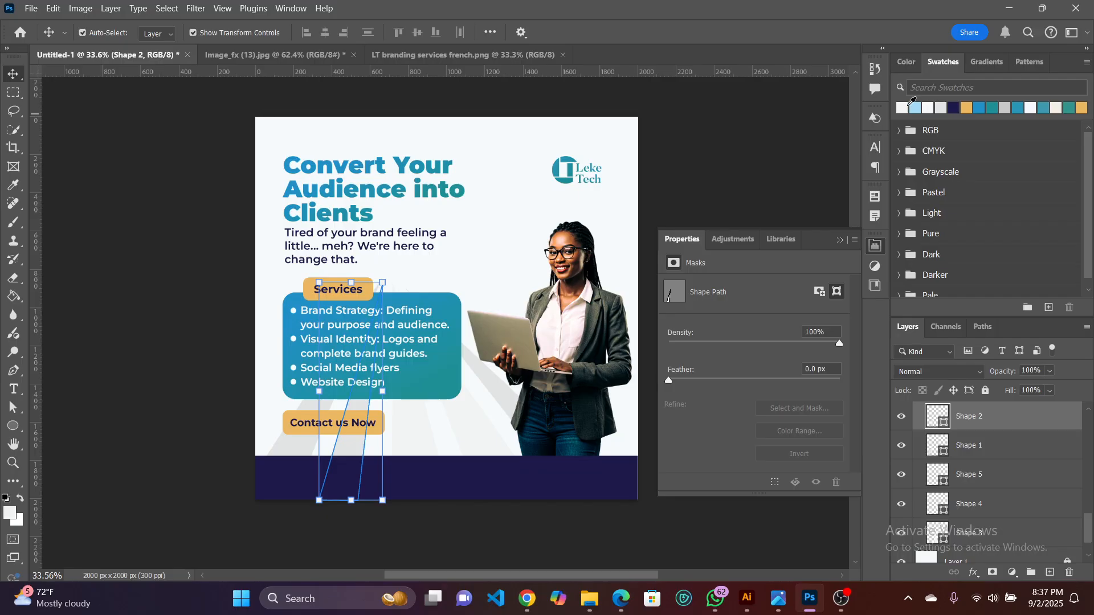
left_click(298, 453)
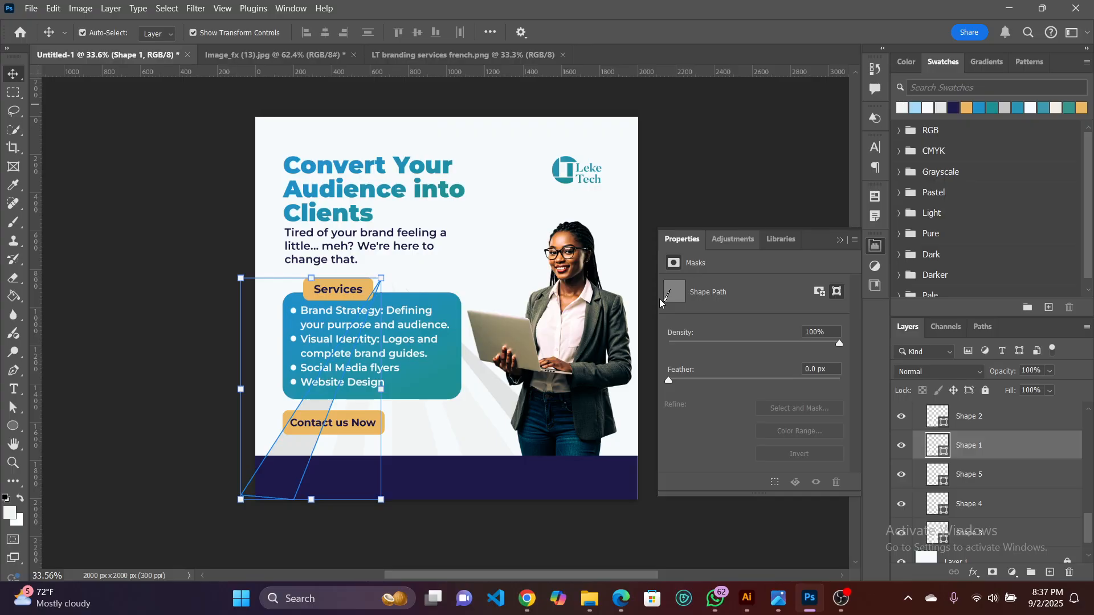
key("alt+BackSpace")
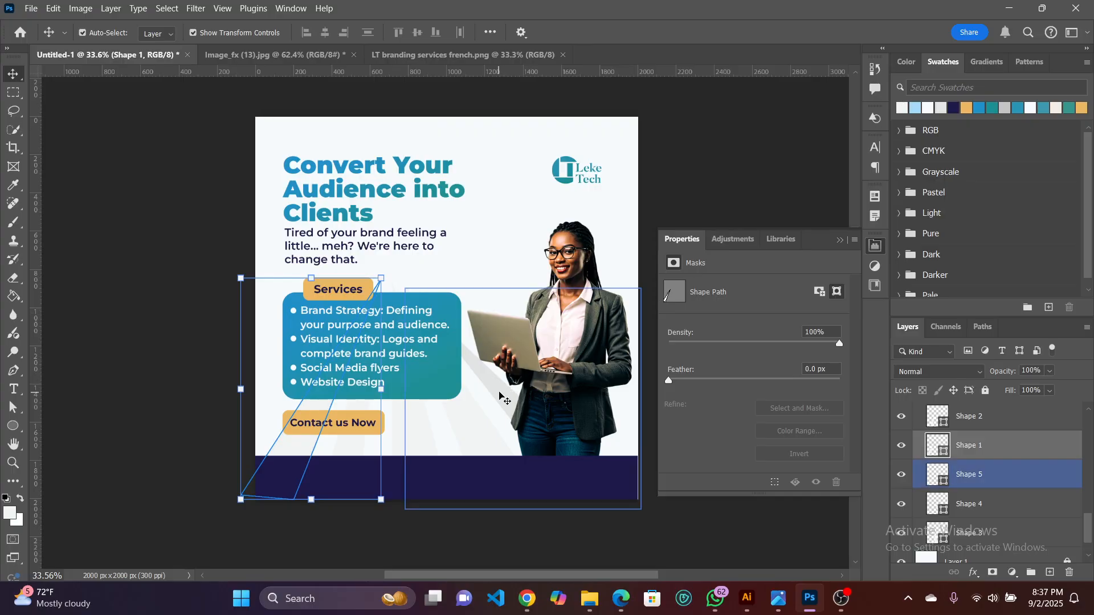
left_click(502, 392)
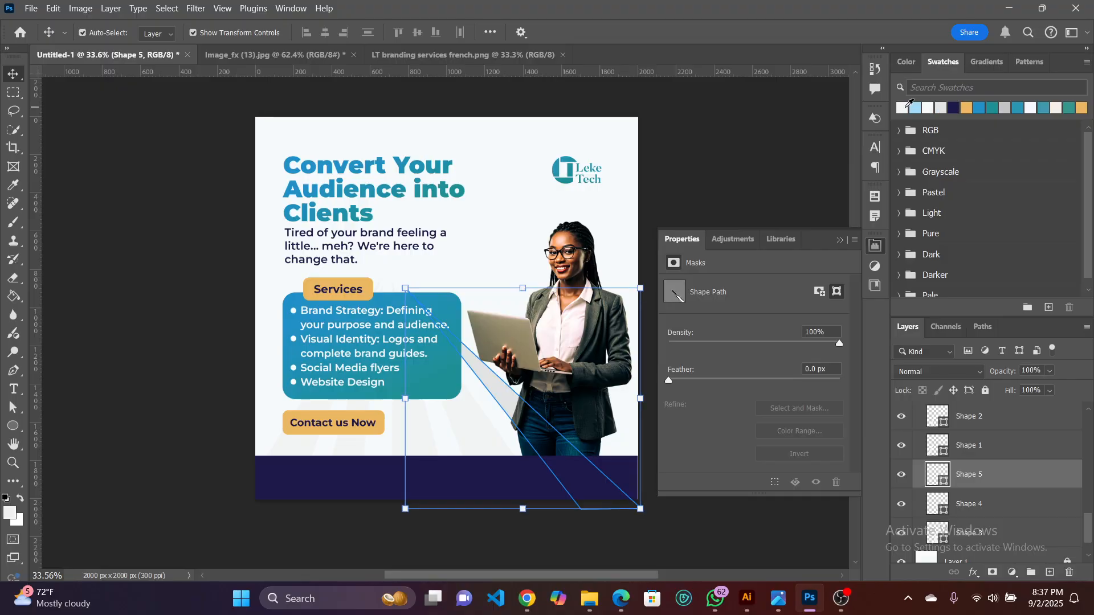
Select all five recolored ray shapes together, from Shape 2 down to Shape 3 in the bg rays group.
scroll(963, 423, "up", 2)
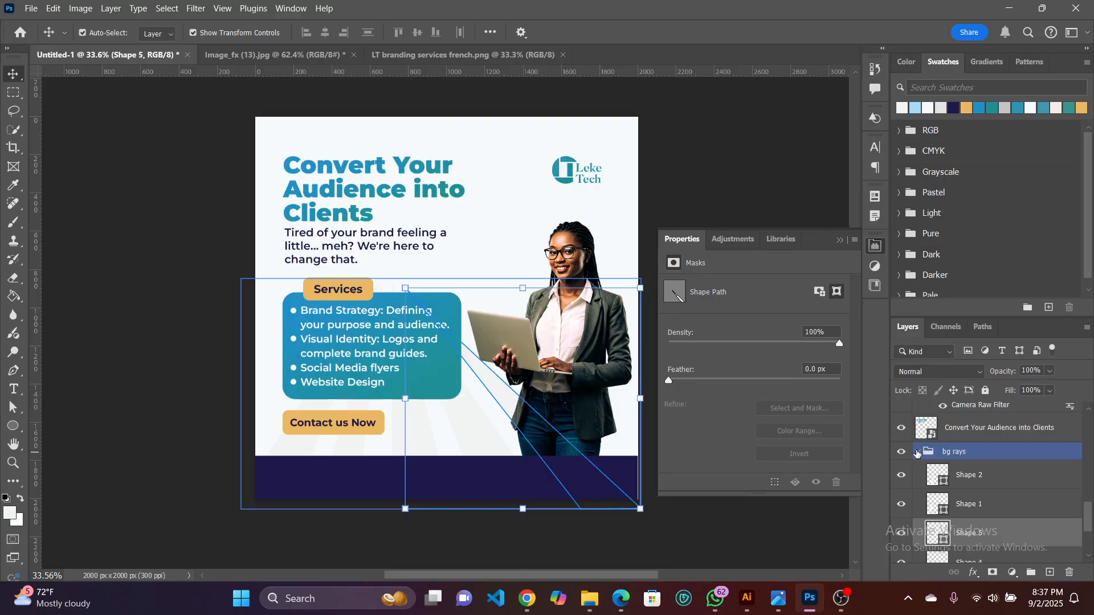
left_click(991, 474)
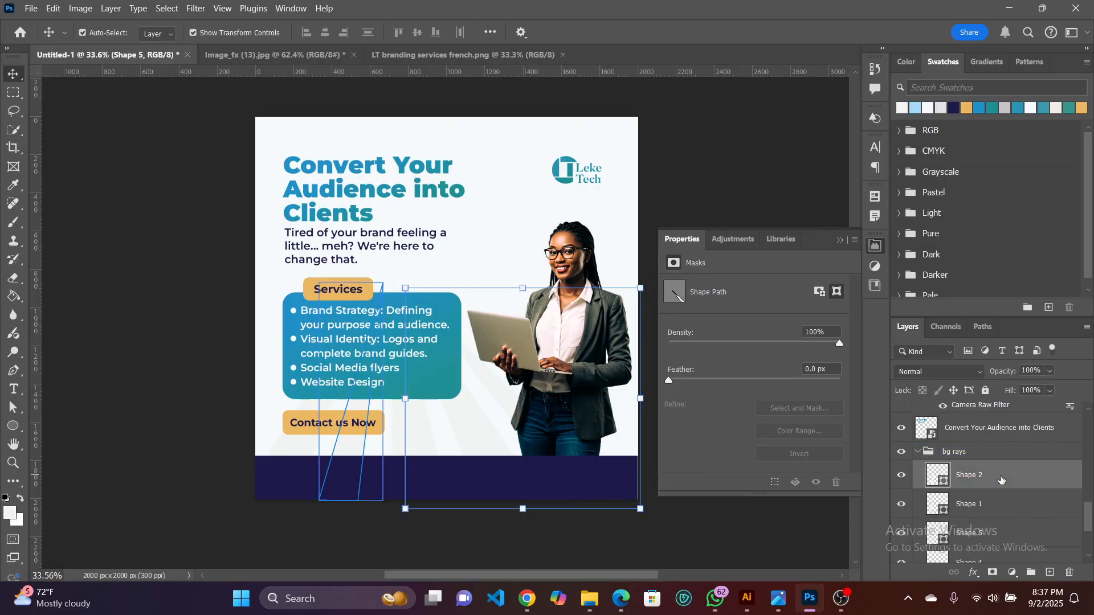
scroll(998, 481, "down", 1)
scroll(988, 507, "down", 1)
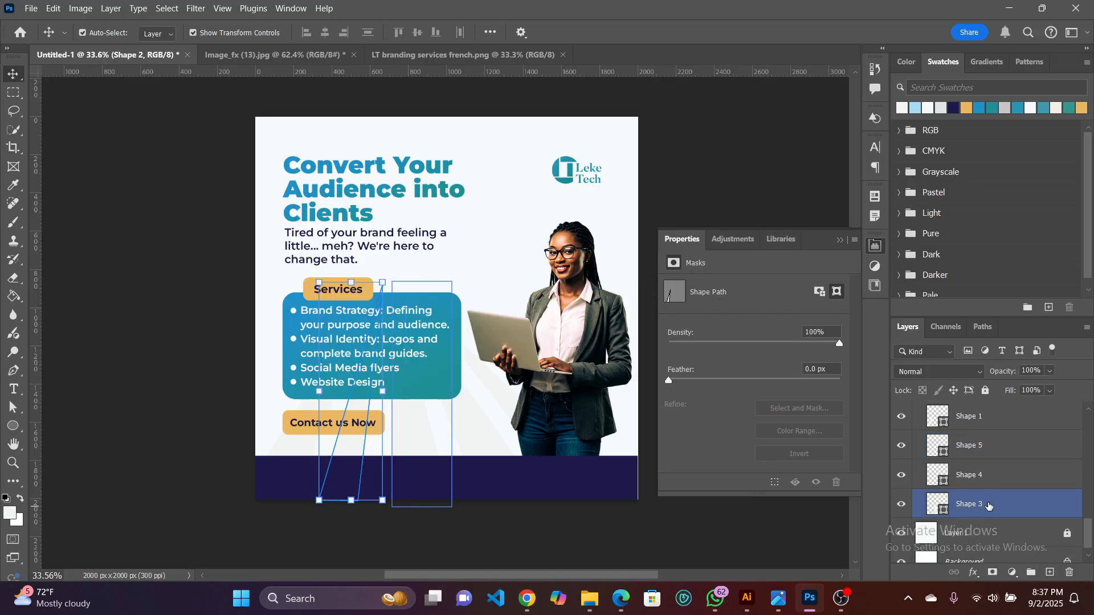
left_click(988, 507, "shift")
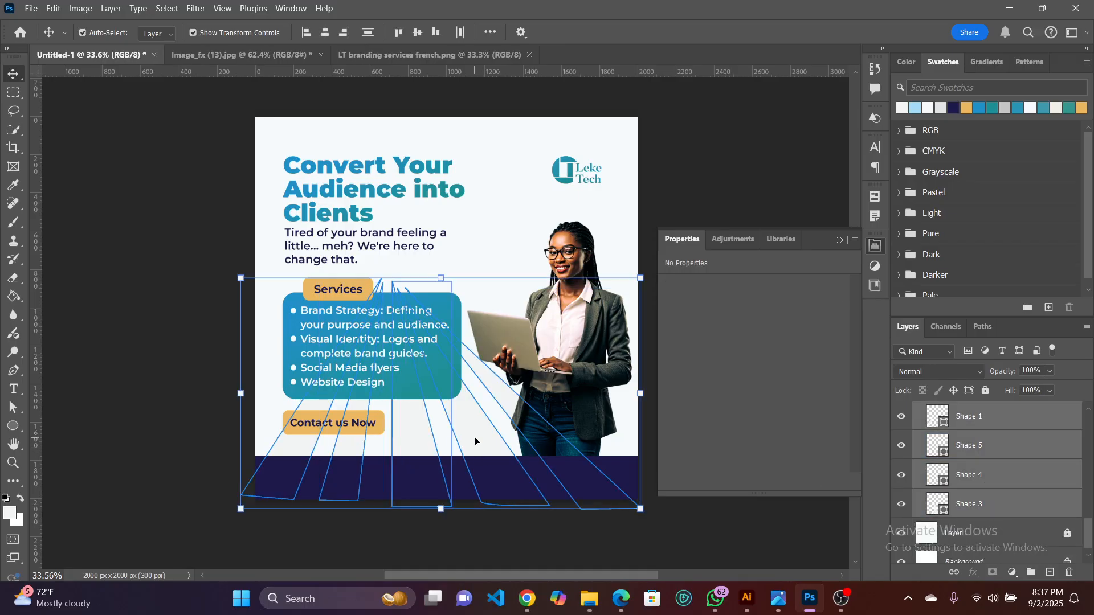
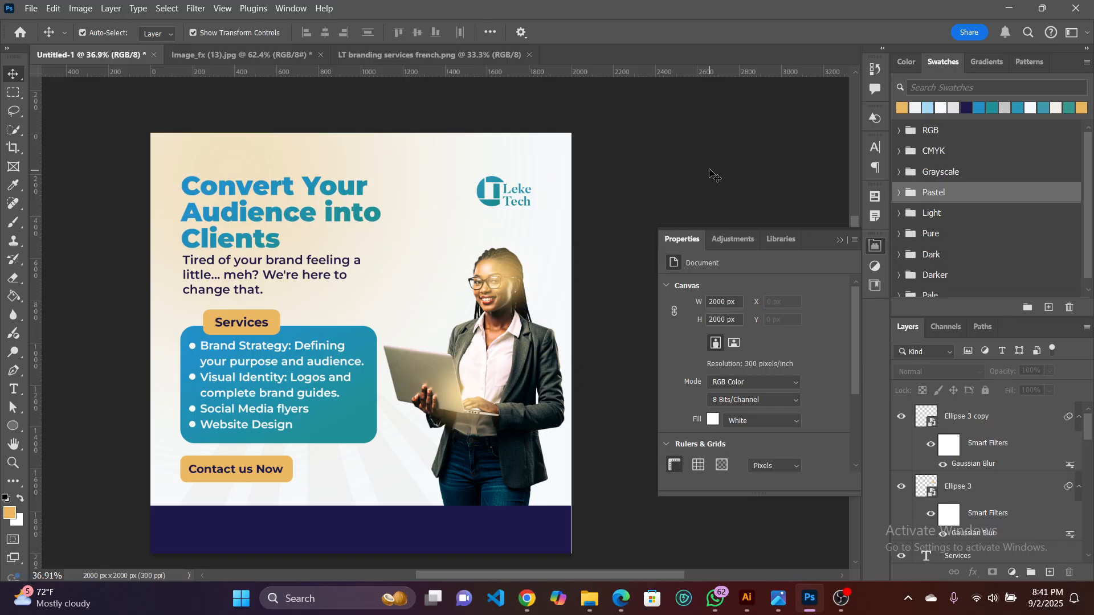
Set the opacity of the Ellipse 3 glow over the woman's face to 84%.
left_click(498, 285)
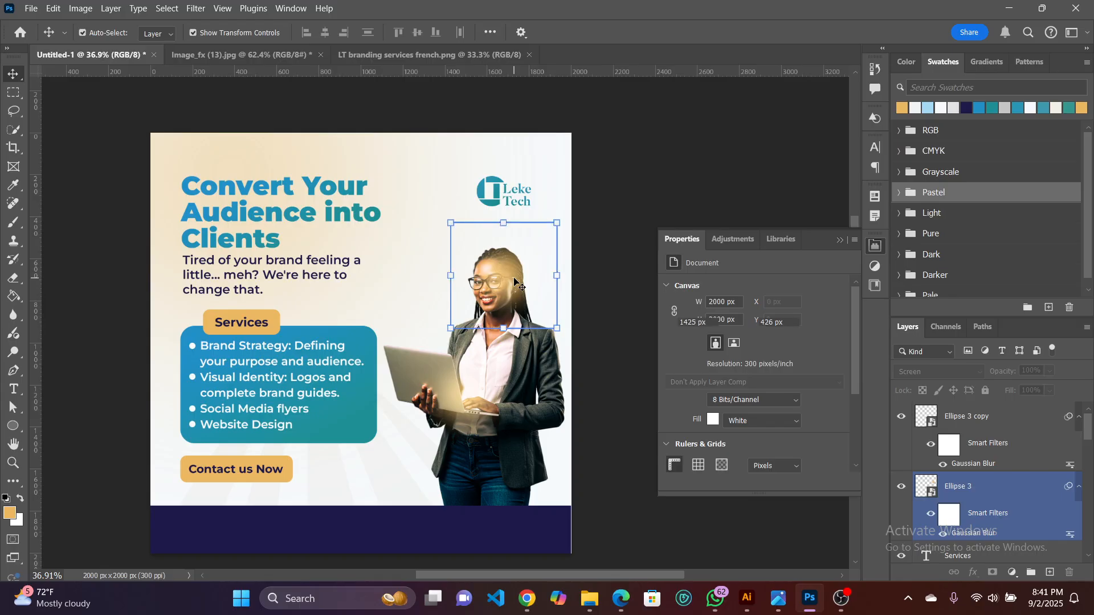
left_click(1049, 371)
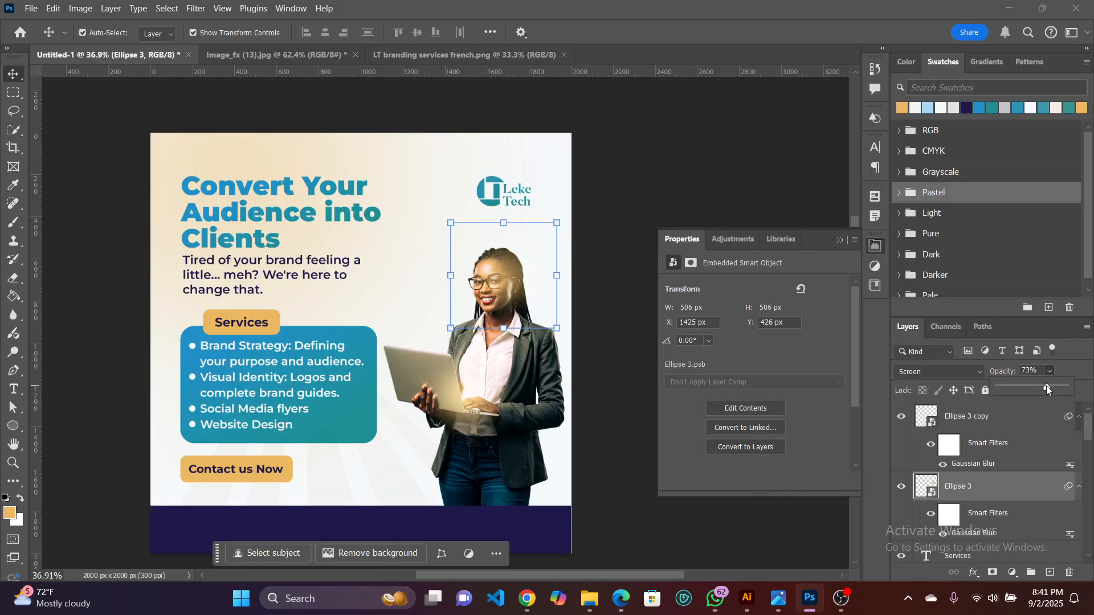
left_click_drag(1046, 385, 1051, 385)
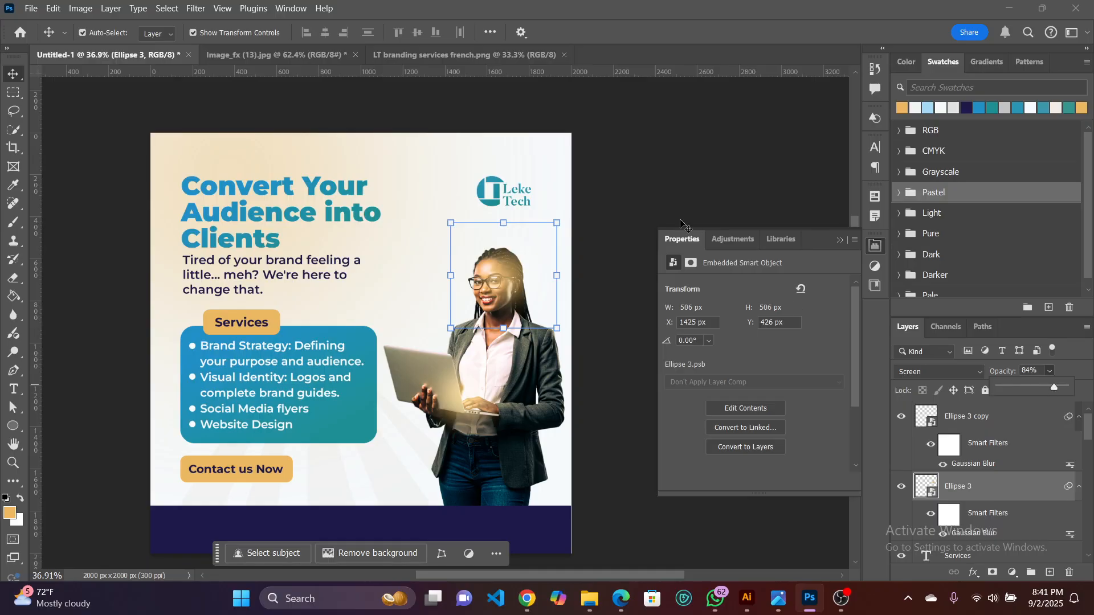
Enlarge the Ellipse 3 glow to about 113% and rotate it about 10° over the side of the woman's face.
left_click(552, 227)
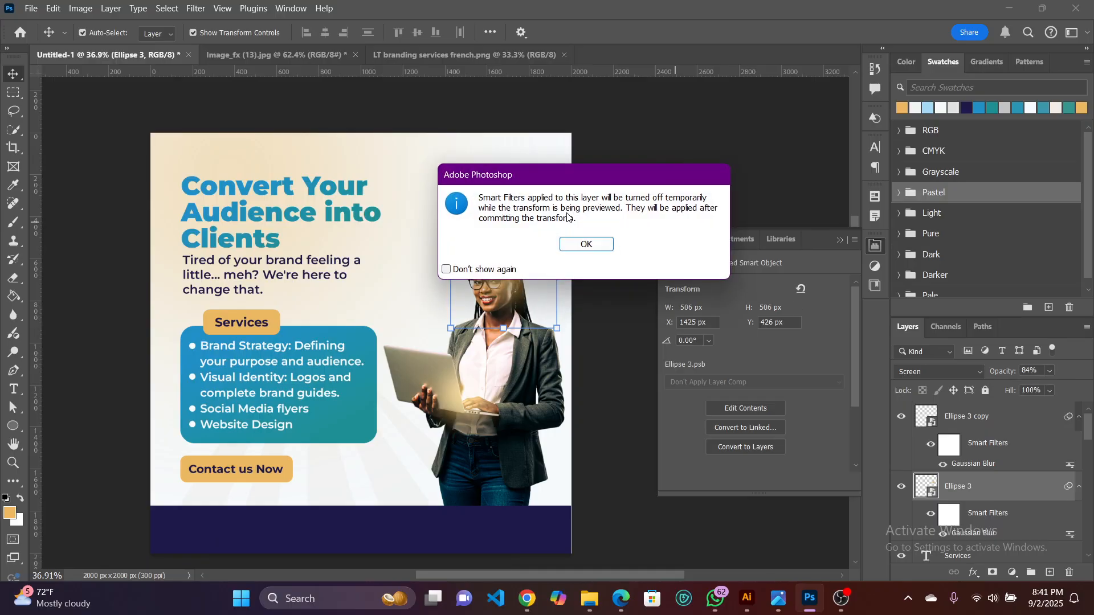
left_click(586, 244)
left_click_drag(557, 228, 539, 254)
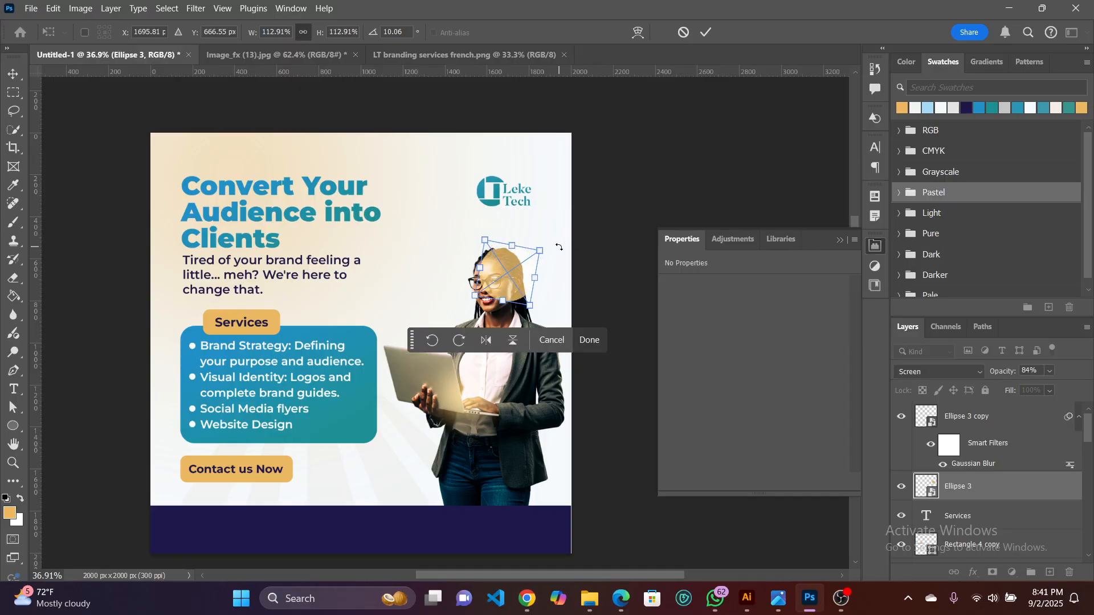
left_click(14, 75)
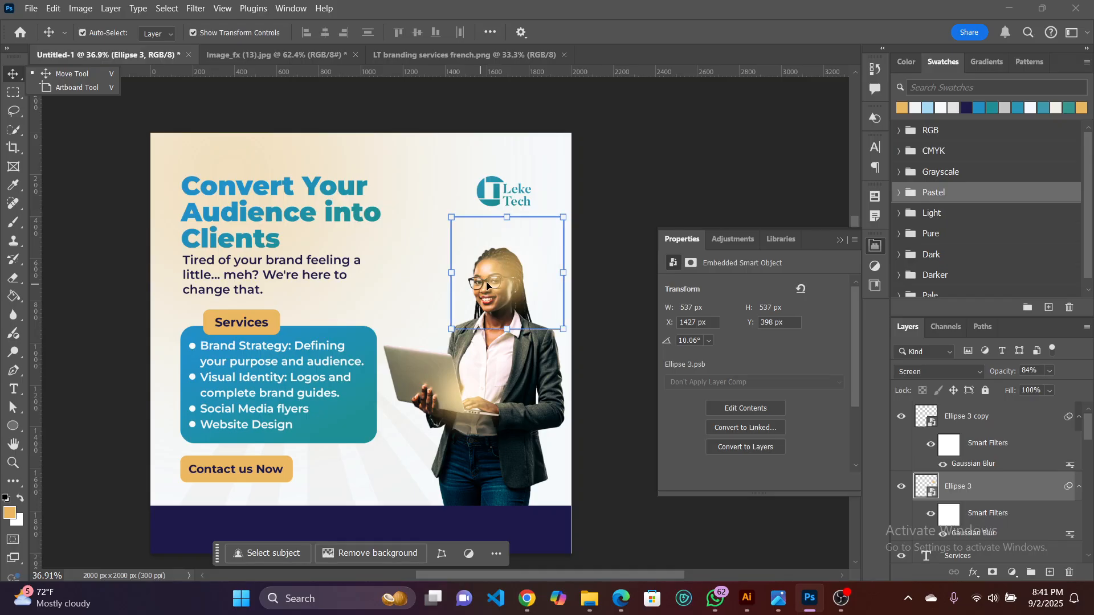
Duplicate the glow onto the lower-right corner of the blue services box and set its Gaussian Blur radius to 98.5 pixels.
left_click_drag(514, 280, 374, 420)
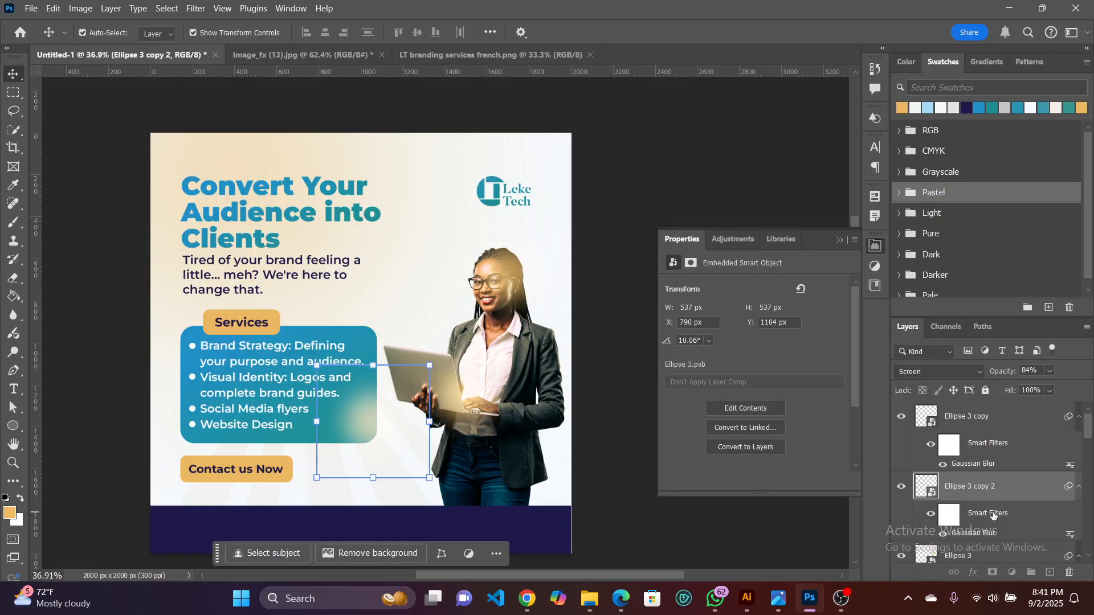
double_click(975, 532)
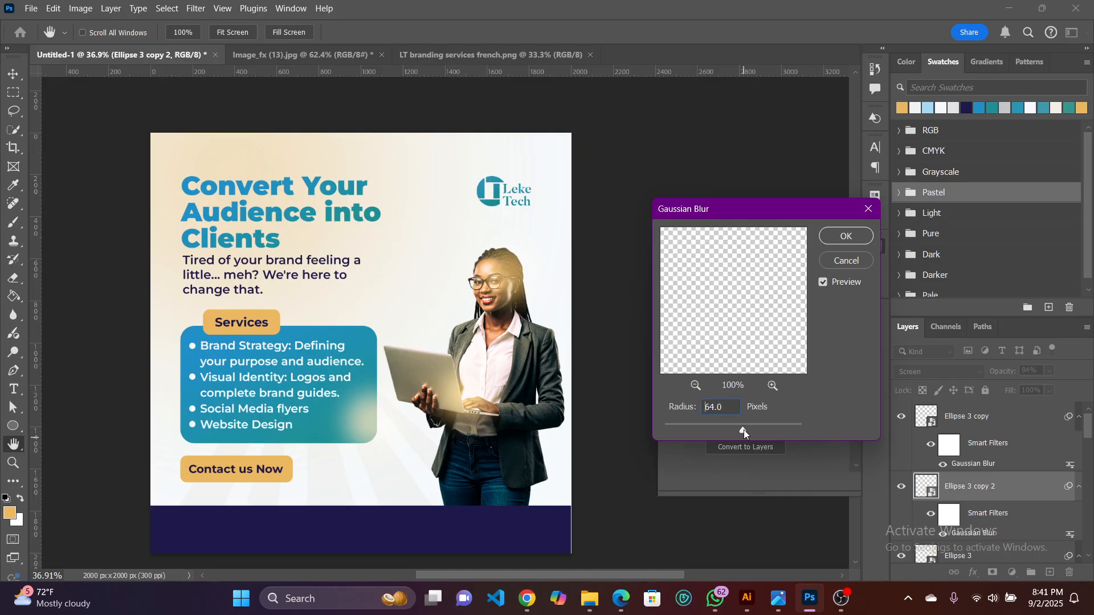
left_click_drag(743, 430, 752, 426)
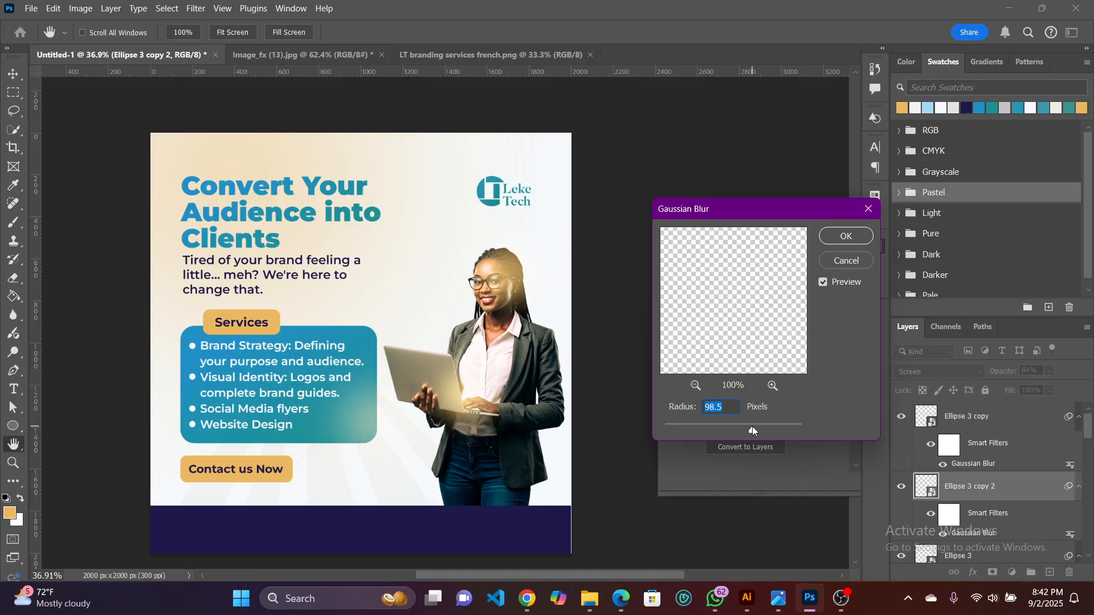
left_click(845, 236)
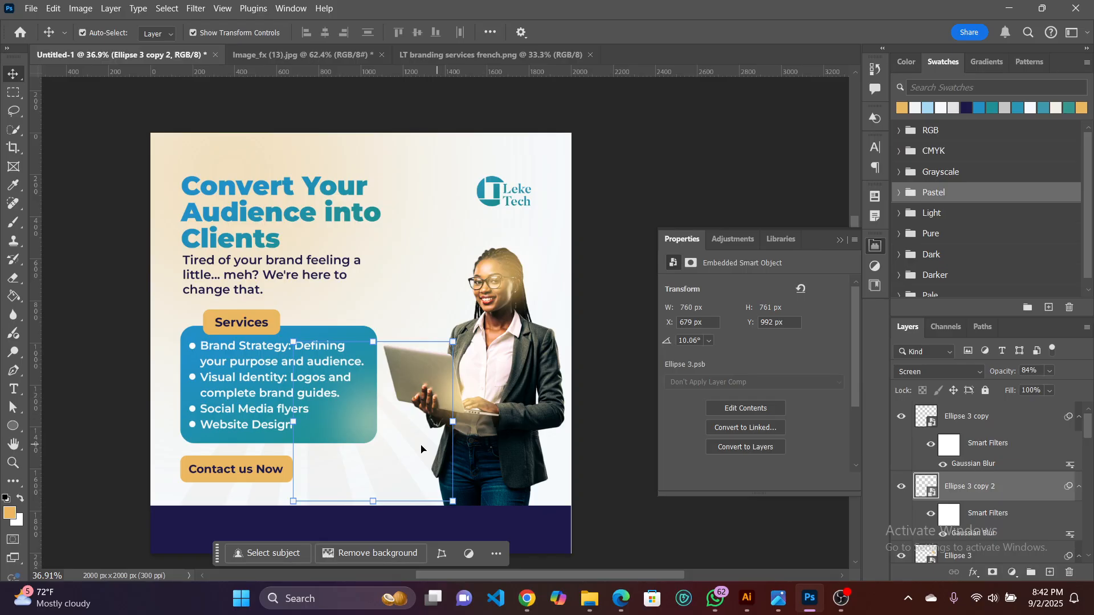
Place two more copies of the softened glow, one on the services box's upper-left corner and one over the headline's word "into".
left_click_drag(363, 422, 255, 378)
mouse_move(179, 323)
left_mouse_down()
mouse_move(159, 315)
mouse_move(192, 337)
left_mouse_up()
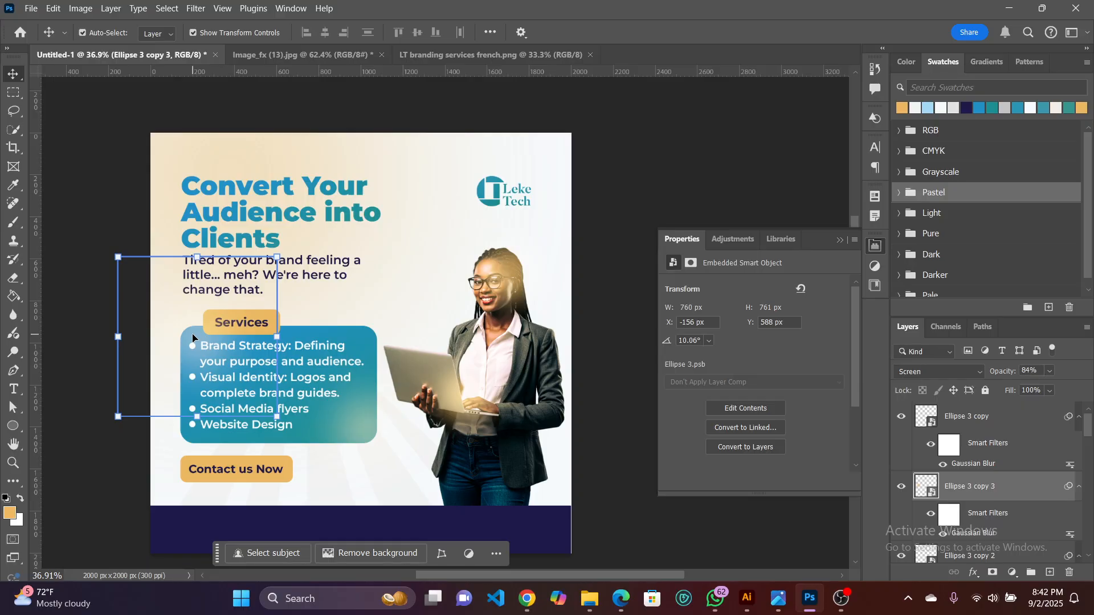
left_click_drag(191, 338, 357, 238)
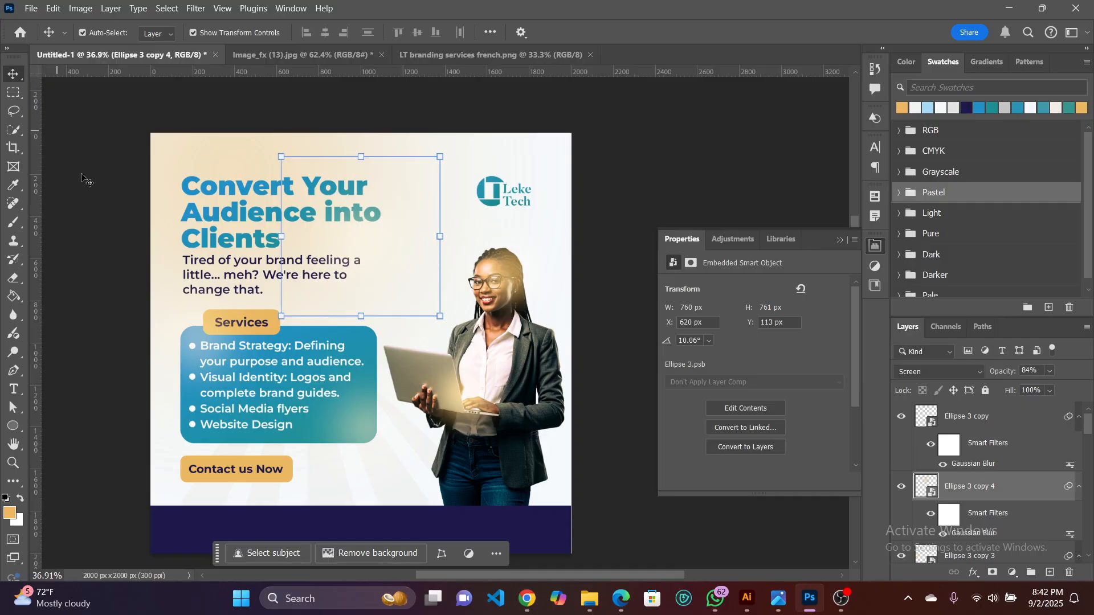
left_click(110, 236)
scroll(127, 266, "down", 2)
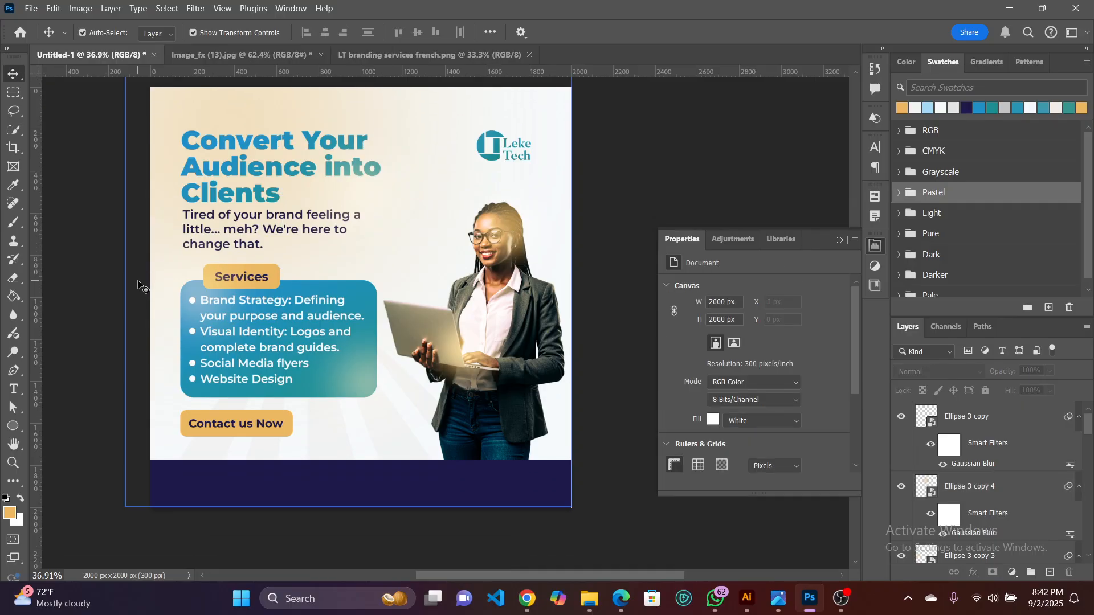
scroll(138, 285, "up", 2)
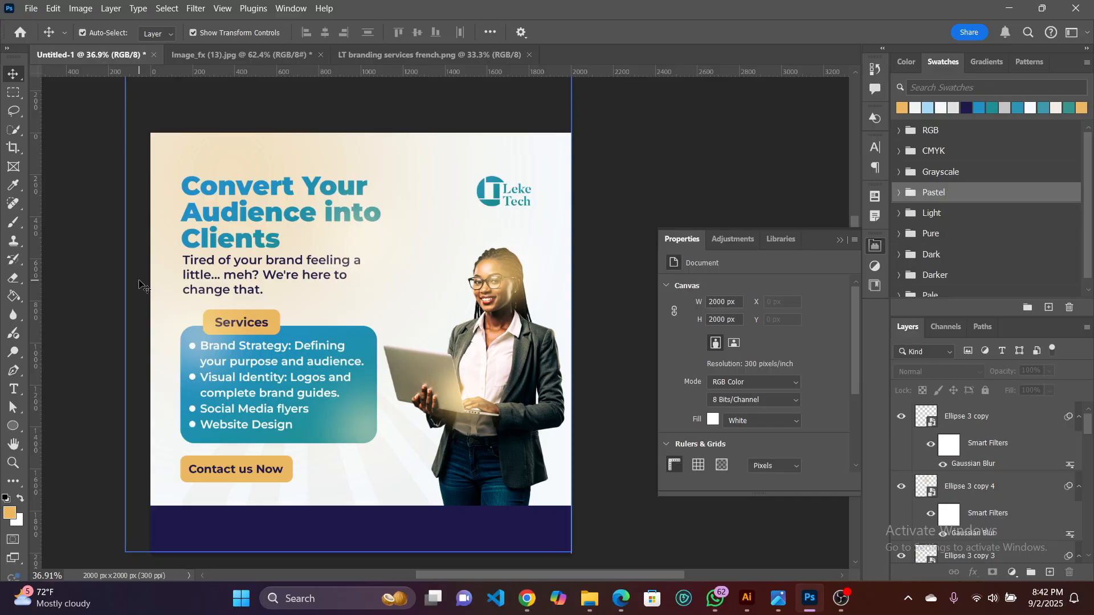
Try a copy of the large Ellipse 2 background glow over the flyer's right half at 28% opacity.
left_click(269, 162)
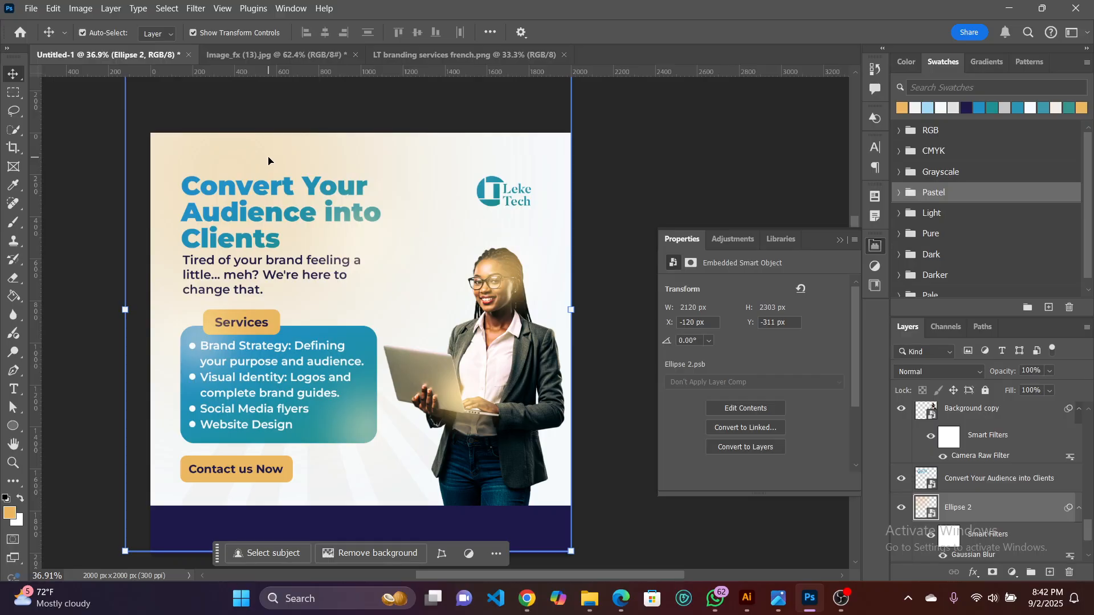
left_click_drag(269, 161, 524, 171)
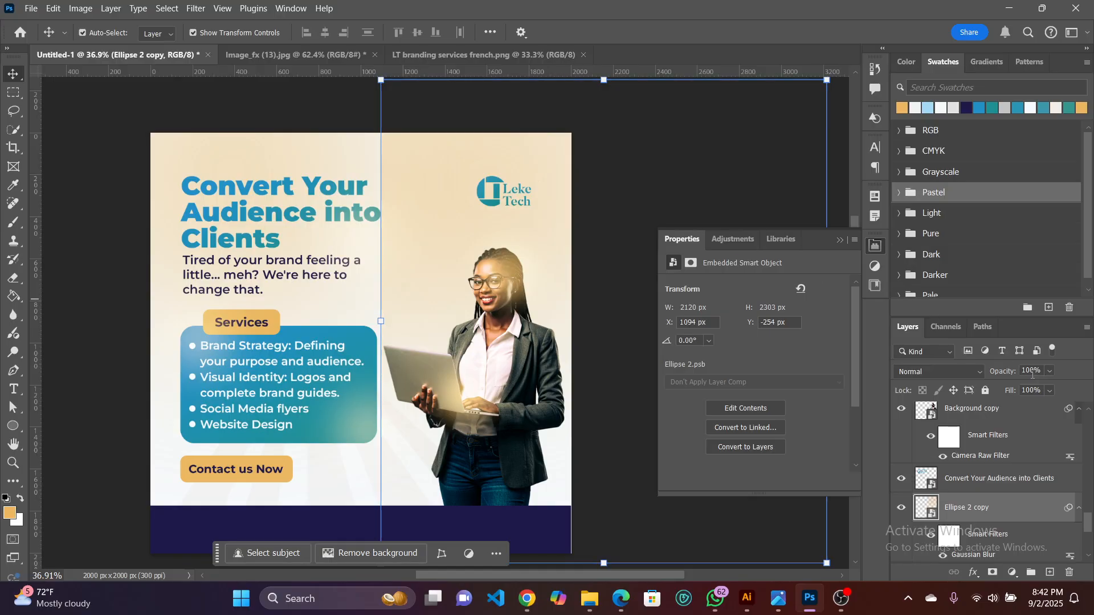
left_click(1050, 371)
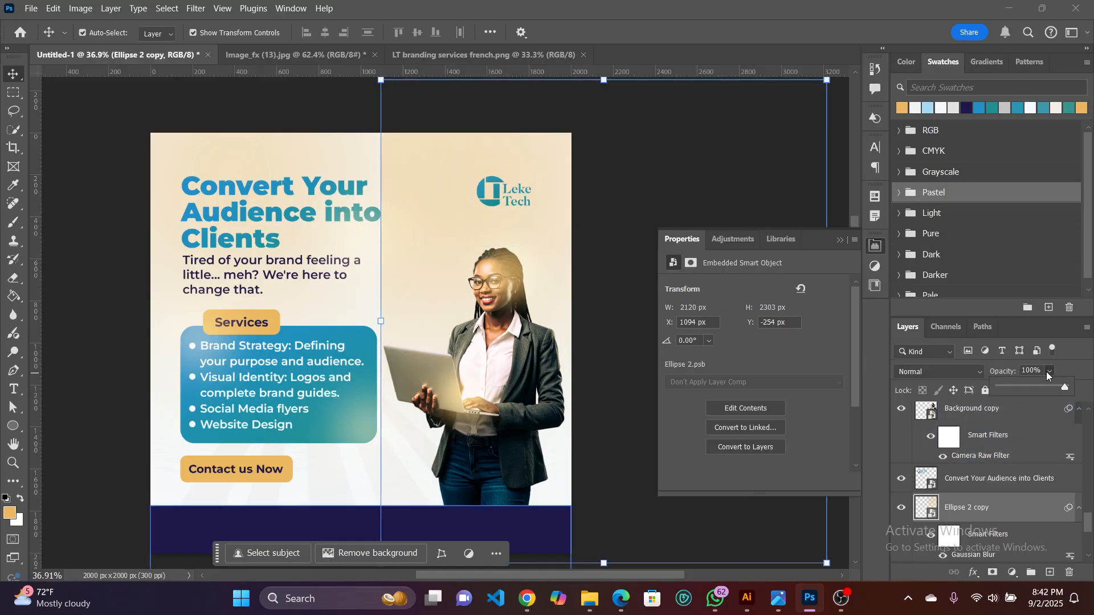
left_click(1018, 386)
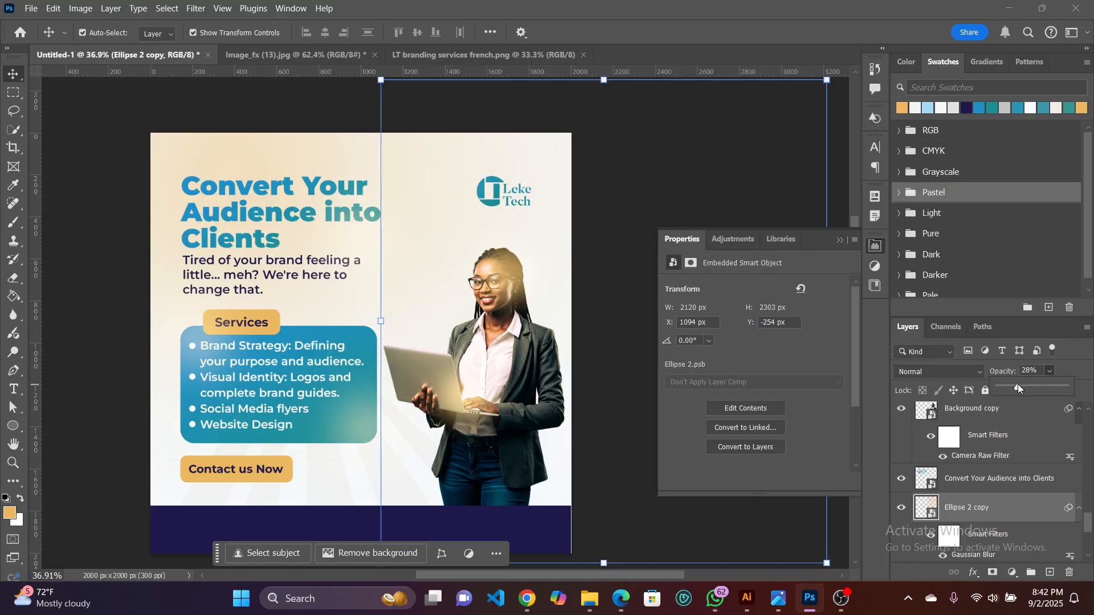
left_click(650, 163)
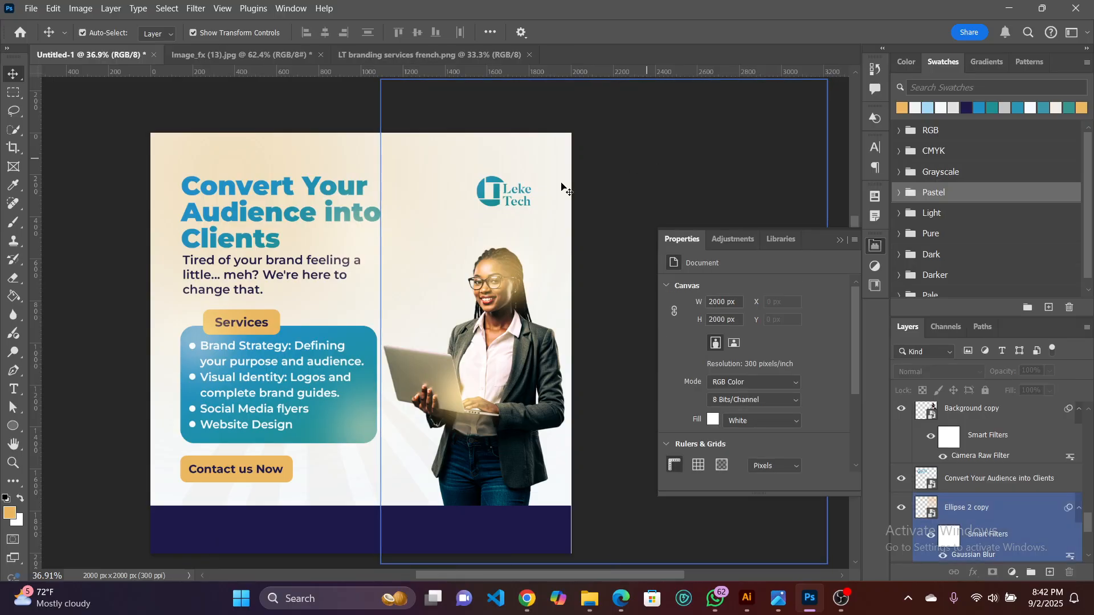
left_click(59, 117)
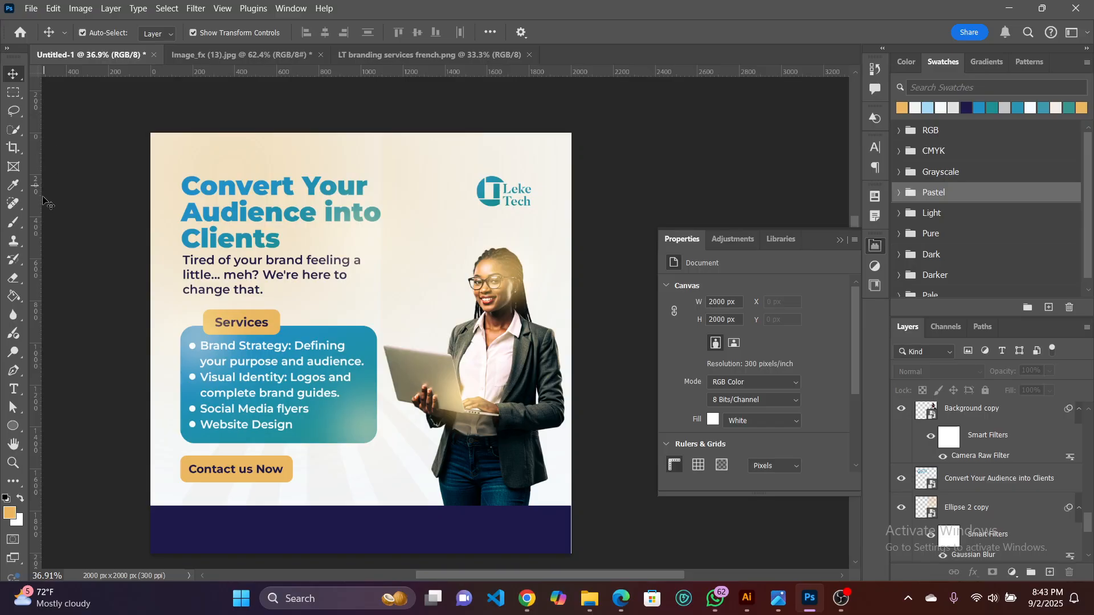
Delete the copy of the large background glow from the flyer's right half.
left_click(447, 257)
left_click(412, 256)
key("Delete")
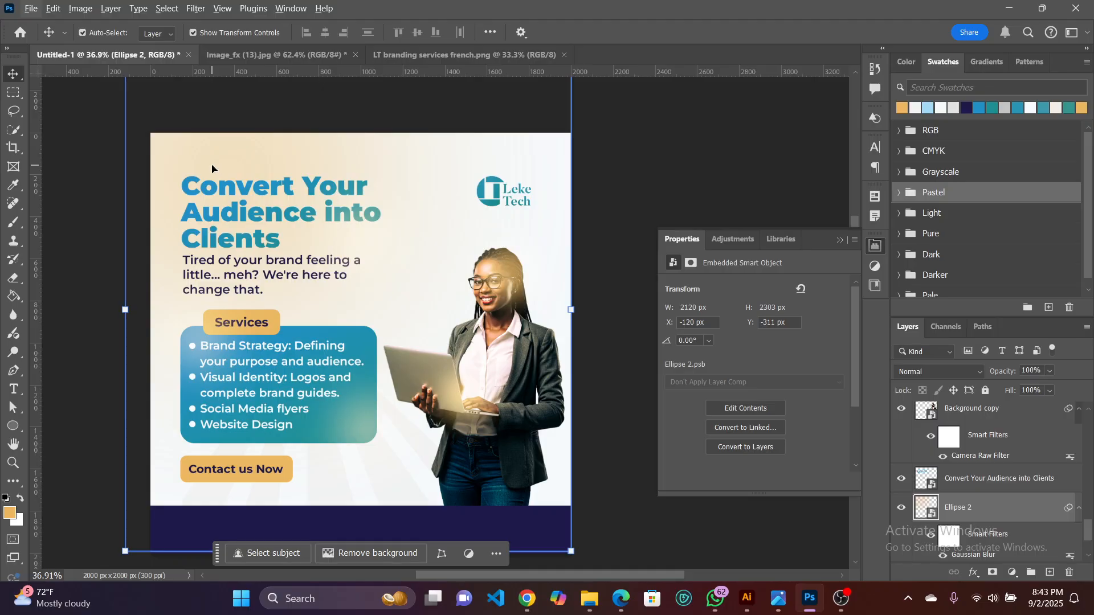
left_click(642, 147)
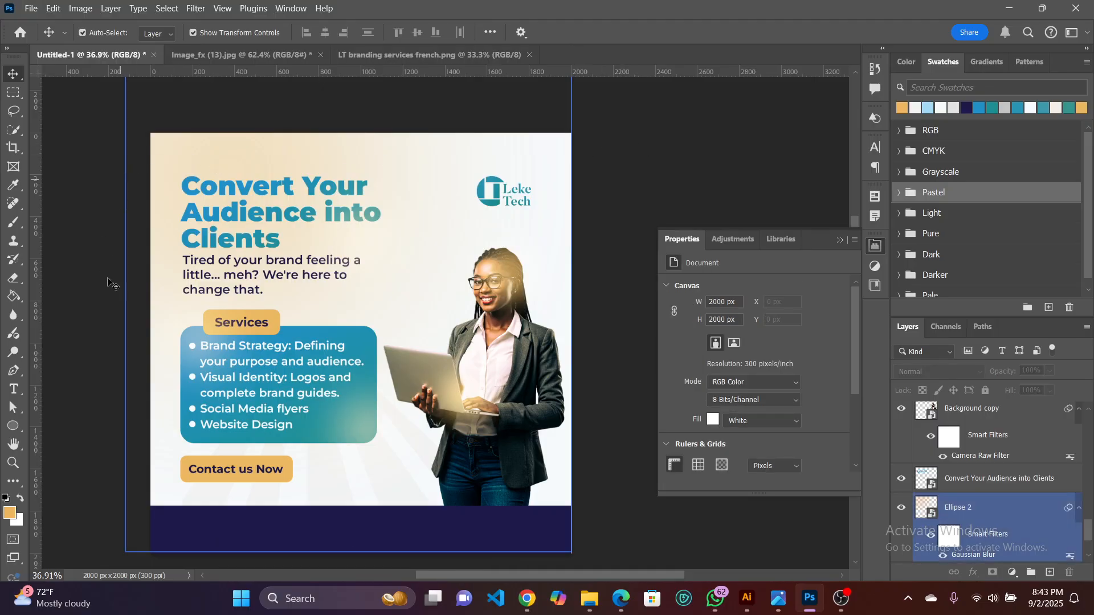
Draw an orange circle 966 px wide over the flyer's upper-right corner and convert it to a smart object.
left_click(13, 427)
left_click_drag(438, 147, 626, 352)
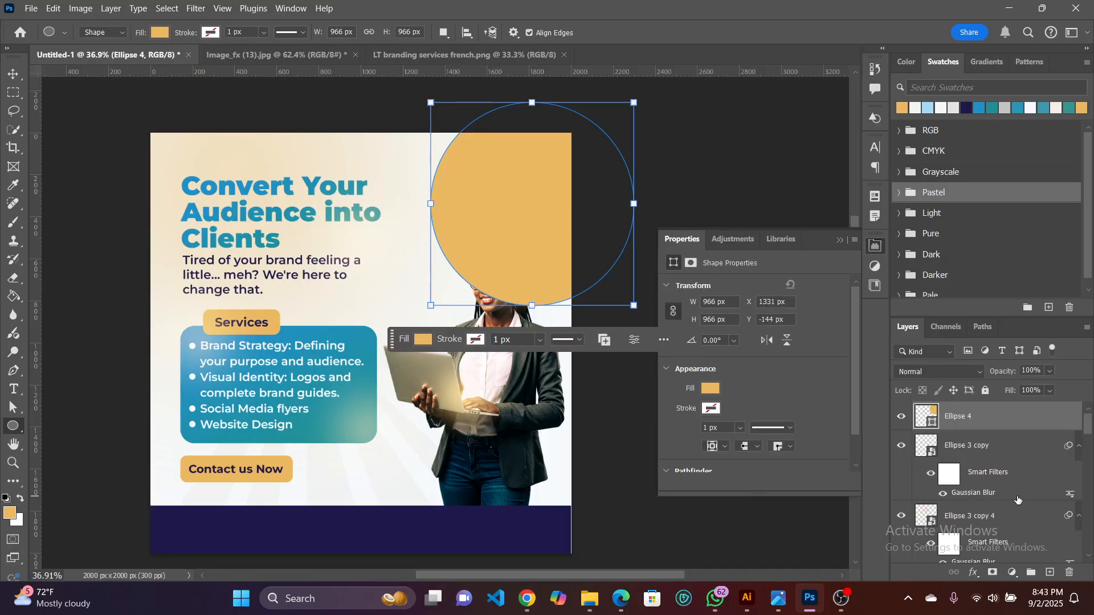
right_click(1012, 422)
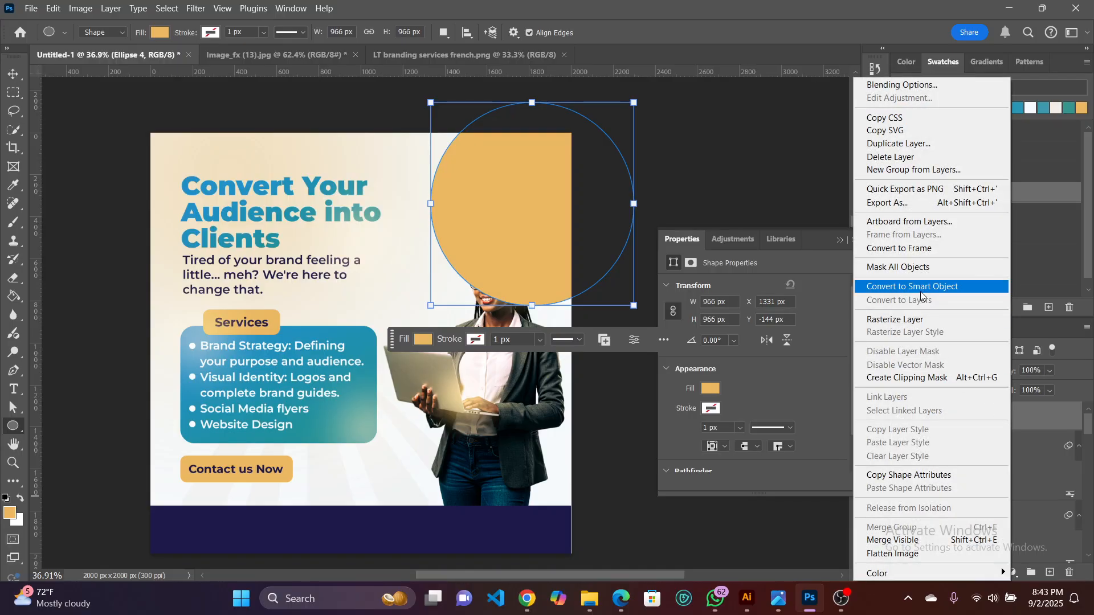
left_click(921, 288)
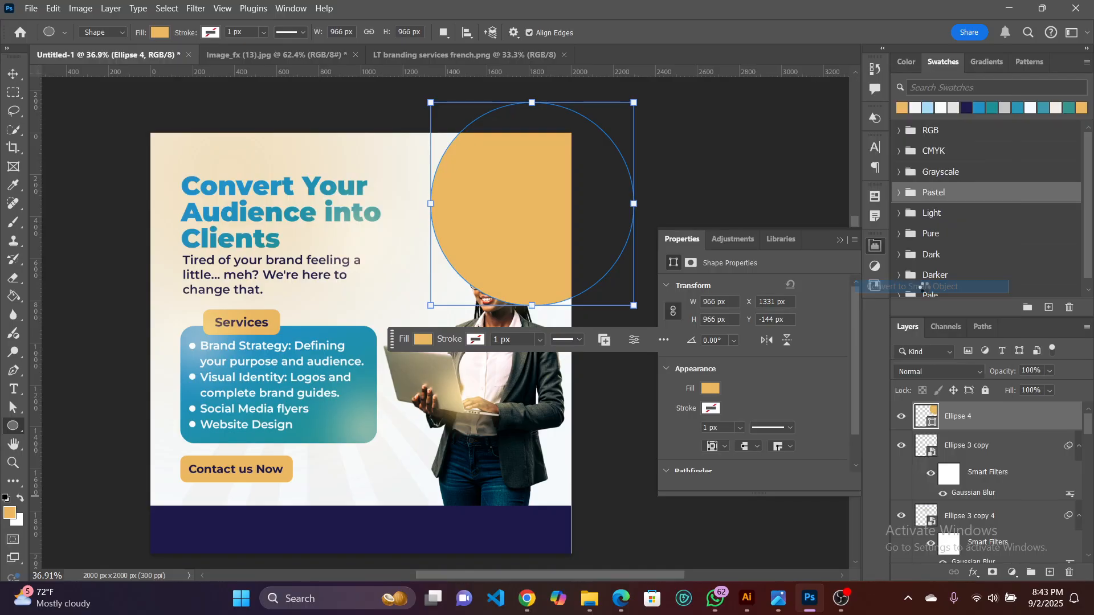
Apply a Gaussian Blur with a 631.5-pixel radius to the orange circle.
left_click(198, 9)
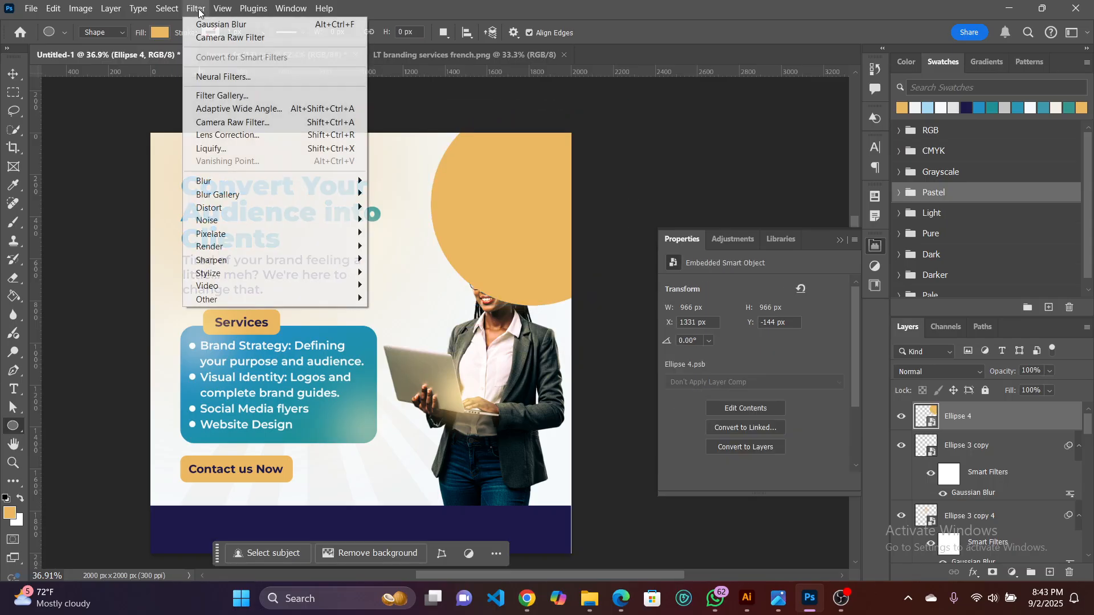
mouse_move(324, 197)
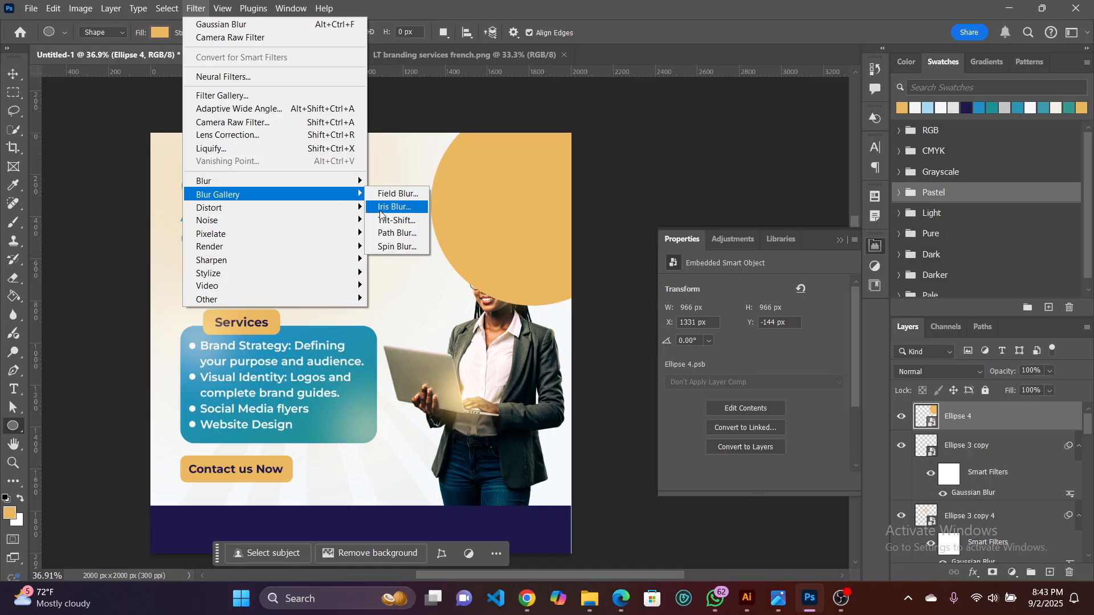
mouse_move(350, 181)
left_click(405, 233)
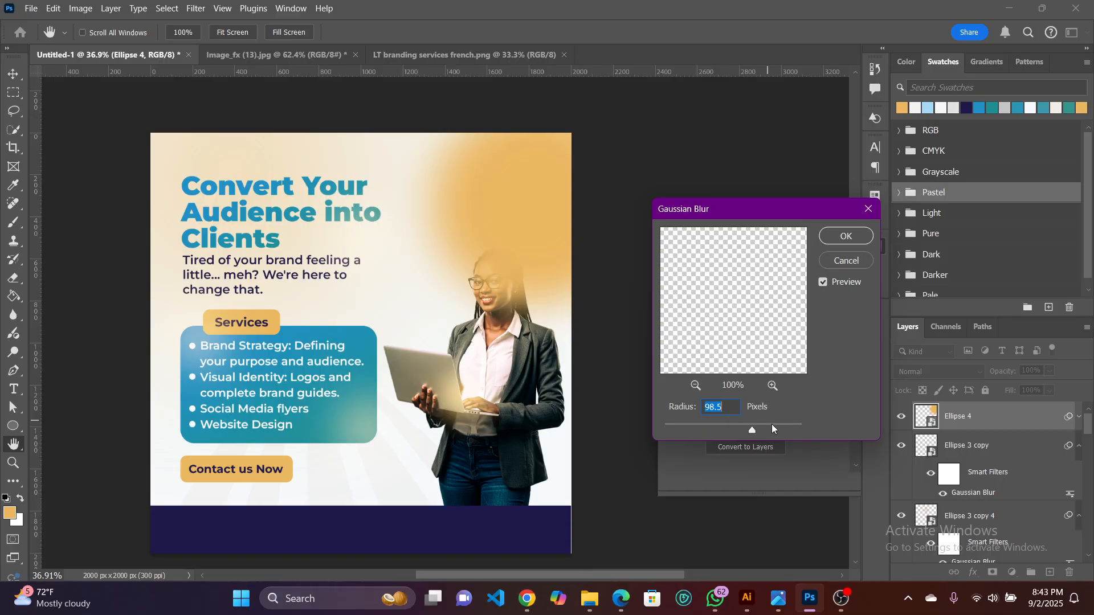
left_click_drag(772, 425, 791, 423)
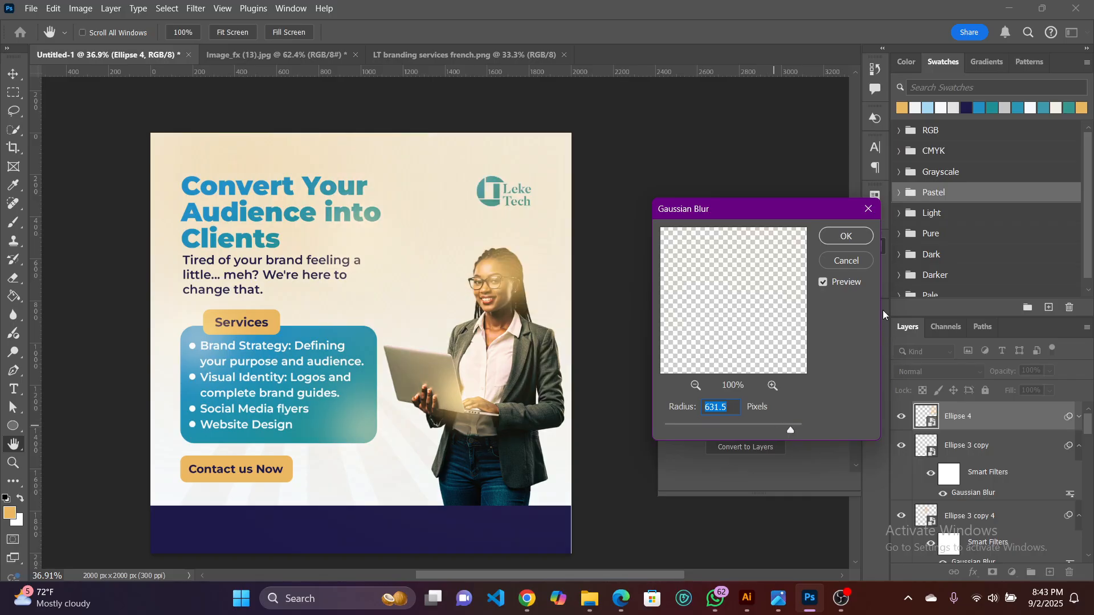
left_click(864, 236)
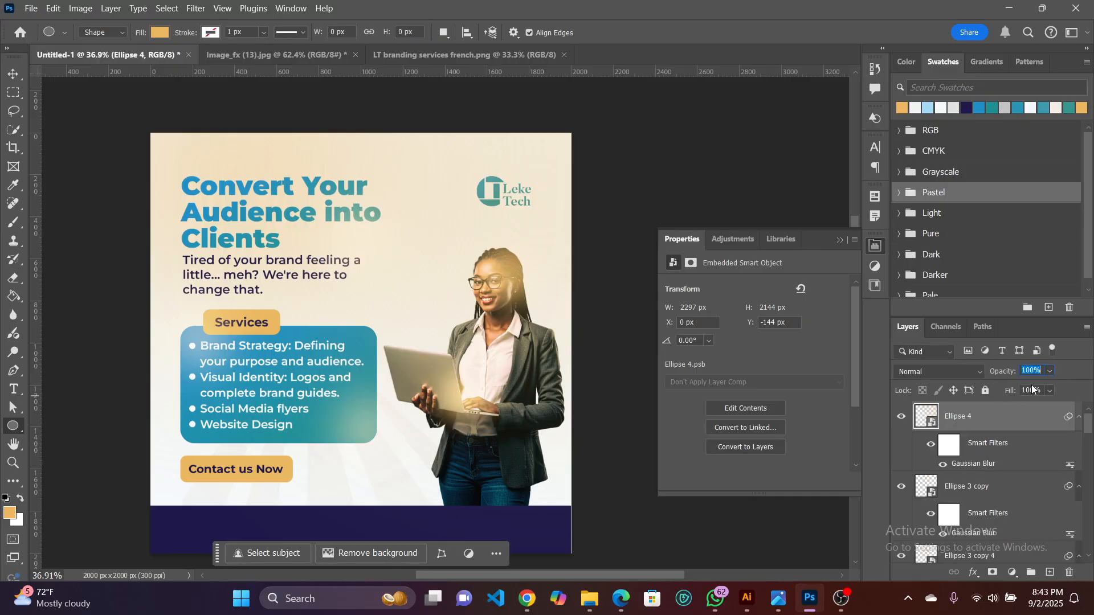
Set the blurred circle's opacity to 26% and move its layer below Ellipse 2, directly above the bg rays group.
left_click(1049, 373)
left_click(1050, 371)
left_click(1049, 372)
left_click_drag(1026, 388, 1016, 385)
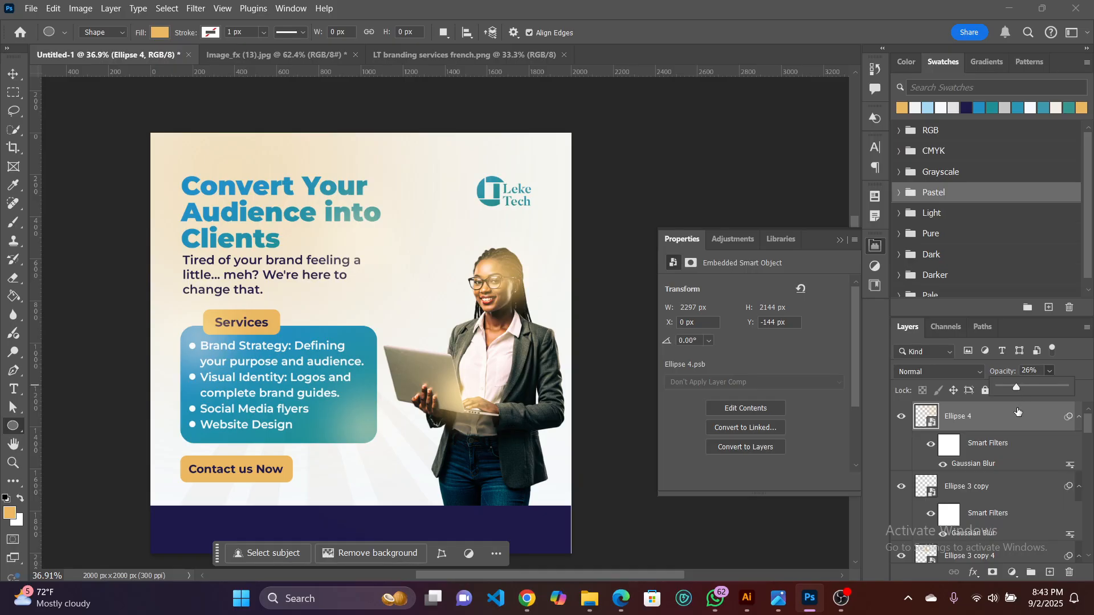
left_click_drag(1017, 416, 994, 485)
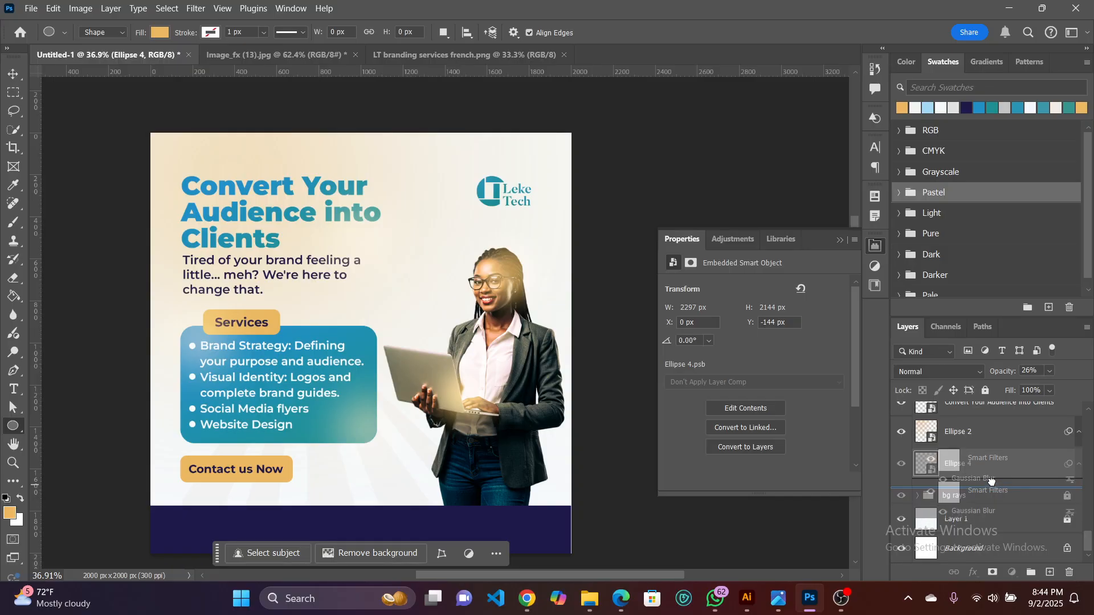
double_click(994, 482)
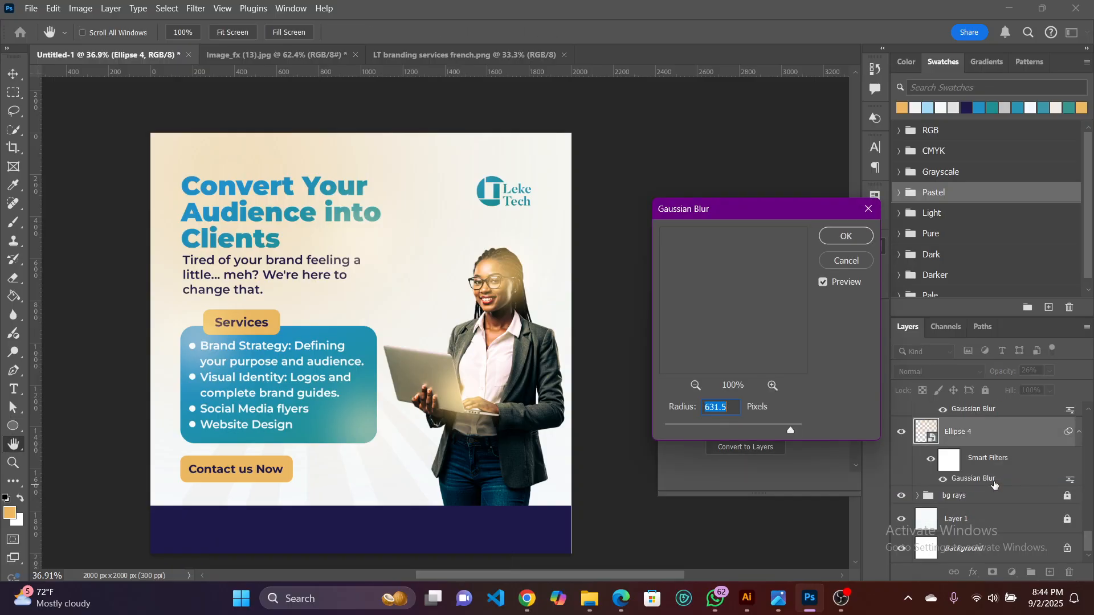
left_click(868, 208)
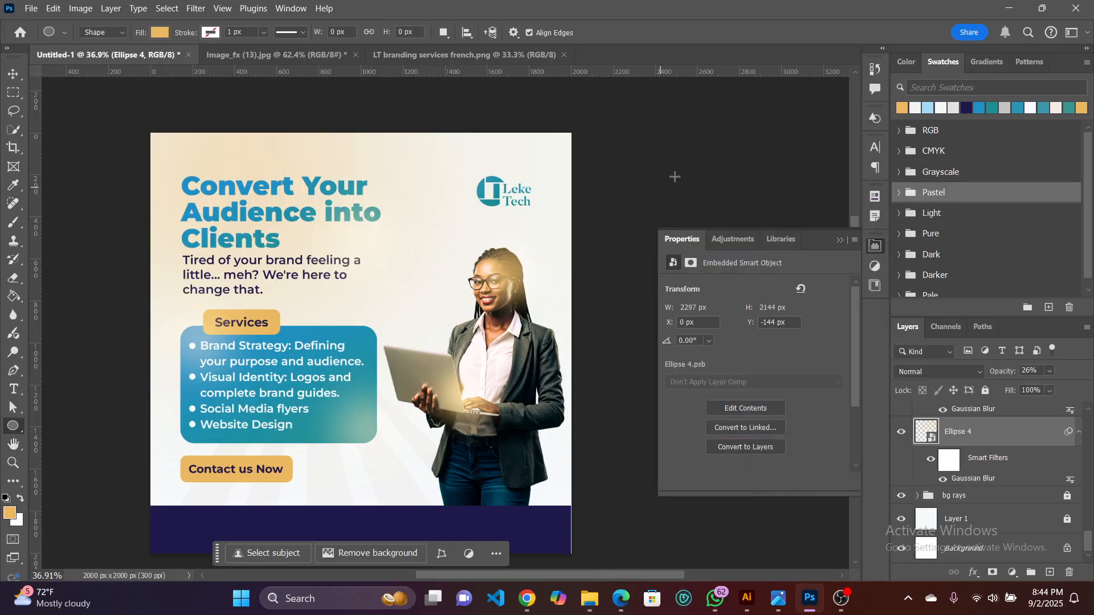
left_click(9, 77)
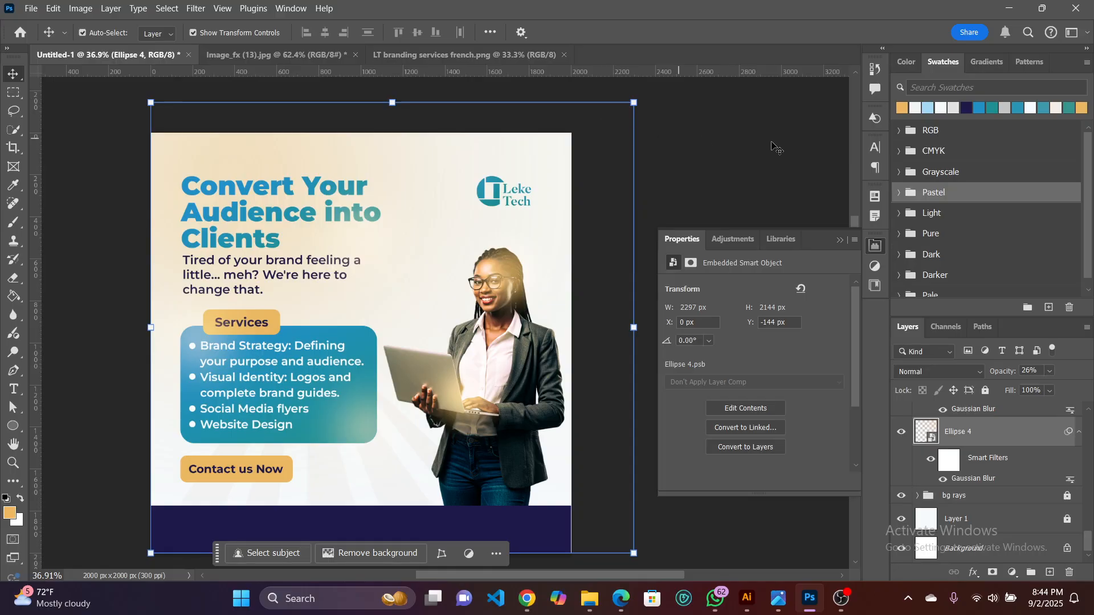
left_click(740, 129)
scroll(684, 188, "up", 2)
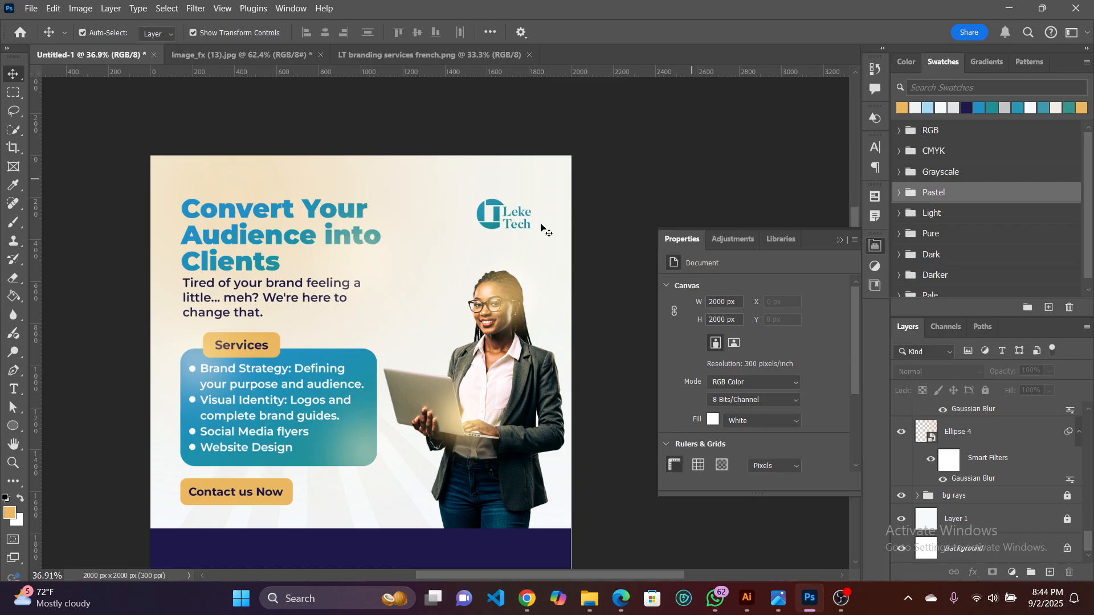
left_click(509, 304)
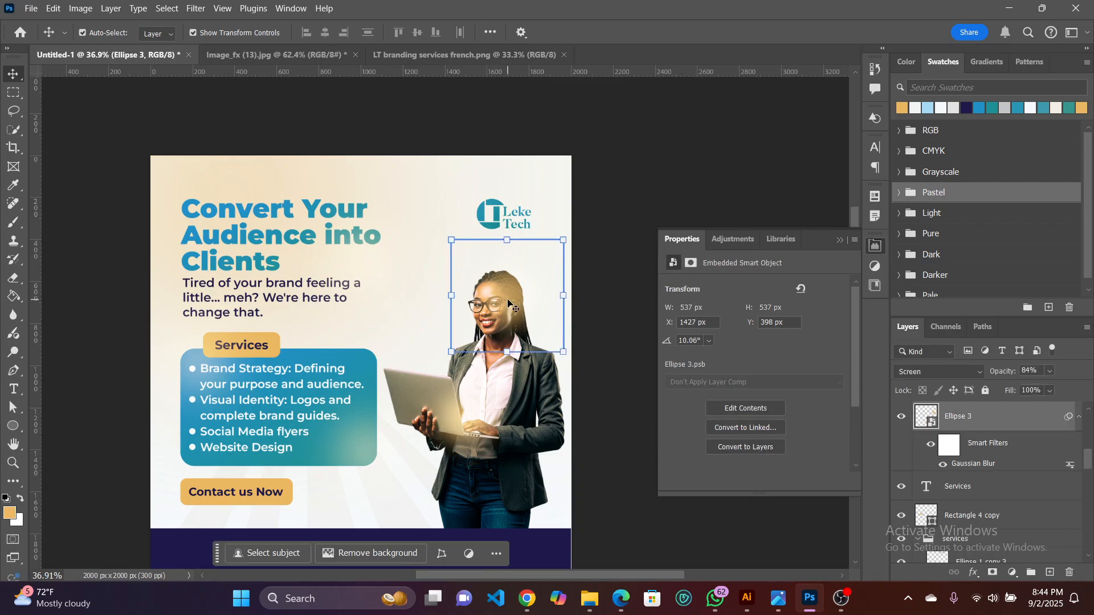
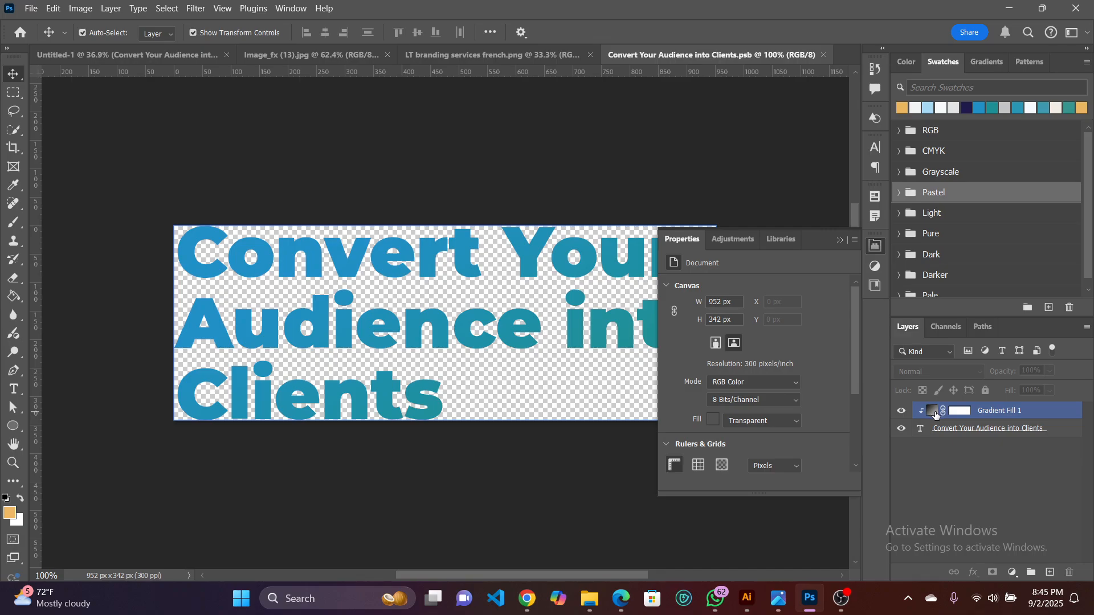
Review the settings of the gradient fill inside the headline smart object.
double_click(932, 411)
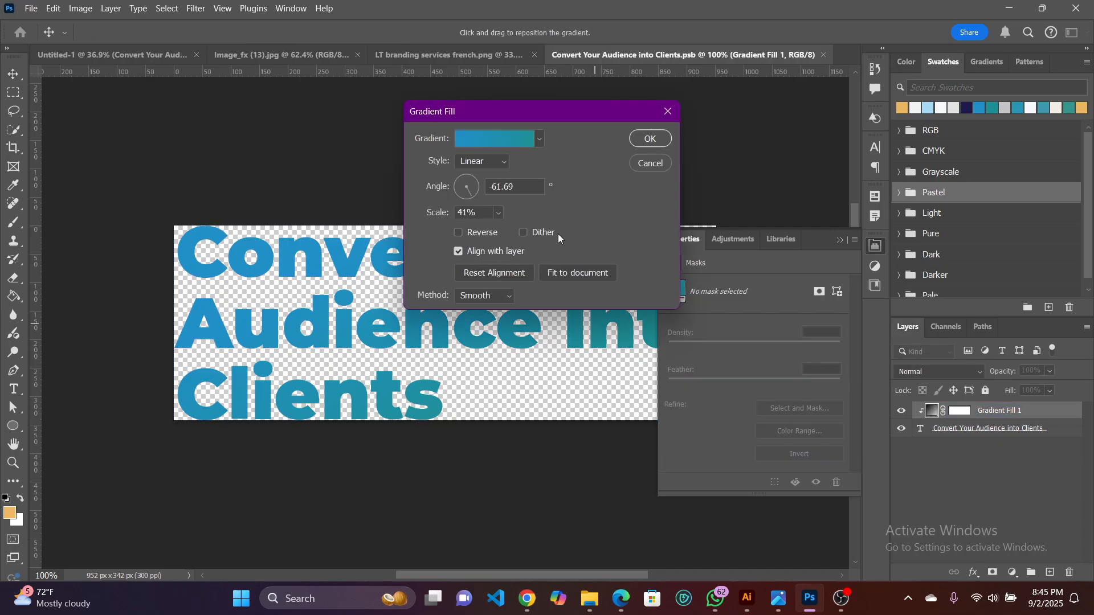
left_click(649, 139)
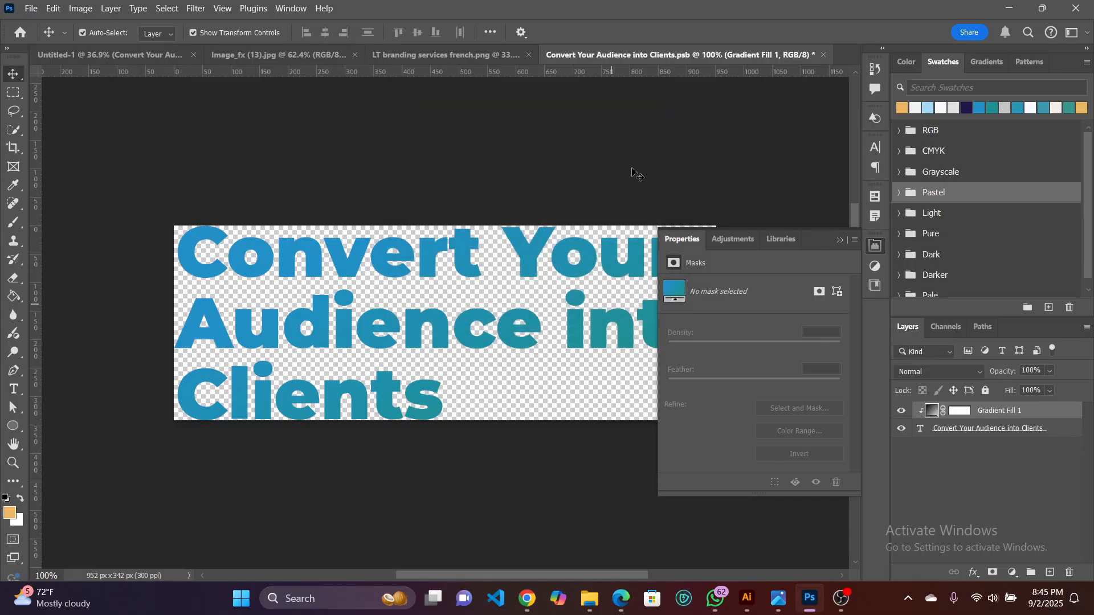
Release the gradient fill's clipping mask from the headline text, and clip the gradient to the text again.
right_click(1044, 411)
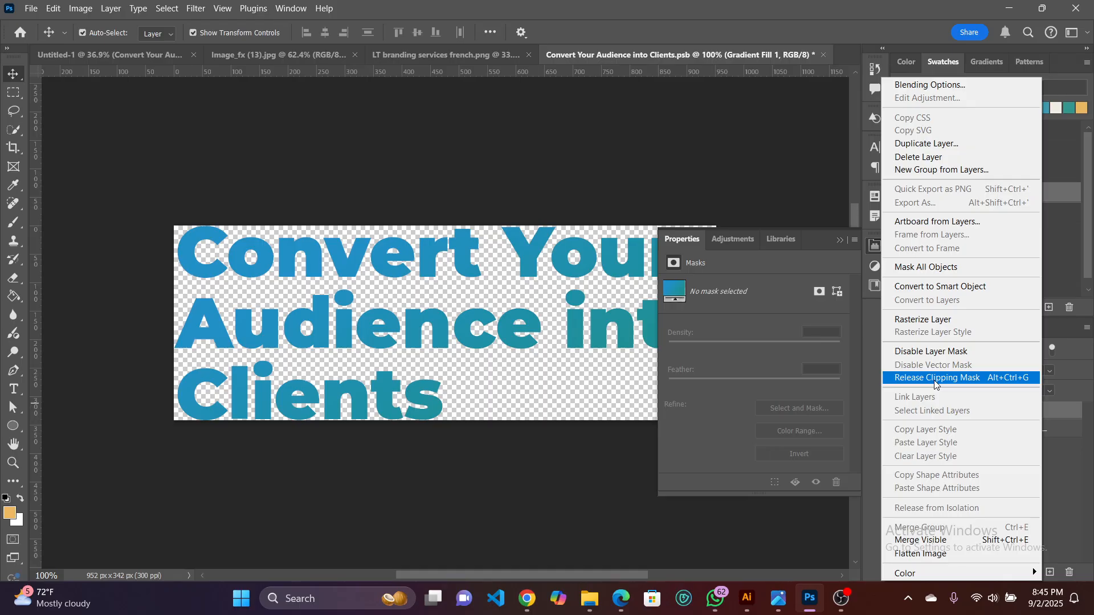
left_click(1064, 458)
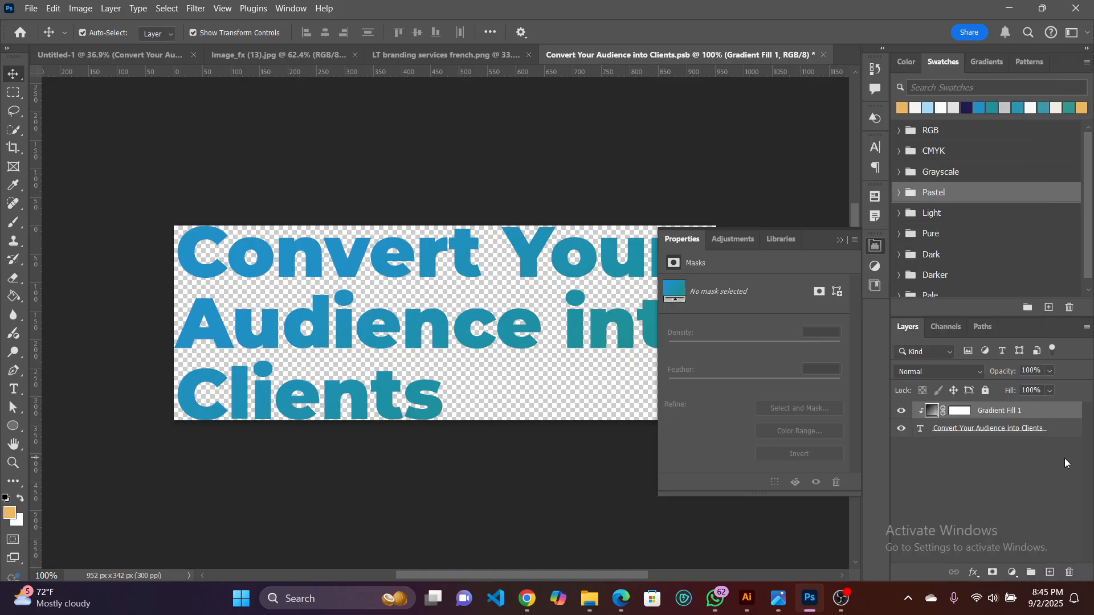
right_click(1019, 410)
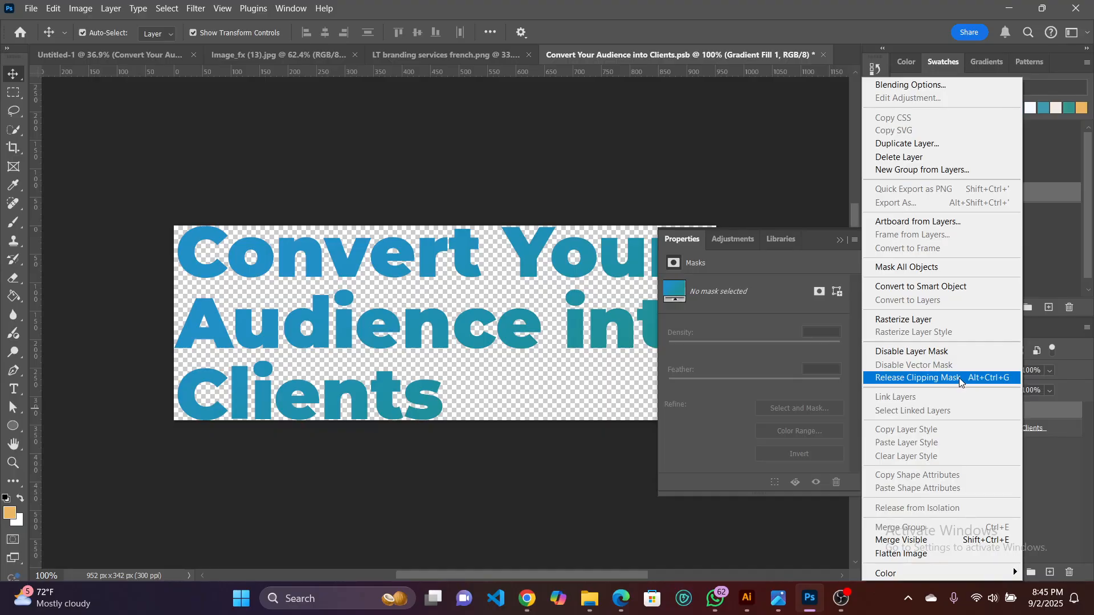
left_click(958, 378)
left_click(998, 453)
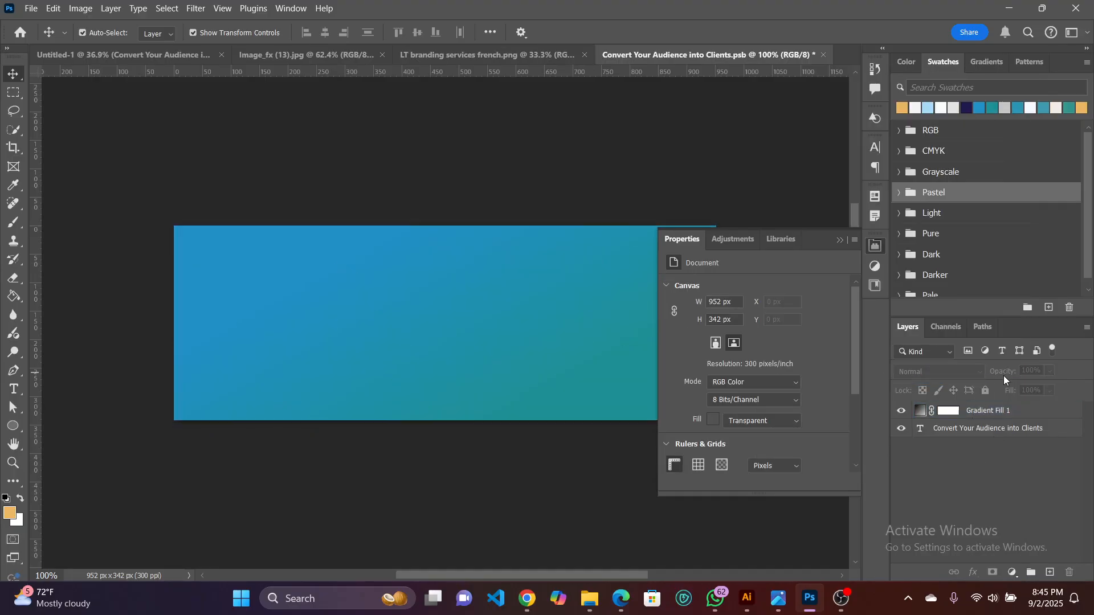
right_click(1032, 413)
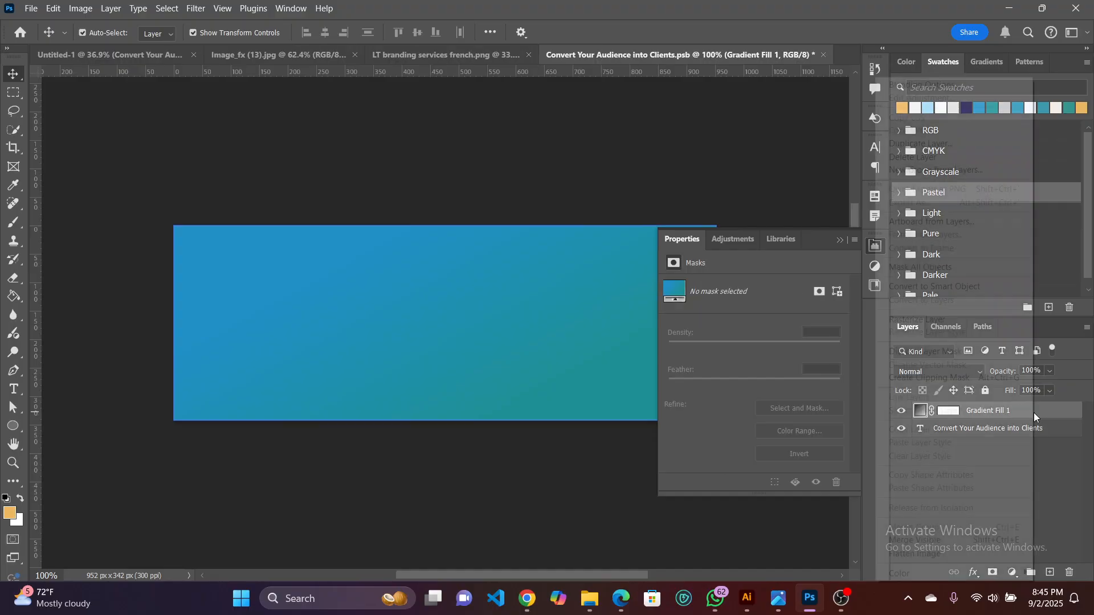
left_click(955, 378)
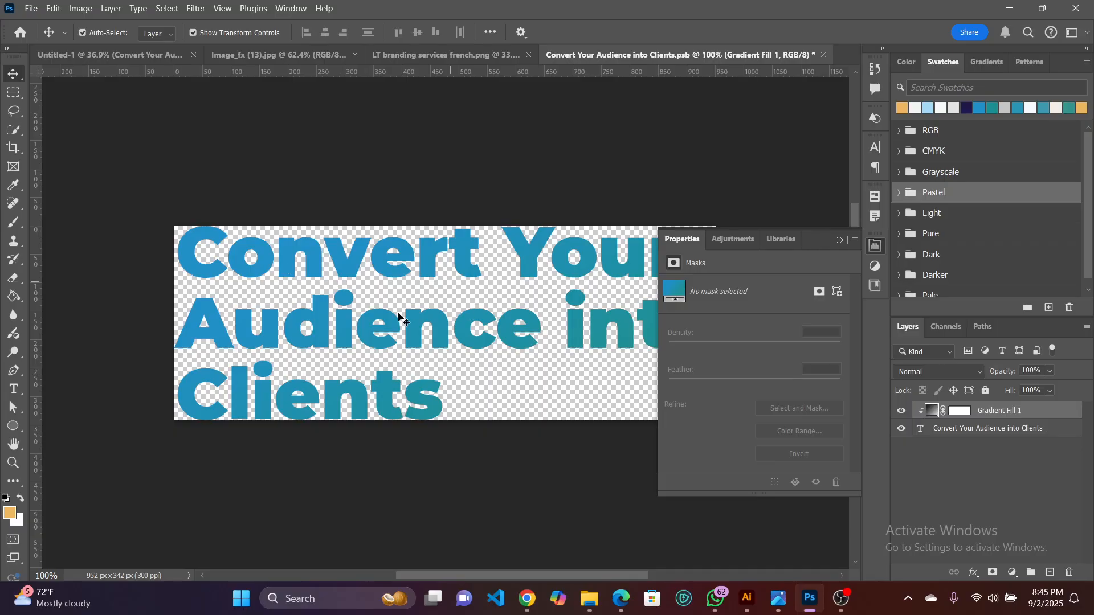
Close the headline smart object, saving its changes, and return to the flyer with nothing selected.
left_click(972, 484)
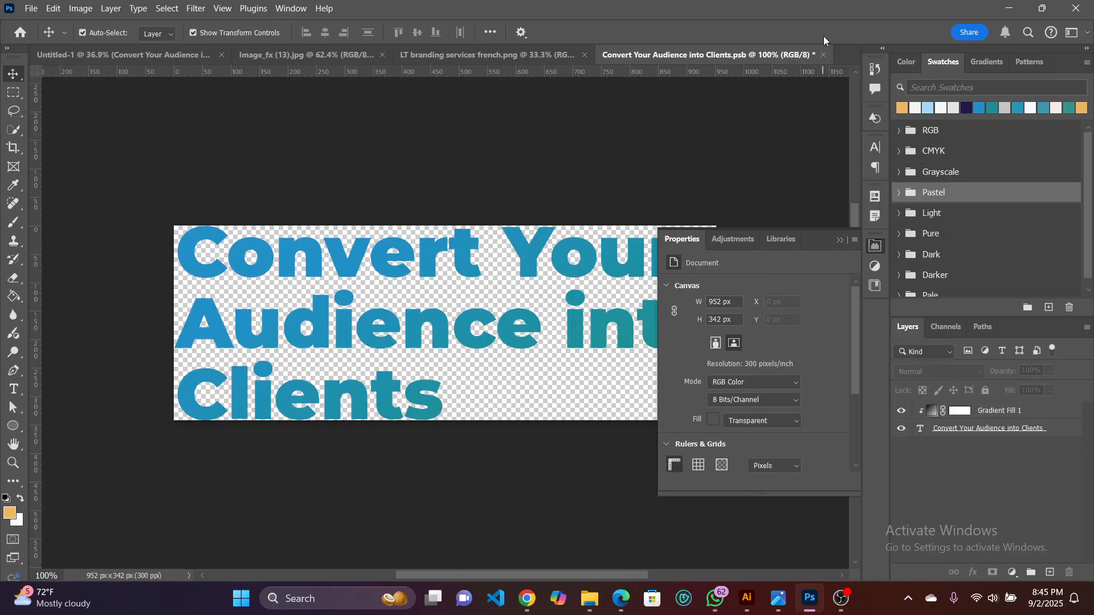
left_click(824, 55)
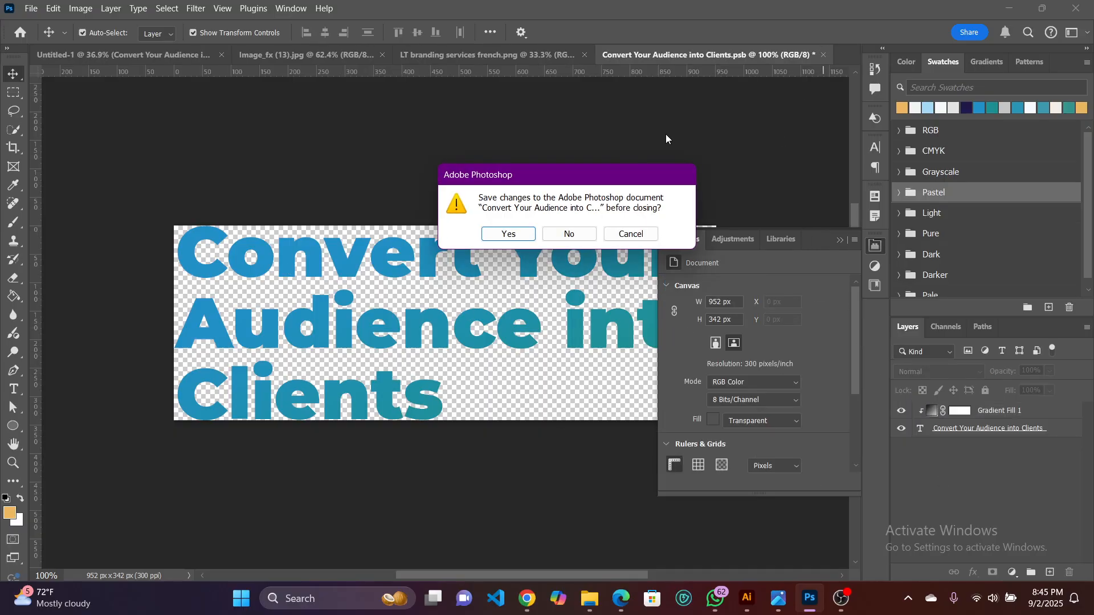
left_click(516, 235)
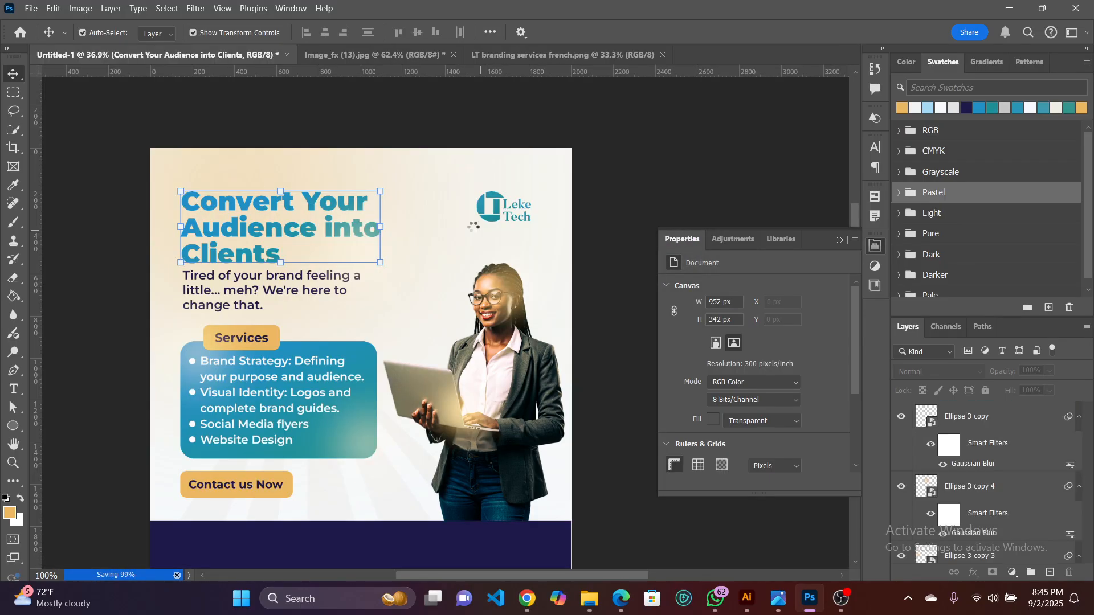
left_click(96, 216)
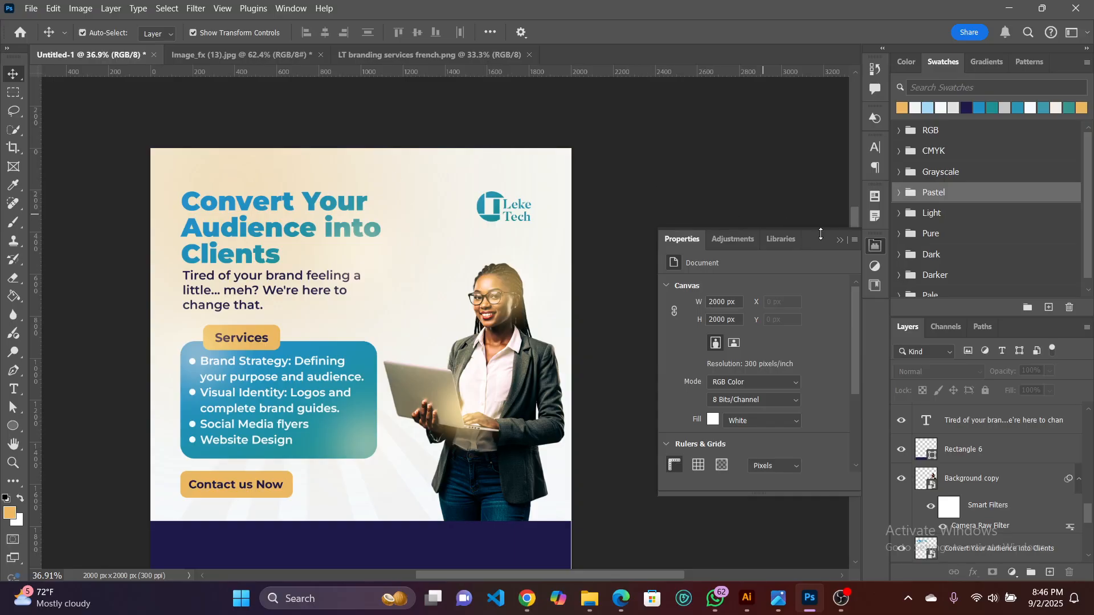
Round the corners of the dark footer rectangle to about 69 px and widen it slightly to span the full 2000 px canvas.
left_click(837, 241)
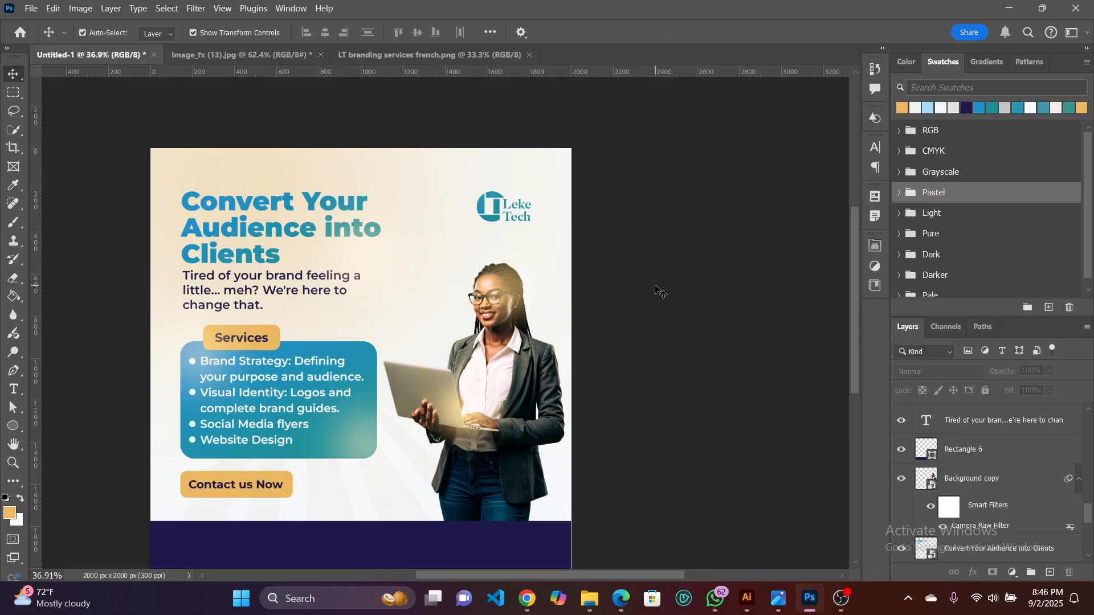
scroll(512, 356, "down", 3)
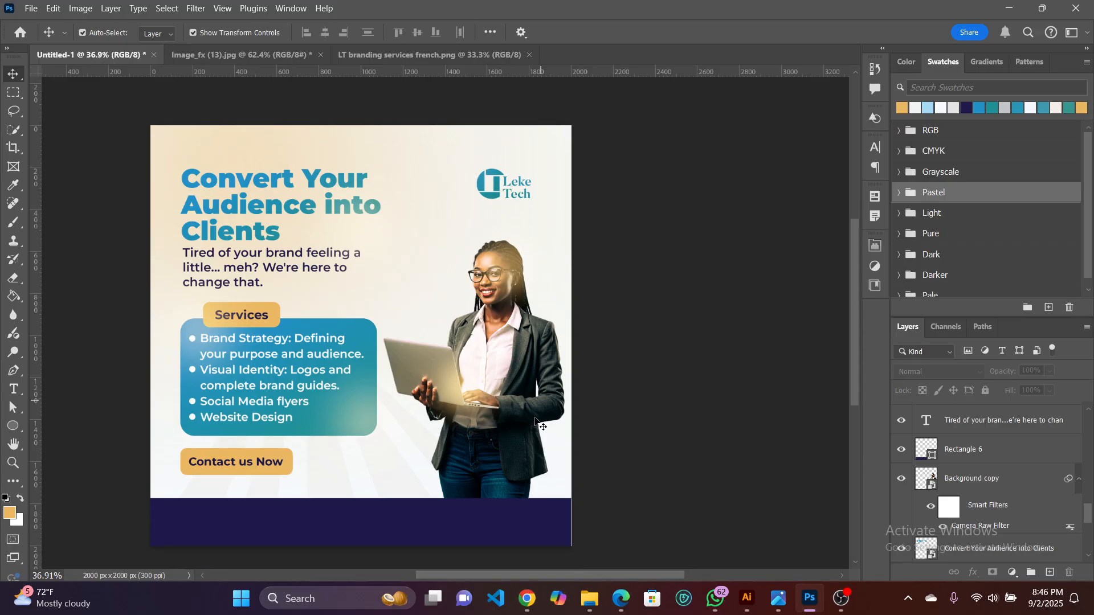
left_click_drag(483, 478, 493, 477)
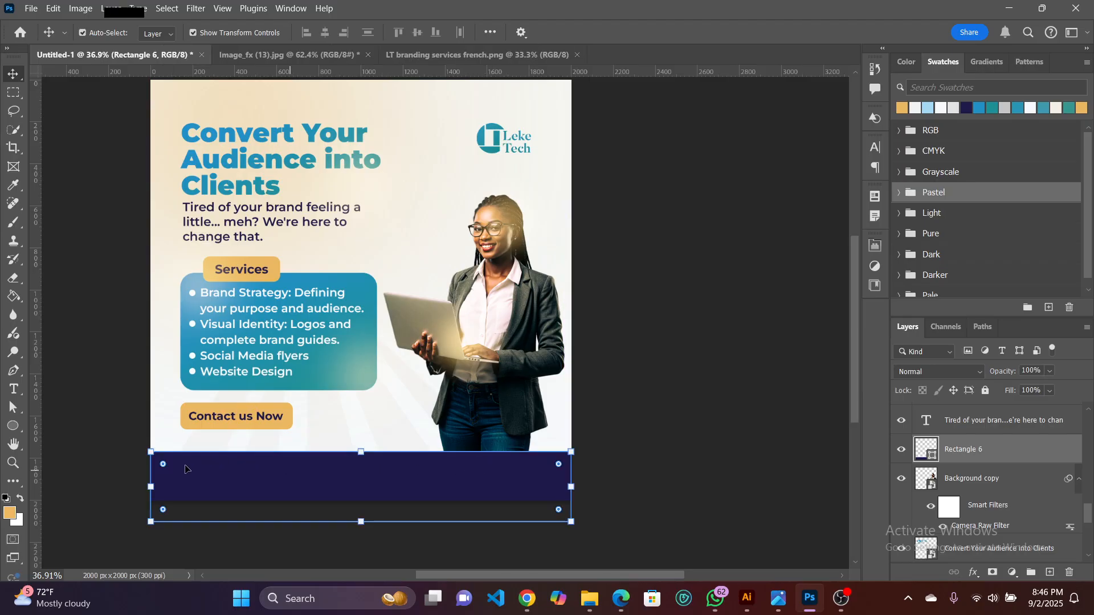
left_click_drag(167, 466, 167, 468)
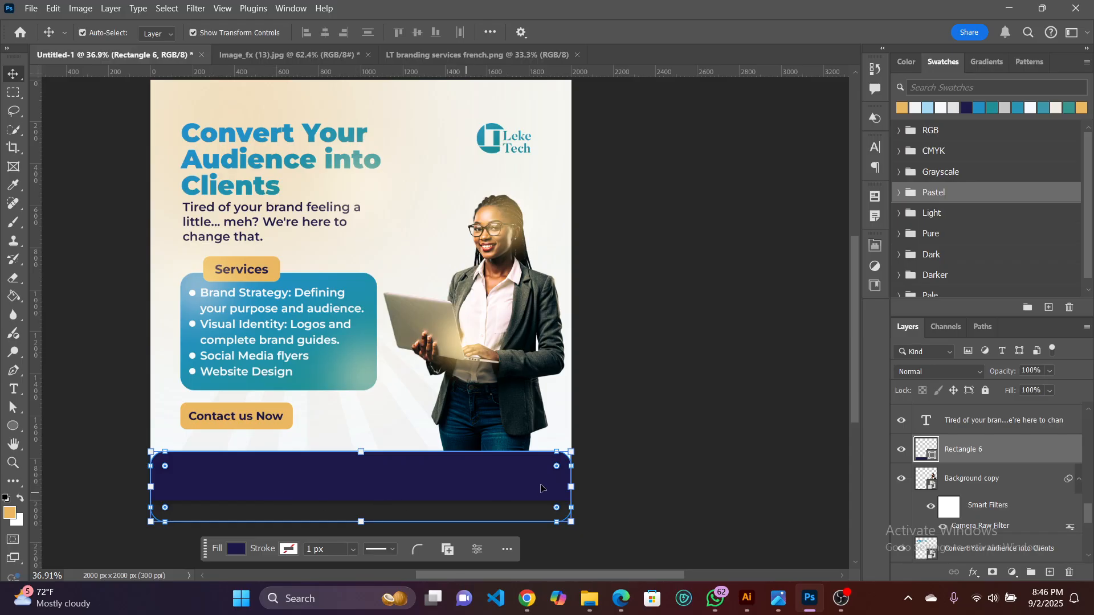
left_click_drag(572, 487, 570, 487)
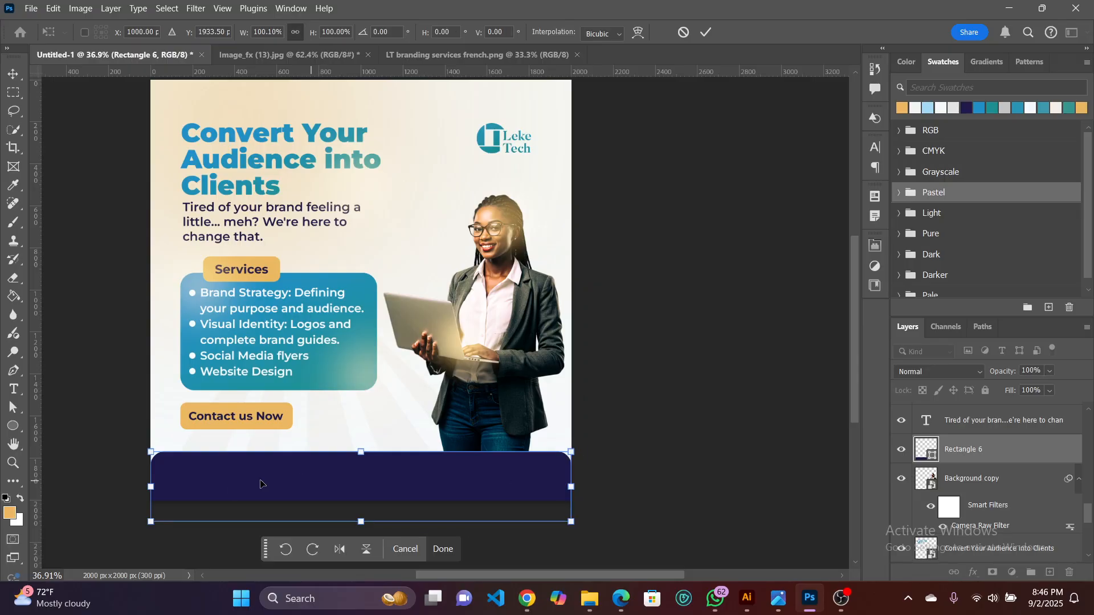
left_click_drag(151, 488, 151, 488)
key("Return")
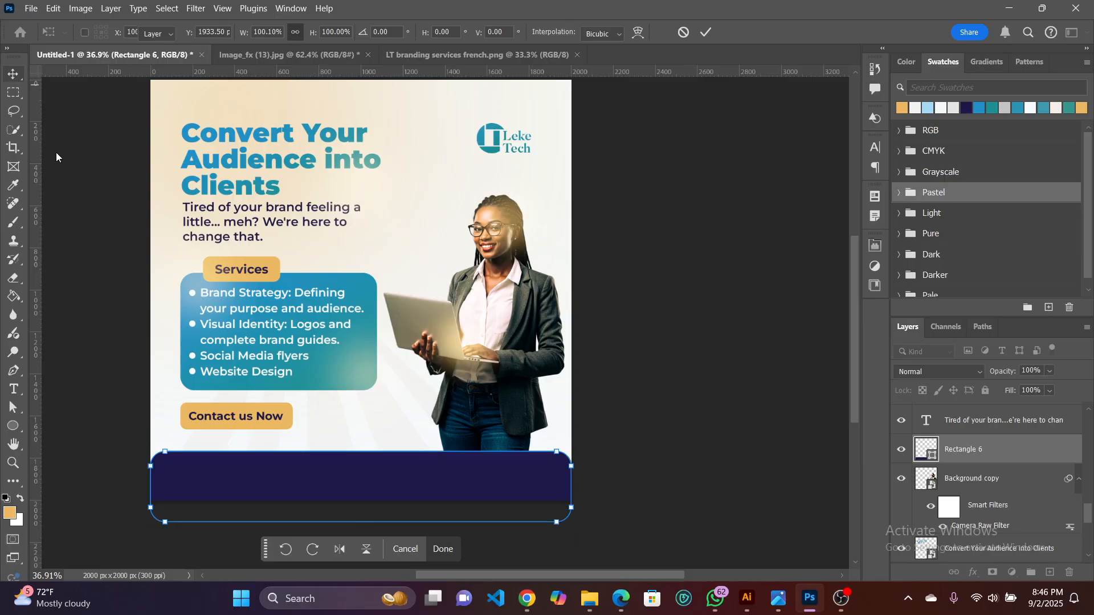
left_click(65, 177)
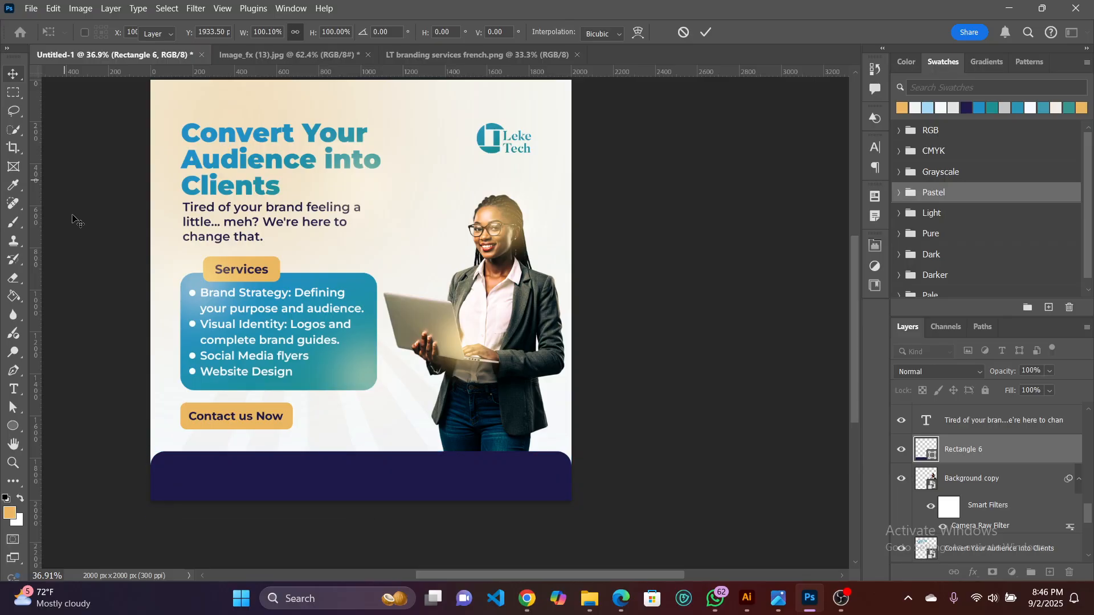
Fill the footer rectangle with the blue-to-teal linear gradient preset at an angle of -78°.
left_click(442, 485)
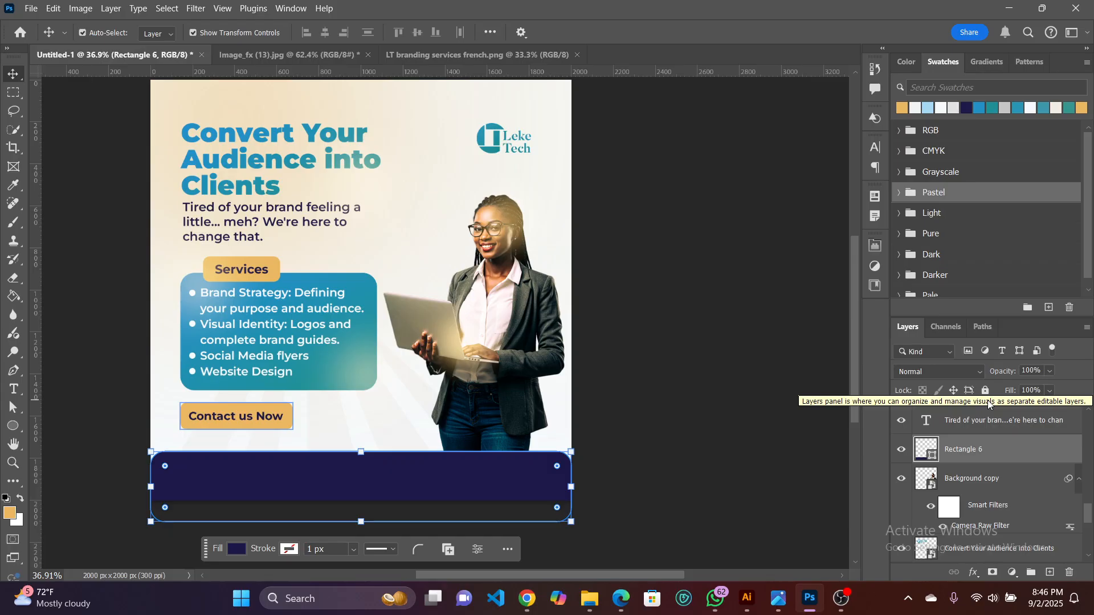
left_click(878, 245)
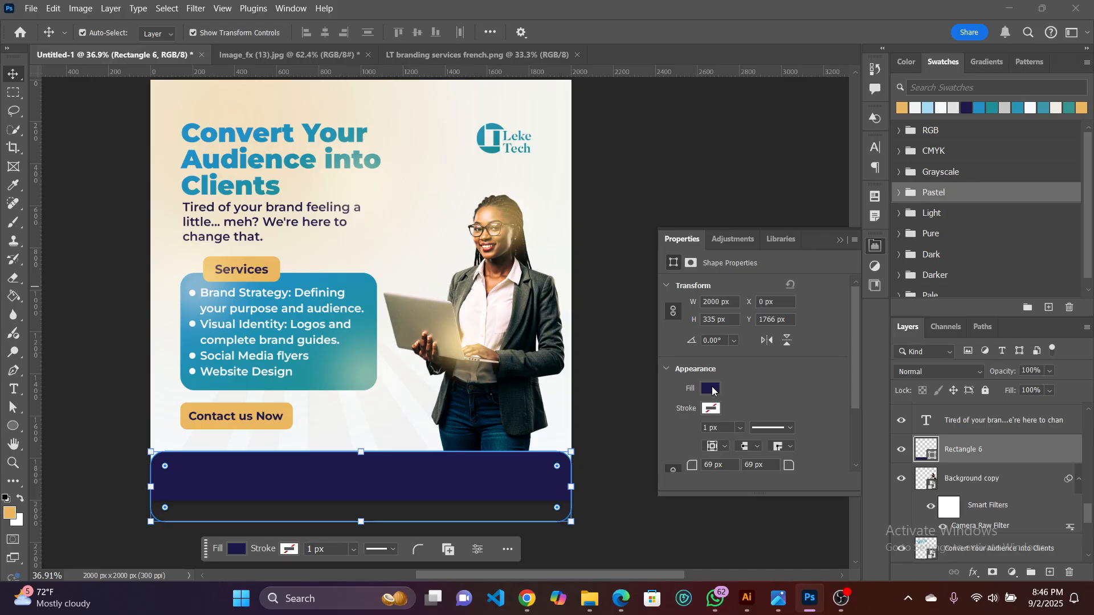
left_click(712, 387)
left_click(732, 340)
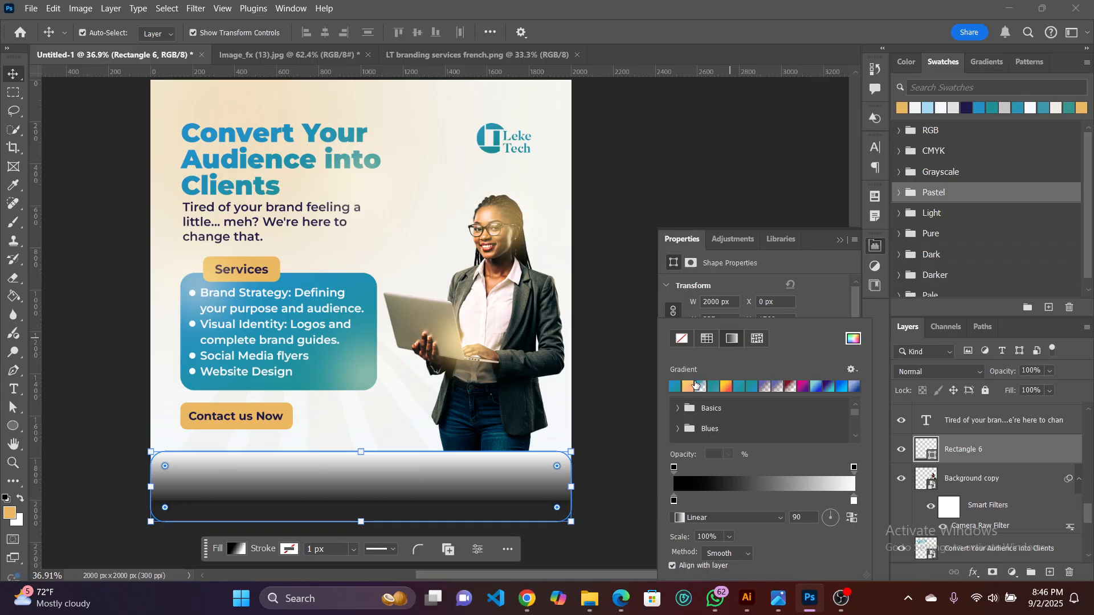
left_click(676, 388)
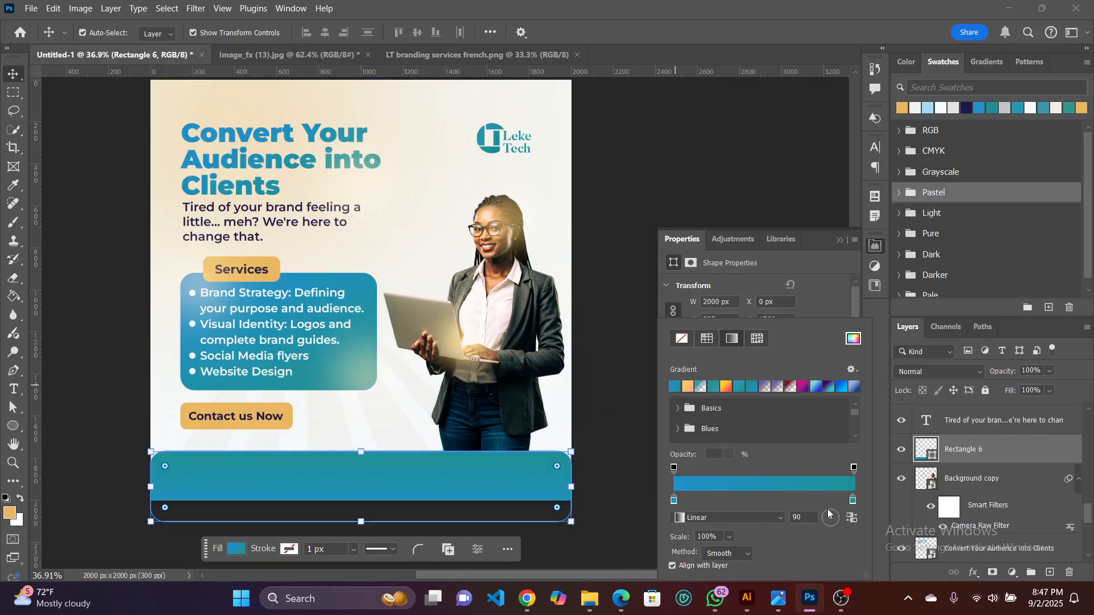
mouse_move(824, 513)
left_mouse_down()
mouse_move(843, 518)
mouse_move(831, 528)
left_mouse_up()
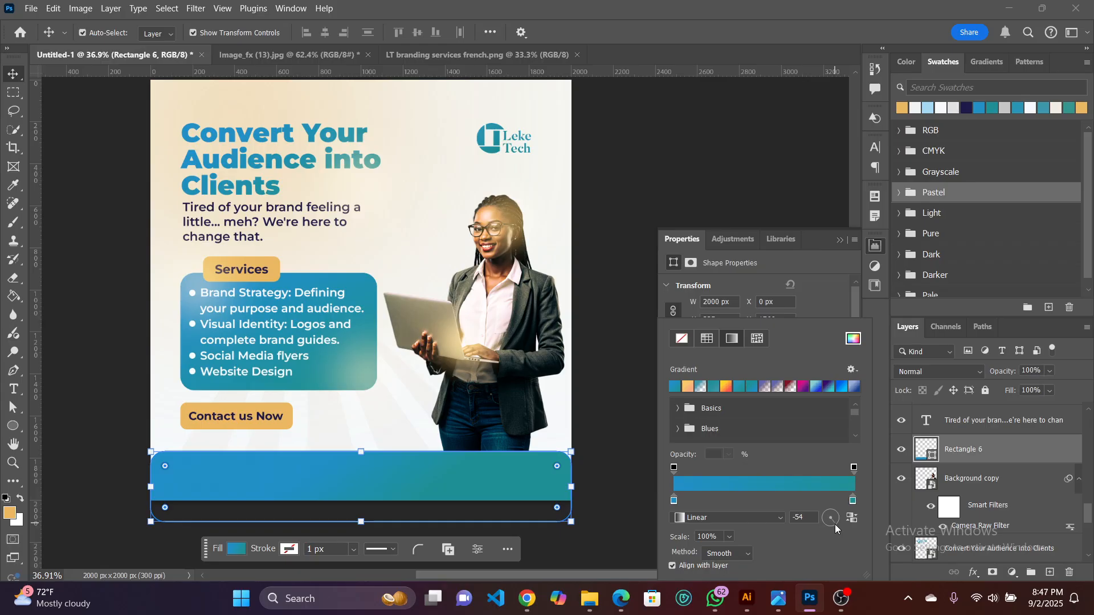
left_click_drag(832, 524, 832, 525)
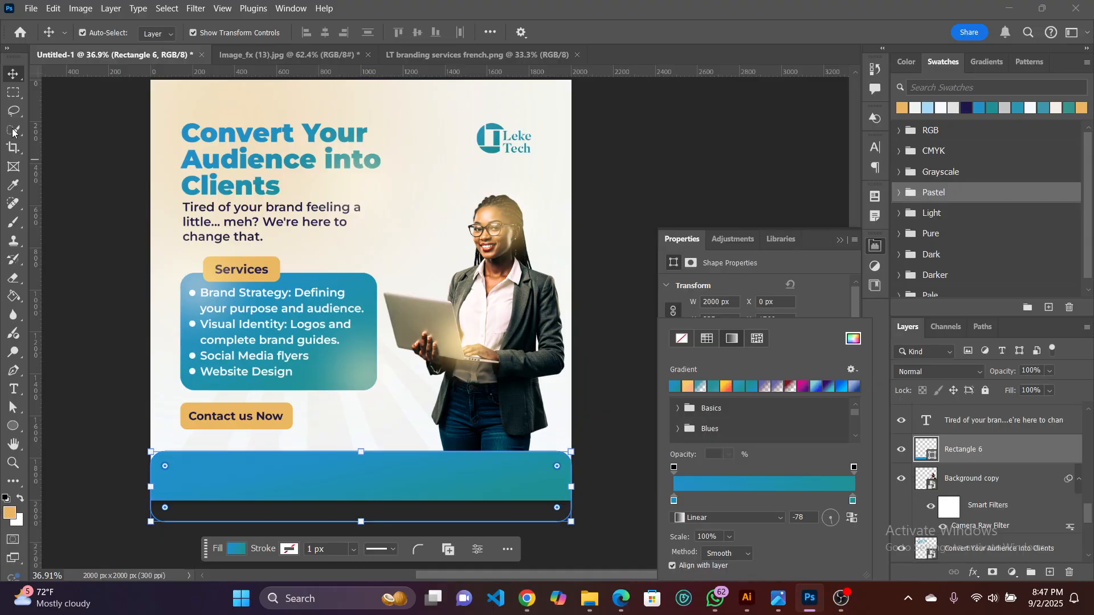
left_click(13, 74)
left_click(67, 169)
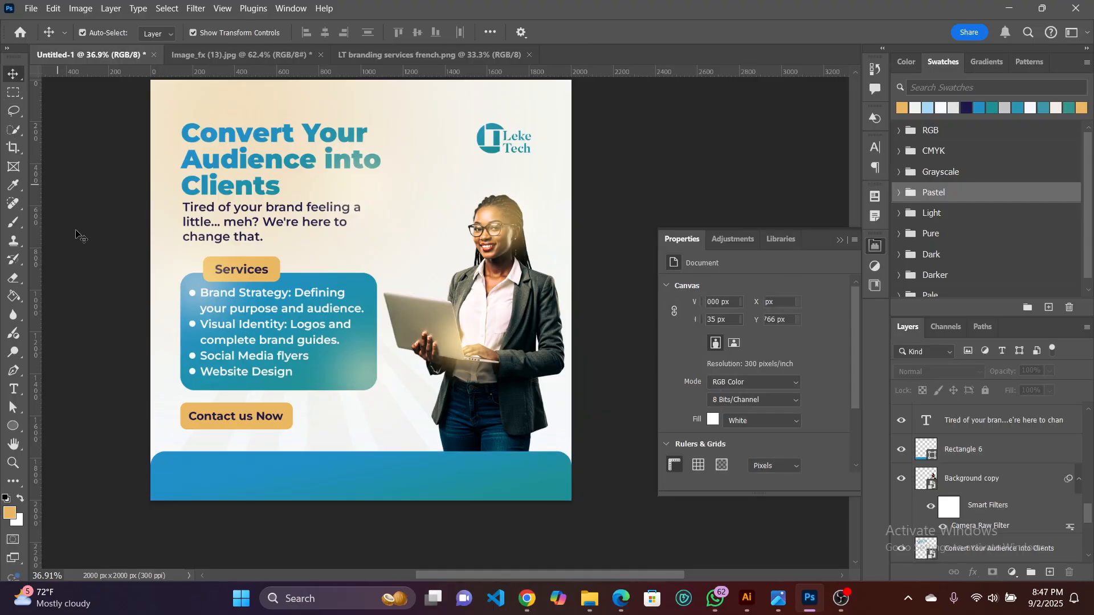
scroll(76, 236, "up", 2)
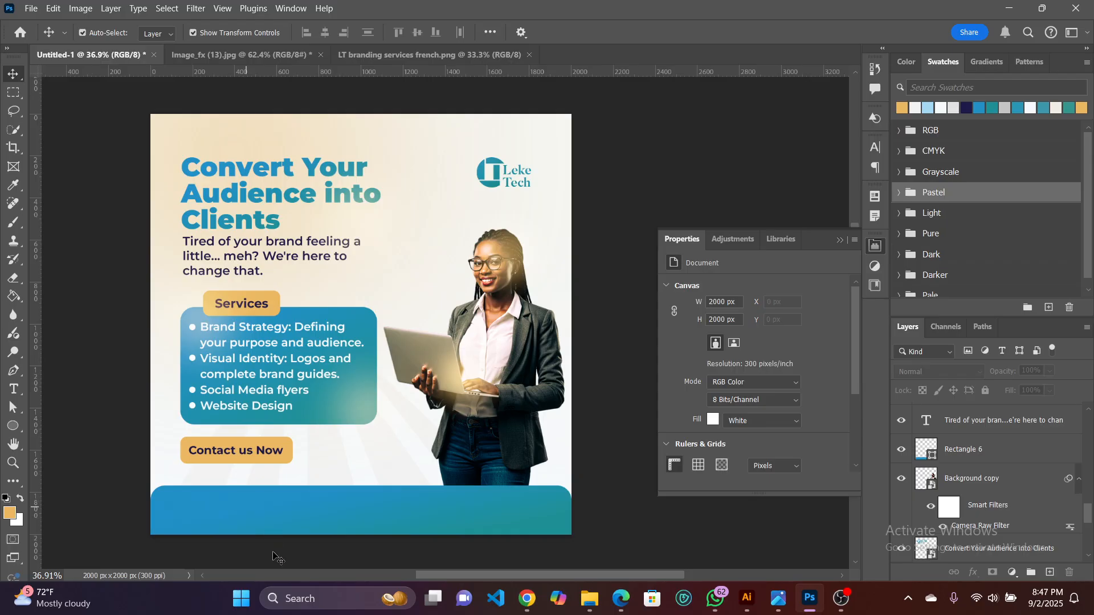
left_click(318, 495)
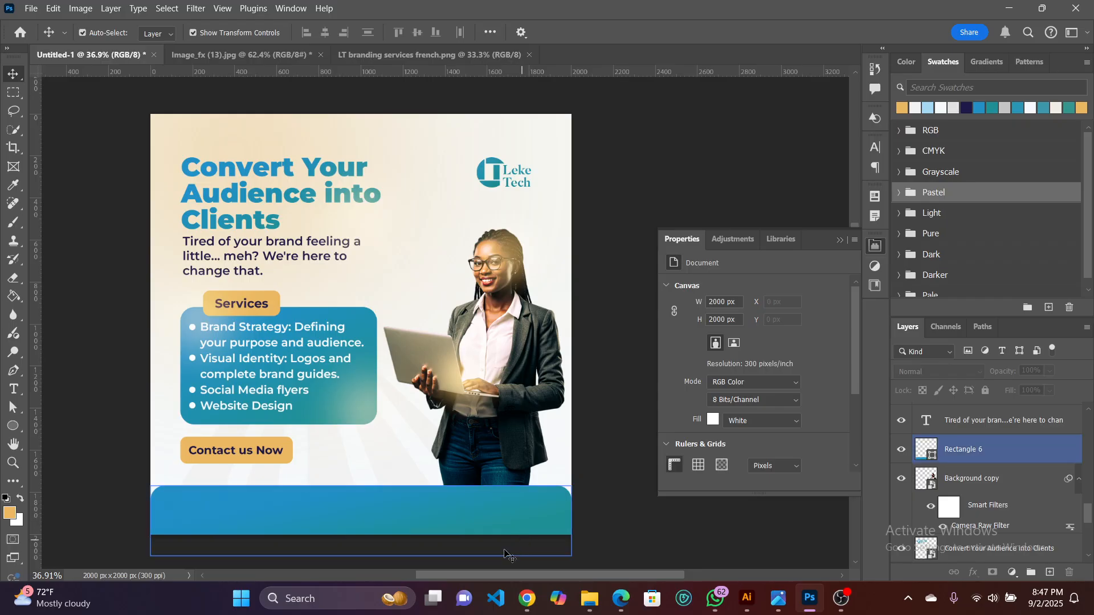
left_click(521, 570)
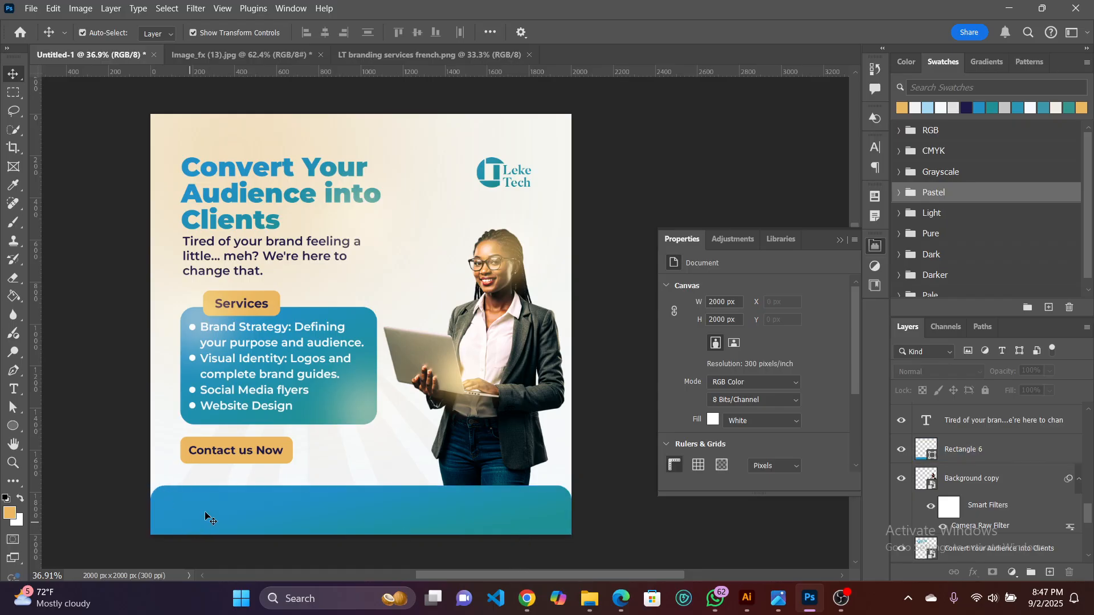
left_click(232, 502)
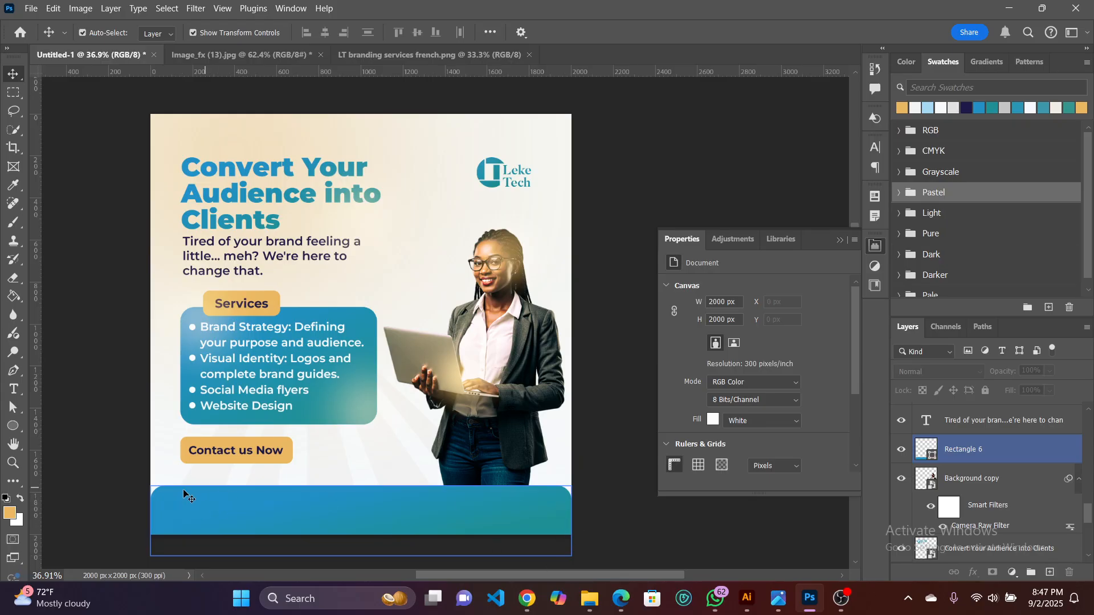
Switch to File Explorer and look through the 1x and Leke Tech folders for a Facebook icon suited to the footer.
mouse_move(590, 598)
left_click(573, 528)
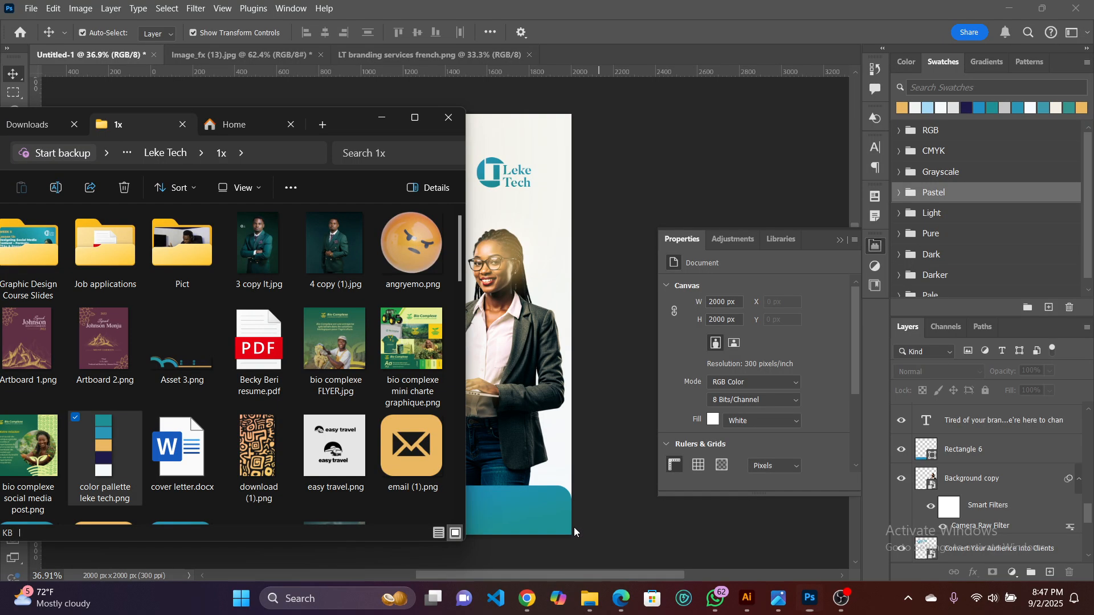
left_click_drag(343, 119, 652, 86)
scroll(573, 302, "down", 15)
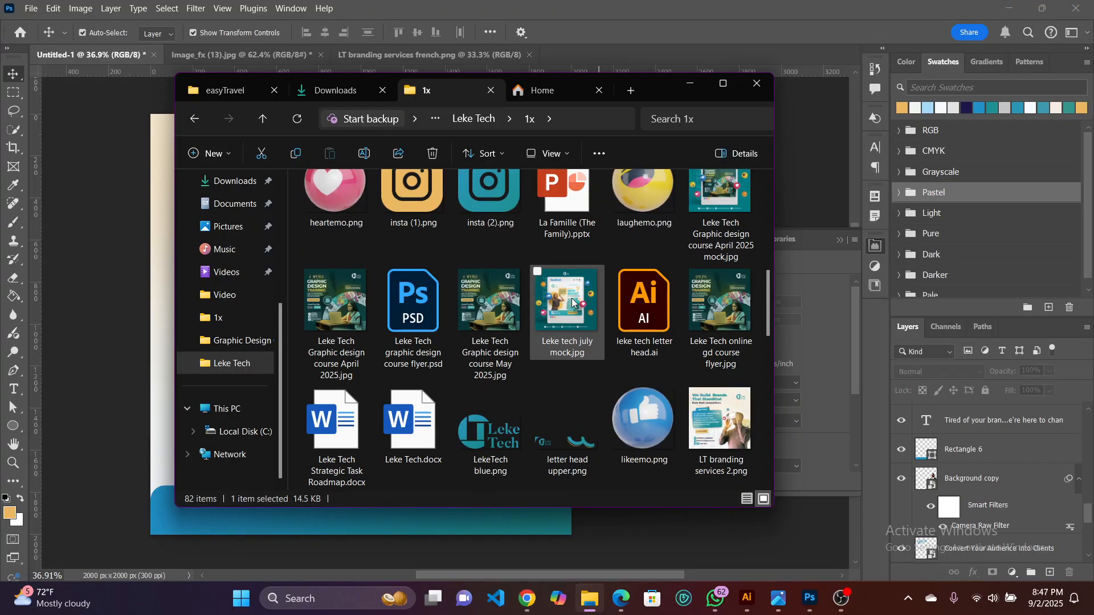
scroll(572, 302, "up", 15)
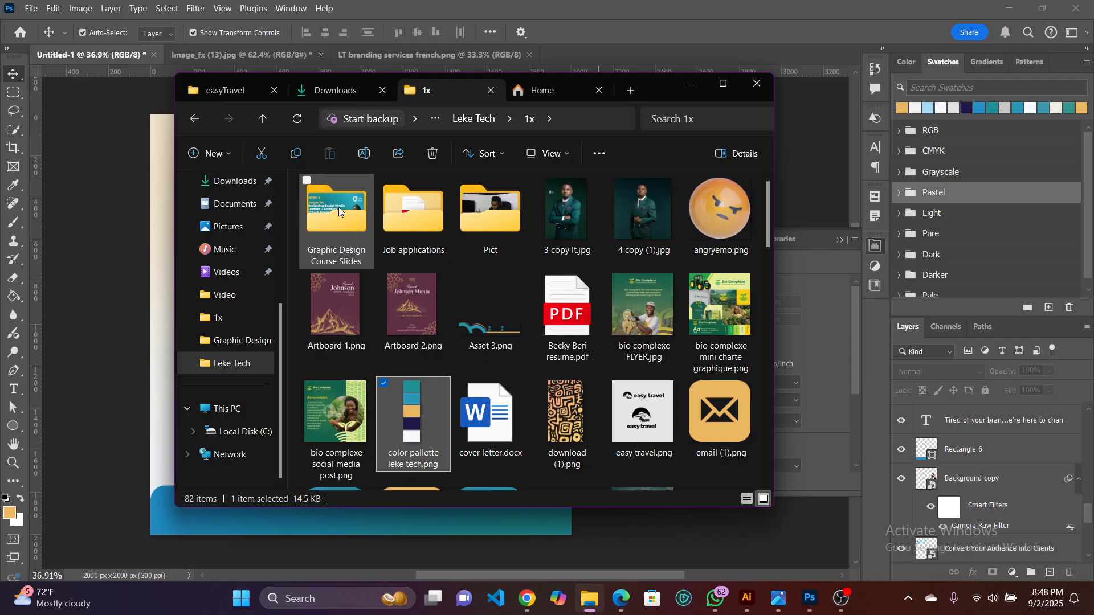
mouse_move(338, 208)
left_click(473, 119)
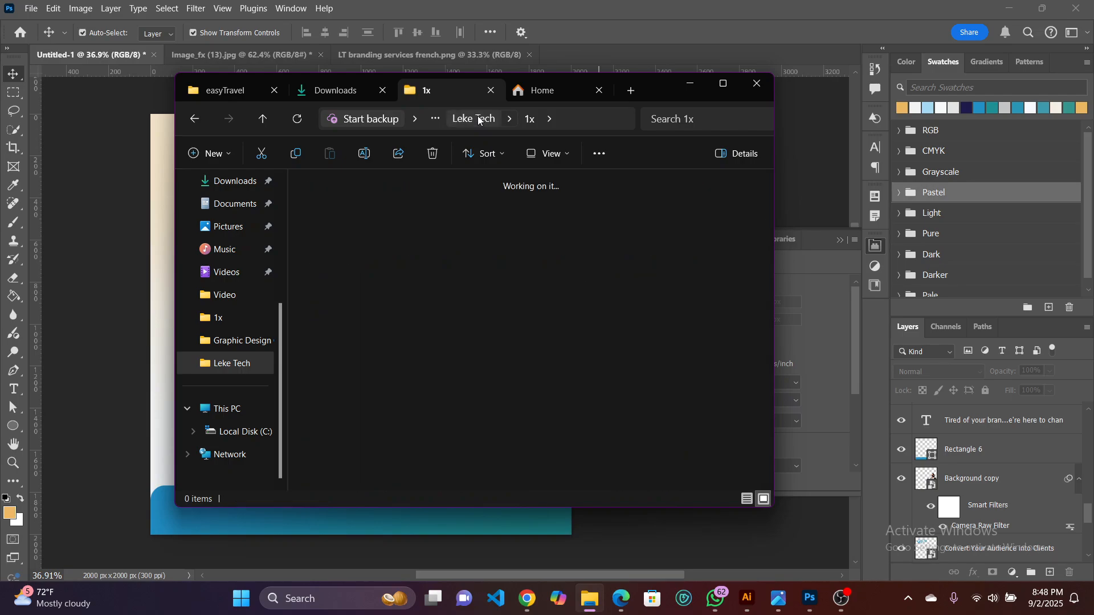
scroll(514, 246, "down", 10)
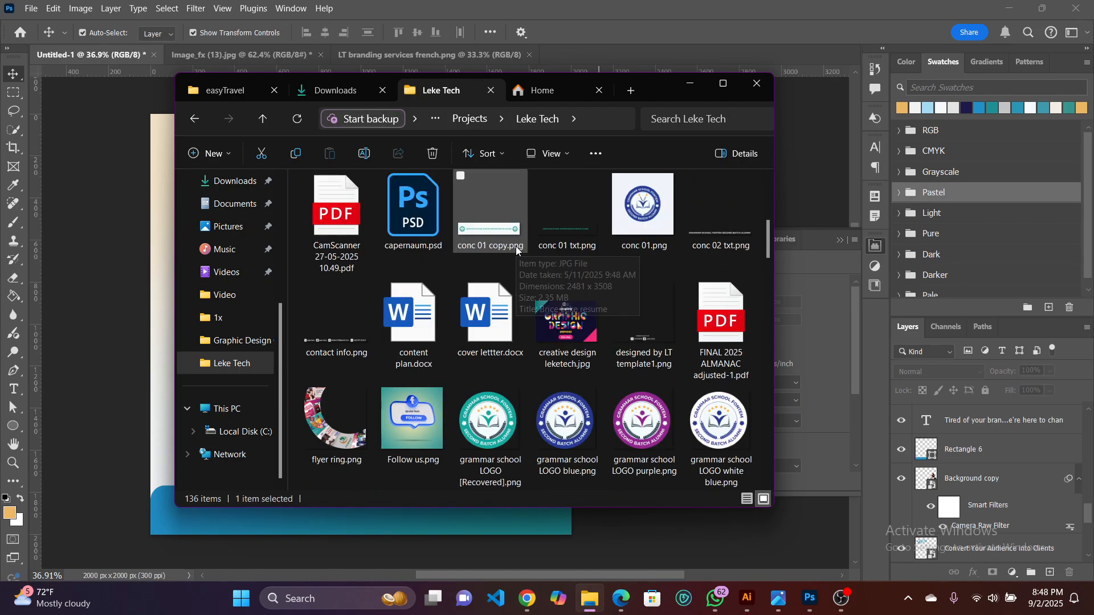
scroll(515, 246, "down", 8)
scroll(511, 249, "up", 12)
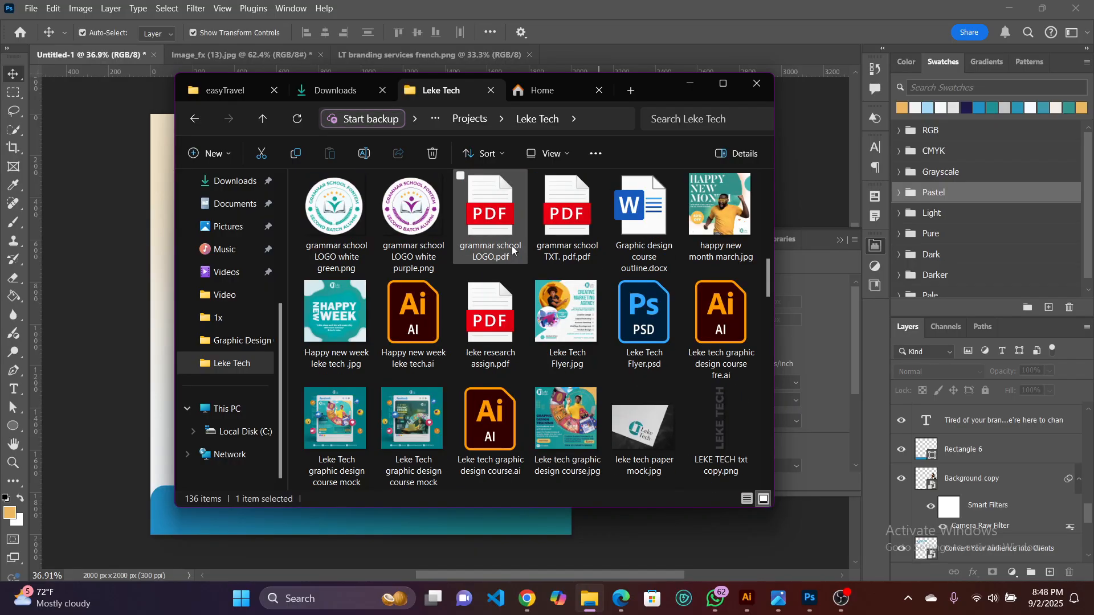
scroll(497, 235, "up", 3)
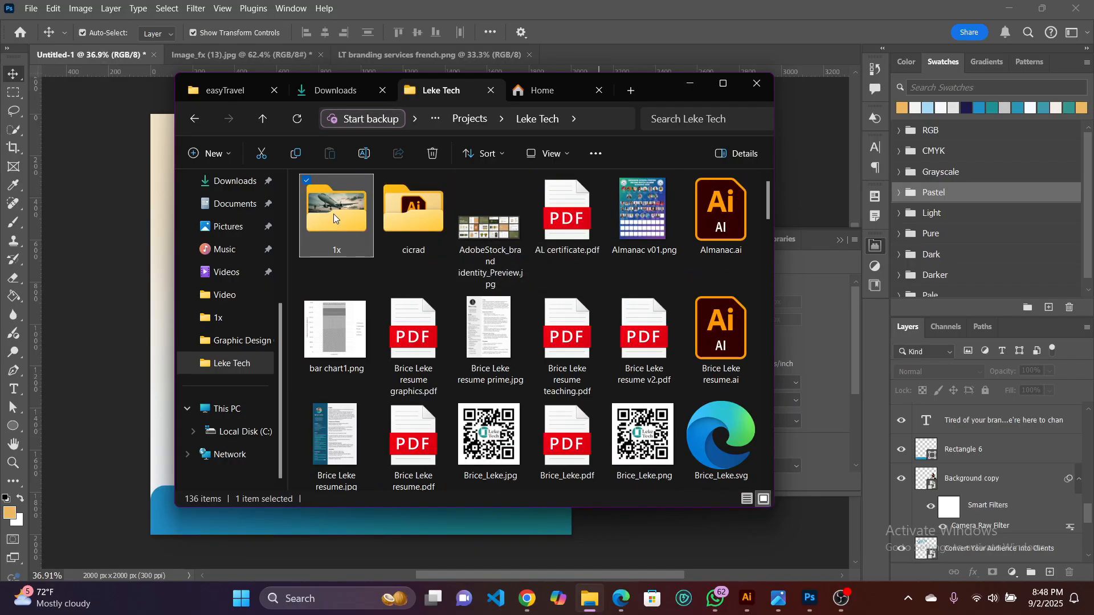
double_click(333, 214)
scroll(421, 262, "down", 8)
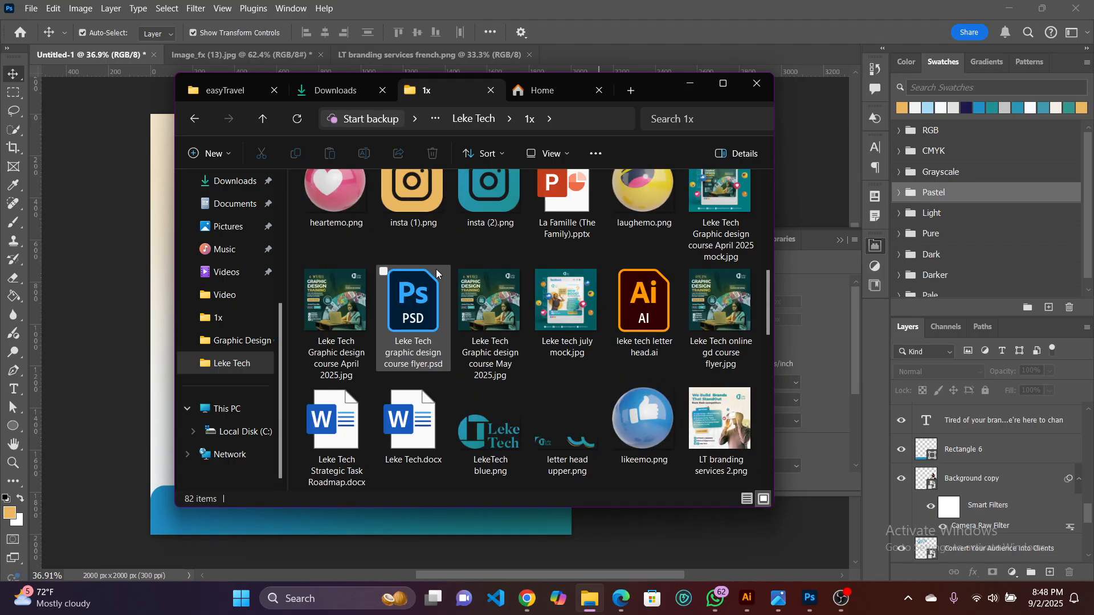
scroll(437, 268, "up", 5)
scroll(442, 272, "down", 4)
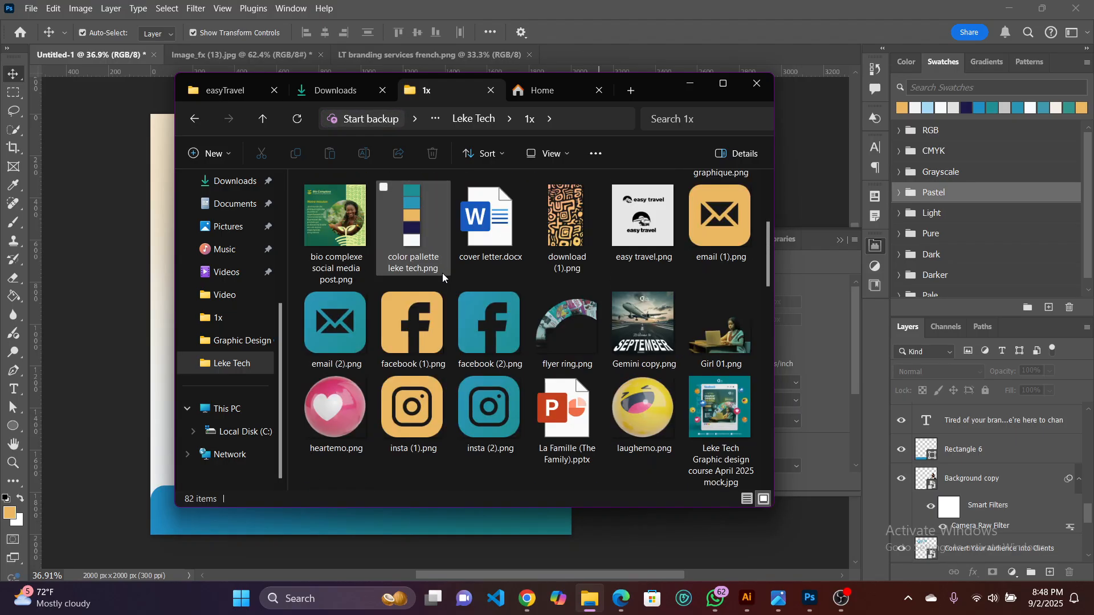
scroll(443, 273, "down", 8)
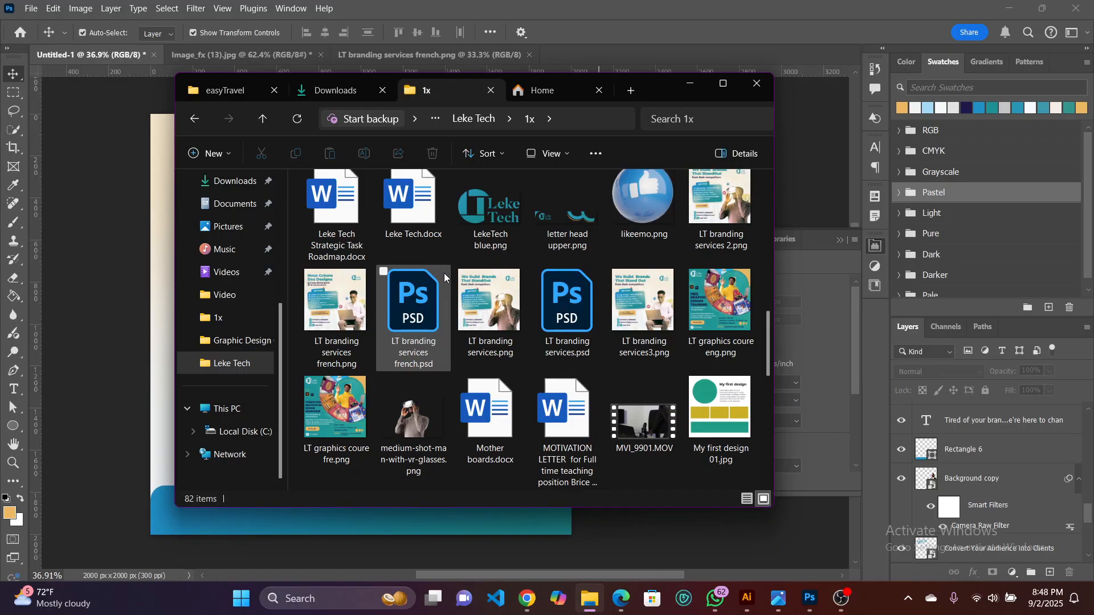
scroll(443, 272, "down", 10)
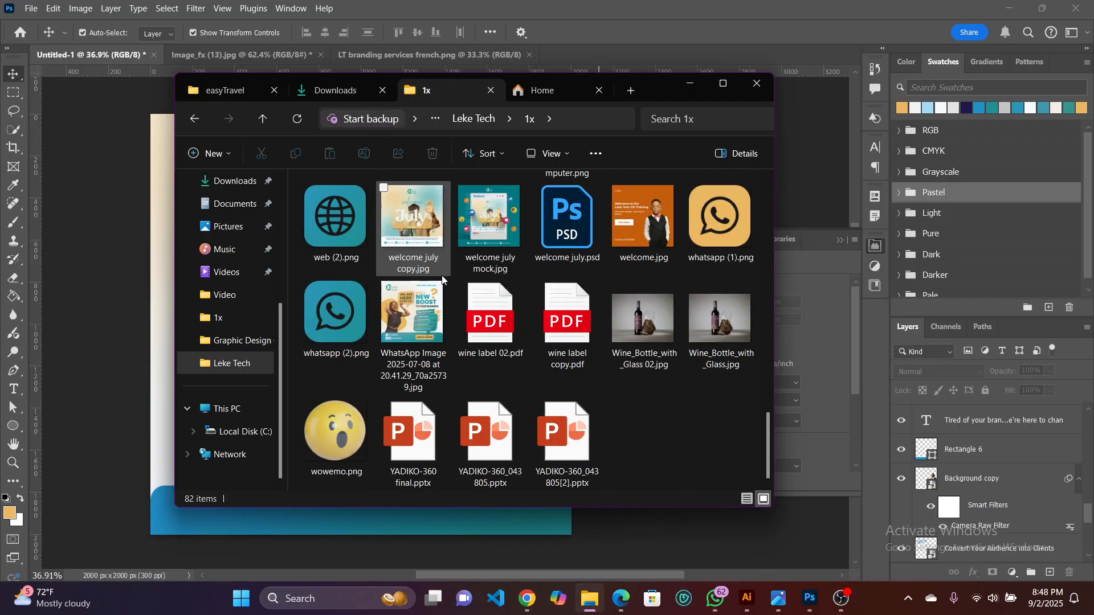
scroll(440, 300, "up", 18)
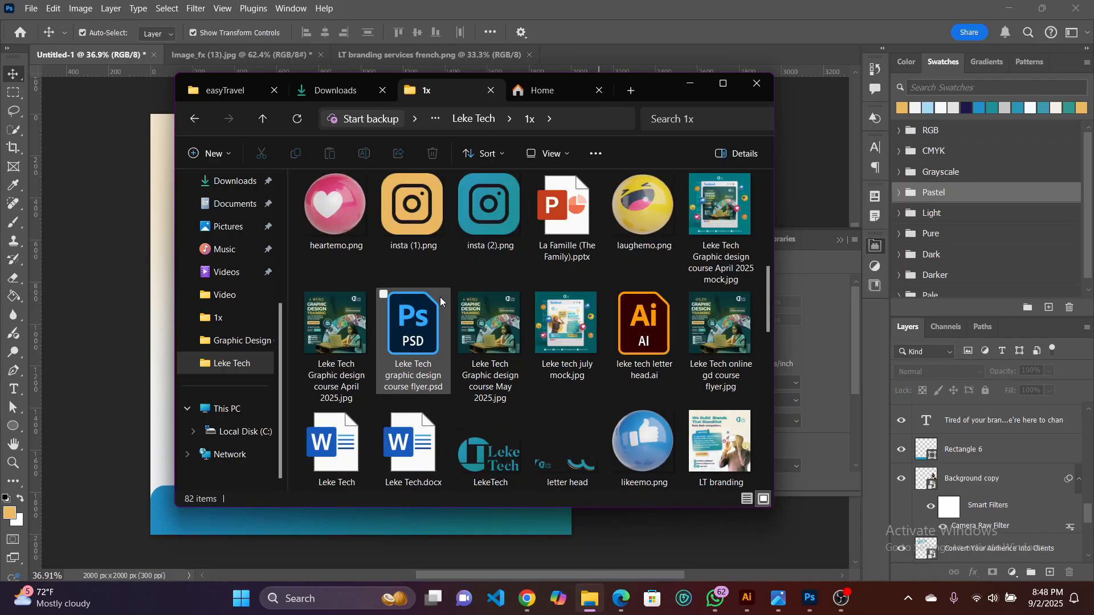
scroll(440, 298, "up", 4)
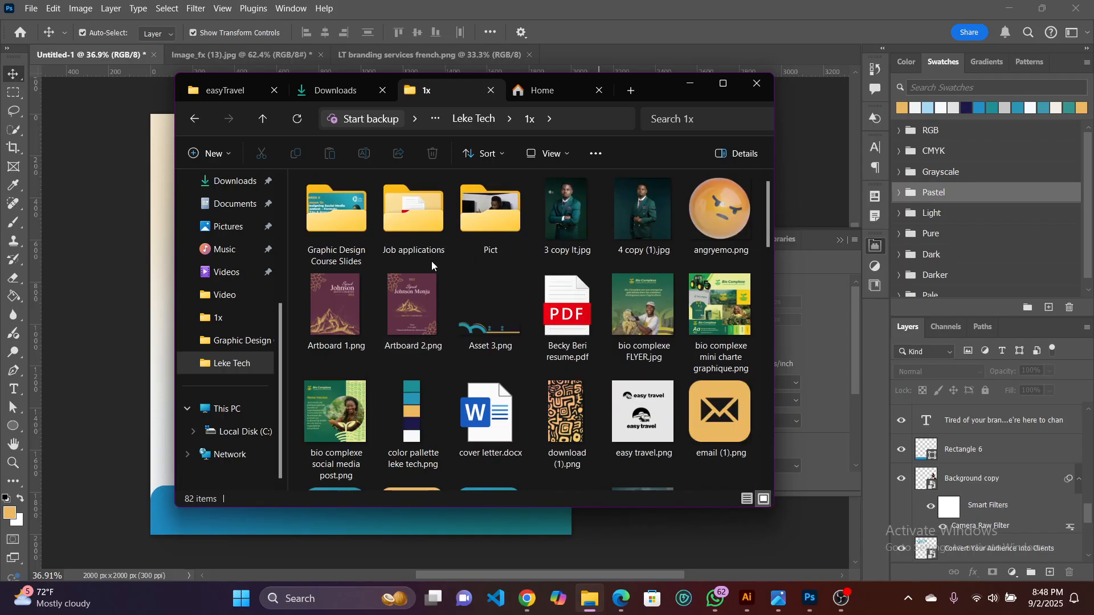
Open the icons folder inside Projects and place the white facebook (2).png icon into the Photoshop flyer.
left_click(467, 120)
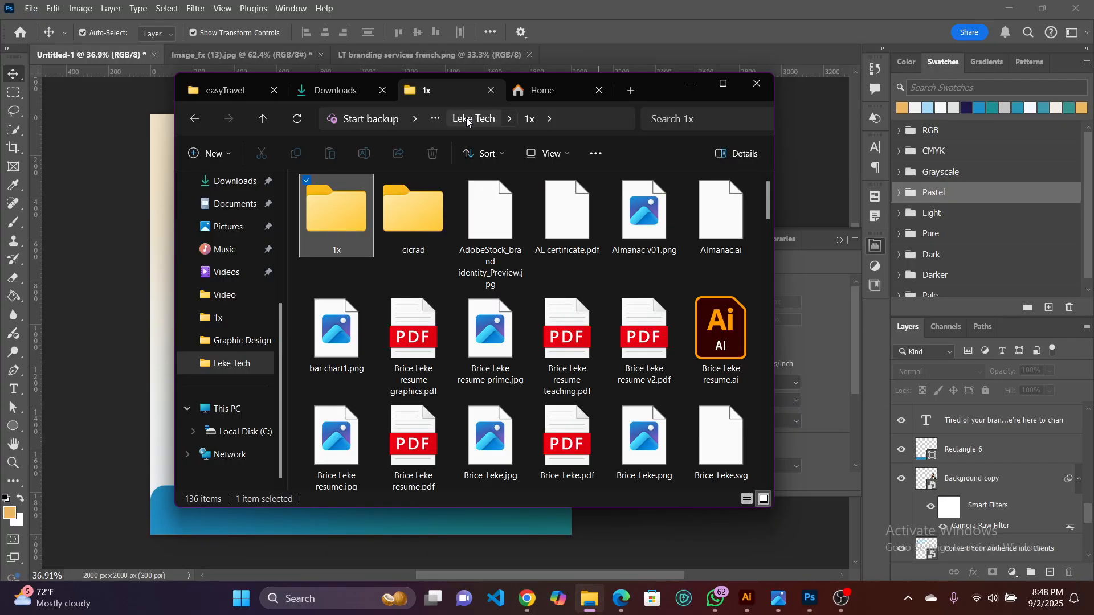
left_click(468, 119)
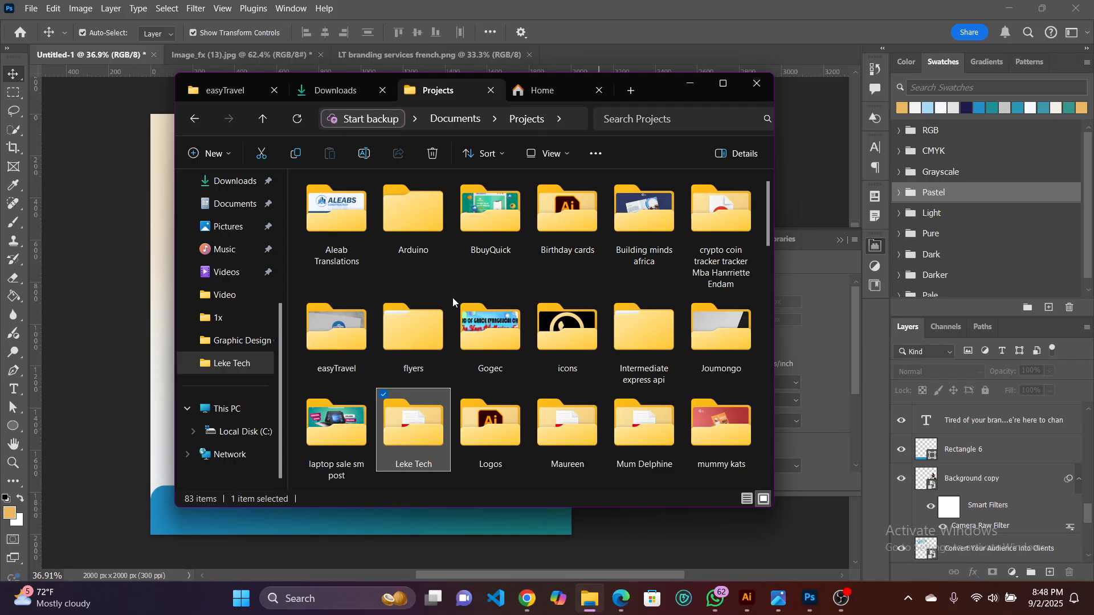
double_click(562, 349)
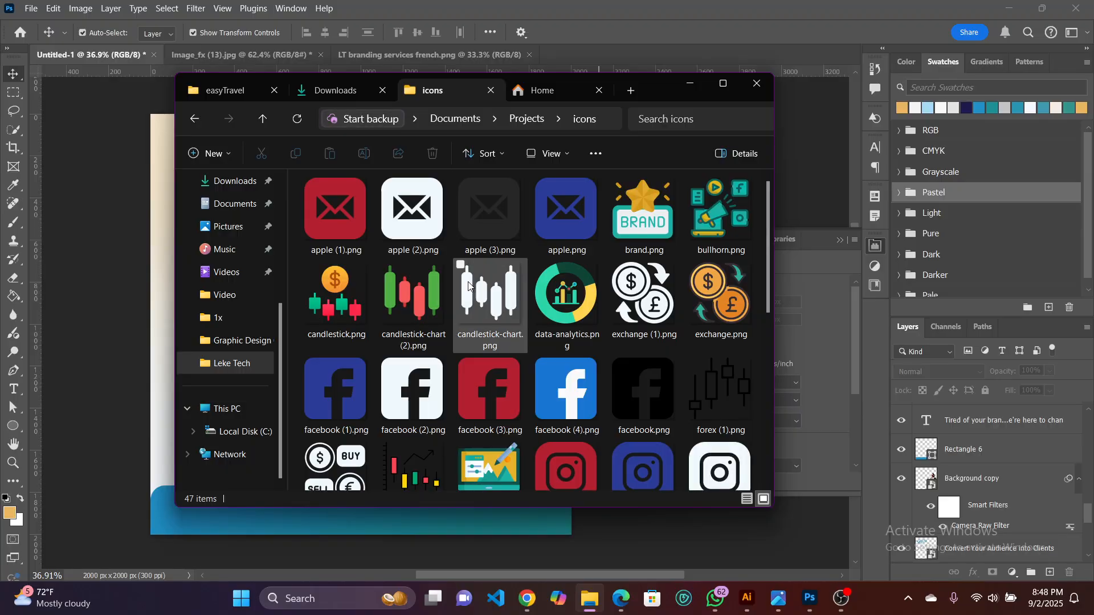
scroll(494, 329, "down", 2)
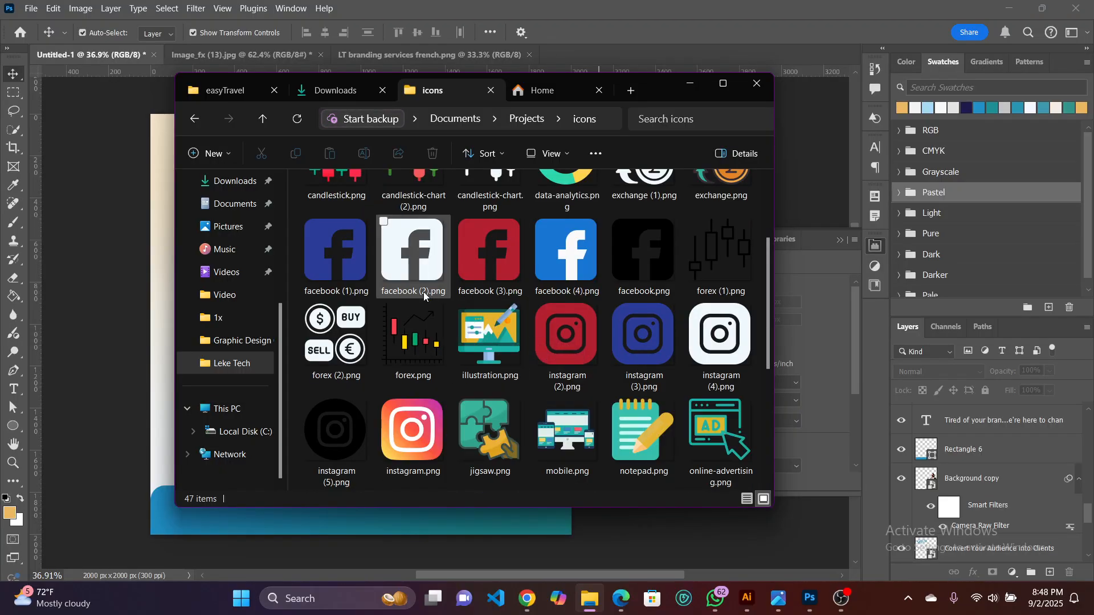
left_click_drag(432, 269, 159, 520)
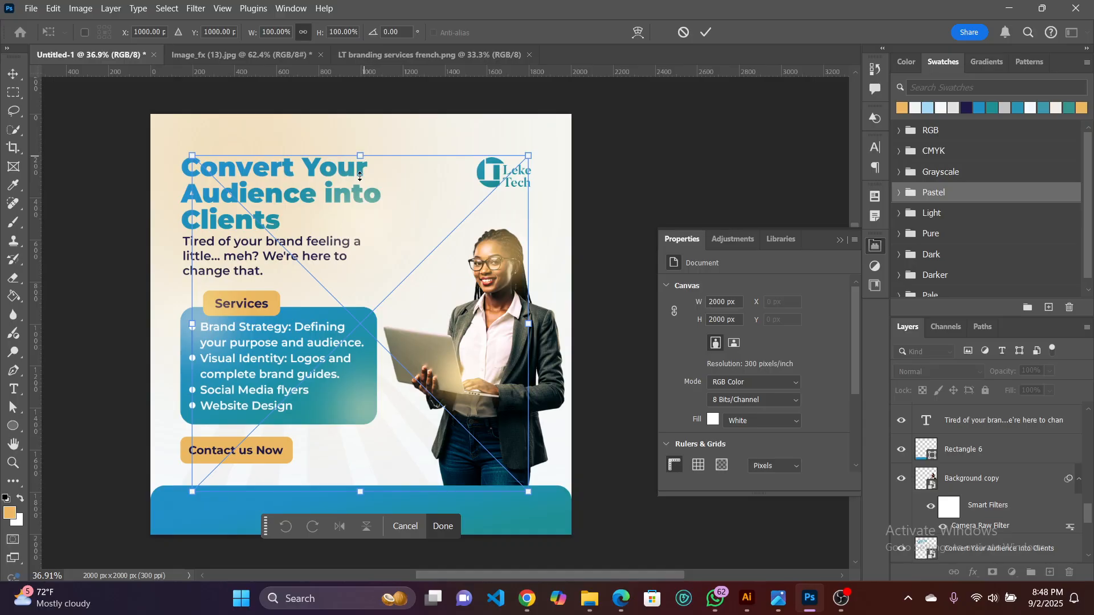
Scale the placed Facebook icon to about 6.76% and position it at the left end of the gradient footer, applying the transform.
left_click_drag(359, 176, 354, 463)
left_click_drag(355, 485, 195, 518)
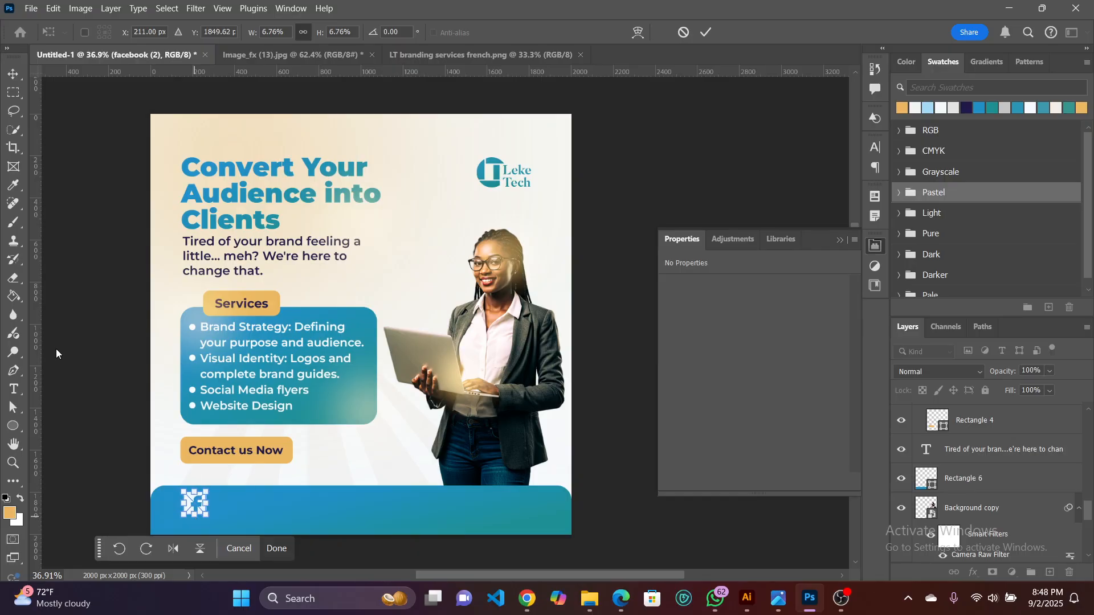
left_click(13, 74)
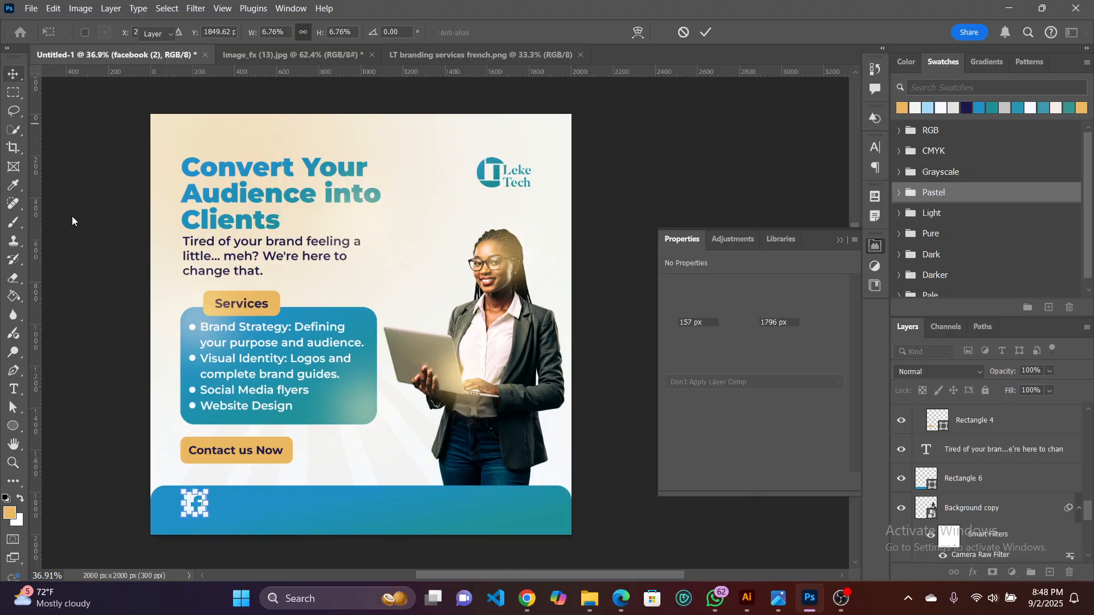